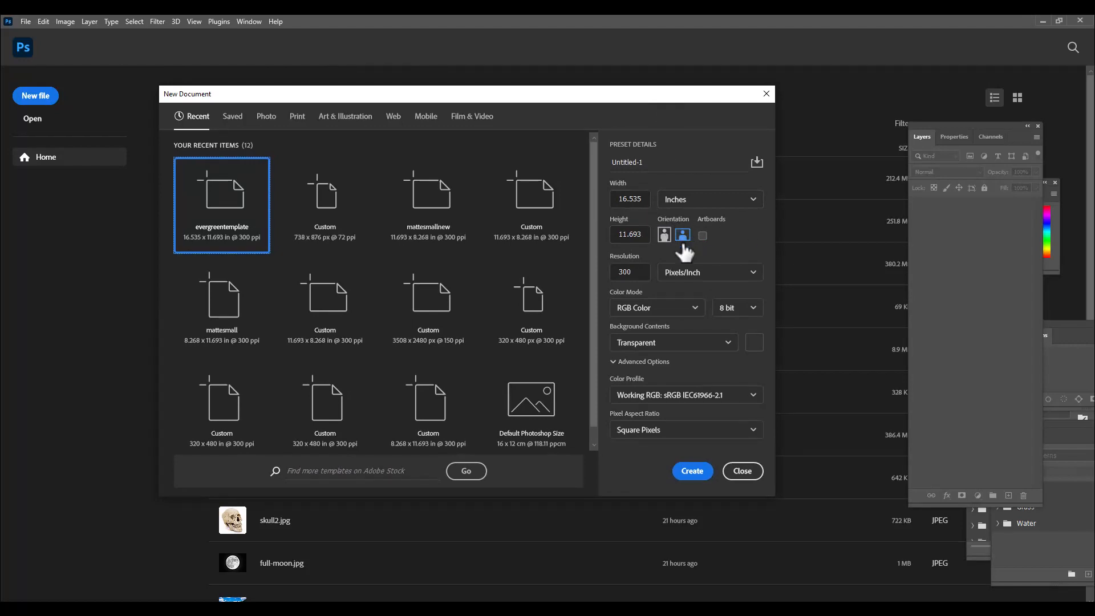
Step: Create a new 16.535 × 11.693 inch landscape document at 300 pixels/inch with transparent background, named voyage
double_click(648, 162)
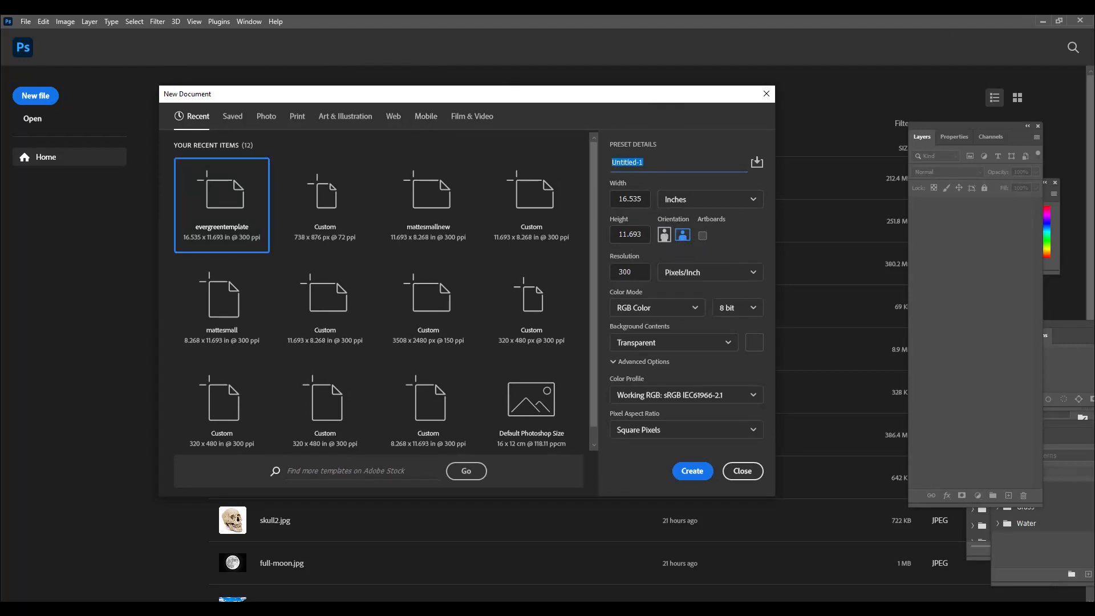
text(voyage)
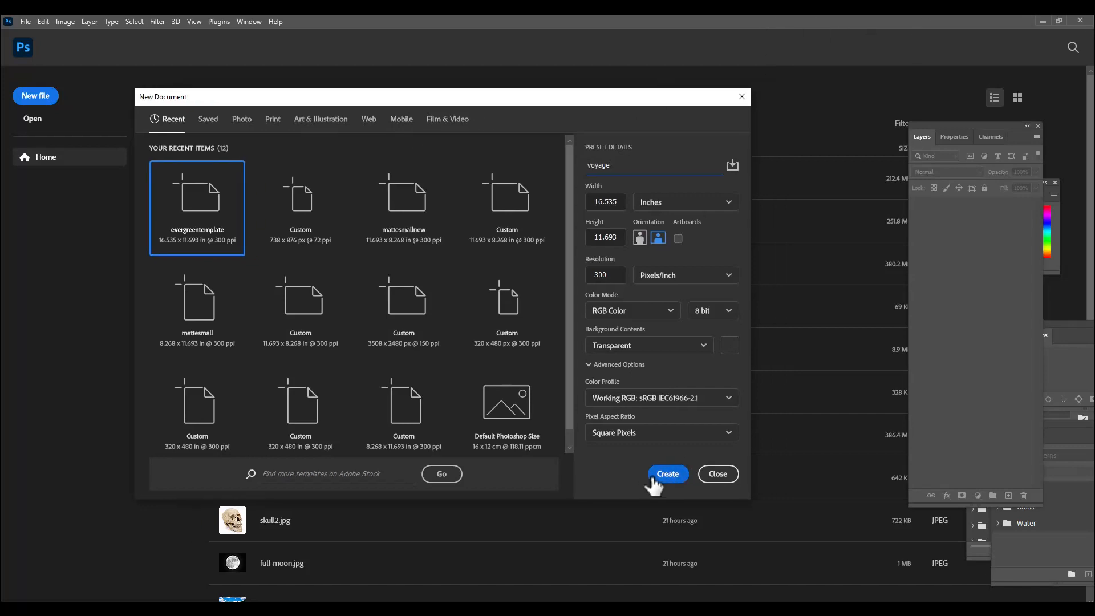
click(661, 477)
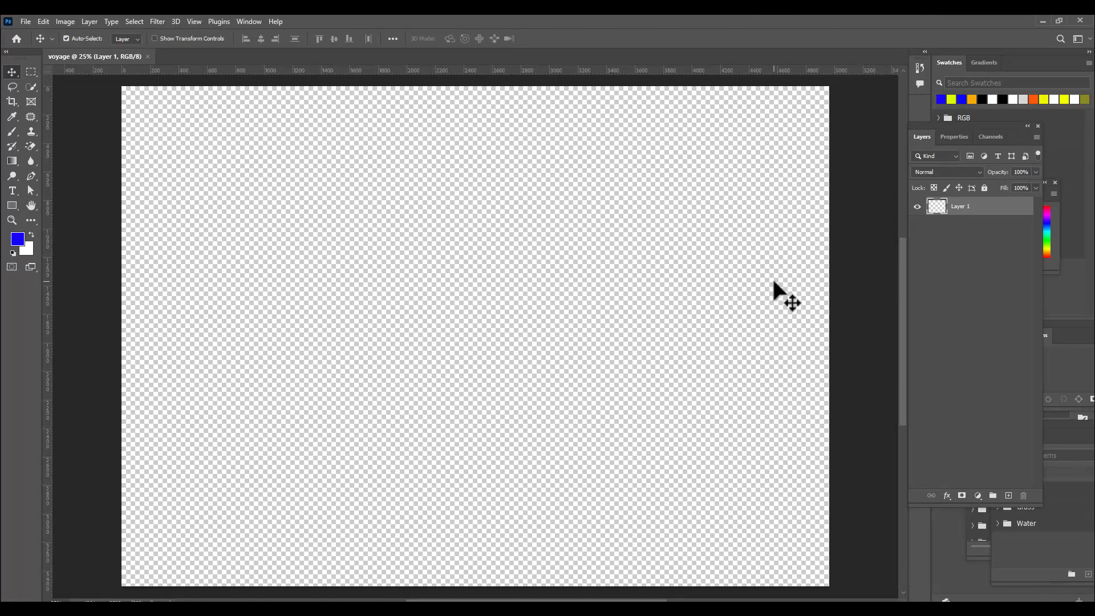
Step: Float the voyage document in its own window and enlarge that window to fill the workspace
drag(100, 59, 241, 60)
drag(826, 587, 894, 600)
key(ctrl+minus)
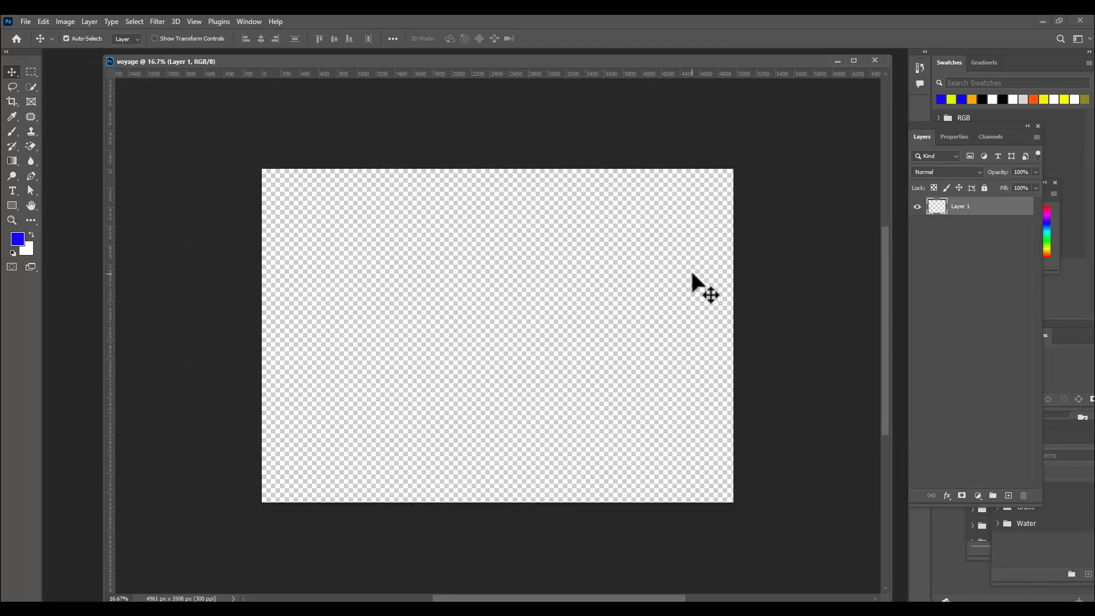
key(ctrl+plus)
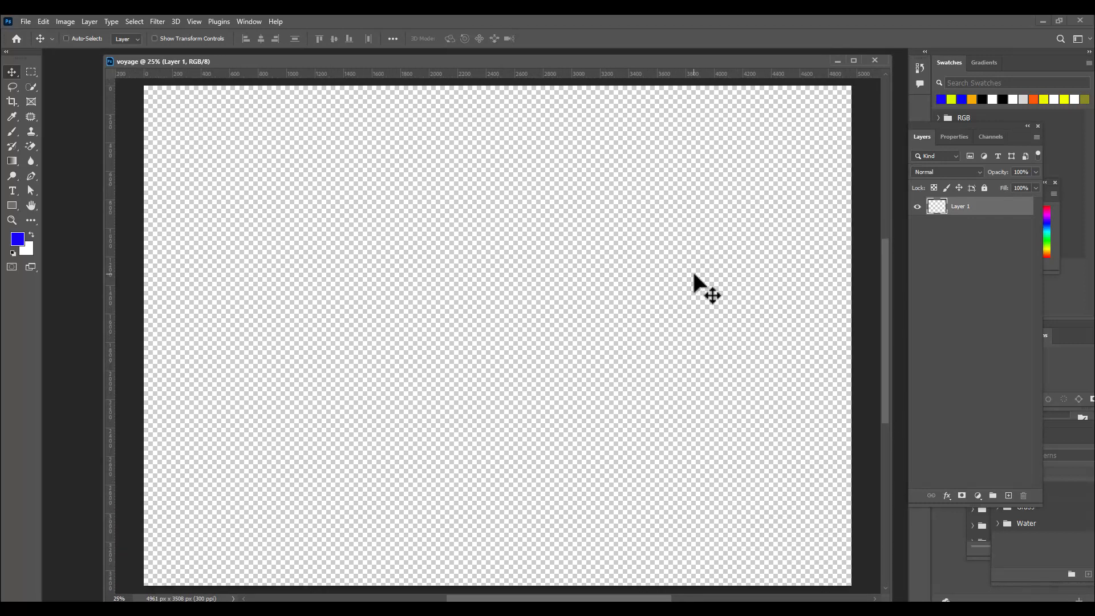
Step: Open the Sea-PNG image from the voyage folder and copy its sea layer into the voyage document
key(ctrl+o)
click(497, 121)
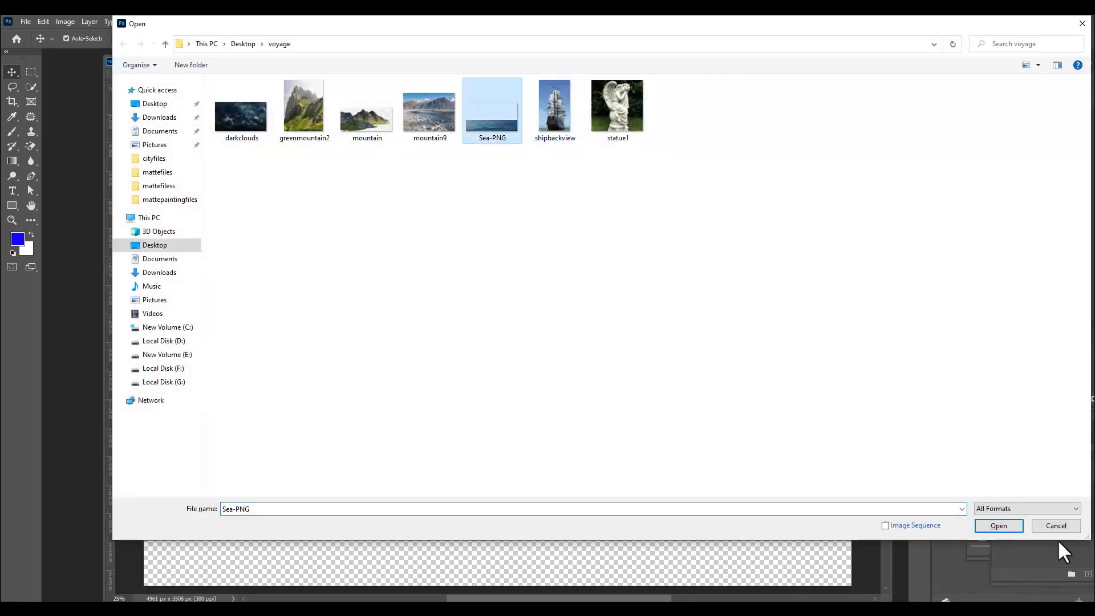
click(1015, 525)
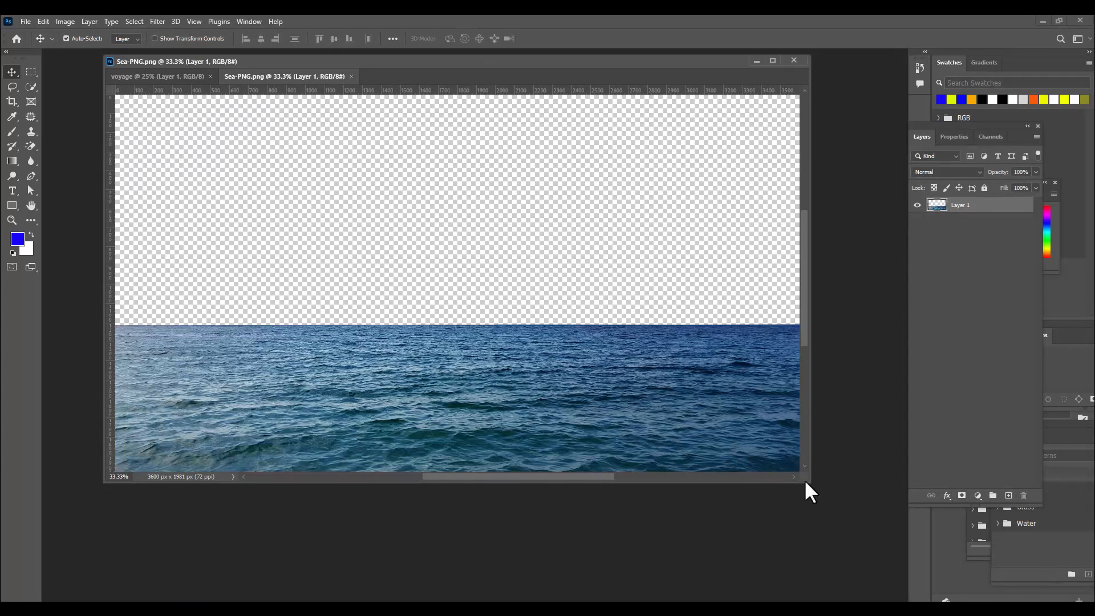
drag(802, 477, 875, 567)
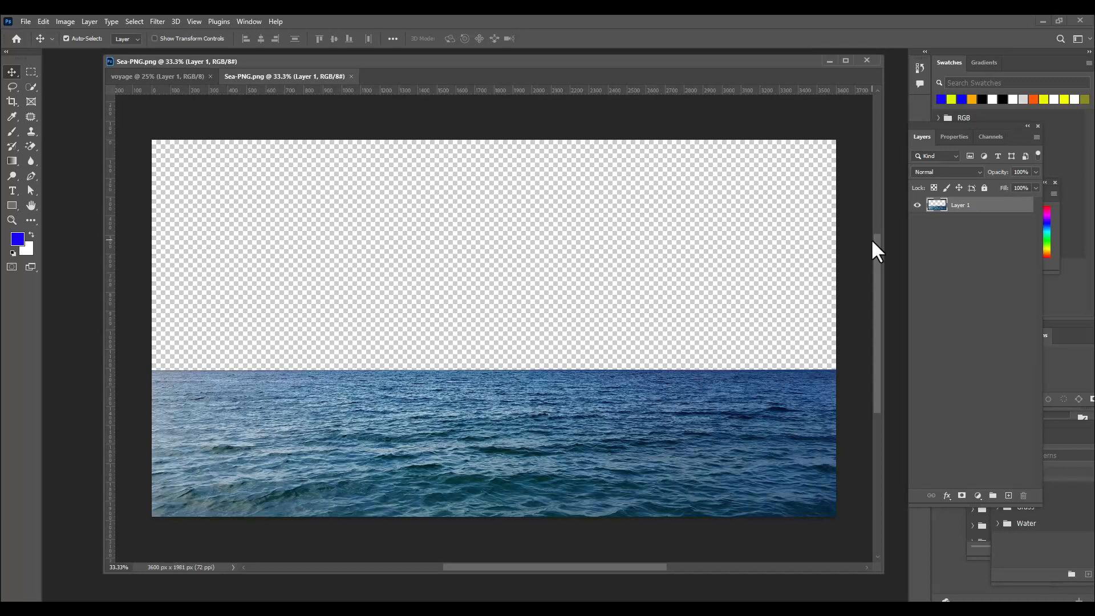
drag(504, 401, 494, 361)
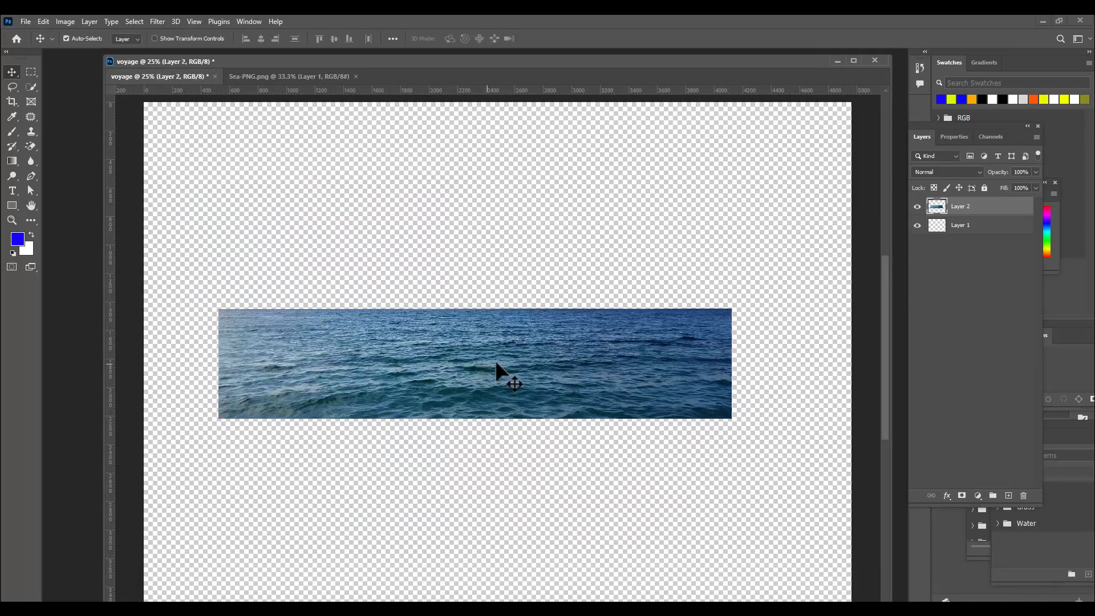
Step: Scale the sea layer proportionally to about 246% and position it across the lower half of the canvas
key(ctrl+minus)
drag(577, 349, 781, 344)
key(ctrl+t)
drag(781, 471, 856, 486)
drag(606, 392, 600, 421)
drag(850, 355, 894, 328)
drag(502, 388, 456, 400)
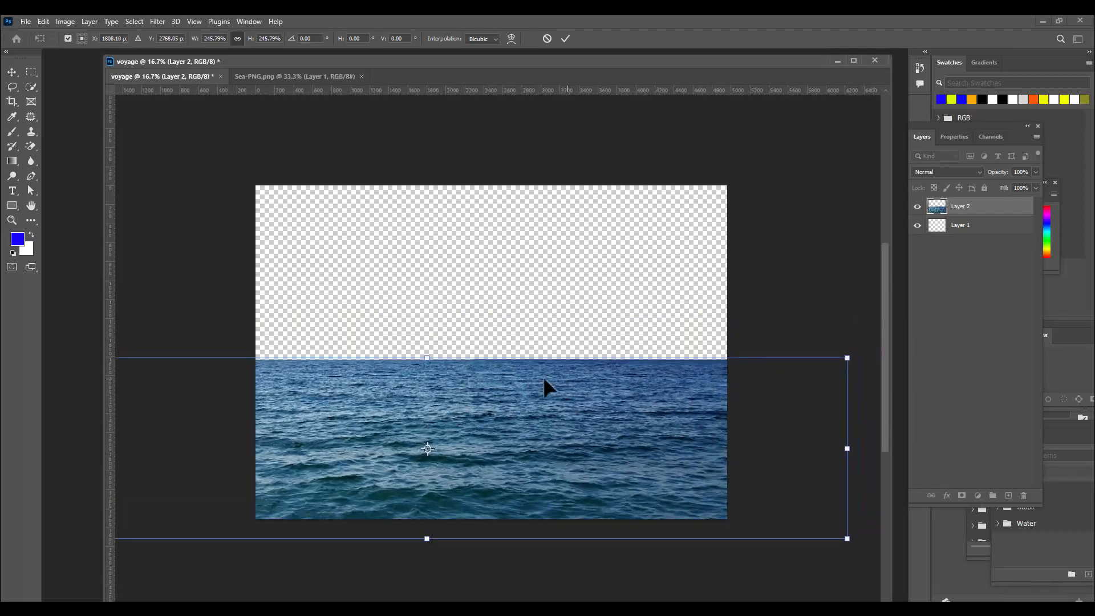
Step: Reshape the sea layer to about 229% width and 327% height, covering roughly the lower two thirds of the canvas
drag(426, 360, 442, 288)
drag(519, 349, 534, 331)
drag(859, 526, 831, 518)
drag(508, 342, 492, 281)
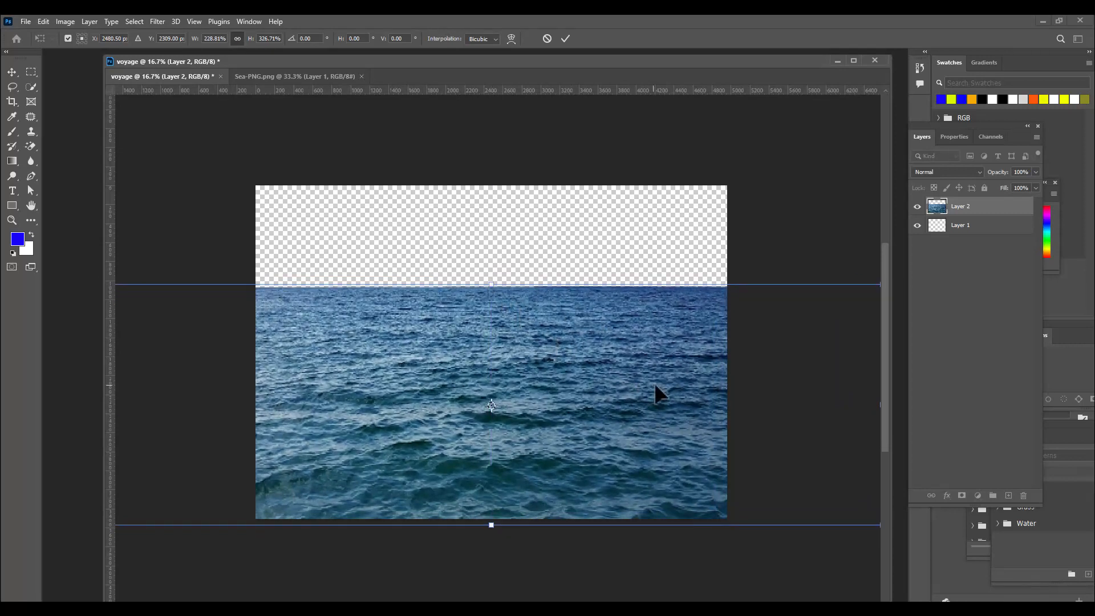
key(Return)
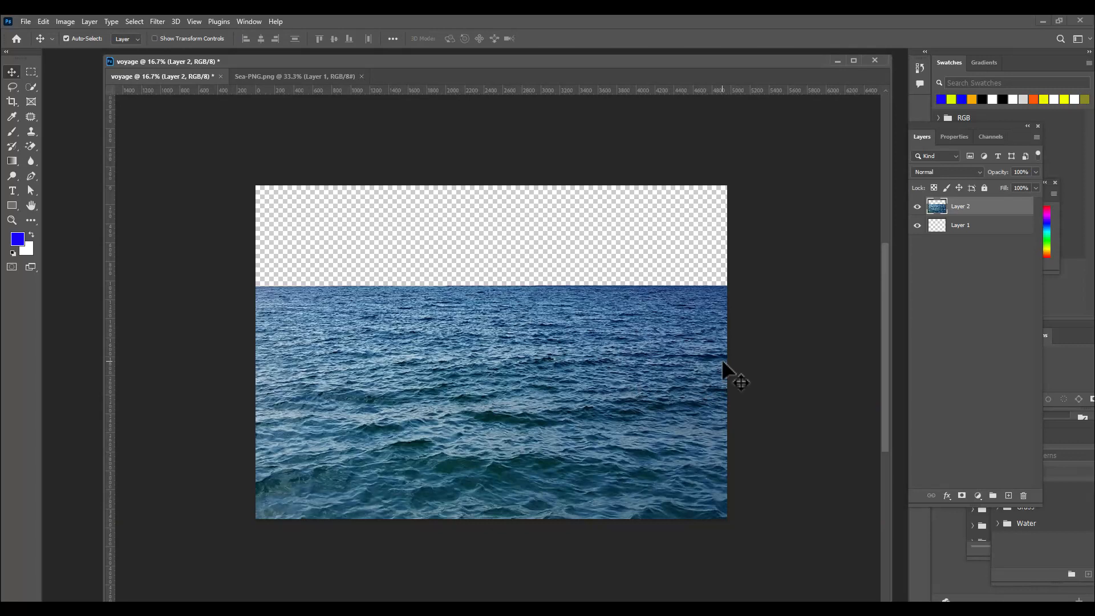
drag(520, 318, 521, 336)
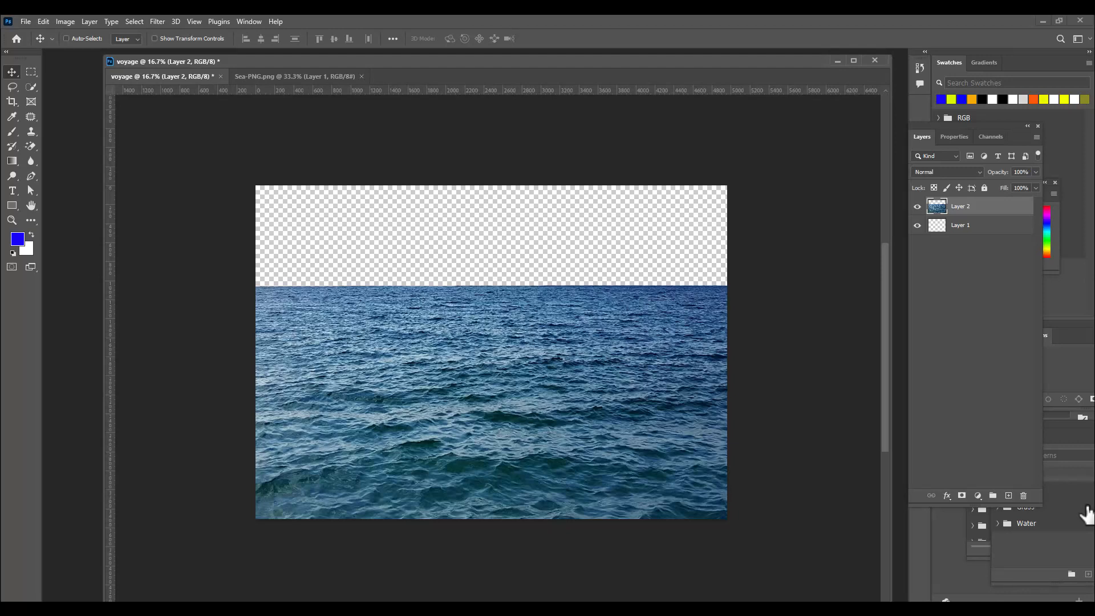
Step: Open the darkclouds image, copy it into the voyage document and place its layer beneath the sea layer
key(ctrl+o)
click(233, 169)
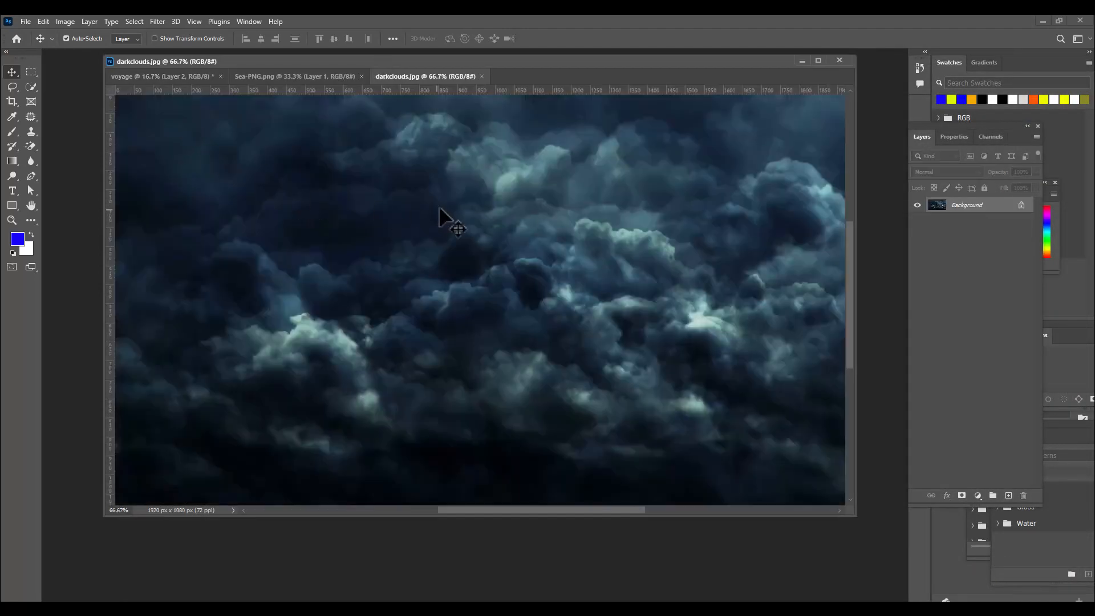
drag(437, 204, 183, 72)
drag(512, 209, 536, 228)
drag(997, 214, 990, 235)
Step: Scale the dark clouds layer to about 306% and position it to fill the sky above the horizon
key(ctrl+t)
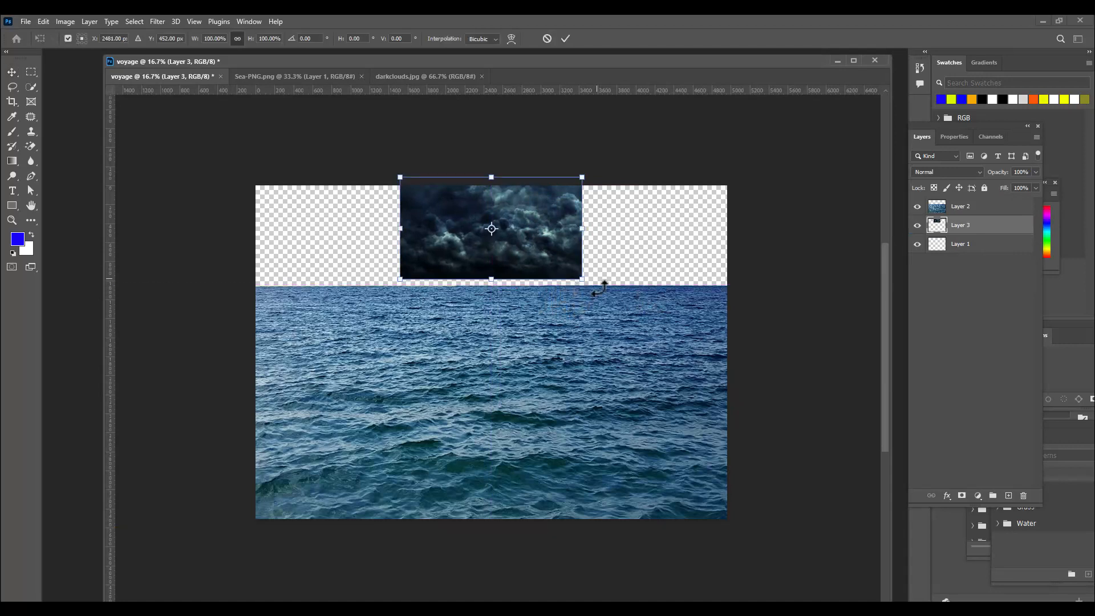
drag(582, 280, 774, 381)
drag(709, 296, 688, 249)
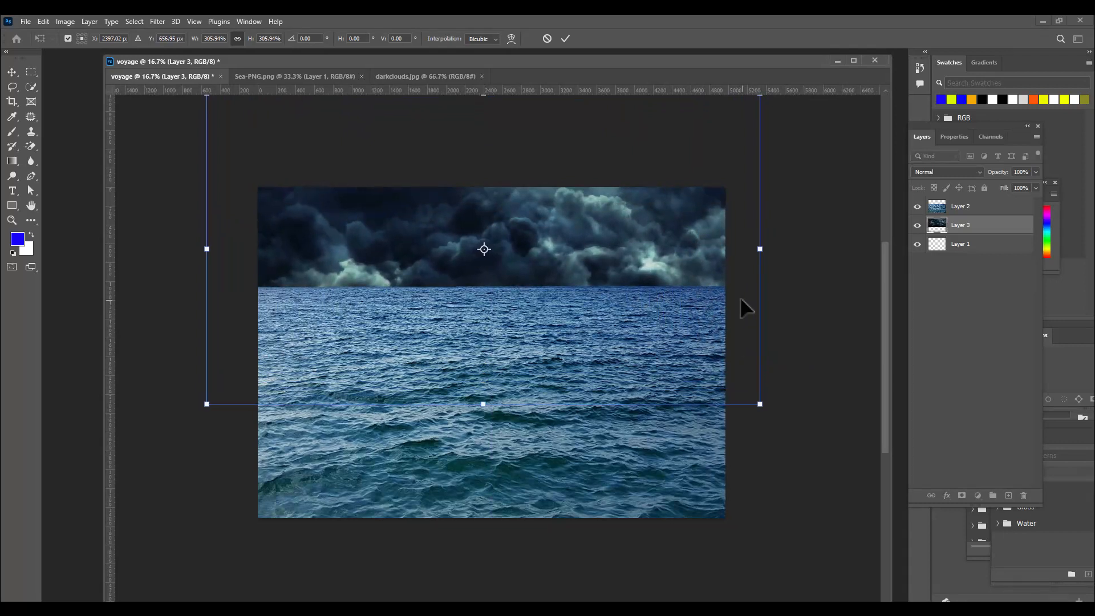
key(ctrl+minus)
key(Return)
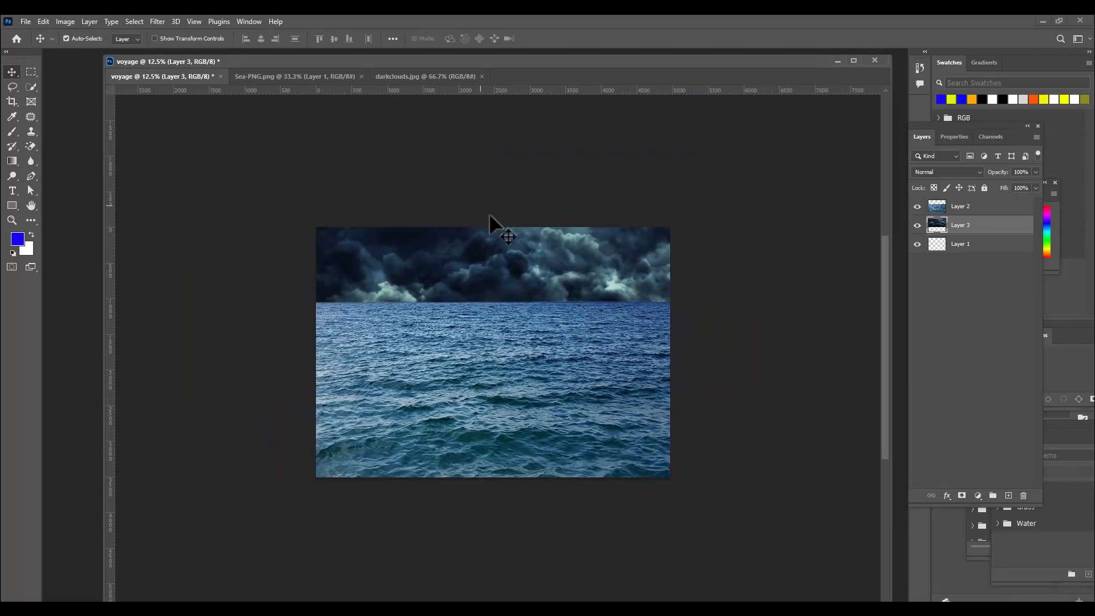
Step: Extend the canvas upward with the Crop tool to make more room for the sky
key(c)
drag(493, 225, 496, 208)
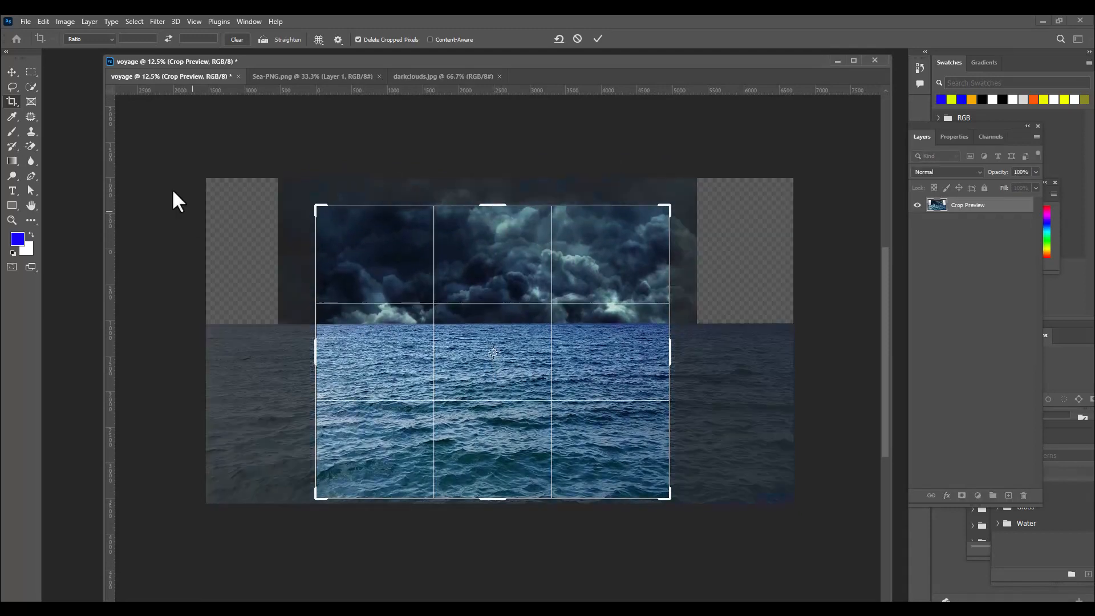
click(11, 72)
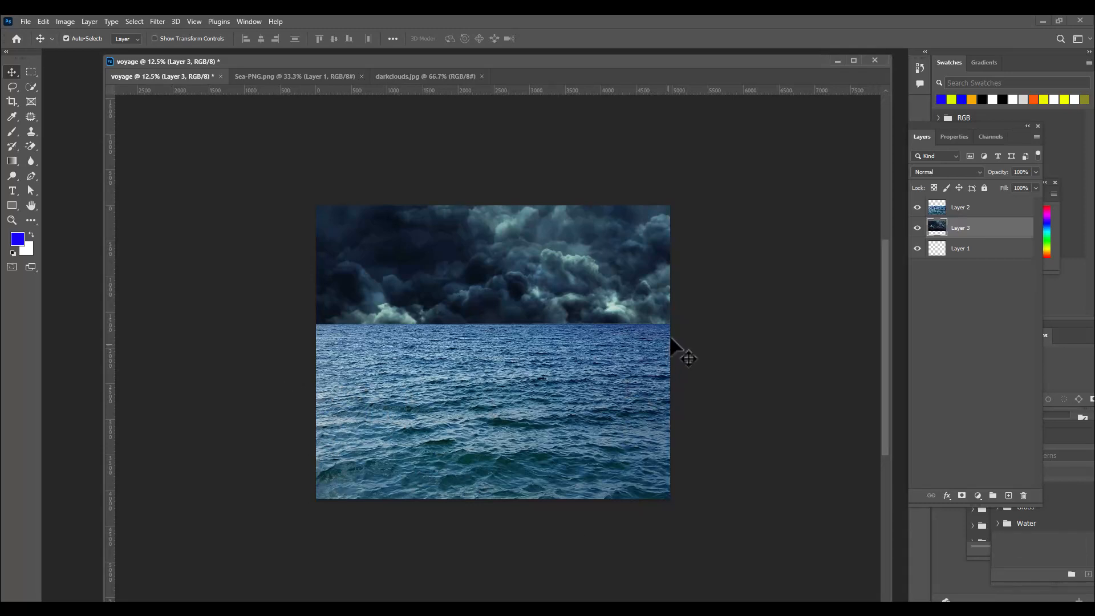
Step: Move the dark clouds layer slightly upward behind the sea with Free Transform
key(ctrl+t)
key(shift+Up)
key(shift+Up)
key(shift+Up)
key(shift+Up)
key(Return)
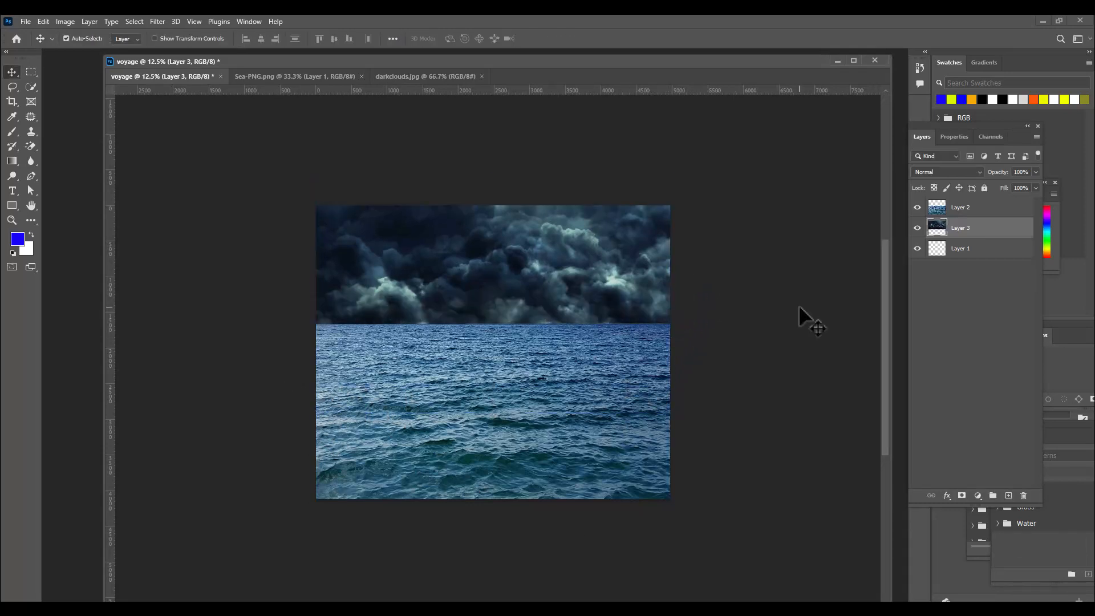
Step: Open the shipbackview image and arrange its document window so the whole ship is in view
key(ctrl+o)
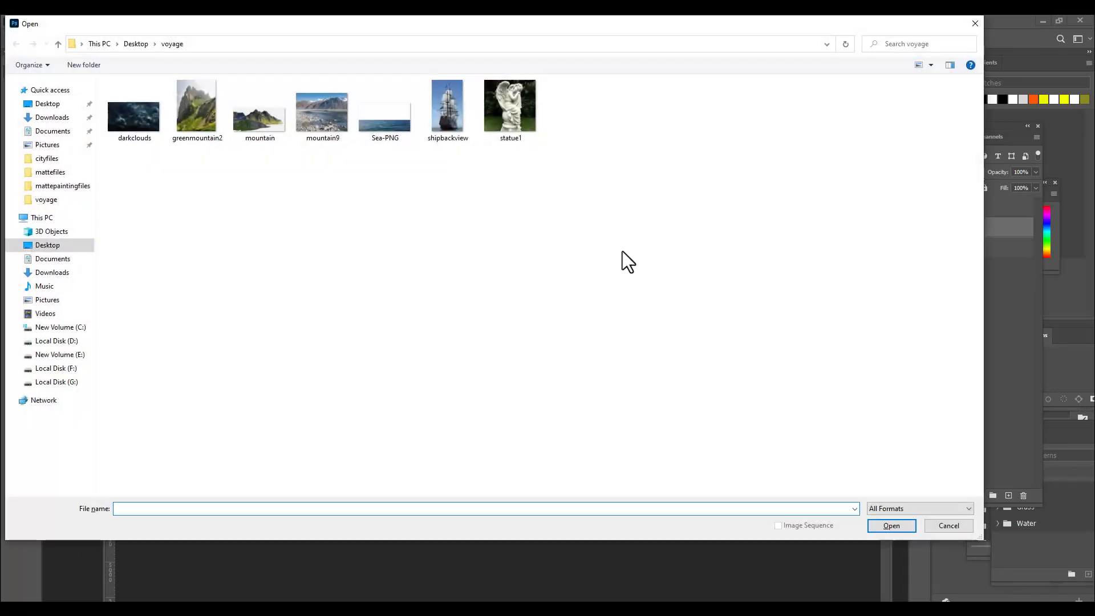
click(465, 103)
click(891, 525)
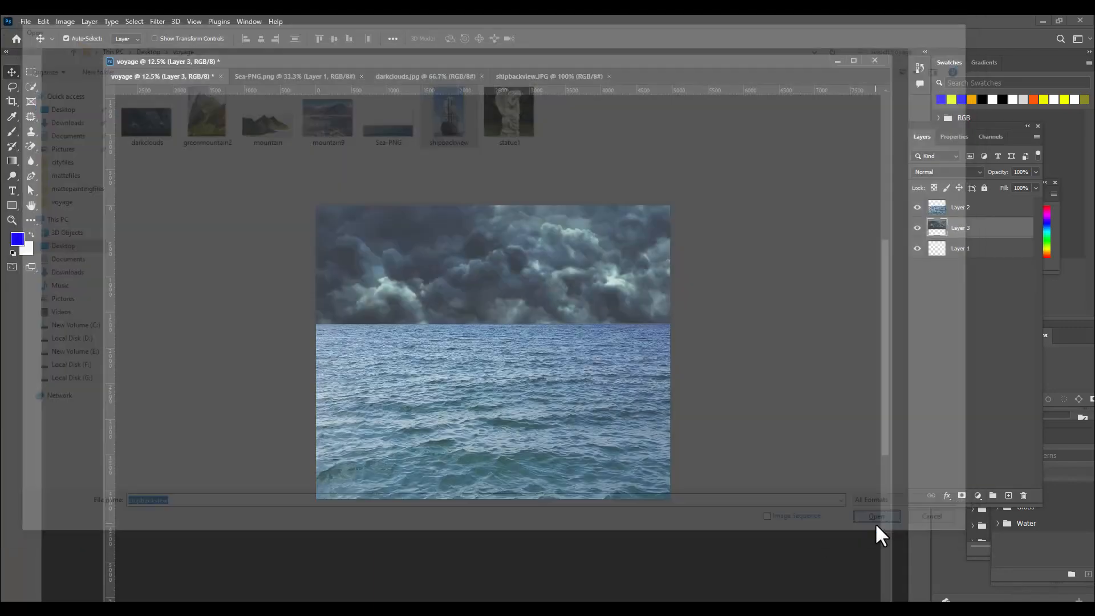
drag(399, 557, 884, 564)
scroll(831, 498, down, 1)
scroll(792, 285, up, 1)
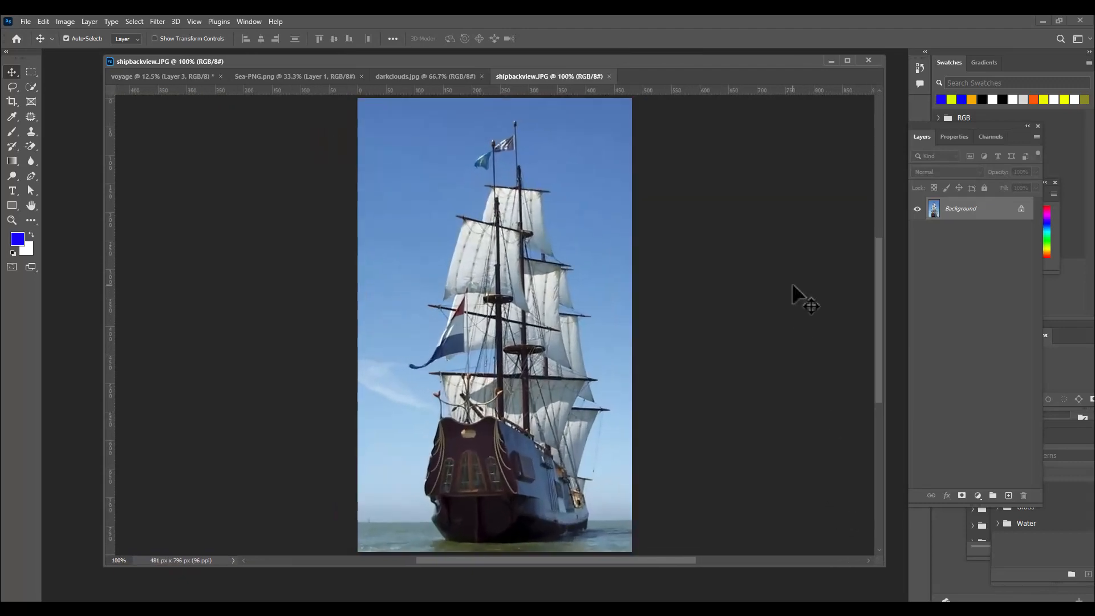
scroll(792, 285, down, 2)
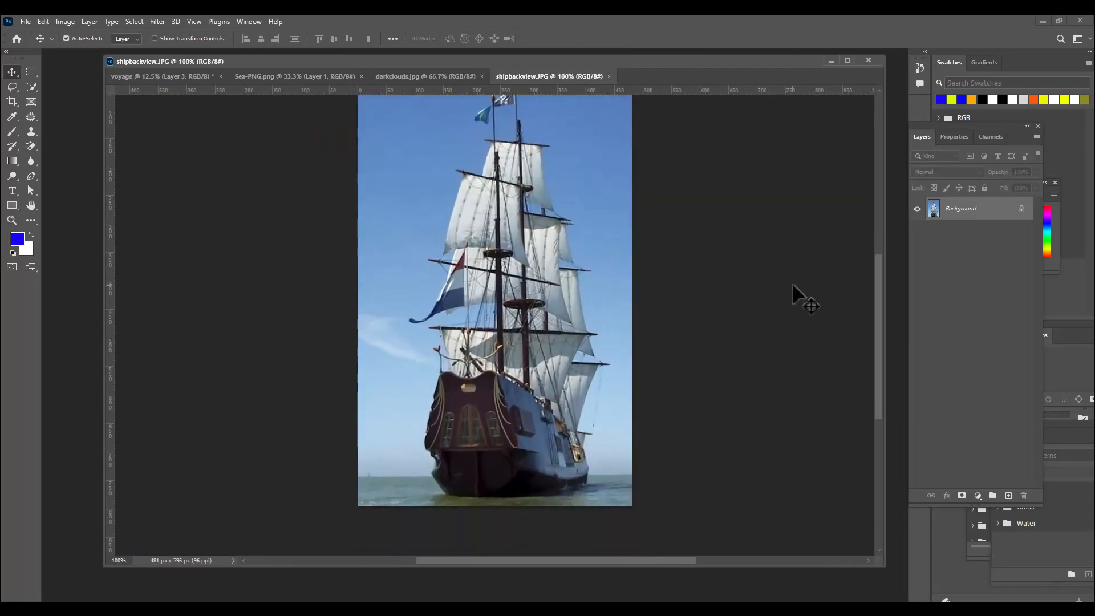
scroll(793, 285, down, 1)
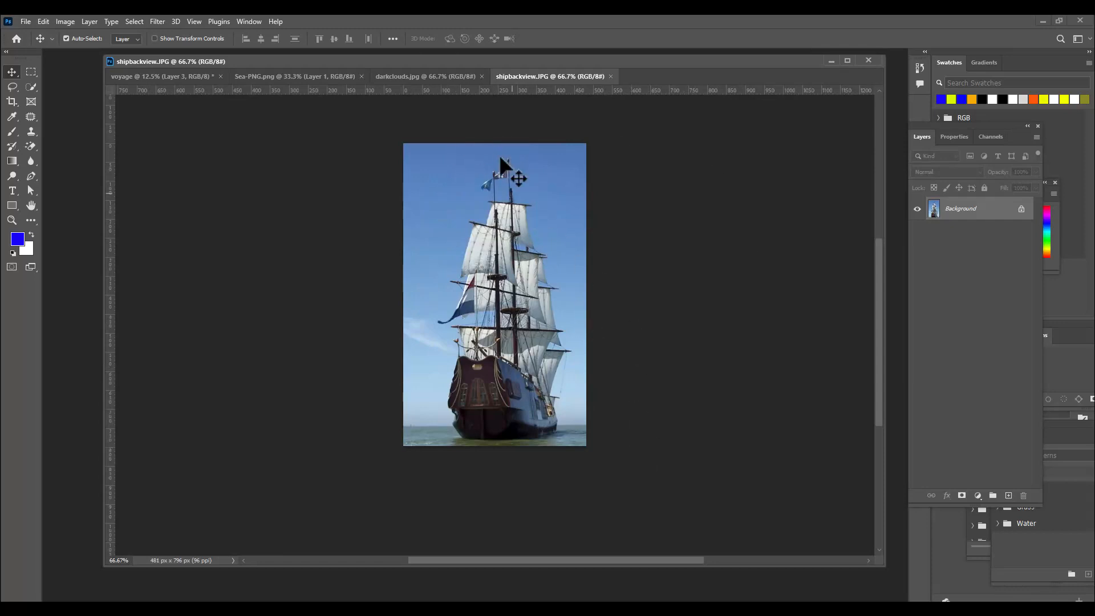
drag(533, 76, 508, 85)
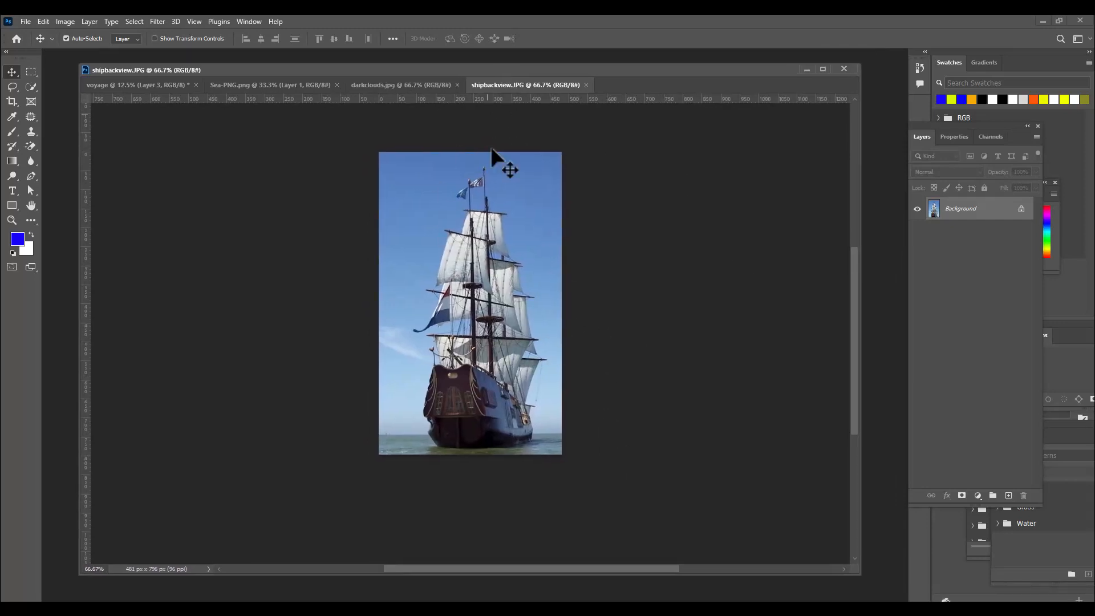
drag(375, 72, 388, 71)
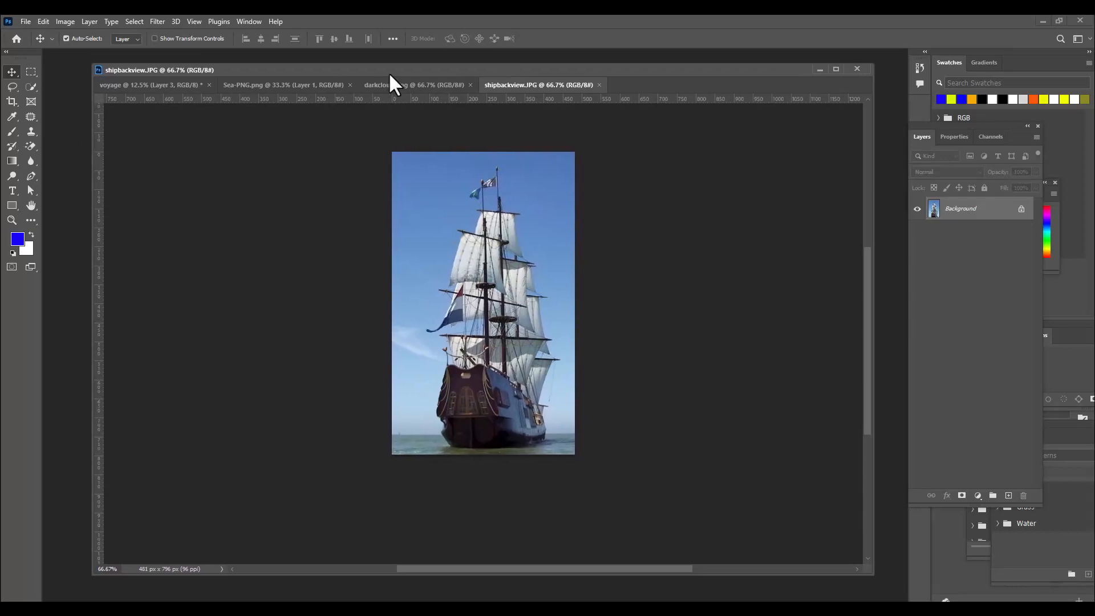
Step: Select the entire ship with the Object Selection tool in Lasso mode
click(29, 87)
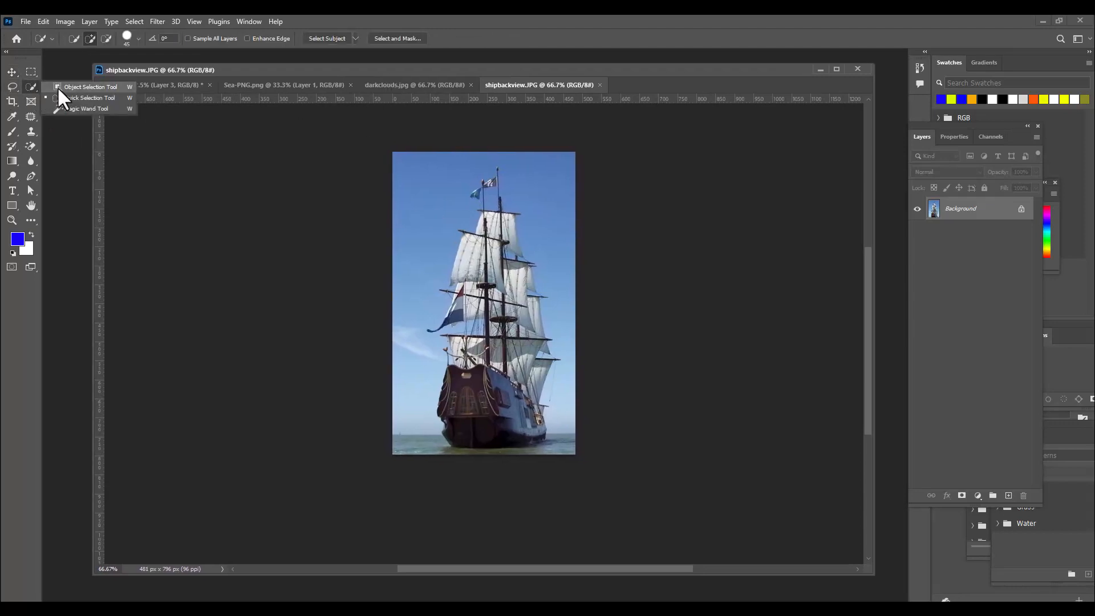
click(92, 86)
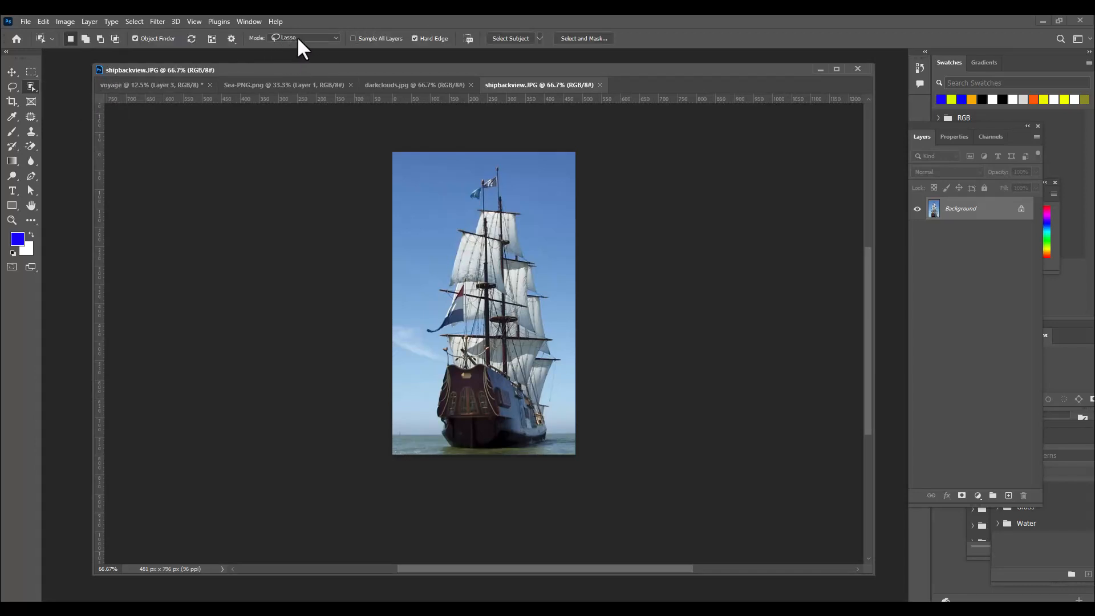
mouse_move(279, 68)
mouse_down()
mouse_move(304, 78)
mouse_move(291, 77)
mouse_up()
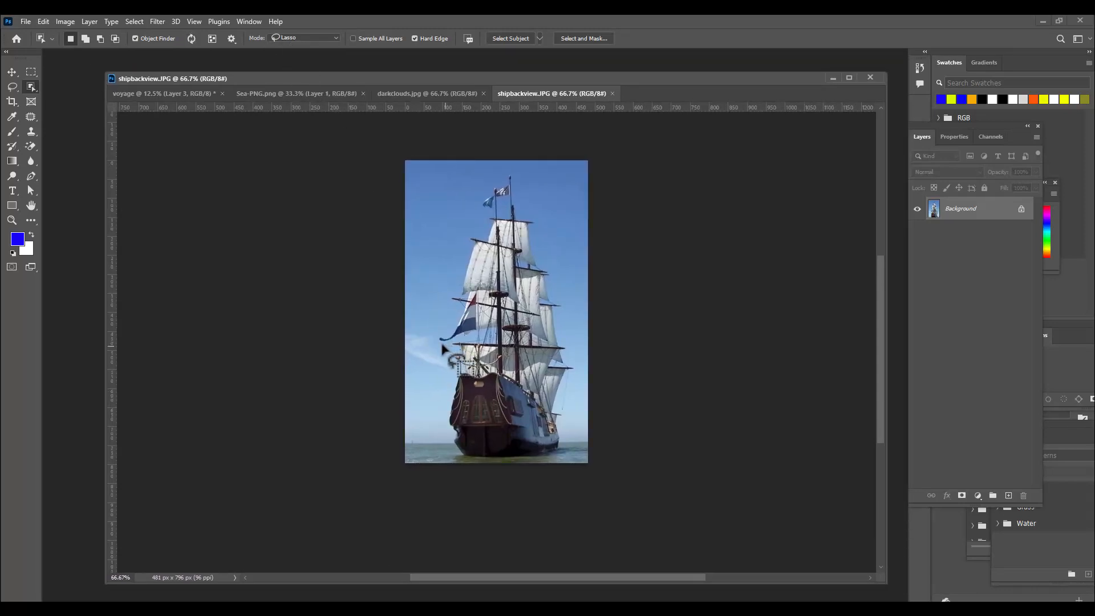
mouse_move(430, 325)
mouse_down()
mouse_move(464, 195)
mouse_move(477, 175)
mouse_move(519, 174)
mouse_move(543, 209)
mouse_move(575, 340)
mouse_move(578, 404)
mouse_move(562, 451)
mouse_move(457, 461)
mouse_move(437, 439)
mouse_move(430, 325)
mouse_up()
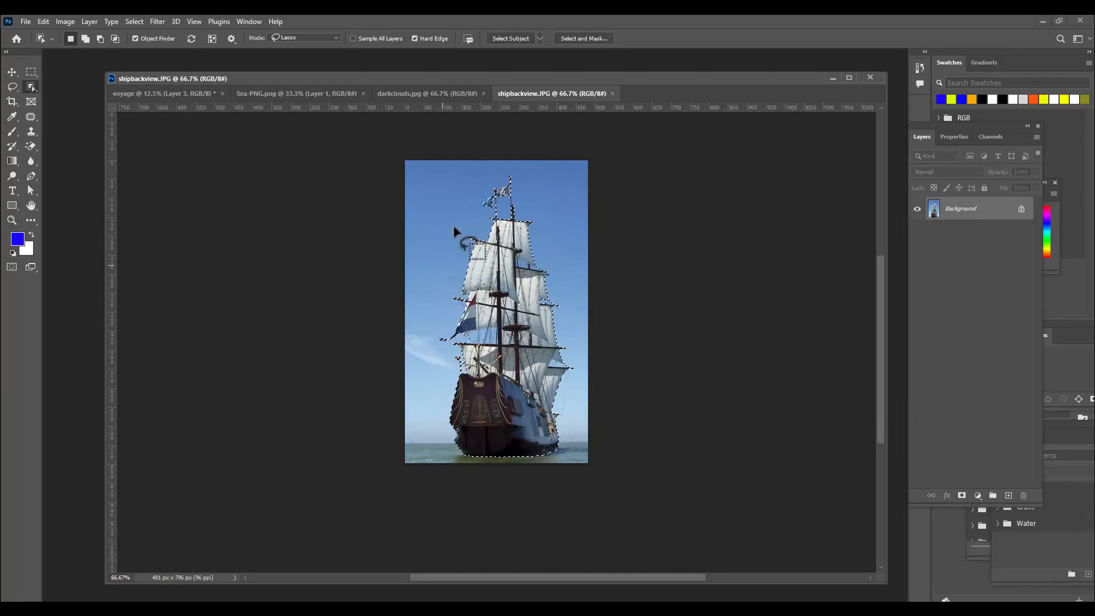
Step: Cut the ship out of its background with a layer mask made from the selection, and apply the mask
mouse_move(682, 78)
mouse_down()
mouse_move(646, 81)
mouse_move(673, 74)
mouse_up()
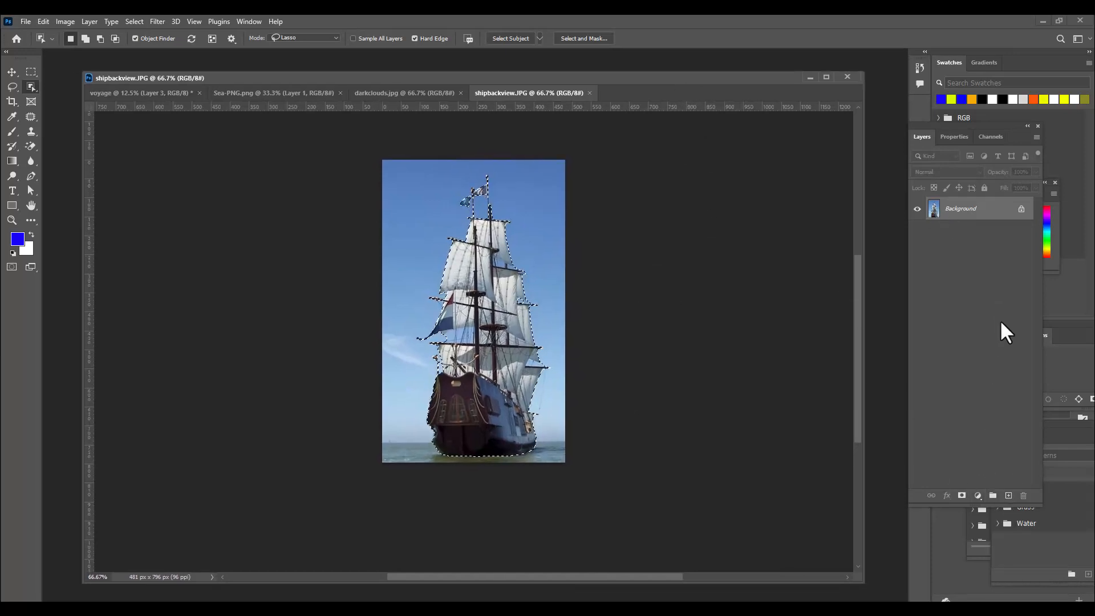
click(961, 496)
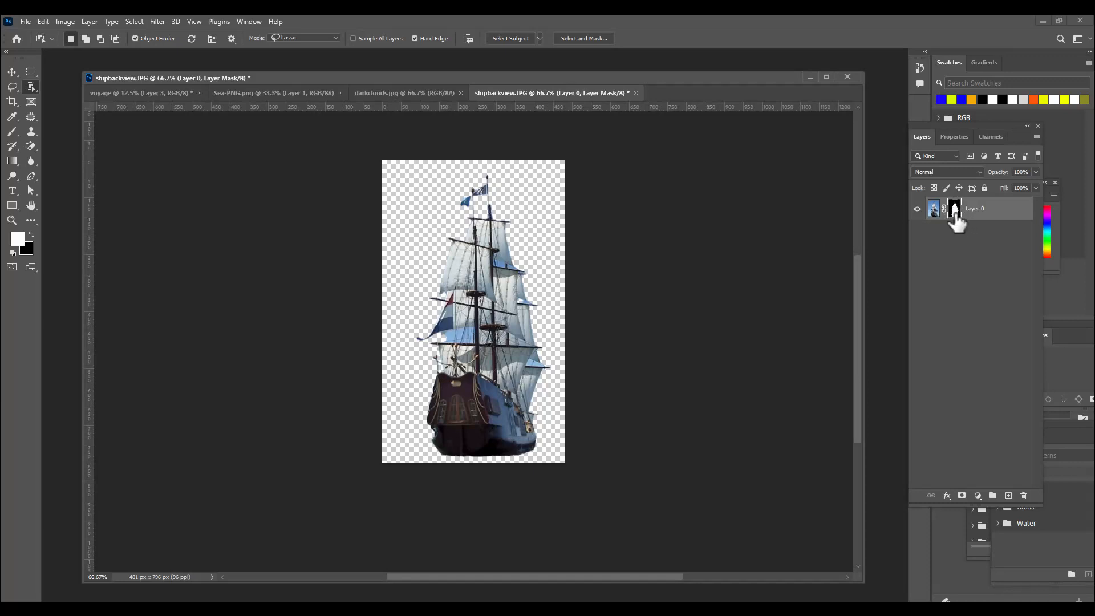
right_click(954, 214)
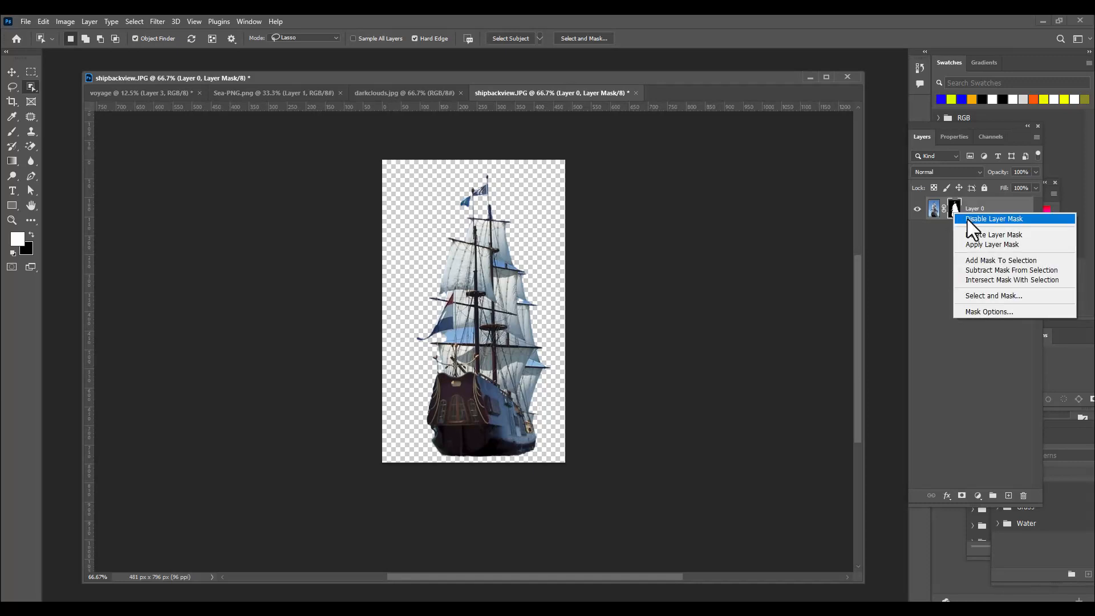
click(995, 244)
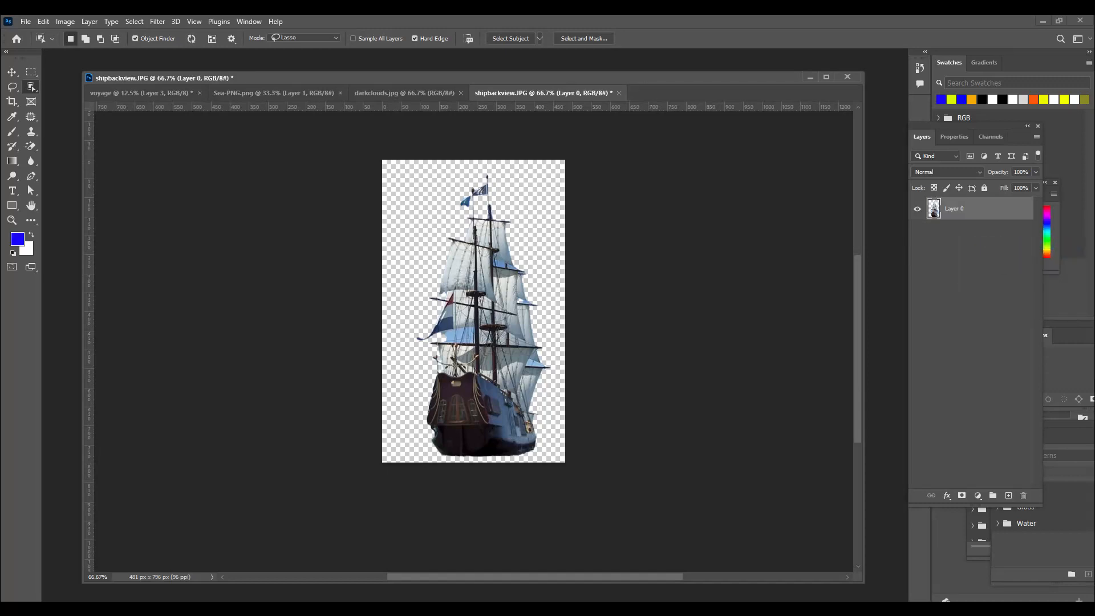
Step: Detach the Channels panel and place it beside the ship image, viewed at 100%
key(ctrl+plus)
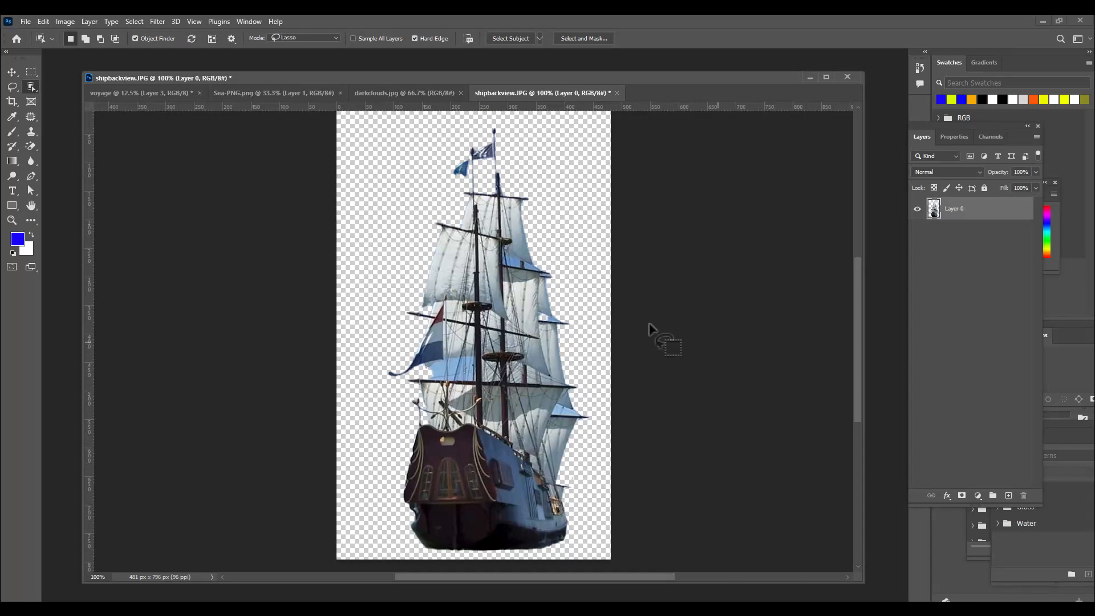
scroll(725, 351, down, 3)
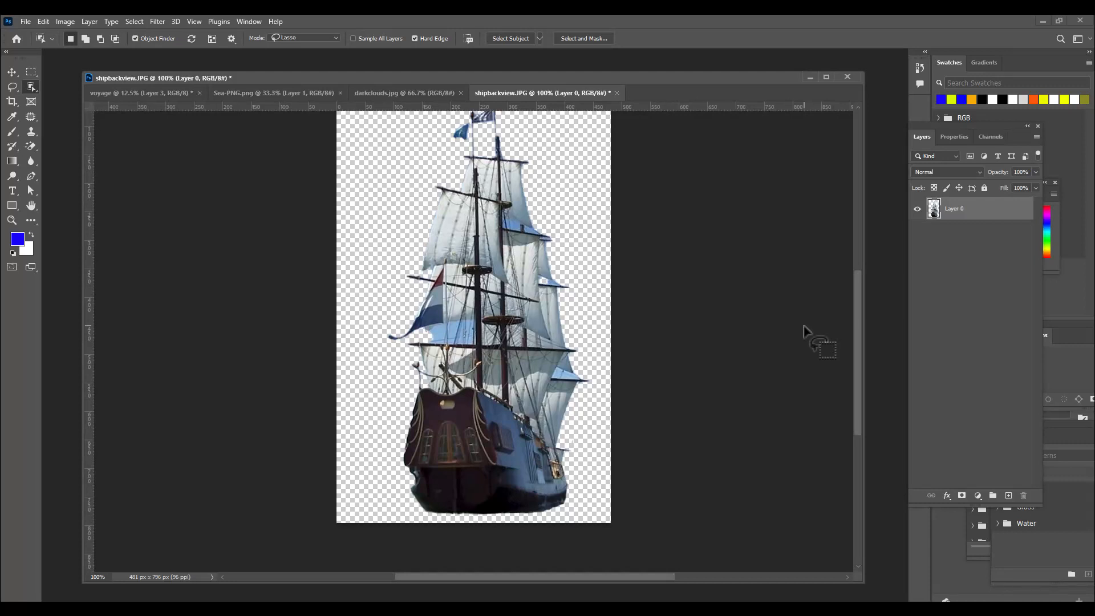
scroll(736, 296, up, 2)
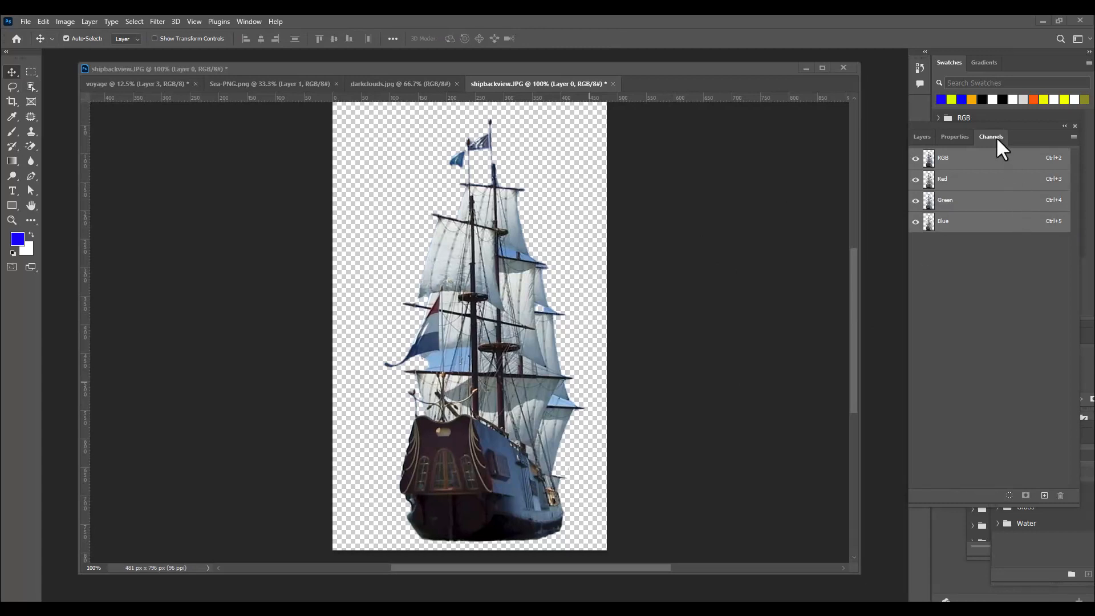
drag(991, 139, 728, 134)
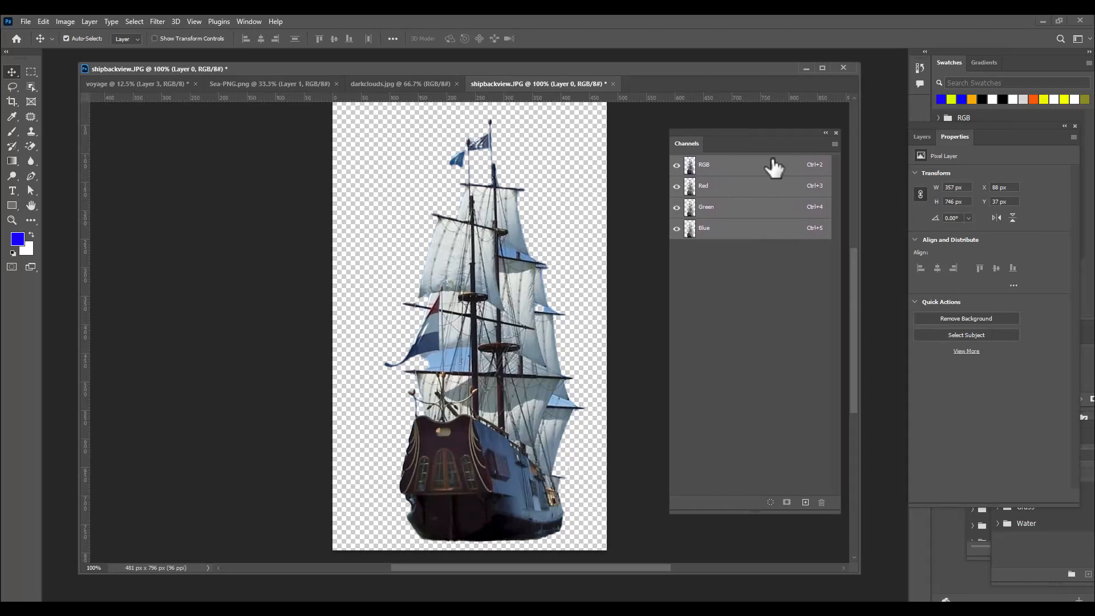
click(250, 22)
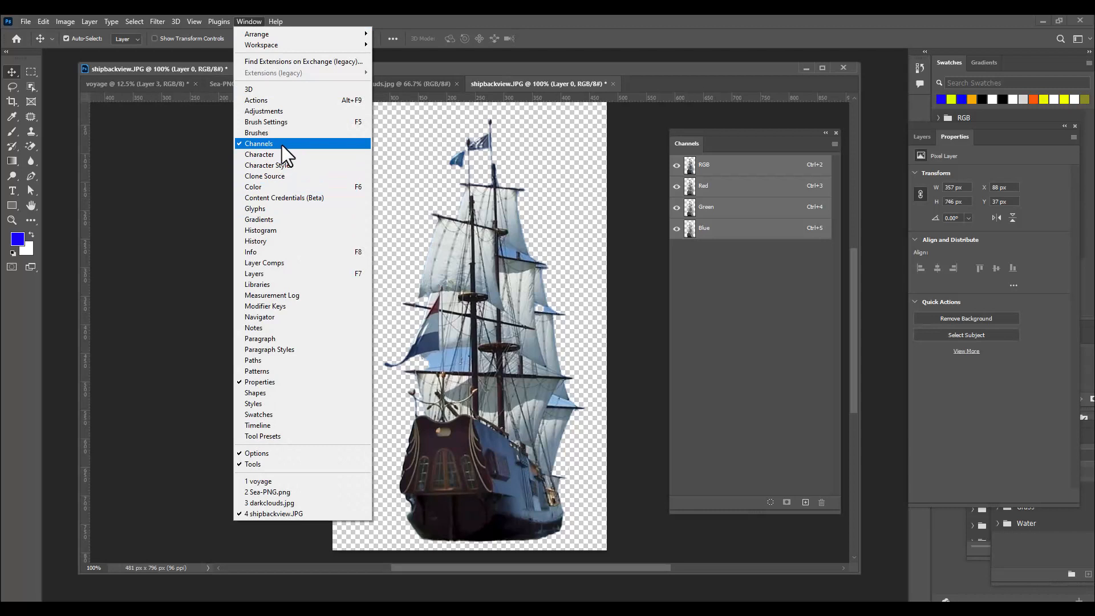
click(713, 127)
drag(712, 136, 707, 130)
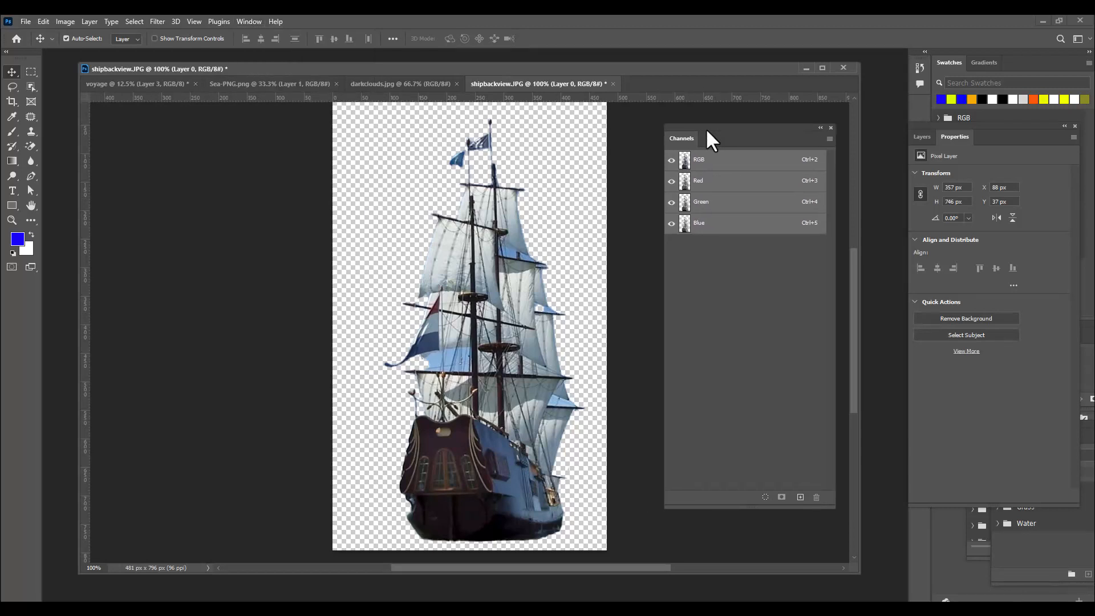
Step: Compare the ship's Red, Green and Blue channels one at a time to judge which has the strongest contrast
click(719, 183)
click(721, 205)
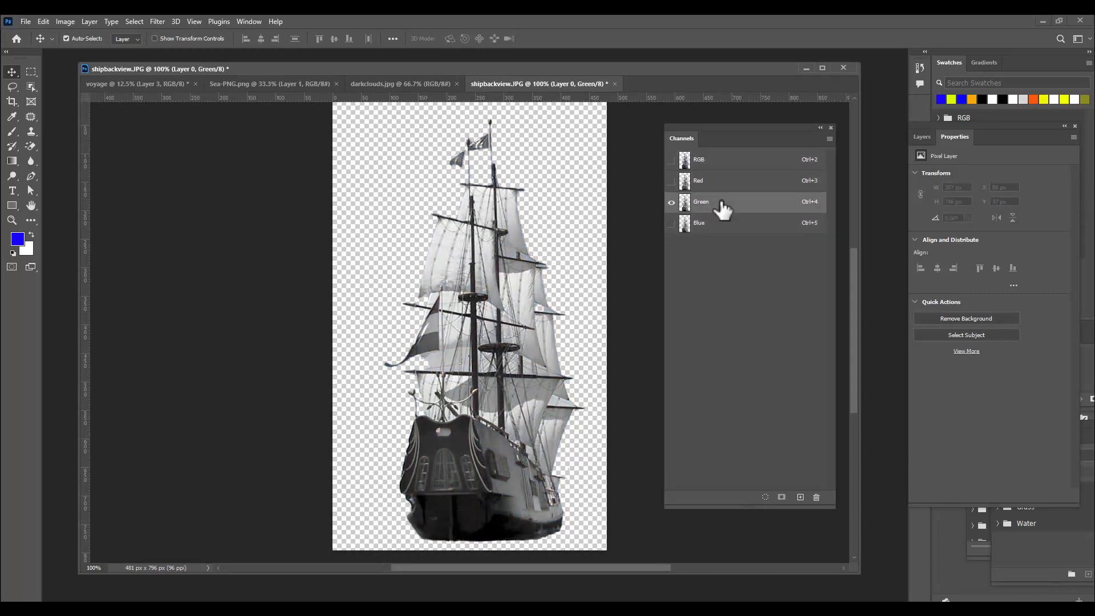
click(716, 224)
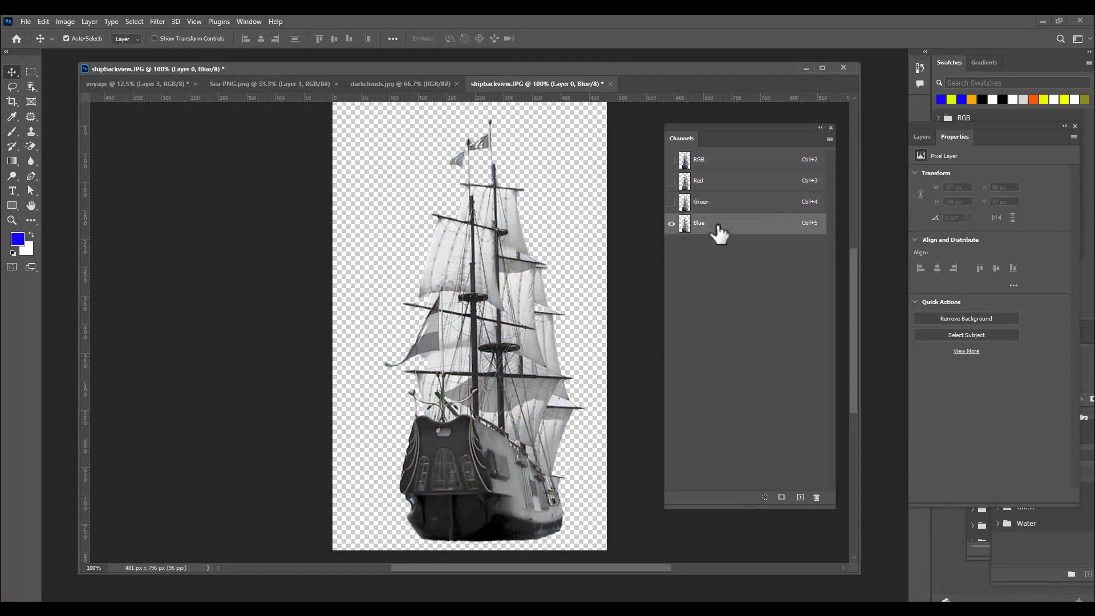
click(705, 165)
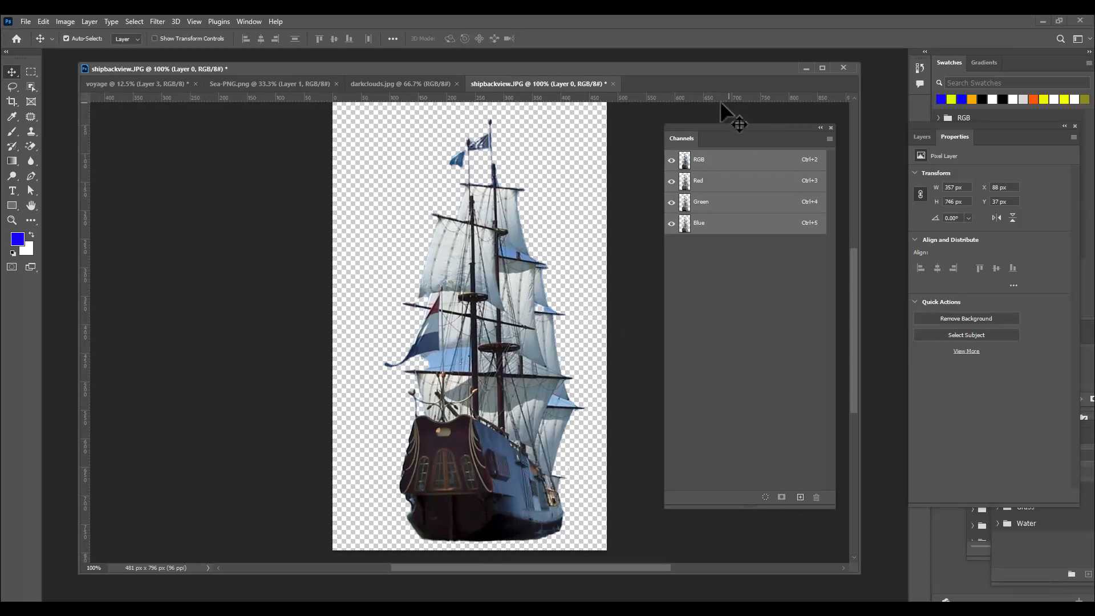
drag(706, 124, 713, 122)
click(720, 180)
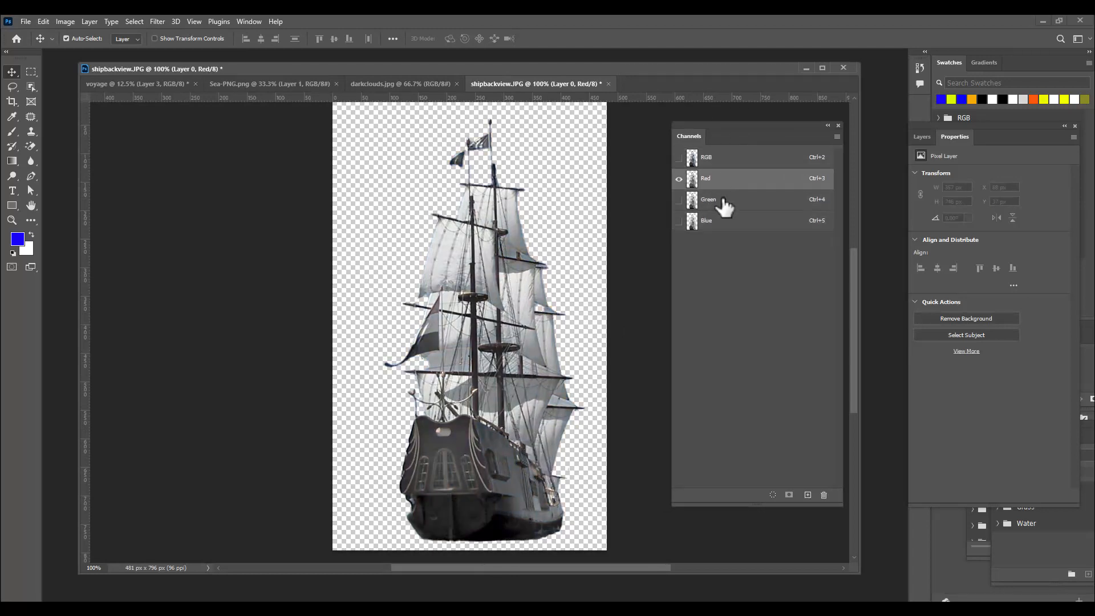
click(723, 201)
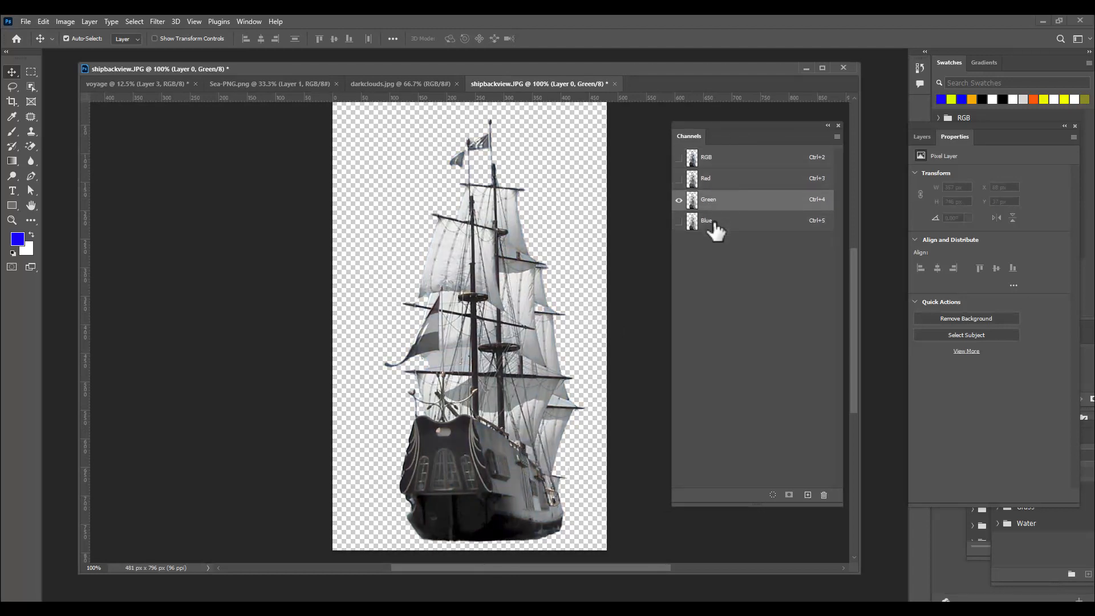
click(714, 224)
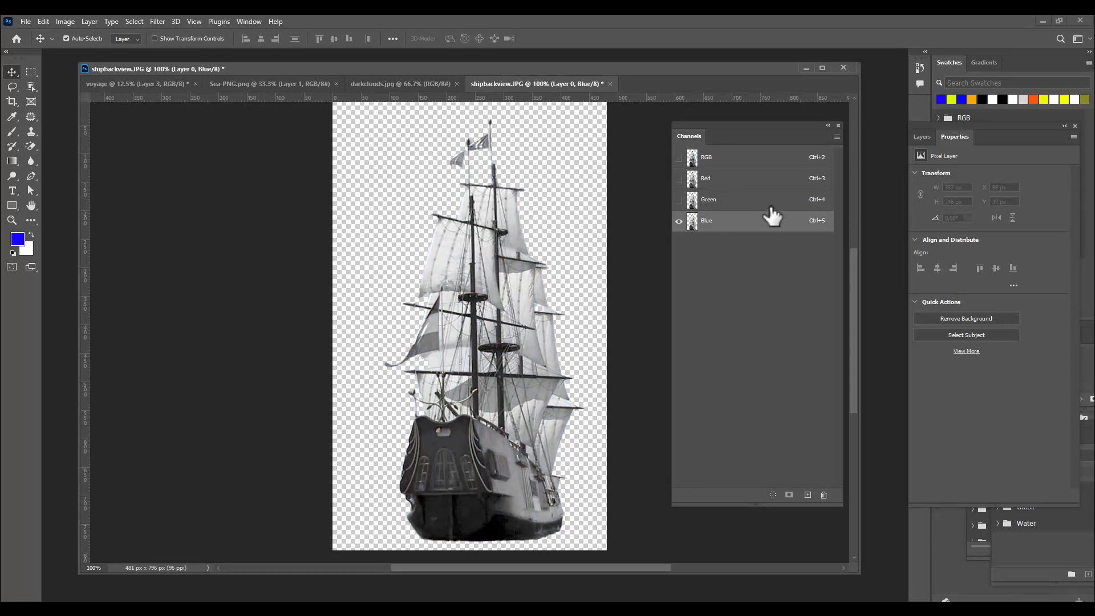
click(726, 181)
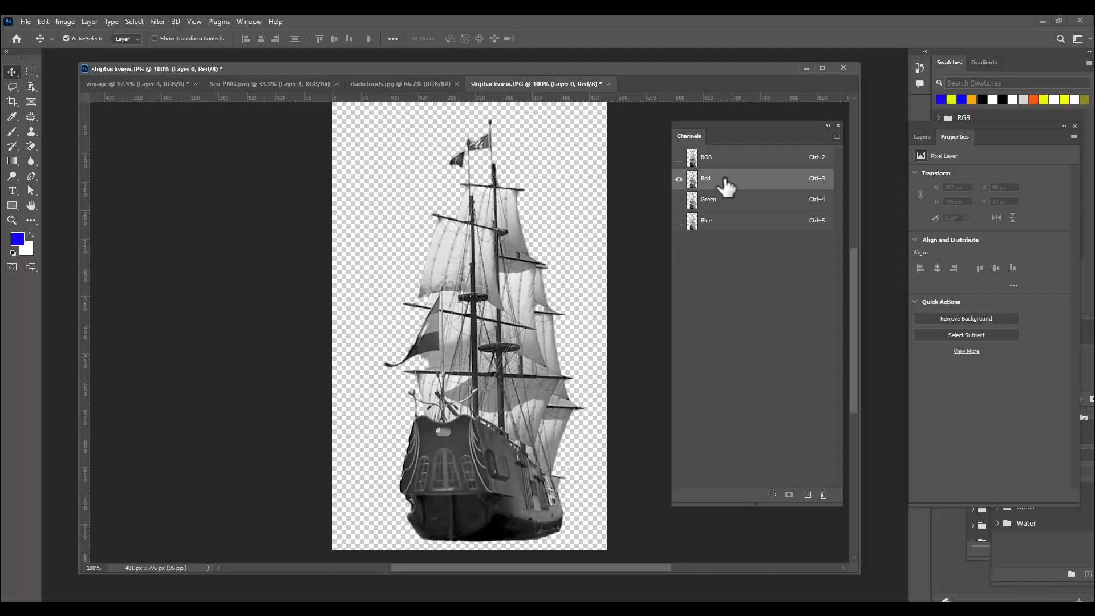
click(732, 207)
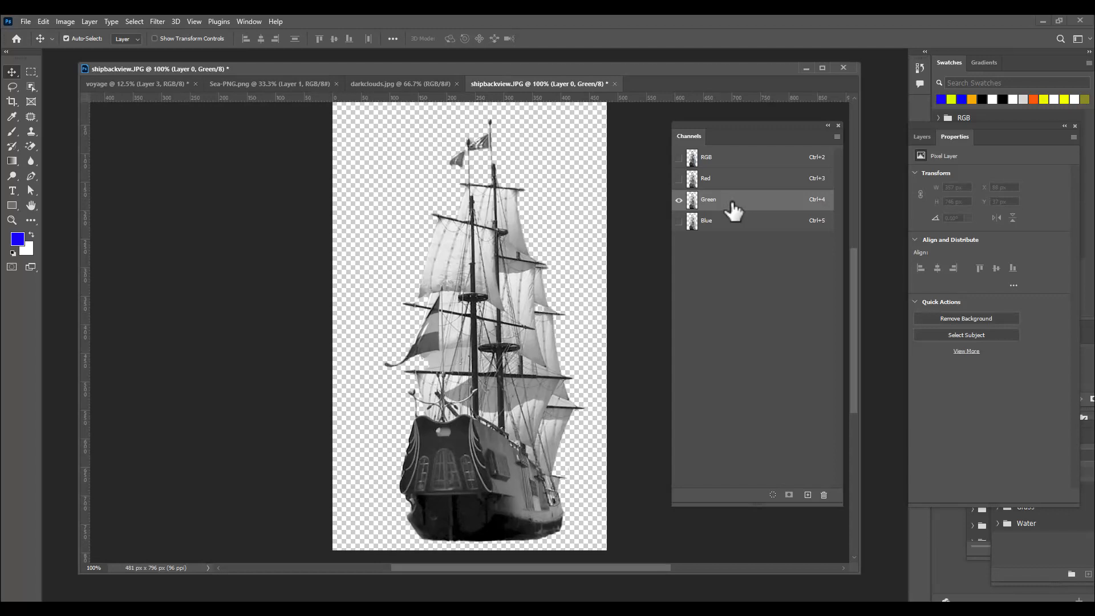
click(733, 221)
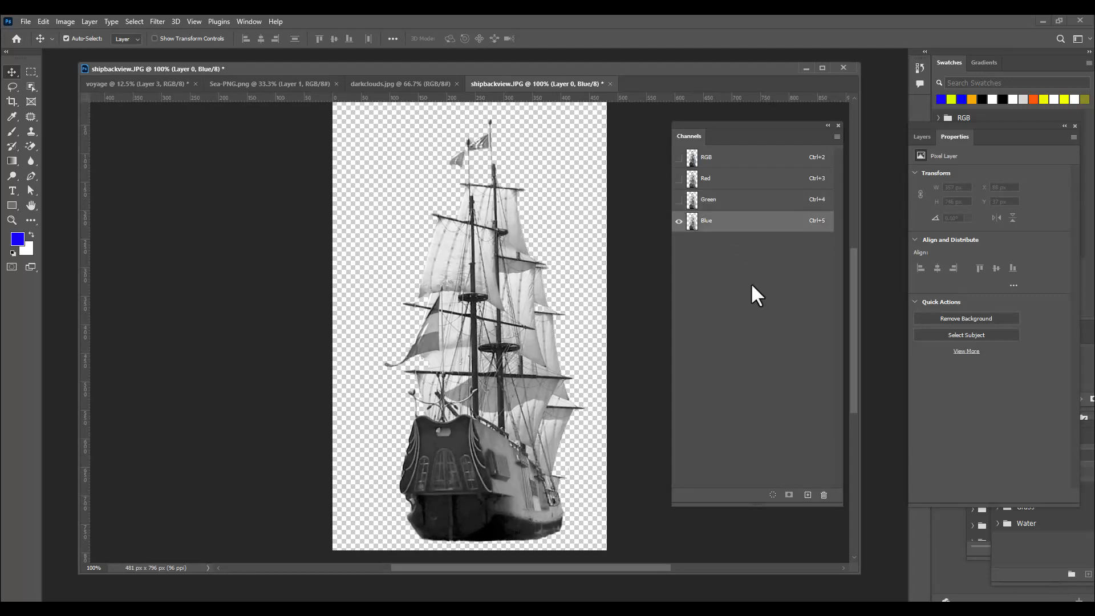
click(741, 180)
click(731, 221)
click(716, 208)
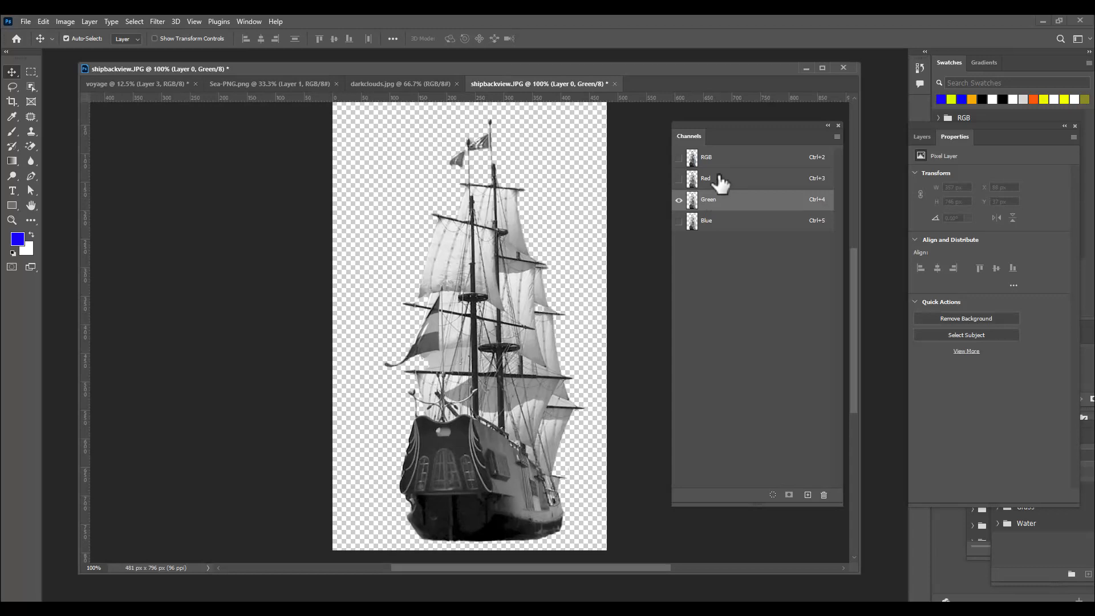
click(721, 181)
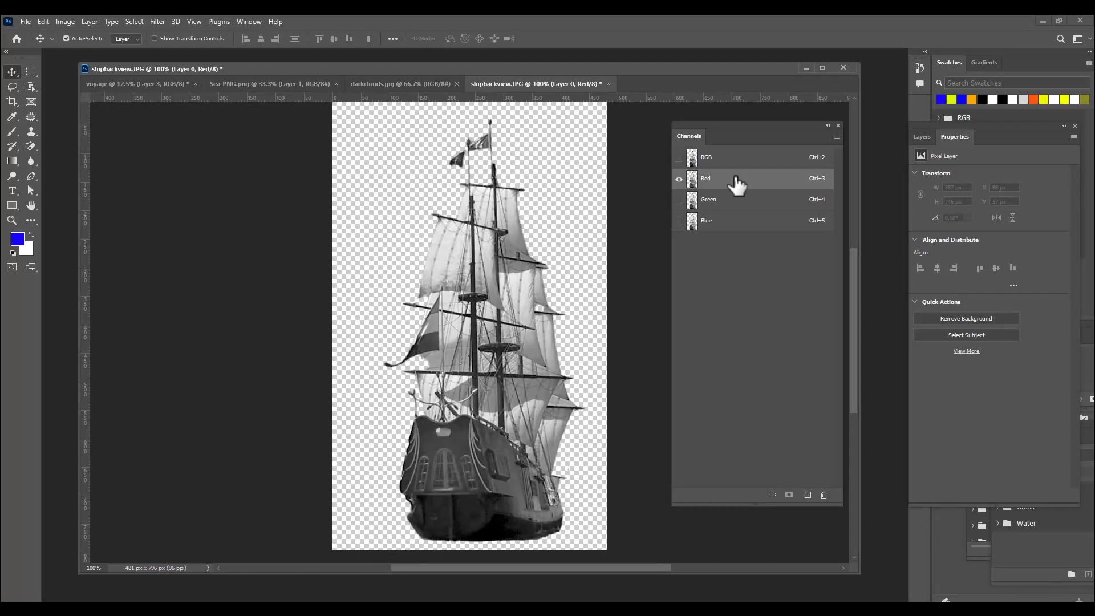
click(730, 223)
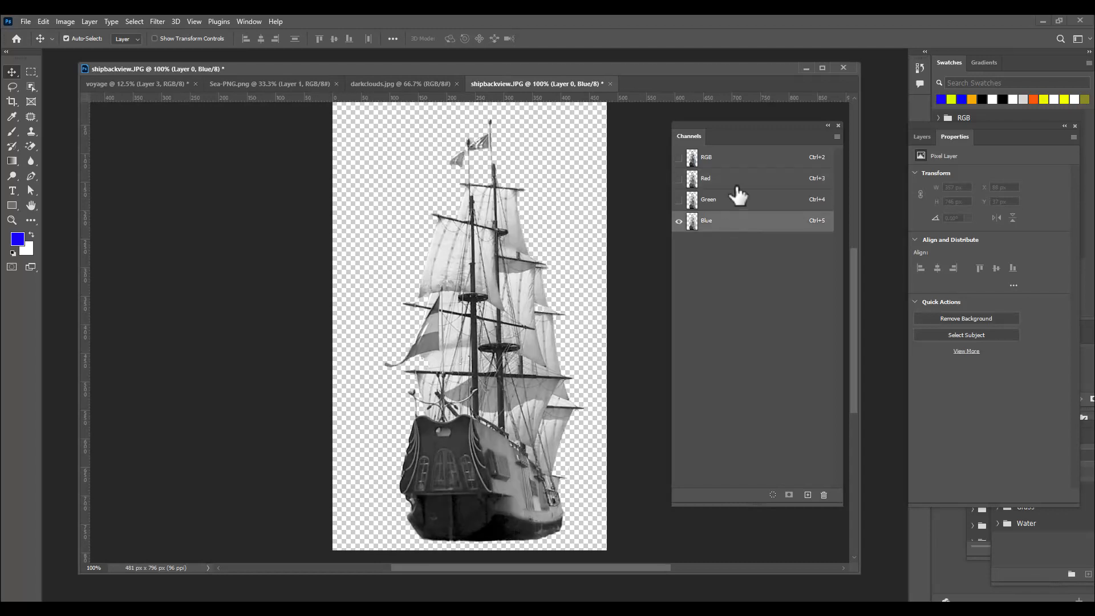
Step: Duplicate the ship's Red channel
click(736, 184)
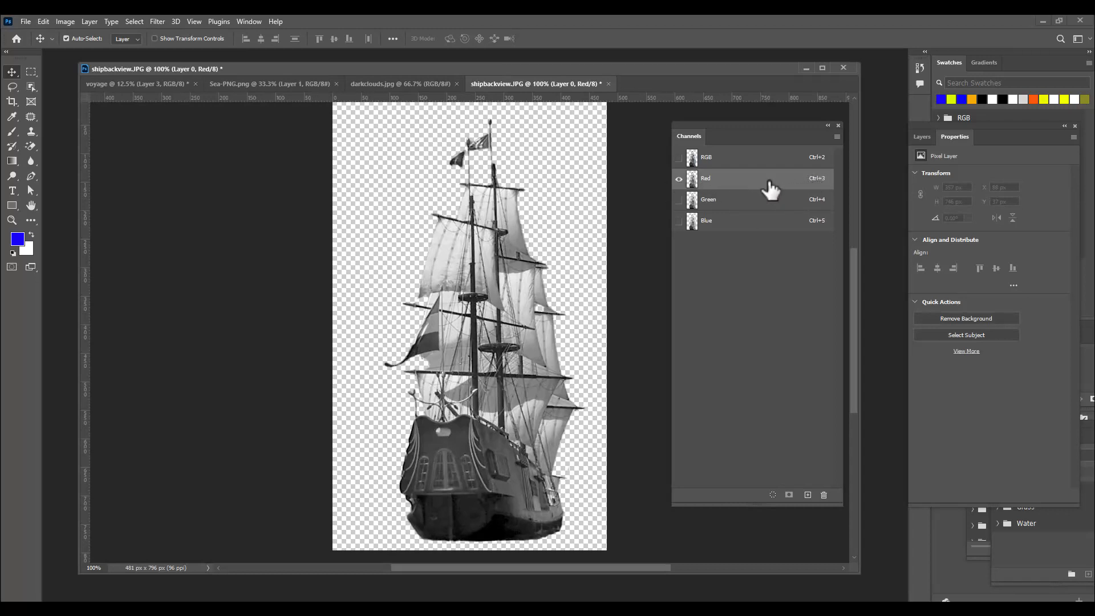
drag(781, 191, 807, 494)
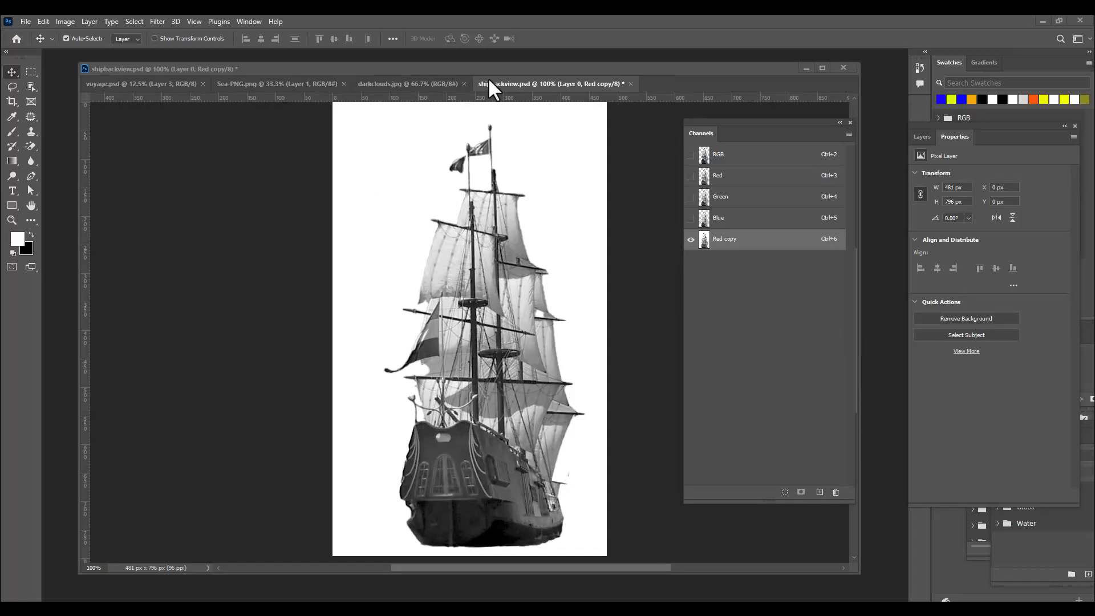
drag(676, 67, 685, 67)
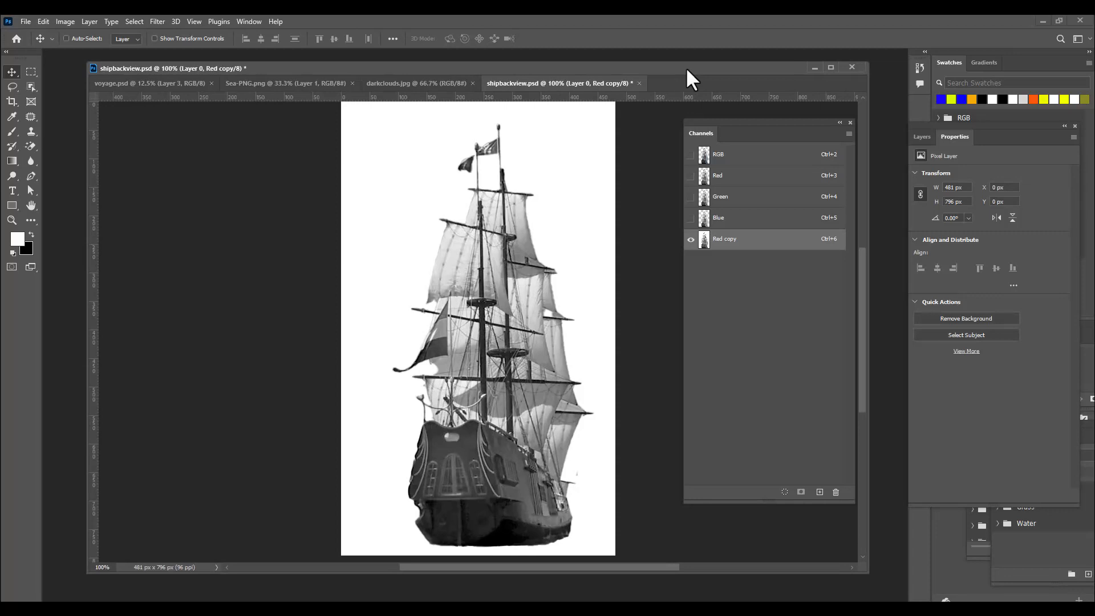
Step: Apply Levels to the Red copy channel with input values 111, 0.46 and 201 to darken the ship against white
key(ctrl+l)
drag(683, 77, 638, 80)
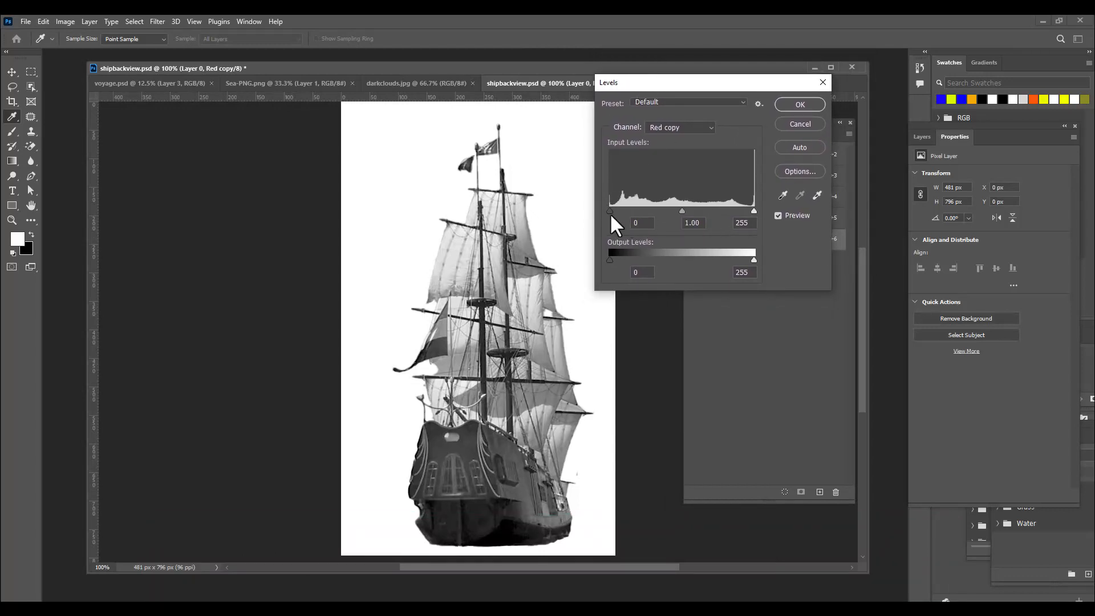
drag(608, 210, 667, 226)
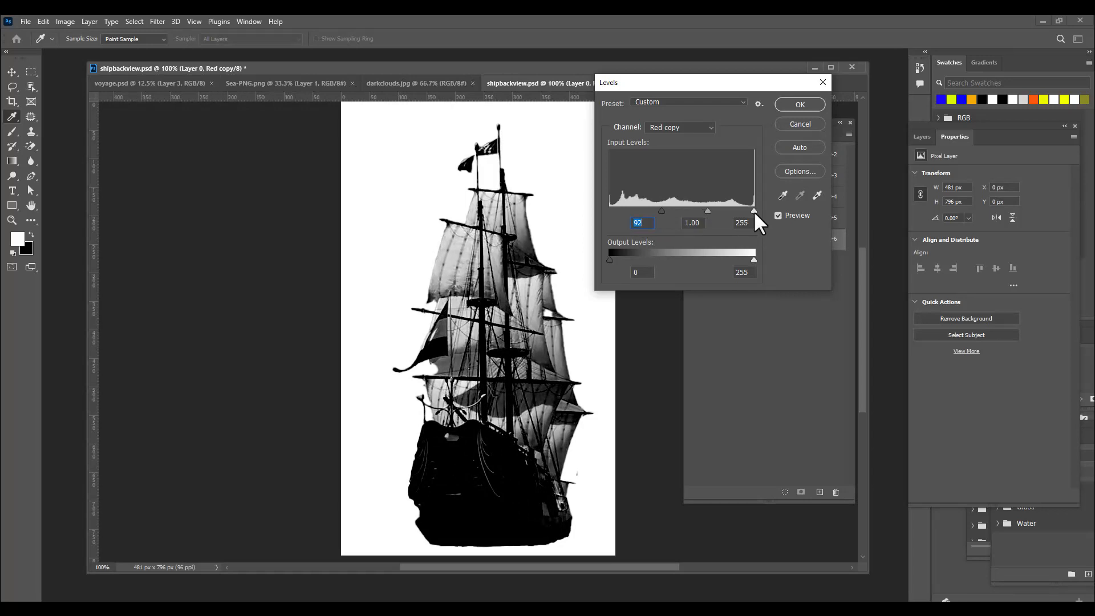
drag(754, 211, 671, 210)
drag(704, 84, 650, 112)
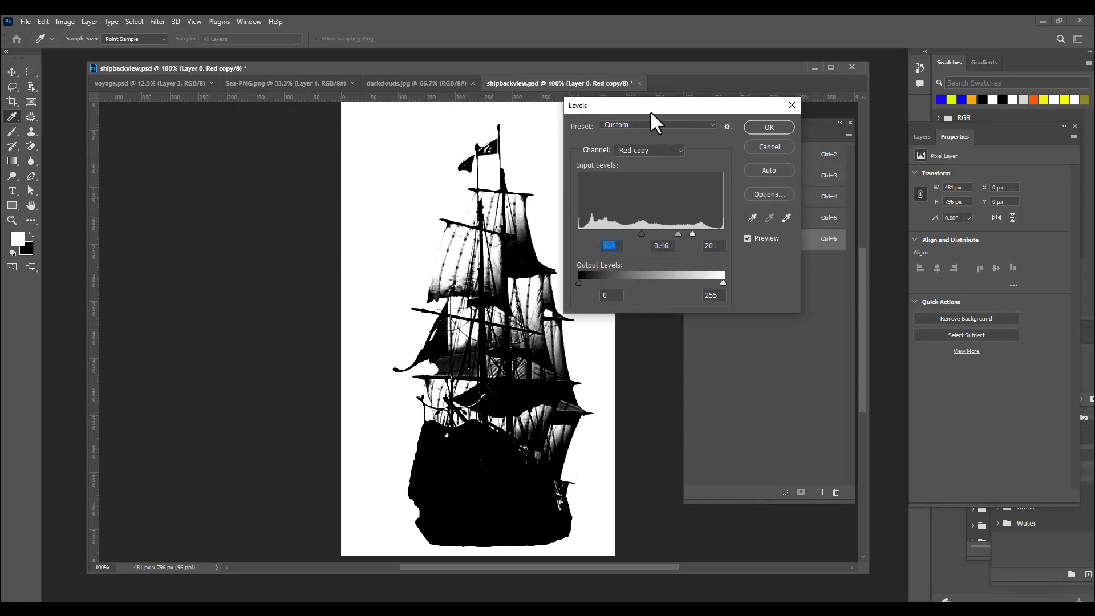
click(766, 127)
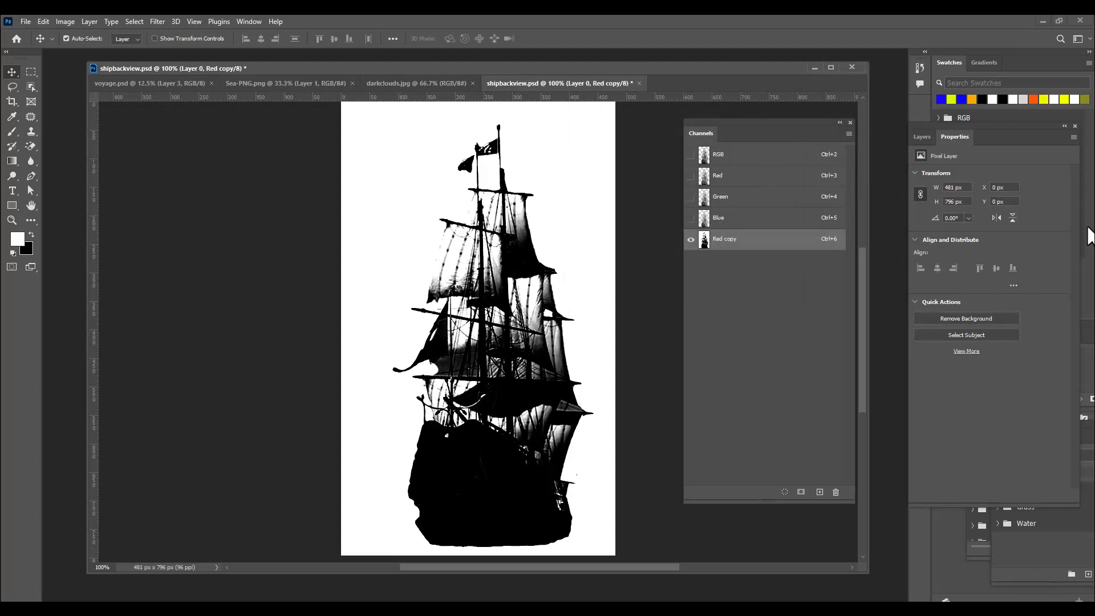
Step: Load the Red copy channel as a selection
drag(724, 134, 727, 133)
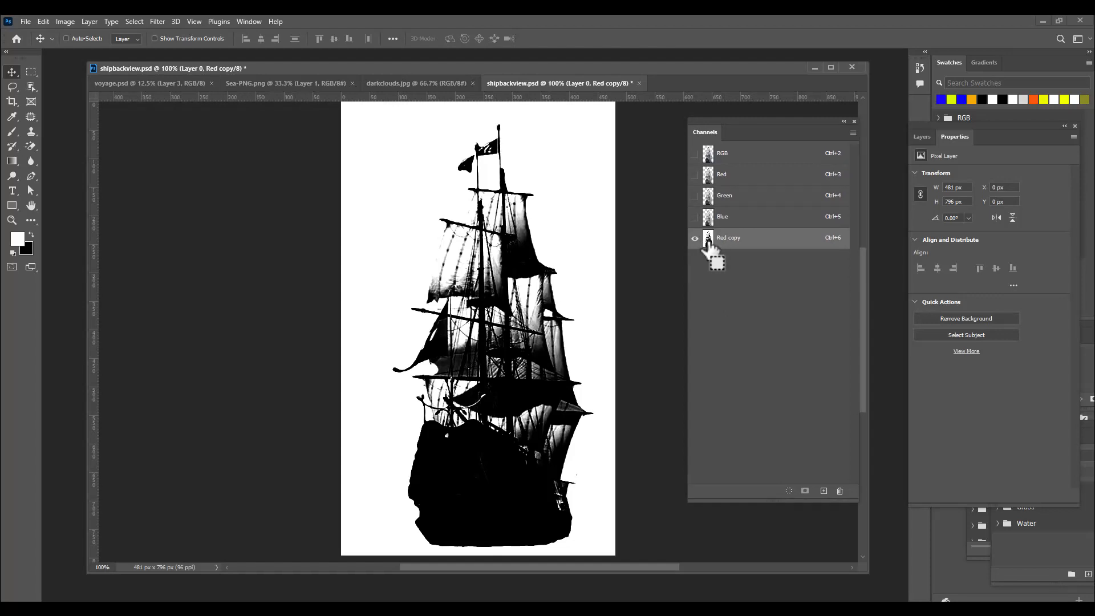
ctrl+click(709, 243)
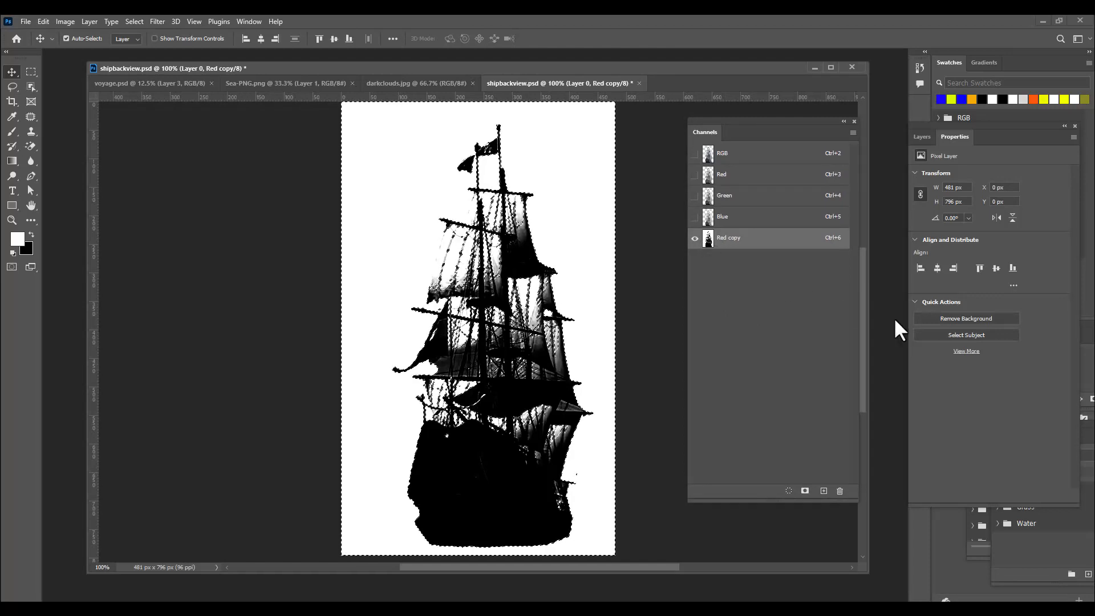
mouse_move(706, 134)
mouse_down()
mouse_move(728, 136)
mouse_move(715, 149)
mouse_up()
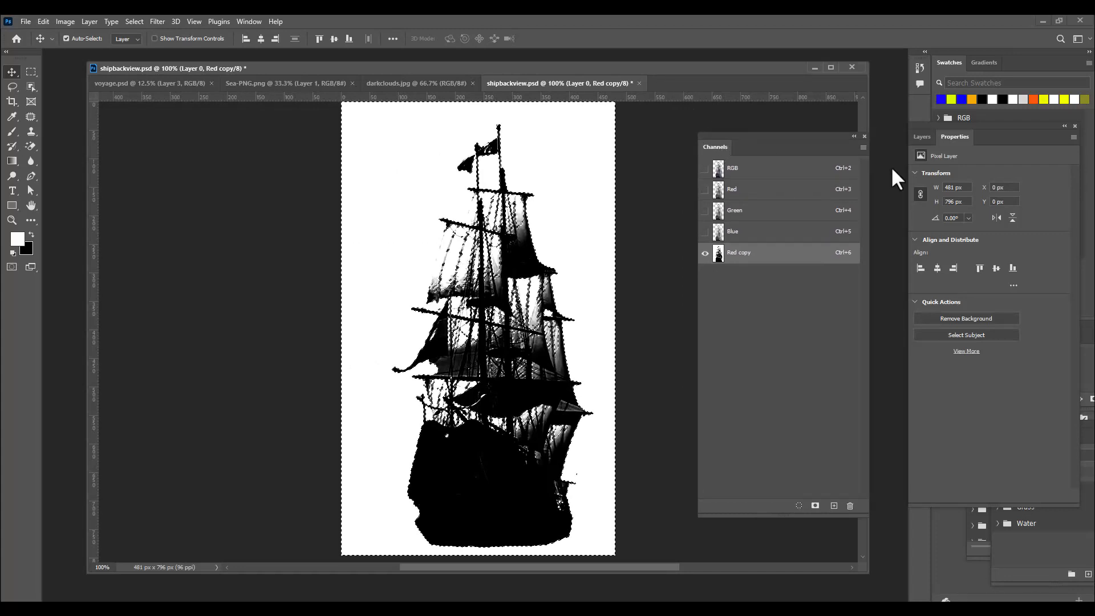
Step: Add a layer mask to Layer 0 from the active selection and invert the mask
click(922, 138)
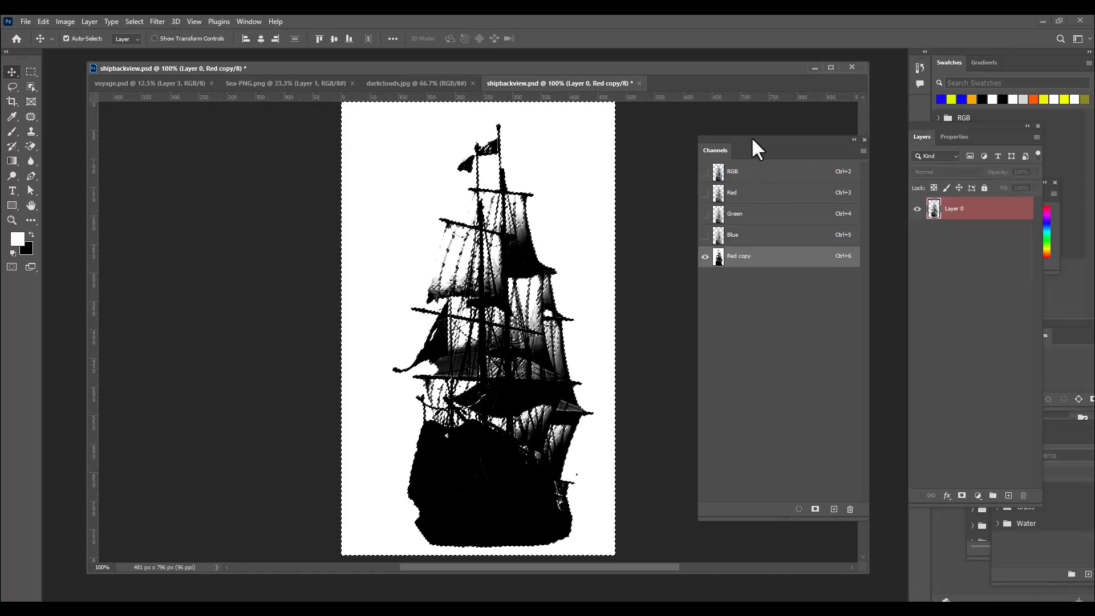
drag(752, 149, 1040, 285)
drag(924, 145, 746, 105)
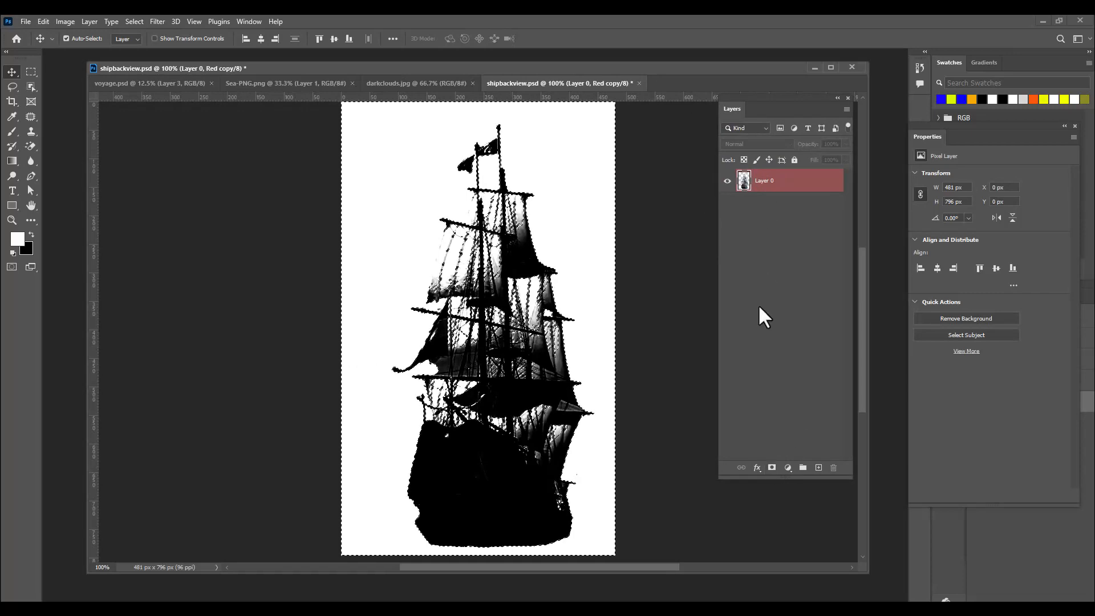
click(772, 468)
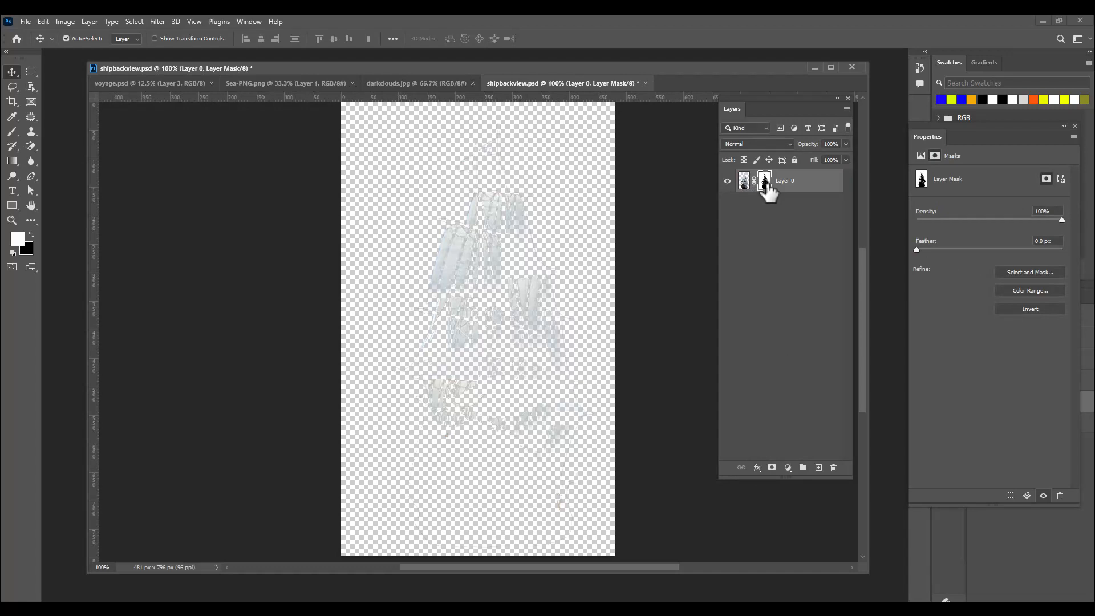
key(ctrl+i)
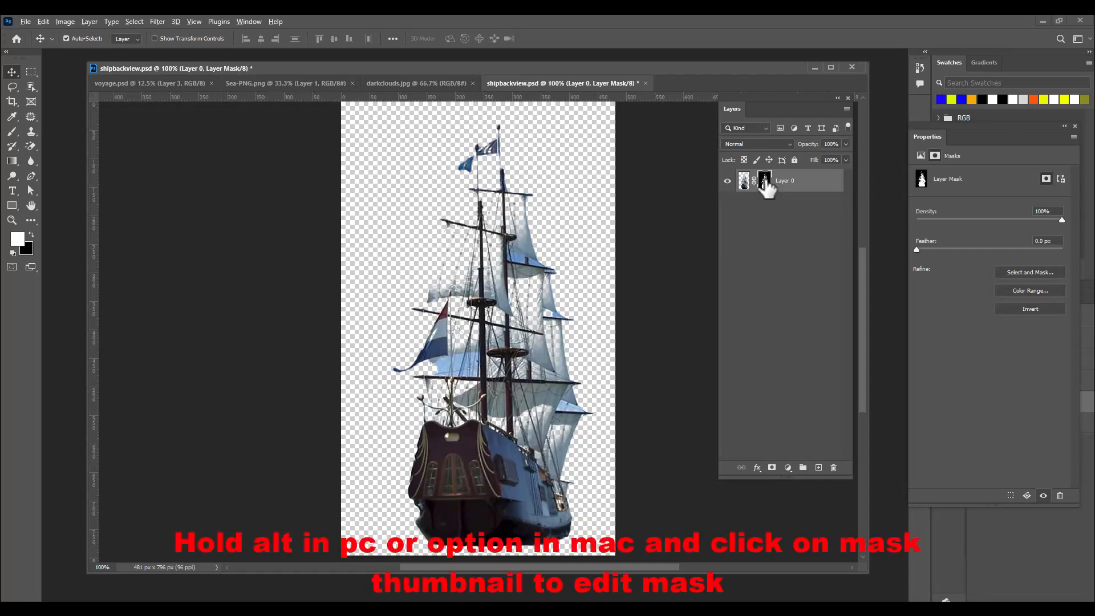
Step: Display Layer 0's mask alone on the canvas and set the Brush tool's blending mode to Overlay
alt+click(764, 180)
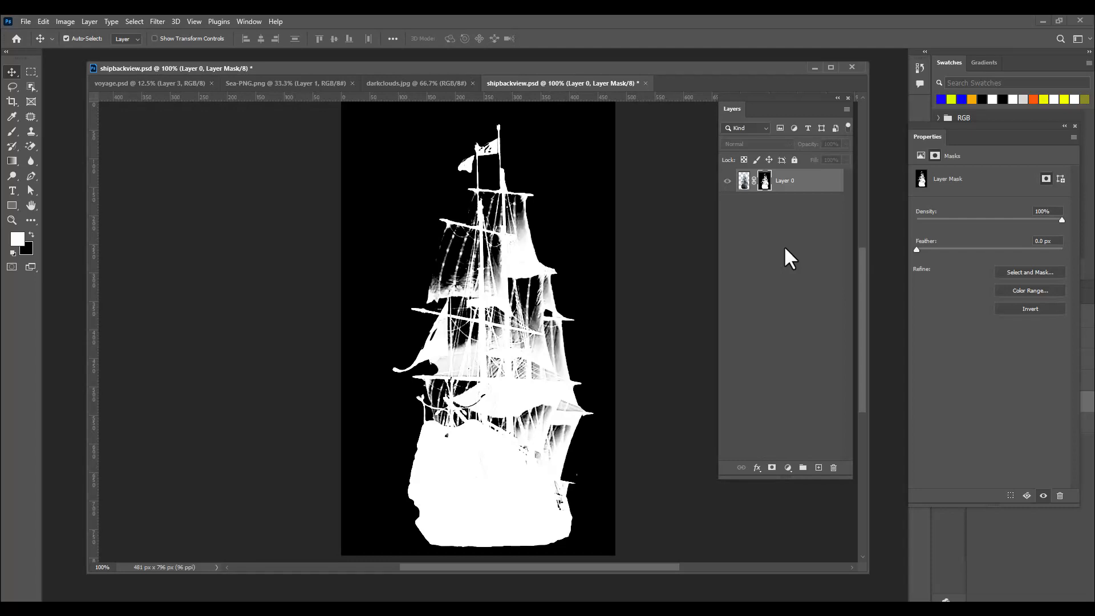
click(12, 131)
click(61, 135)
click(164, 38)
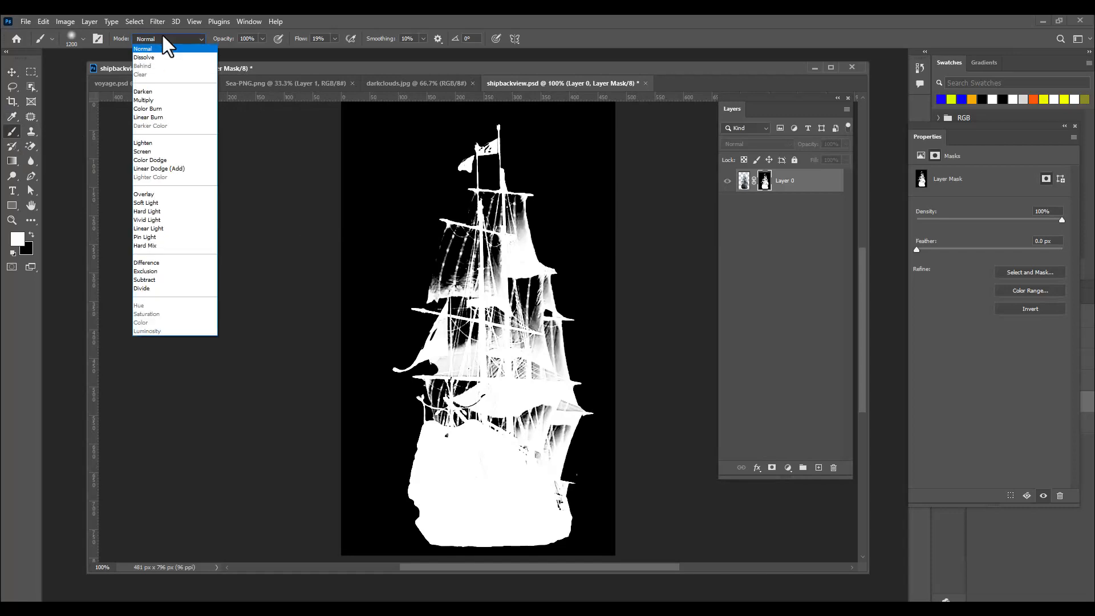
click(166, 194)
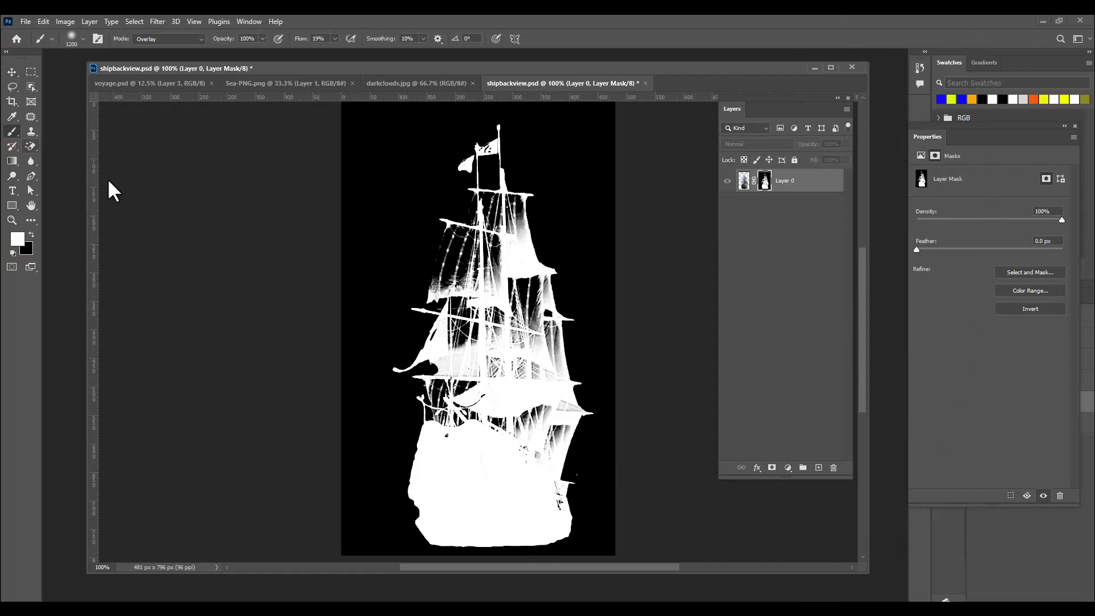
Step: Fill the sails and rigging area of Layer 0's mask with white using a 100 px Normal-mode brush, and return to the normal image view
key(bracketleft)
key(bracketleft)
key(bracketleft)
key(bracketleft)
key(bracketleft)
key(bracketleft)
key(bracketleft)
key(bracketleft)
key(bracketleft)
key(bracketleft)
key(bracketleft)
key(bracketleft)
key(bracketleft)
key(bracketleft)
key(bracketleft)
key(bracketleft)
key(bracketleft)
key(bracketright)
key(bracketright)
key(bracketright)
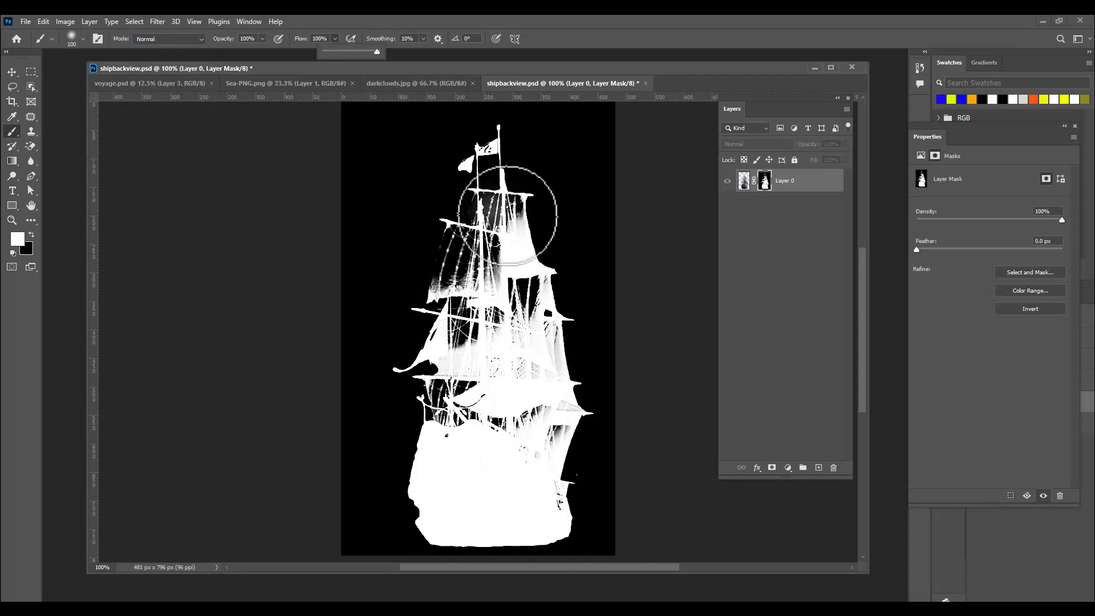
mouse_move(501, 215)
mouse_down()
mouse_move(527, 302)
mouse_move(505, 274)
mouse_move(463, 333)
mouse_up()
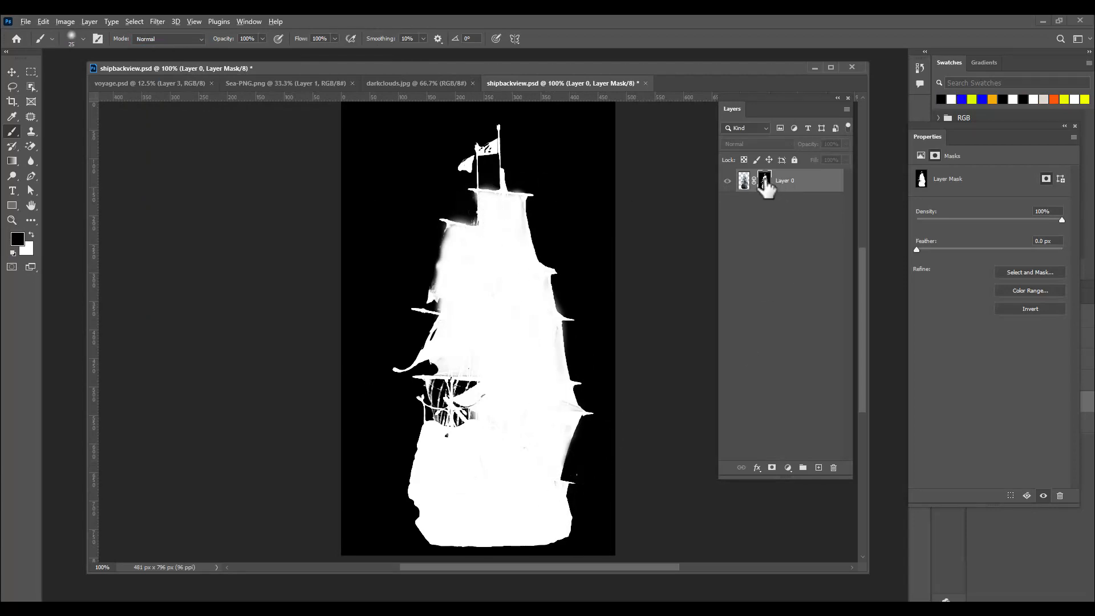
alt+click(764, 183)
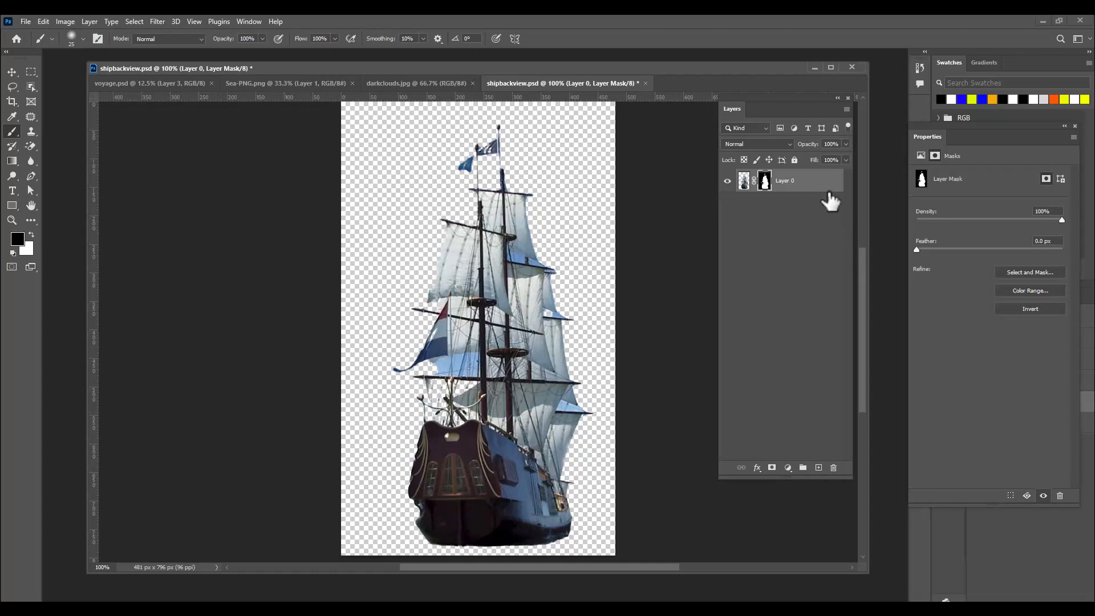
Step: Duplicate Layer 0, hide the original and apply the duplicate's layer mask
key(ctrl+j)
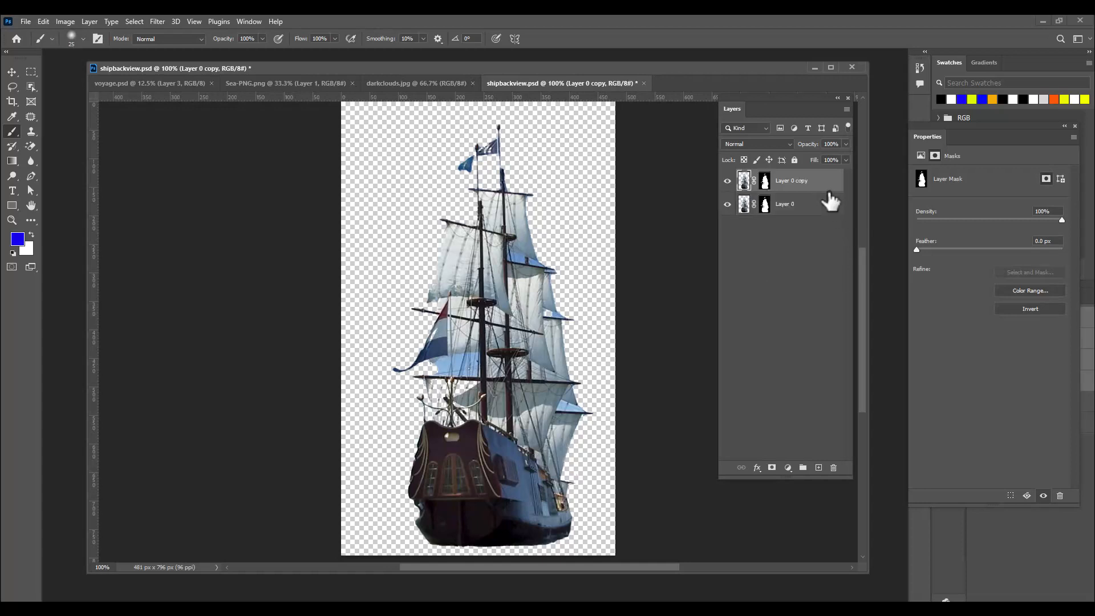
click(728, 205)
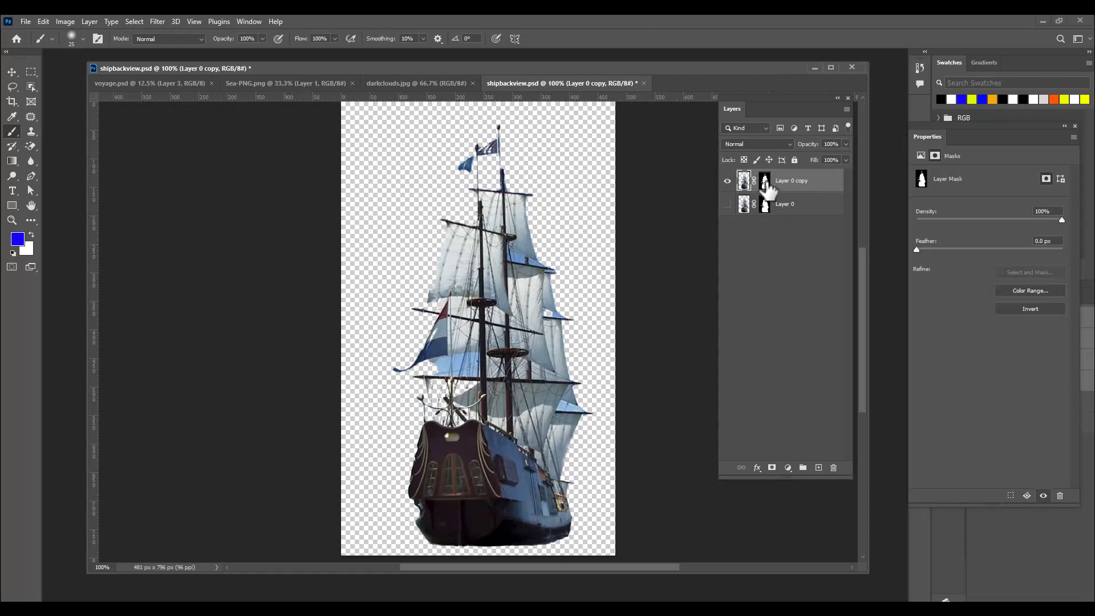
right_click(767, 184)
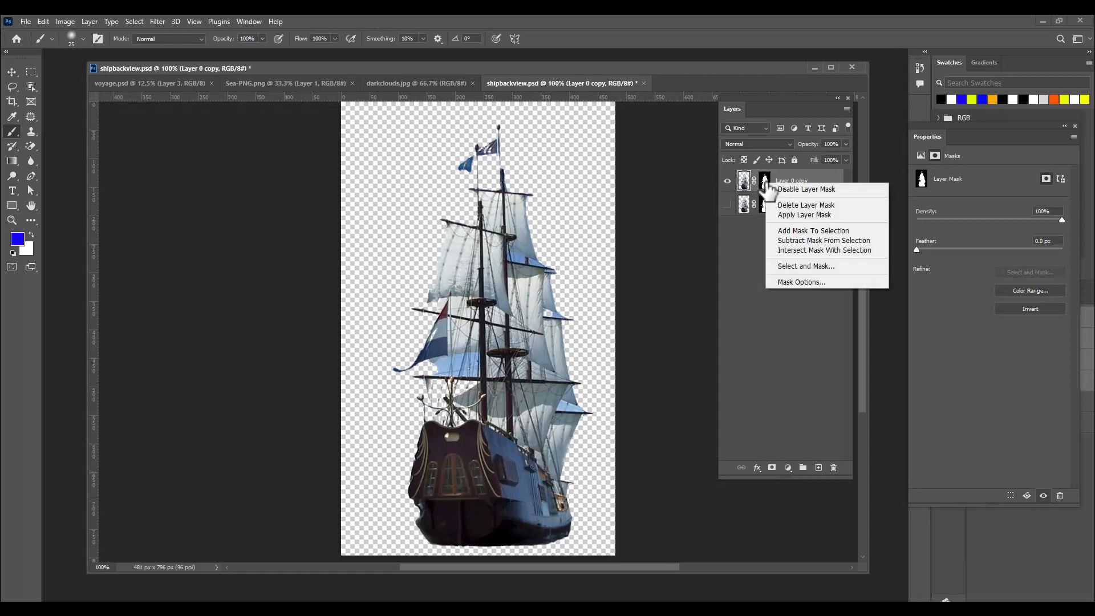
click(804, 215)
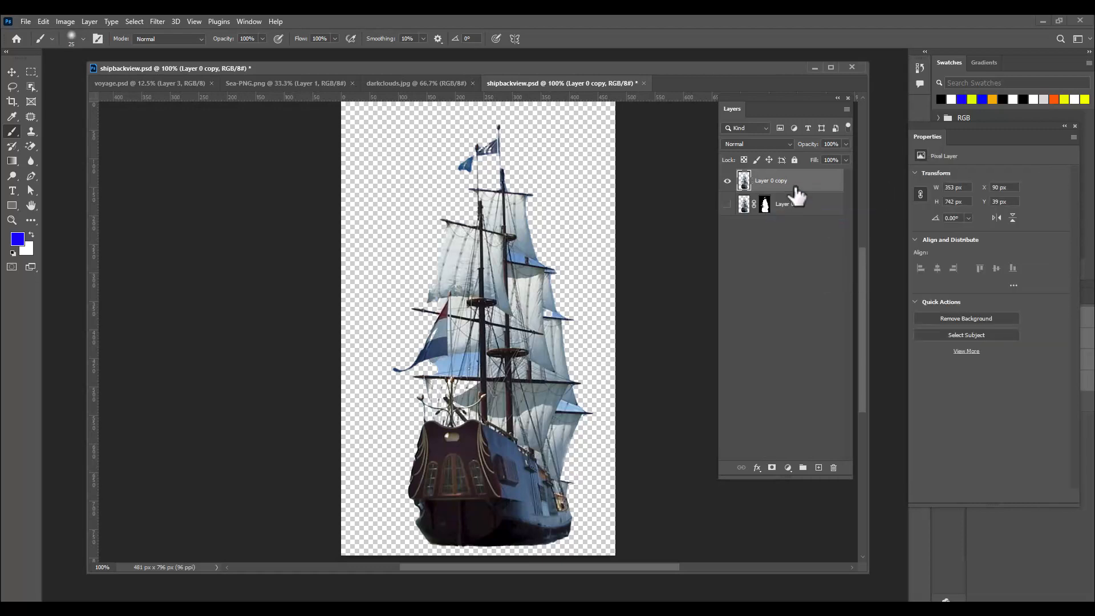
Step: Set Layer 0 copy's Blend If to the Blue channel with This Layer's highlight limit at 161
double_click(812, 185)
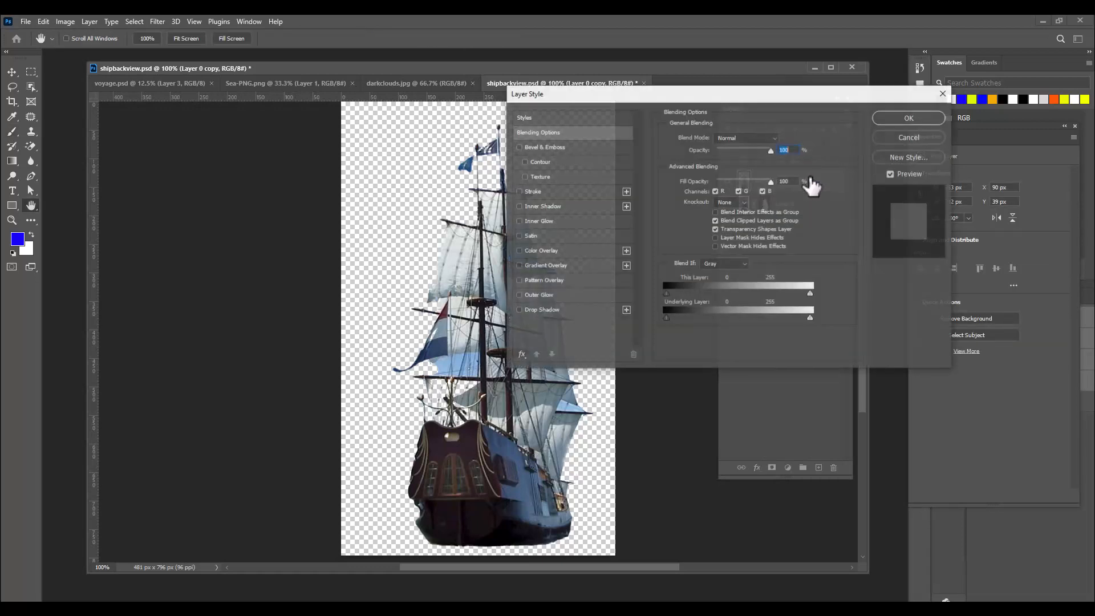
drag(607, 98, 723, 56)
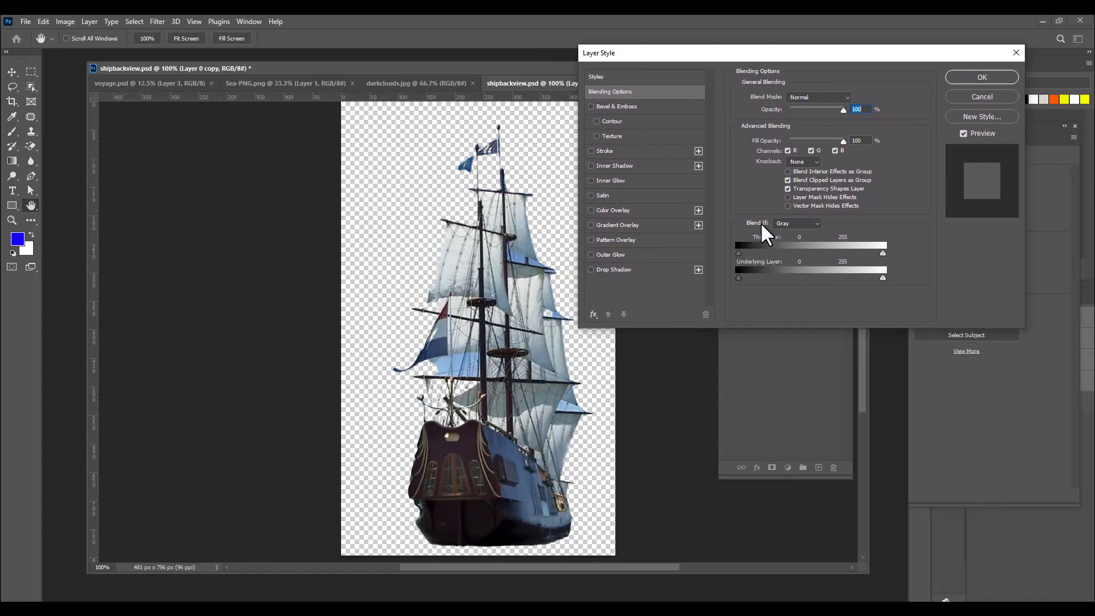
click(793, 226)
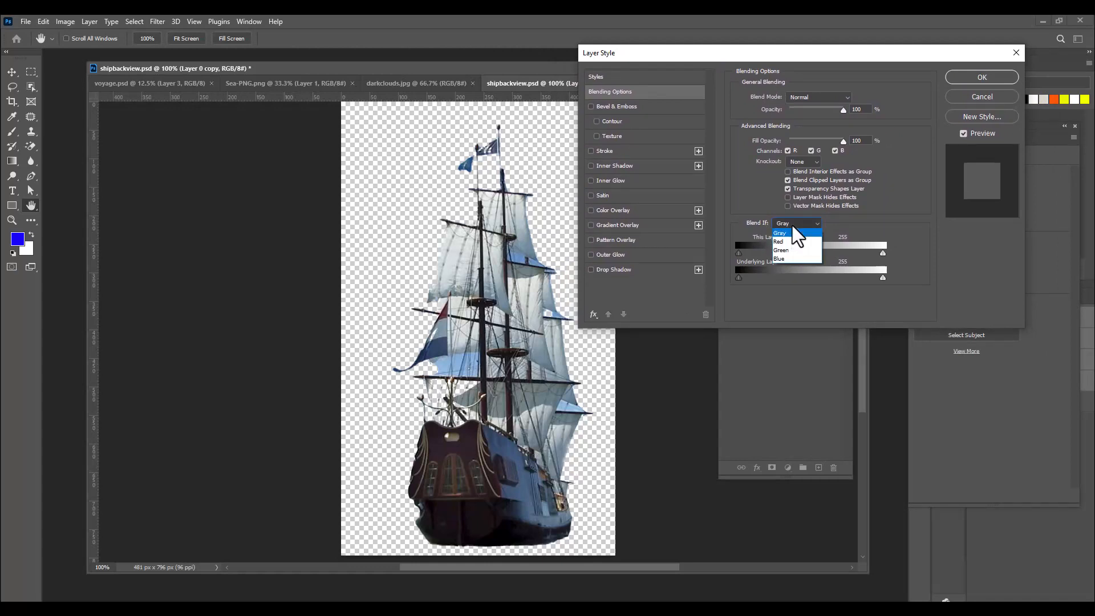
click(786, 260)
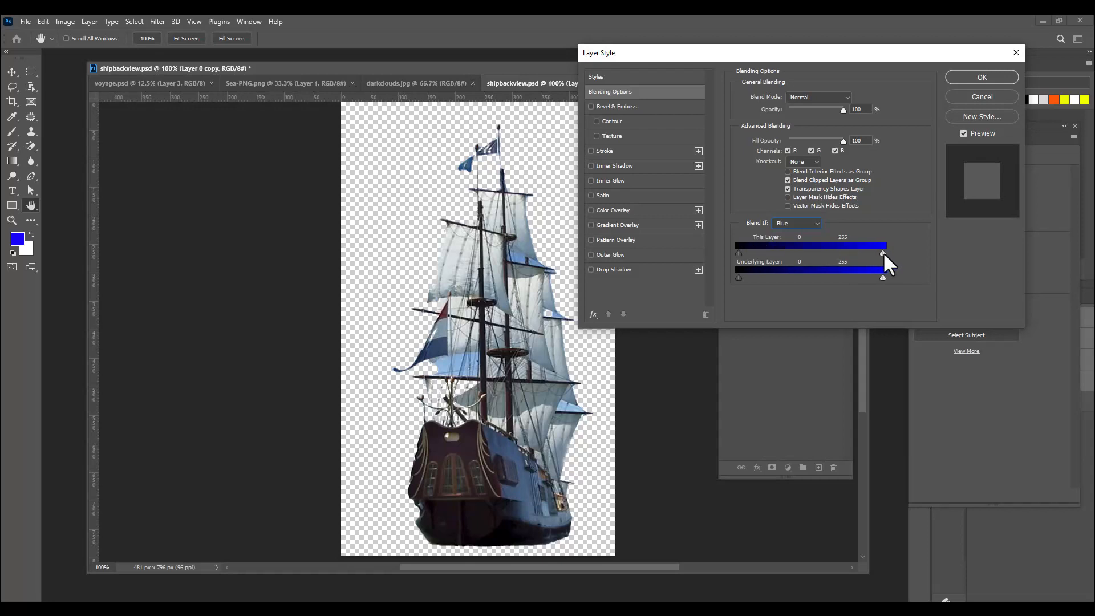
drag(872, 253, 837, 255)
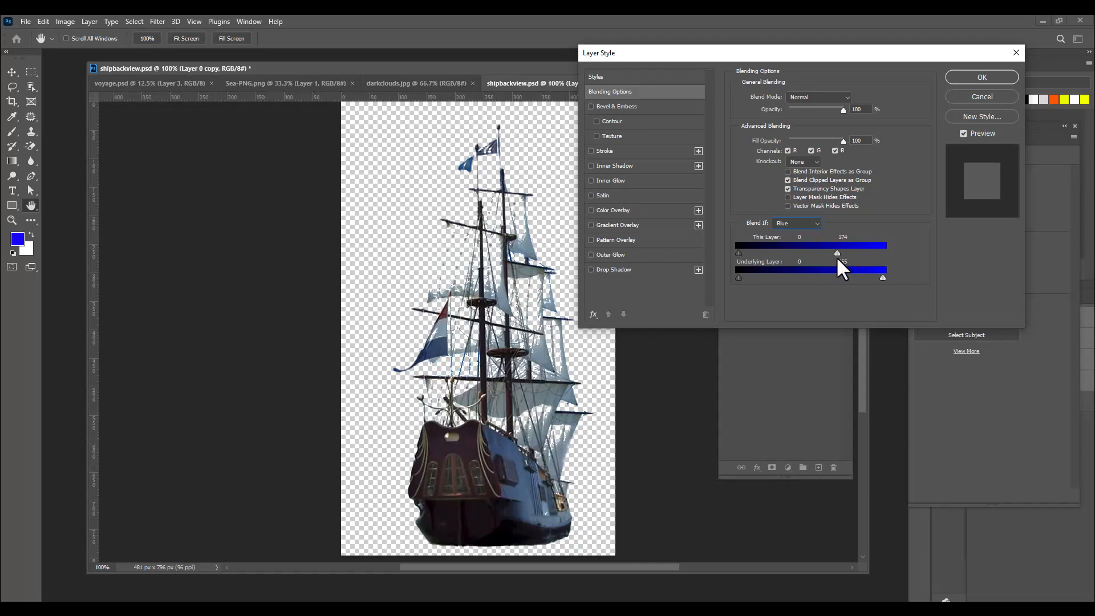
drag(836, 255, 829, 257)
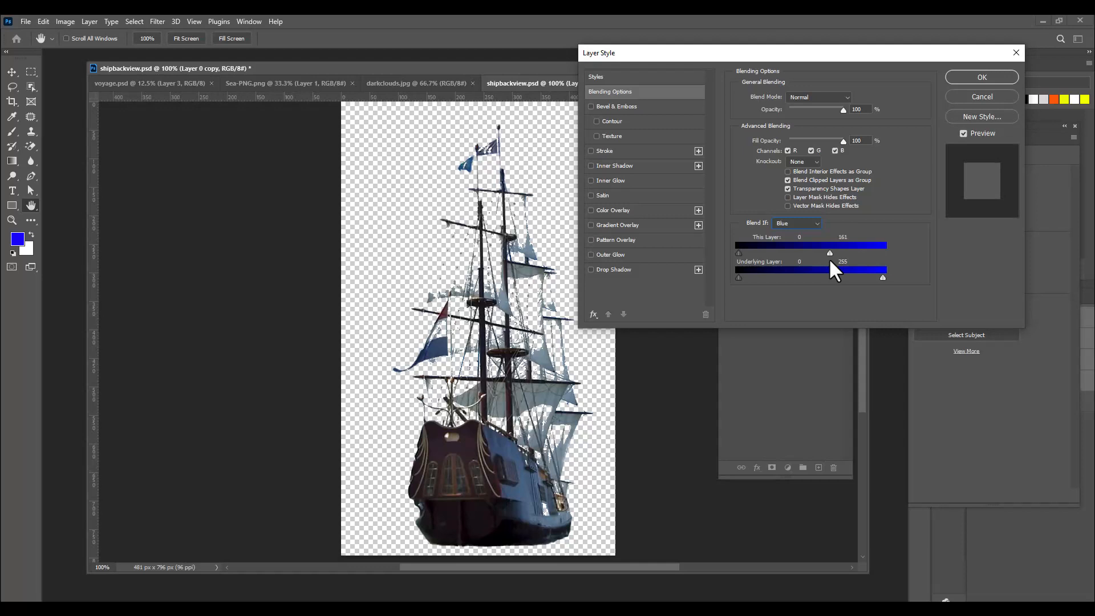
mouse_move(796, 60)
mouse_down()
mouse_move(764, 55)
mouse_move(817, 55)
mouse_move(812, 62)
mouse_up()
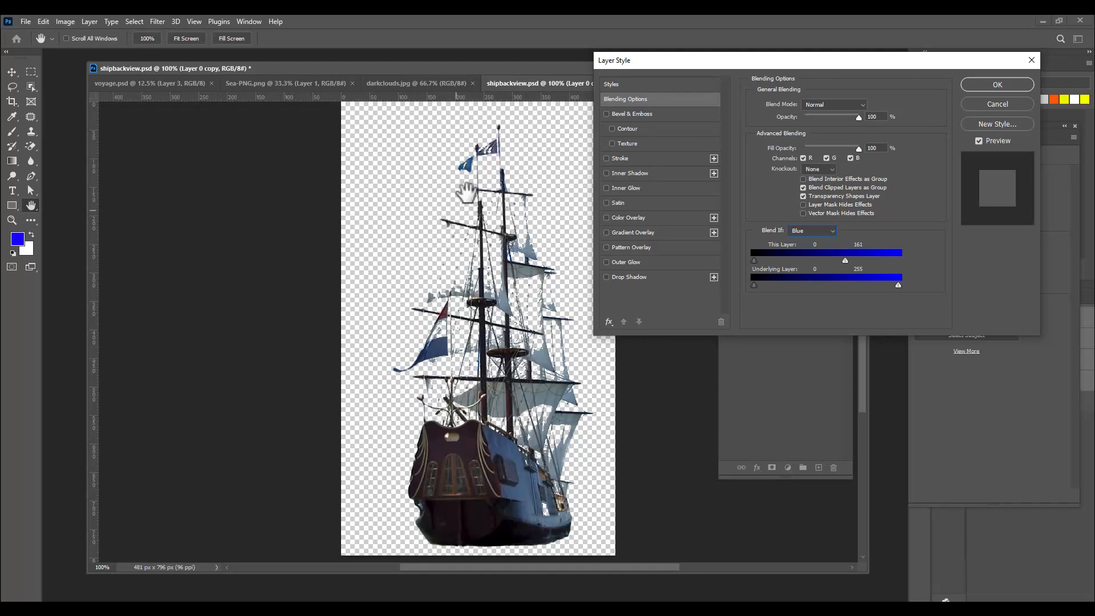
drag(796, 56, 751, 62)
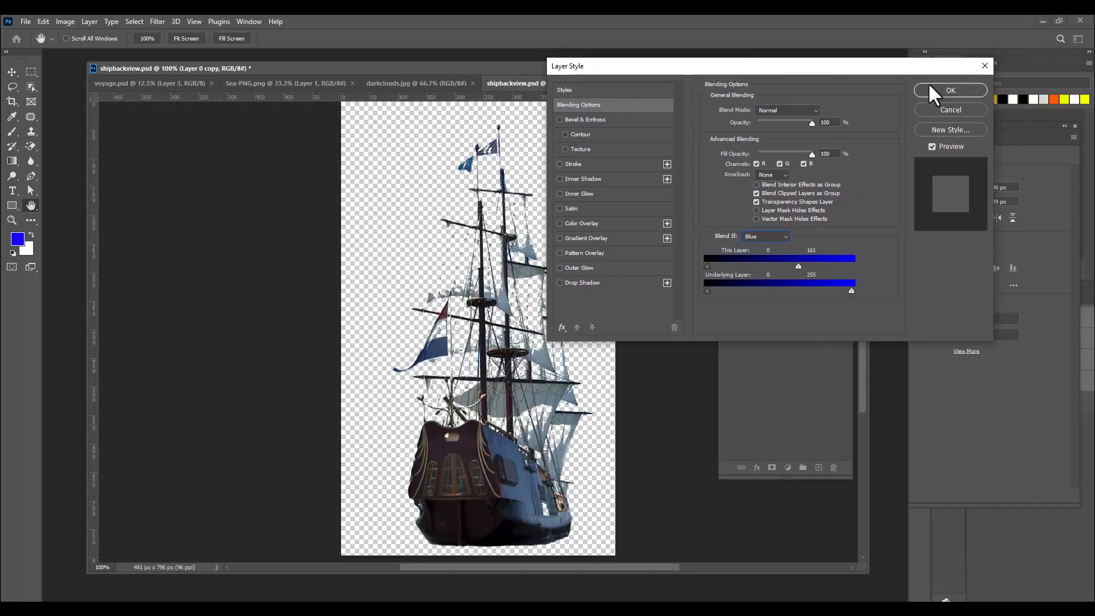
click(932, 90)
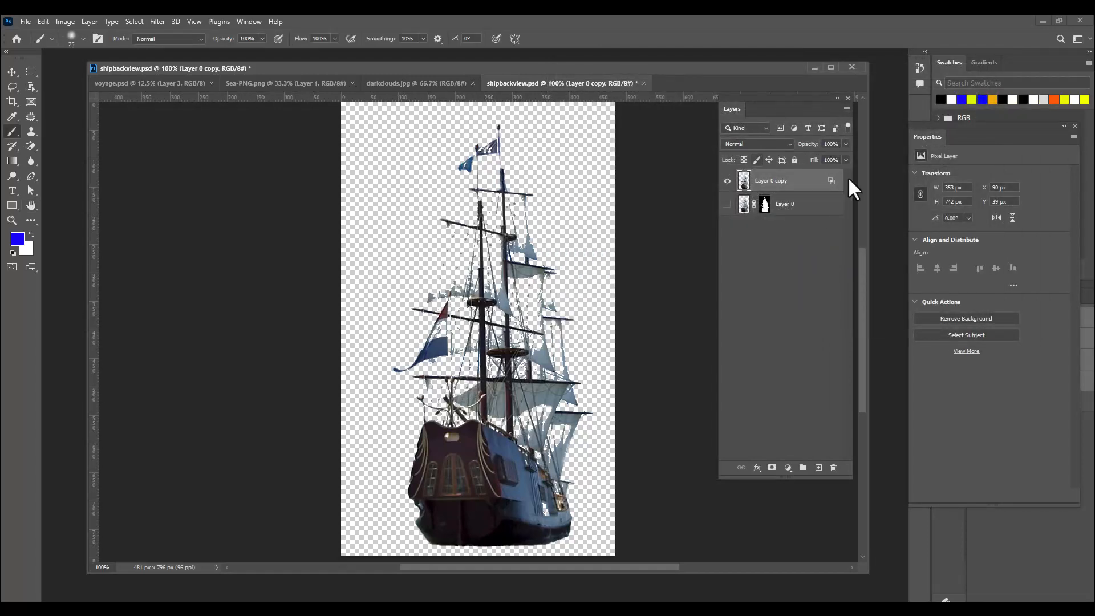
Step: Make the original Layer 0 visible again and apply its layer mask
click(728, 205)
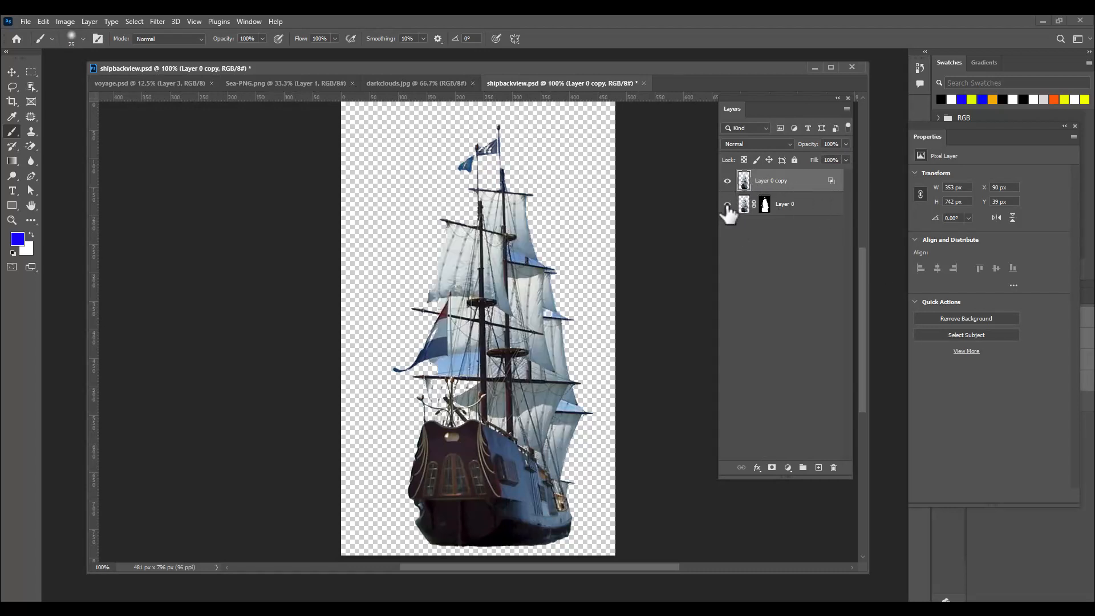
right_click(765, 207)
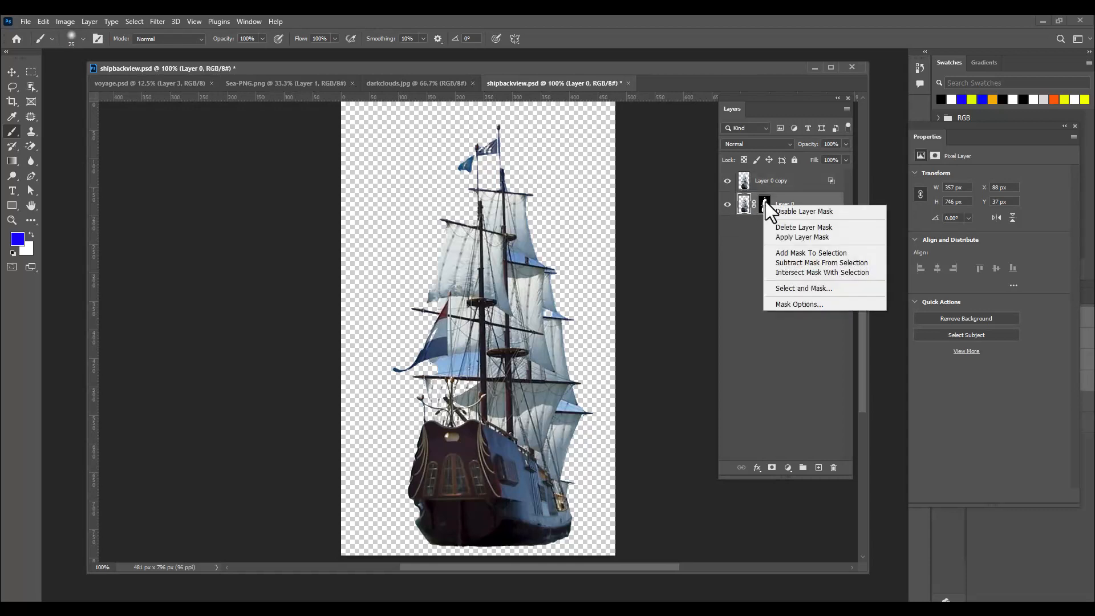
click(767, 200)
right_click(767, 203)
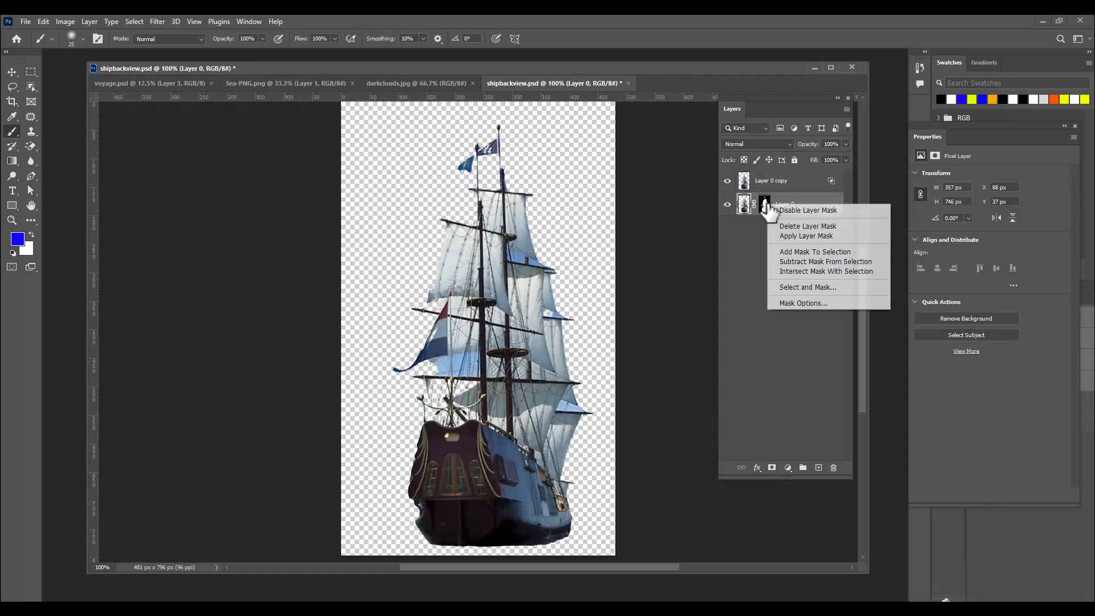
click(813, 236)
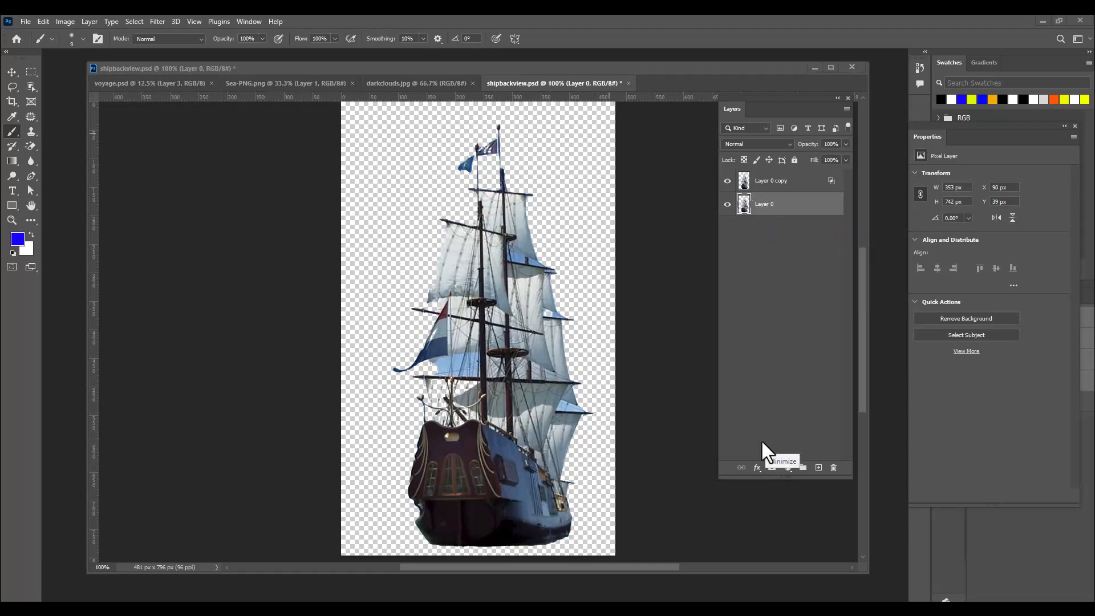
Step: Add a blank layer mask to Layer 0 and ready the Brush tool with the Soft Round preset
drag(736, 95, 722, 101)
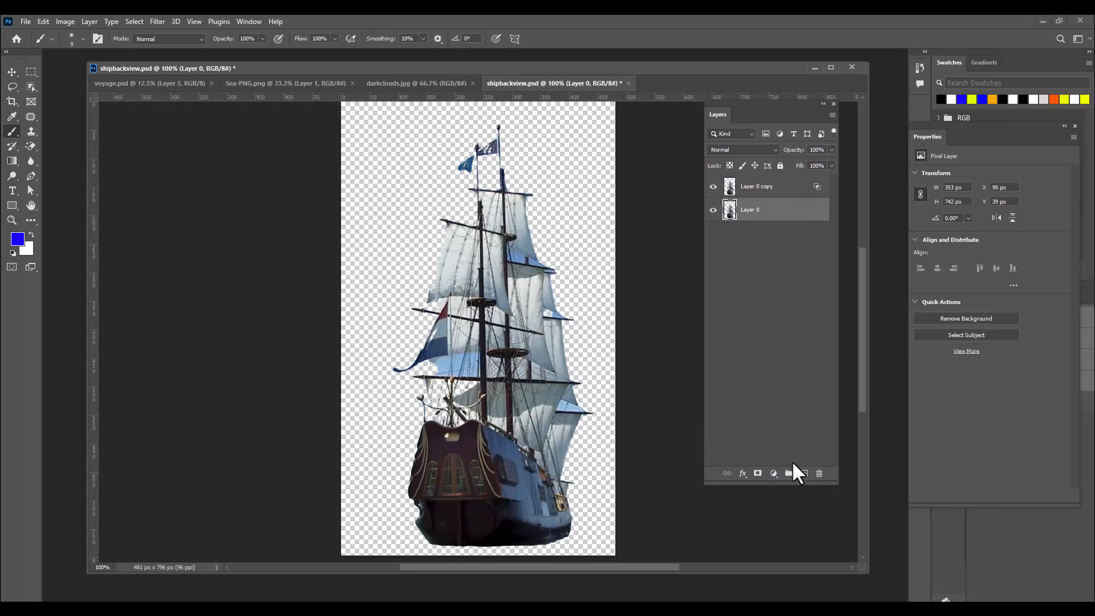
click(757, 474)
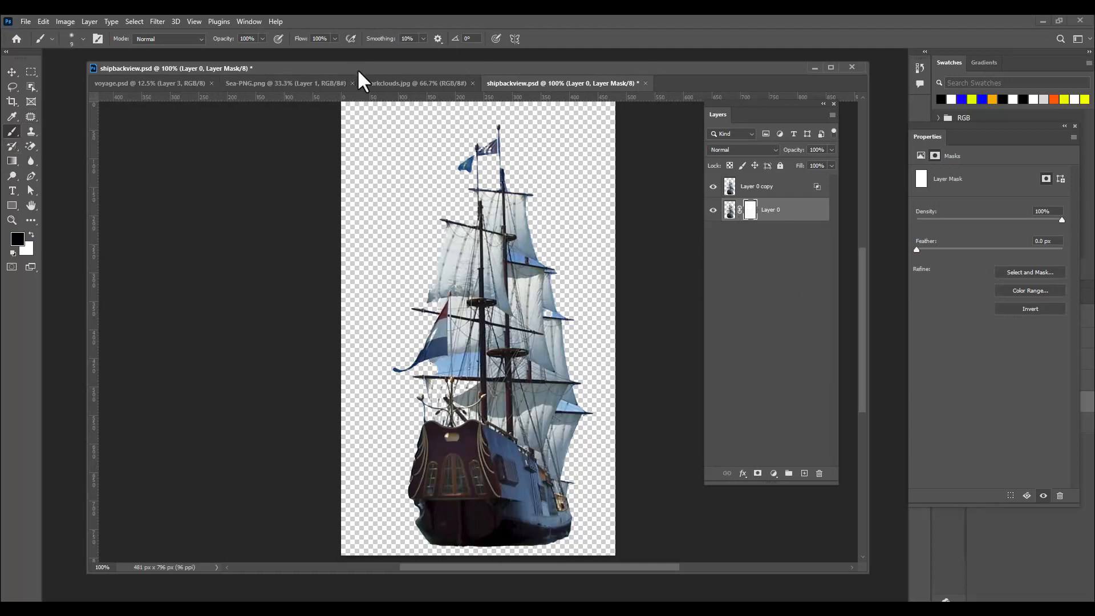
drag(357, 68, 350, 70)
right_click(11, 129)
click(44, 131)
click(83, 38)
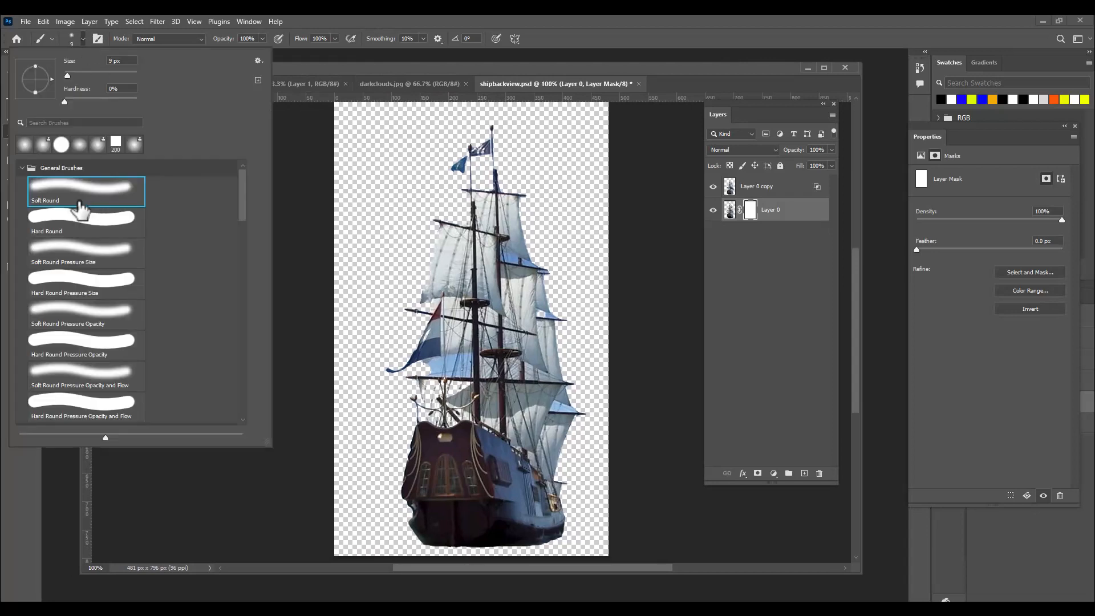
click(492, 68)
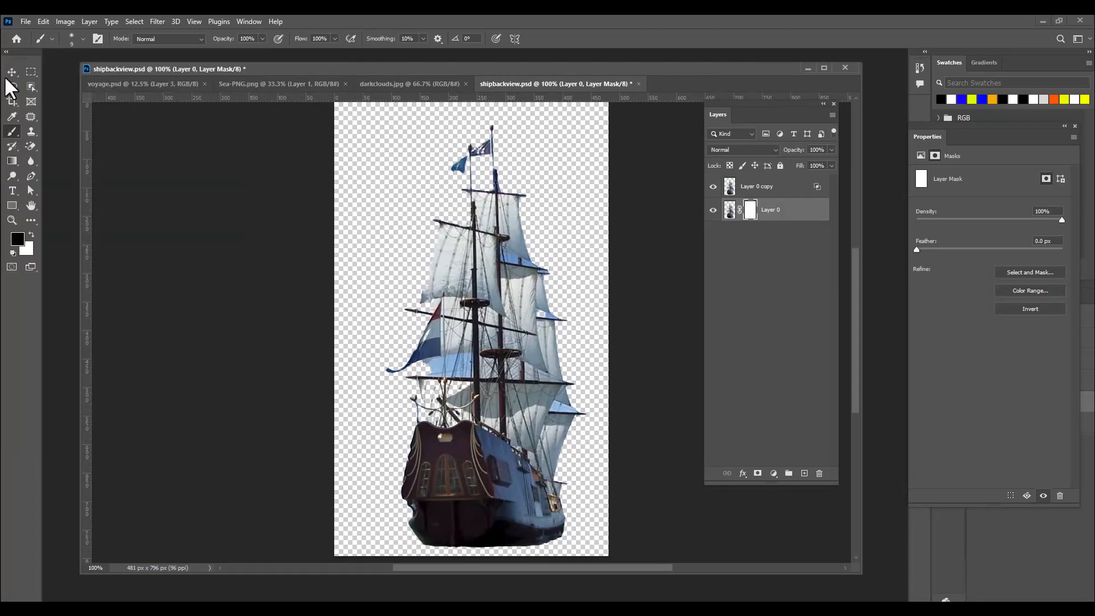
Step: Paint black on Layer 0's mask with a soft brush to hide the blue sky patch below the striped flag
key(bracketright)
key(bracketright)
key(bracketright)
key(ctrl+plus)
scroll(601, 322, down, 2)
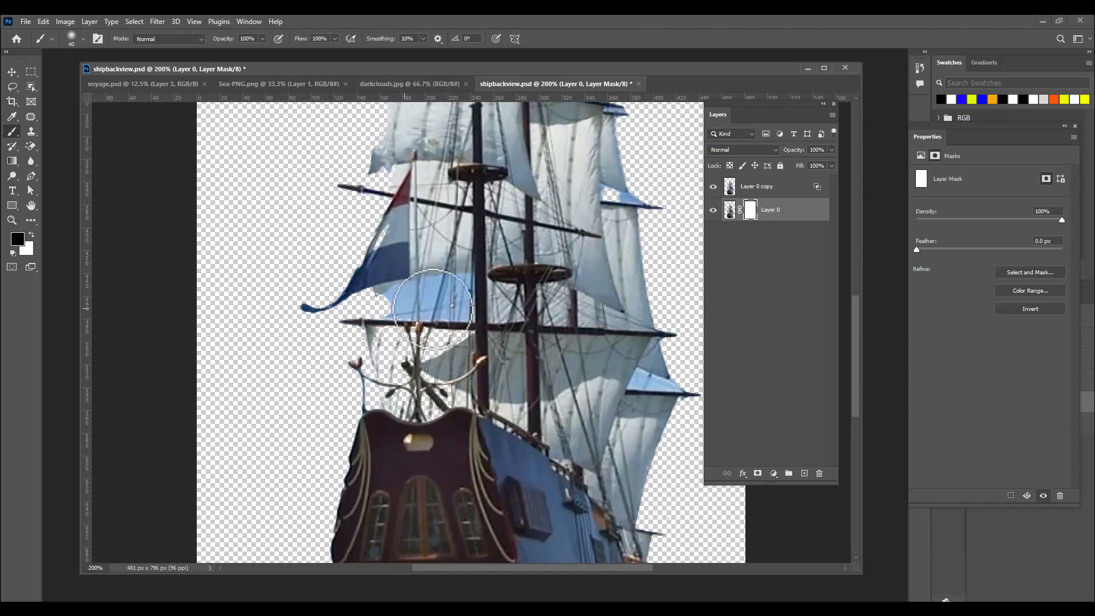
key(bracketleft)
key(bracketleft)
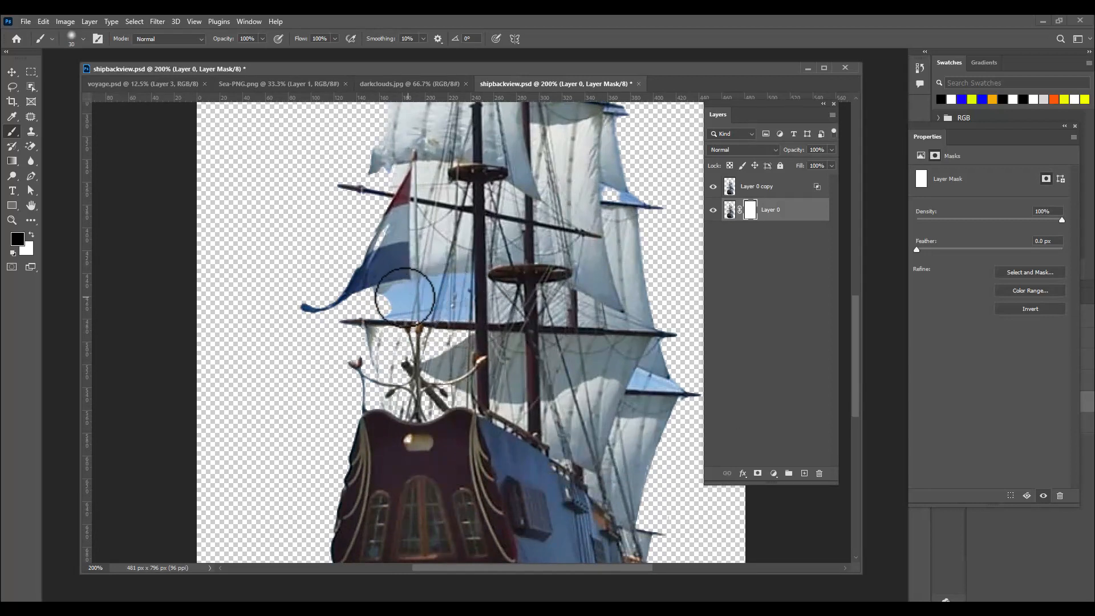
key(bracketright)
key(bracketright)
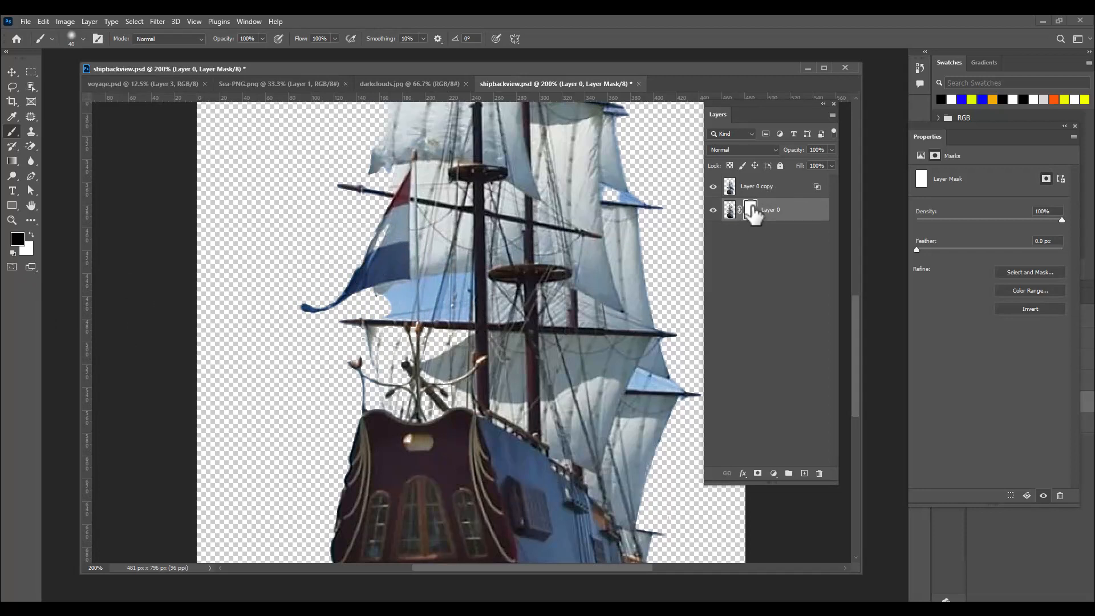
key([)
key([)
key([)
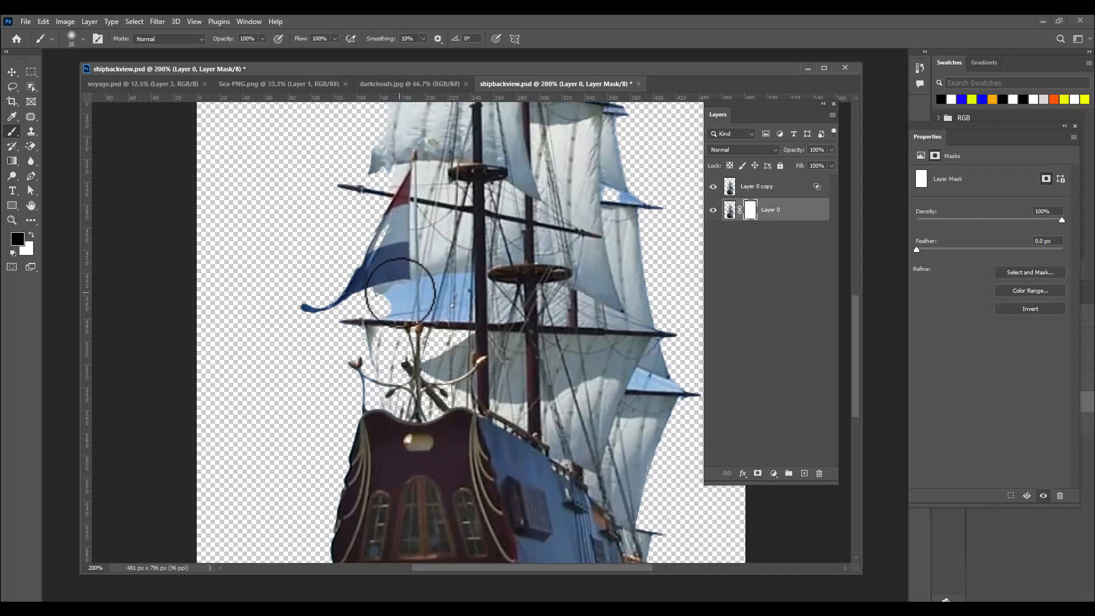
click(397, 295)
mouse_move(405, 295)
mouse_down()
mouse_move(452, 286)
mouse_move(463, 297)
mouse_move(455, 312)
mouse_move(410, 311)
mouse_move(386, 297)
mouse_move(434, 291)
mouse_up()
key(bracketleft)
key(bracketleft)
key(bracketleft)
mouse_move(428, 313)
mouse_down()
mouse_move(445, 303)
mouse_move(439, 314)
mouse_move(445, 301)
mouse_move(442, 314)
mouse_move(429, 290)
mouse_move(395, 301)
mouse_up()
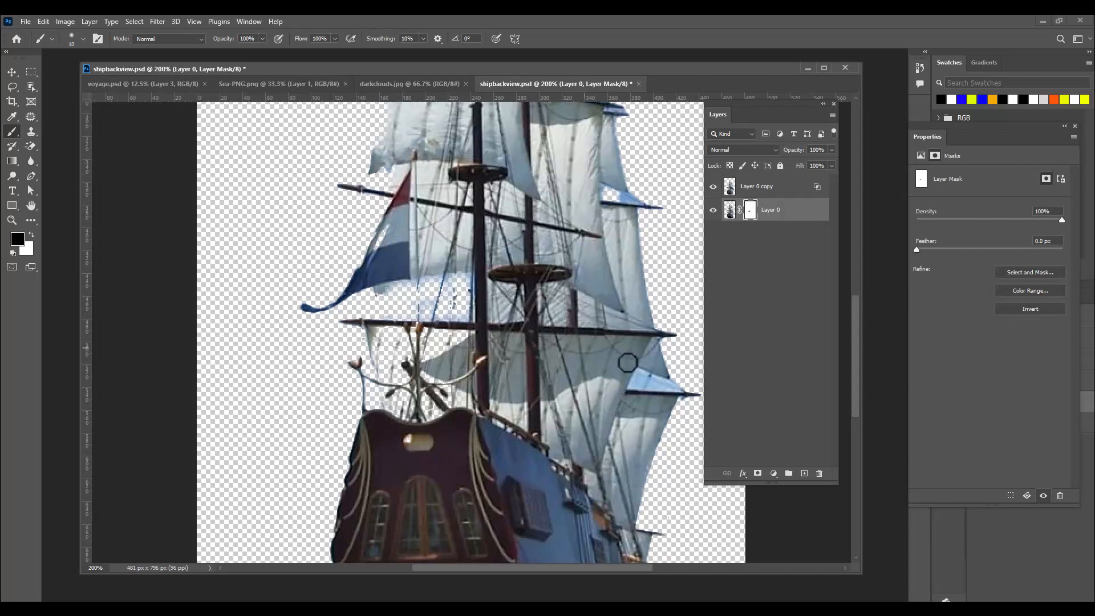
Step: Mask out the blue sky patch beside the lower right sail with a 15 px black brush
key(bracketright)
key(bracketright)
key(bracketright)
key(bracketleft)
key(bracketleft)
mouse_move(641, 377)
mouse_down()
mouse_move(636, 386)
mouse_move(678, 392)
mouse_move(652, 385)
mouse_up()
Step: Mask out the blue sky patches between the upper right sails, reducing the brush size for the narrow gaps
scroll(562, 362, down, 2)
scroll(491, 356, down, 2)
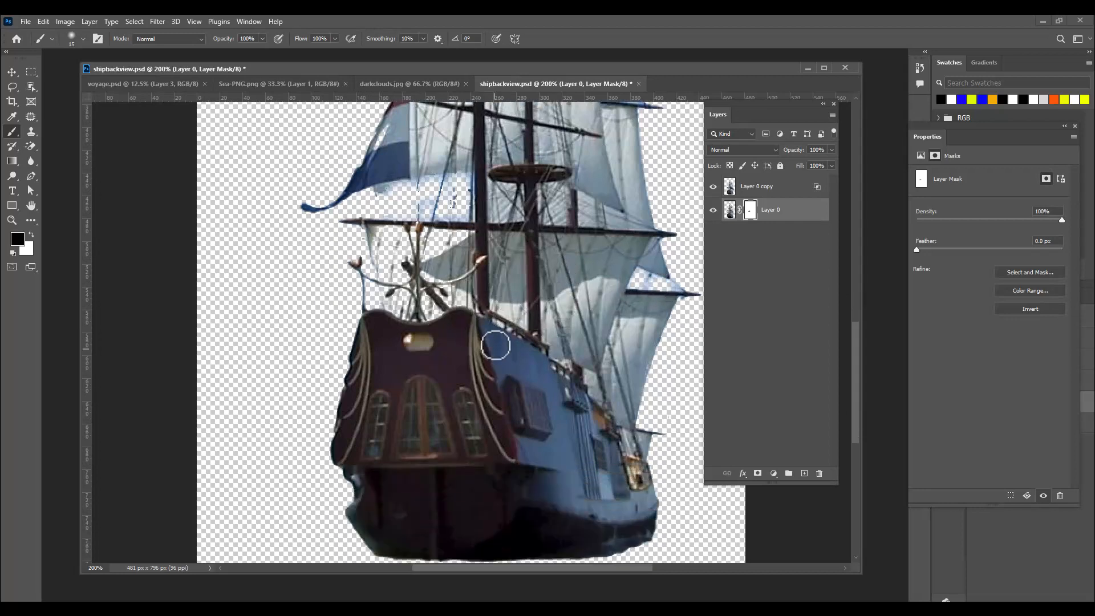
scroll(490, 318, up, 5)
scroll(479, 302, up, 3)
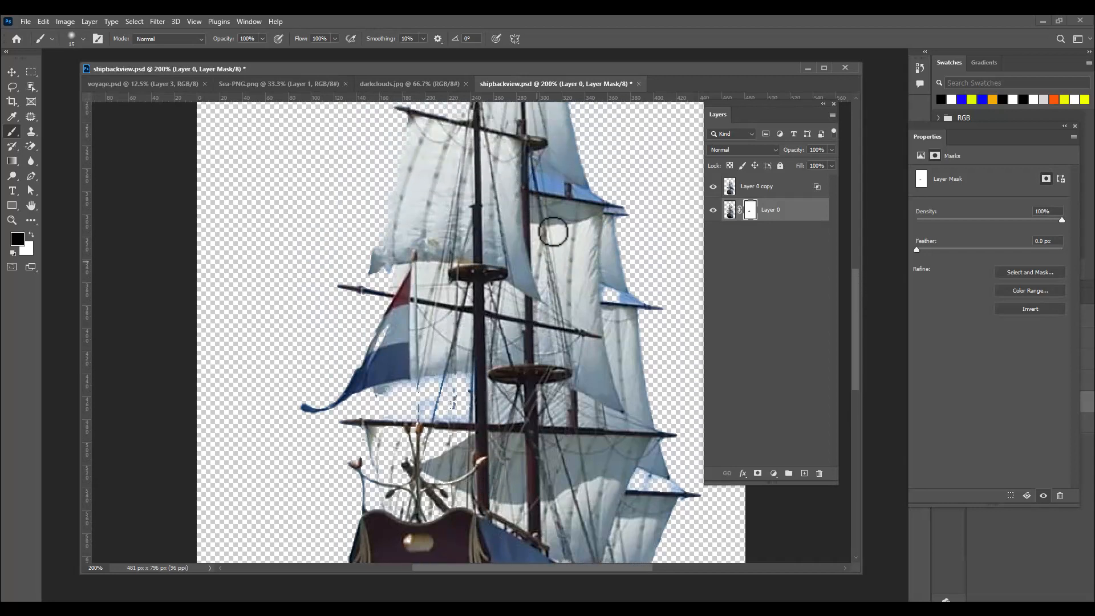
mouse_move(558, 183)
mouse_down()
mouse_move(589, 196)
mouse_move(537, 185)
mouse_up()
key(bracketleft)
key(bracketleft)
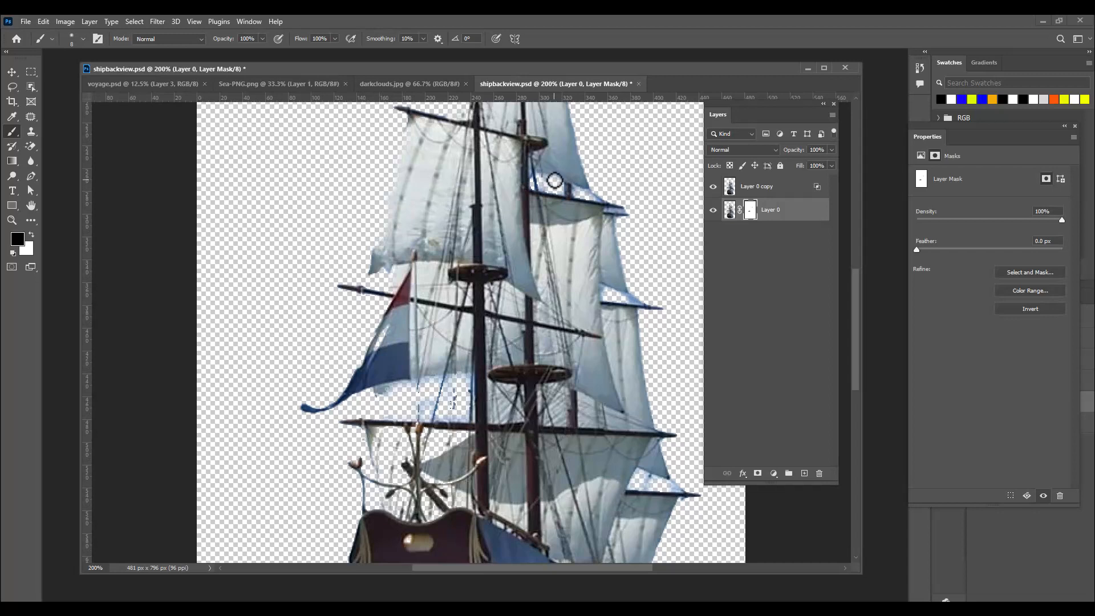
Step: Clean up the remaining blue fringe beside the lower right sail on Layer 0's mask with the small black brush
scroll(488, 336, down, 5)
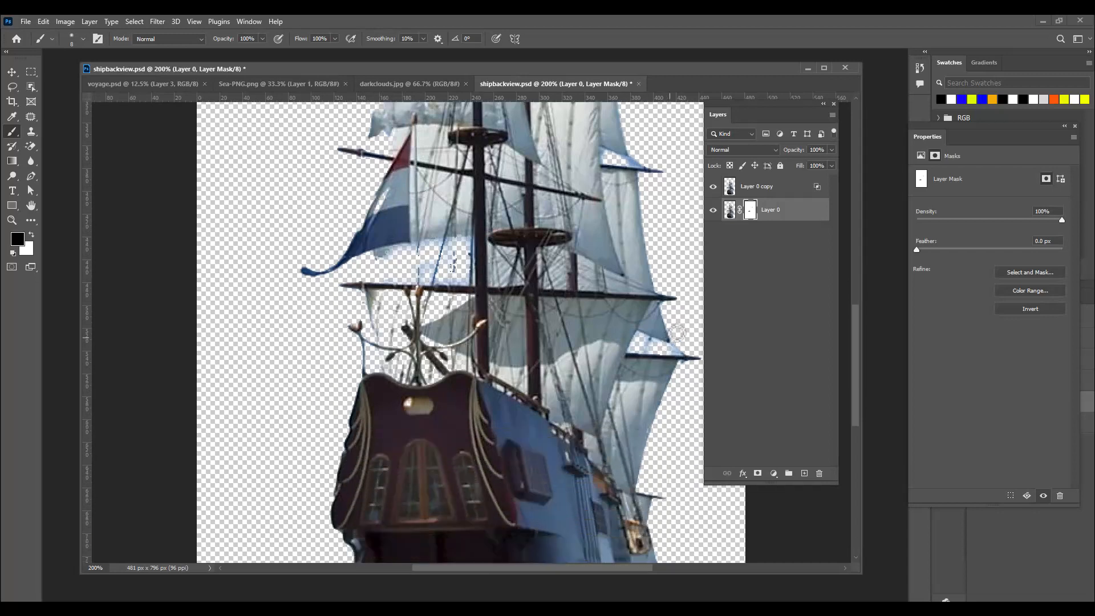
drag(644, 344, 676, 351)
scroll(622, 288, up, 2)
scroll(643, 311, up, 4)
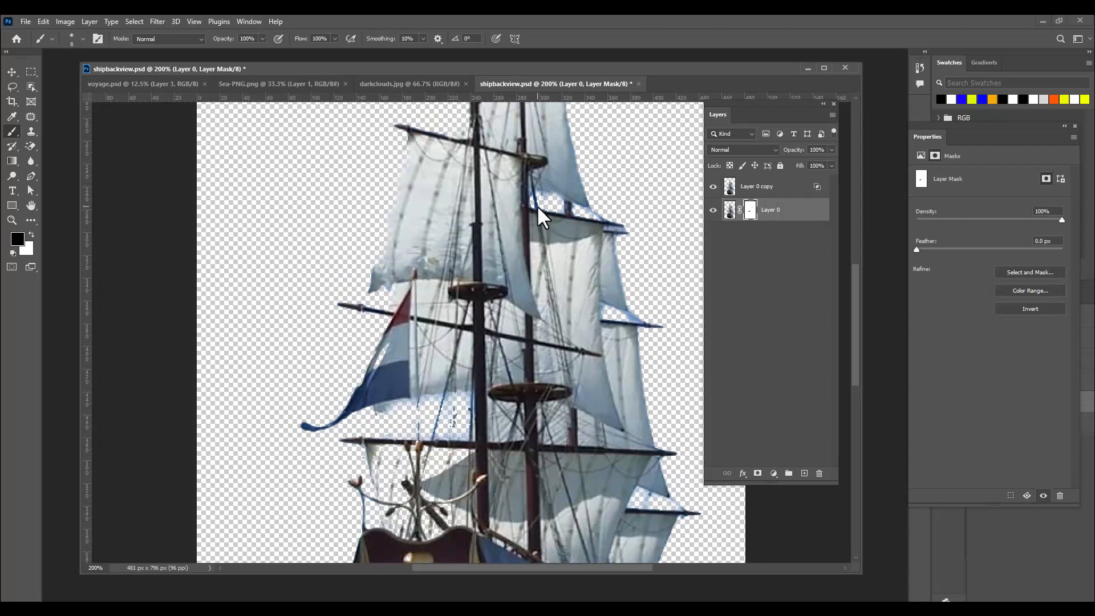
scroll(455, 339, down, 4)
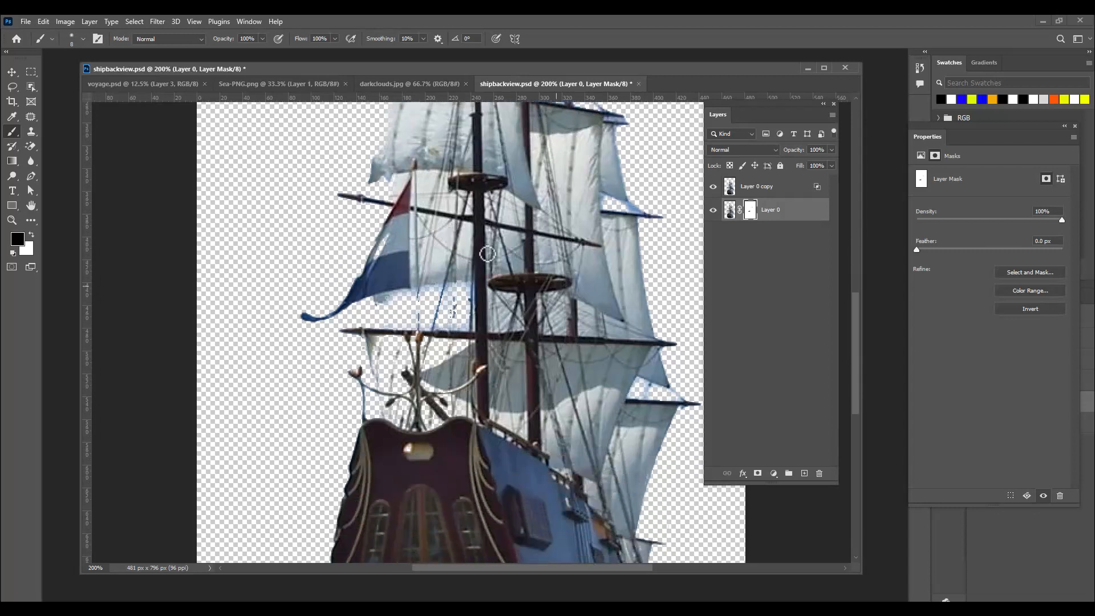
Step: Add a new empty layer directly above Layer 0 for brush touch-ups
right_click(13, 134)
click(32, 134)
click(730, 212)
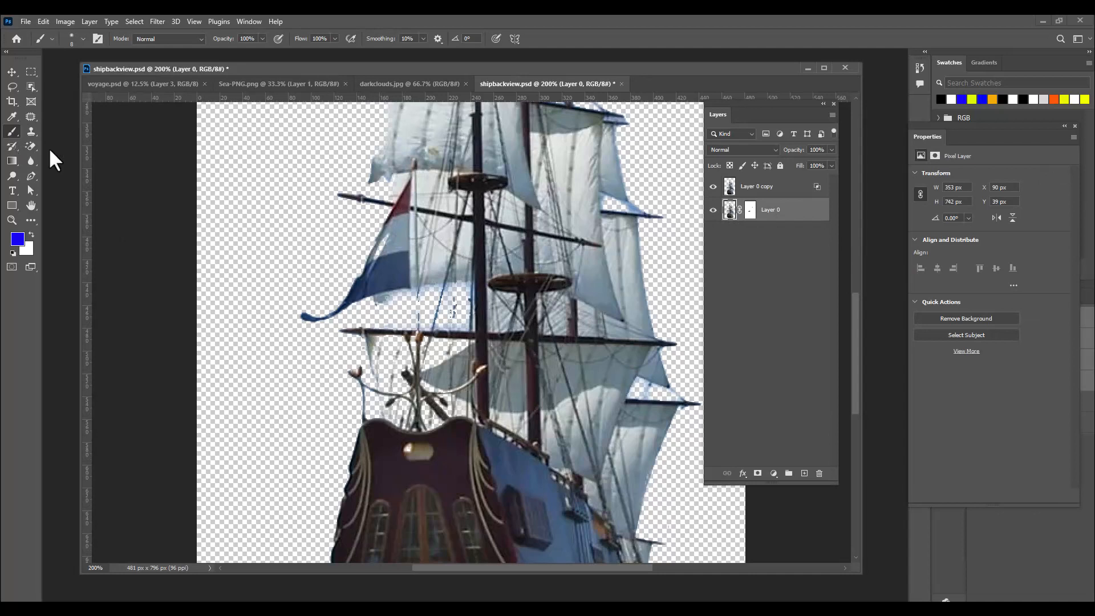
click(803, 473)
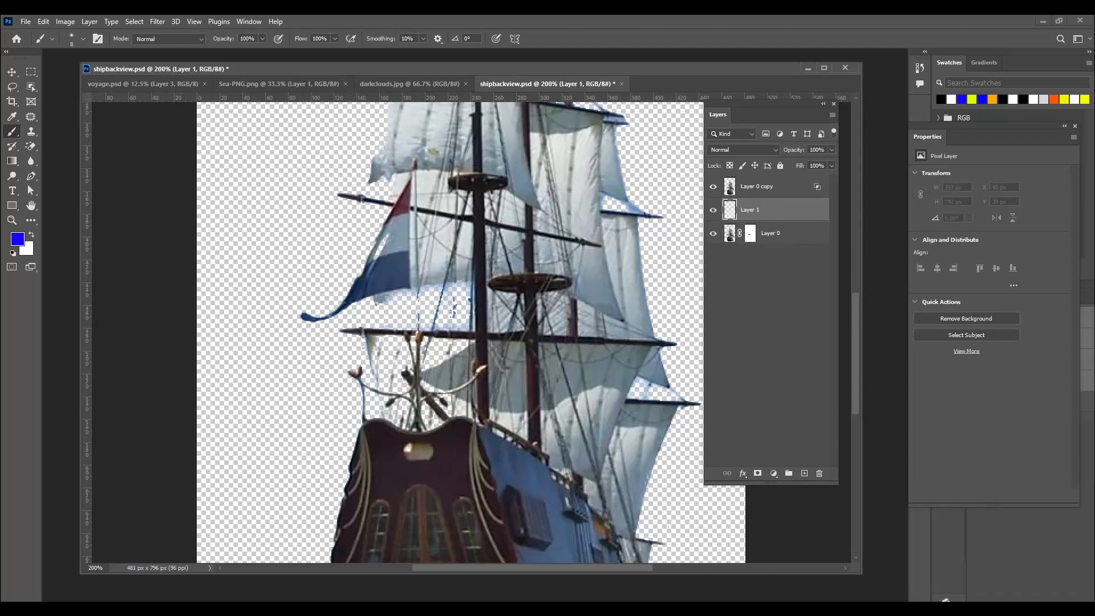
Step: Set the foreground color to dark blue #2a4a64, starting from a rope color sampled below the flag, for painting with the brush
click(17, 238)
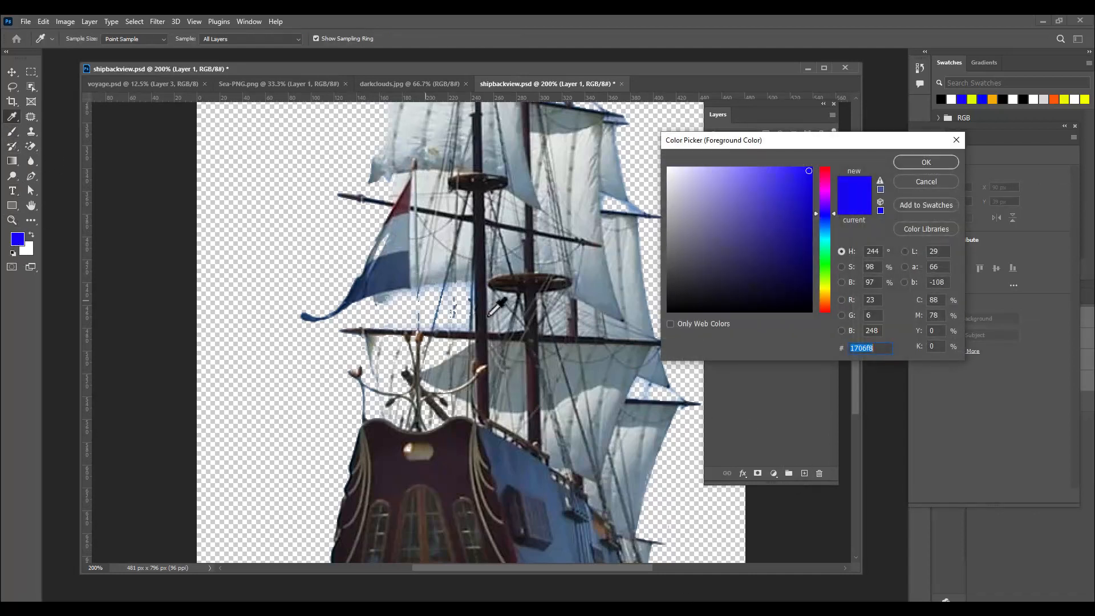
click(438, 308)
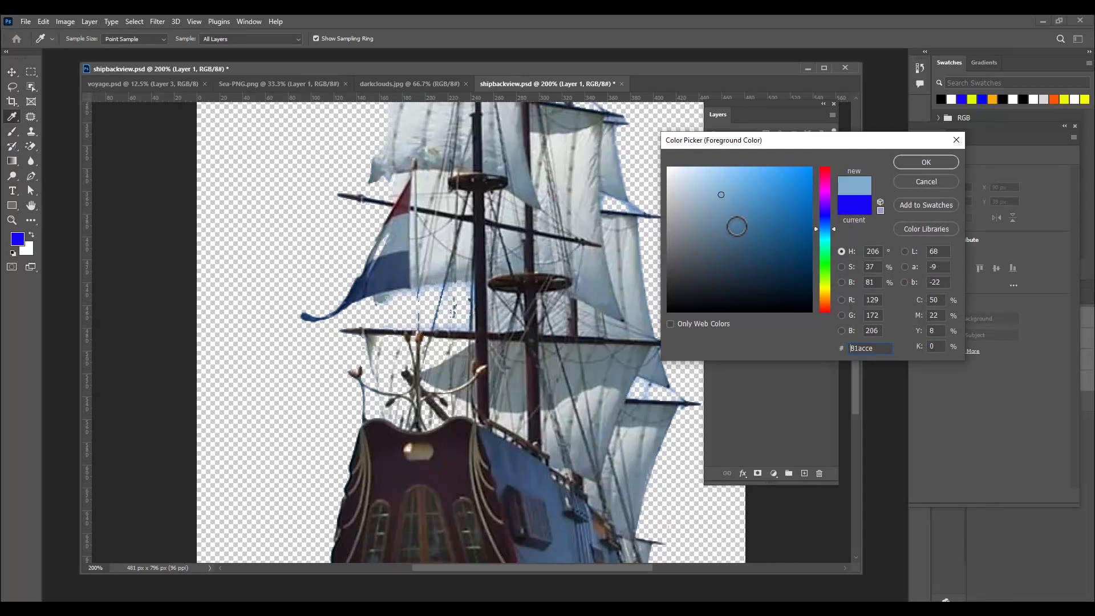
click(736, 233)
click(752, 256)
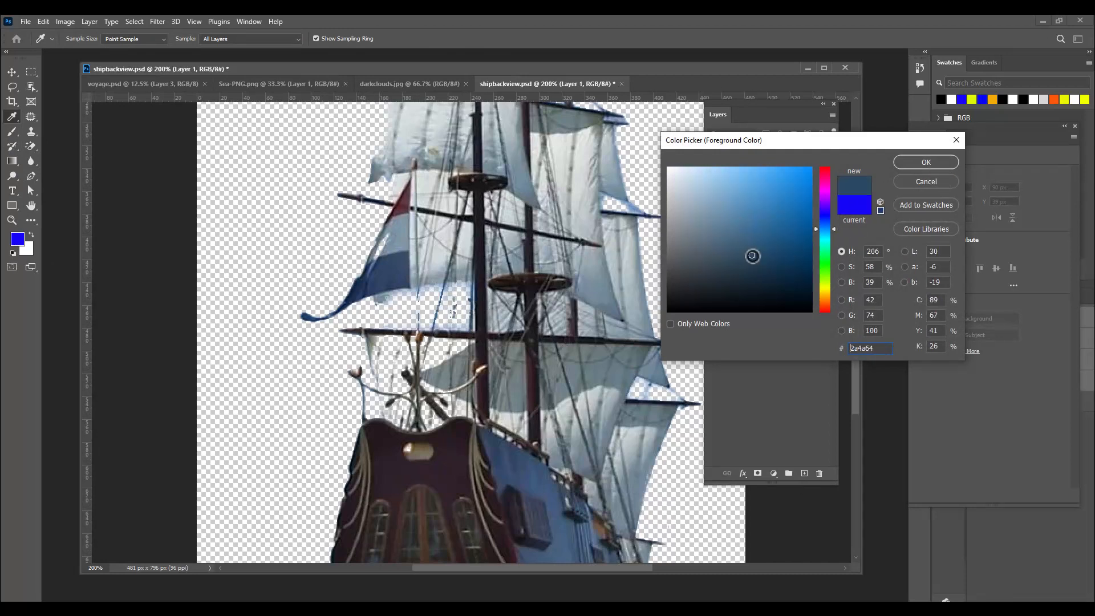
click(919, 166)
key(b)
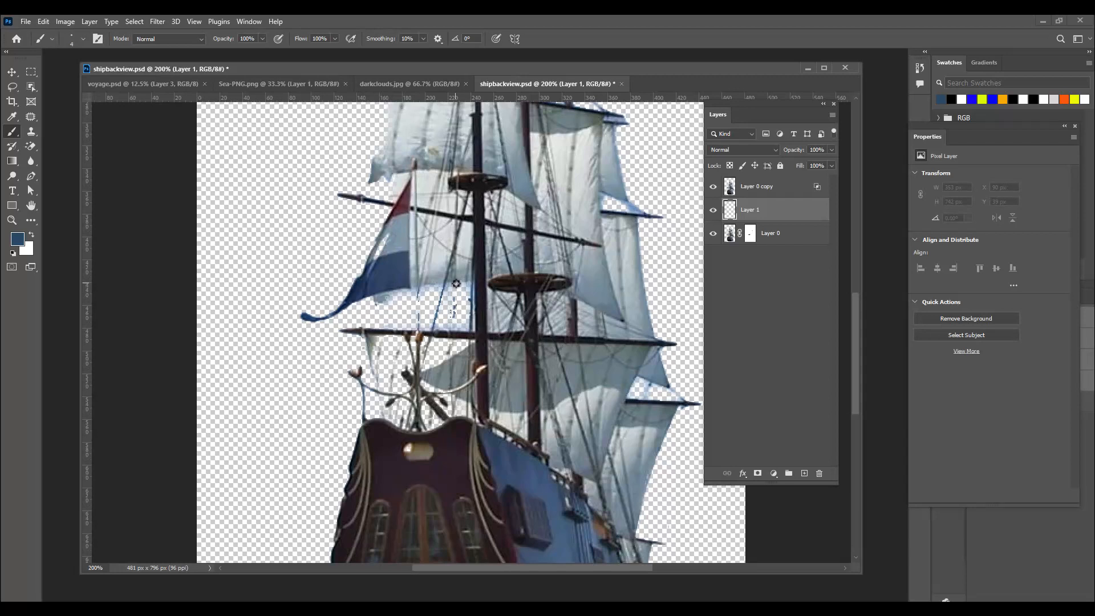
Step: Paint over the broken rigging ropes between the striped flag and the mast on Layer 1 with a small brush
drag(456, 317, 457, 320)
key(ctrl+z)
drag(453, 330, 453, 331)
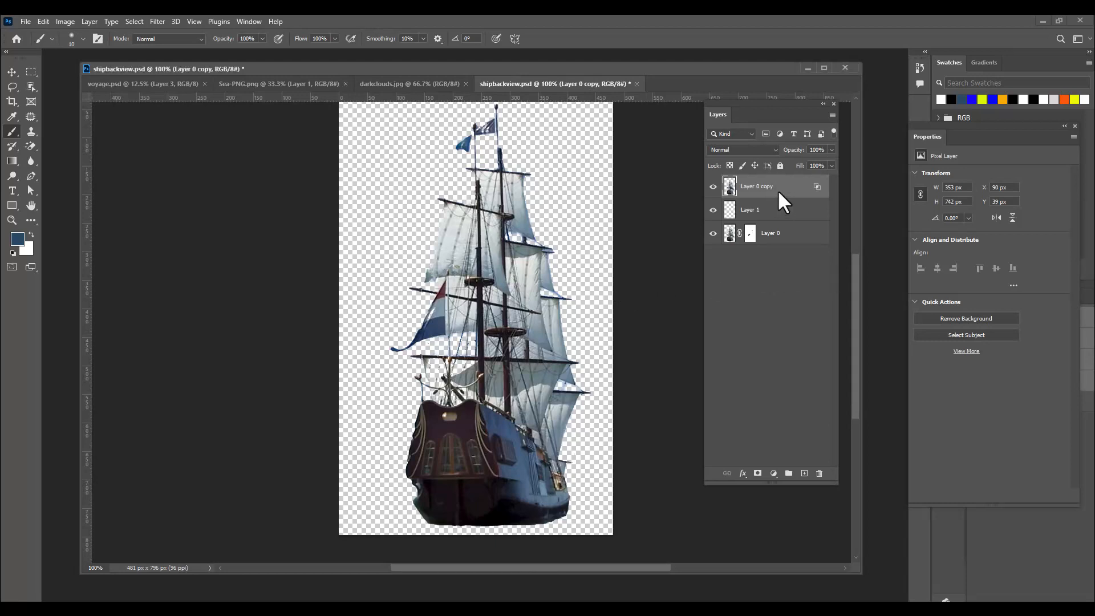
Step: Apply the layer mask of Layer 0 permanently
click(772, 235)
click(750, 233)
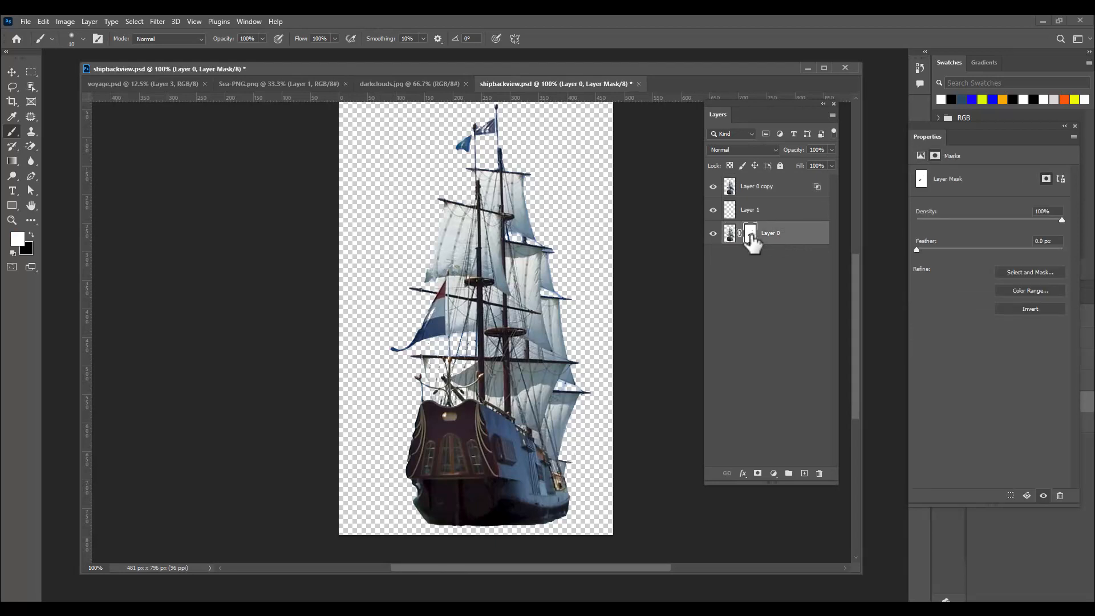
right_click(750, 234)
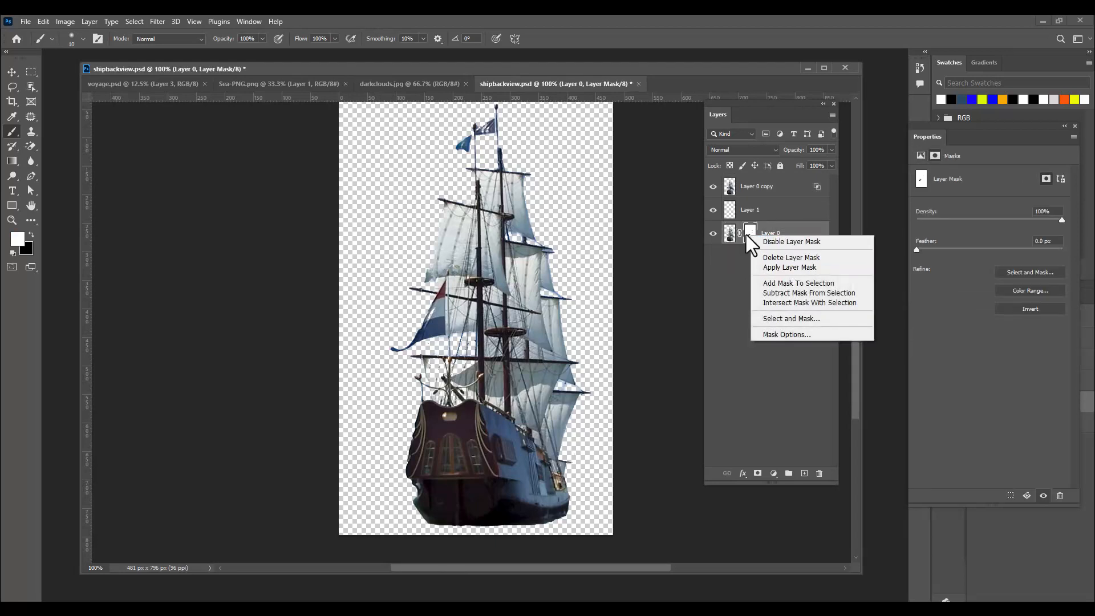
click(799, 269)
Step: Merge Layer 0 copy, Layer 1 and Layer 0 into a single layer
click(775, 187)
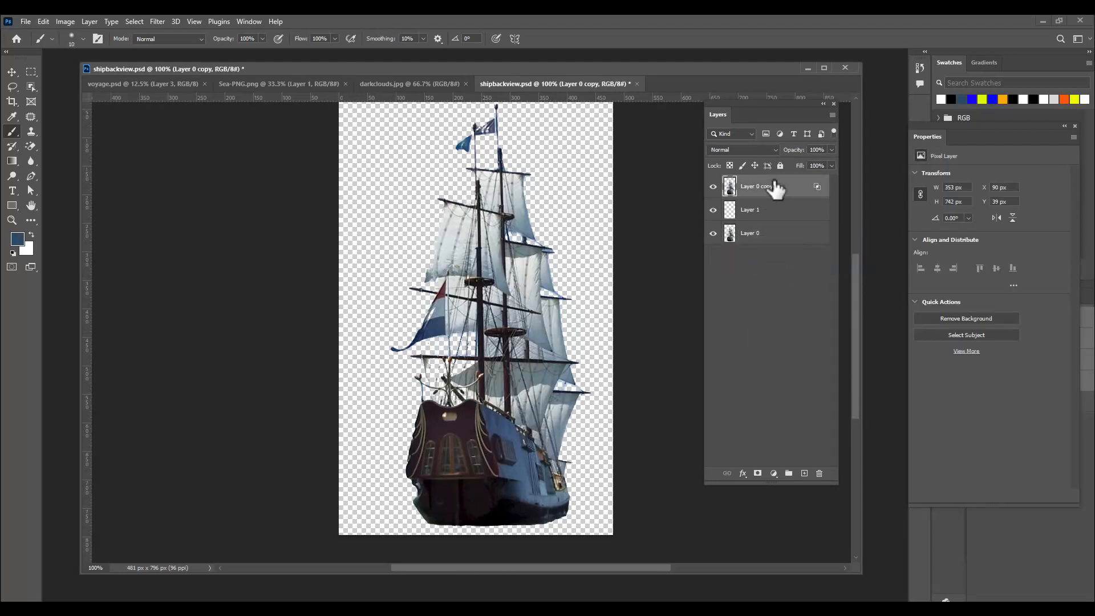
shift+click(782, 234)
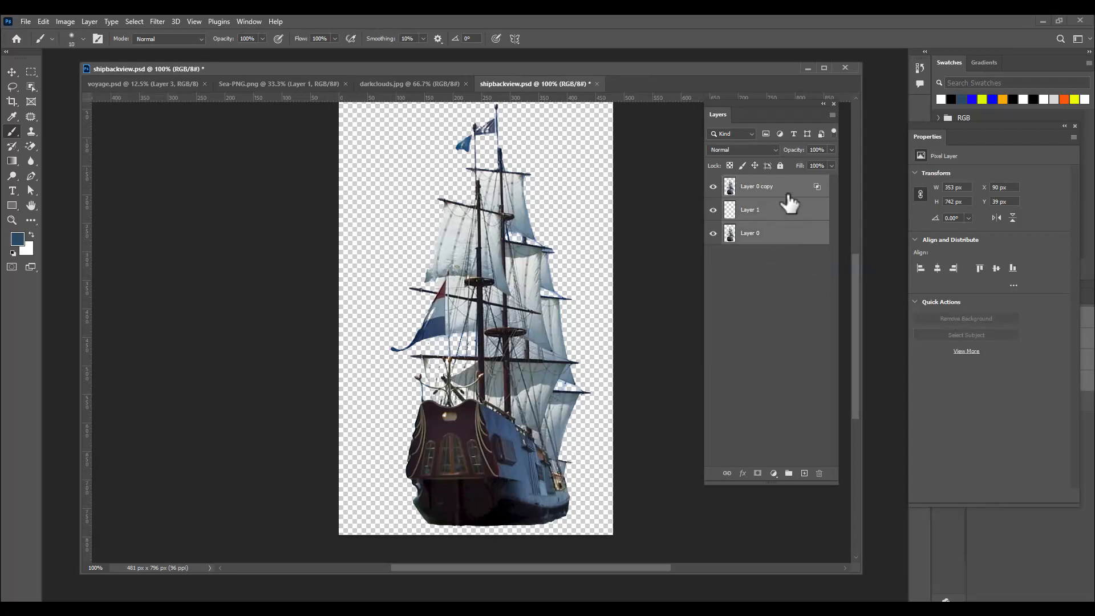
key(ctrl+e)
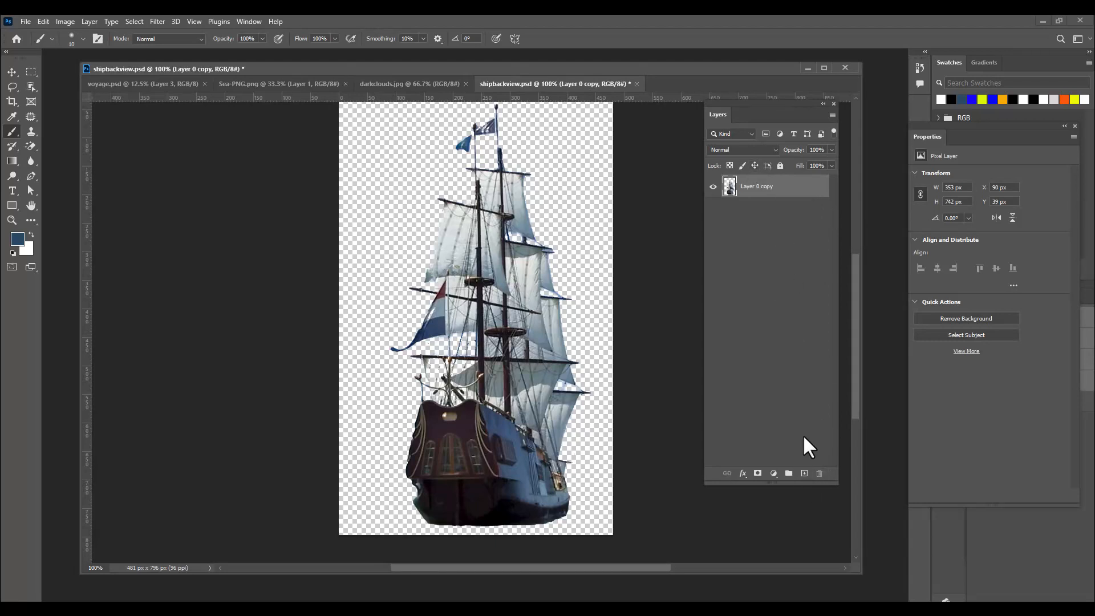
Step: Add a new layer below the merged ship layer and fill it with black
ctrl+click(804, 473)
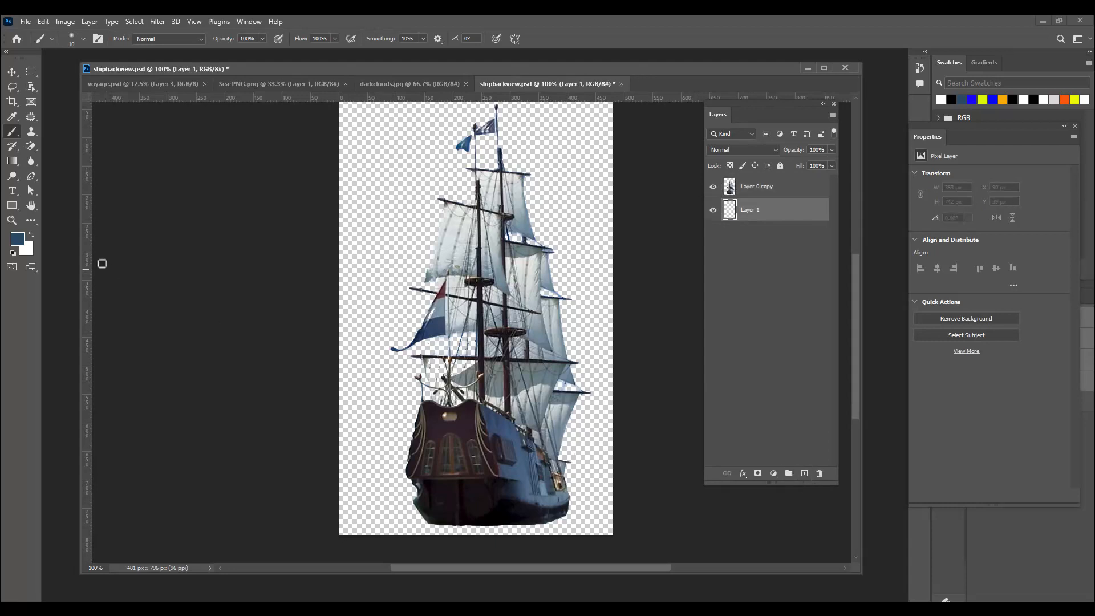
key(d)
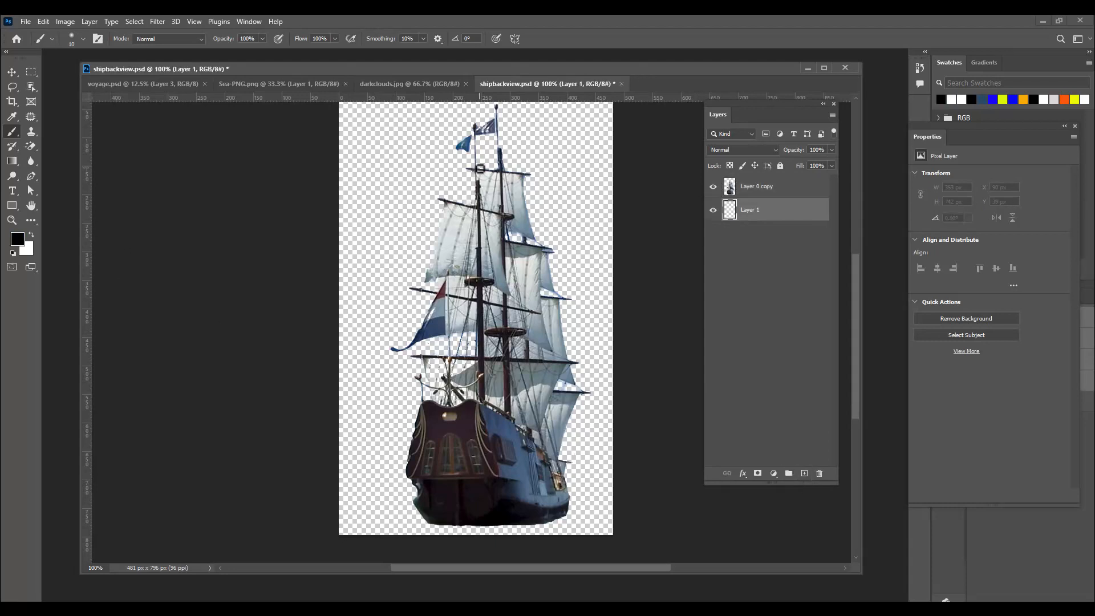
key(alt+BackSpace)
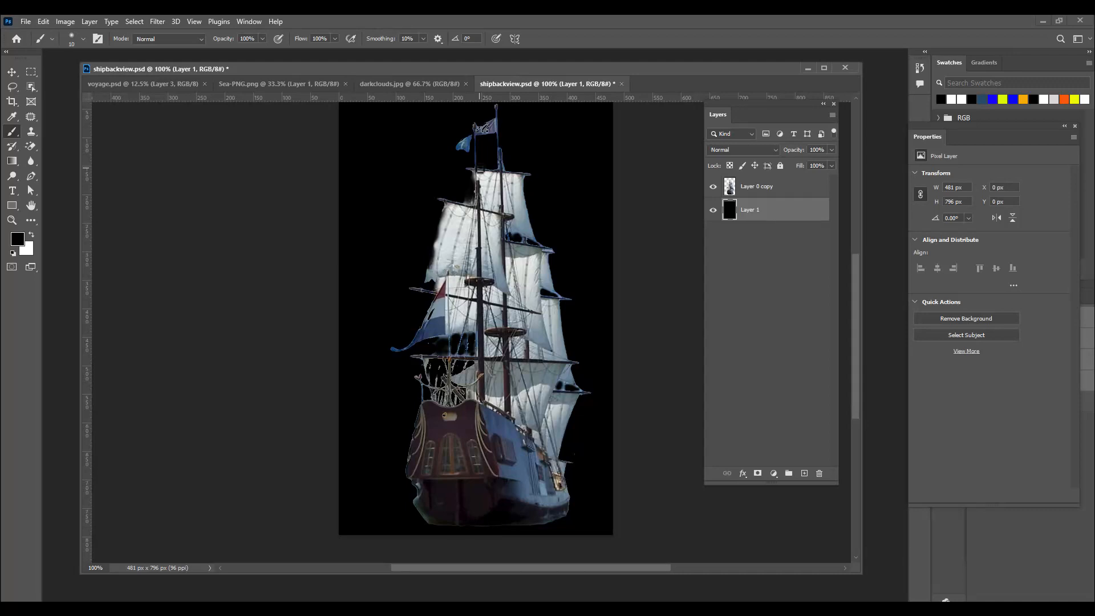
Step: Add a new layer above Layer 0 copy and clip it to the ship
click(807, 191)
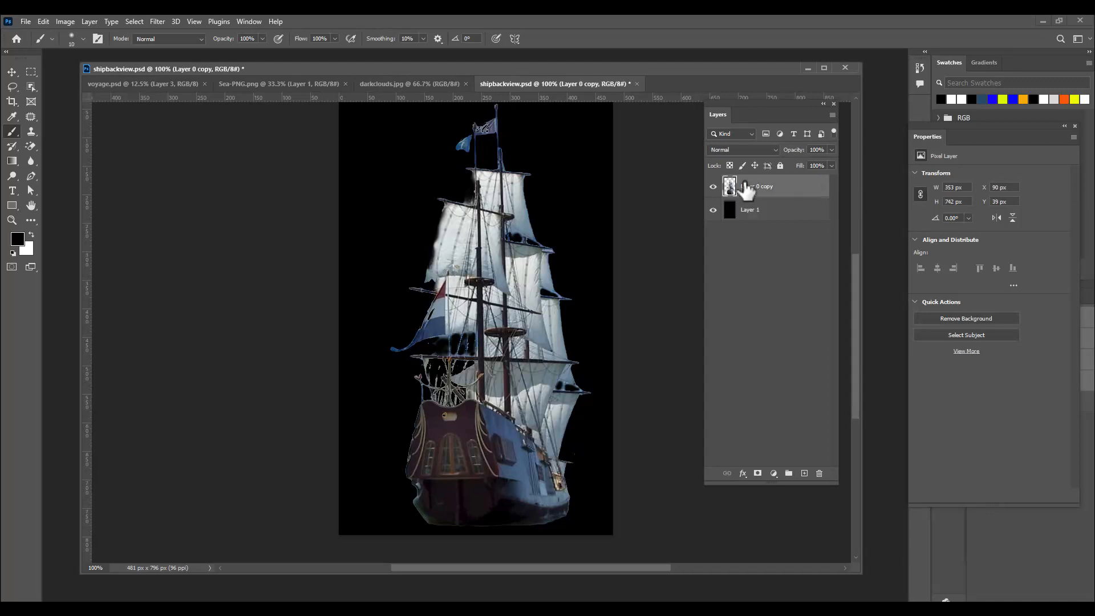
click(803, 474)
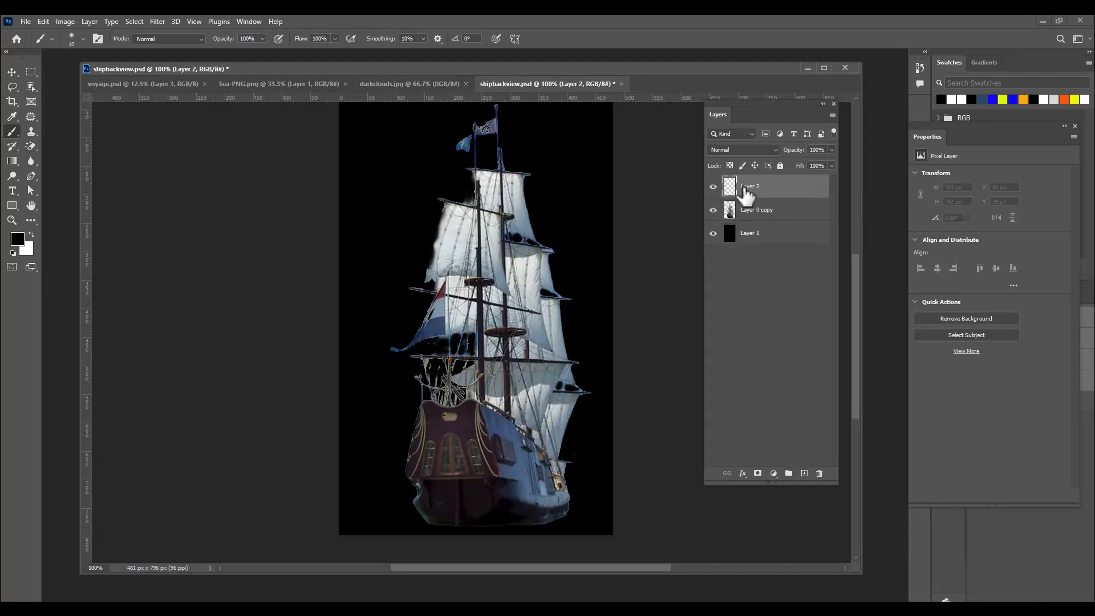
alt+click(796, 197)
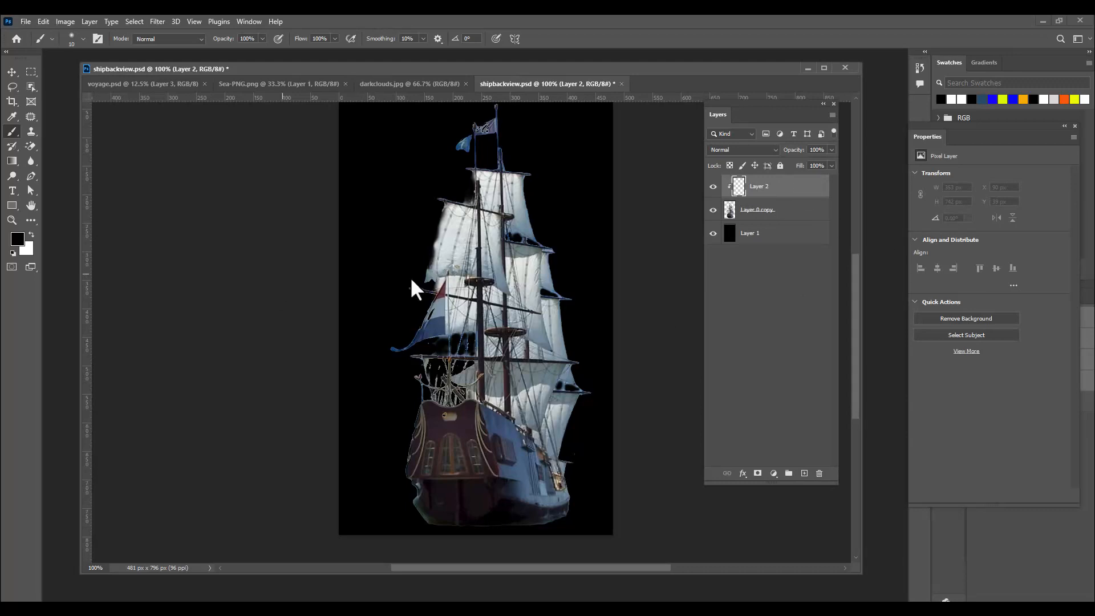
Step: Set the blend mode of the clipped Layer 2 to Screen
right_click(10, 133)
click(37, 133)
click(12, 73)
click(12, 132)
click(750, 149)
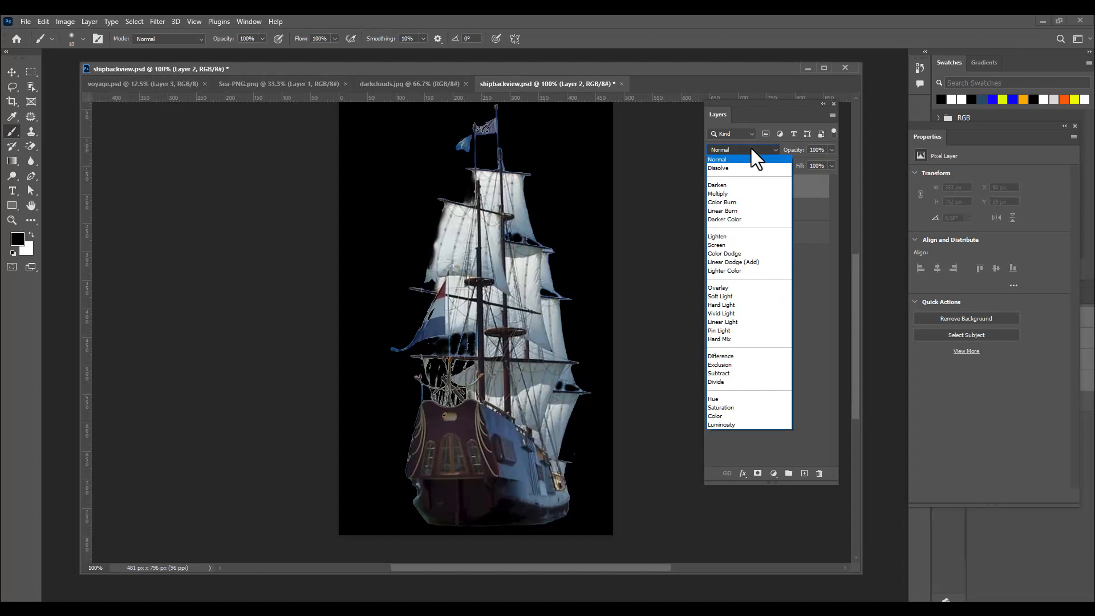
click(742, 247)
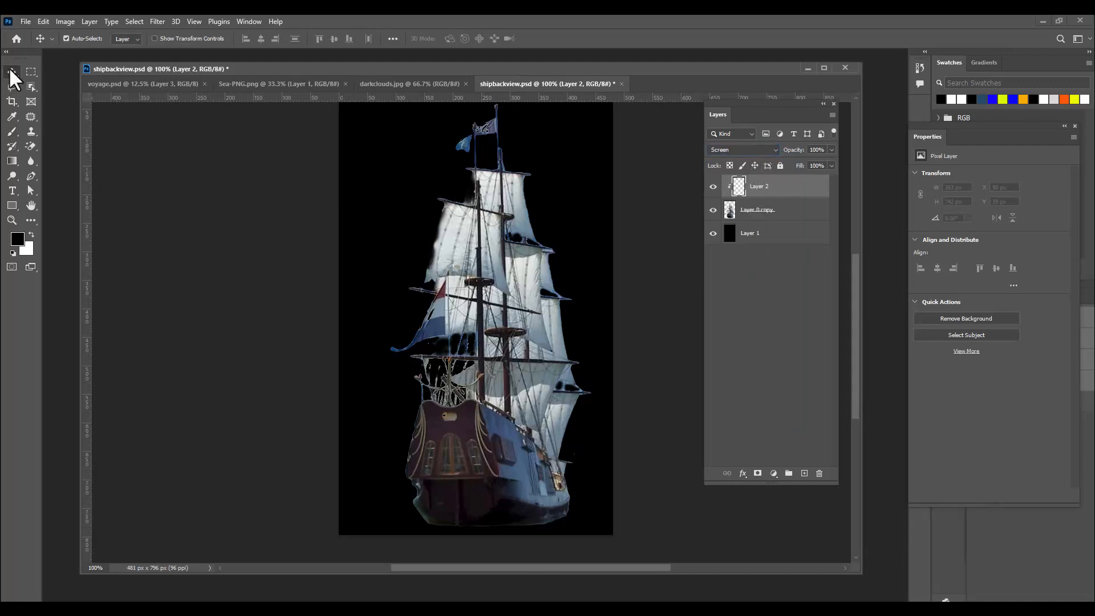
Step: With a 25 px soft brush, paint sampled sail gray along the upper right sail edges and sampled blue along the striped flag's lower edge
key(bracketright)
key(bracketright)
key(bracketright)
key(bracketright)
key(bracketright)
key(bracketleft)
key(bracketleft)
key(bracketleft)
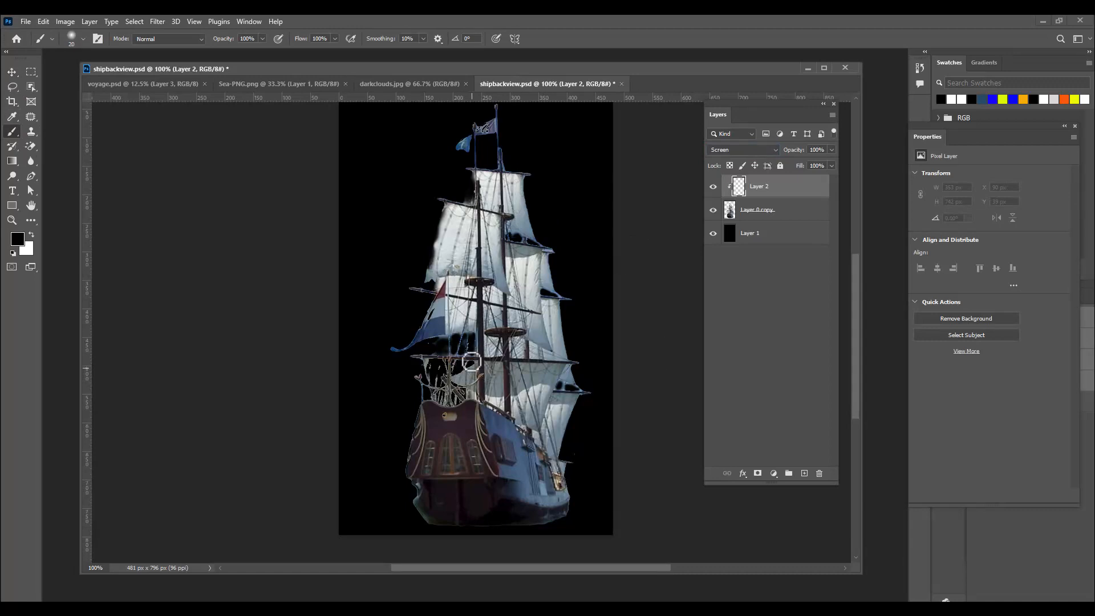
key(bracketright)
key(bracketright)
key(bracketright)
key(bracketleft)
key(bracketleft)
alt+click(518, 184)
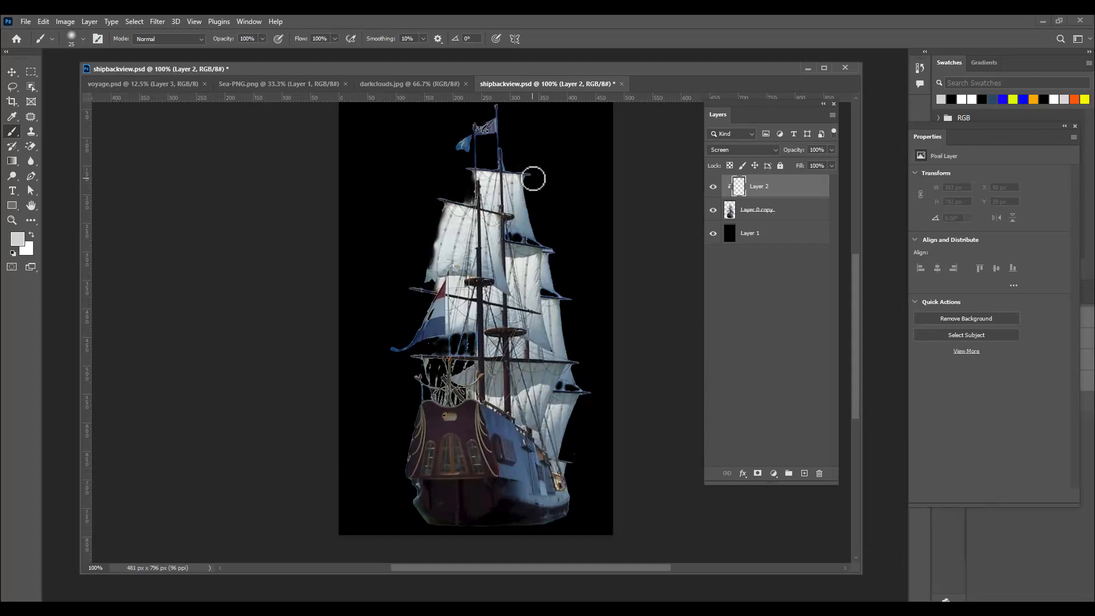
mouse_move(521, 178)
mouse_down()
mouse_move(539, 241)
mouse_move(589, 256)
mouse_move(564, 286)
mouse_move(551, 259)
mouse_move(558, 288)
mouse_move(554, 276)
mouse_move(570, 299)
mouse_up()
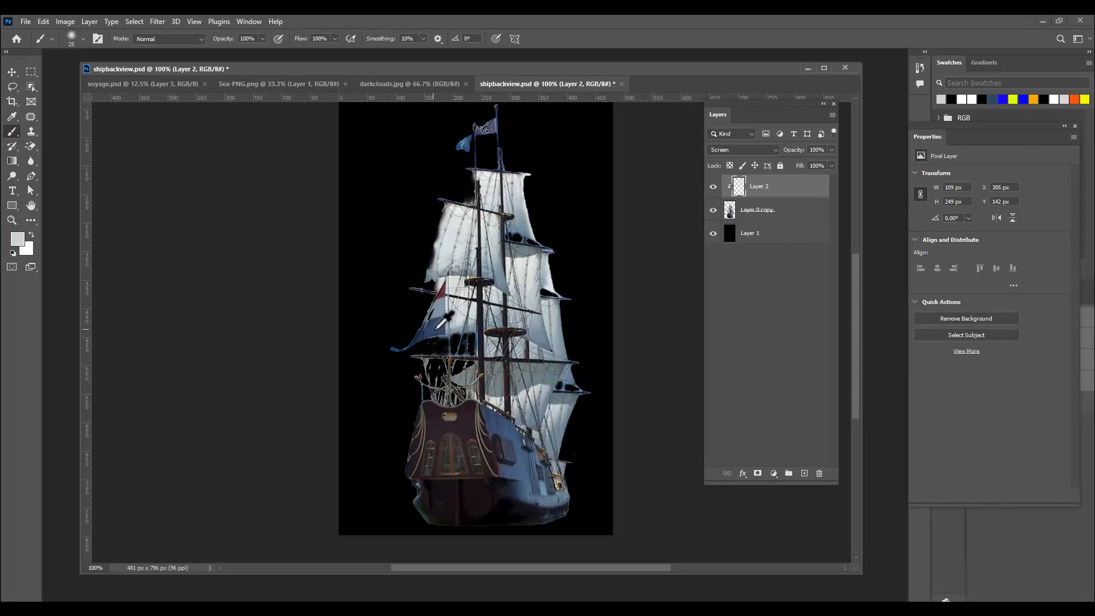
alt+click(436, 329)
drag(434, 337, 403, 357)
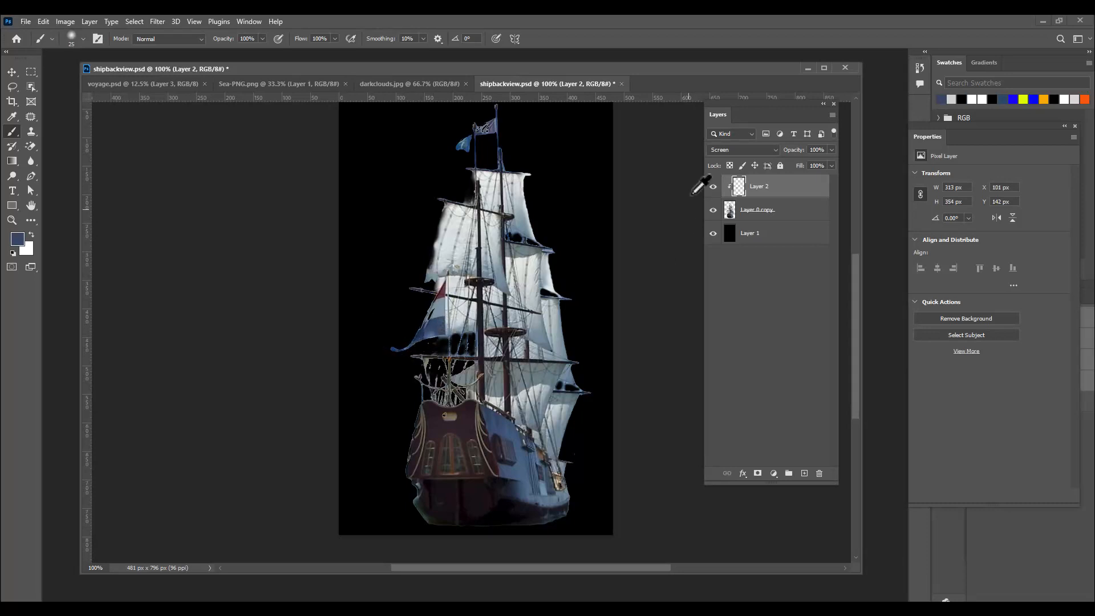
Step: Switch Layer 2 to Overlay and paint sampled sail color along the edge of the middle right sail
click(751, 149)
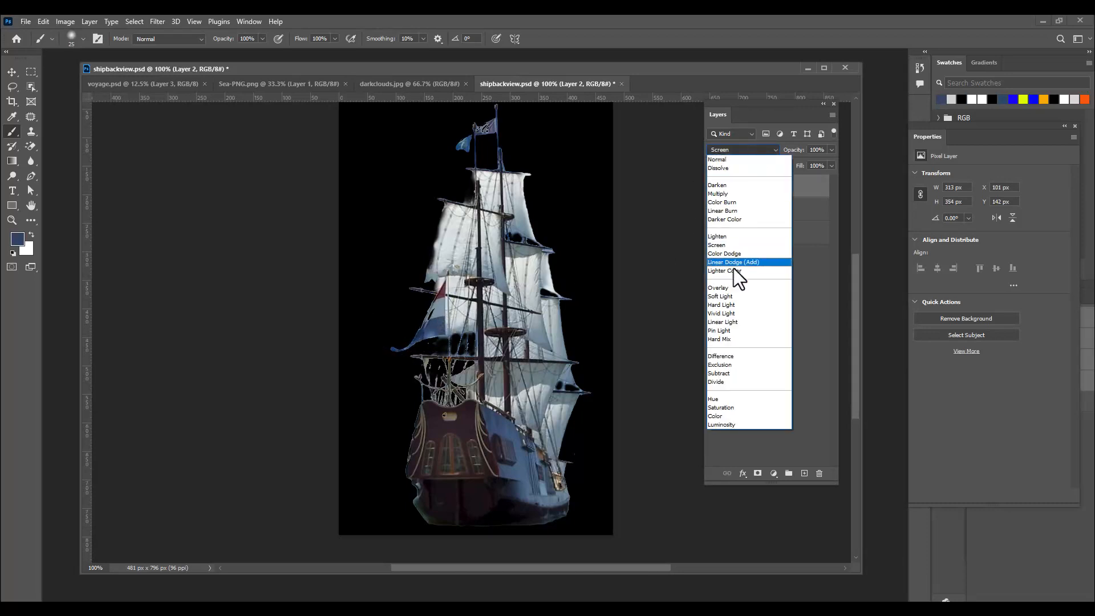
click(733, 289)
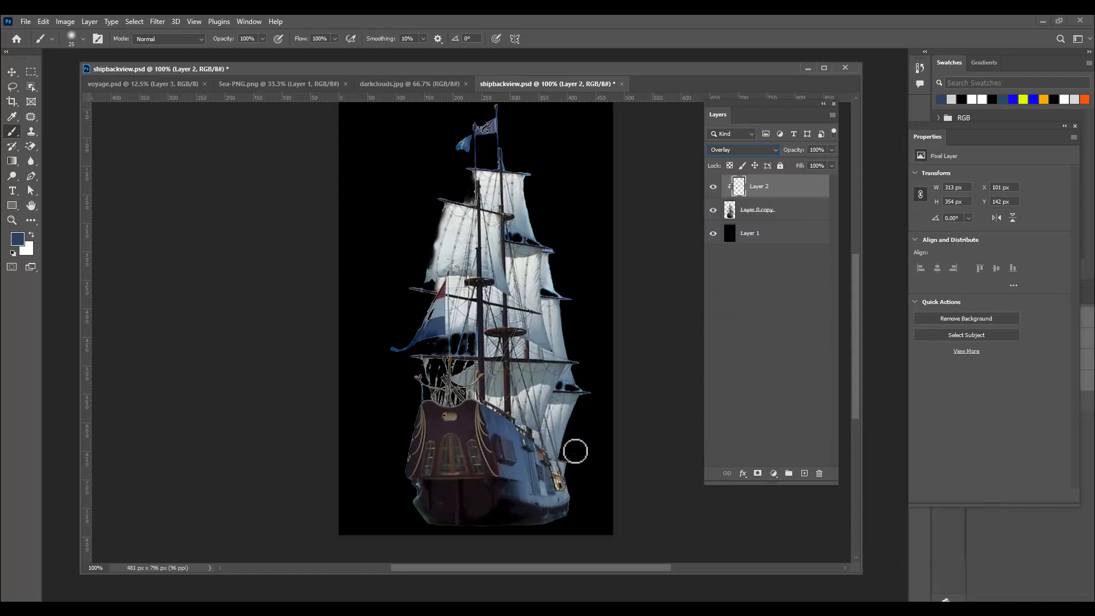
alt+click(559, 305)
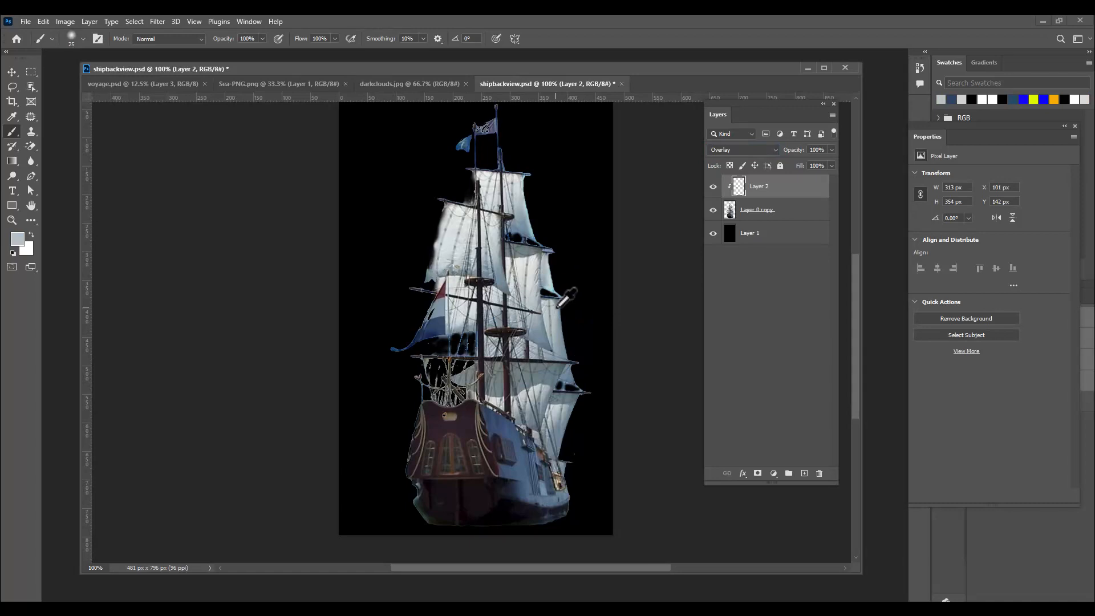
drag(558, 307, 568, 358)
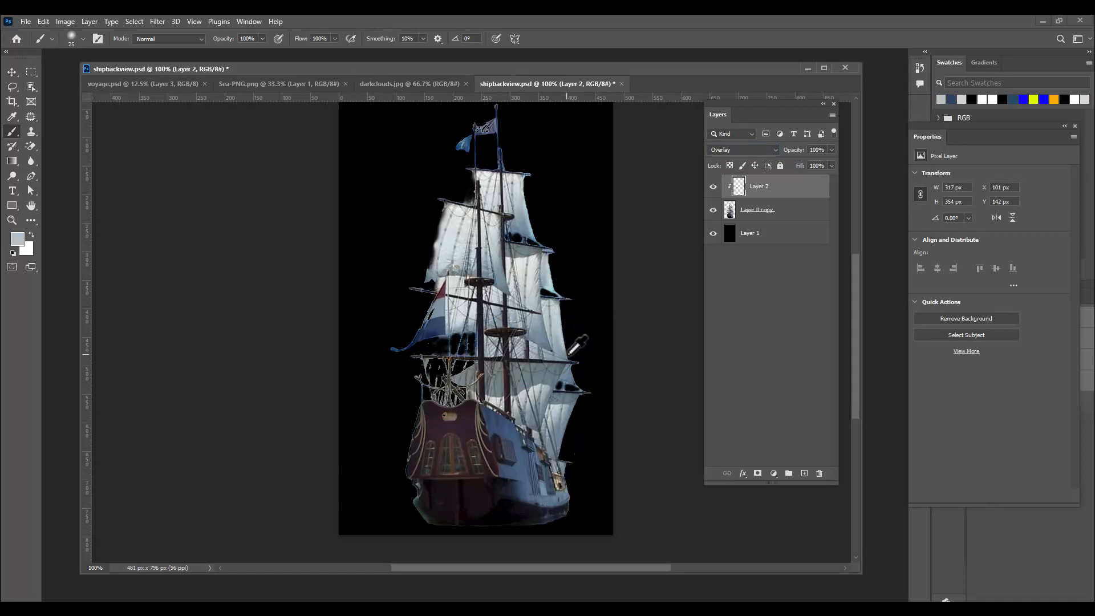
Step: Paint the left, right and bottom edges of the hull on Layer 2 with colors sampled from the adjoining hull areas
alt+click(426, 406)
mouse_move(426, 406)
mouse_down()
mouse_move(415, 453)
mouse_move(430, 514)
mouse_up()
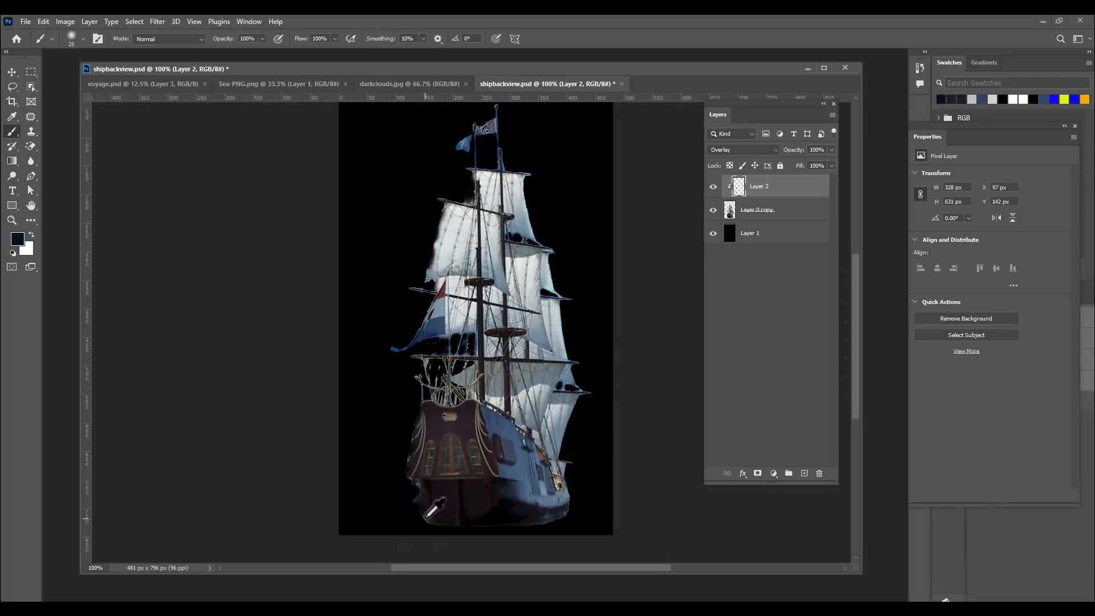
alt+click(569, 496)
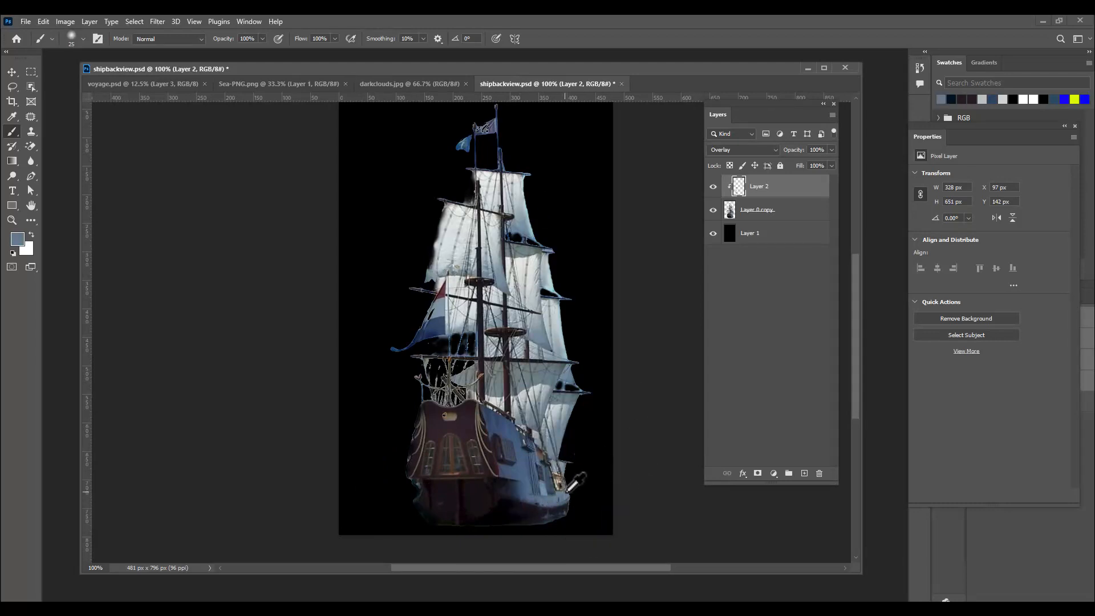
alt+click(569, 492)
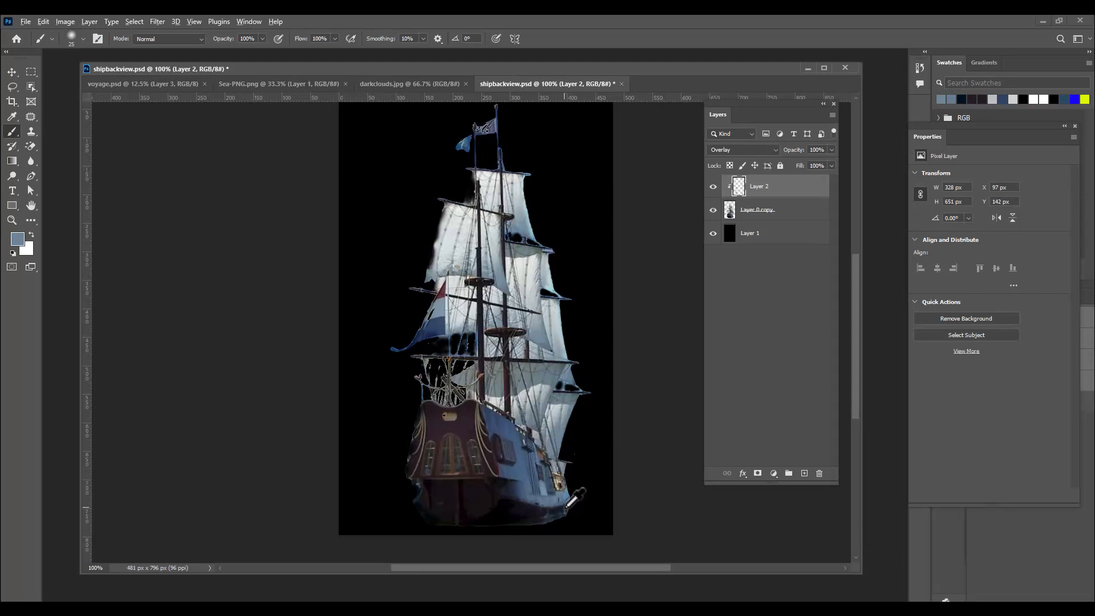
alt+click(568, 500)
alt+click(493, 519)
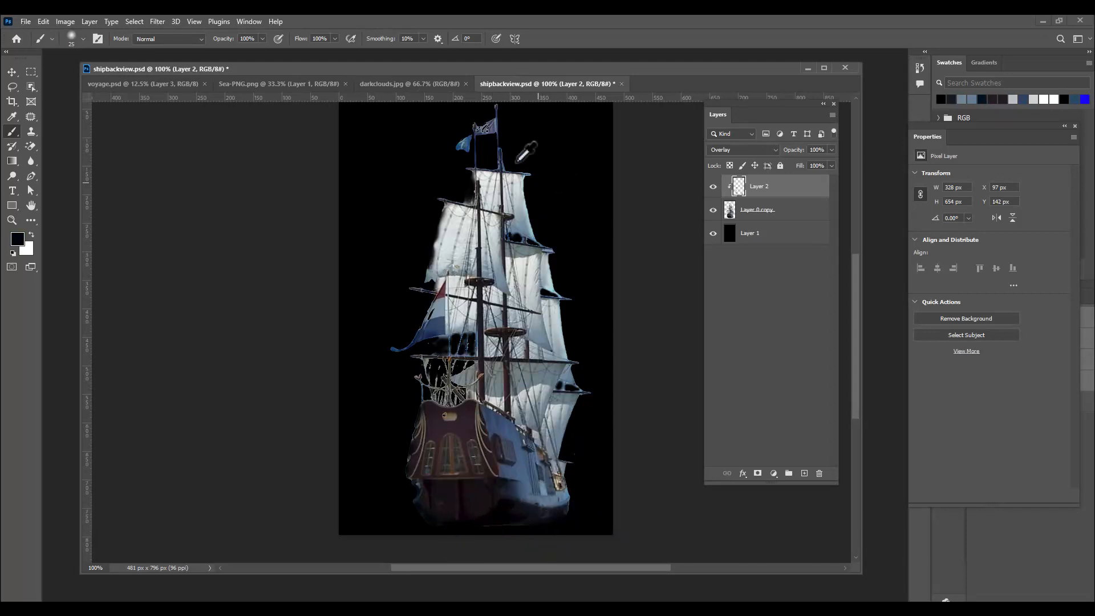
Step: Touch up the top sail and middle right sail edges with sampled sail colors, and set Layer 2's blend mode to Normal
alt+click(482, 173)
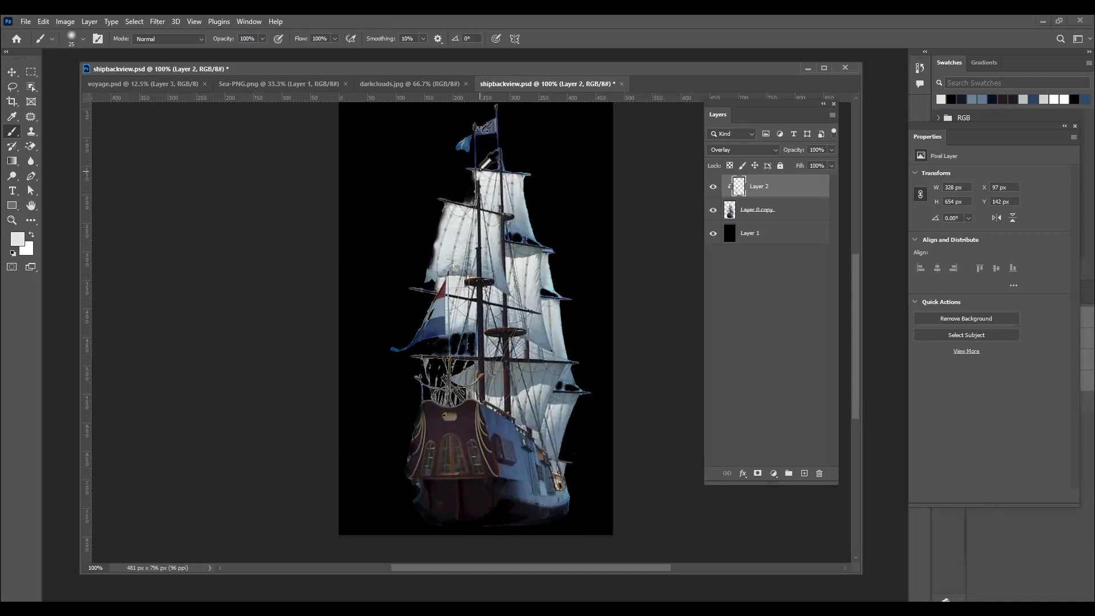
click(486, 152)
alt+click(558, 325)
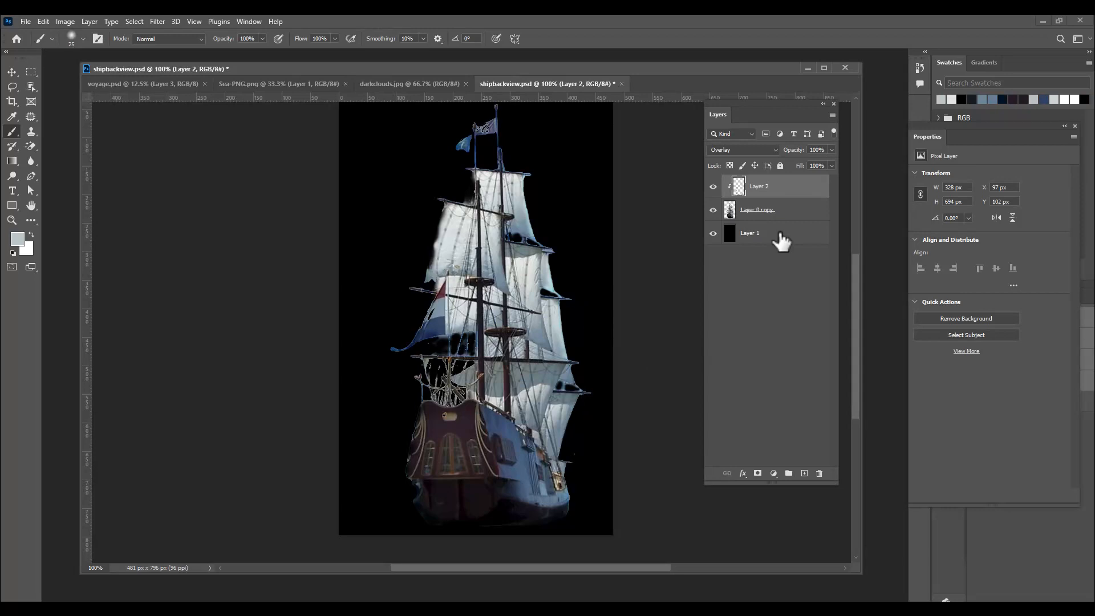
click(749, 148)
click(741, 152)
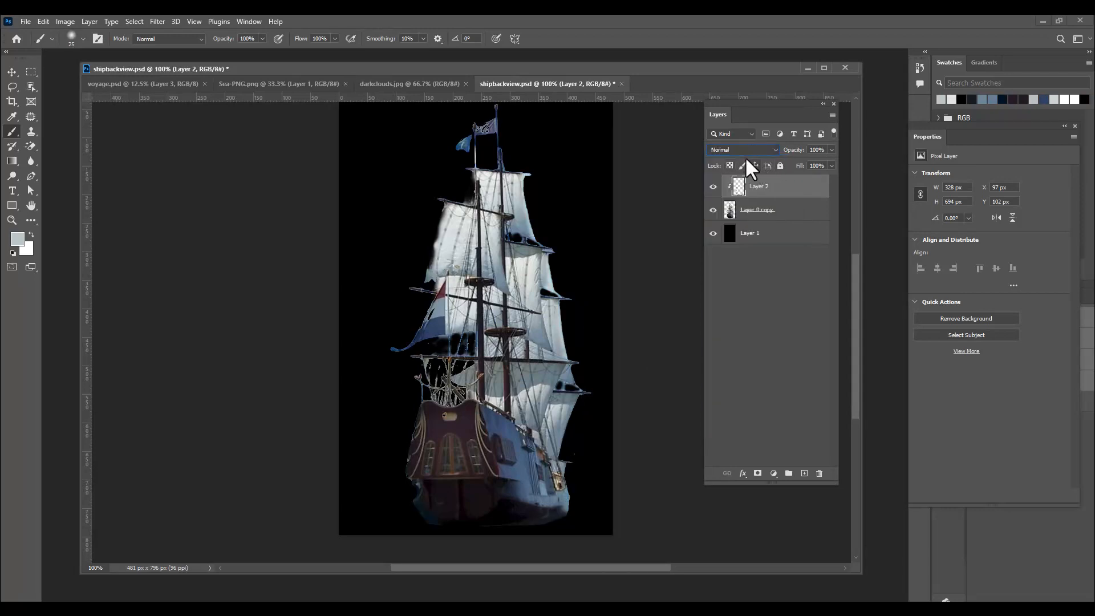
Step: Set Layer 2 to Overlay, merge it with Layer 0 copy, and delete the black Layer 1
click(744, 151)
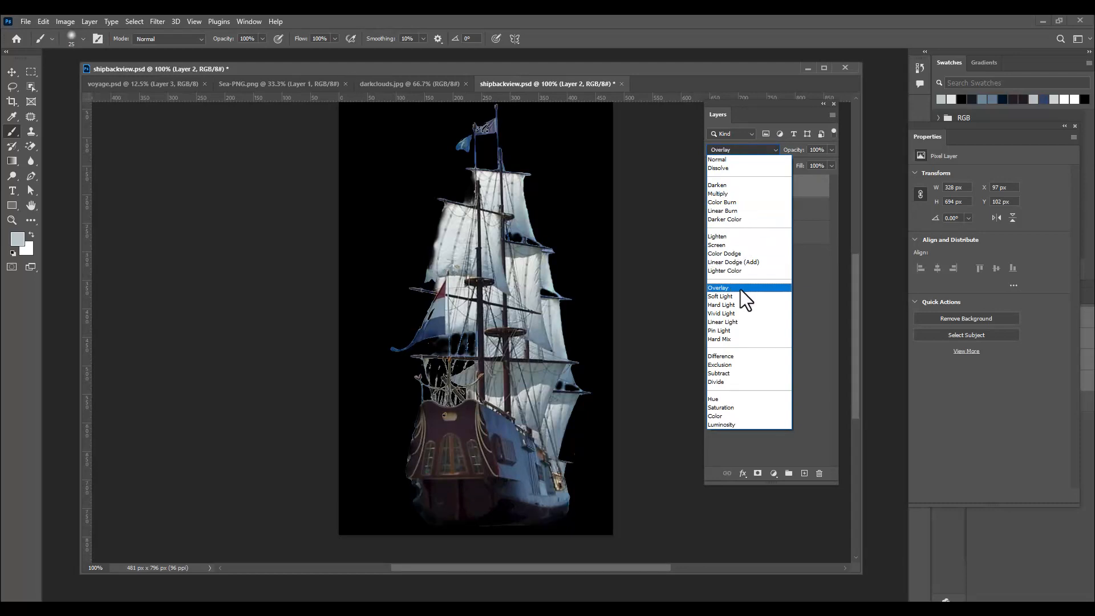
click(740, 289)
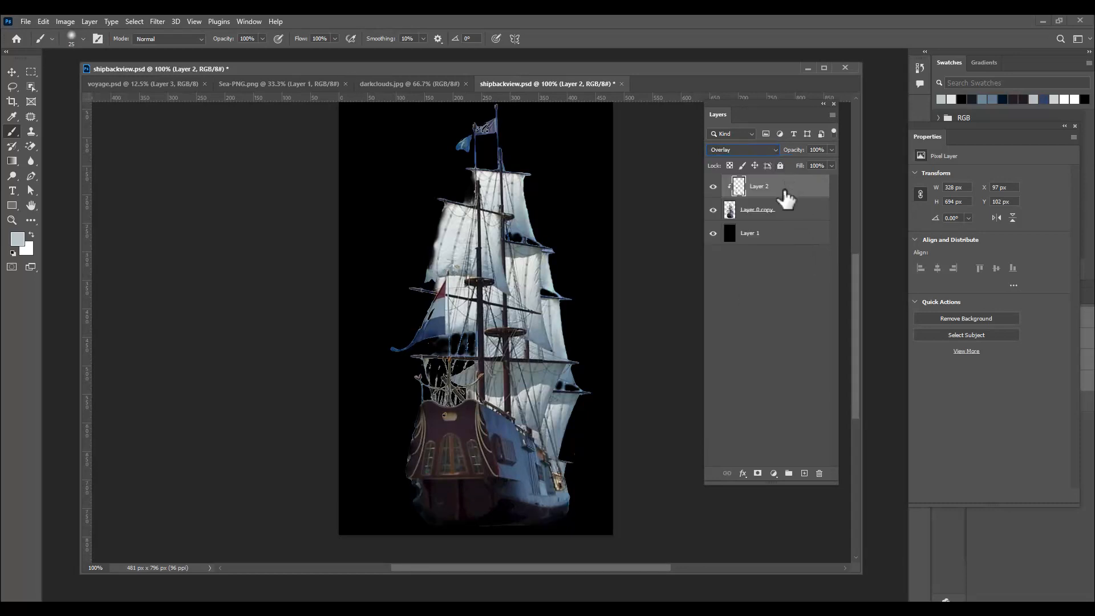
shift+click(789, 224)
key(ctrl+e)
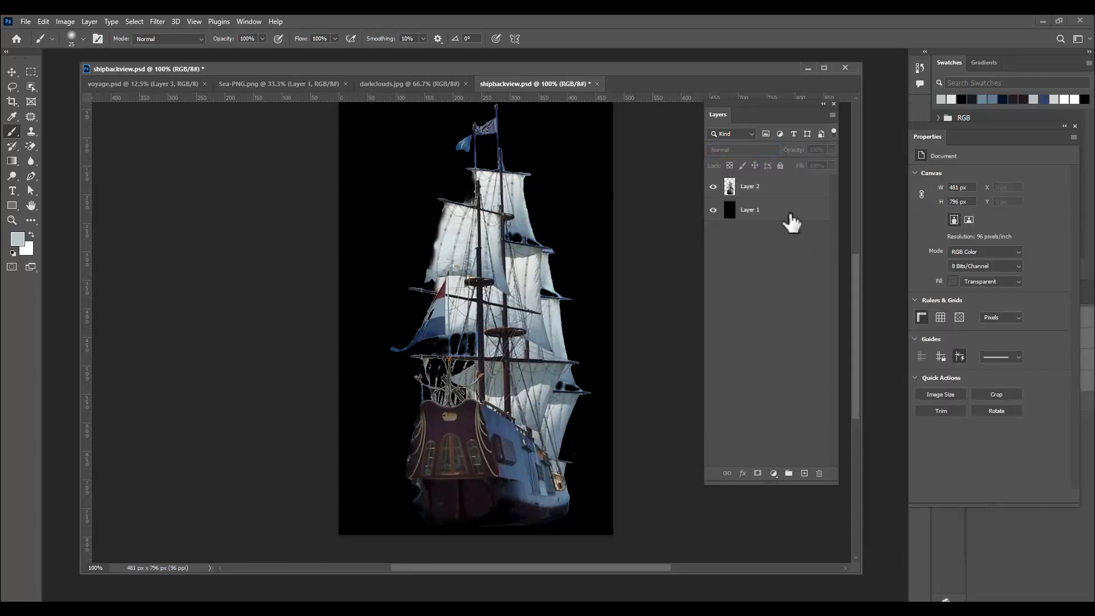
click(790, 216)
key(Delete)
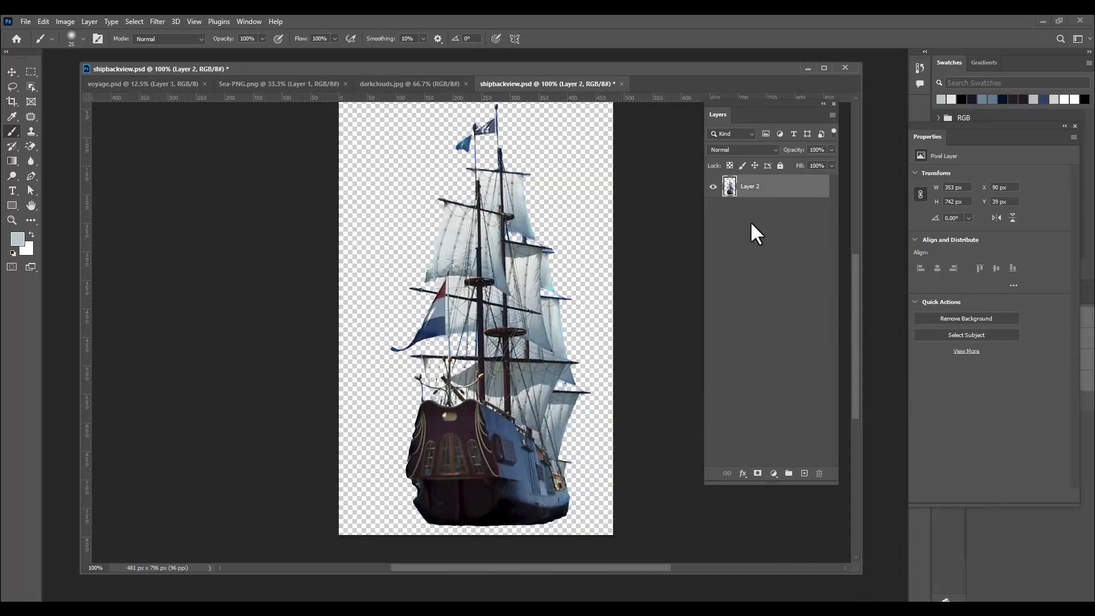
Step: Bring the merged ship into voyage.psd and place its layer above the sea layer, Layer 2
click(12, 71)
drag(499, 288, 160, 84)
drag(545, 392, 557, 435)
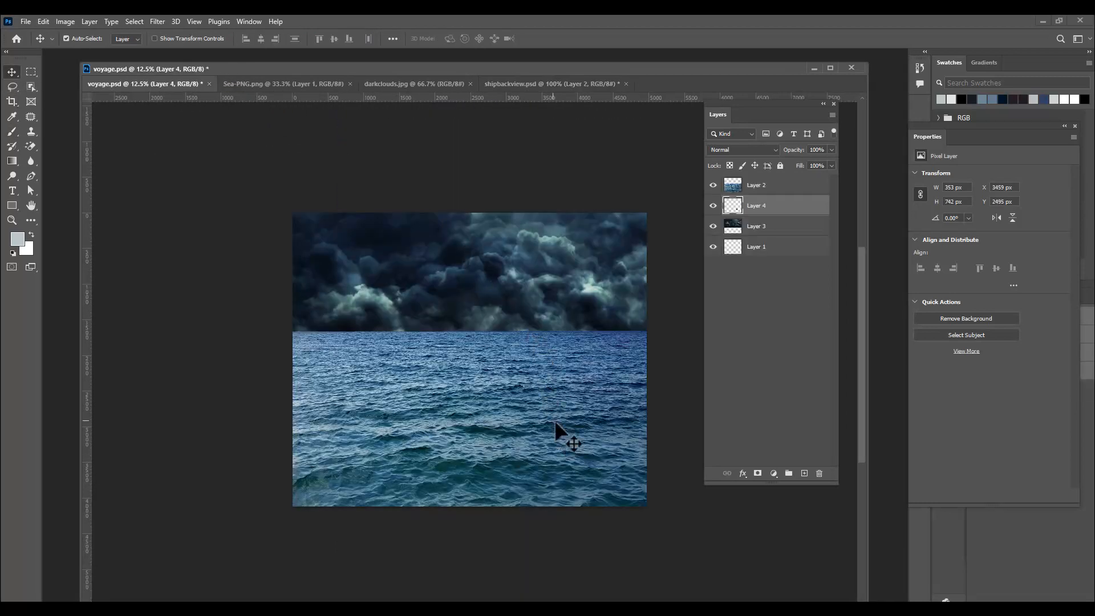
drag(793, 207, 782, 184)
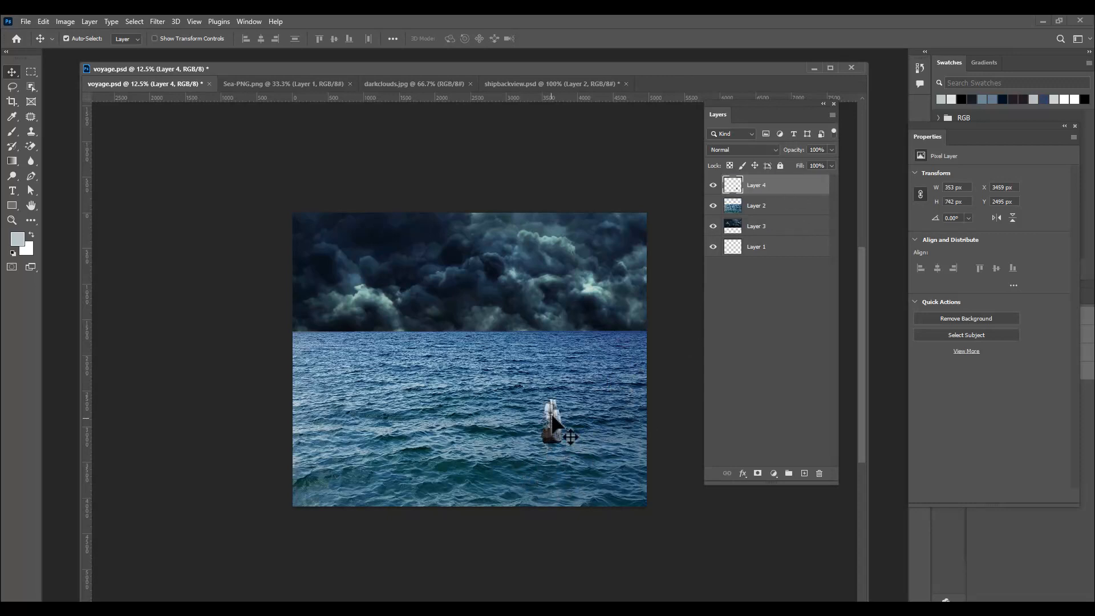
Step: Scale the ship on Layer 4 to about 1026 by 2156 px and convert the layer to a smart object
drag(551, 412, 551, 423)
key(ctrl)
key(ctrl+t)
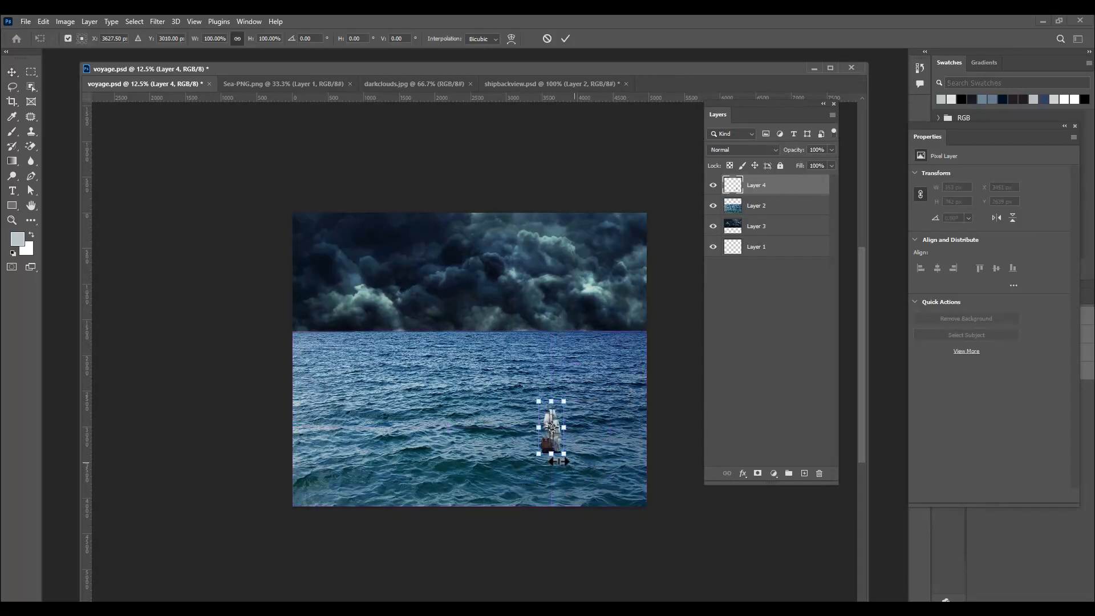
drag(564, 454, 590, 424)
drag(612, 472, 613, 473)
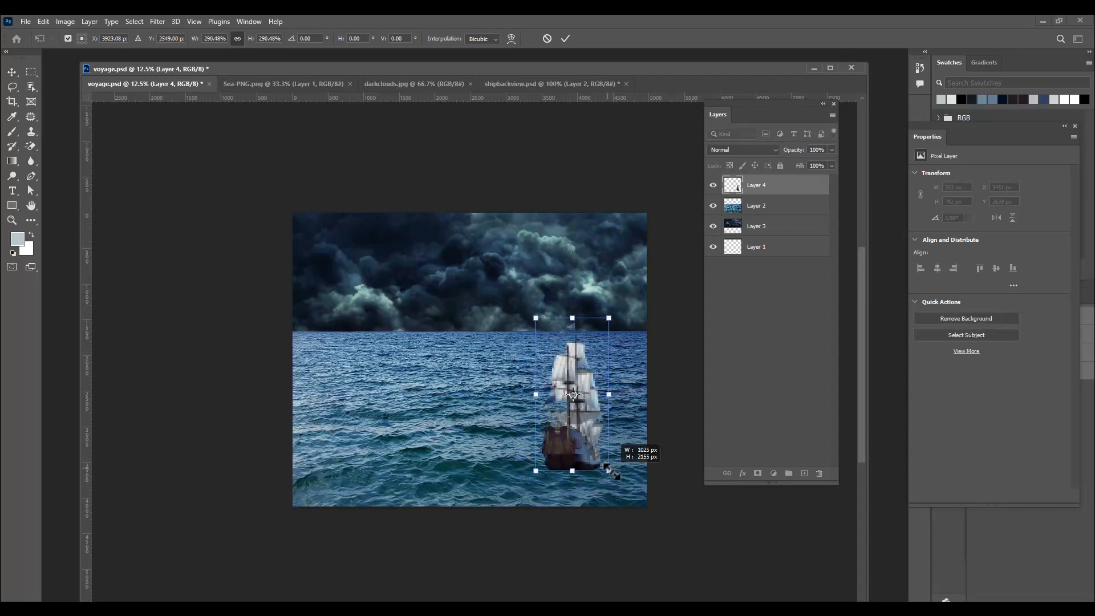
key(Return)
right_click(784, 188)
click(843, 283)
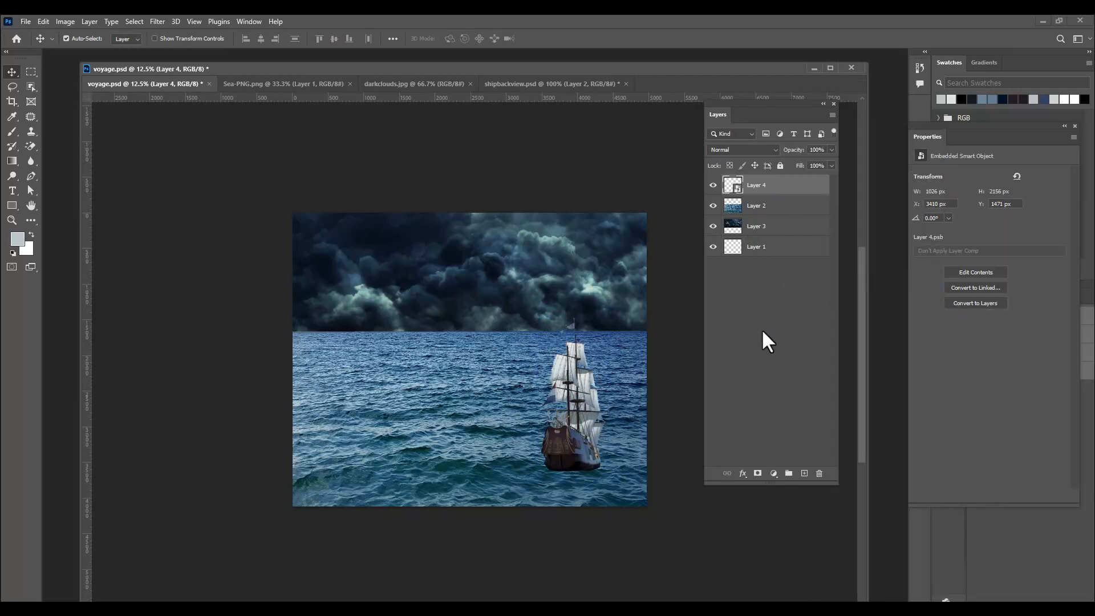
Step: Shift the ship slightly left on the sea and enlarge it to about 1128 by 2372 px
drag(588, 387, 579, 386)
key(ctrl+t)
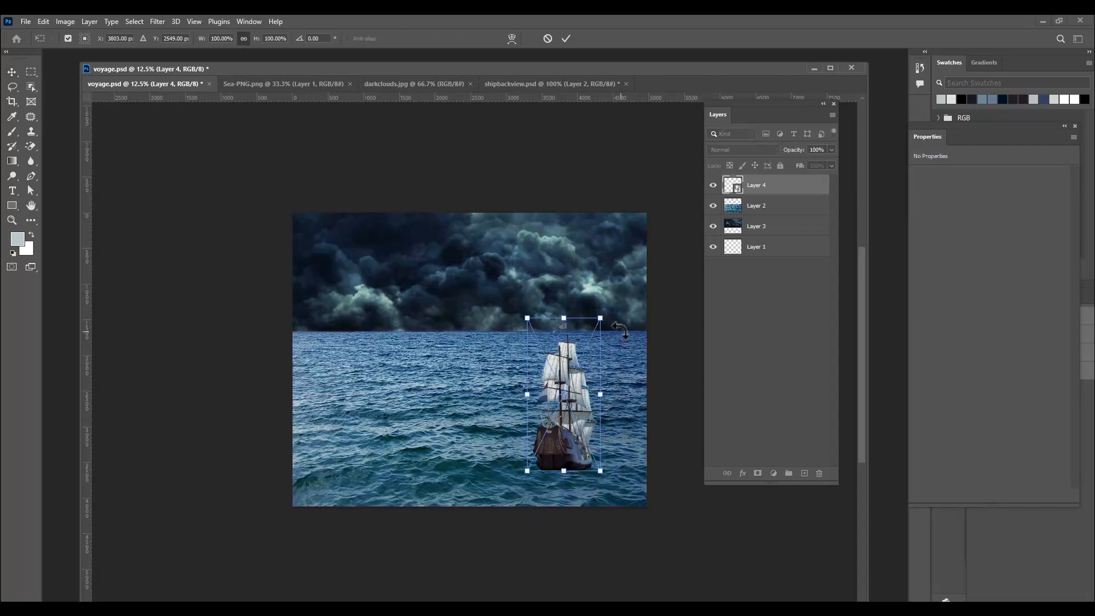
drag(601, 315, 612, 311)
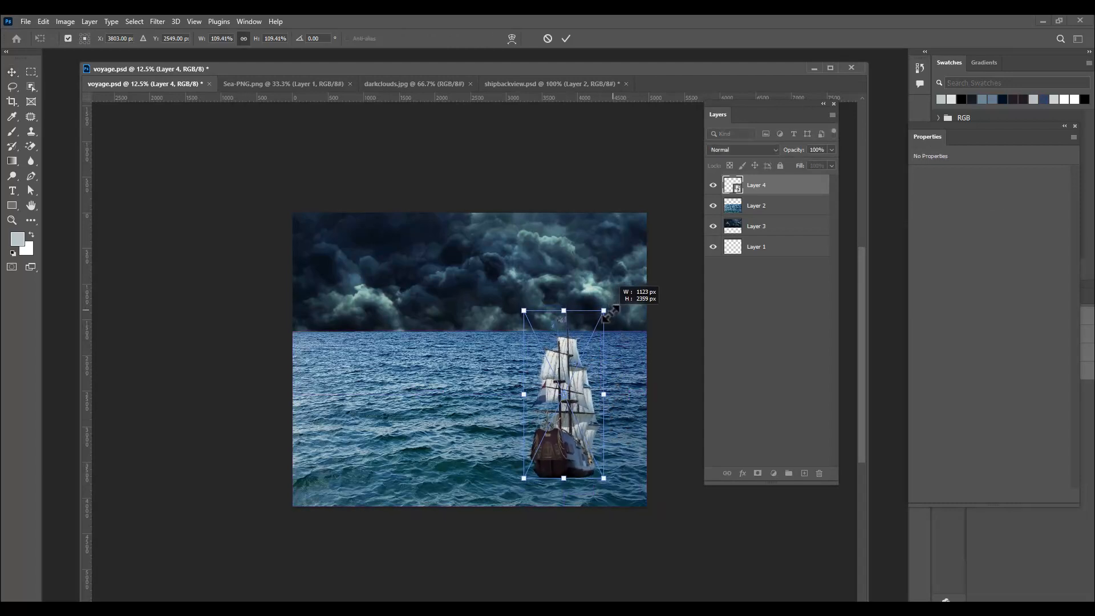
drag(581, 395, 570, 394)
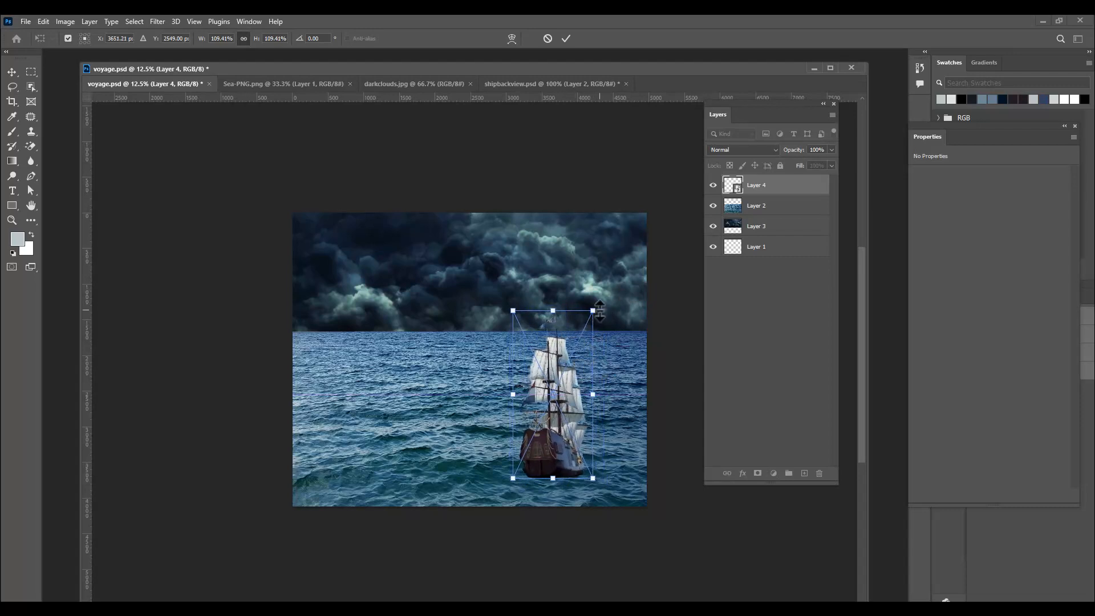
drag(594, 311, 597, 307)
key(Return)
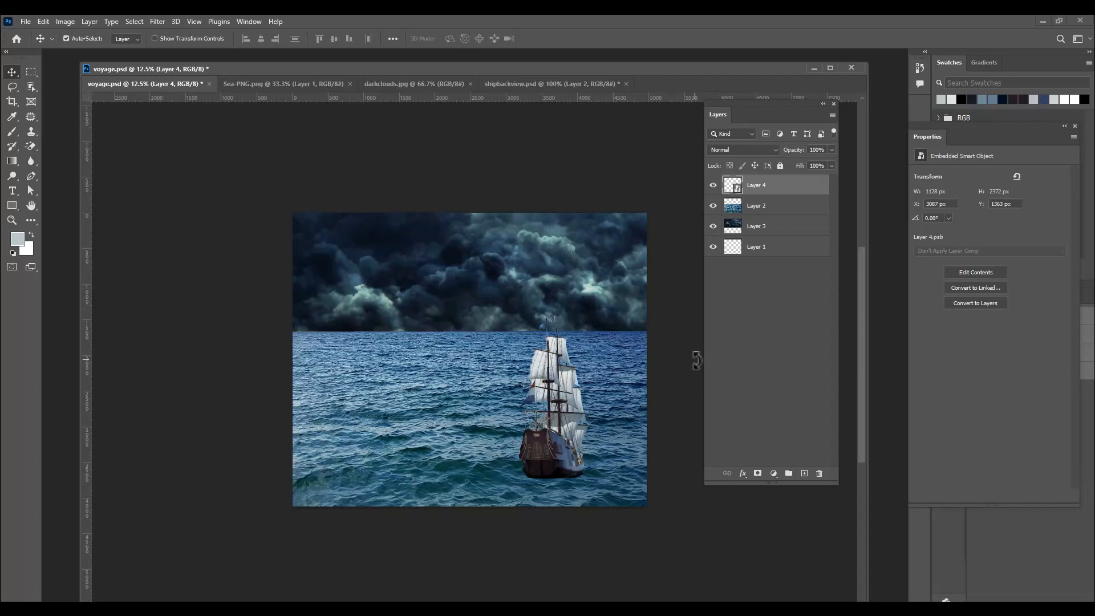
Step: Open the mountain image from the voyage folder
key(ctrl+o)
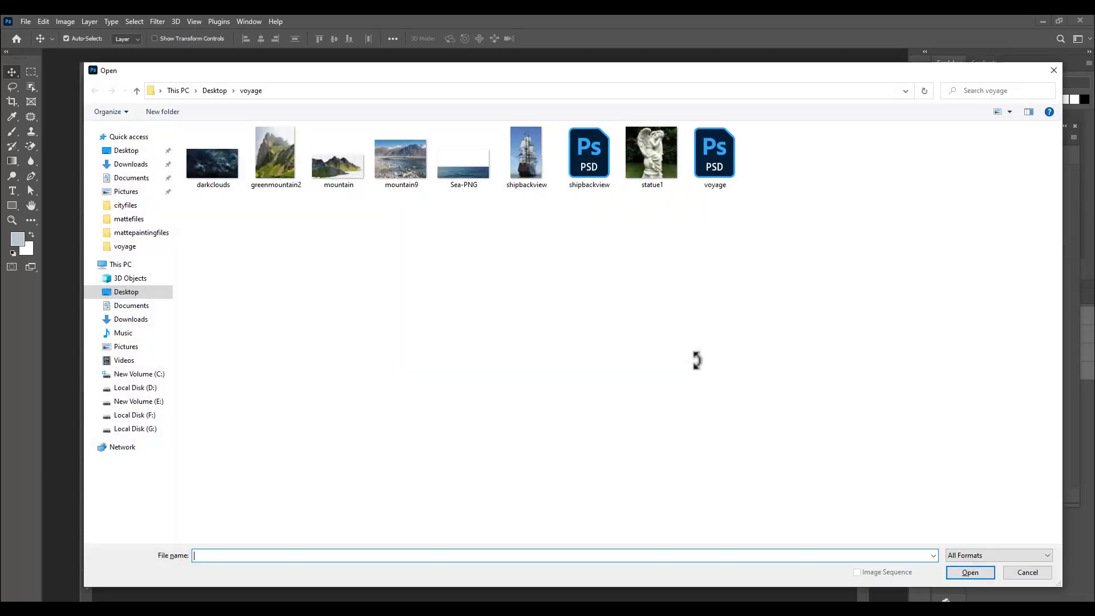
click(326, 167)
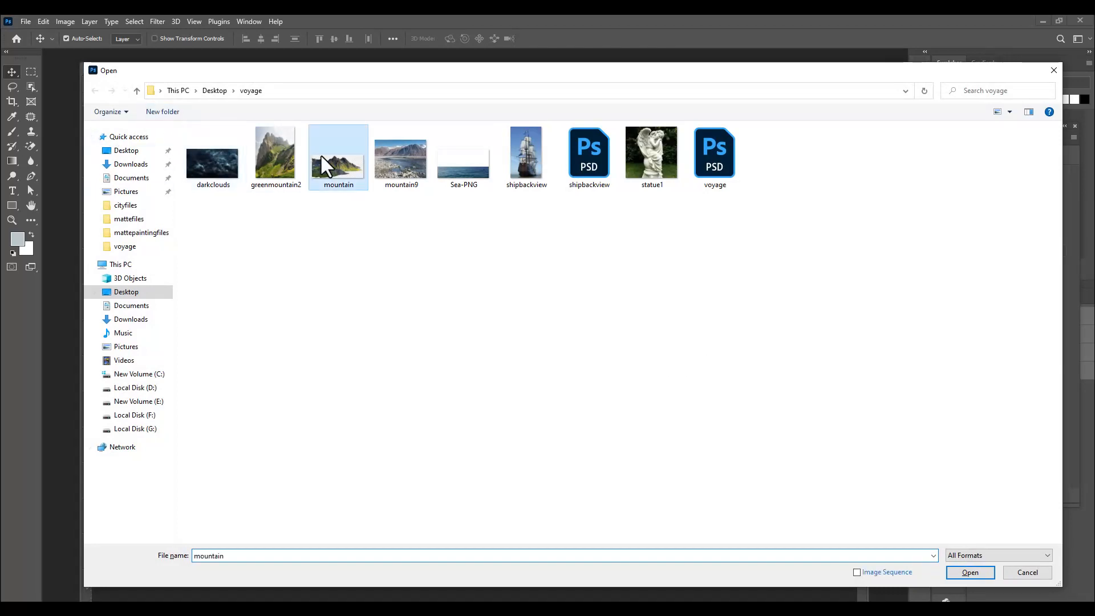
click(959, 573)
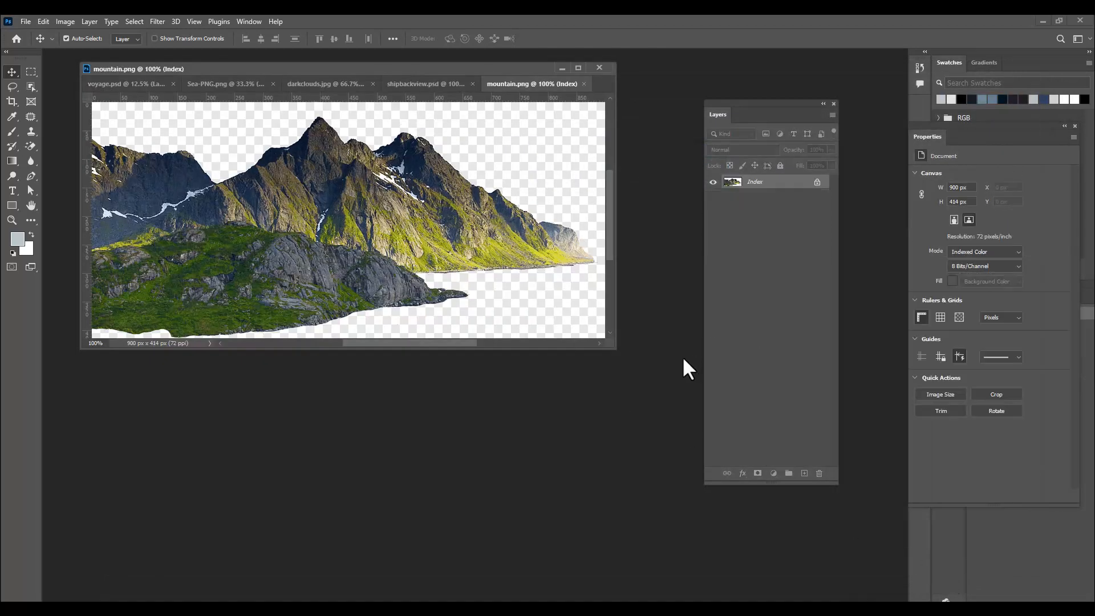
Step: Enlarge the mountain.png document window and arrange it beside the floating layer list so the image is unobstructed
drag(616, 349, 720, 558)
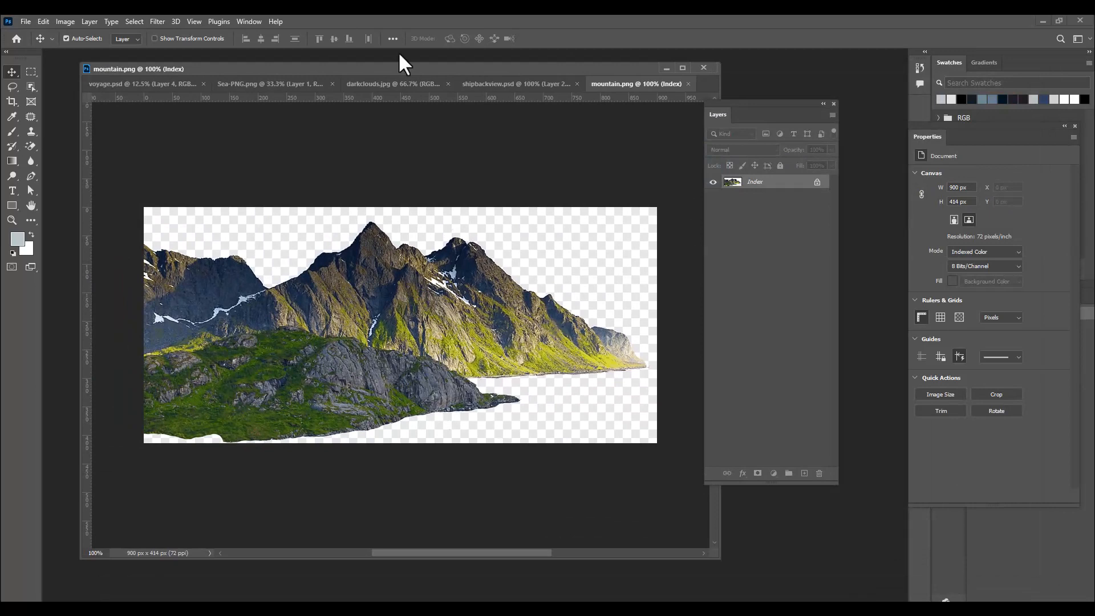
drag(447, 71, 462, 71)
drag(730, 106, 754, 130)
drag(627, 69, 602, 73)
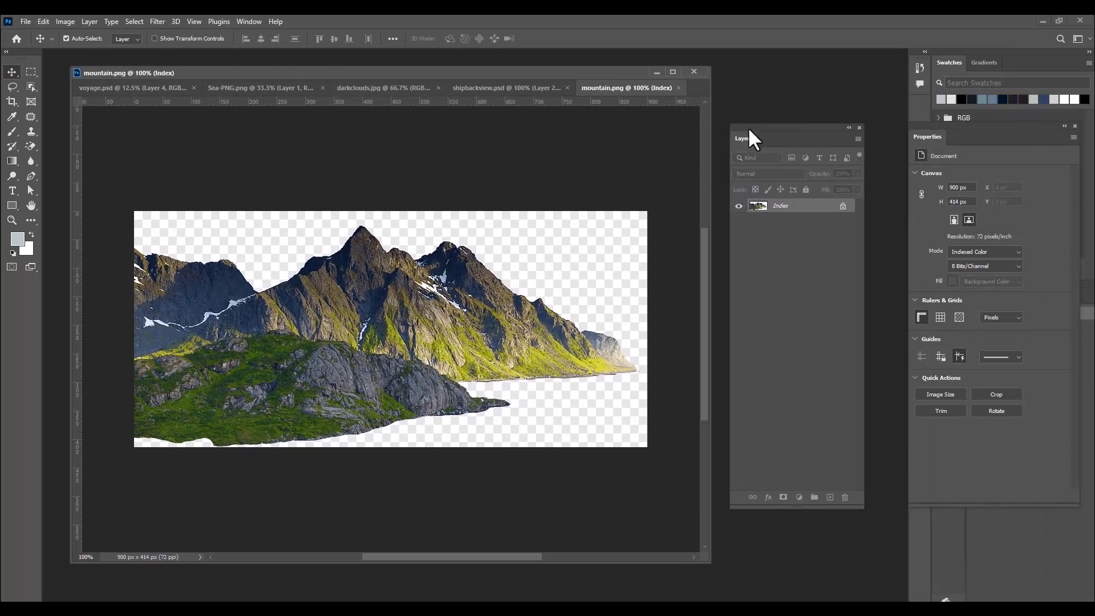
drag(748, 126, 730, 130)
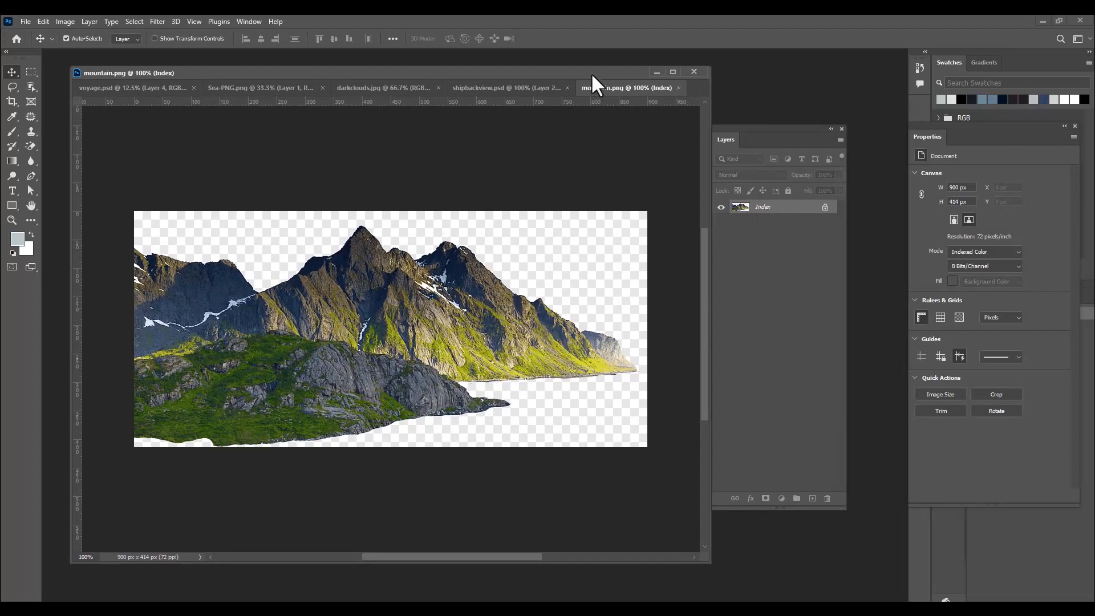
drag(591, 73, 608, 72)
drag(750, 130, 782, 128)
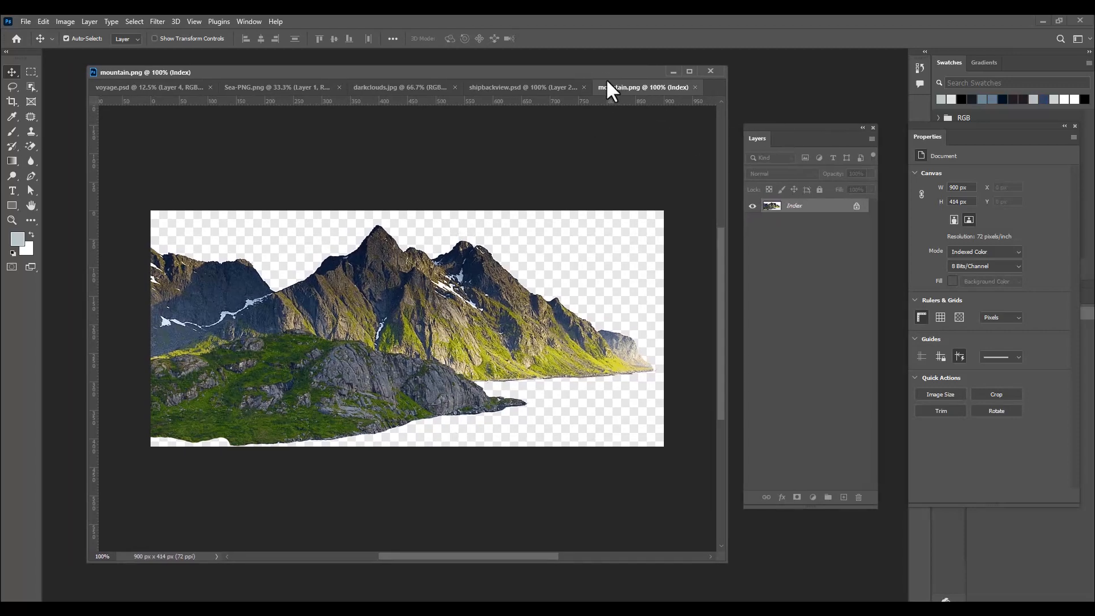
drag(607, 82, 619, 87)
Step: Convert mountain.png to RGB Color mode
click(69, 21)
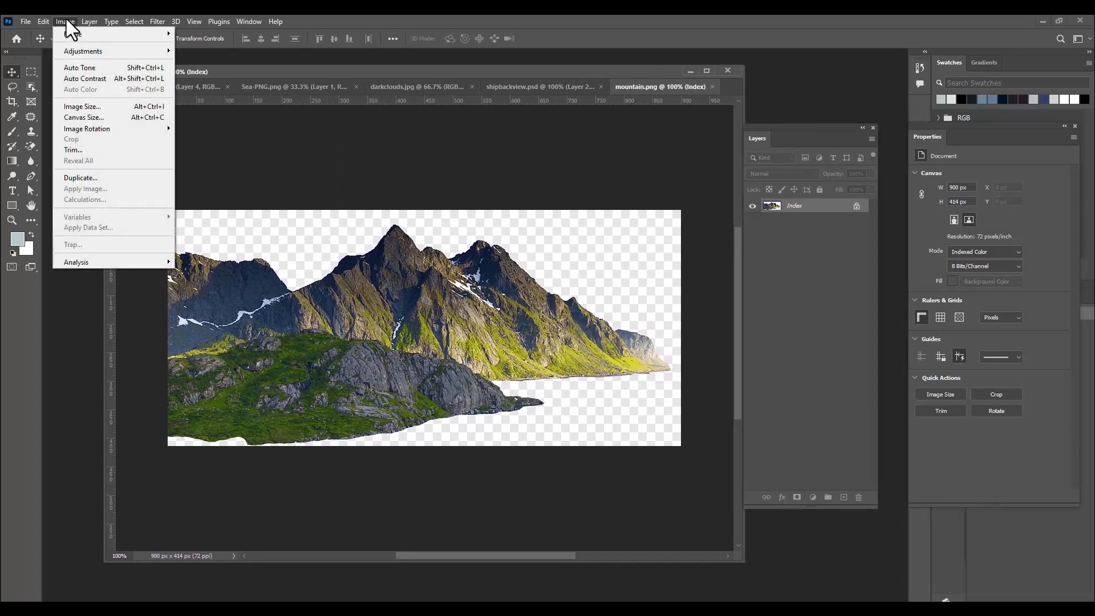
mouse_move(94, 37)
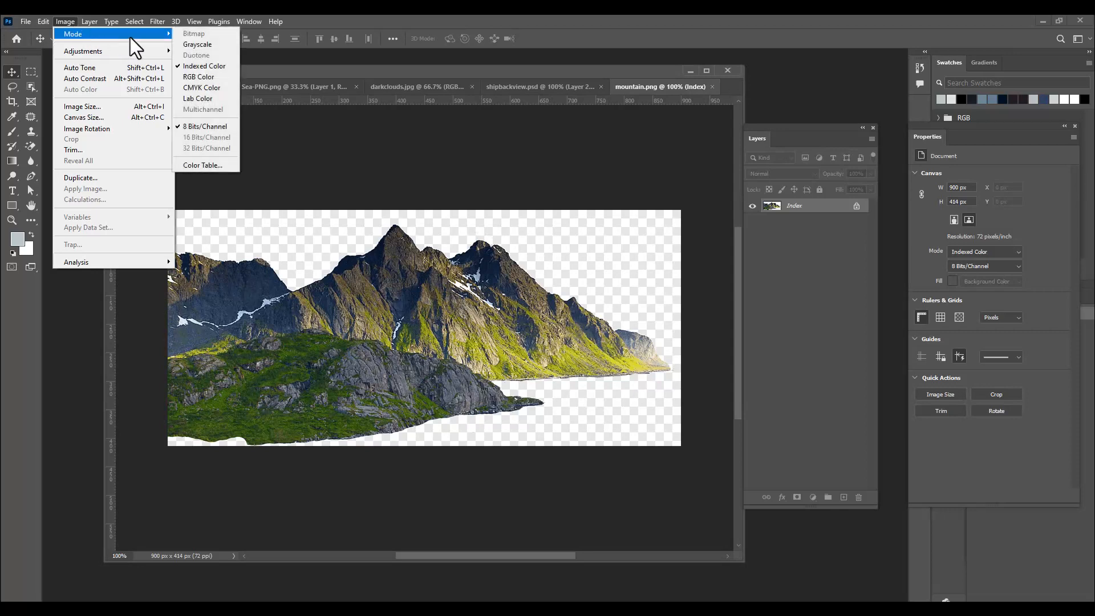
click(210, 81)
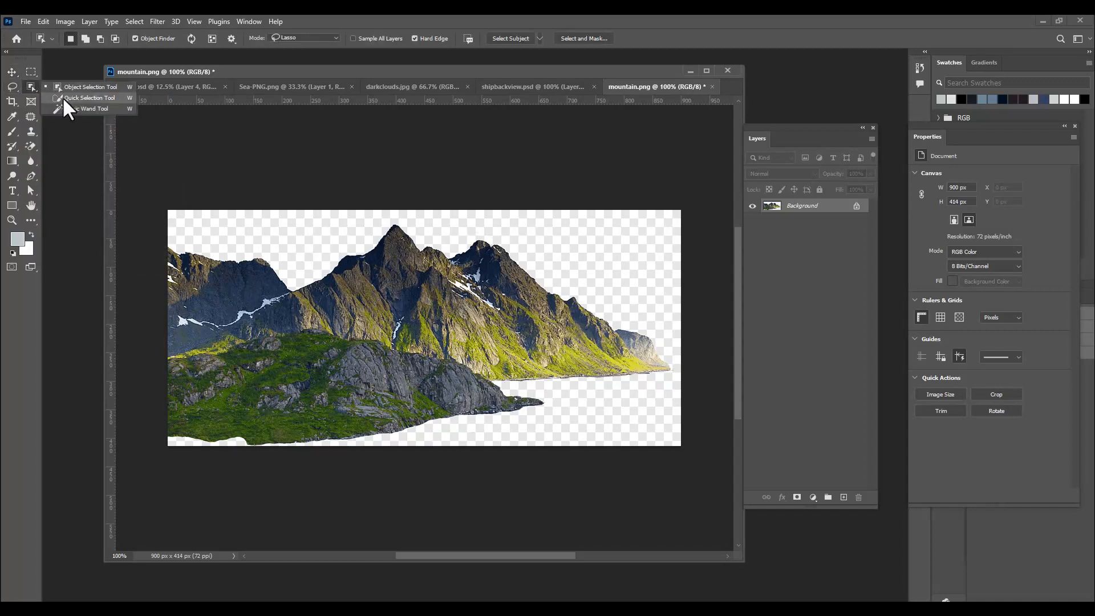
Step: Select all the mountain land in mountain.png with the Quick Selection tool and bring it into voyage.psd at the horizon
click(64, 98)
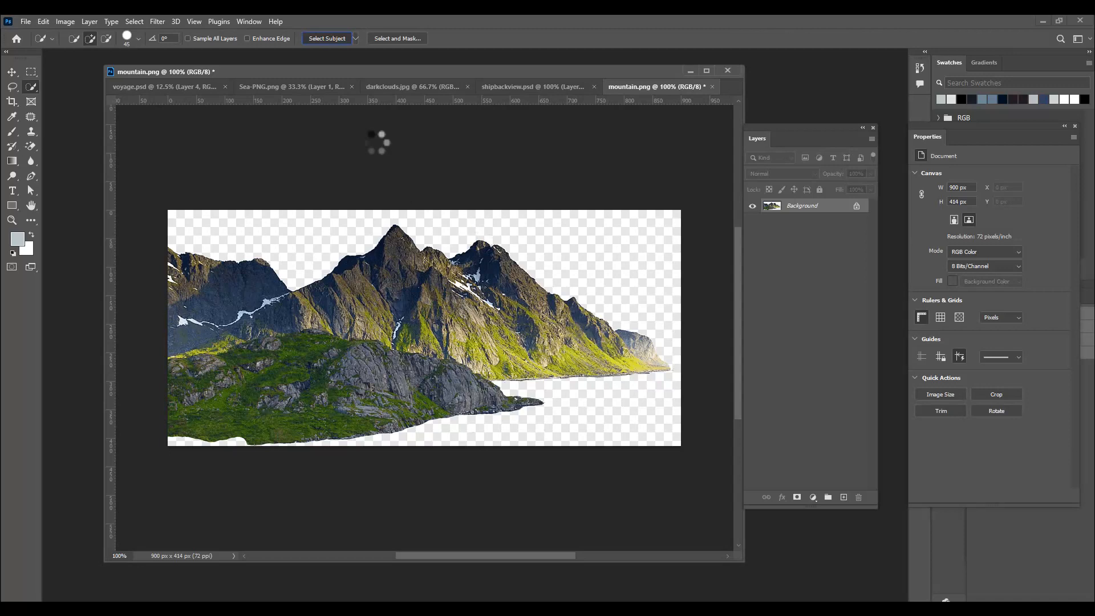
mouse_move(280, 372)
mouse_down()
mouse_move(437, 385)
mouse_move(256, 405)
mouse_move(176, 381)
mouse_move(183, 320)
mouse_move(635, 310)
mouse_up()
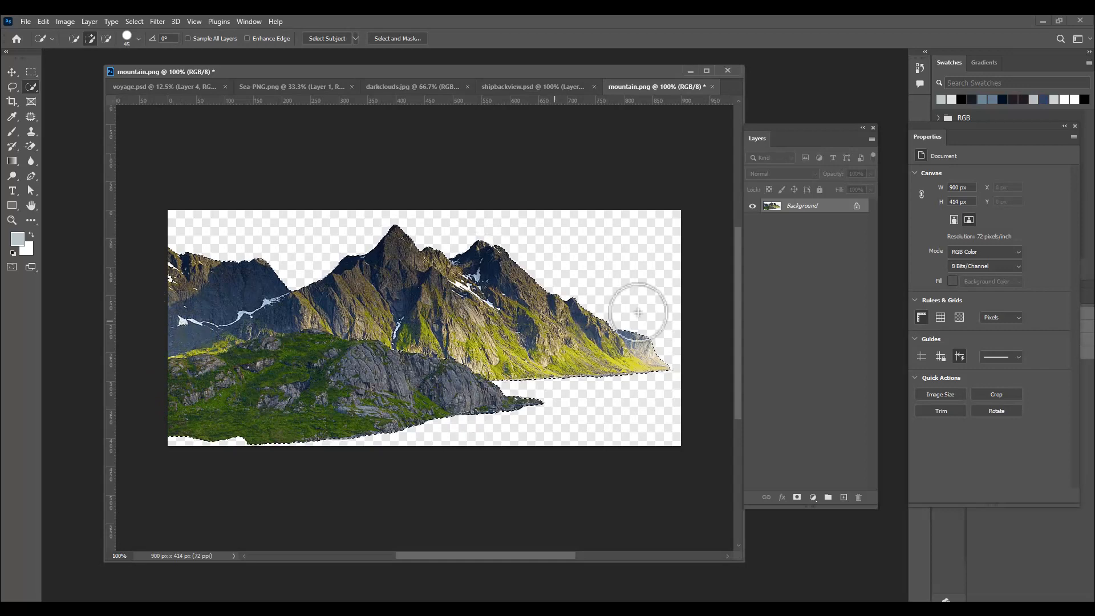
click(12, 71)
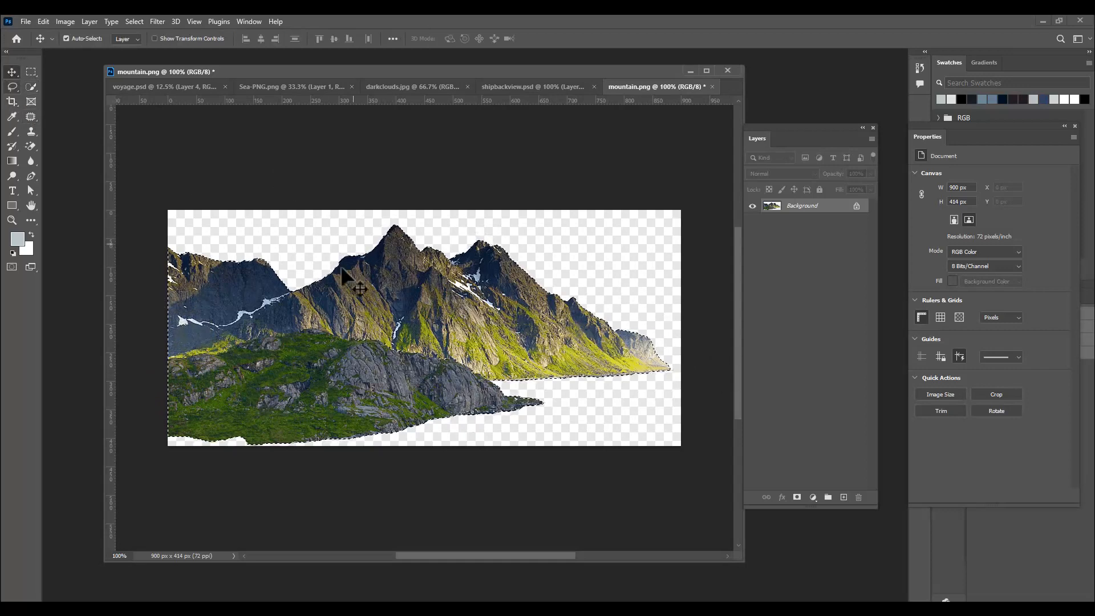
drag(379, 282, 424, 333)
Step: Scale the mountains to about 1833 by 806 px and position them on the left part of the horizon
key(ctrl+t)
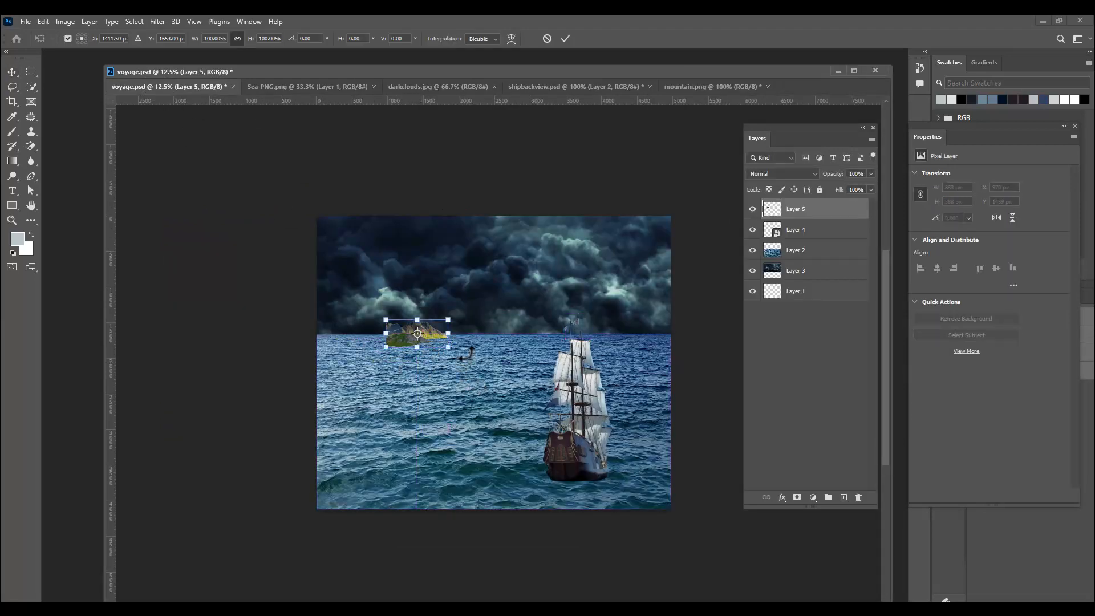
mouse_move(448, 320)
mouse_down()
mouse_move(482, 305)
mouse_move(463, 323)
mouse_up()
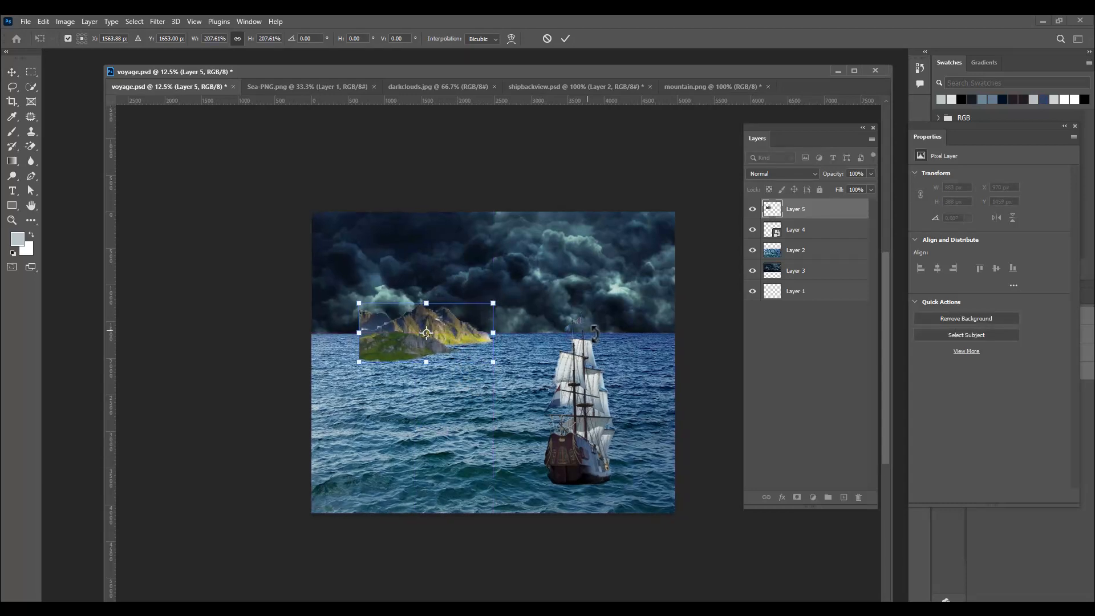
key(ctrl+plus)
key(ctrl+plus)
key(ctrl+plus)
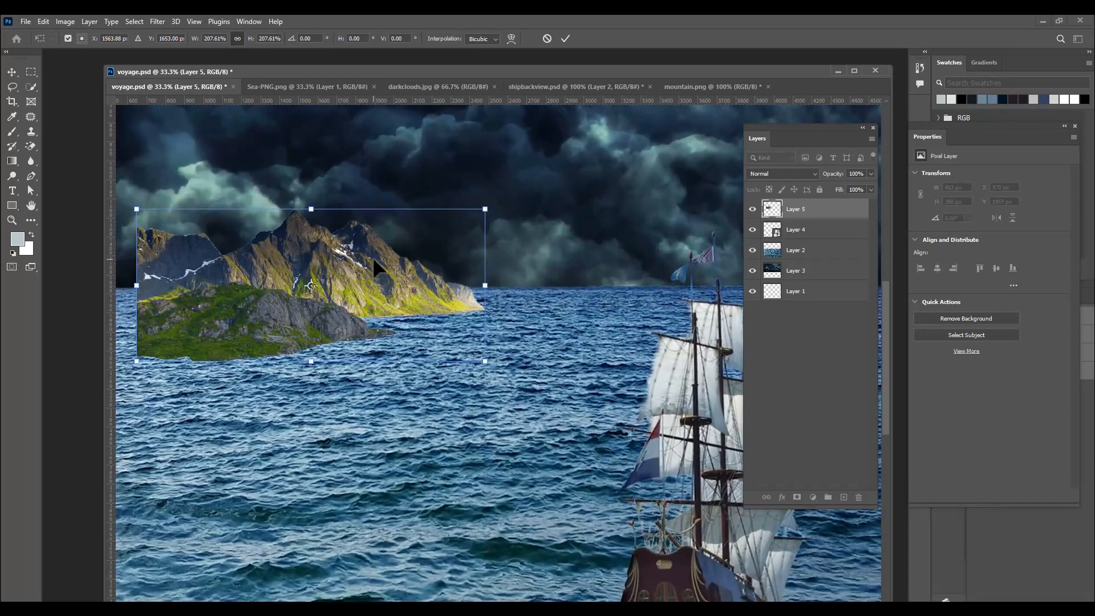
drag(373, 261, 413, 273)
key(Return)
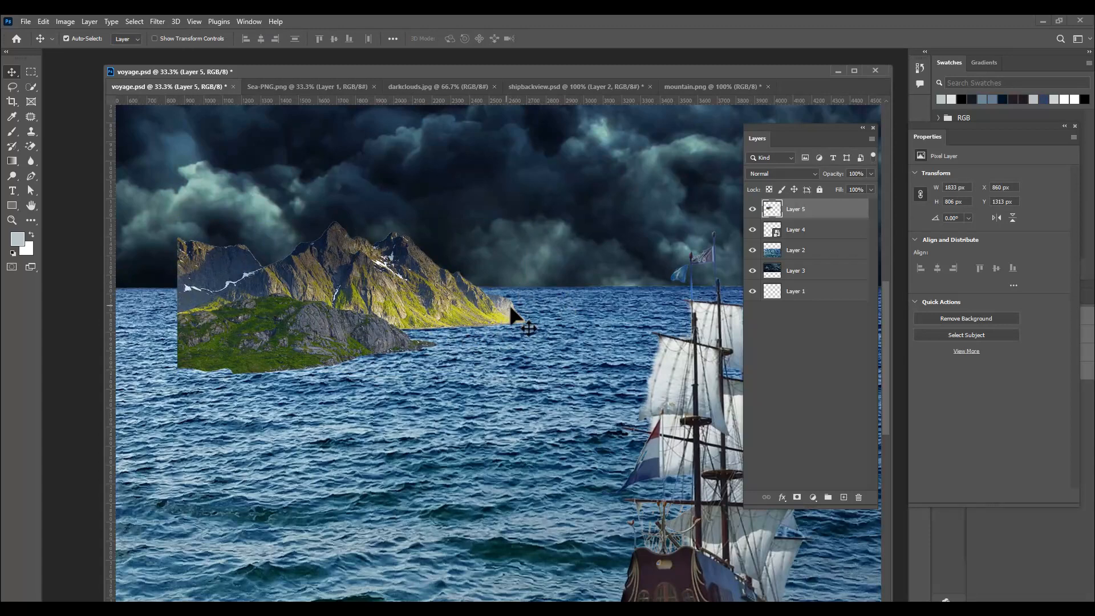
Step: Enlarge the mountains to about 2907 by 1278 px and place them so their right tip overlaps the ship's sails
drag(352, 231, 372, 264)
key(ctrl+t)
drag(547, 251, 649, 209)
drag(454, 284, 468, 288)
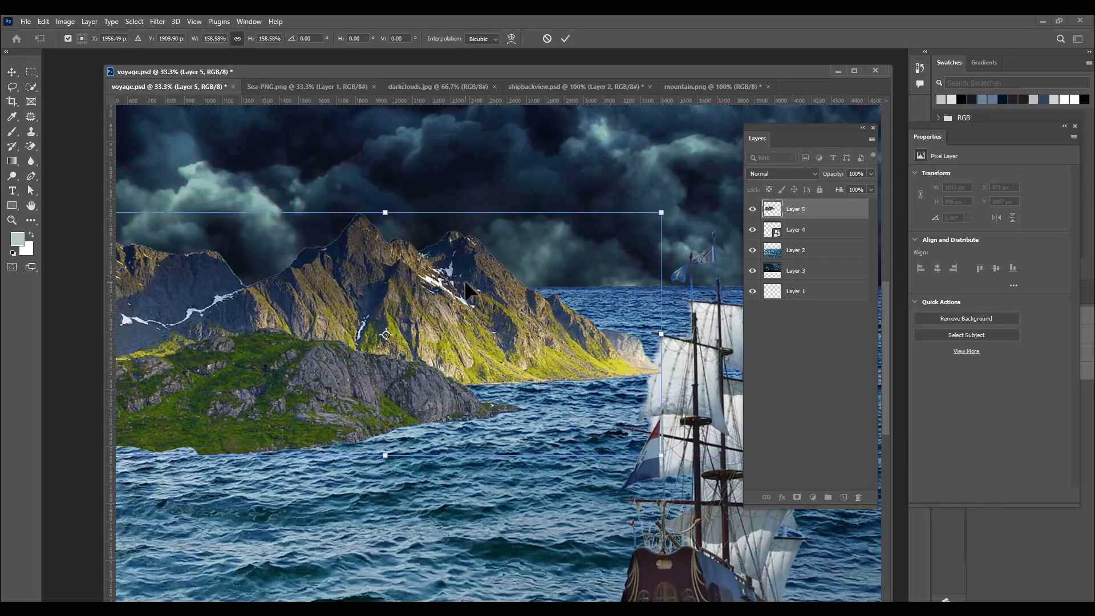
key(Return)
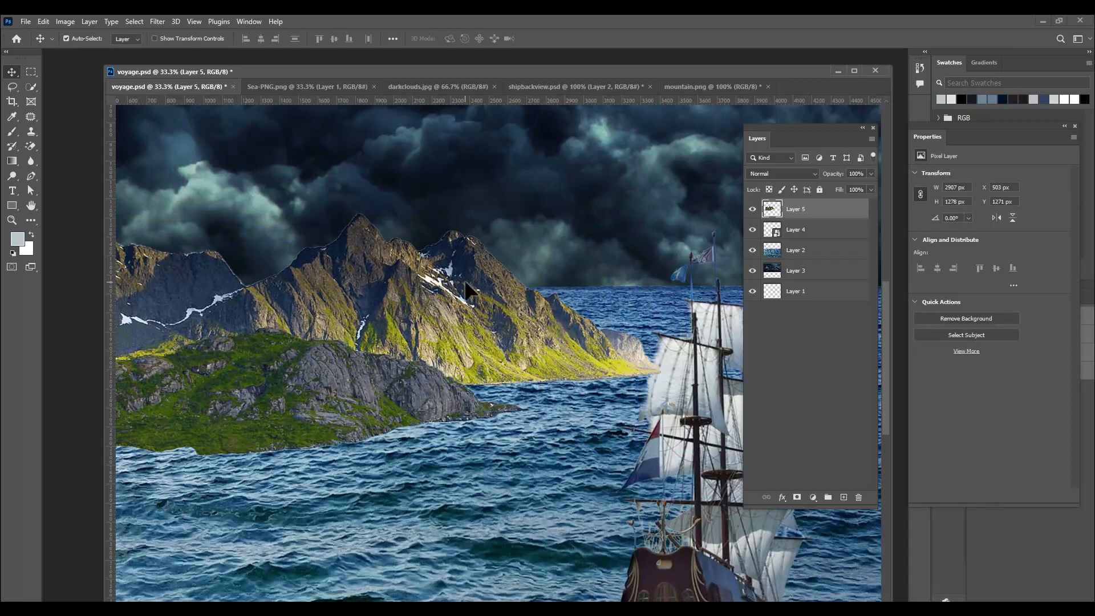
drag(444, 280, 461, 280)
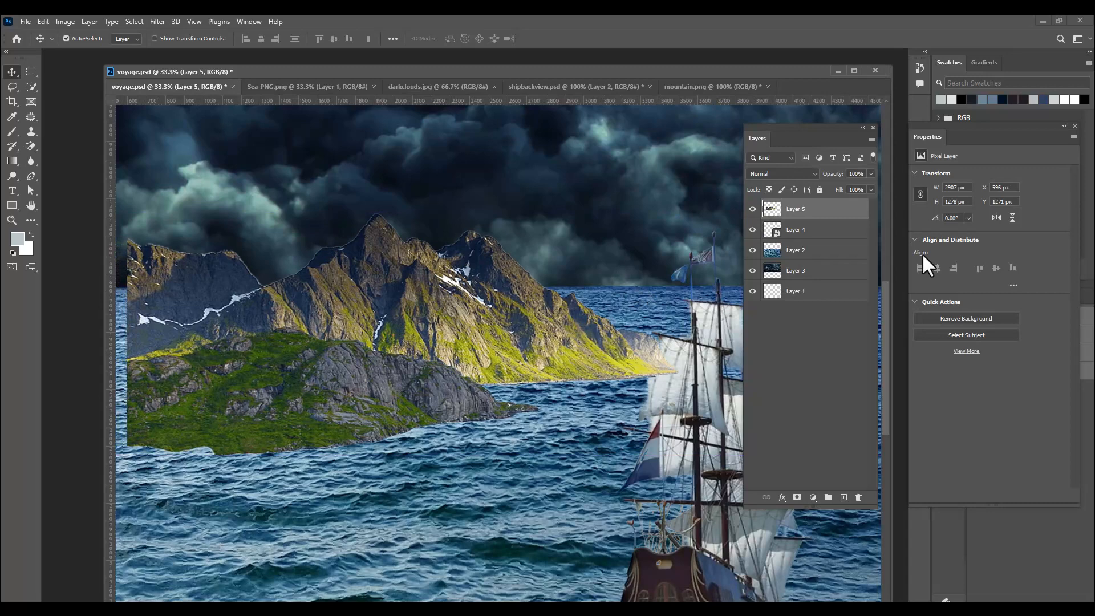
Step: Trim the fringe around the mountains by loading the layer's outline as a selection, contracting it, inverting it and deleting the edge pixels
ctrl+click(772, 210)
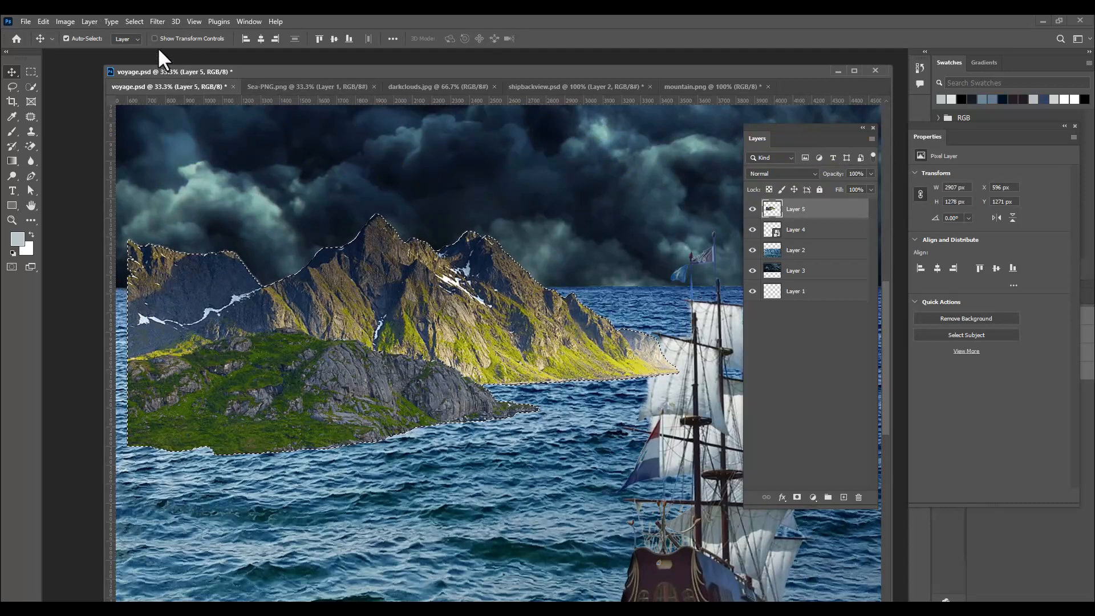
click(134, 21)
mouse_move(176, 197)
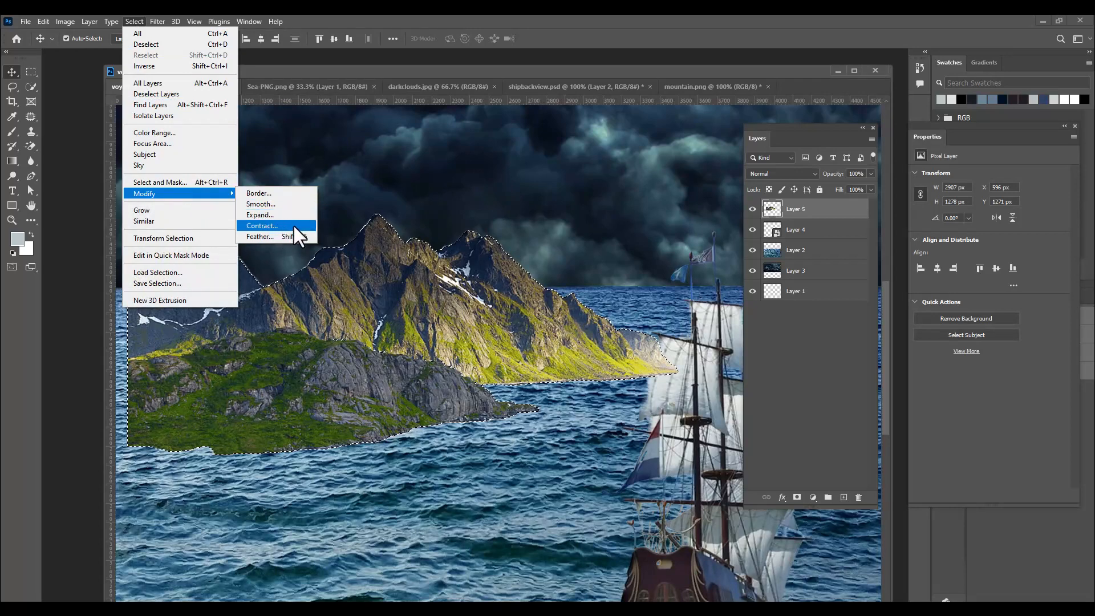
click(262, 226)
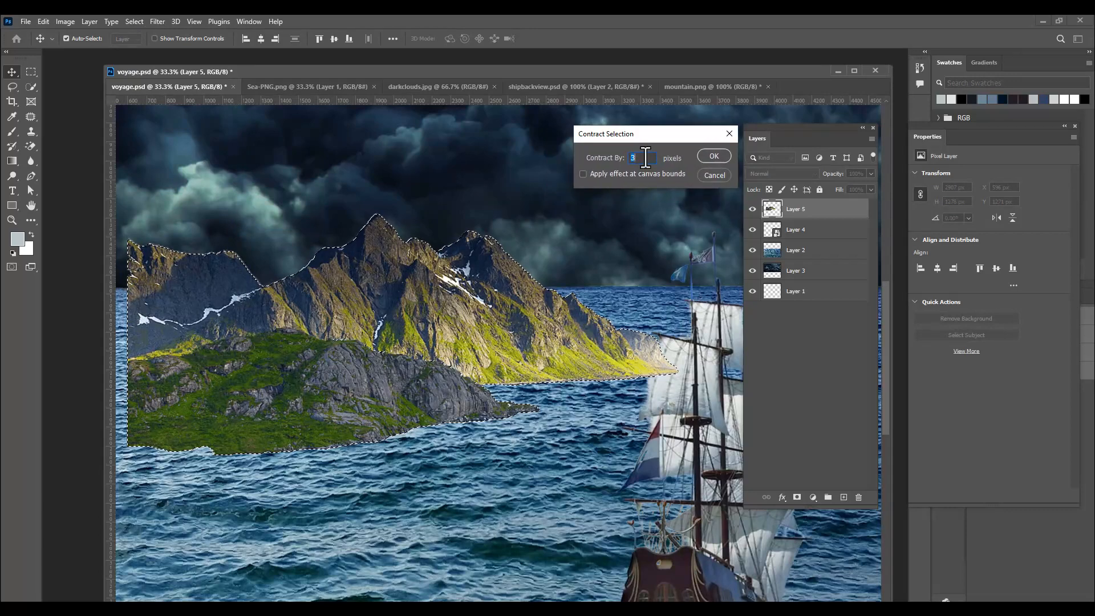
drag(638, 133, 584, 160)
click(688, 158)
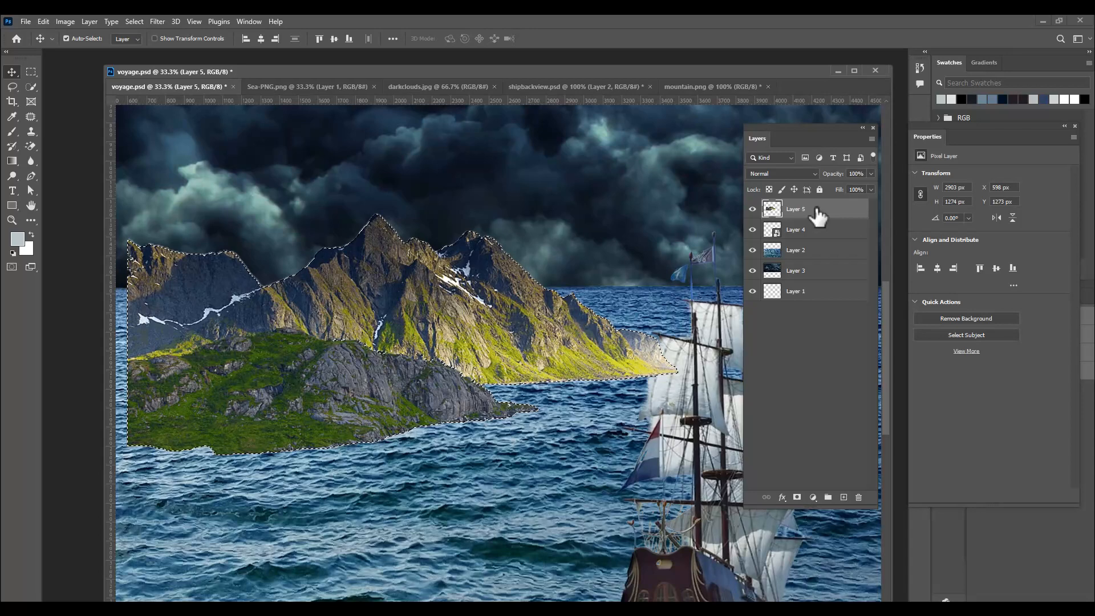
key(ctrl)
key(ctrl+shift+i)
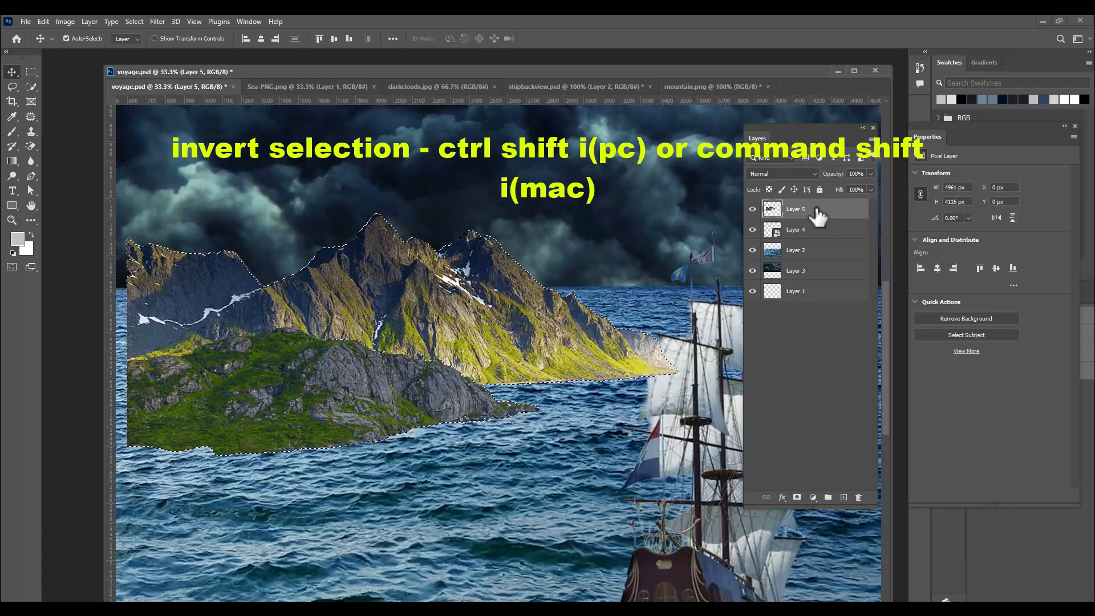
key(ctrl+d)
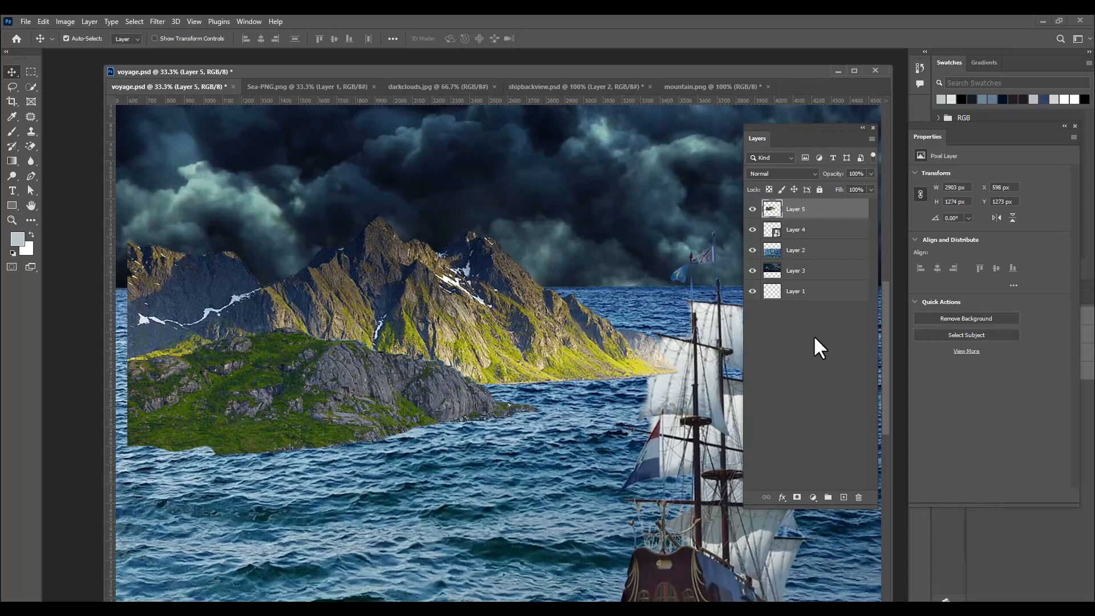
Step: Rename the sailing ship's layer to ship and the mountains' layer to mountain
click(752, 230)
click(752, 230)
double_click(801, 228)
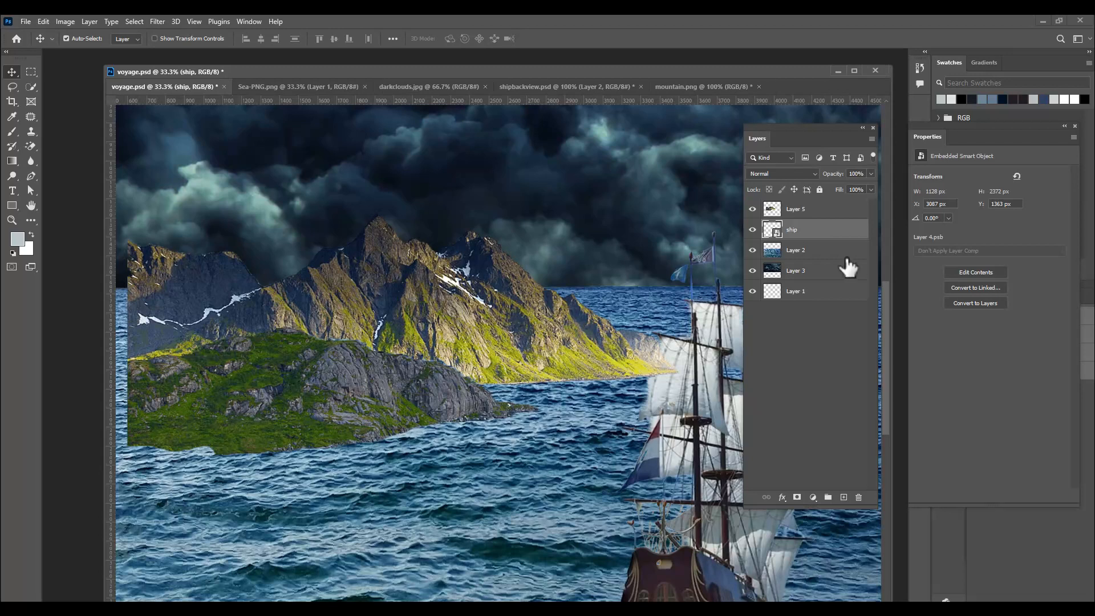
double_click(798, 209)
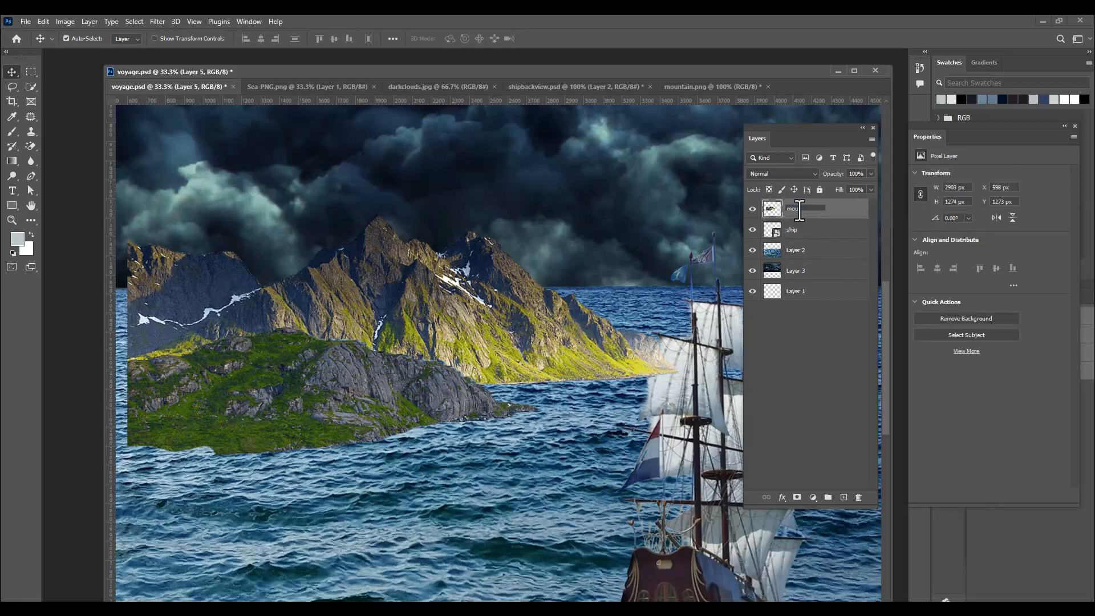
text(mountain)
key(Return)
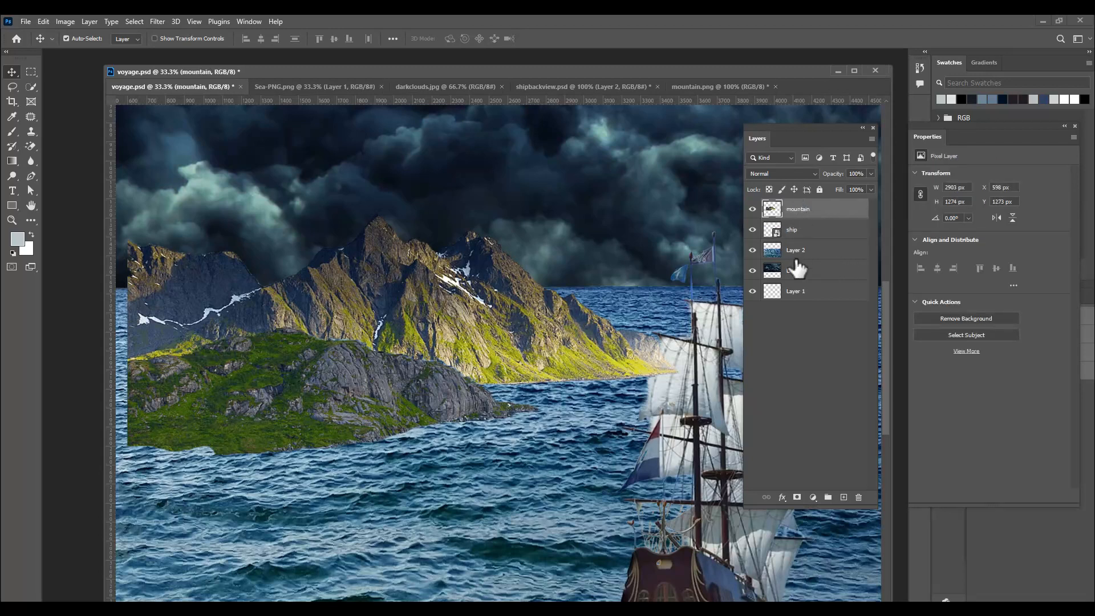
Step: Rename the dark clouds layer to sky and the water layer to sea
double_click(796, 271)
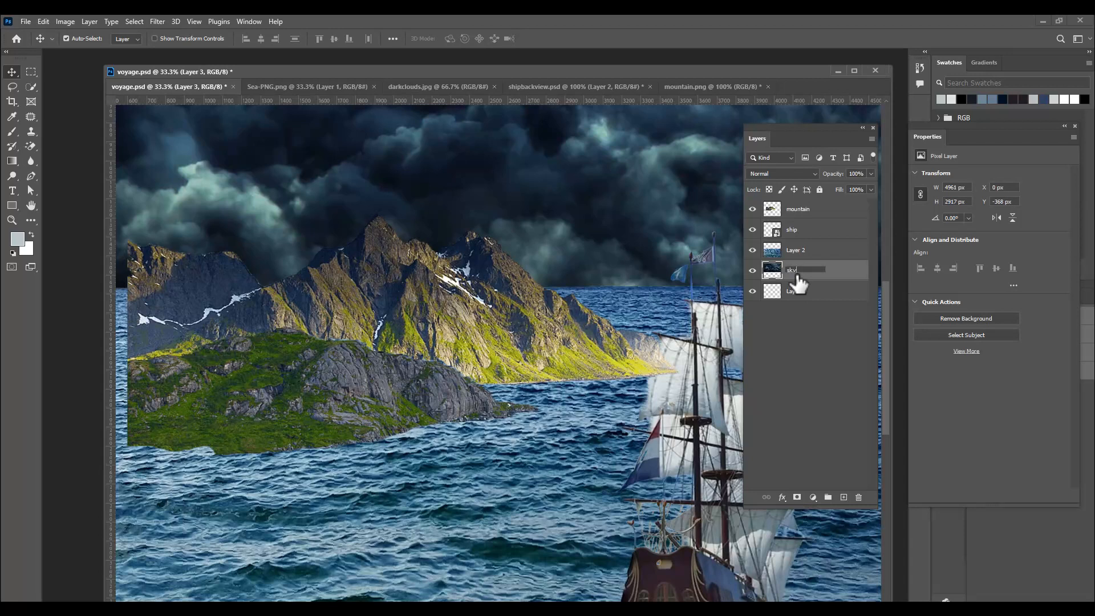
click(790, 293)
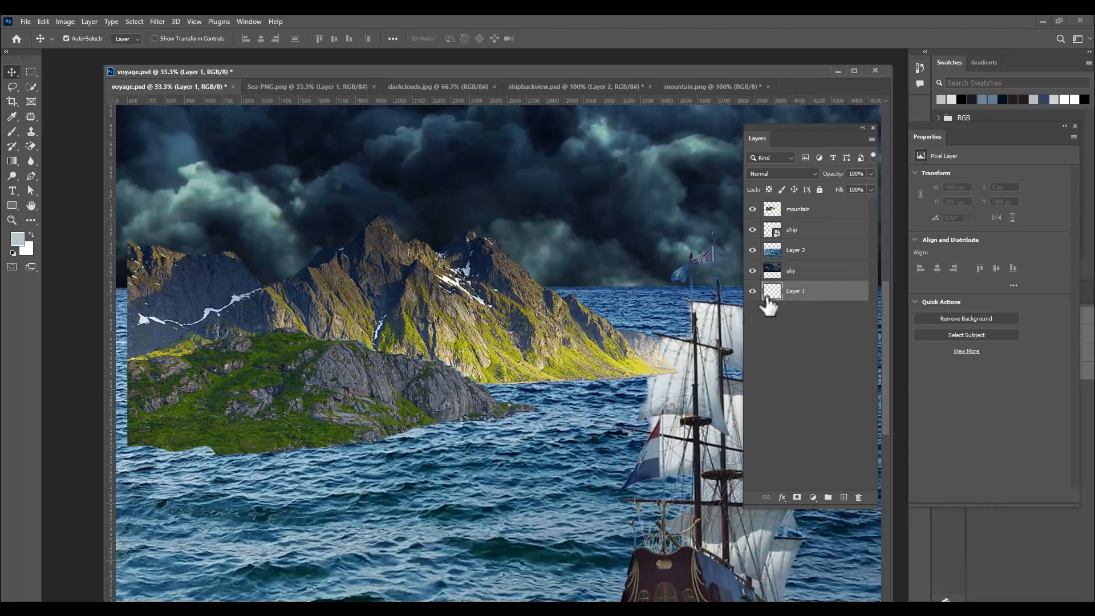
double_click(803, 250)
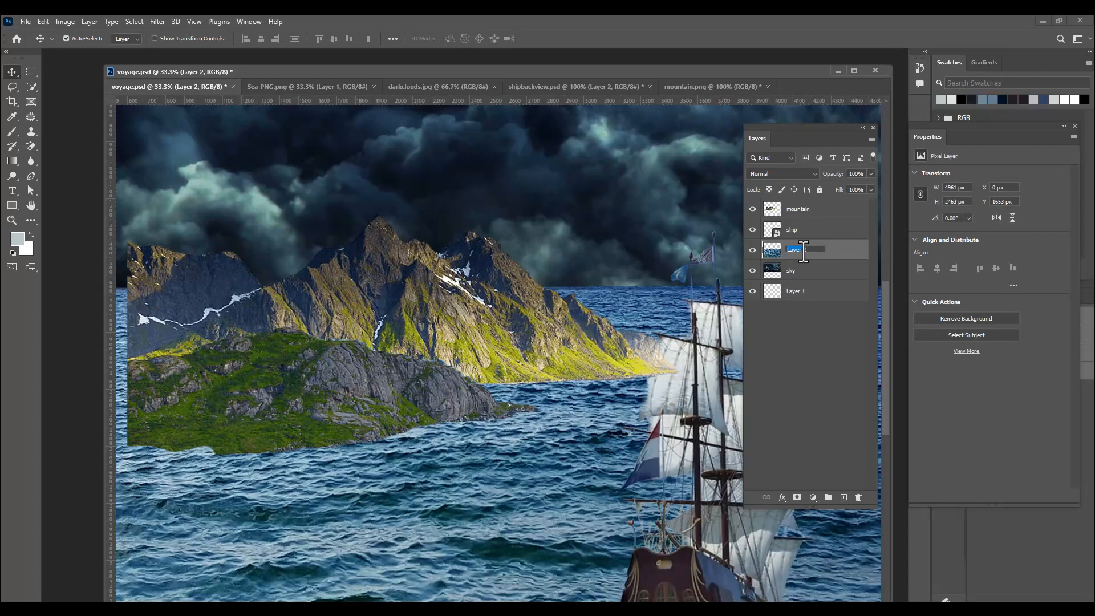
text(sea)
key(Return)
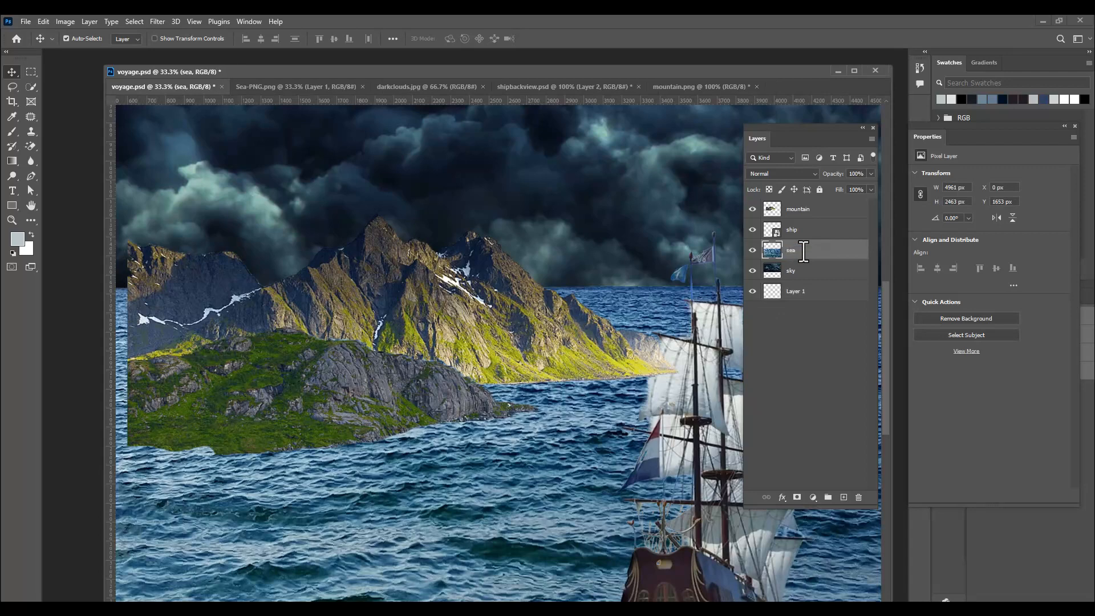
Step: Move the mountain layer up and left to about X 328 px, Y 1016 px, clear of the ship
key(ctrl+minus)
key(ctrl+minus)
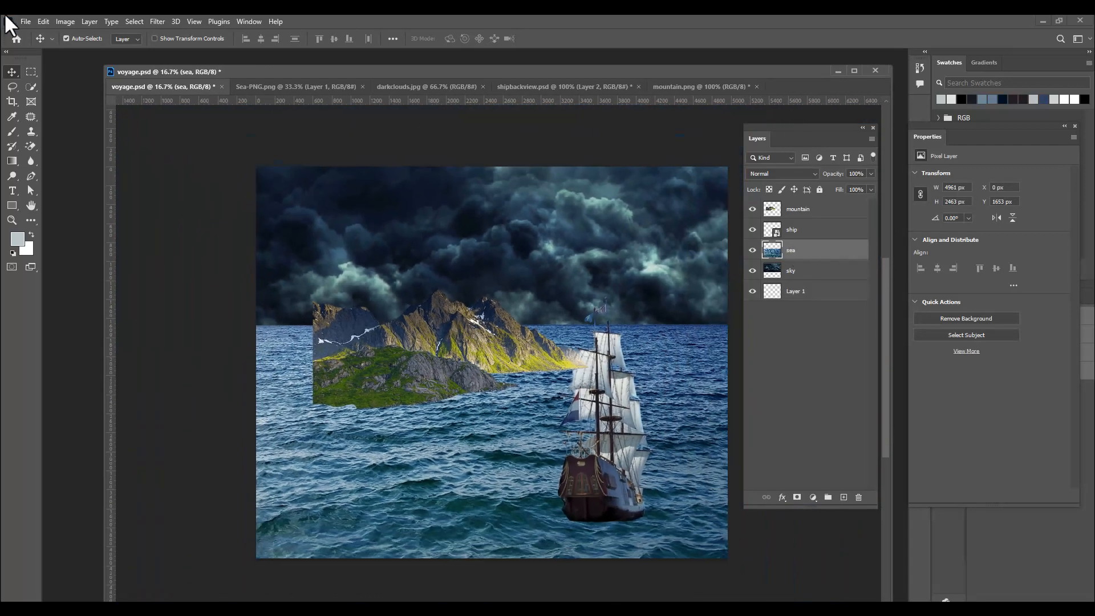
click(844, 211)
drag(492, 352, 466, 324)
Step: Try scaling the mountain pixel layer down to about 22% at the horizon, and undo the scaling
key(ctrl+t)
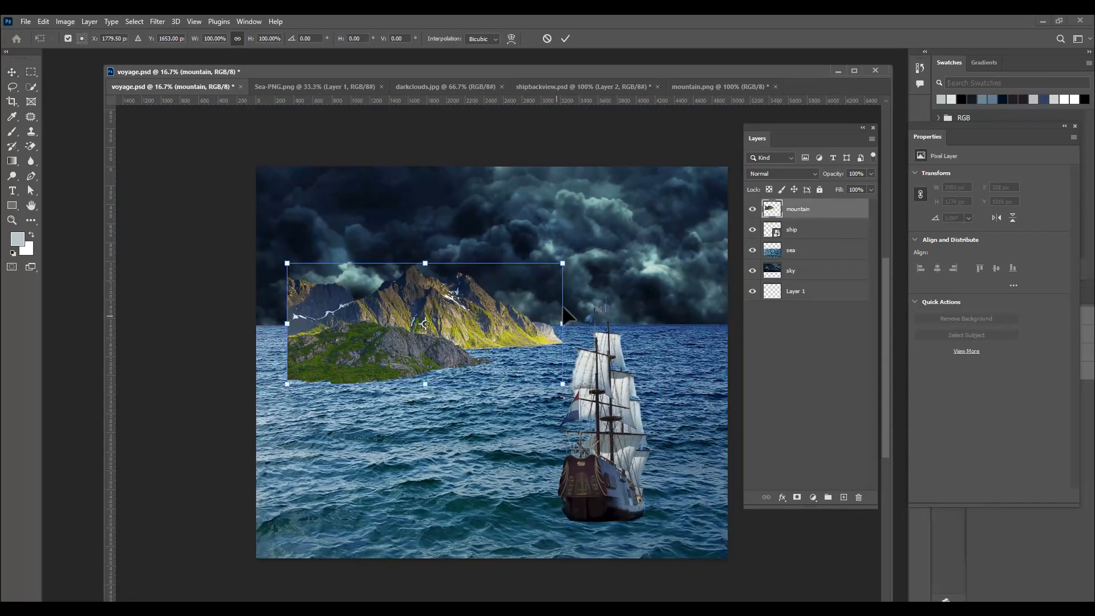
drag(566, 261, 517, 305)
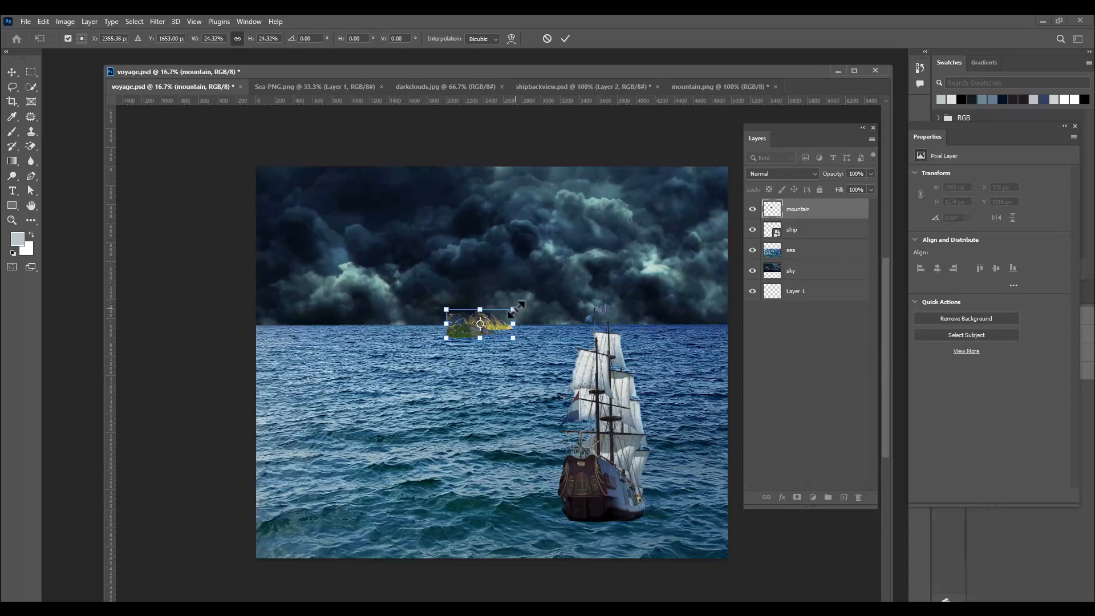
drag(515, 308, 512, 310)
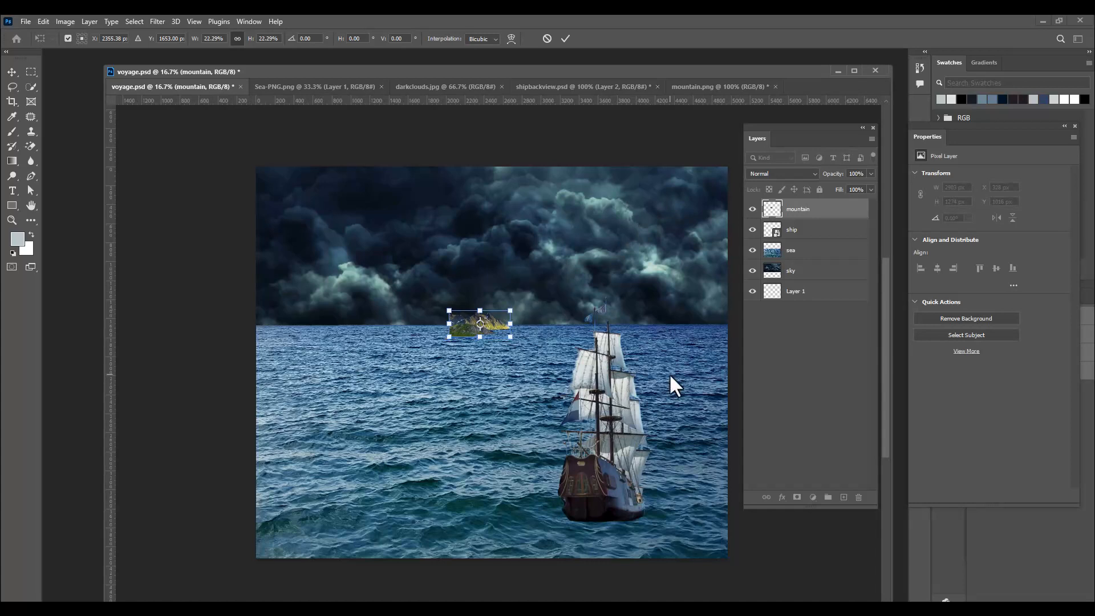
key(Return)
key(ctrl+z)
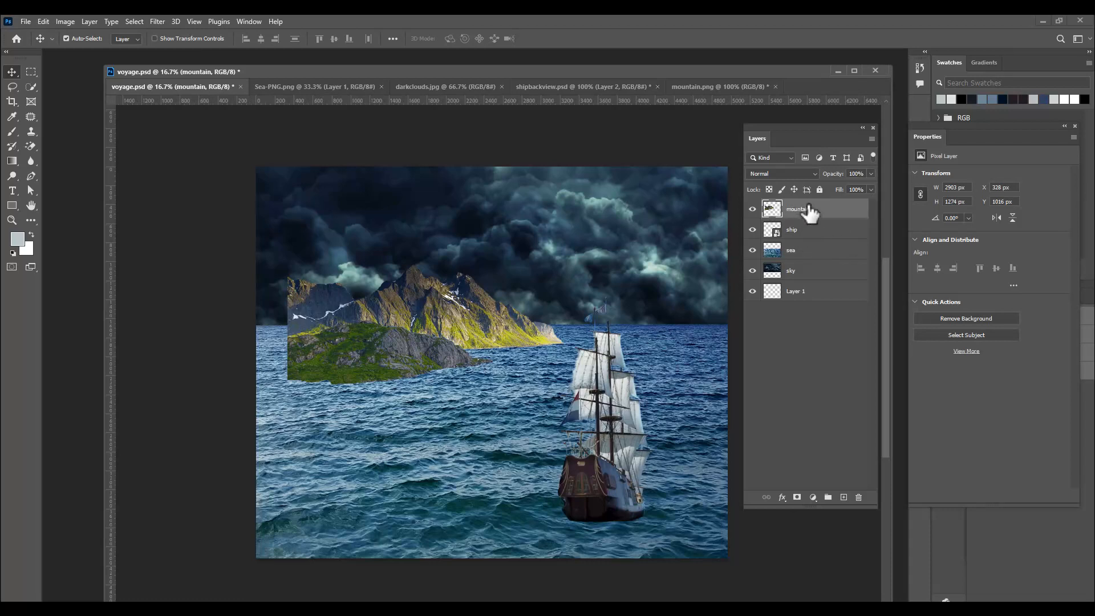
Step: Convert the mountain layer to a Smart Object and shift the mountains slightly right, closer to the ship
right_click(820, 211)
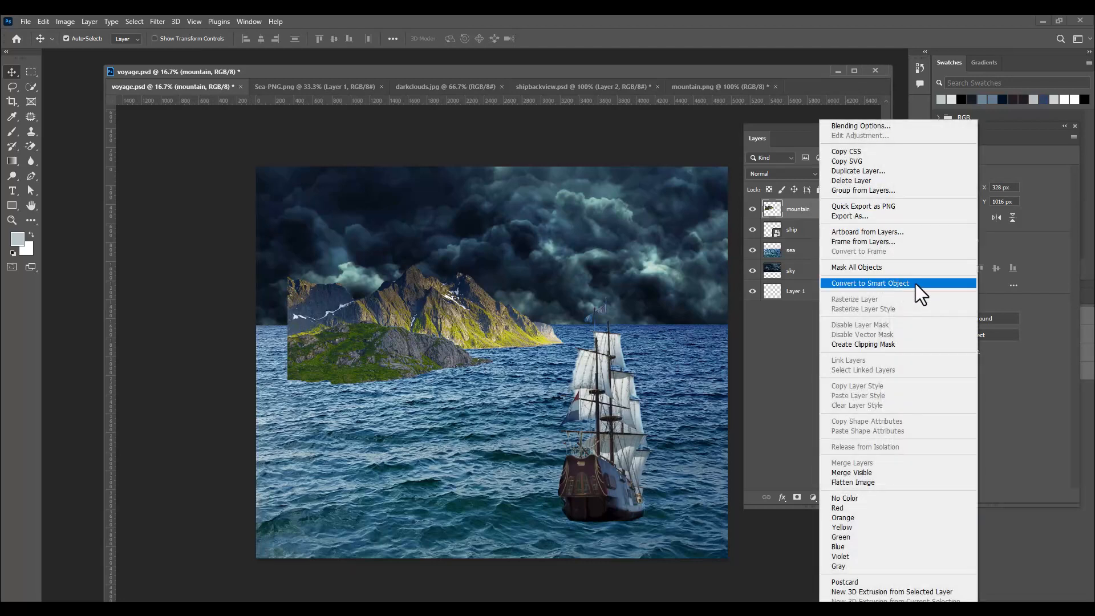
click(914, 283)
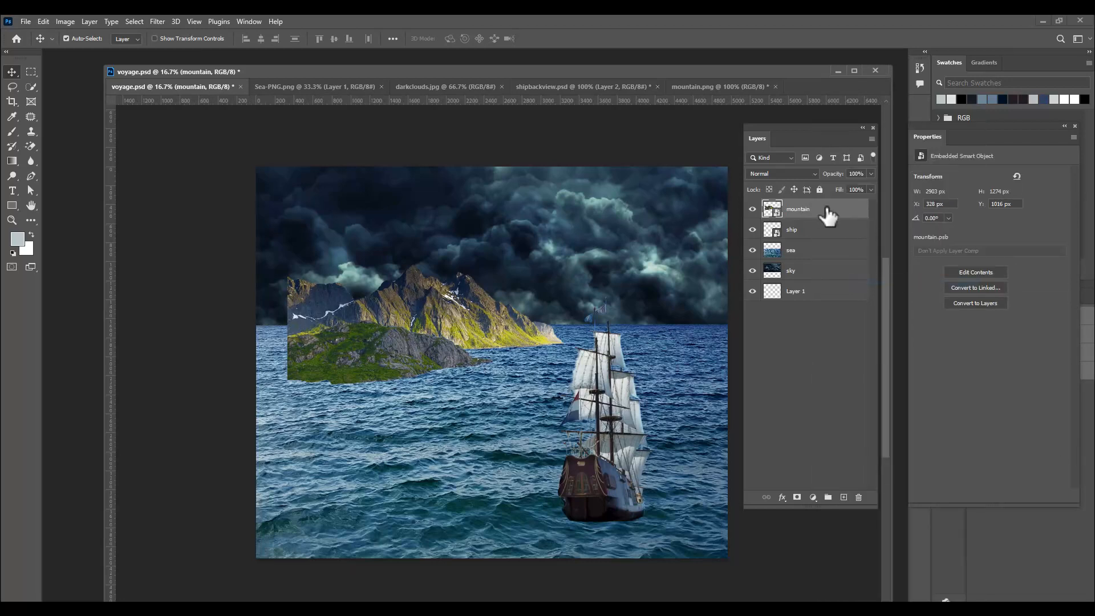
drag(456, 308, 477, 307)
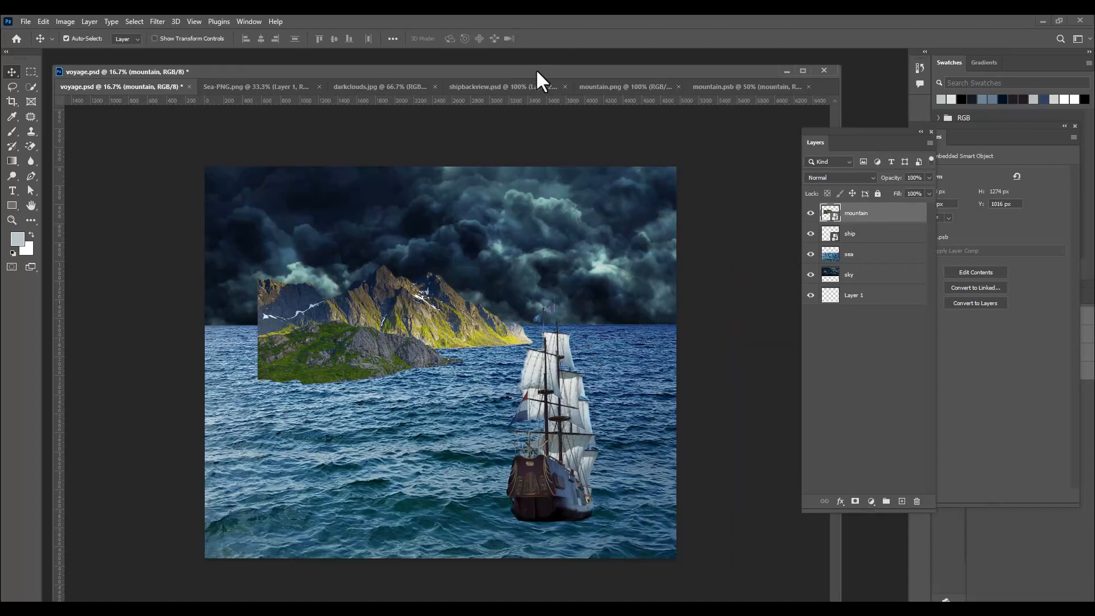
drag(536, 72, 552, 71)
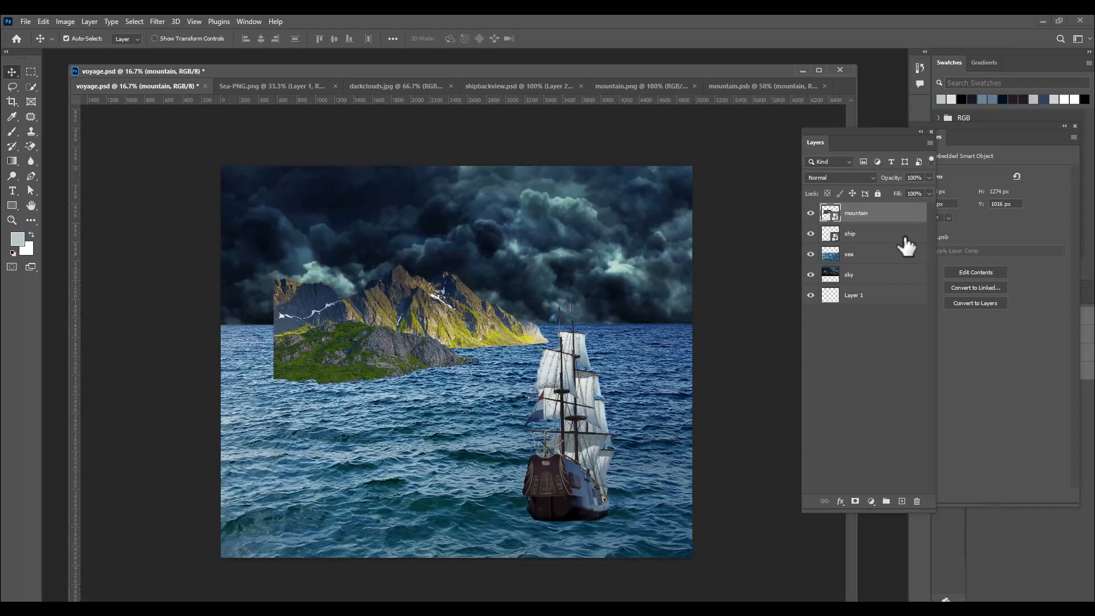
Step: Scale the mountain Smart Object to about 23% and place it as a small distant island on the horizon, left of the ship
key(ctrl+t)
drag(549, 263, 448, 320)
drag(436, 319, 441, 318)
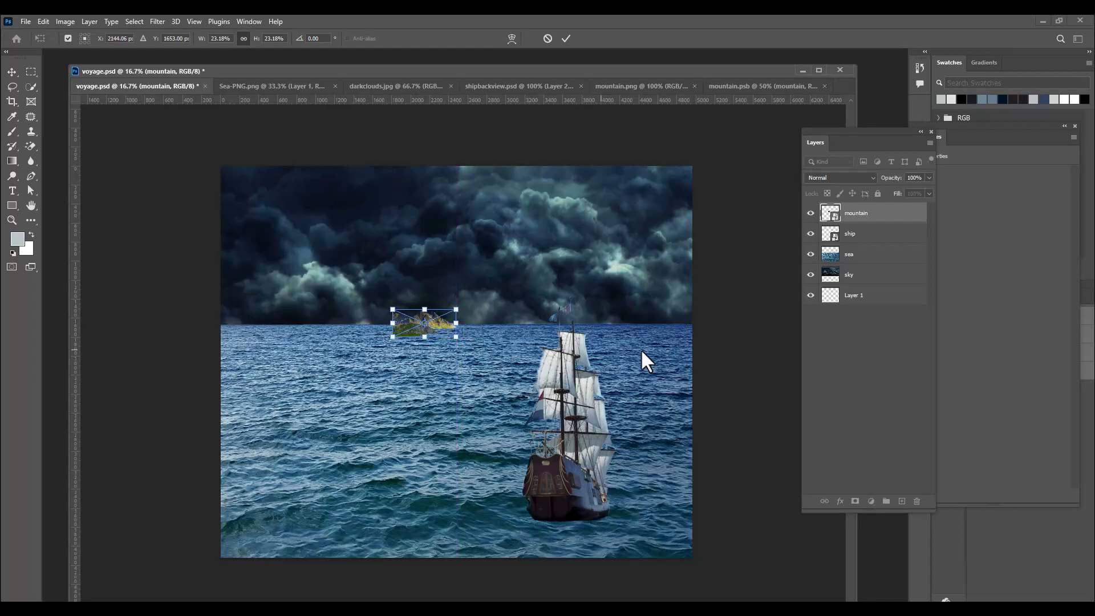
key(Return)
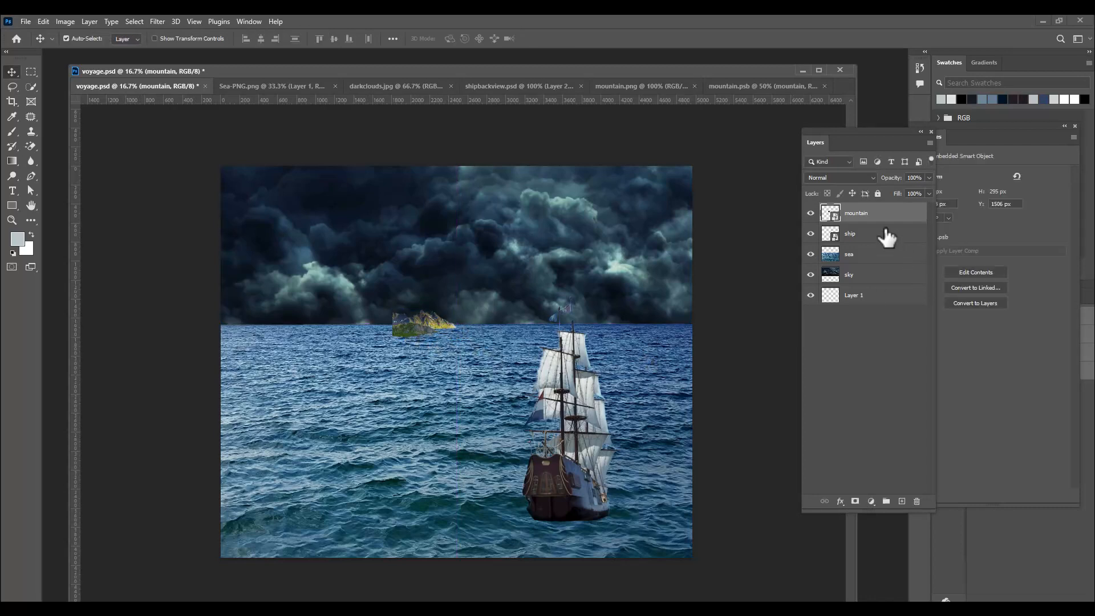
Step: Duplicate the mountain layer, naming the copy secondmountain and the original firstmountain
key(ctrl+j)
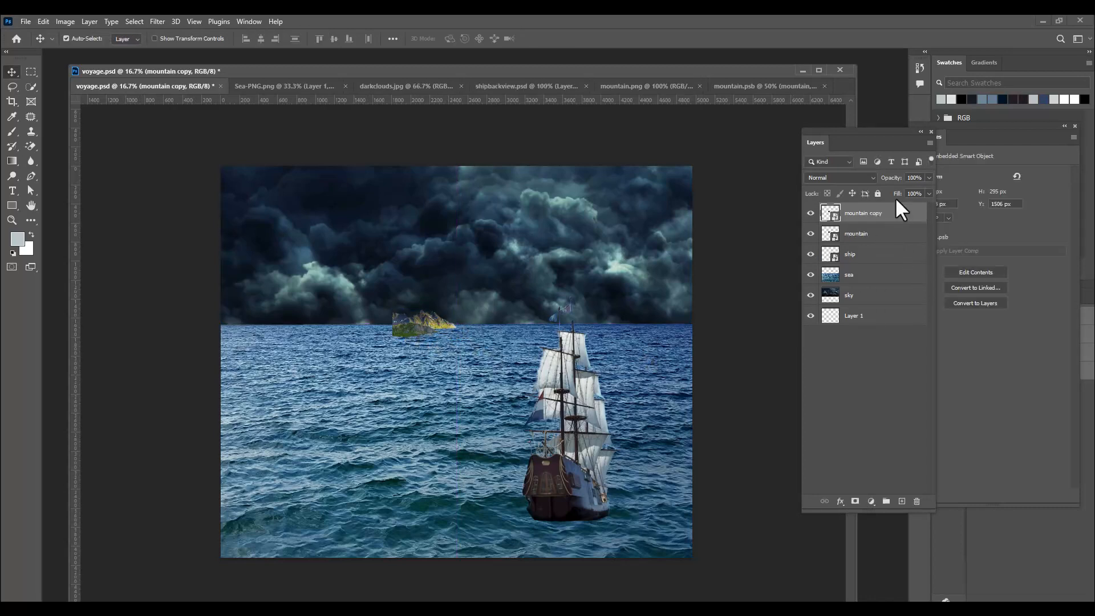
double_click(866, 213)
text(secondmountain)
key(Return)
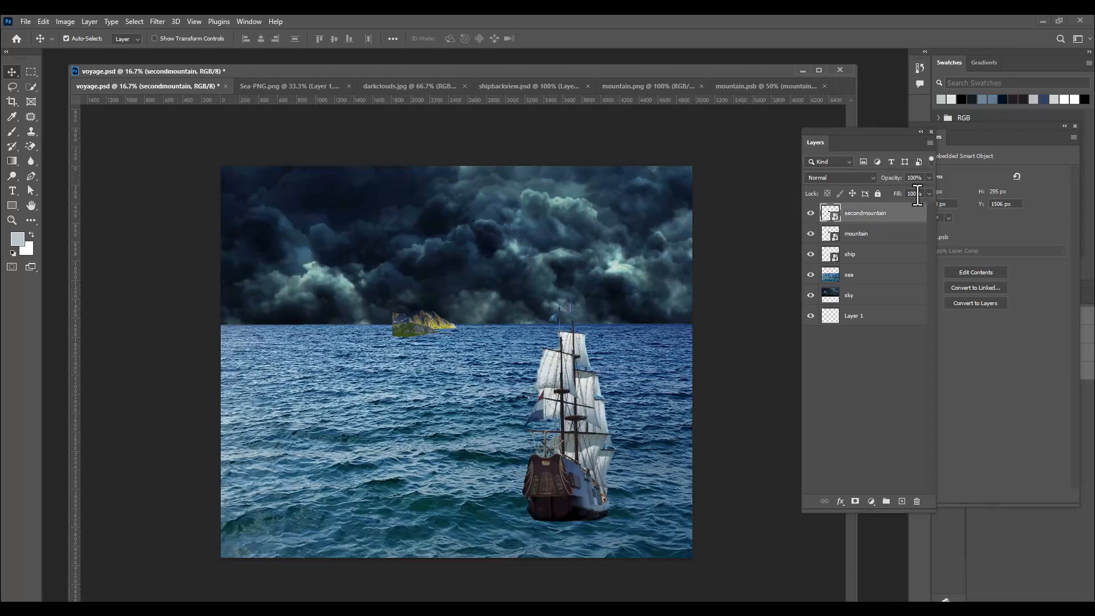
double_click(861, 233)
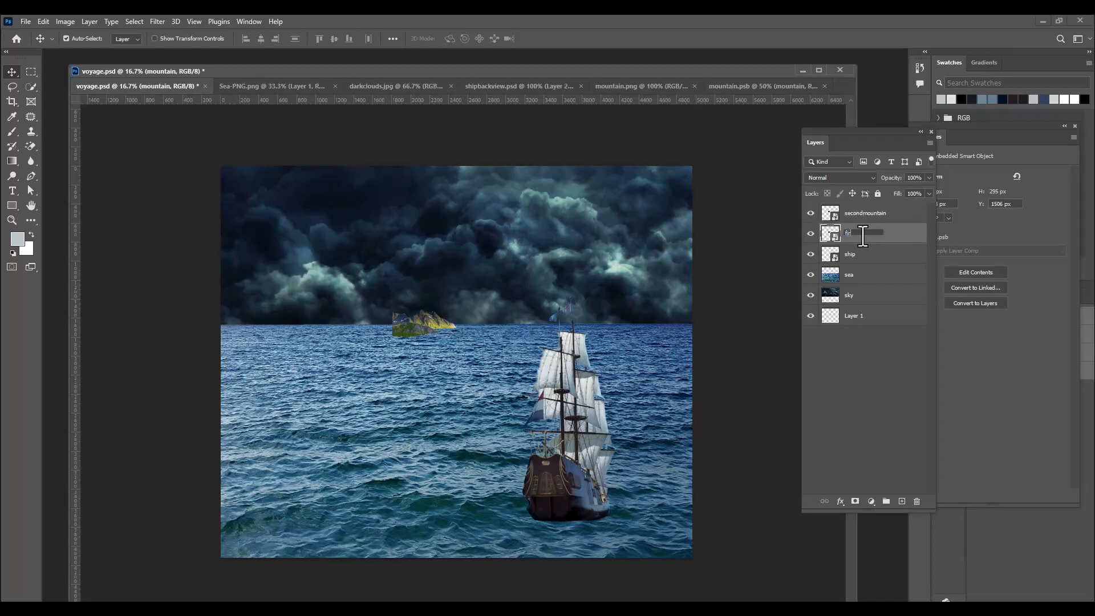
text(firstmountain)
key(Return)
Step: Enlarge secondmountain to about 45% and place it to the left of firstmountain, overlapping it in front at the horizon
click(890, 220)
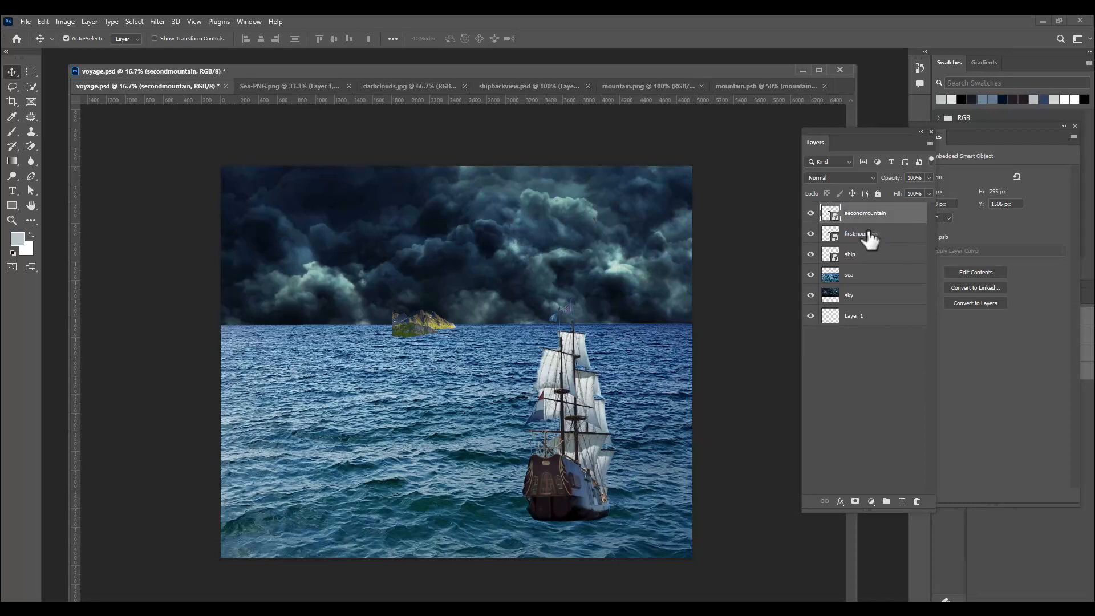
key(ctrl)
drag(424, 331, 392, 354)
key(ctrl+t)
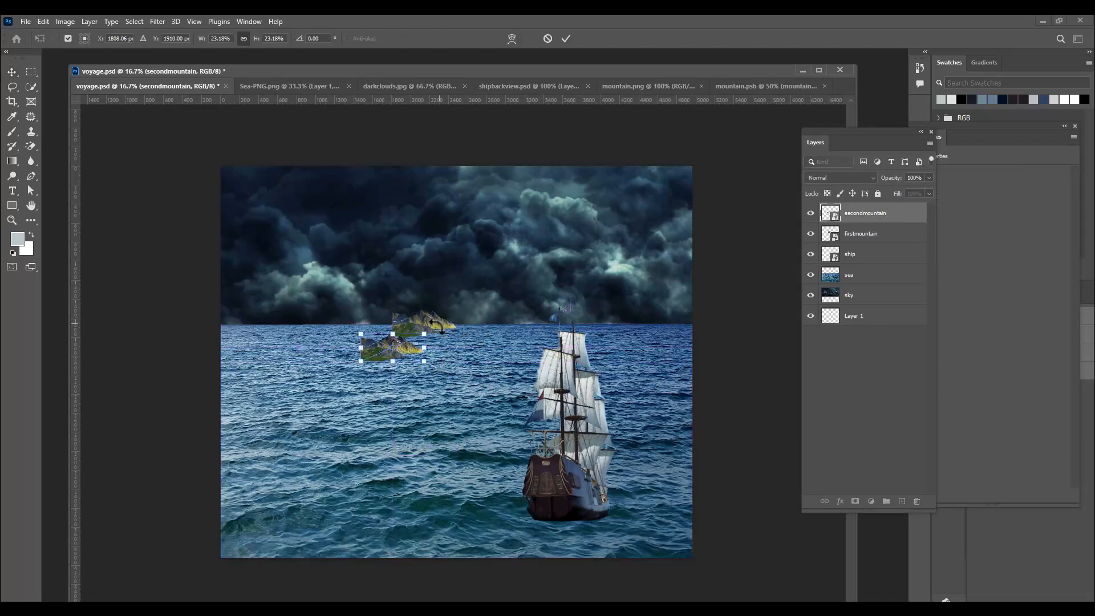
drag(424, 334, 470, 305)
drag(432, 346, 408, 343)
mouse_move(453, 305)
mouse_down()
mouse_move(402, 334)
mouse_move(437, 306)
mouse_up()
key(Return)
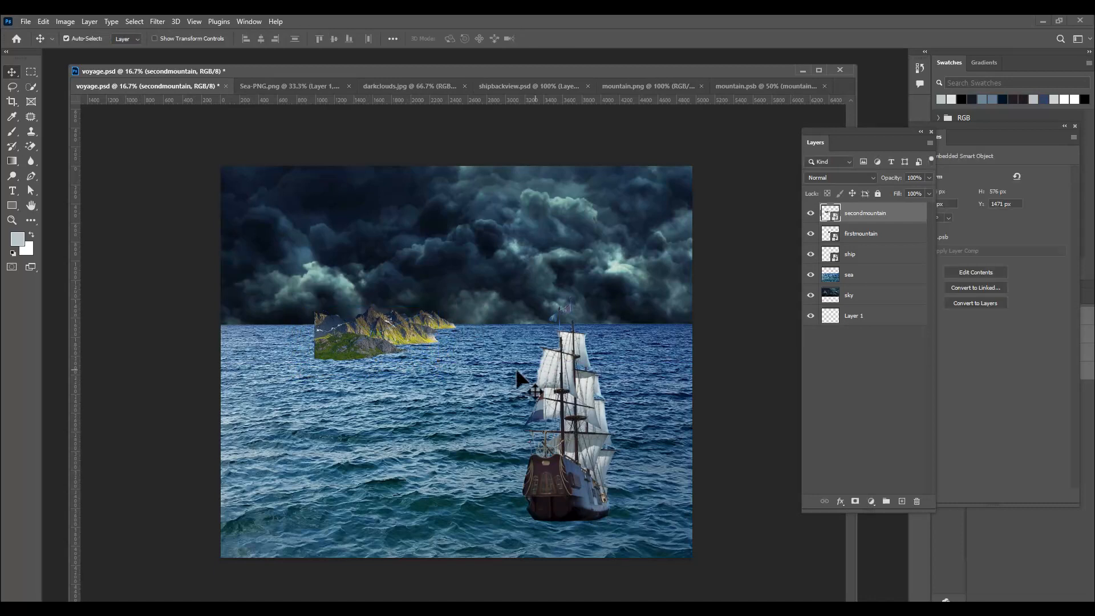
Step: Duplicate the secondmountain layer and name the copy thirdmountain
key(ctrl+j)
double_click(887, 213)
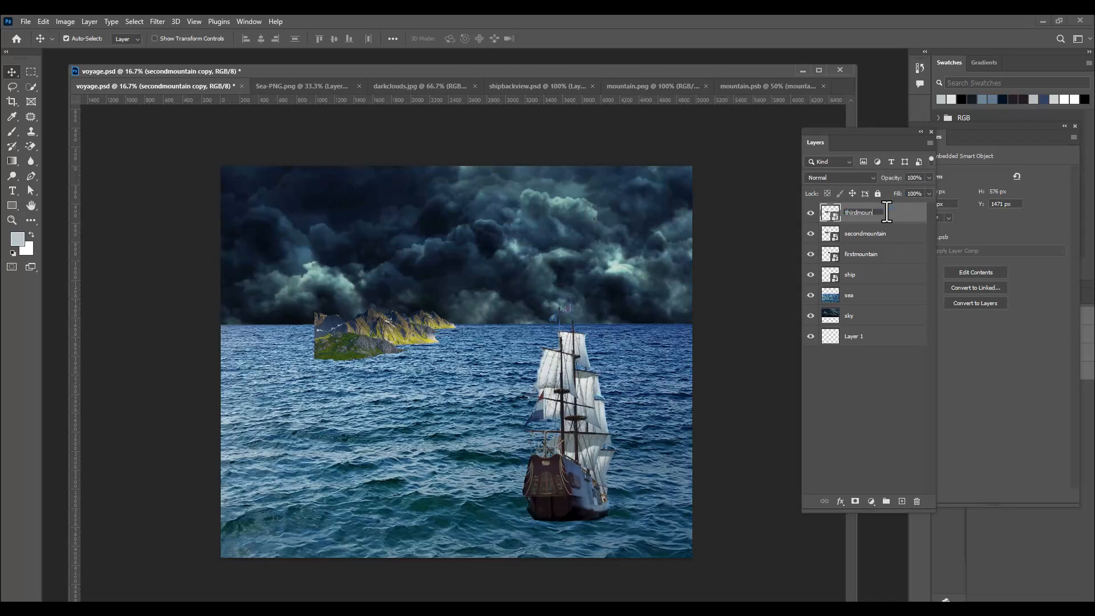
key(Return)
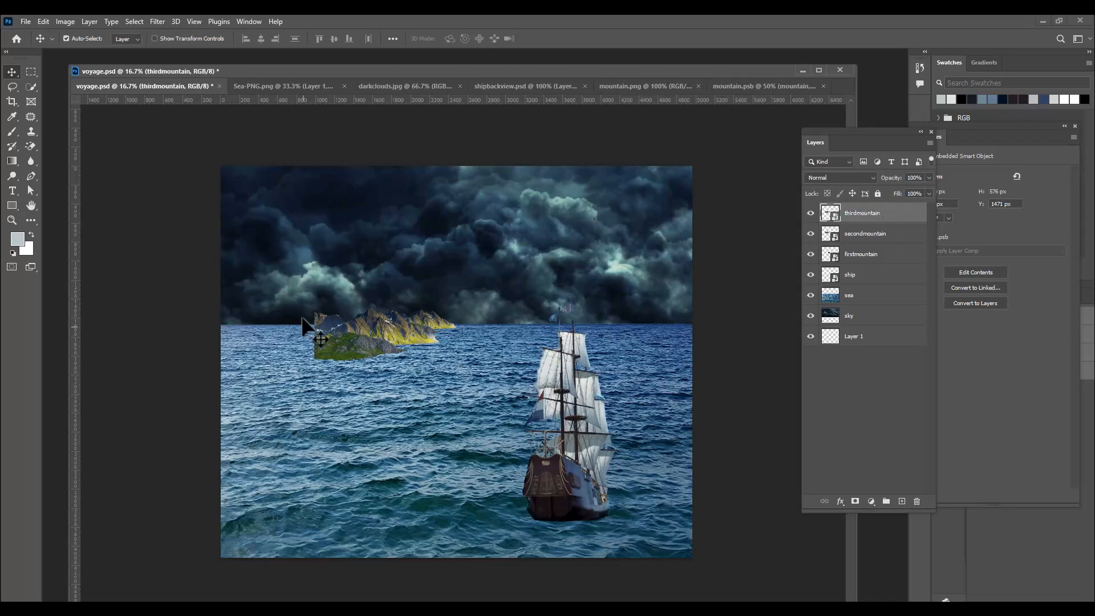
Step: Enlarge thirdmountain to 83% and place it at the canvas's left edge, overlapping in front of secondmountain at the horizon
drag(363, 331, 318, 360)
key(ctrl+t)
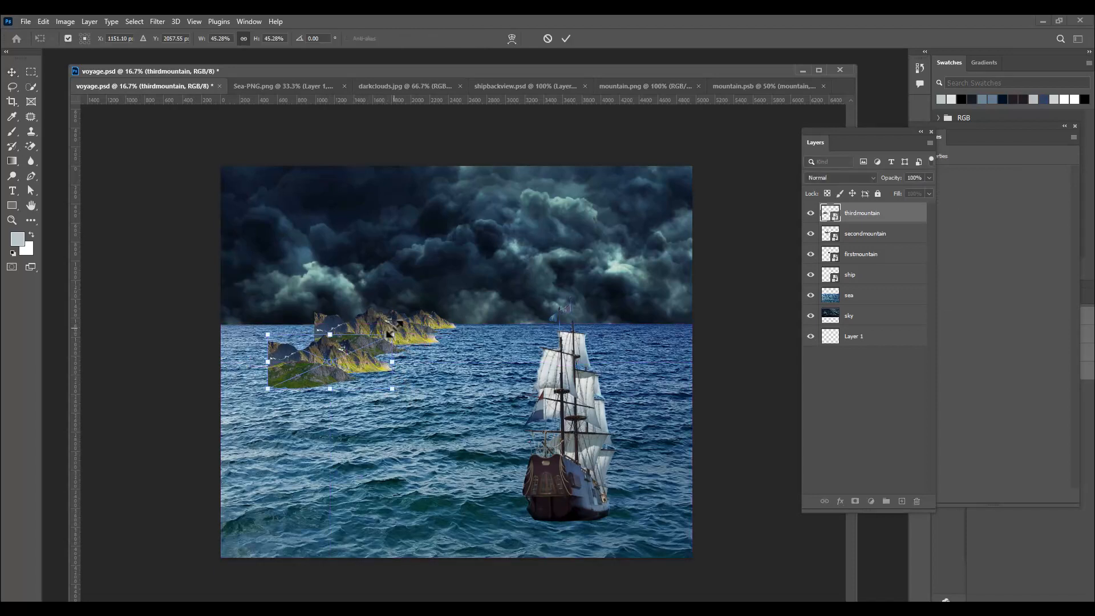
drag(392, 334, 446, 311)
mouse_move(384, 365)
mouse_down()
mouse_move(404, 349)
mouse_move(385, 347)
mouse_up()
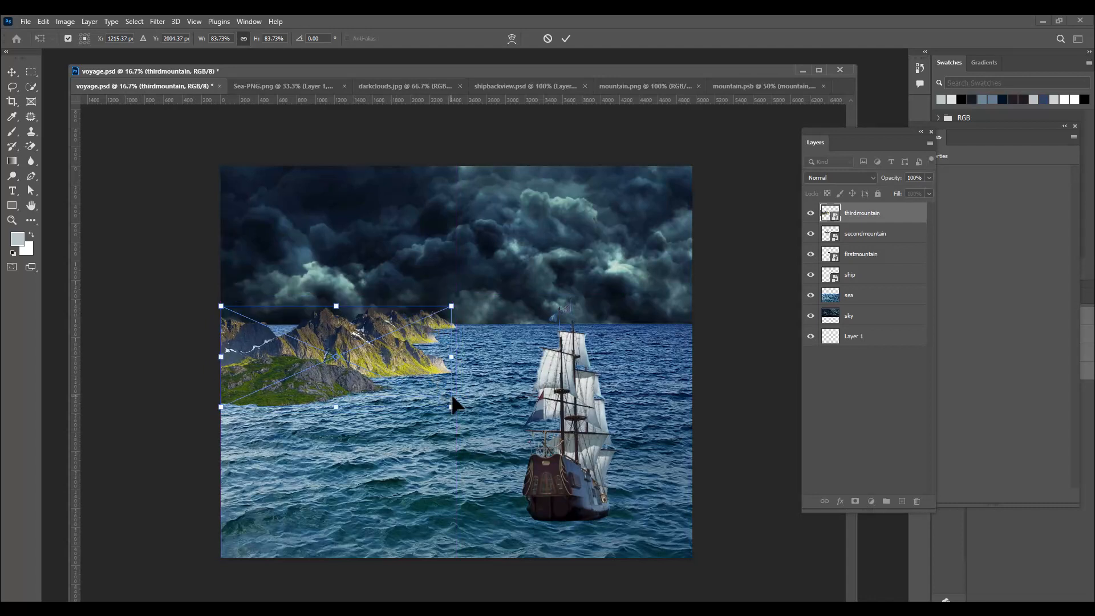
drag(451, 406, 452, 406)
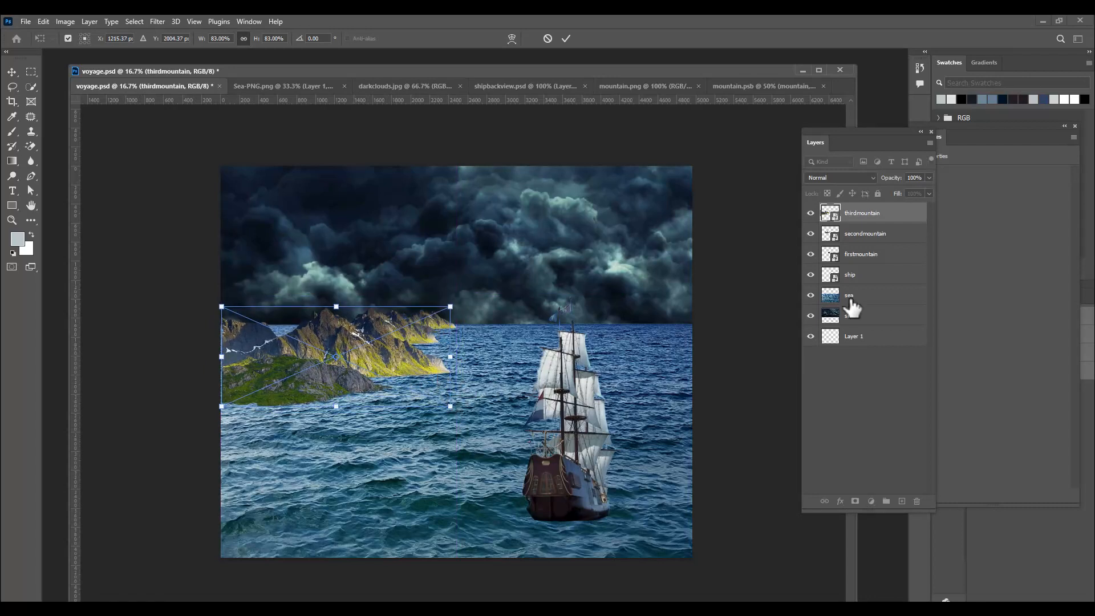
key(Return)
Step: Move firstmountain and secondmountain to the right along the horizon so the mountain chain spreads out toward the ship
click(881, 256)
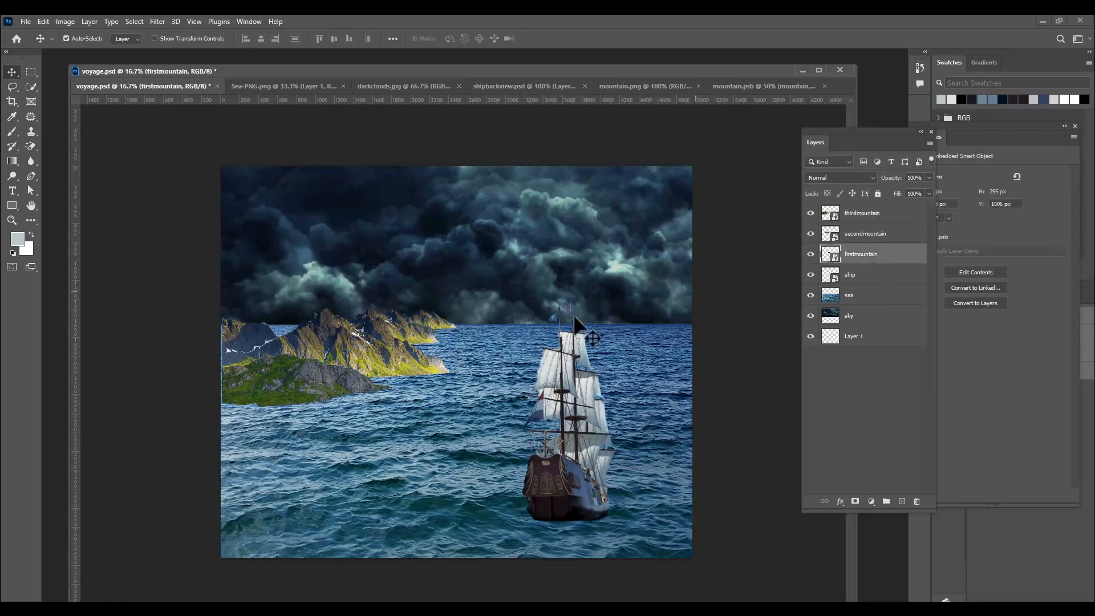
drag(432, 321, 471, 323)
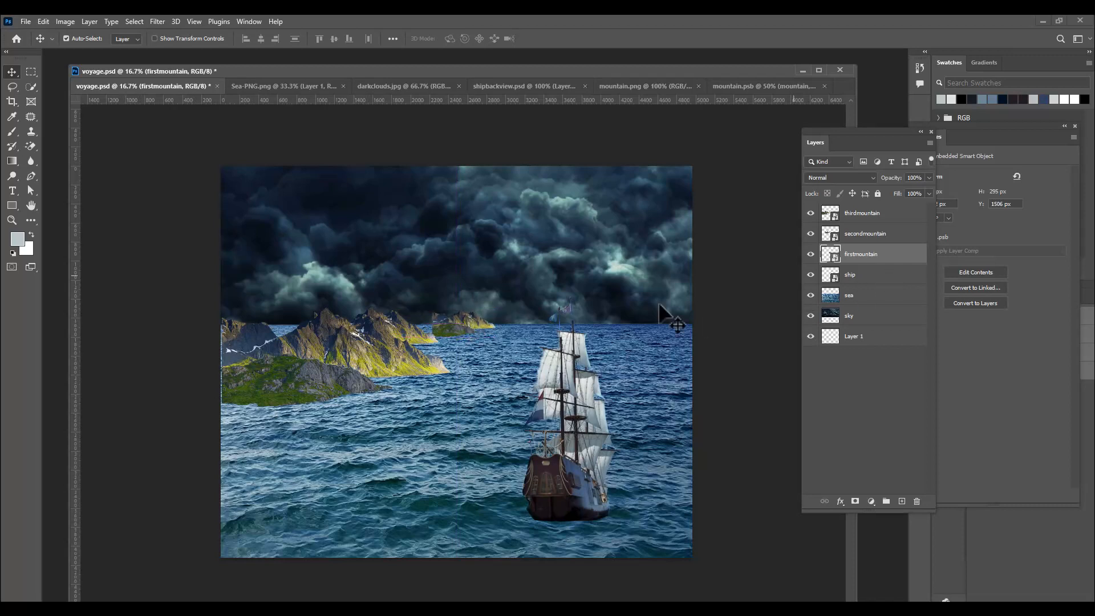
click(878, 238)
drag(399, 330, 389, 352)
Step: Select thirdmountain and nudge it left until it meets the canvas's left edge
right_click(395, 351)
click(401, 355)
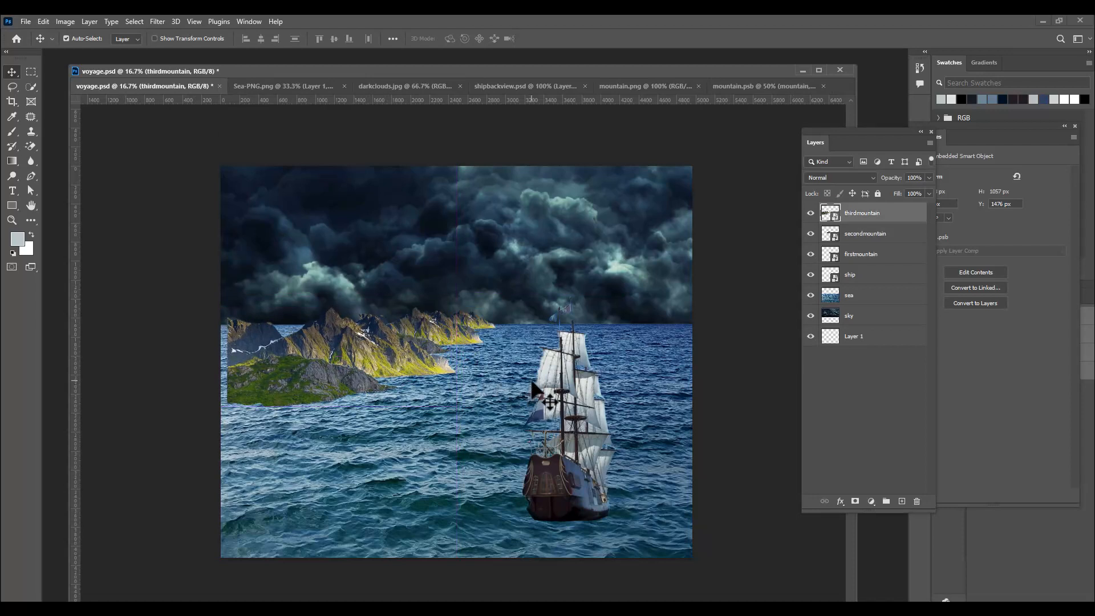
key(shift+Left)
key(shift+Left)
key(shift+Left)
key(shift+Left)
key(shift+Left)
key(shift+Left)
key(shift+Left)
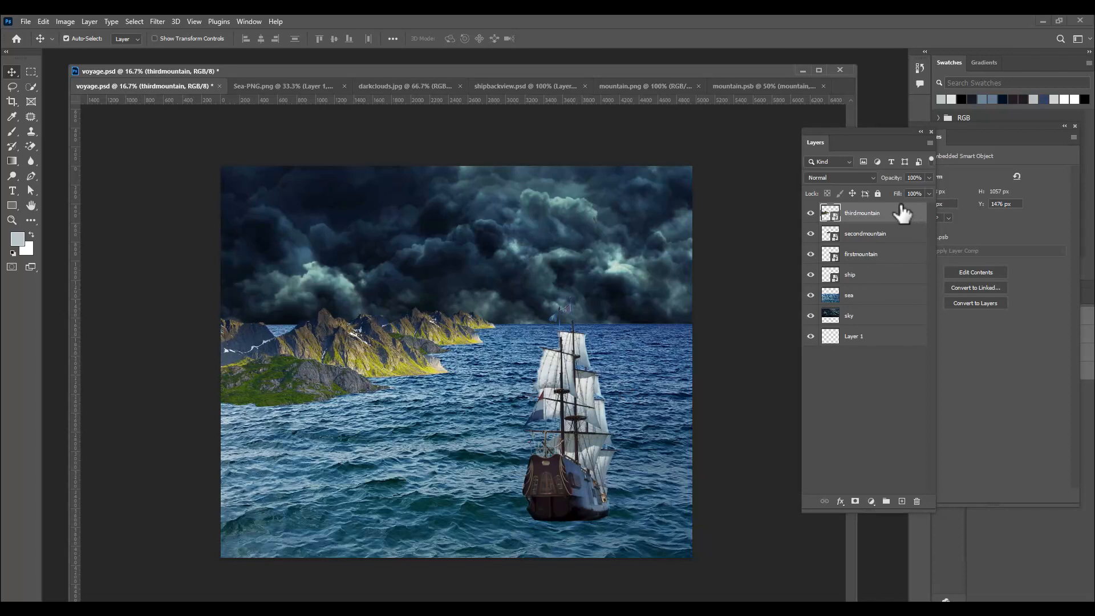
Step: Shift the thirdmountain, secondmountain and firstmountain layers together to the right by about 170 px
shift+click(882, 250)
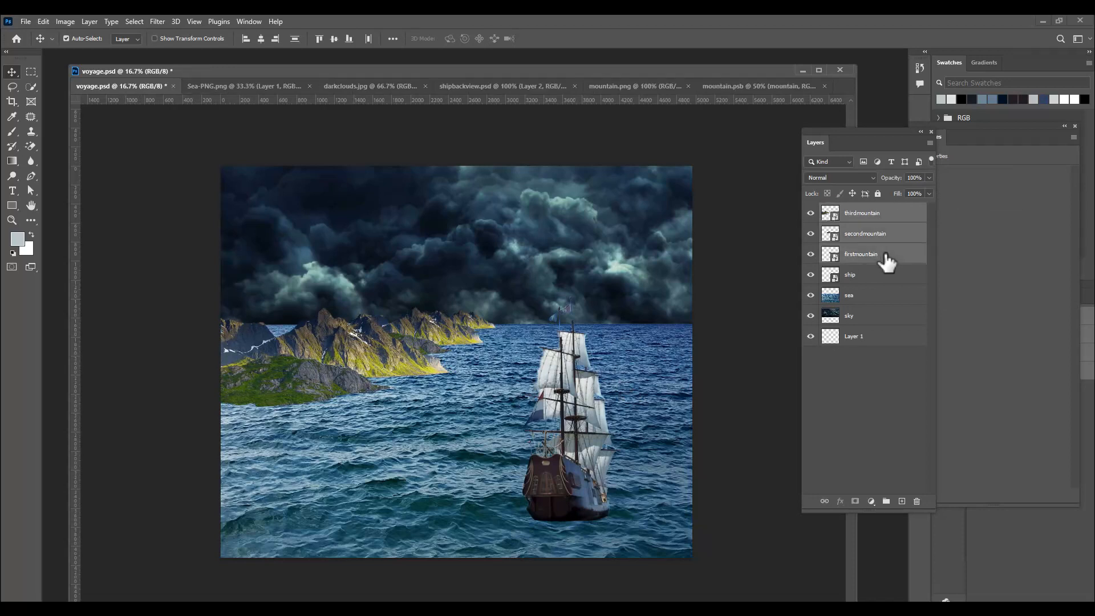
key(ctrl+t)
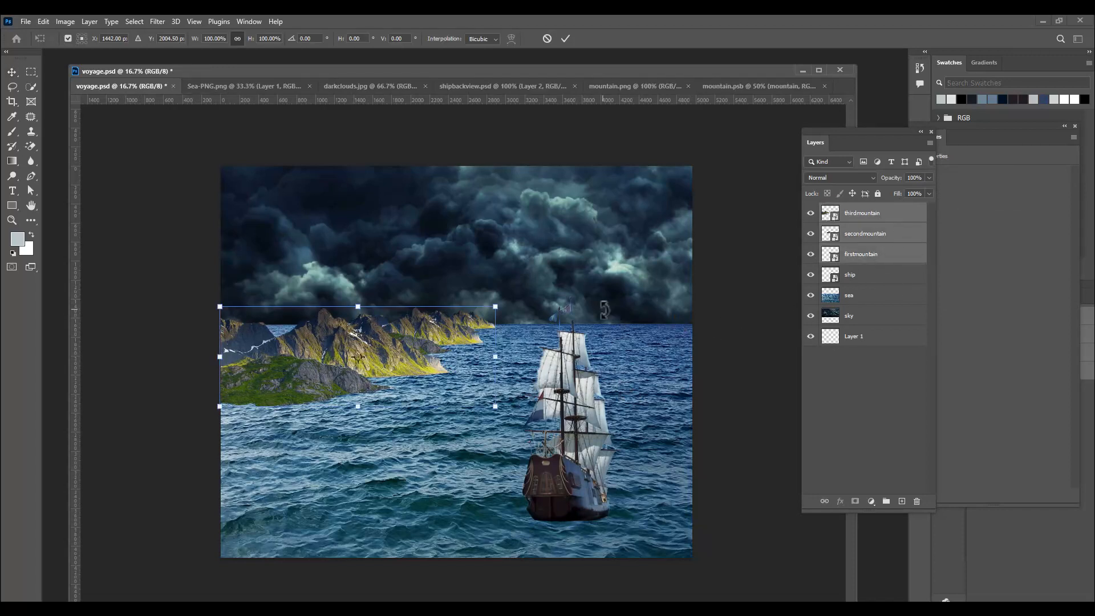
drag(359, 357, 374, 357)
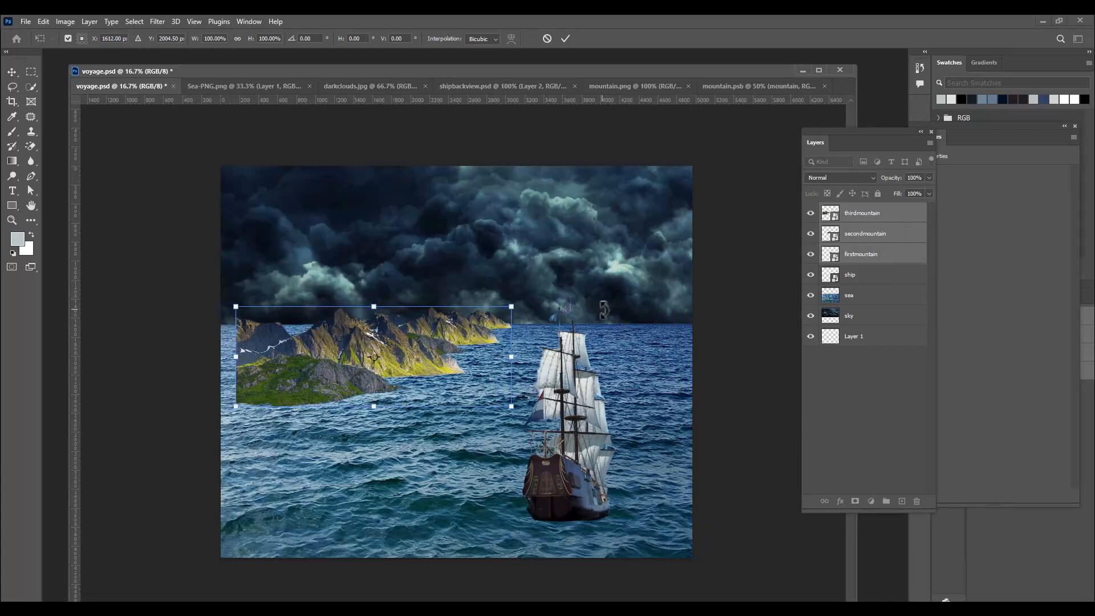
key(Return)
Step: Duplicate the thirdmountain layer and name the copy fourthmountain
click(899, 215)
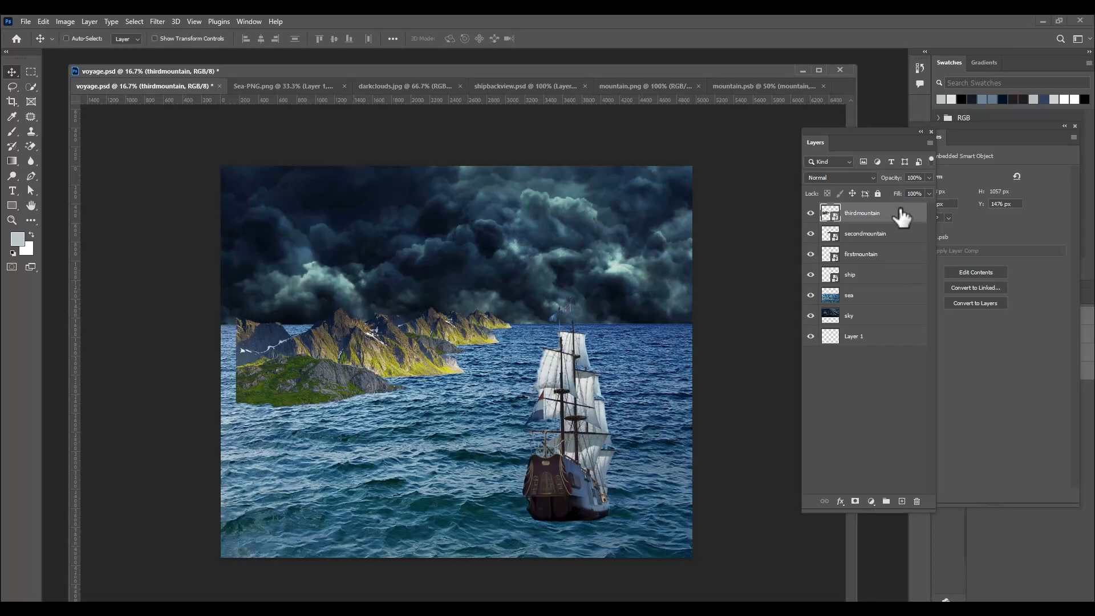
key(ctrl+j)
double_click(878, 212)
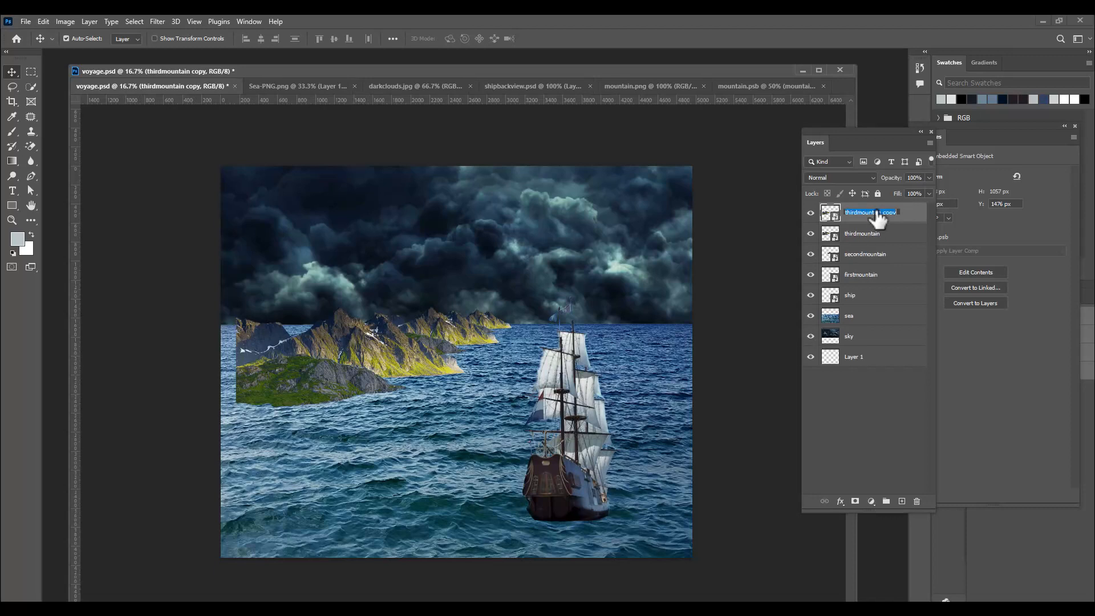
text(fourthmountain)
key(Return)
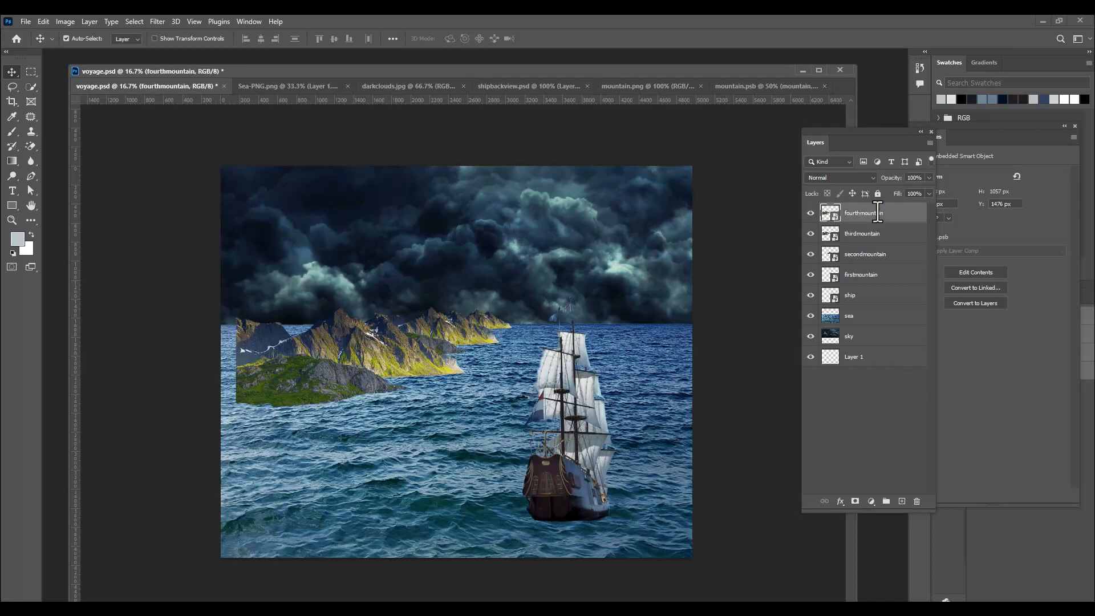
Step: Enlarge fourthmountain to about 2230 px high and place it in front of the chain, running off the canvas's left edge
drag(399, 345, 399, 346)
key(ctrl+t)
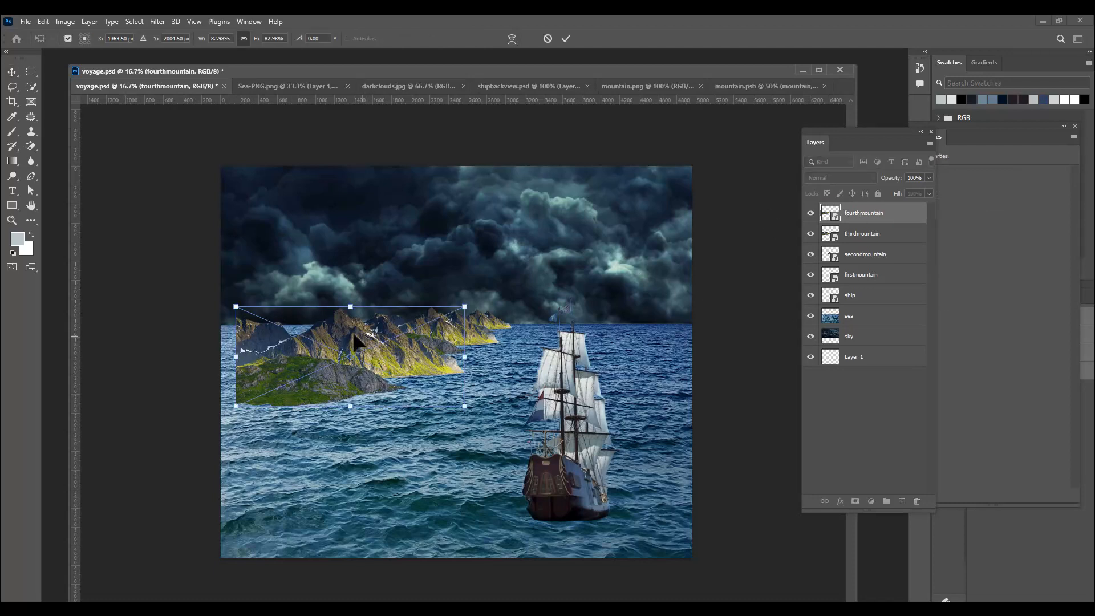
drag(467, 308, 502, 289)
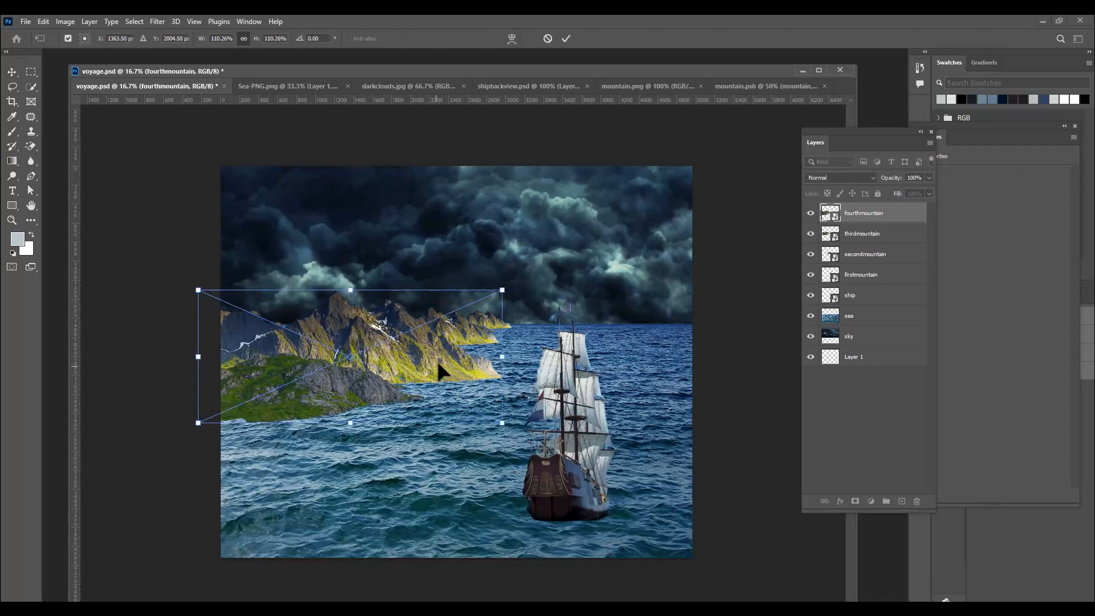
drag(444, 354, 367, 374)
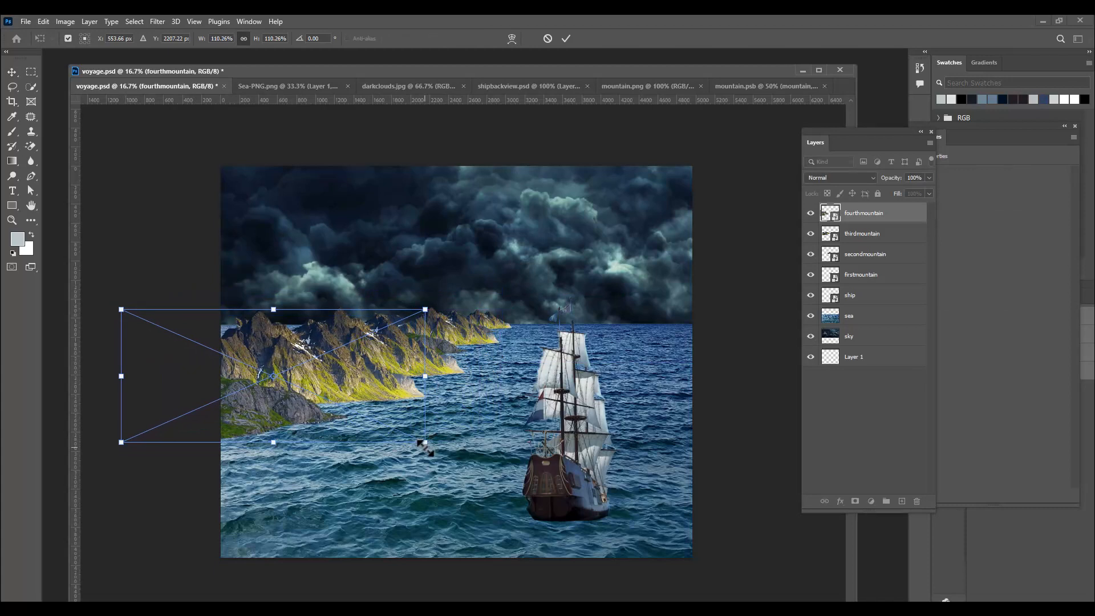
drag(427, 442, 452, 453)
mouse_move(413, 389)
mouse_down()
mouse_move(384, 394)
mouse_move(404, 396)
mouse_up()
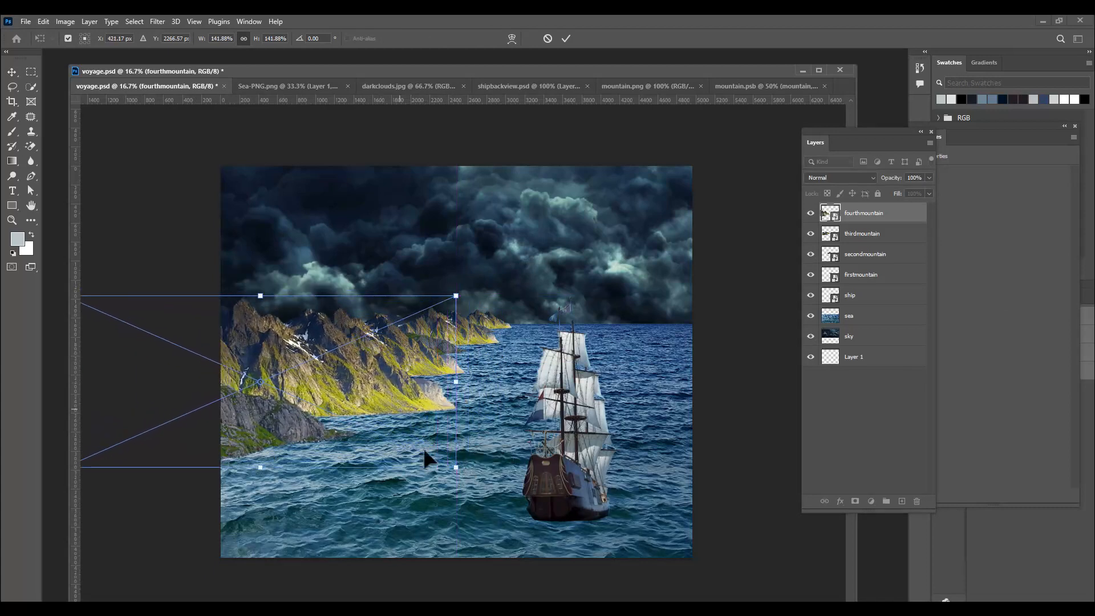
drag(456, 468, 464, 474)
drag(407, 405, 384, 430)
drag(447, 323, 474, 308)
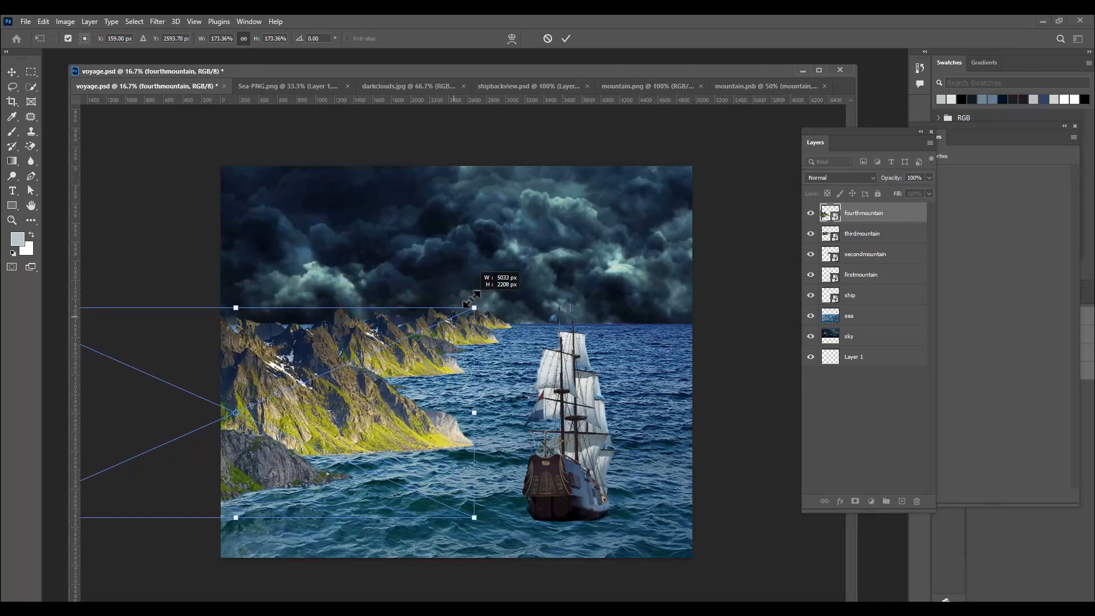
drag(397, 429, 378, 408)
drag(455, 496, 457, 497)
drag(417, 431, 408, 422)
key(Return)
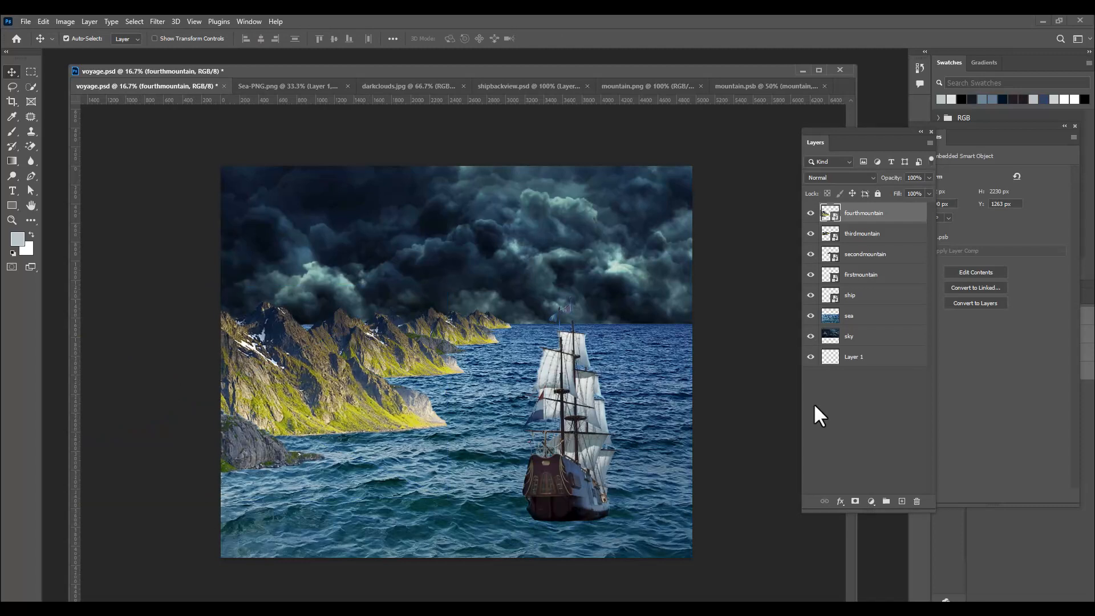
Step: Raise all four mountain layers together slightly, and nudge firstmountain back down onto the horizon
shift+click(894, 279)
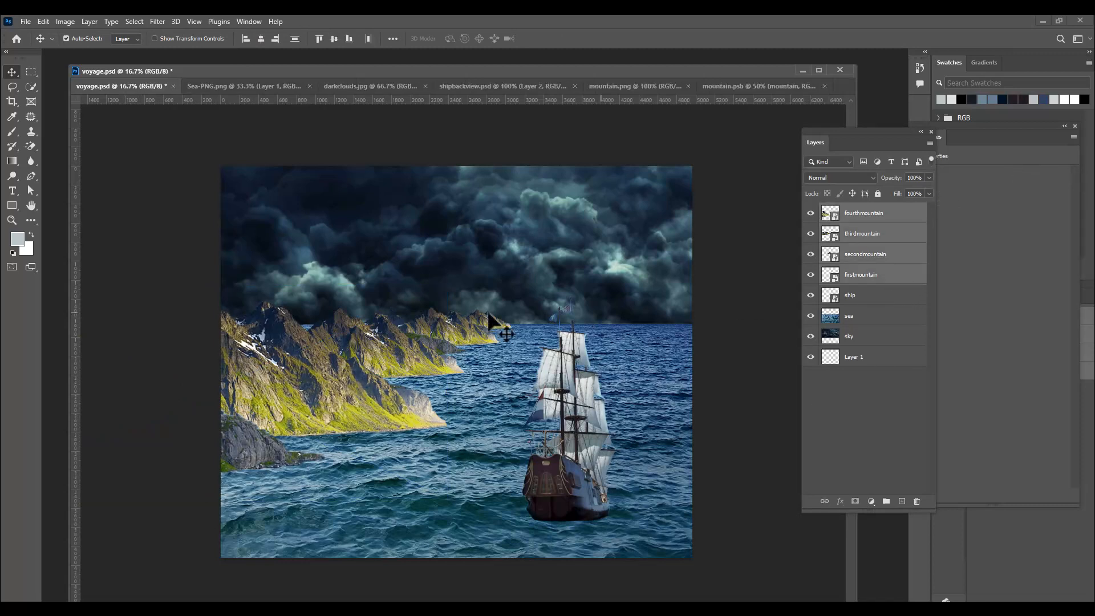
drag(386, 349, 384, 334)
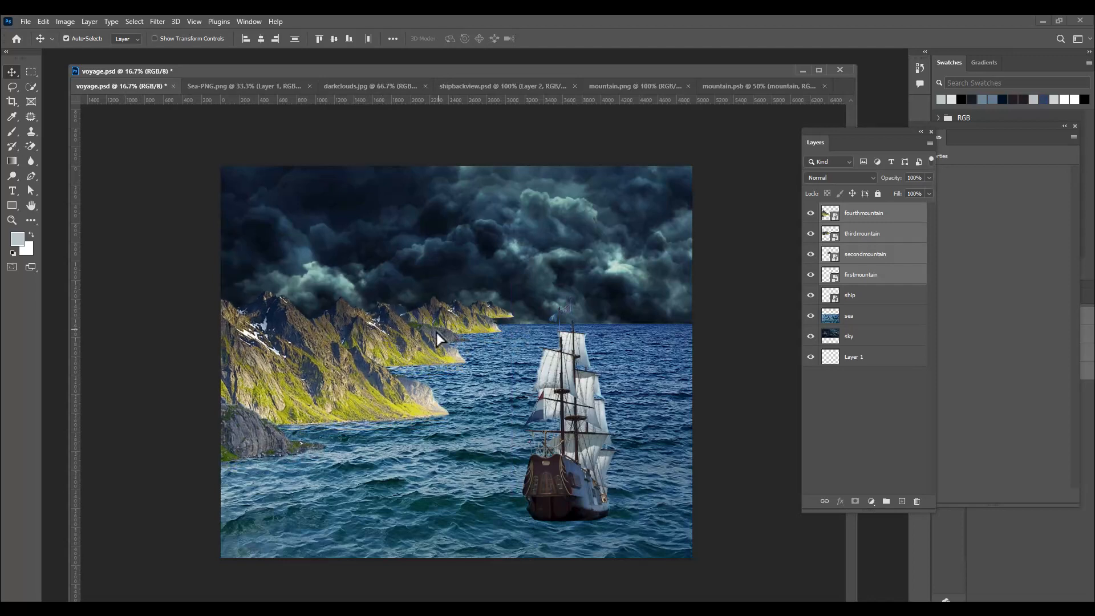
click(876, 277)
key(shift+Down)
key(shift+Down)
key(shift+Down)
key(shift+Down)
key(shift+Down)
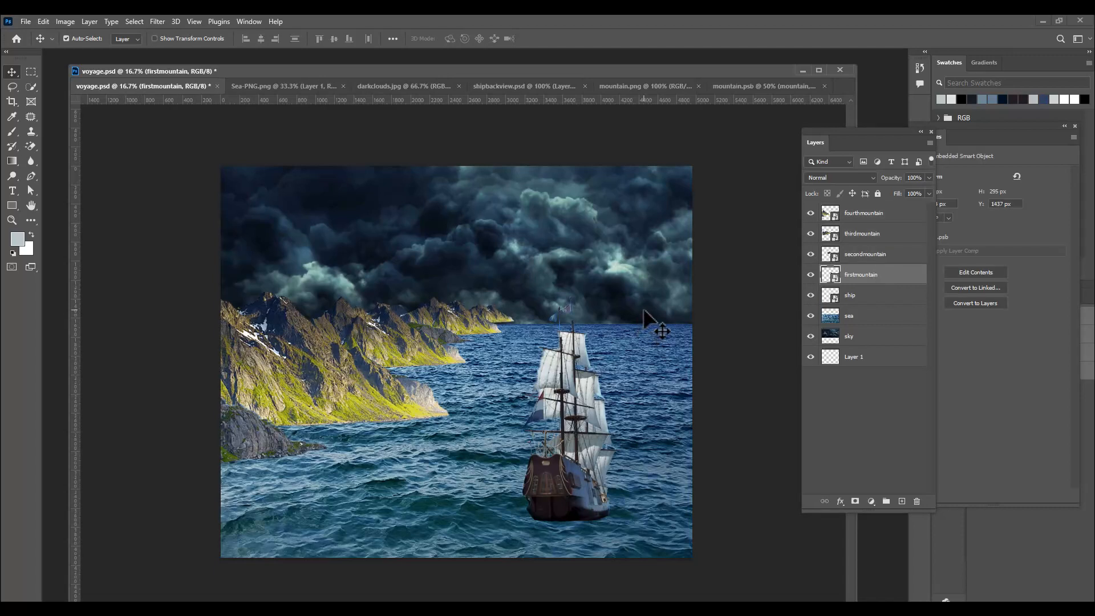
key(shift+Down)
key(shift+Down)
key(shift+Down)
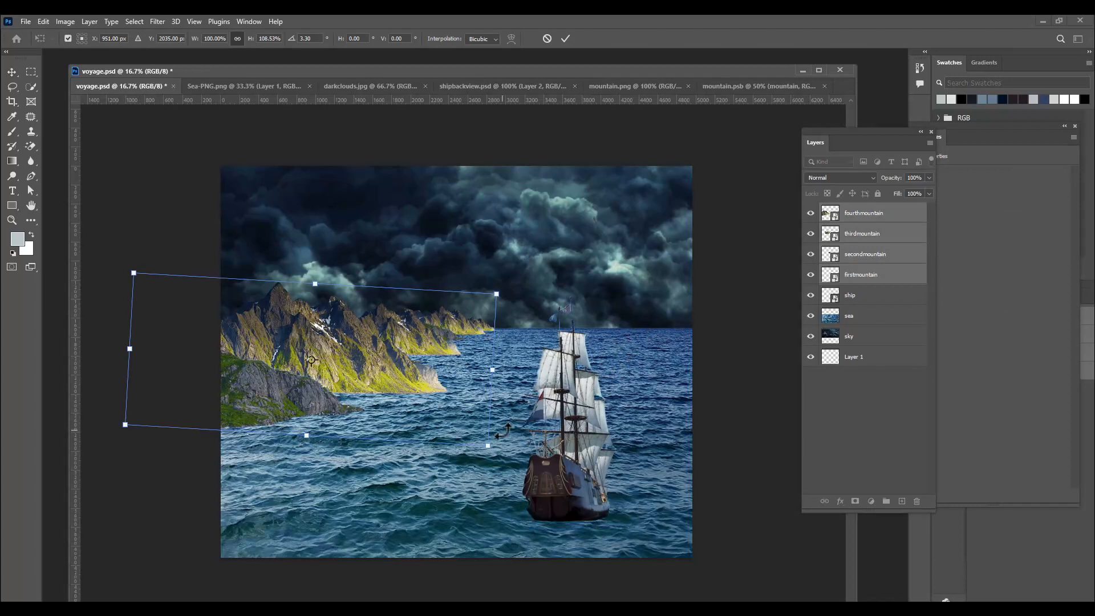
Step: Apply a rotation of about 3.3° to the four mountain layers together and convert them into one Smart Object
drag(501, 438, 505, 439)
key(Return)
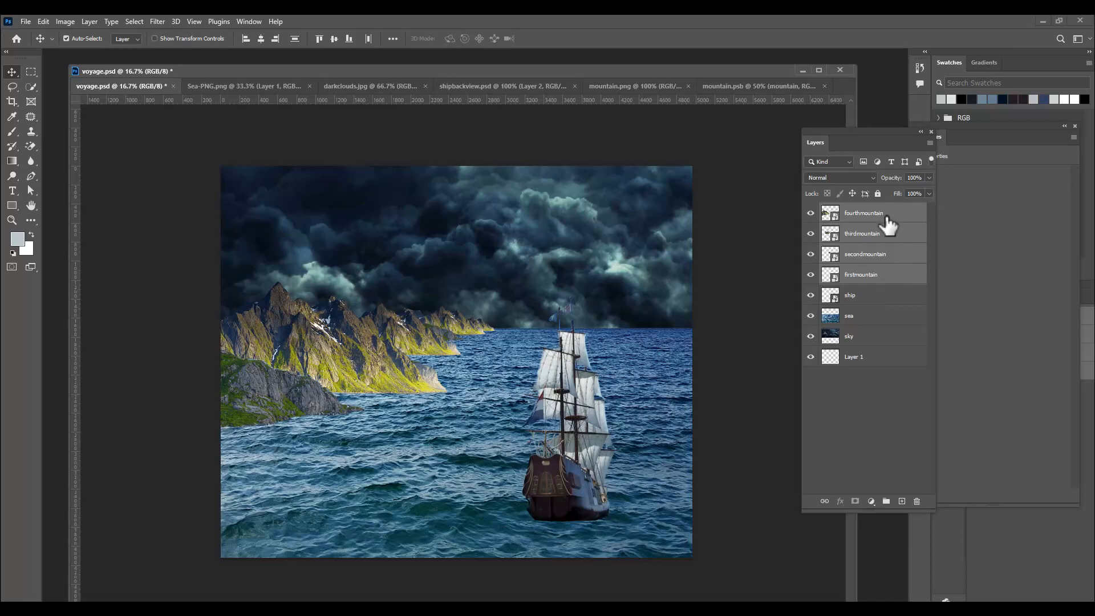
right_click(894, 221)
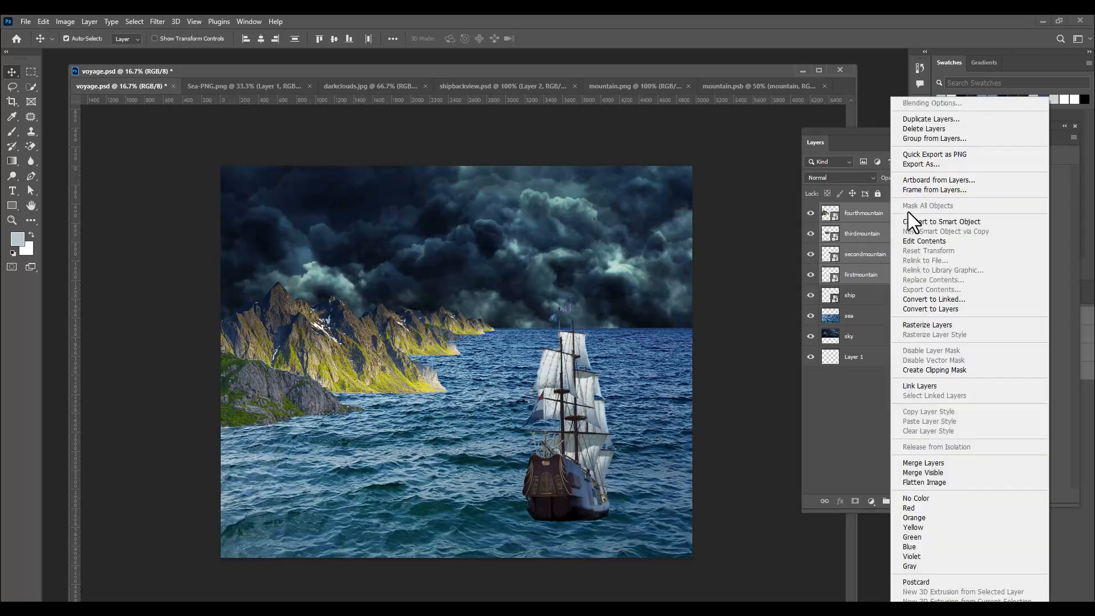
click(942, 220)
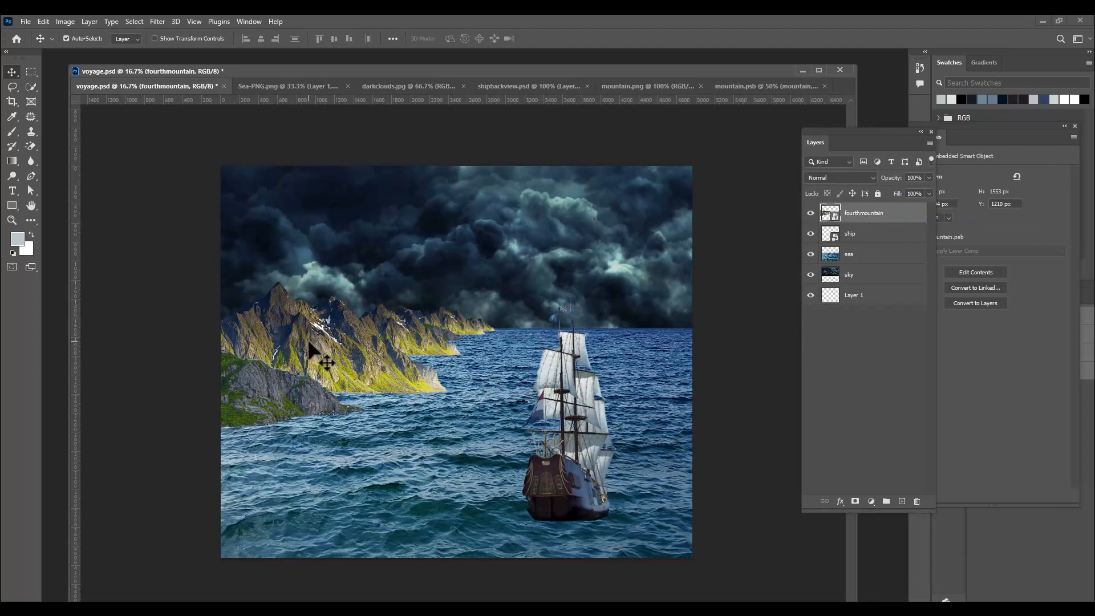
Step: Duplicate the combined mountain Smart Object, flip the copy horizontally and place it along the canvas's right side, mirroring the original
drag(316, 344, 568, 341)
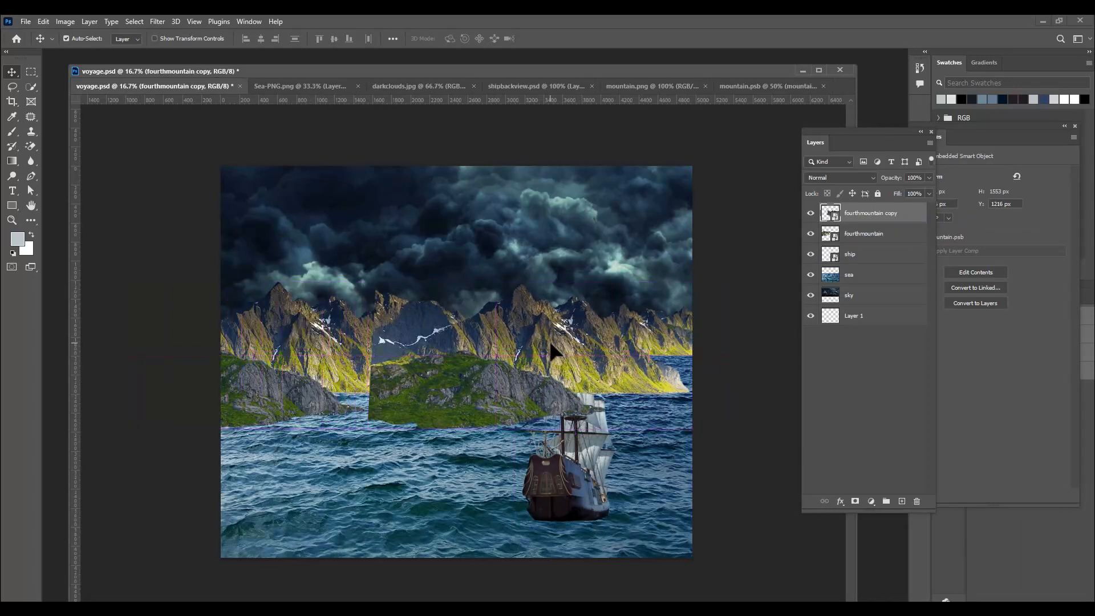
key(ctrl+t)
right_click(523, 319)
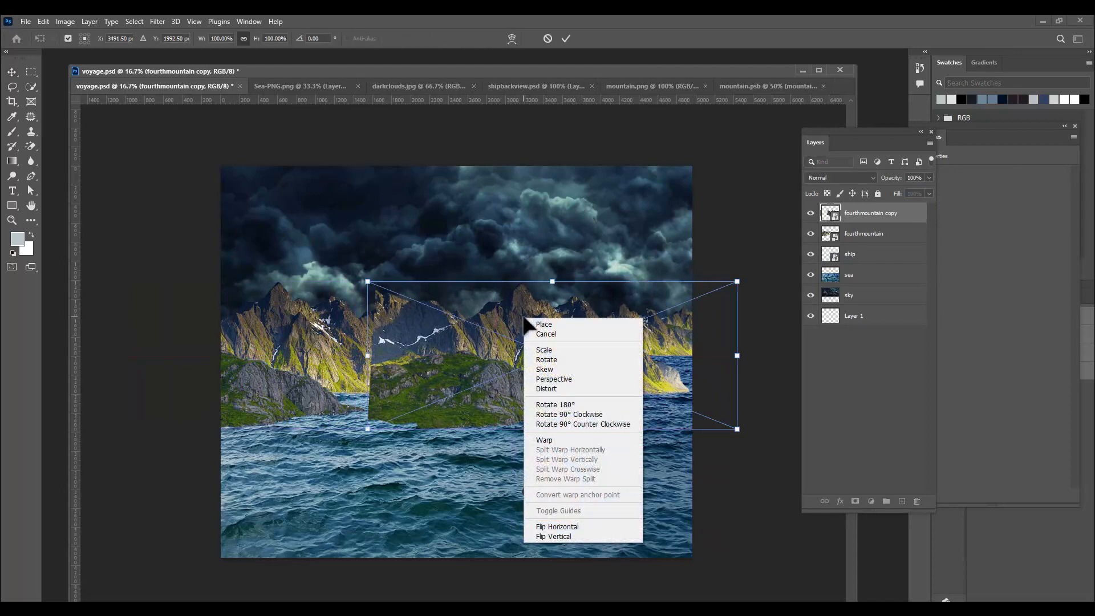
click(580, 526)
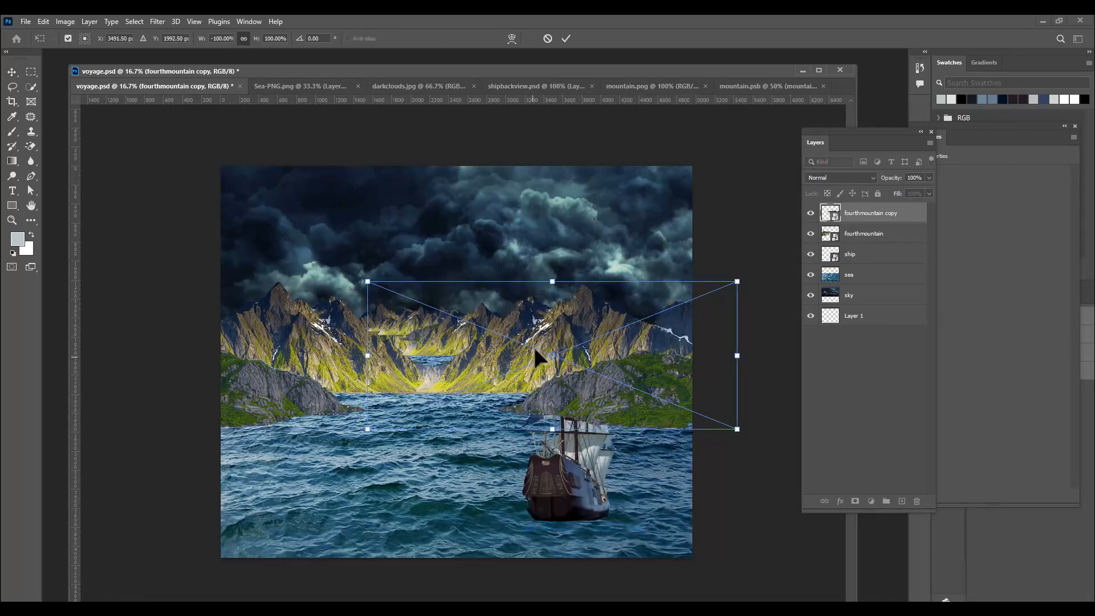
drag(447, 326, 572, 329)
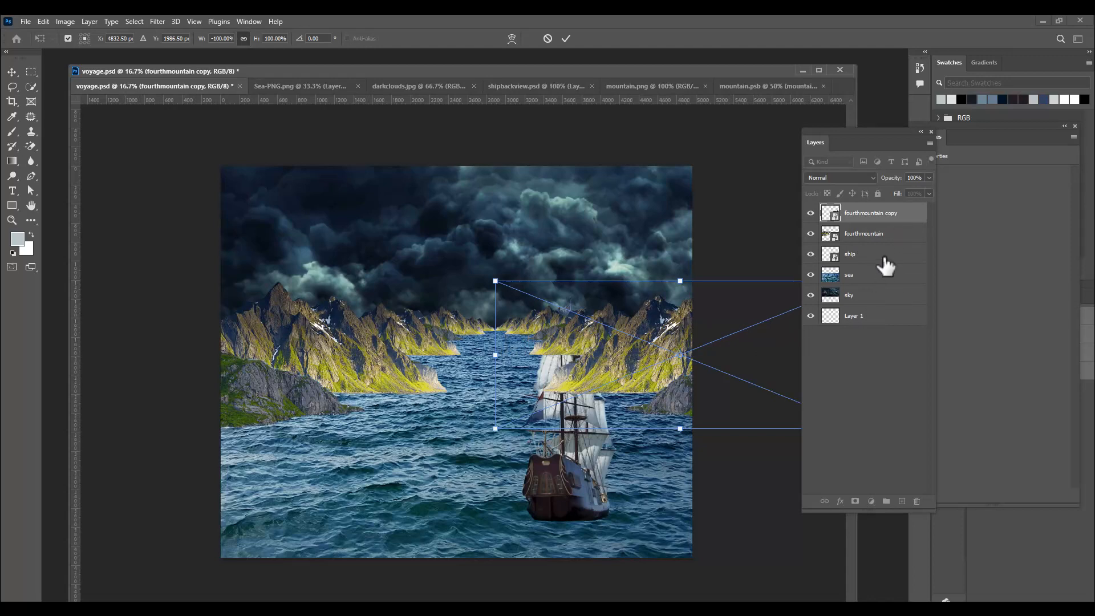
key(Return)
Step: Move both mountain layers beneath the ship layer in the stacking order
shift+click(901, 235)
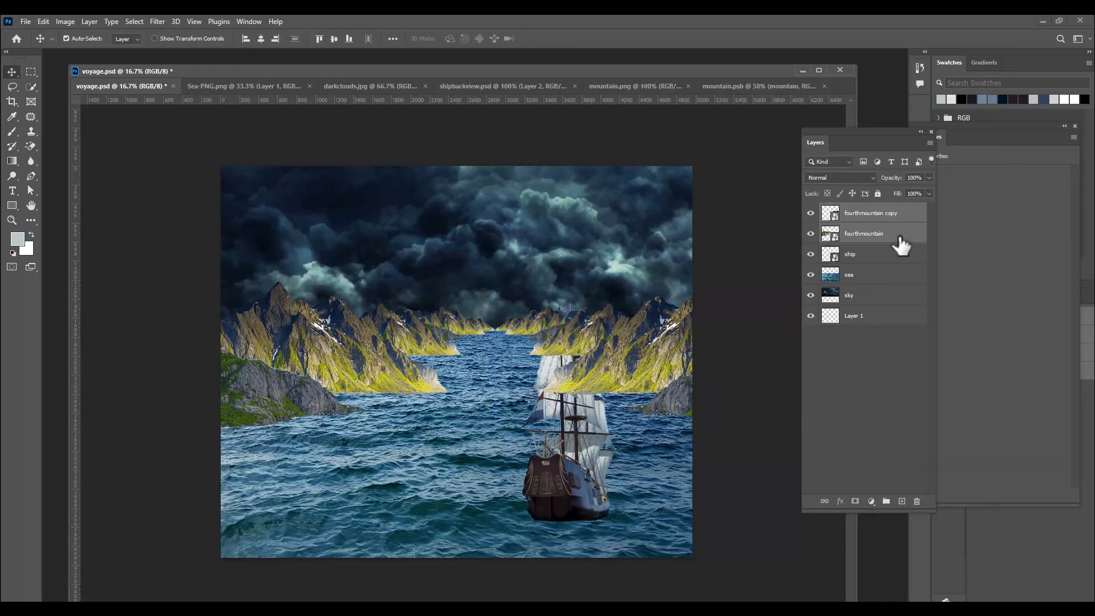
drag(906, 223, 896, 268)
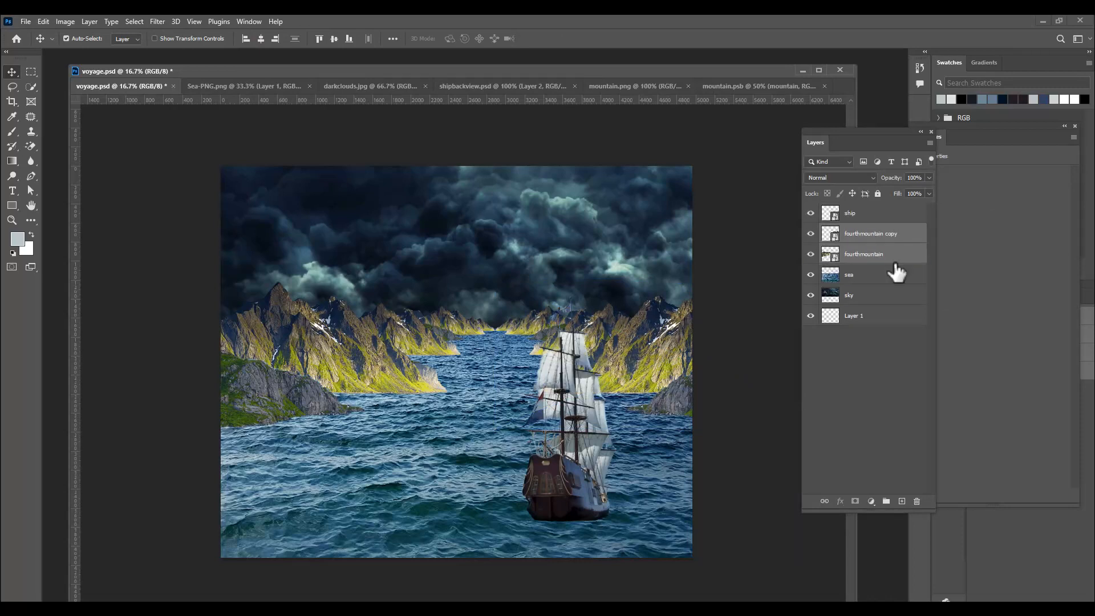
Step: Shift the flipped mountain chain further right to widen the passage, and fine-tune the mountains' height with small upward nudges
drag(635, 324, 684, 329)
click(878, 256)
key(Up)
key(Up)
key(Up)
key(Up)
key(Up)
key(Up)
key(Up)
key(Up)
key(Up)
key(Up)
key(Up)
key(Up)
key(Up)
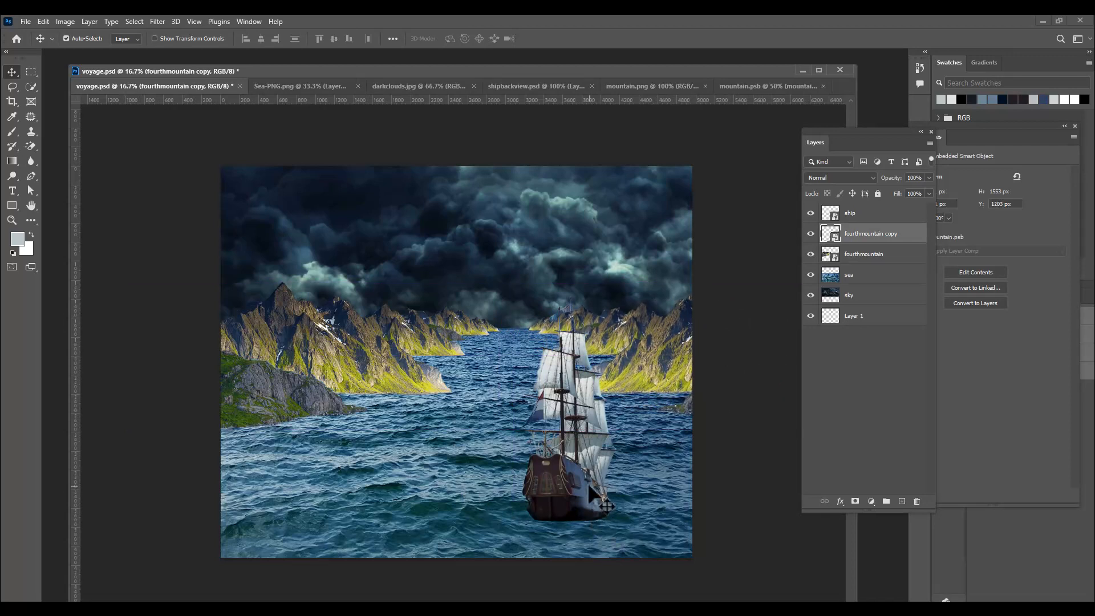
Step: Enlarge the ship to about 114% and reposition it on the right side of the sea in front of the mountains
click(881, 217)
drag(571, 489, 531, 509)
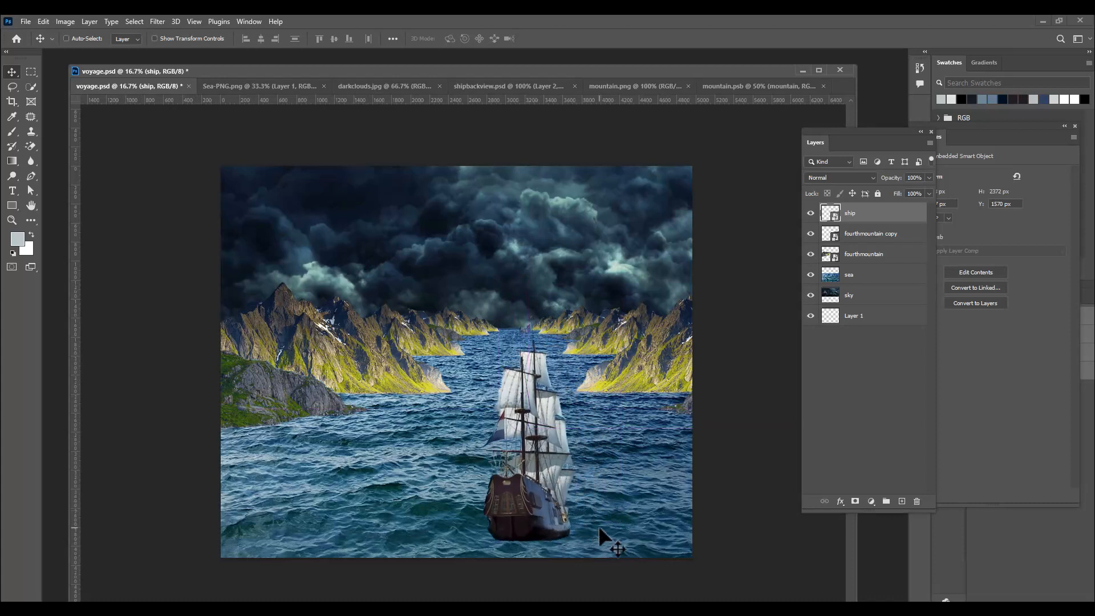
key(ctrl+t)
drag(582, 315, 588, 307)
drag(528, 506, 543, 487)
drag(602, 528, 630, 500)
drag(656, 285, 654, 289)
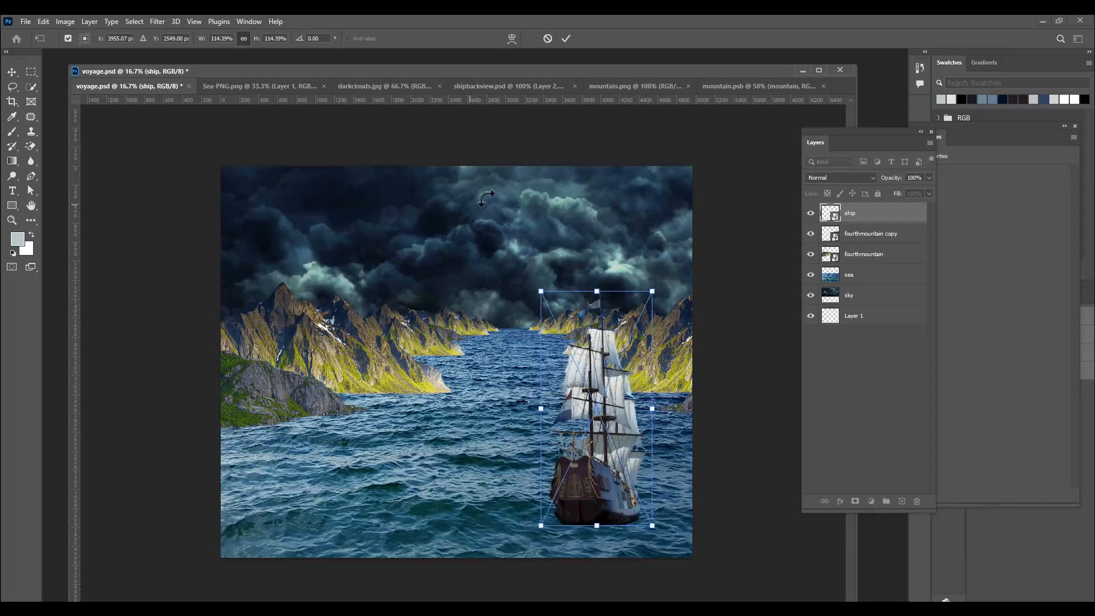
Step: Scale the left mountain chain to about 92% and shift it outward by about 150 px
click(892, 231)
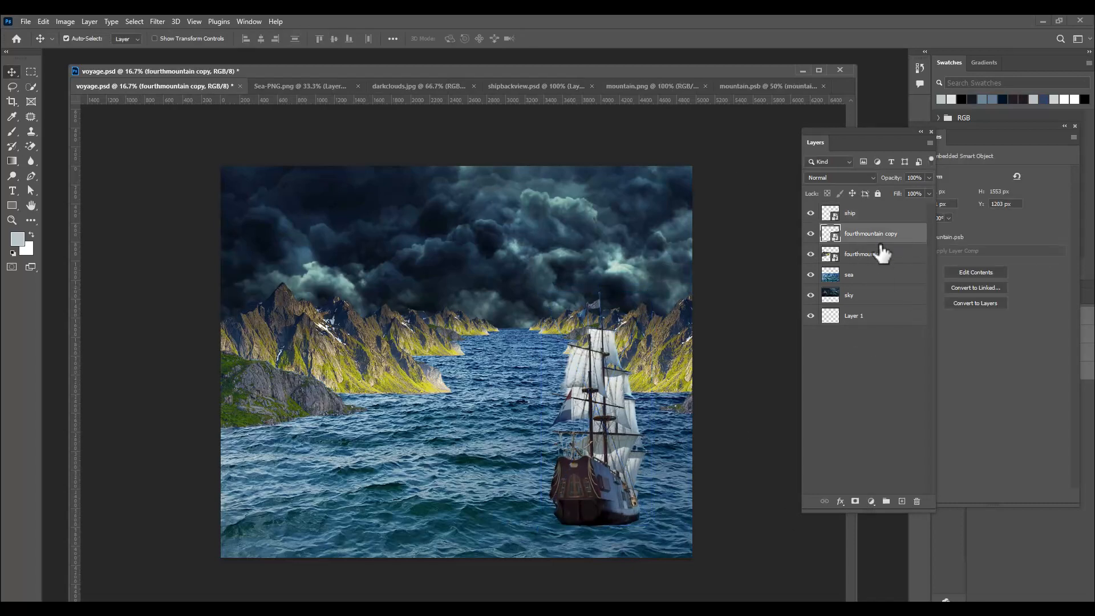
click(879, 255)
key(ctrl+t)
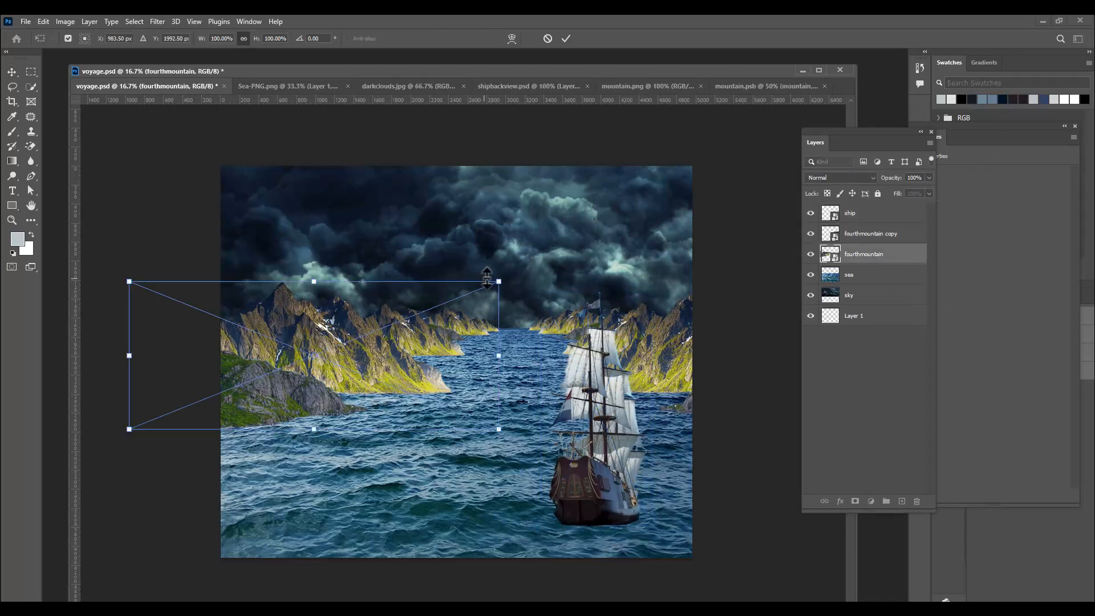
drag(499, 278, 484, 287)
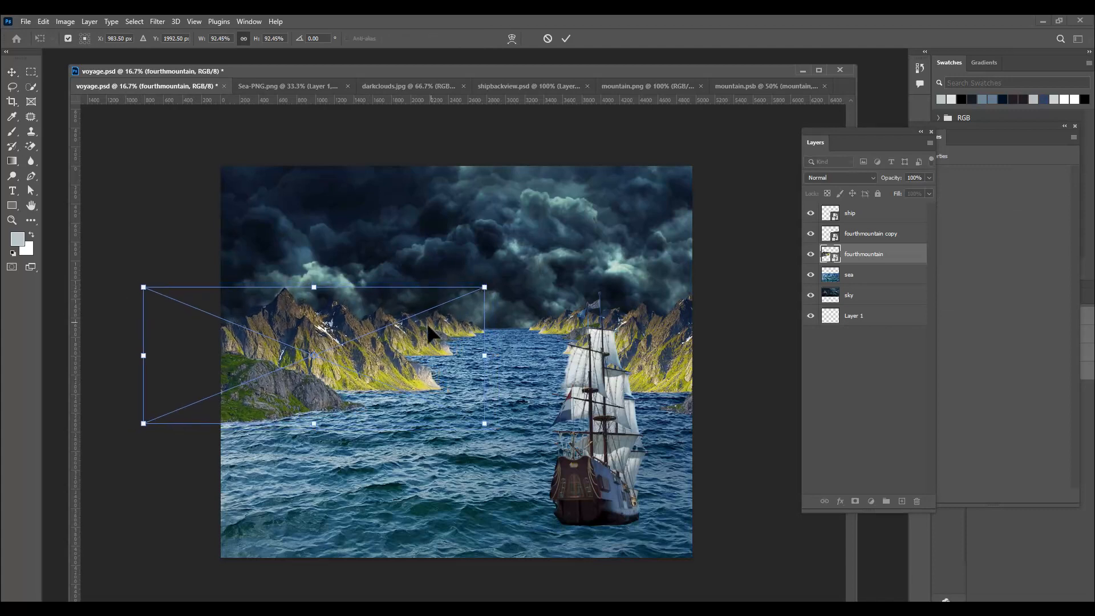
drag(446, 319, 432, 318)
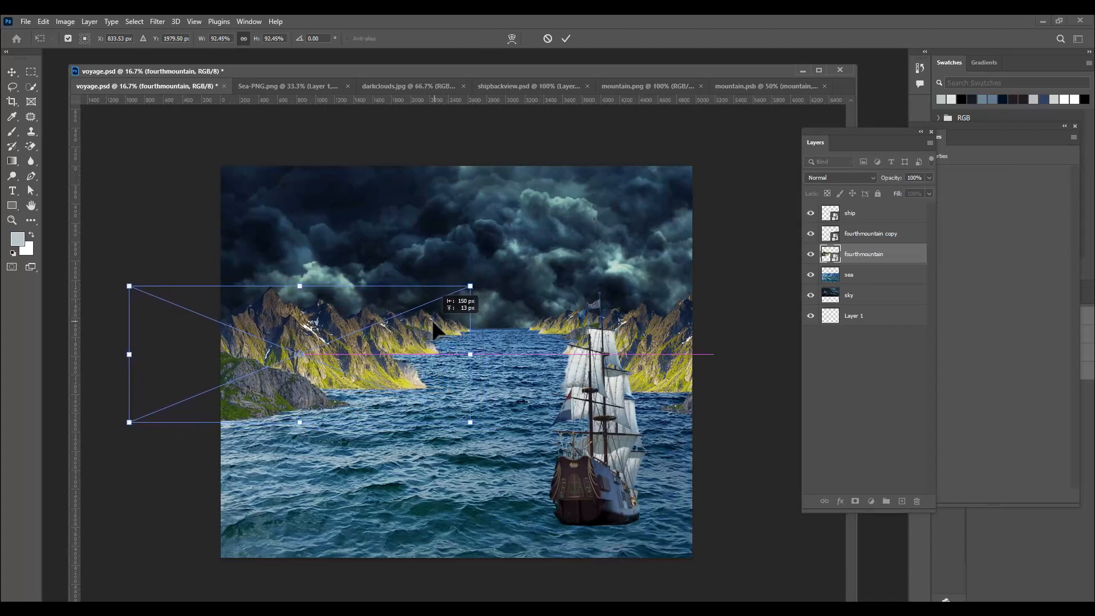
key(Return)
Step: Scale the flipped mountain chain to about 95%, shift it inward, and move the ship slightly left
right_click(671, 361)
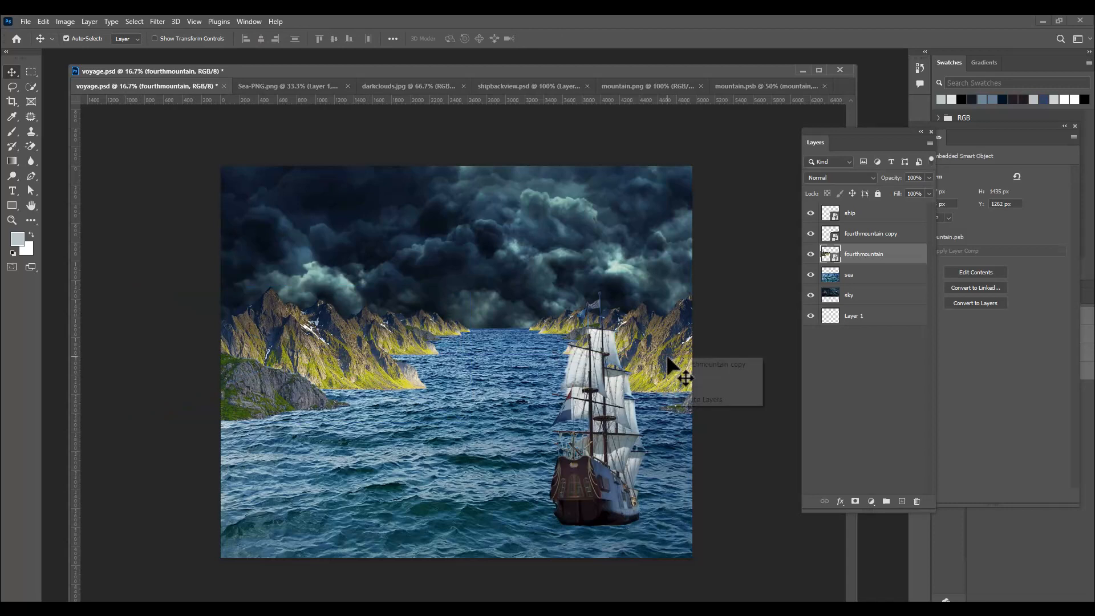
click(675, 368)
key(ctrl+t)
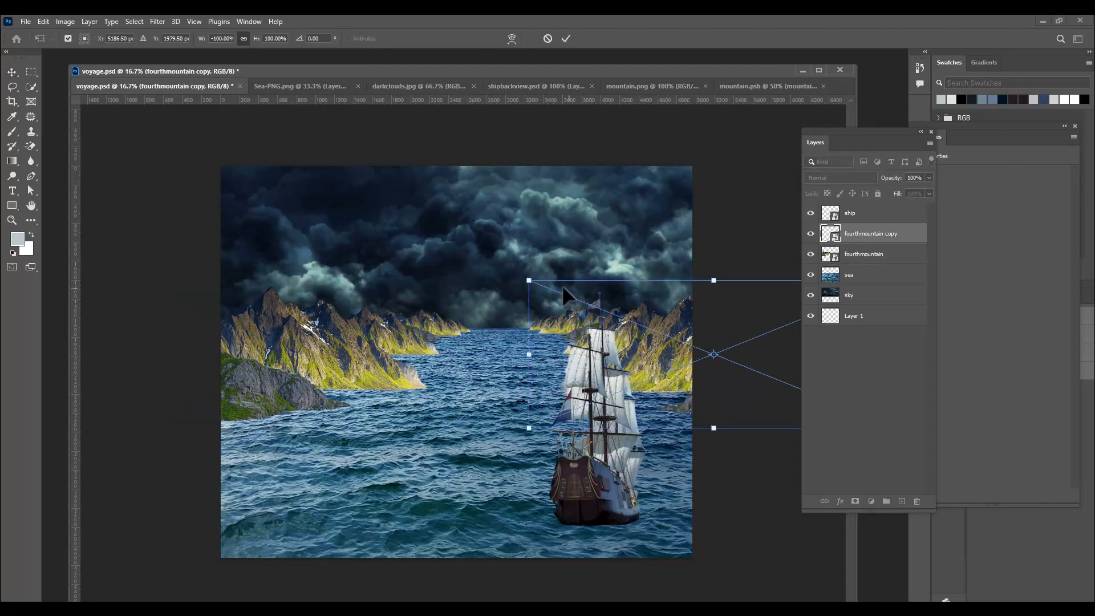
drag(523, 278, 536, 282)
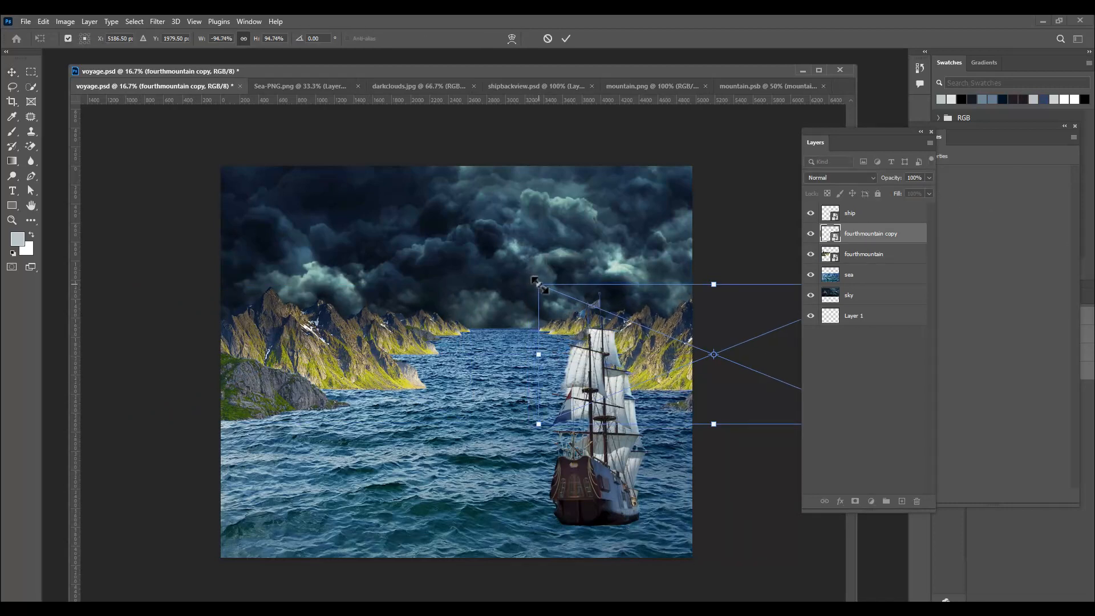
drag(676, 354, 631, 354)
key(Return)
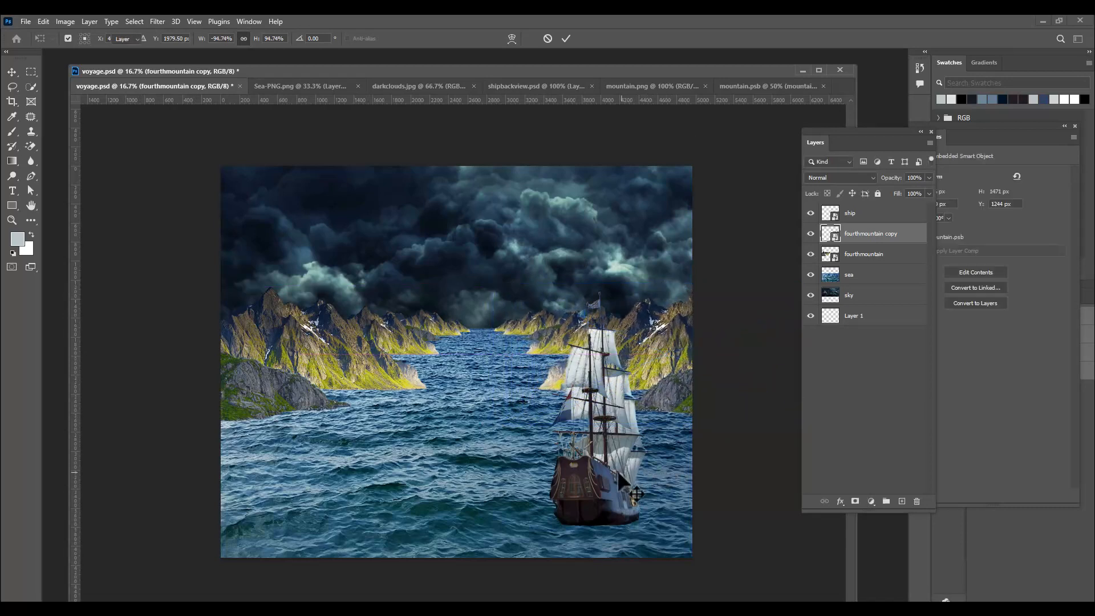
mouse_move(606, 482)
mouse_down()
mouse_move(550, 501)
mouse_move(587, 481)
mouse_up()
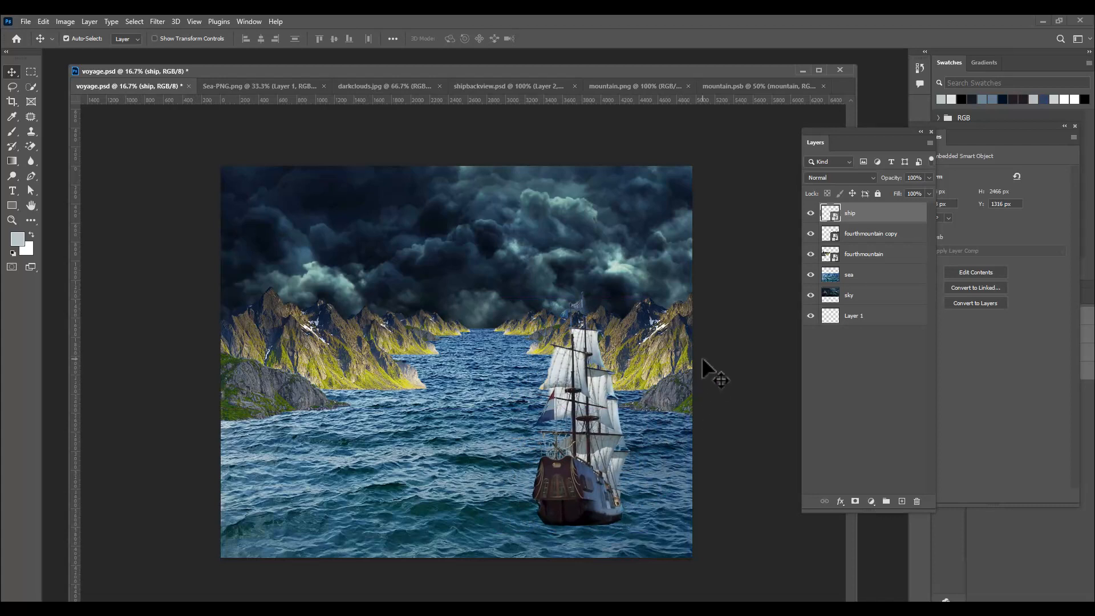
Step: Open statue1.jpg, enlarge its document window, and compare the statue with the voyage composite
mouse_move(465, 67)
mouse_down()
mouse_move(474, 67)
mouse_move(458, 70)
mouse_up()
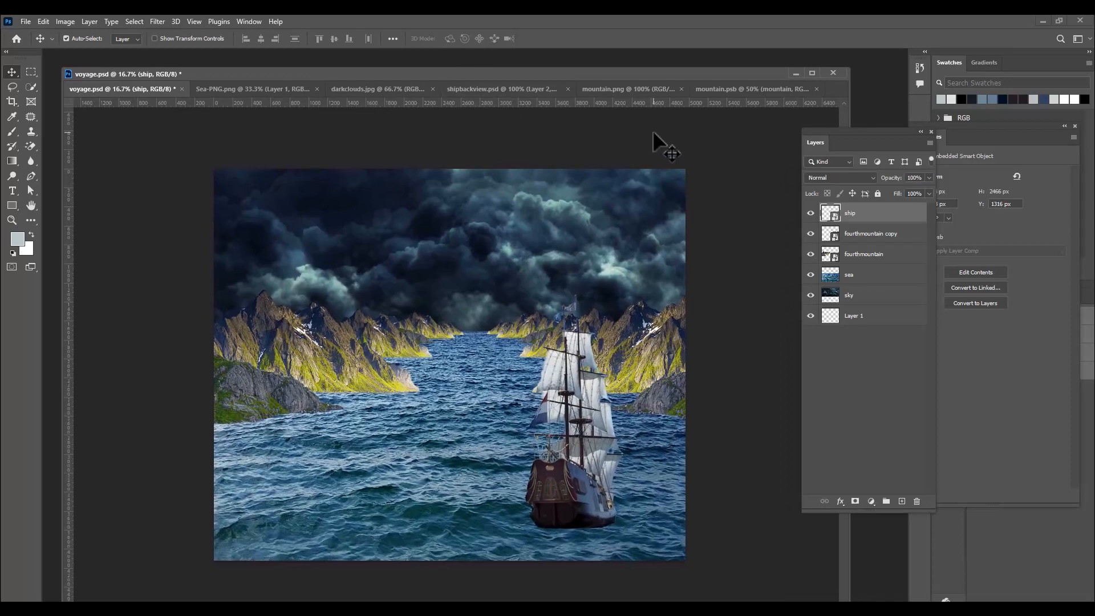
key(ctrl+o)
click(658, 163)
click(951, 577)
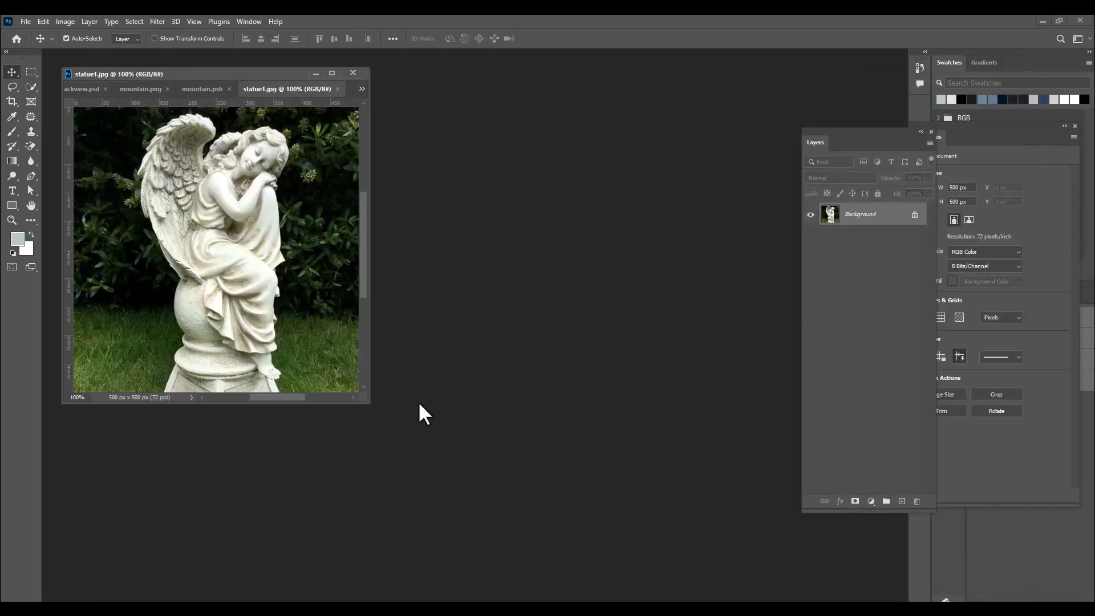
drag(365, 402, 758, 596)
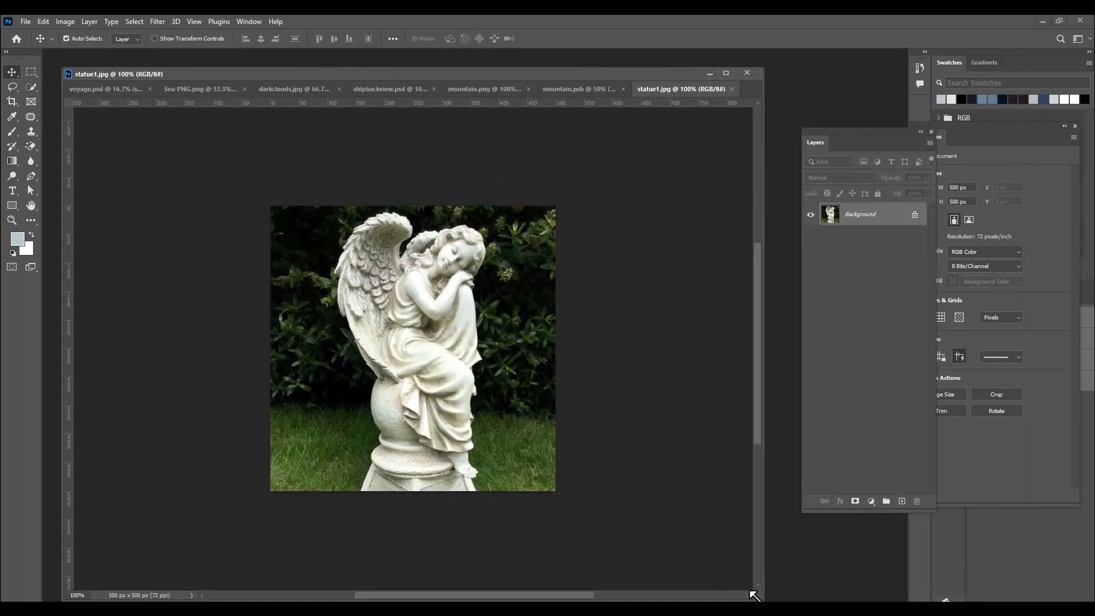
key(ctrl+plus)
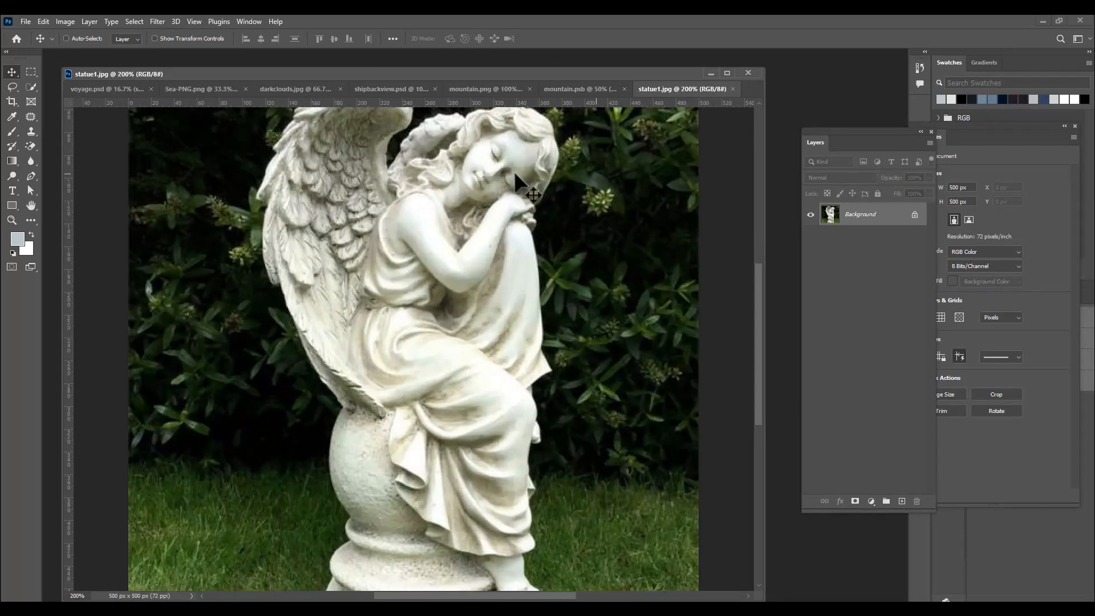
click(86, 89)
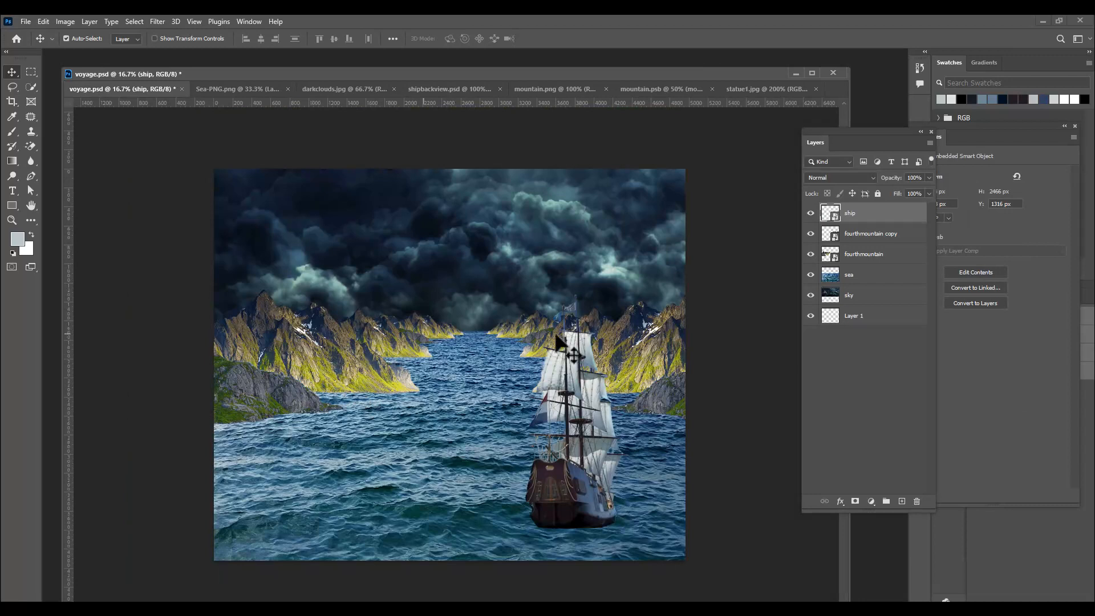
click(754, 89)
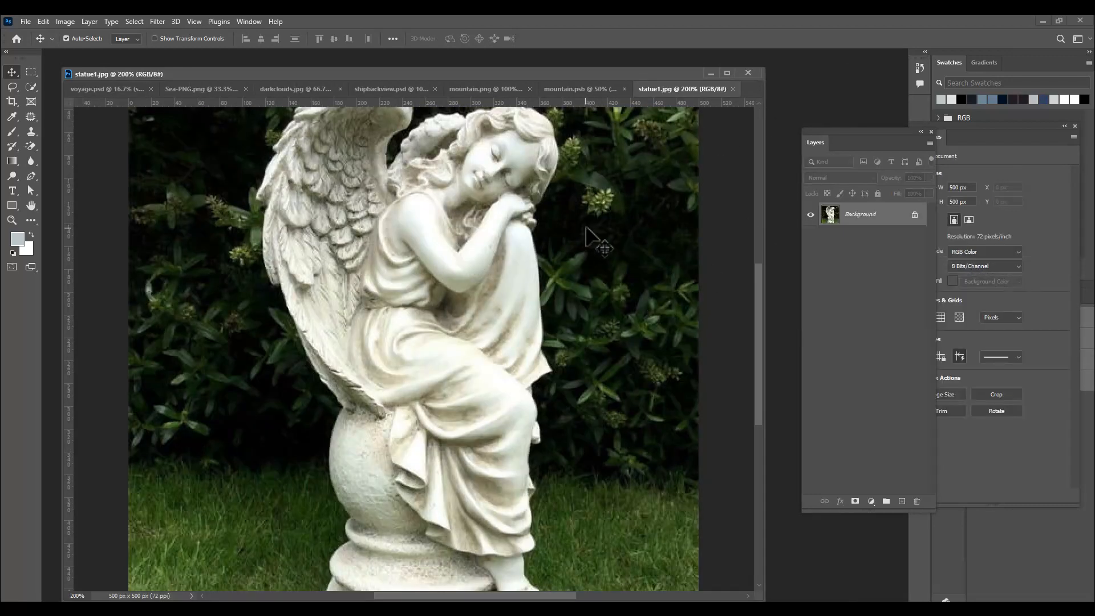
key(ctrl+minus)
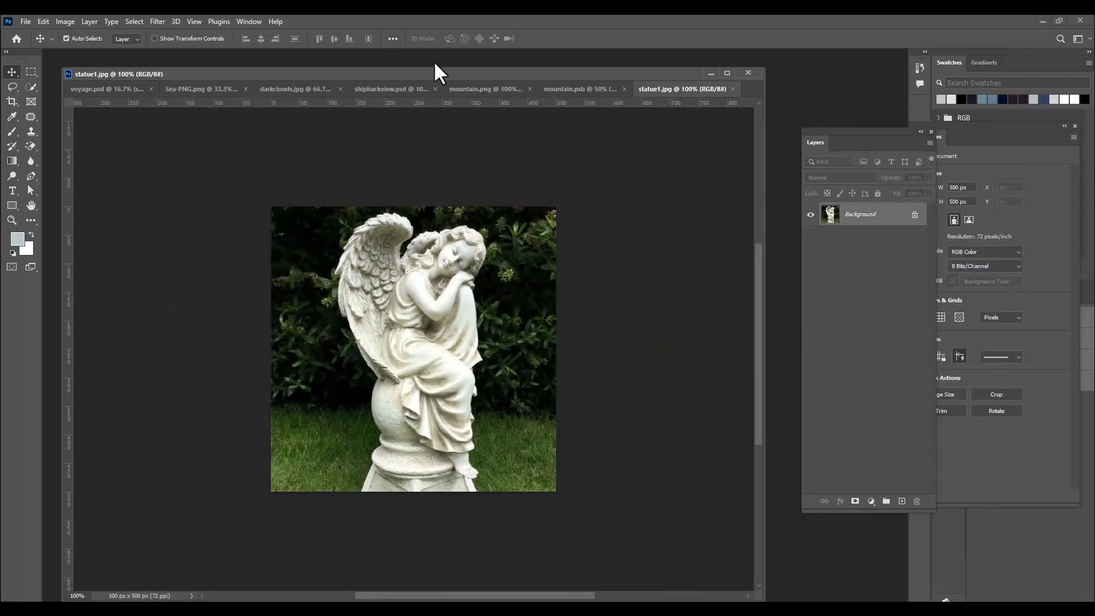
Step: Unlock the statue photo's background layer, select the angel statue with its pedestal, and mask out the garden
click(915, 216)
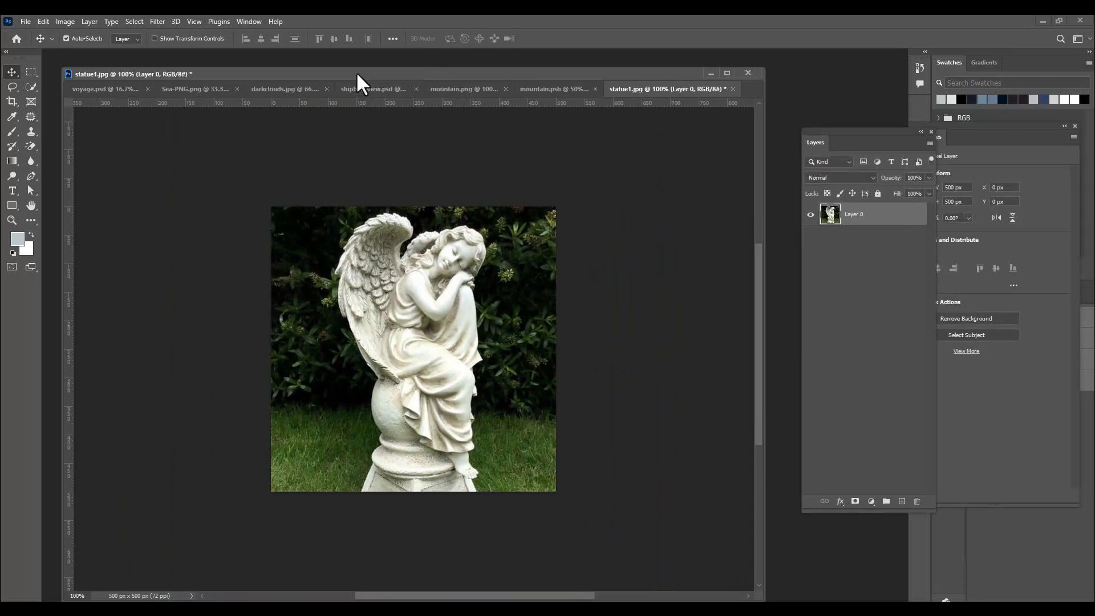
drag(357, 73, 398, 72)
click(32, 87)
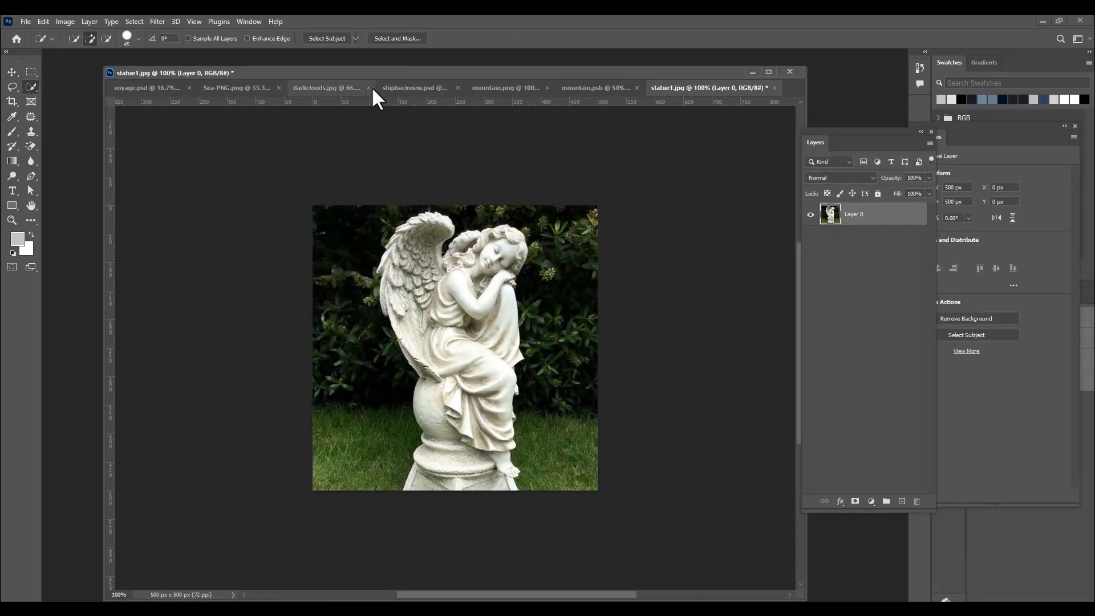
drag(358, 73, 338, 74)
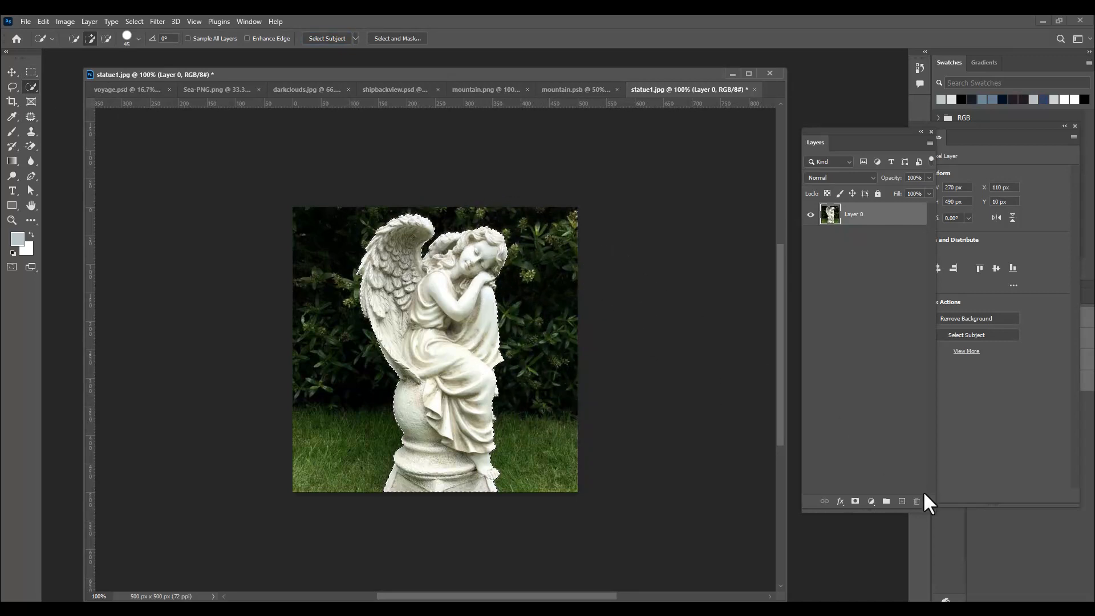
click(855, 501)
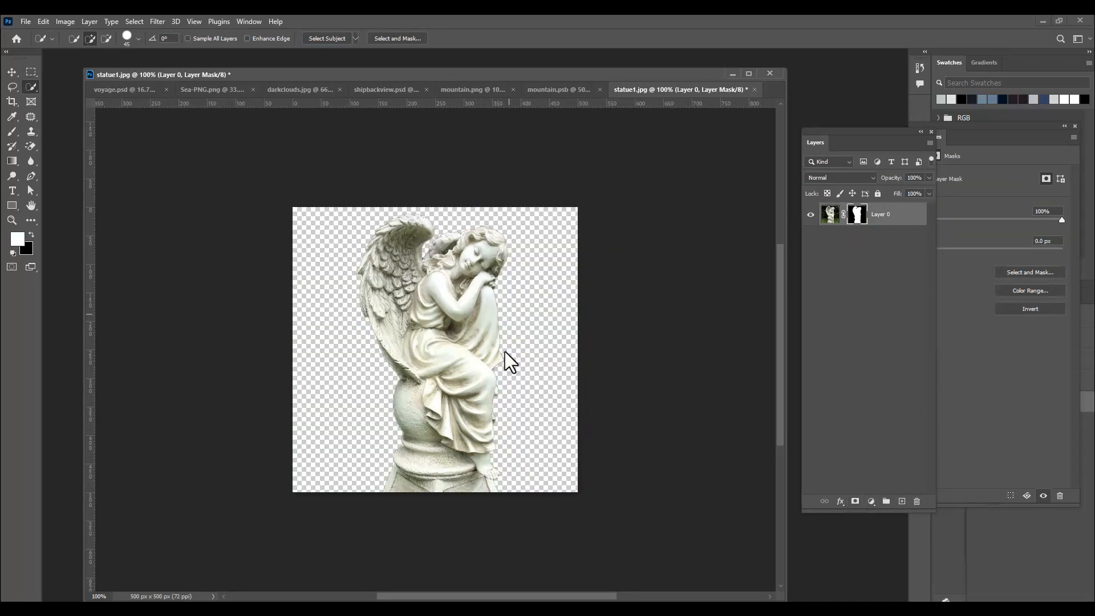
Step: Add a new layer beneath the masked statue and fill it with black
scroll(553, 365, down, 2)
scroll(573, 362, up, 1)
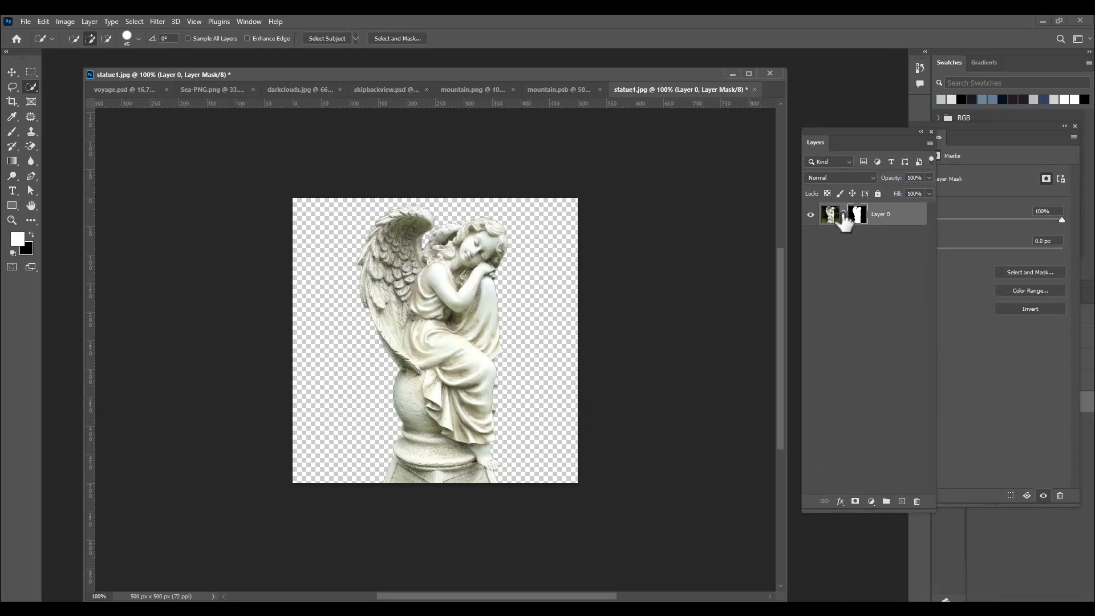
ctrl+click(901, 501)
key(d)
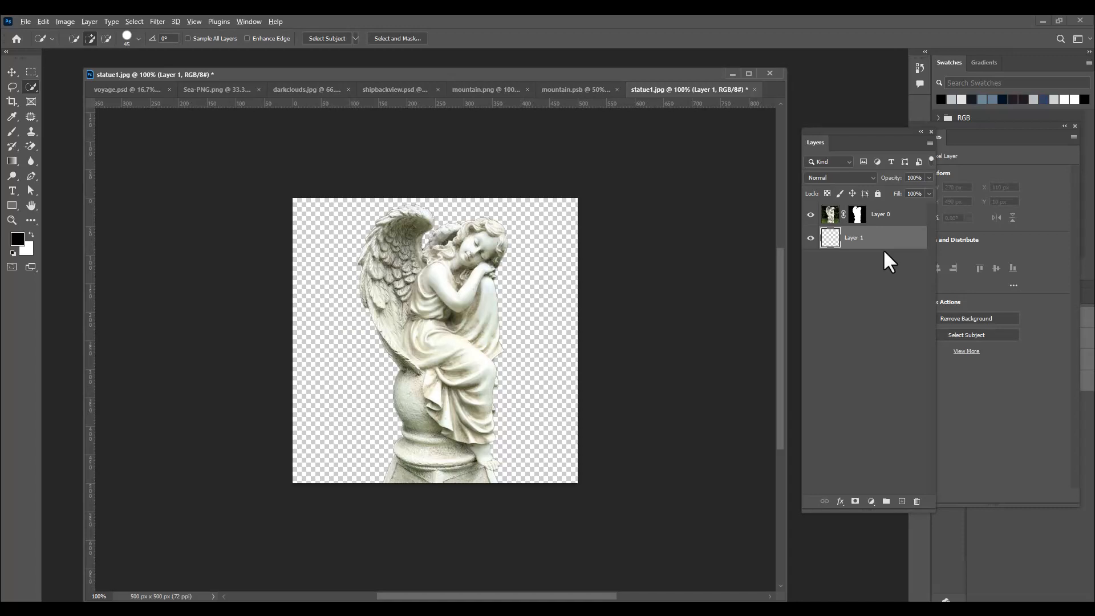
key(alt+BackSpace)
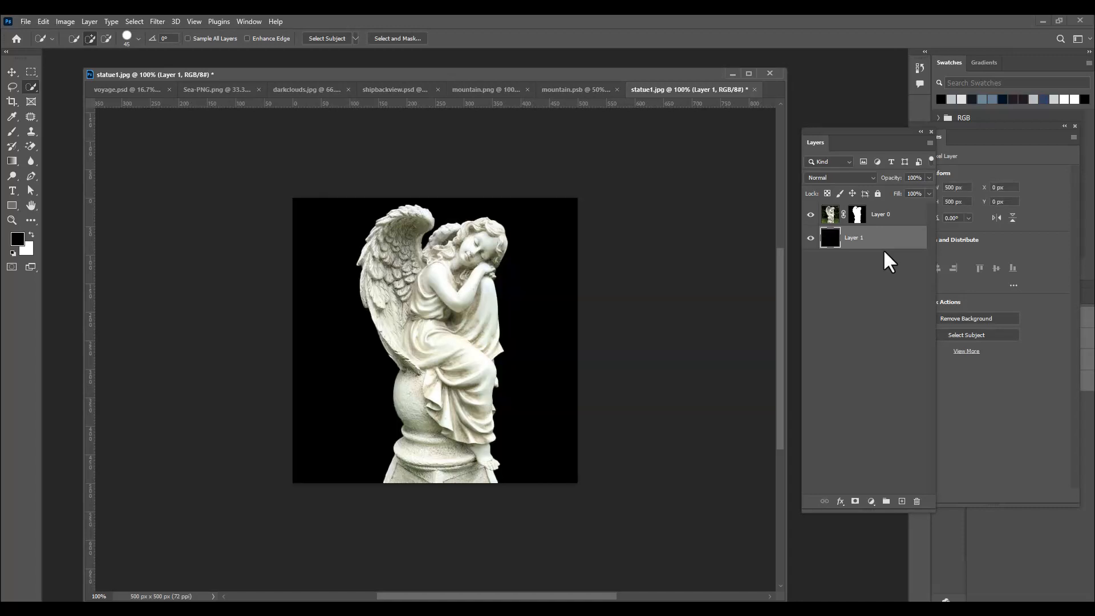
Step: Move the masked statue up and scale it to about 86% so it fits inside the canvas
click(862, 221)
key(x)
key(v)
drag(456, 319, 456, 309)
key(ctrl+t)
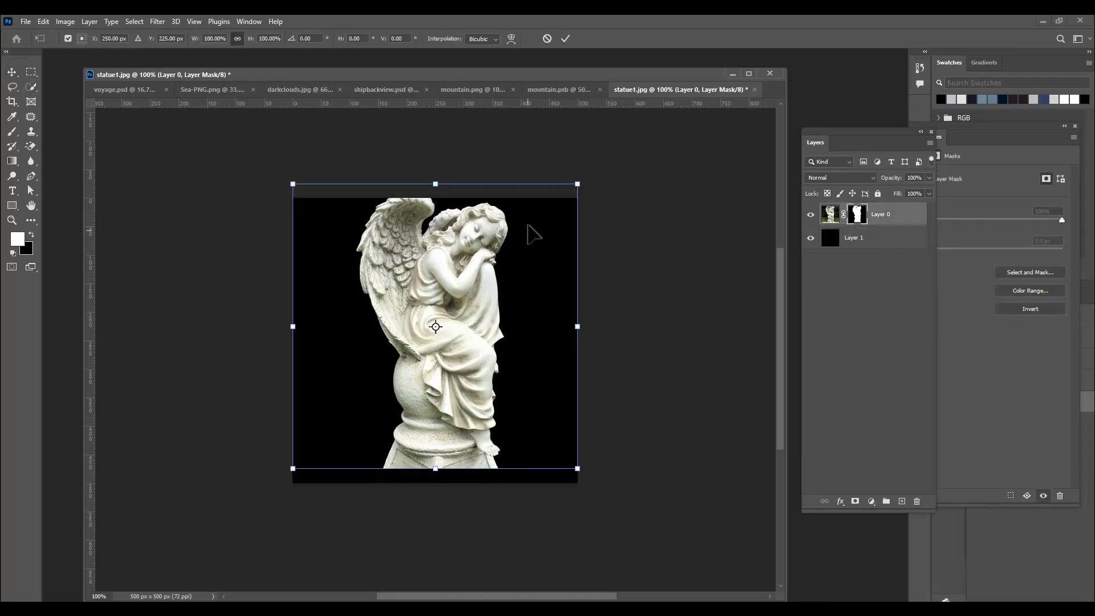
drag(578, 183, 559, 205)
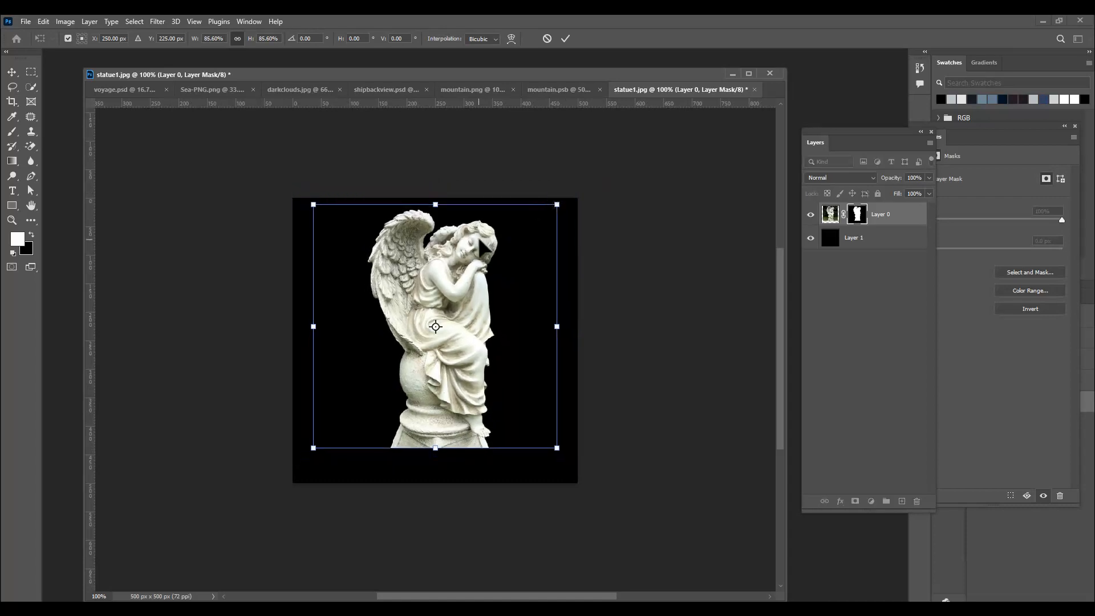
key(Return)
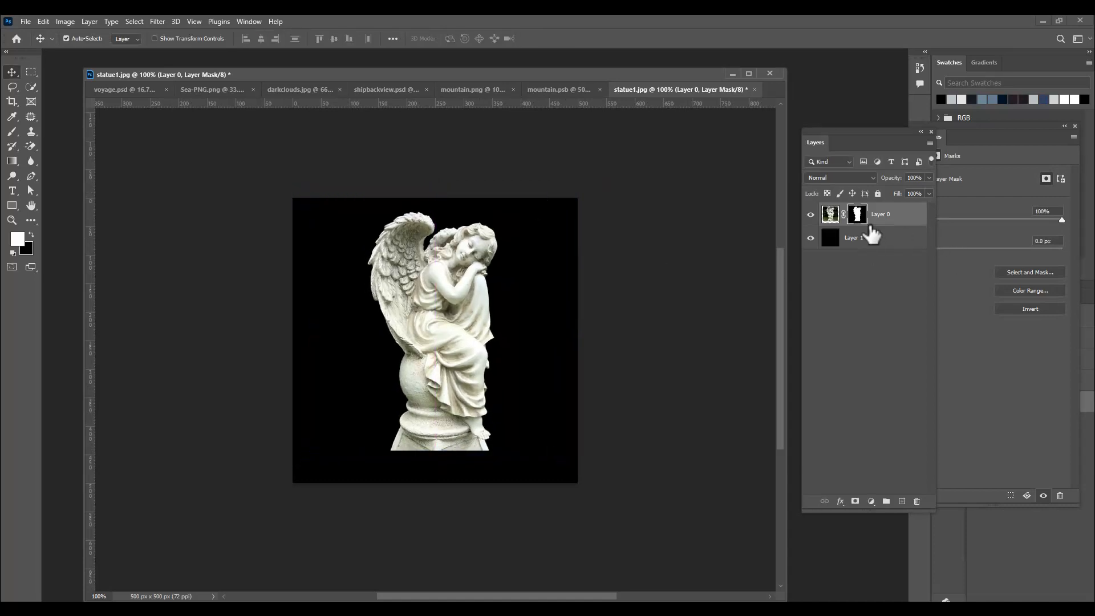
Step: Set the Brush tool to a size of 50 px for painting on the statue's layer mask, undoing the white trial dab
click(12, 133)
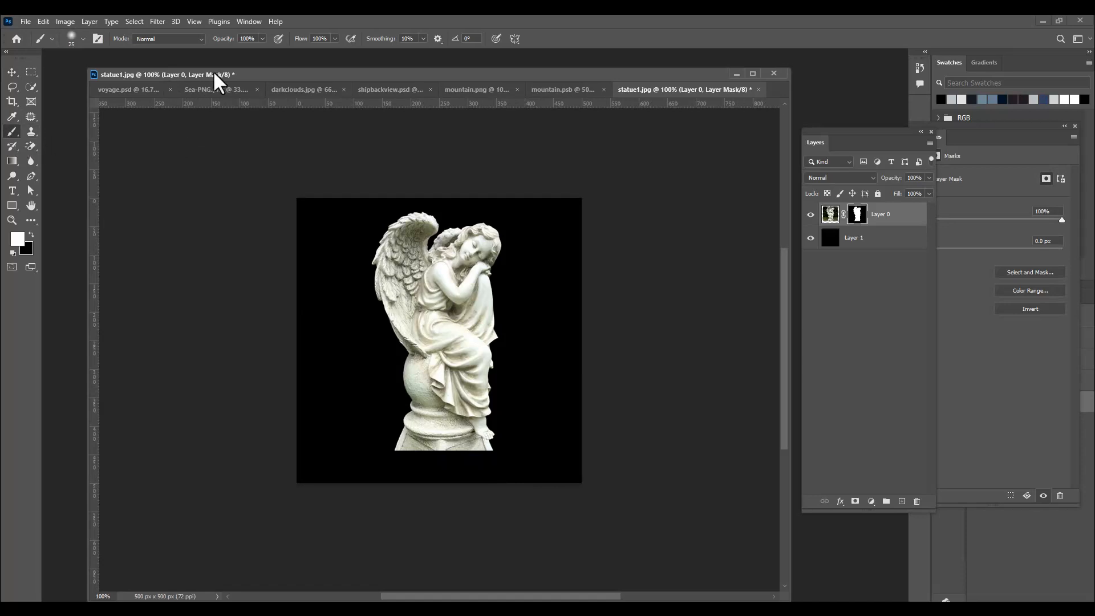
drag(215, 78, 235, 71)
key(ctrl+plus)
scroll(513, 391, down, 2)
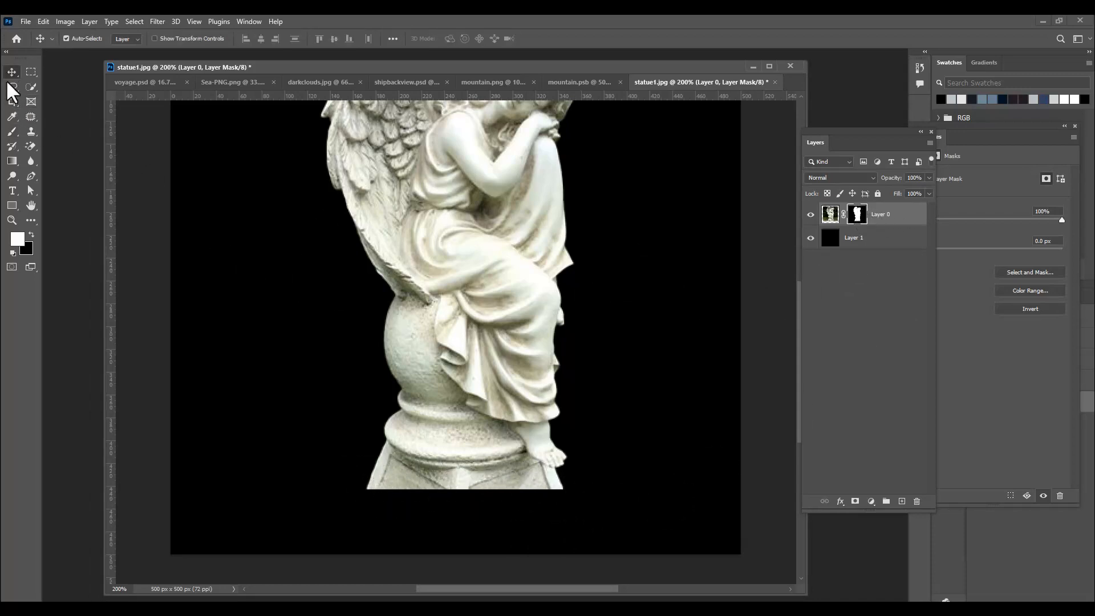
click(12, 147)
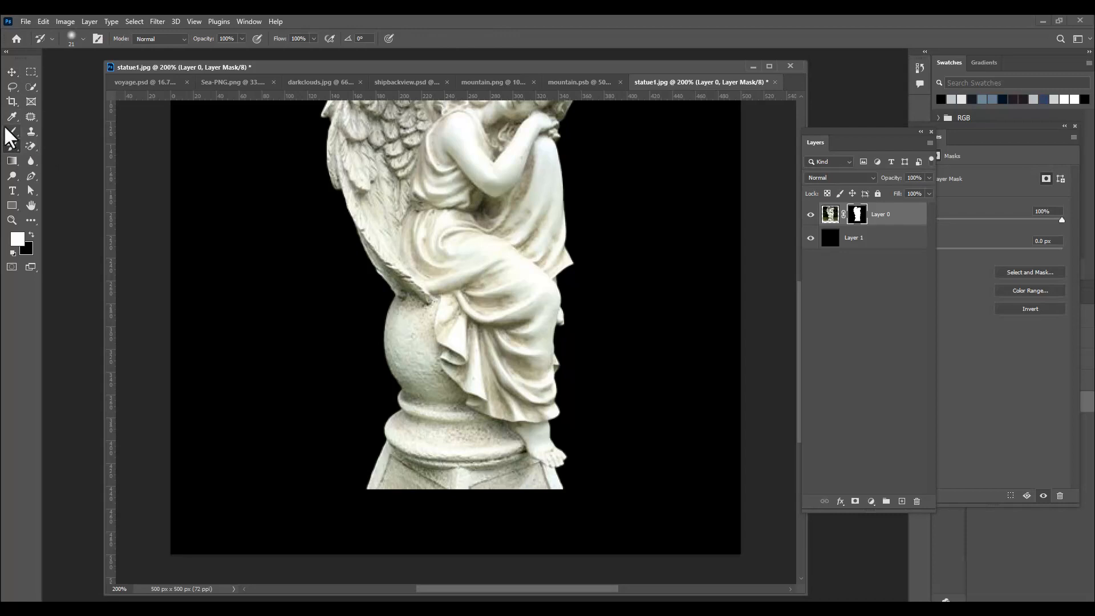
click(11, 135)
key(])
key(])
key(])
key(])
key(])
key(])
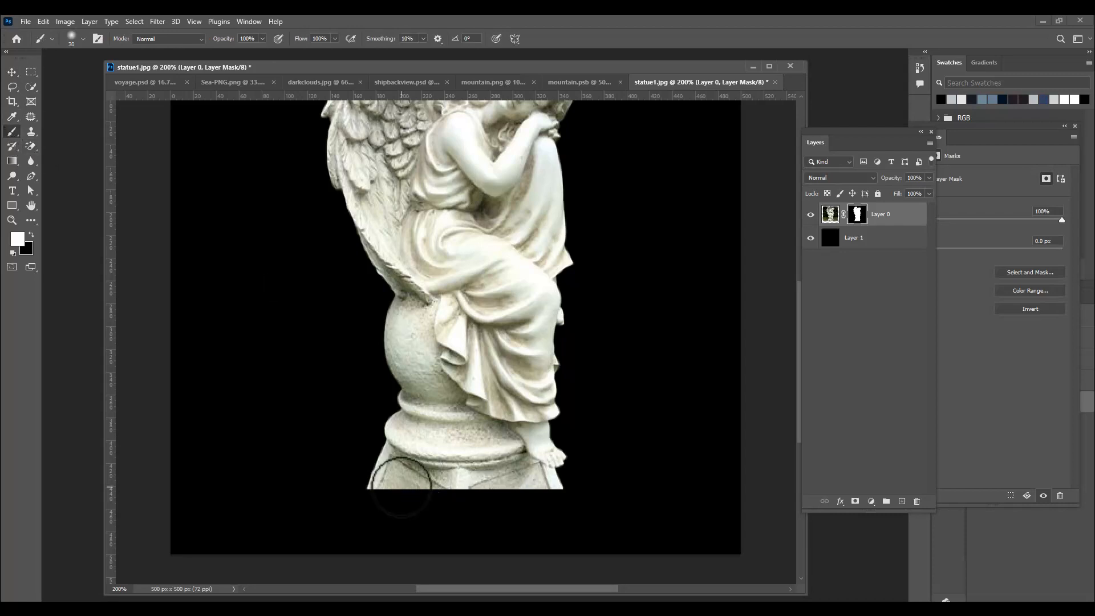
key([)
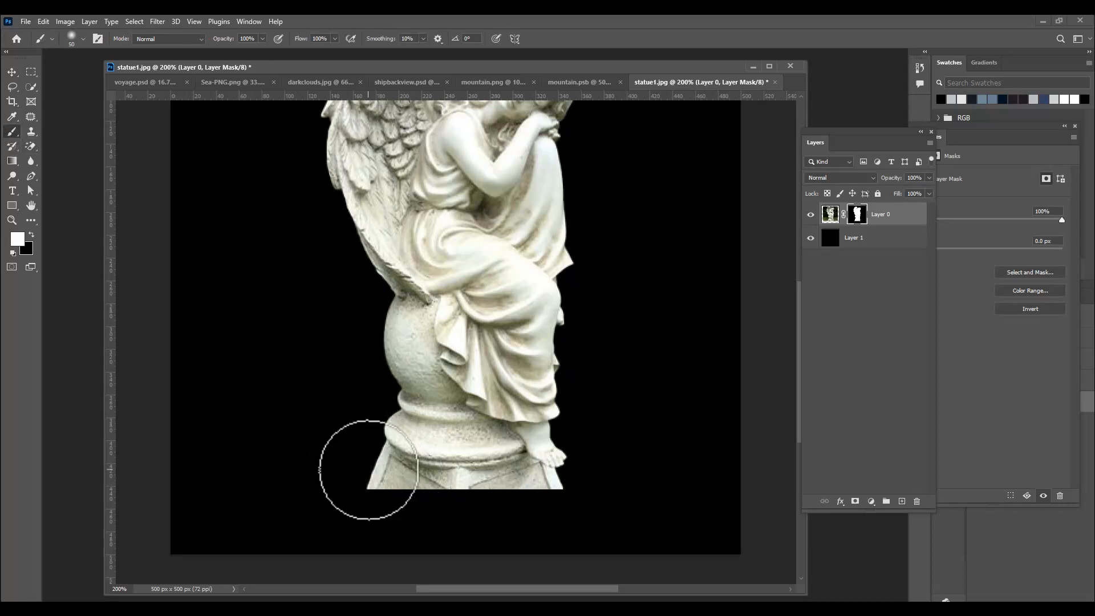
click(367, 463)
key(ctrl+z)
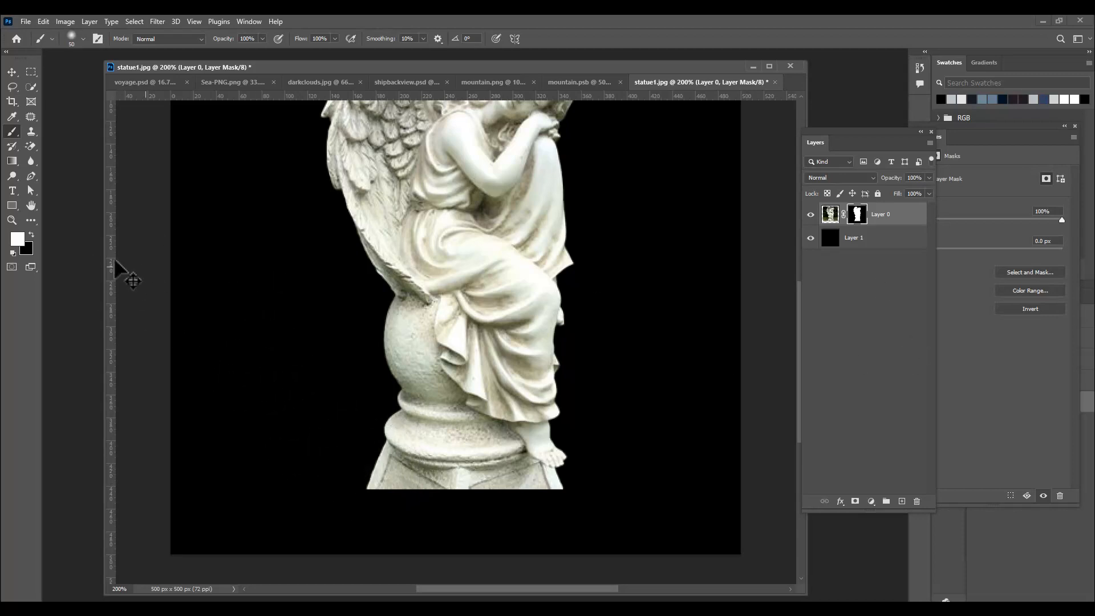
Step: Paint black on the statue's mask to hide the angular plinth beneath the round pedestal base, reducing the brush to 25 px around the foot
click(31, 235)
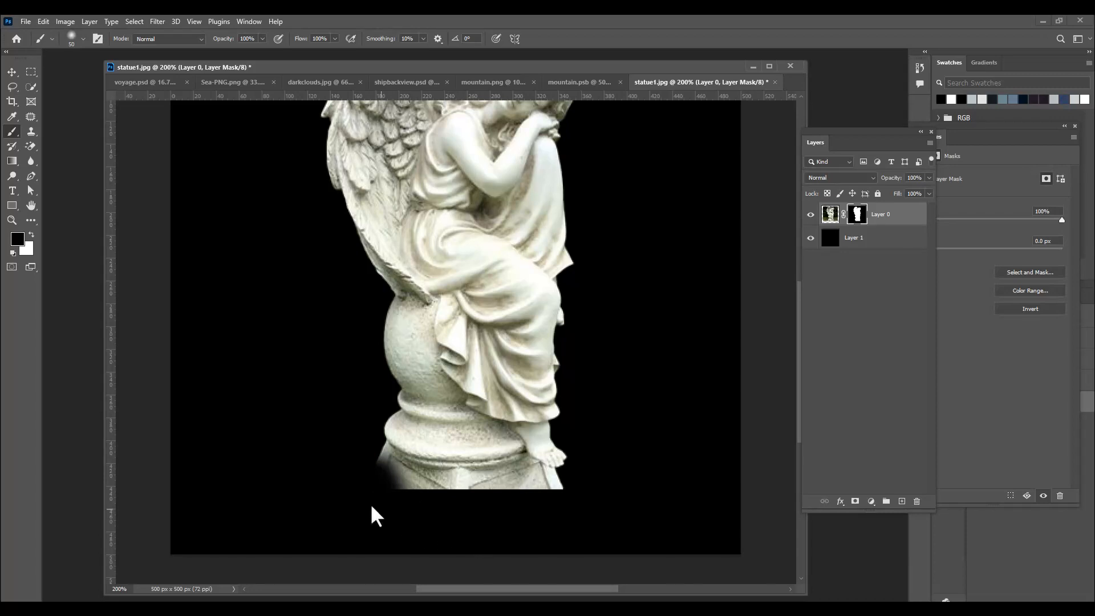
mouse_move(441, 497)
mouse_down()
mouse_move(581, 493)
mouse_move(413, 490)
mouse_move(444, 491)
mouse_move(380, 477)
mouse_move(371, 465)
mouse_move(413, 483)
mouse_move(366, 450)
mouse_move(425, 479)
mouse_move(567, 488)
mouse_move(523, 476)
mouse_move(538, 492)
mouse_move(565, 488)
mouse_move(521, 474)
mouse_move(399, 479)
mouse_move(368, 451)
mouse_move(430, 478)
mouse_move(491, 482)
mouse_up()
key([)
key([)
key([)
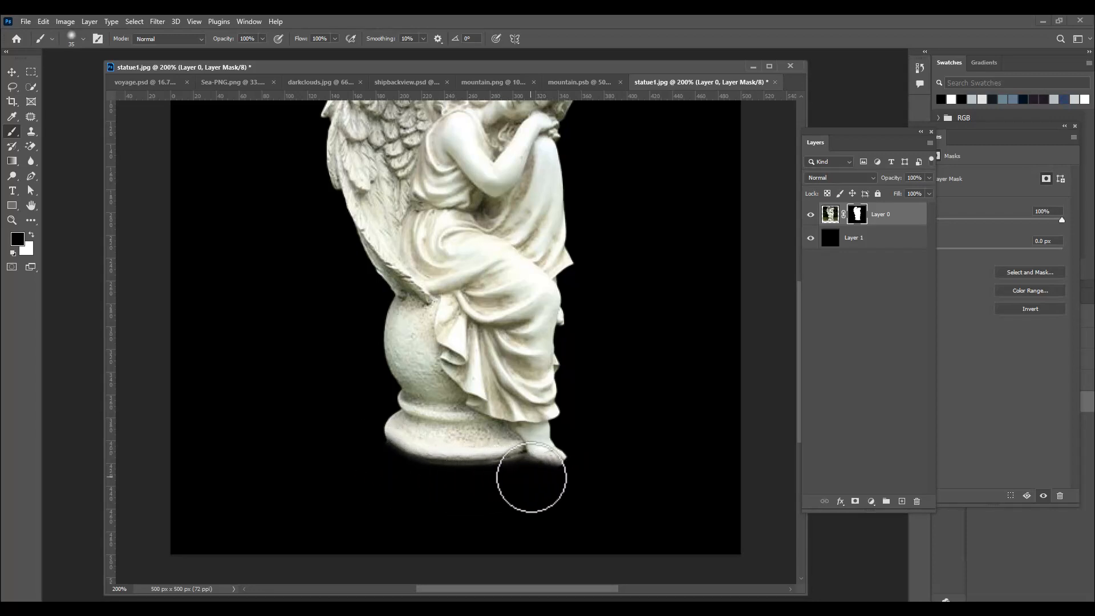
key(bracketleft)
mouse_move(527, 466)
mouse_down()
mouse_move(543, 477)
mouse_move(369, 464)
mouse_move(376, 448)
mouse_move(560, 482)
mouse_up()
scroll(709, 323, up, 3)
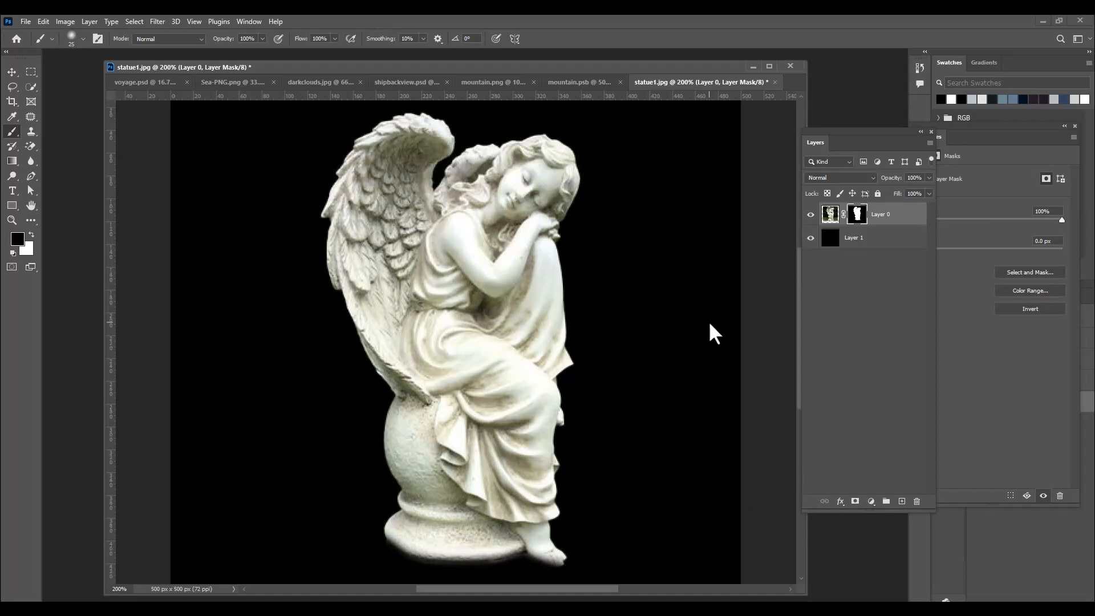
Step: Apply the layer mask to the statue layer
key(ctrl+minus)
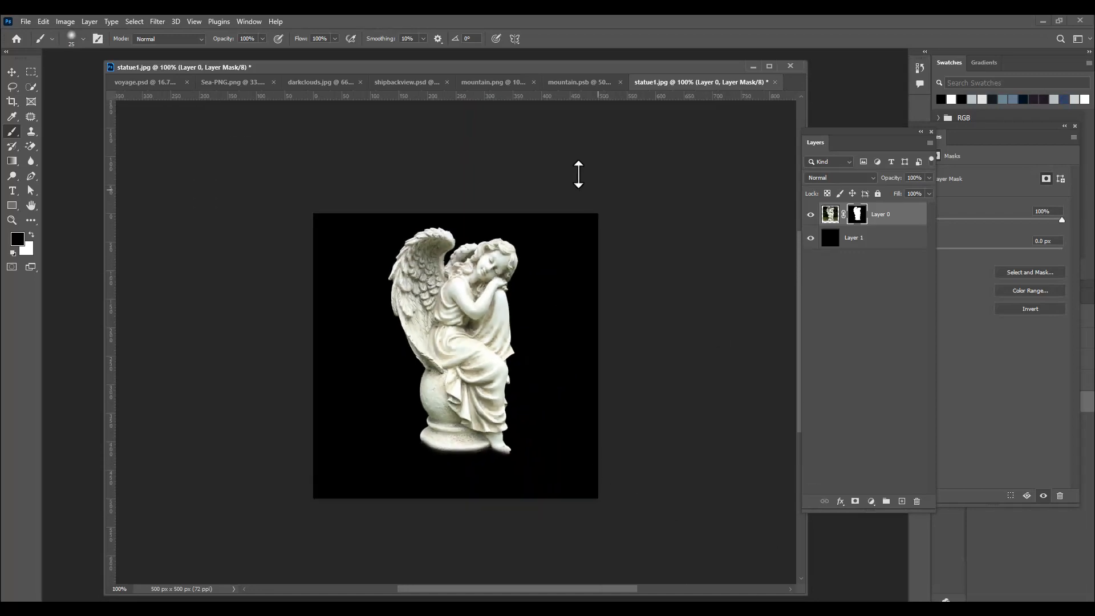
drag(530, 72, 547, 72)
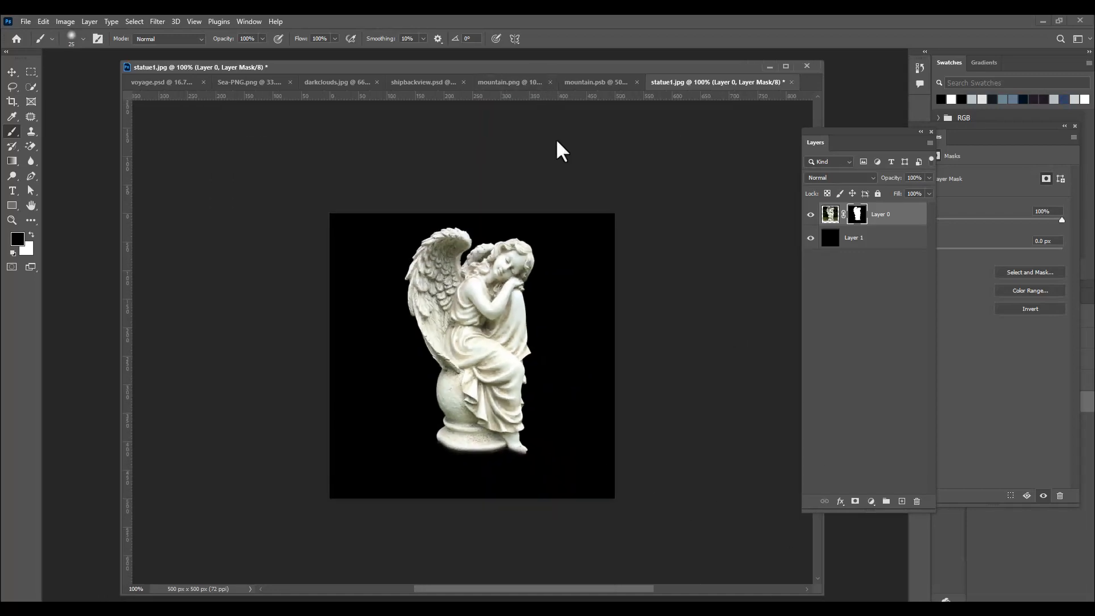
right_click(858, 218)
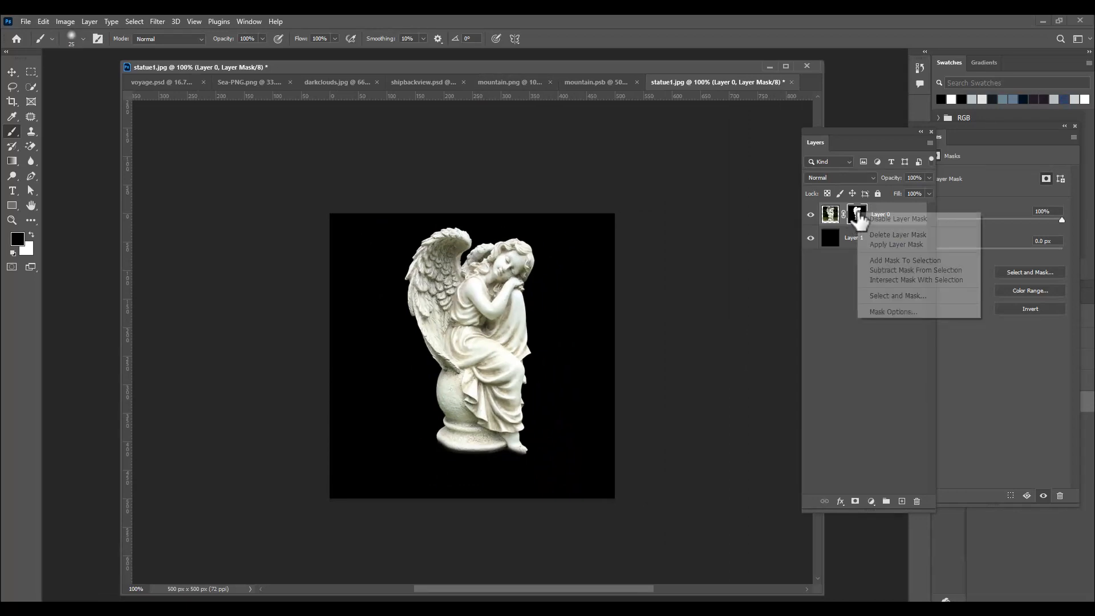
click(897, 245)
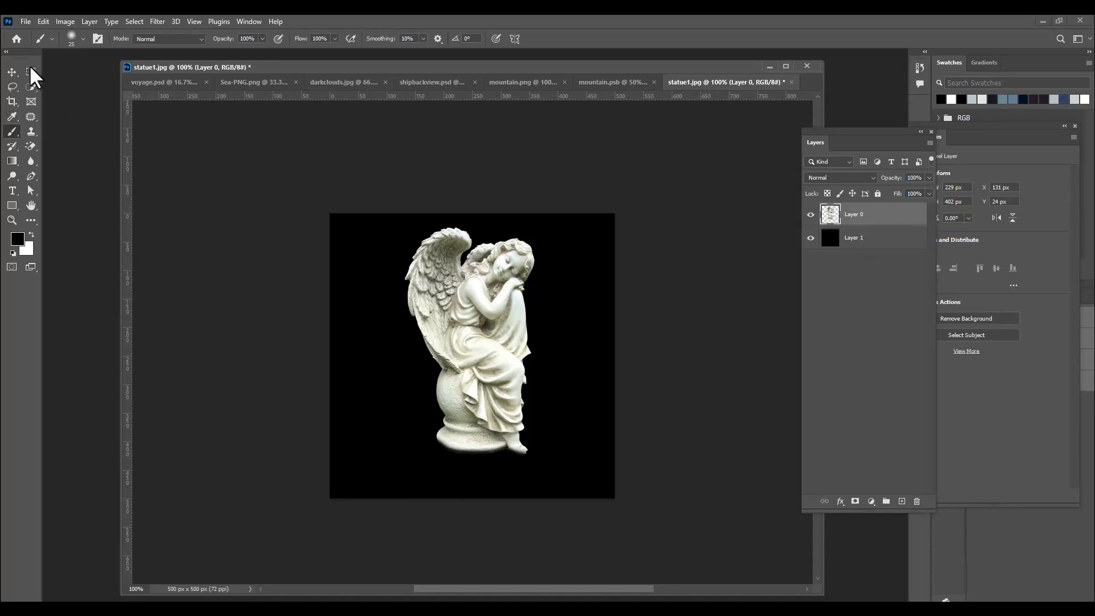
Step: Move the cut-out statue into the voyage.psd composite and place it over the left mountain chain
click(11, 73)
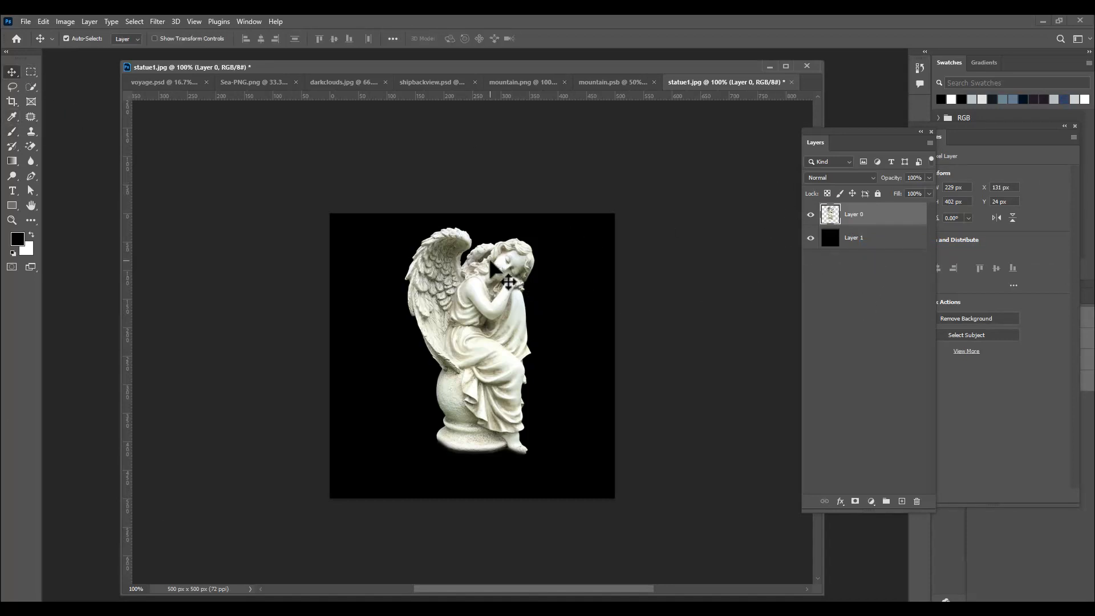
drag(479, 282, 174, 84)
drag(360, 302, 407, 348)
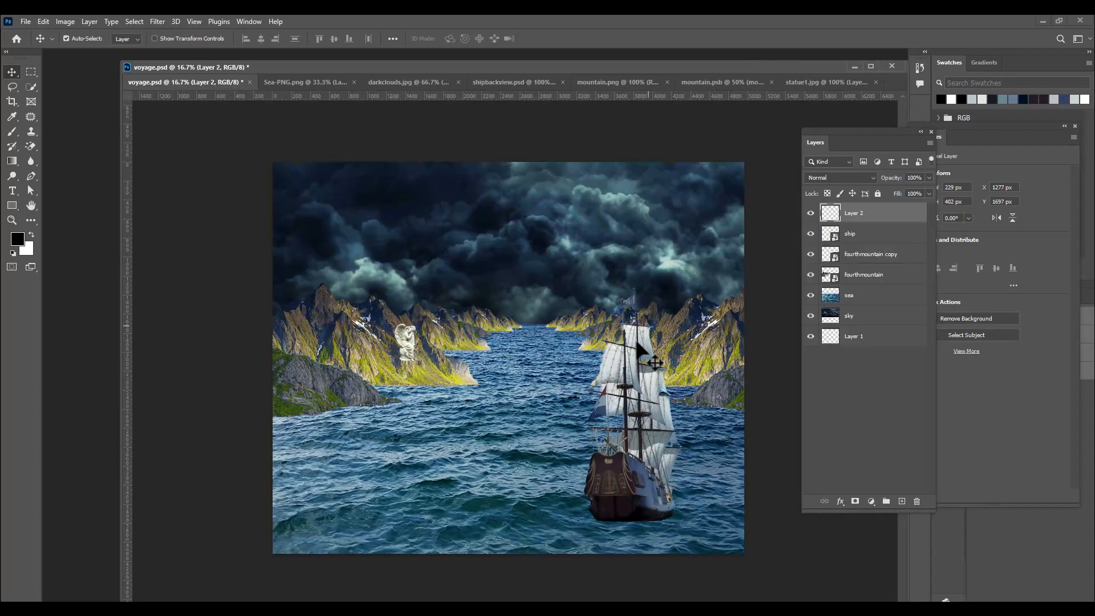
Step: Enlarge the statue proportionally to about 829 × 1455 px so it towers above the left mountains
key(ctrl+t)
drag(416, 321, 405, 292)
key(Return)
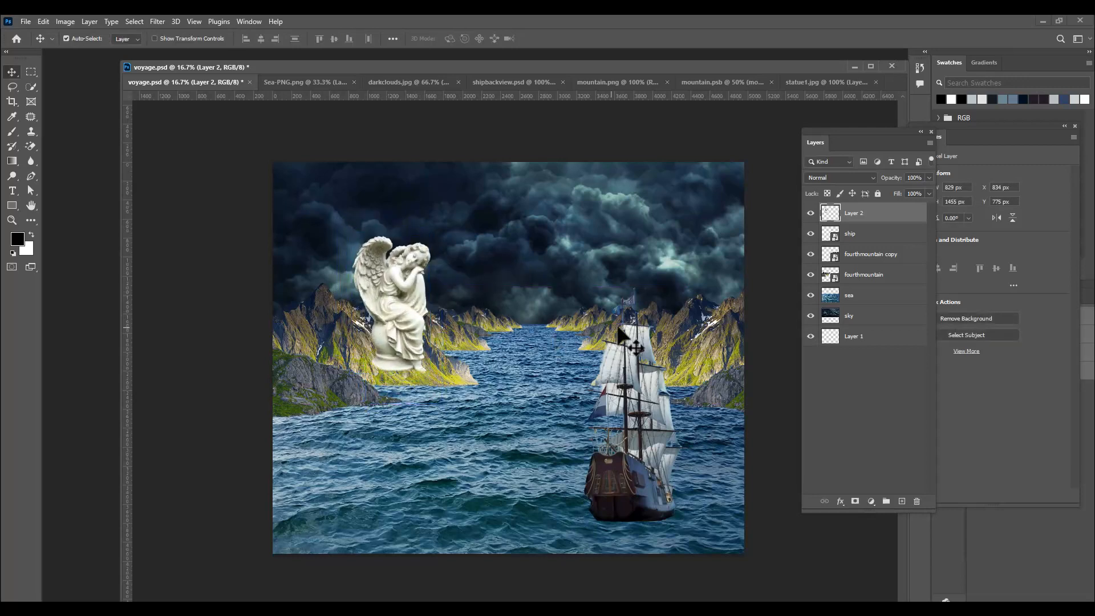
Step: Undo the last enlargement of the angel statue and convert Layer 2 to a smart object
key(ctrl+z)
right_click(891, 219)
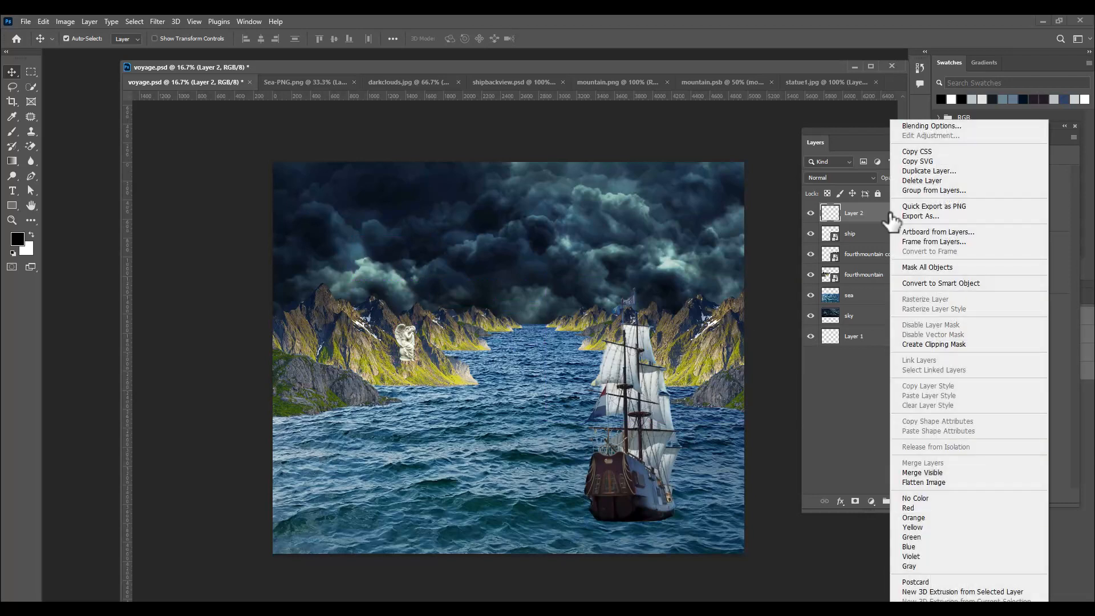
click(935, 283)
Step: Scale the statue to about 422.5%, rotate it about 7.5° clockwise and place it against the left mountain
drag(401, 347, 447, 268)
key(ctrl+t)
drag(415, 313, 398, 265)
drag(428, 375, 428, 376)
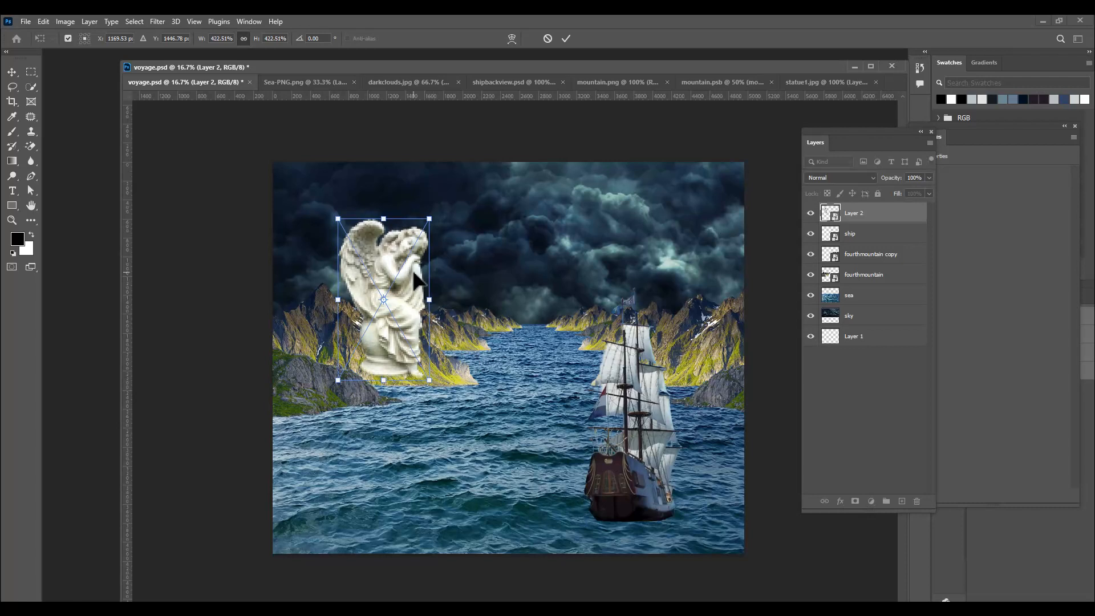
drag(415, 276, 419, 277)
drag(461, 349, 451, 362)
drag(406, 300, 416, 297)
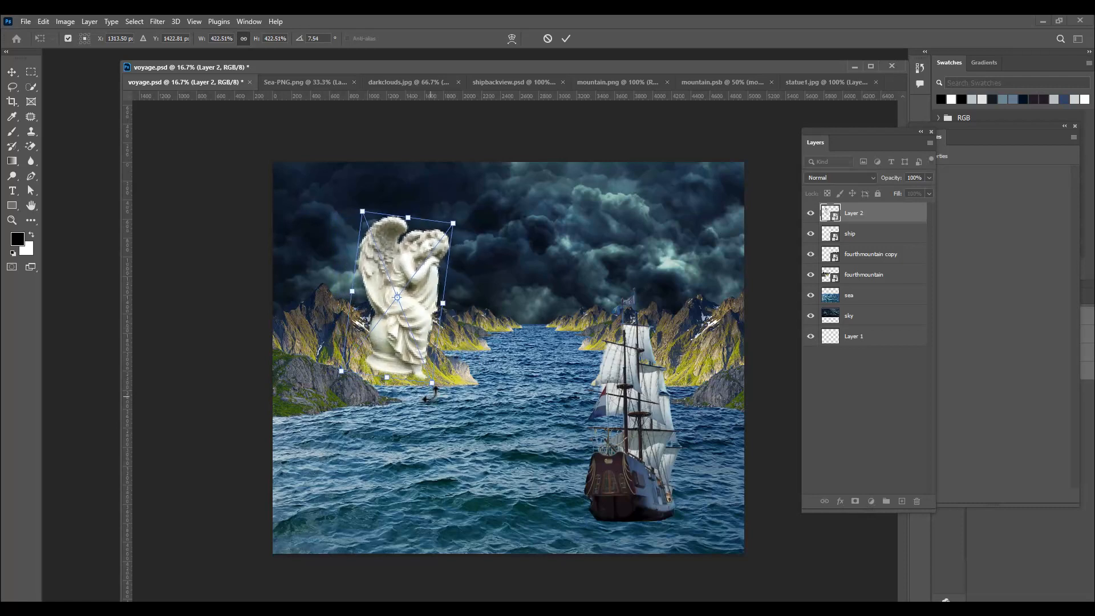
drag(433, 383, 428, 386)
key(Return)
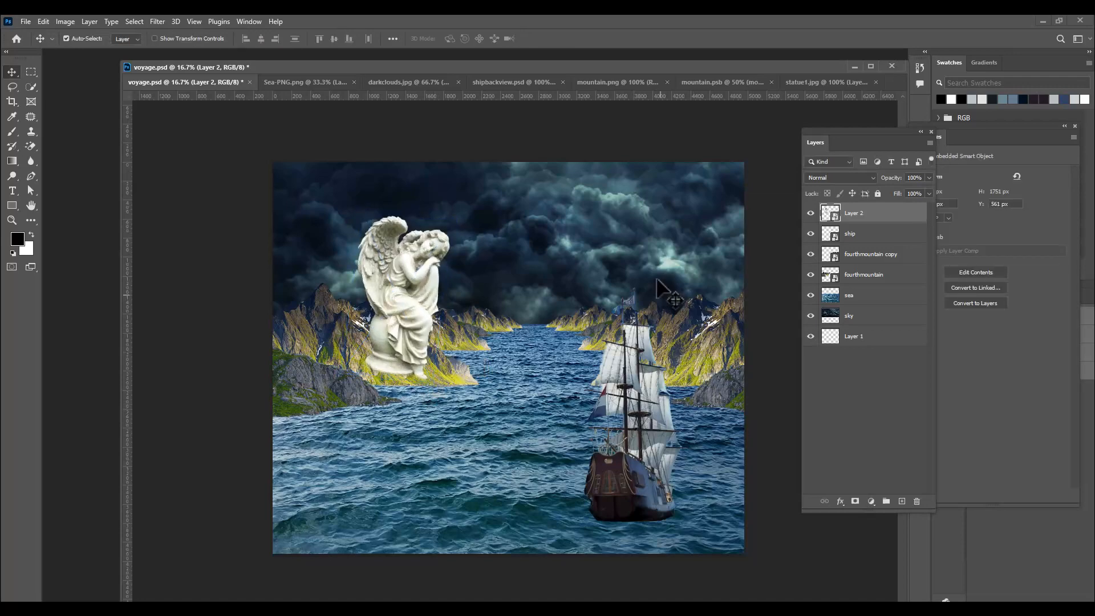
Step: Rename the statue's layer from Layer 2 to "statuefront"
key(ctrl+plus)
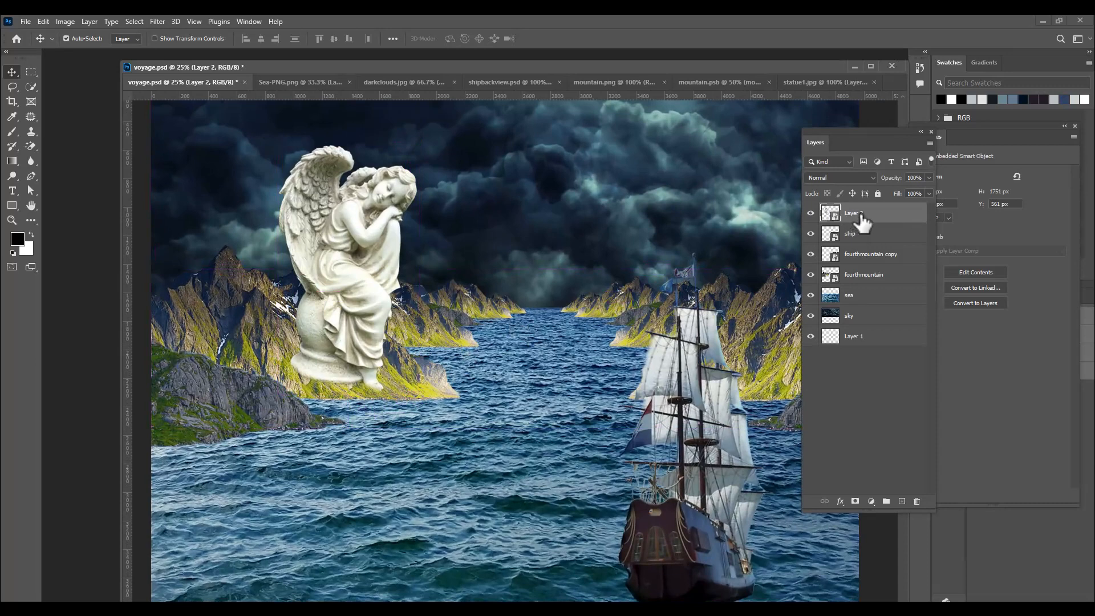
text(statuefr)
text(ont)
key(Return)
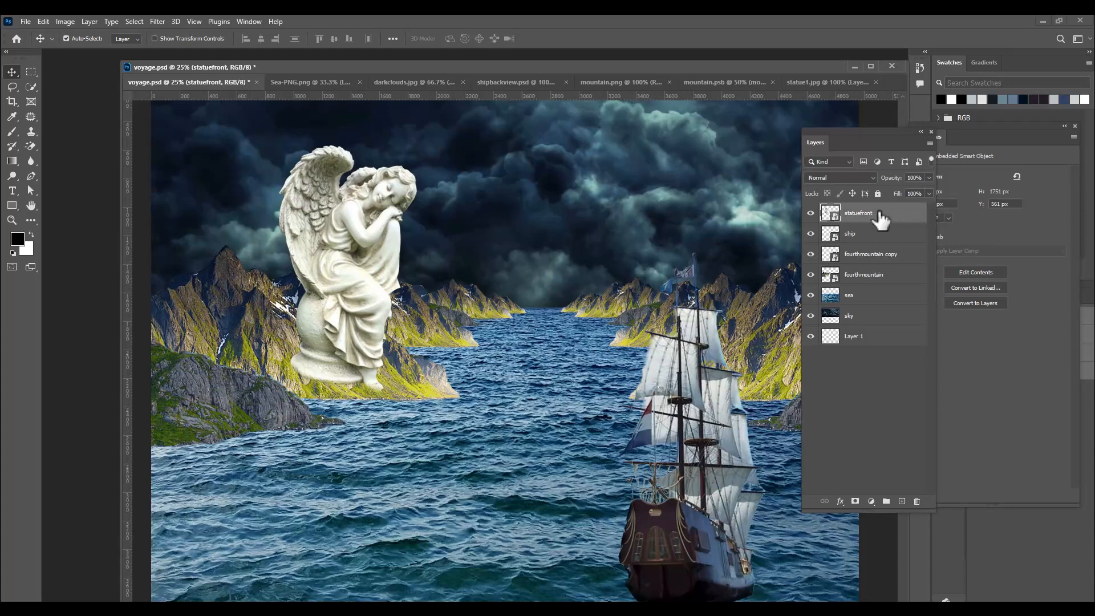
Step: Add a layer mask to statuefront and paint out the statue's stone base in black with a 250 px brush
click(855, 500)
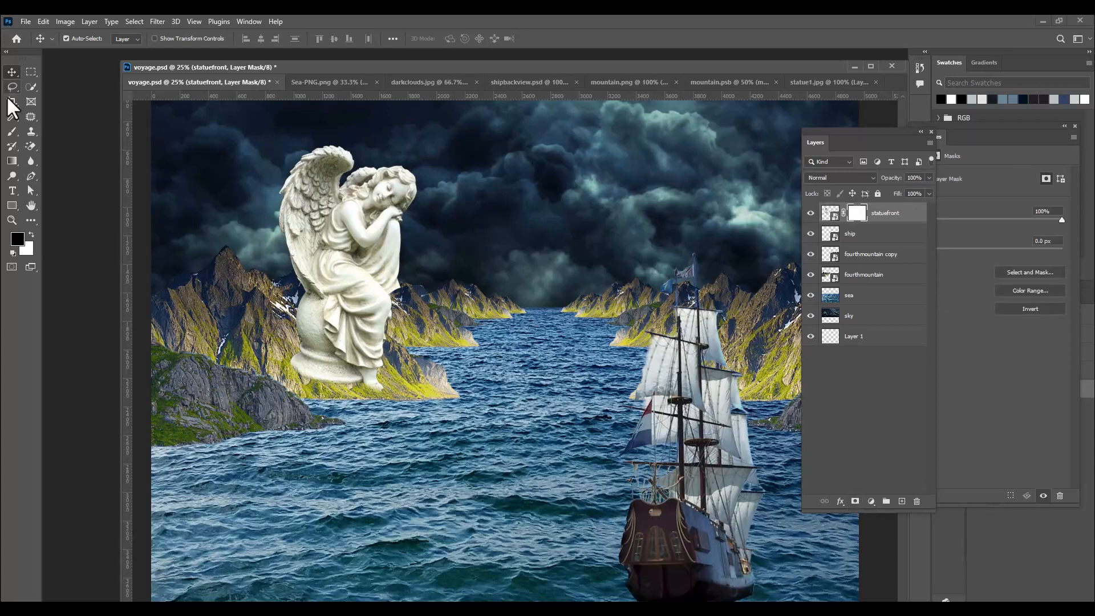
click(11, 130)
click(45, 129)
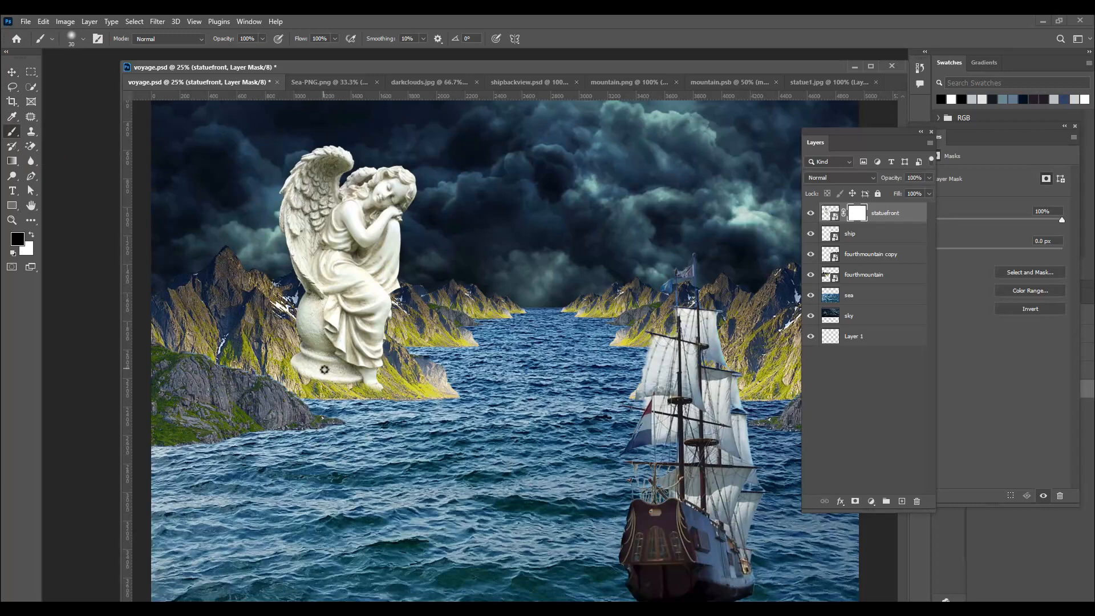
key(bracketright)
key(bracketright)
key(bracketright)
key(bracketright)
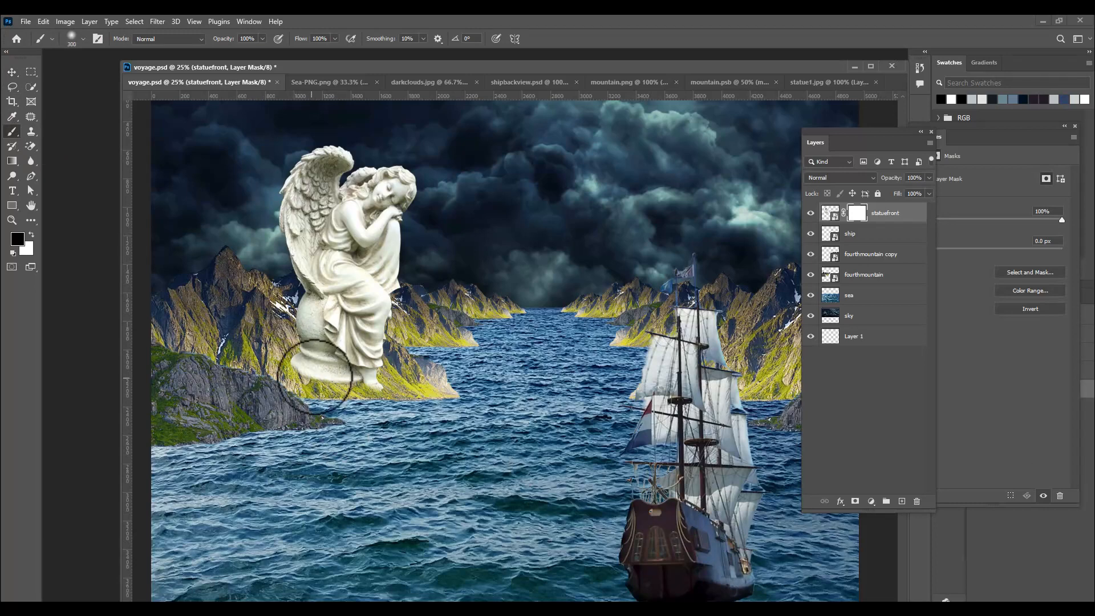
key(bracketleft)
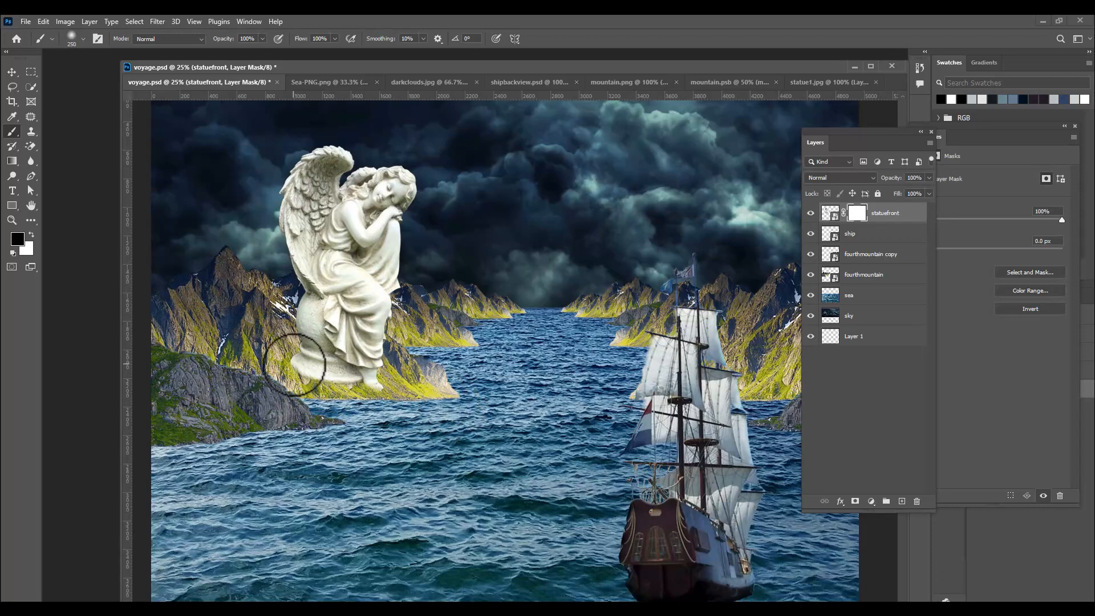
mouse_move(302, 367)
mouse_down()
mouse_move(332, 382)
mouse_move(299, 347)
mouse_move(335, 386)
mouse_move(343, 374)
mouse_move(350, 396)
mouse_move(352, 383)
mouse_move(358, 399)
mouse_move(356, 390)
mouse_move(376, 399)
mouse_move(344, 382)
mouse_move(380, 391)
mouse_move(291, 331)
mouse_move(290, 346)
mouse_move(372, 383)
mouse_up()
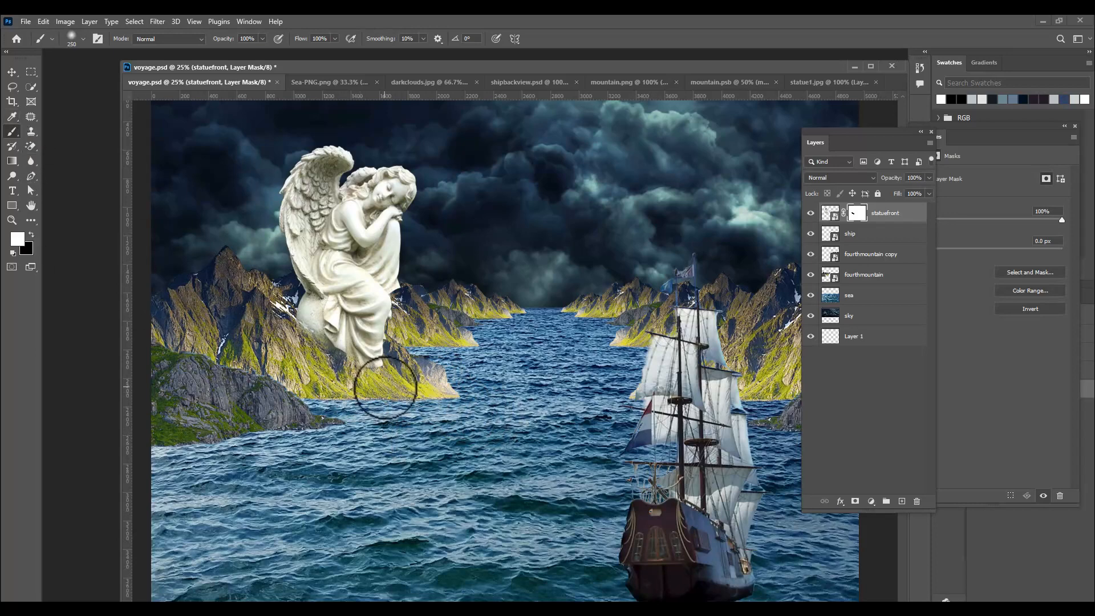
Step: Restore the statue's foot by painting white on the statuefront mask with a 150 px brush
key([)
key([)
key([)
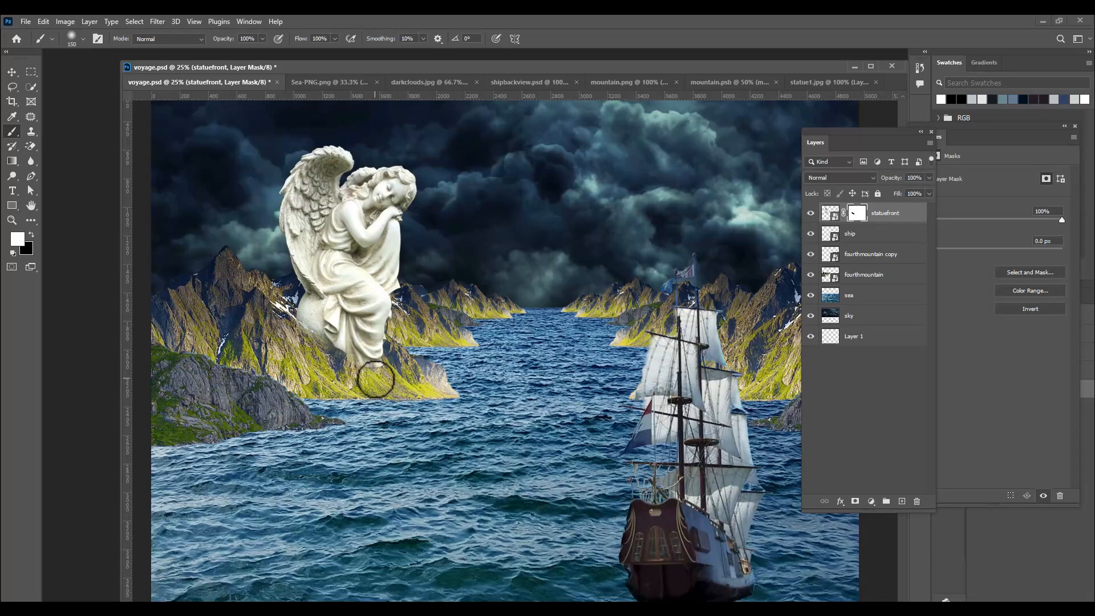
click(376, 381)
click(380, 385)
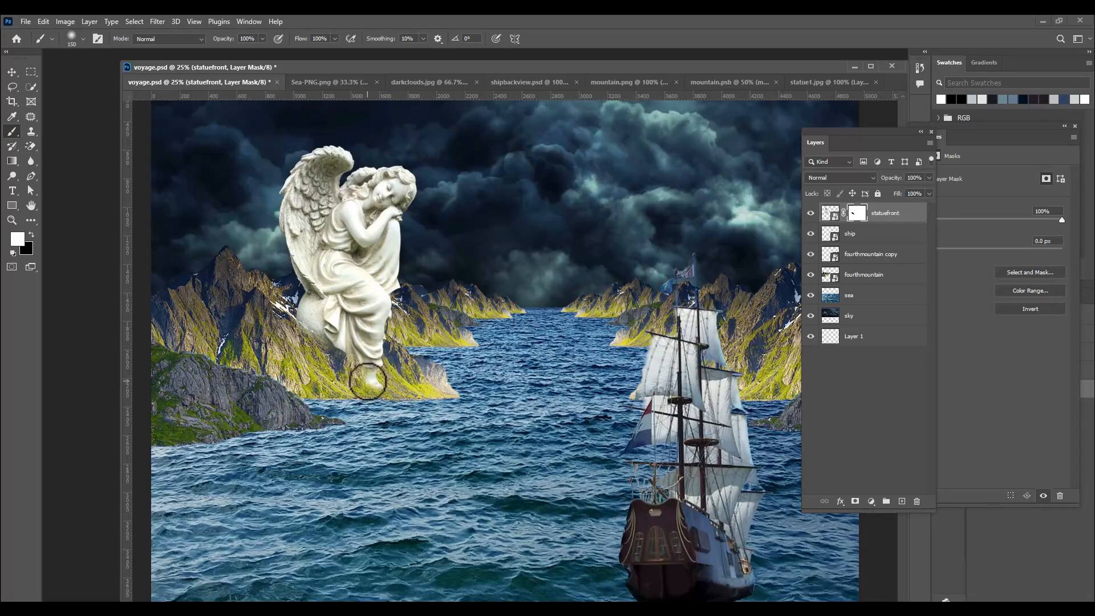
mouse_move(377, 387)
mouse_down()
mouse_move(361, 375)
mouse_move(384, 386)
mouse_move(400, 355)
mouse_move(369, 361)
mouse_move(374, 377)
mouse_up()
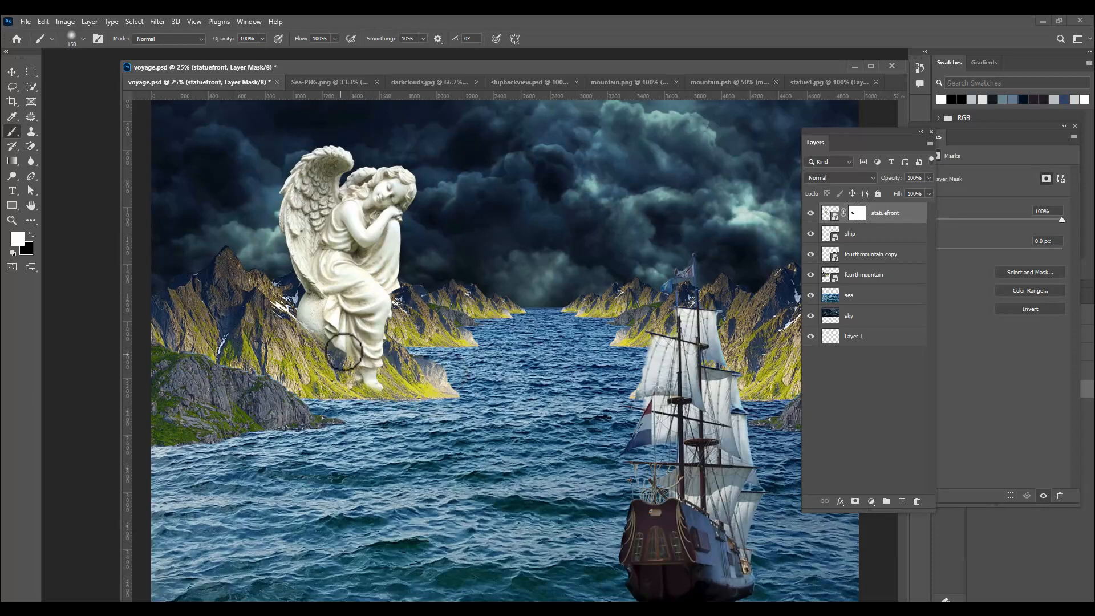
Step: Duplicate the statuefront layer, move the copy toward the right side of the scene and flip it horizontally
click(11, 72)
key(ctrl+minus)
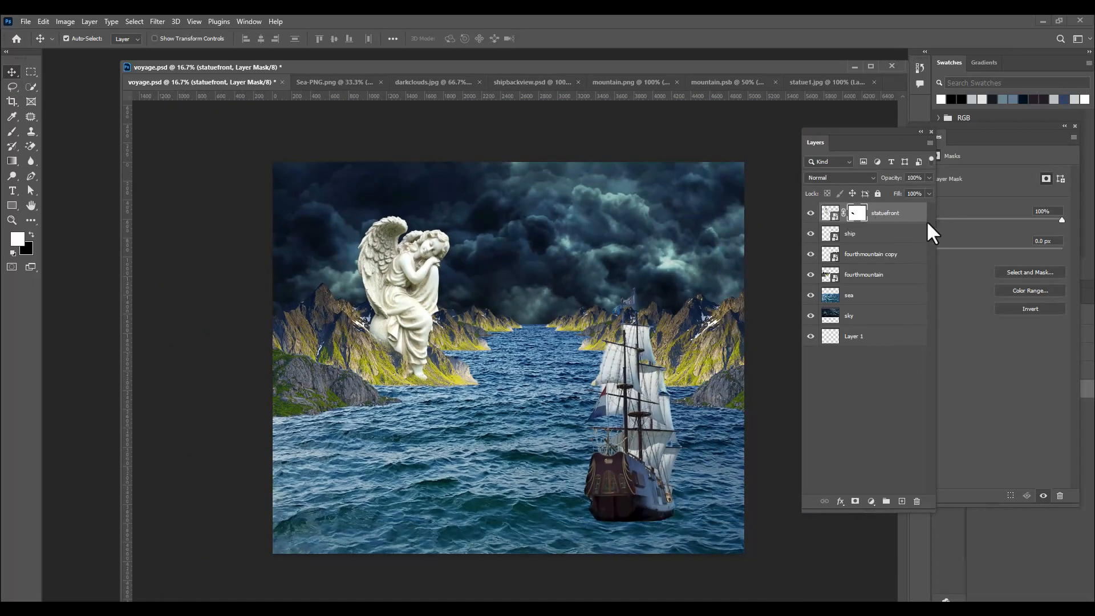
key(ctrl+j)
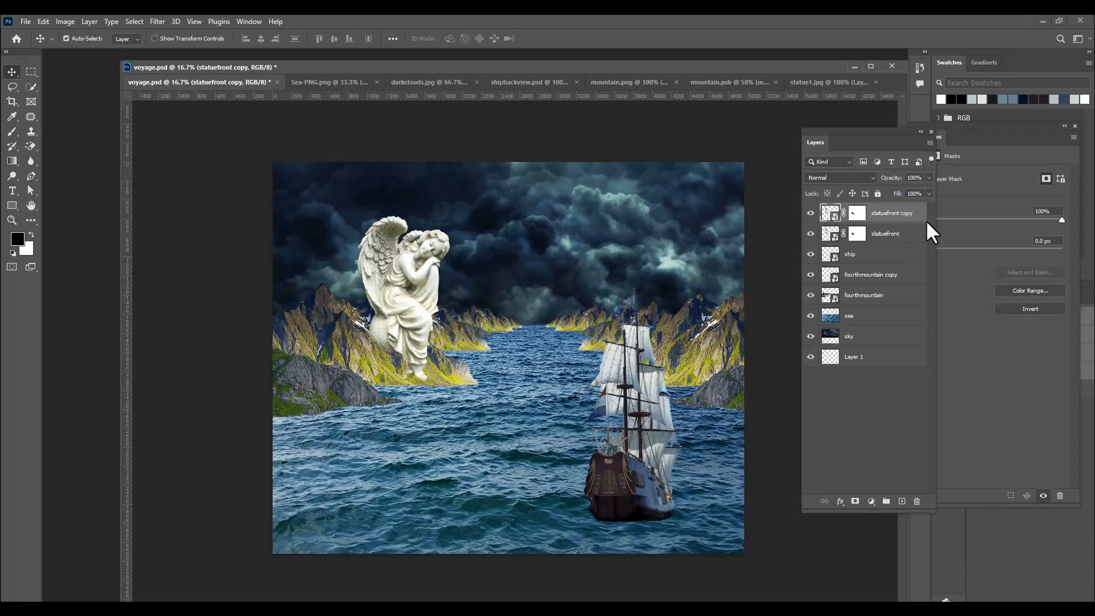
key(ctrl+t)
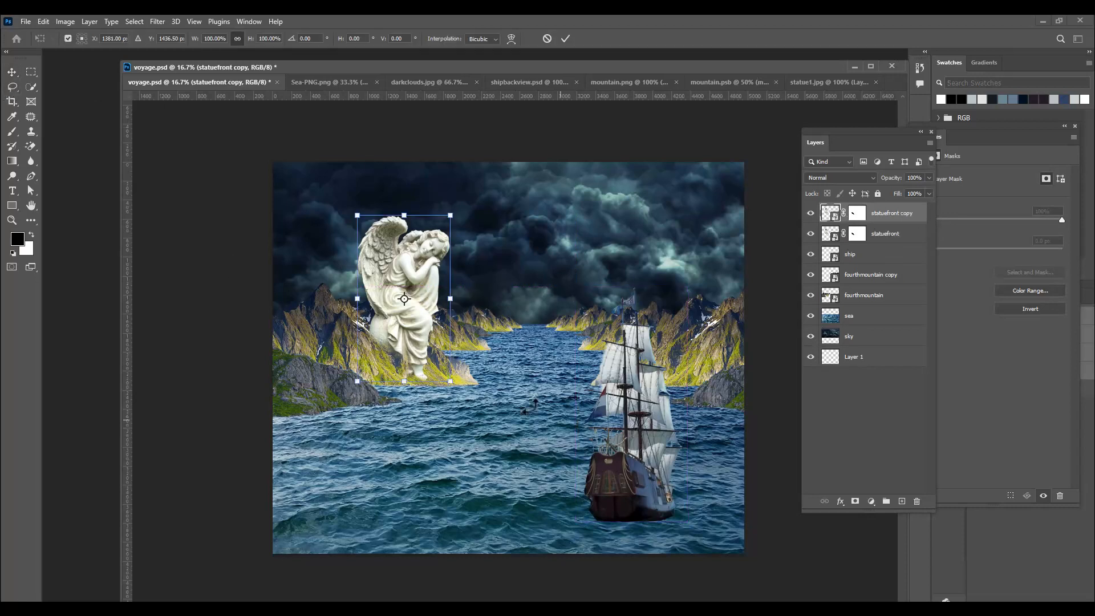
drag(418, 273, 569, 261)
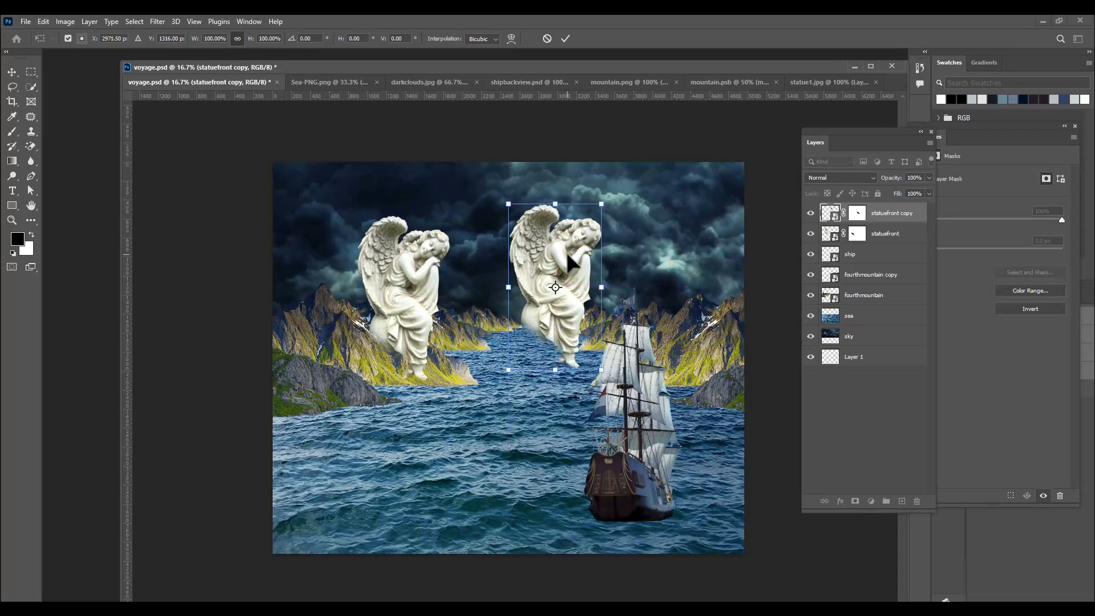
right_click(573, 260)
click(633, 480)
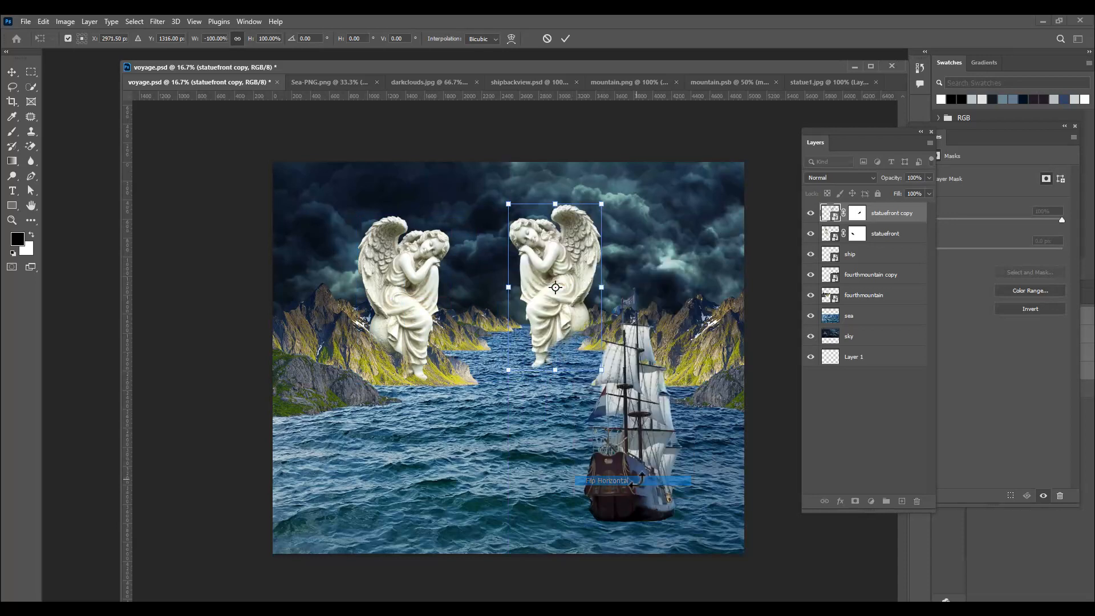
Step: Shrink the flipped statue to about 32.9% on the distant right mountain and rename its layer "statueback"
drag(576, 237, 622, 216)
drag(652, 178, 585, 282)
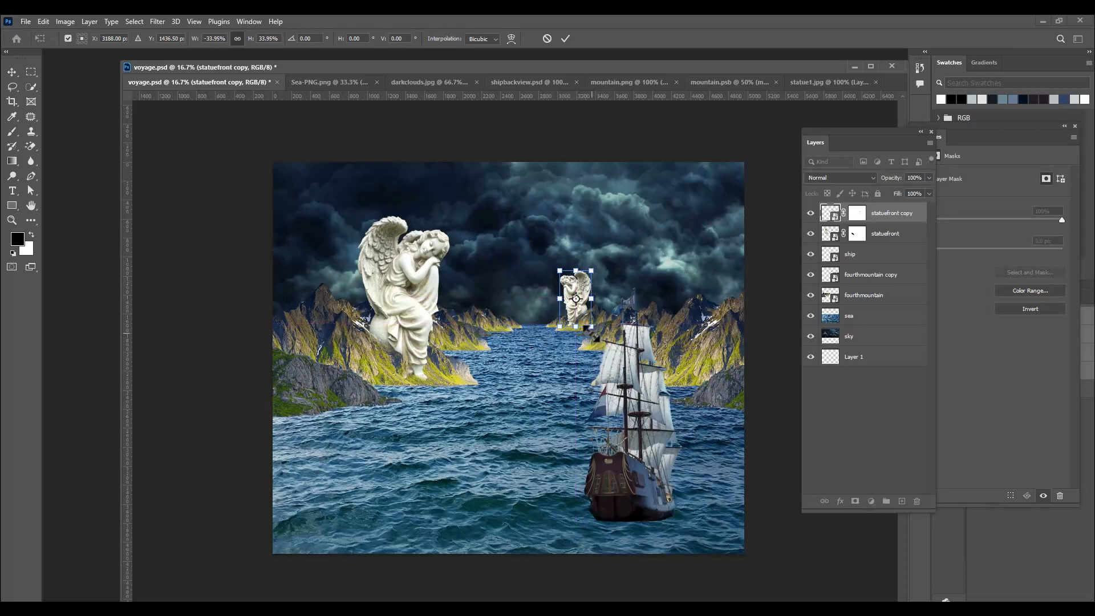
drag(587, 325, 575, 298)
drag(595, 263, 595, 267)
key(Down)
key(Down)
key(Down)
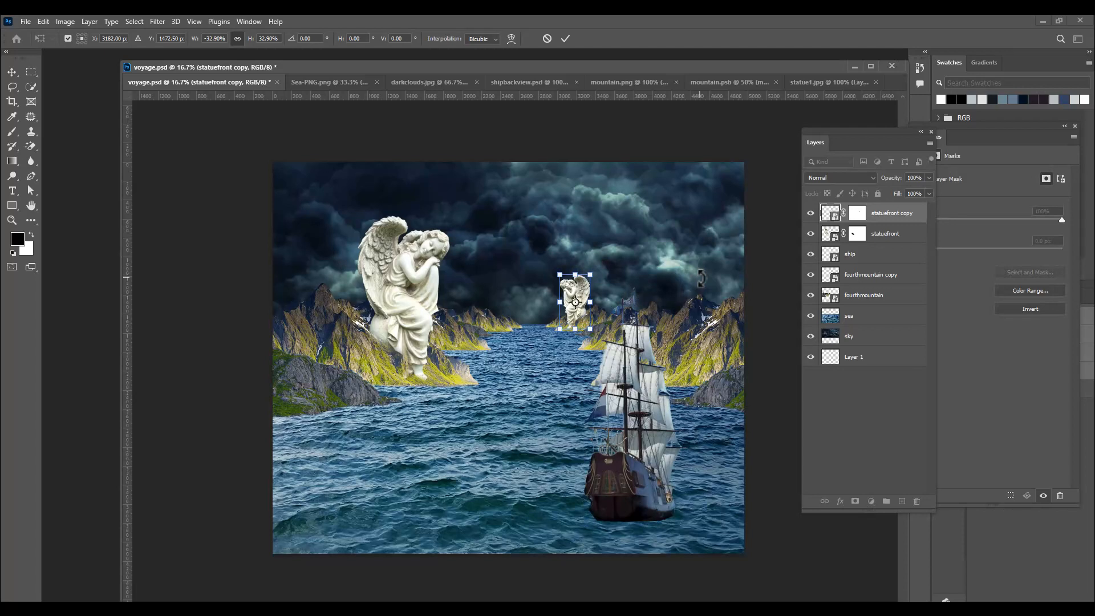
key(Return)
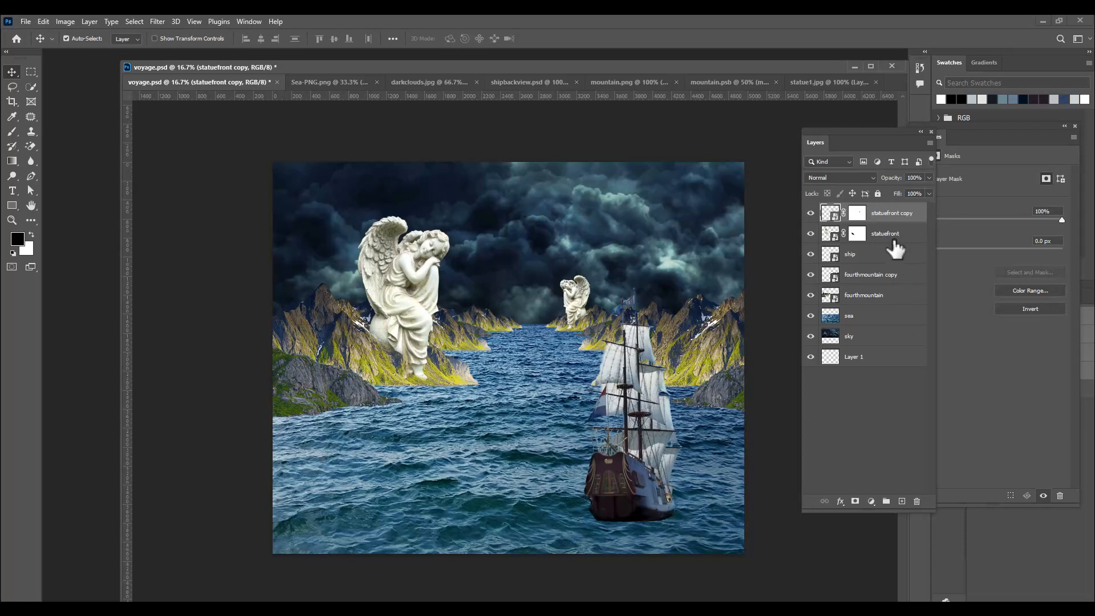
double_click(904, 214)
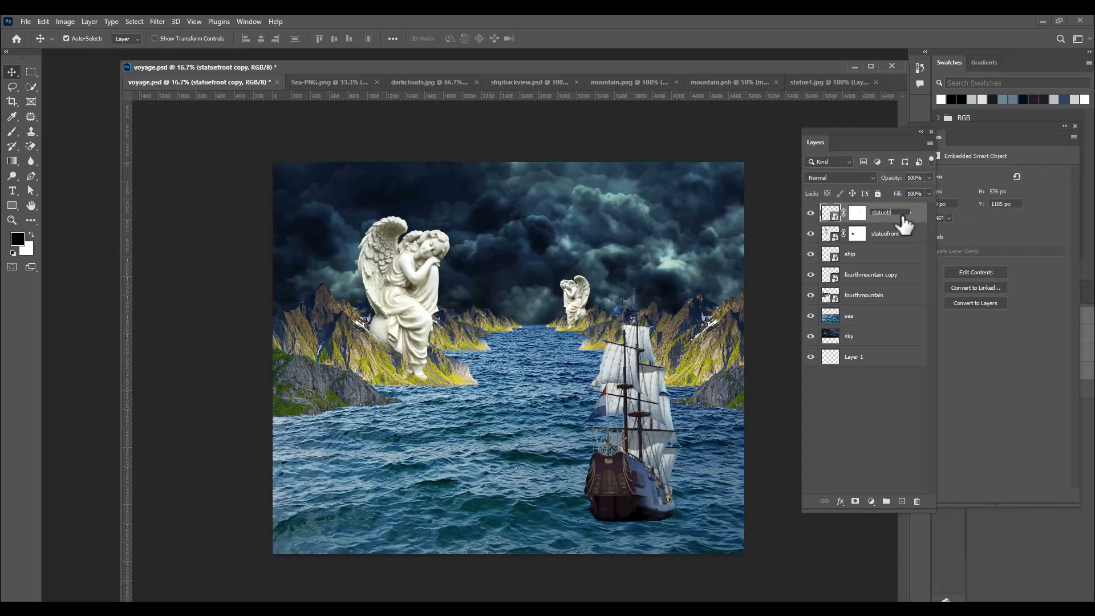
key(Return)
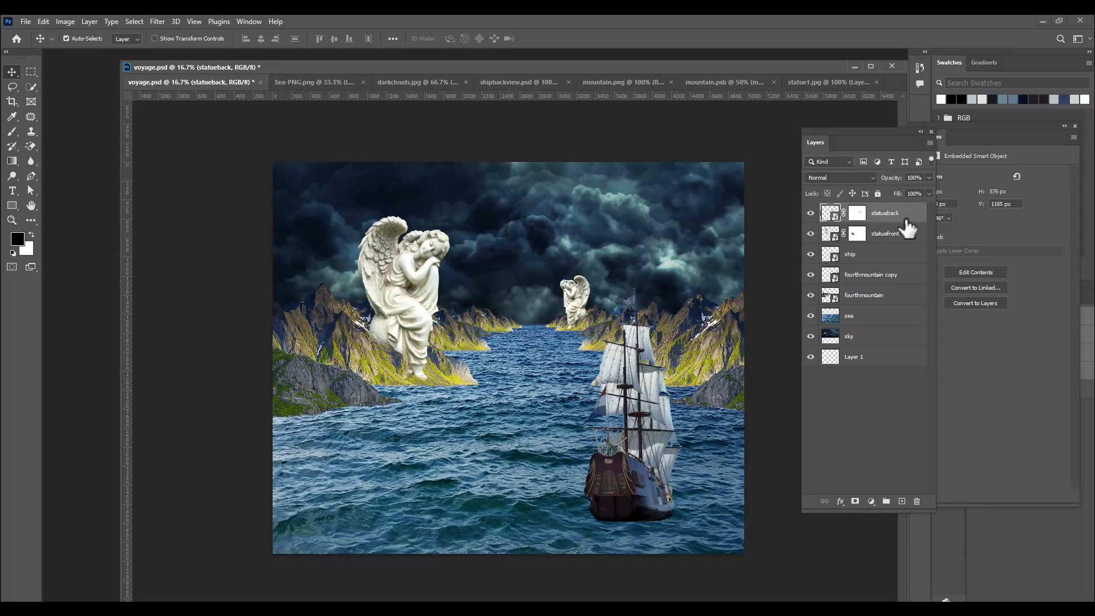
Step: Create a duplicate of the ship layer named "secondship" beneath the original, offset to the left of the first ship
click(877, 257)
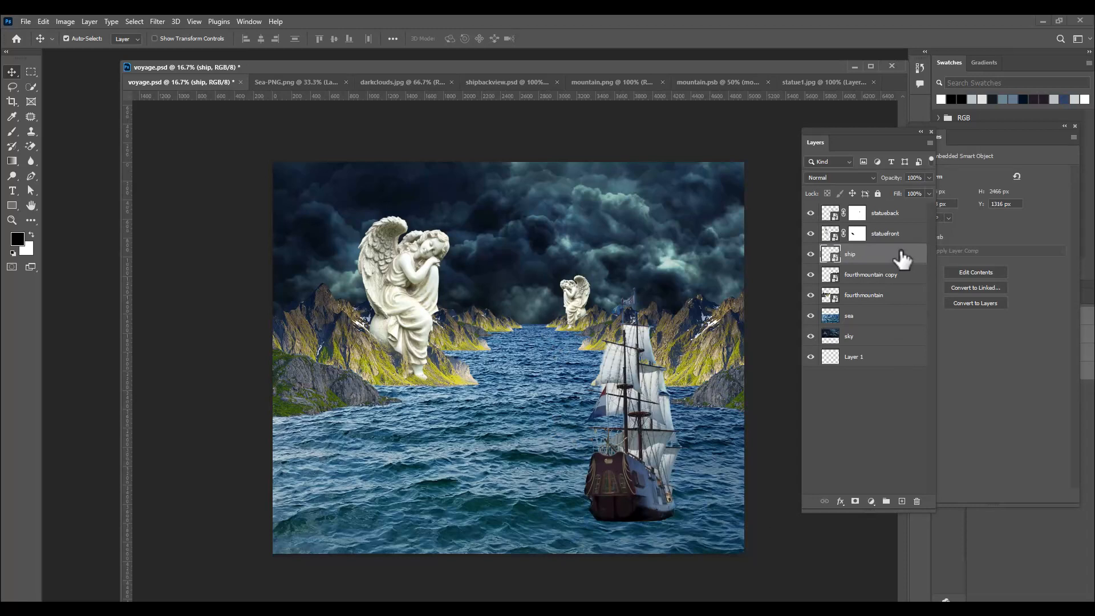
key(ctrl+j)
drag(637, 477, 532, 453)
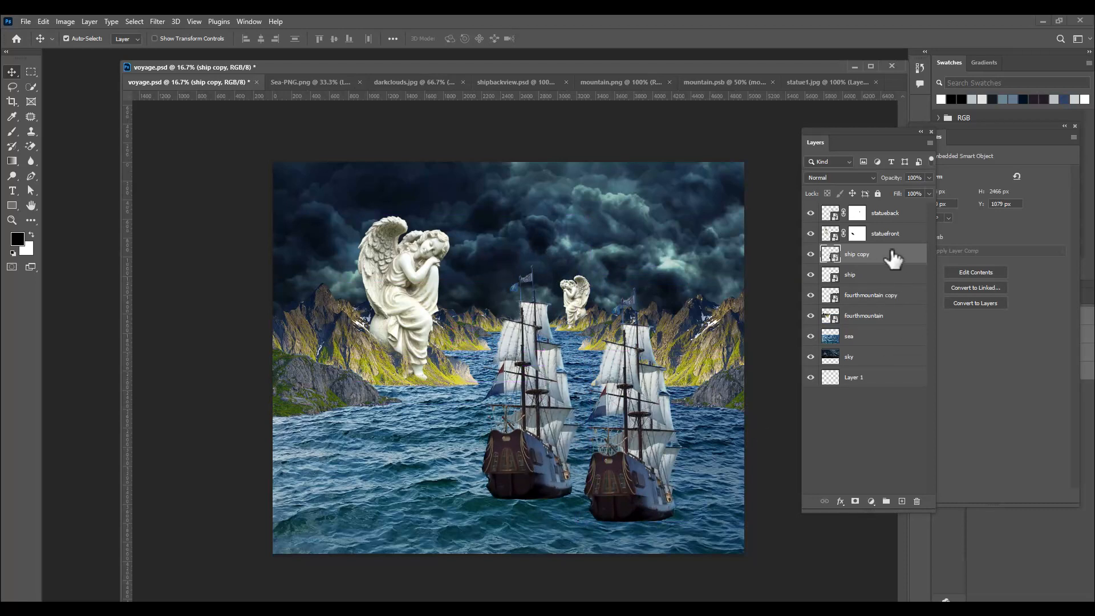
drag(889, 264, 886, 283)
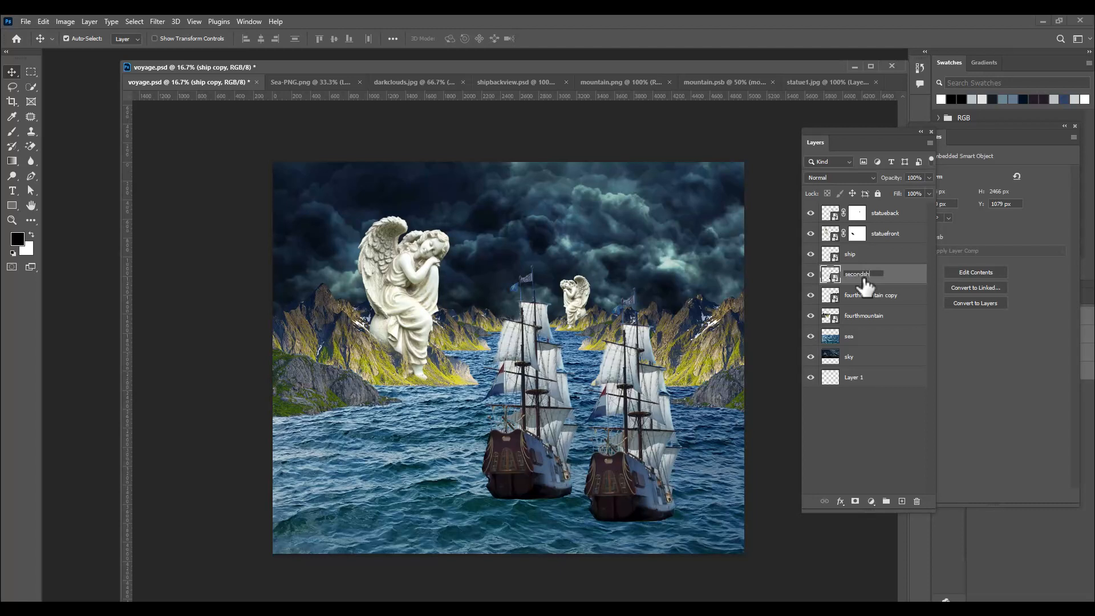
key(Return)
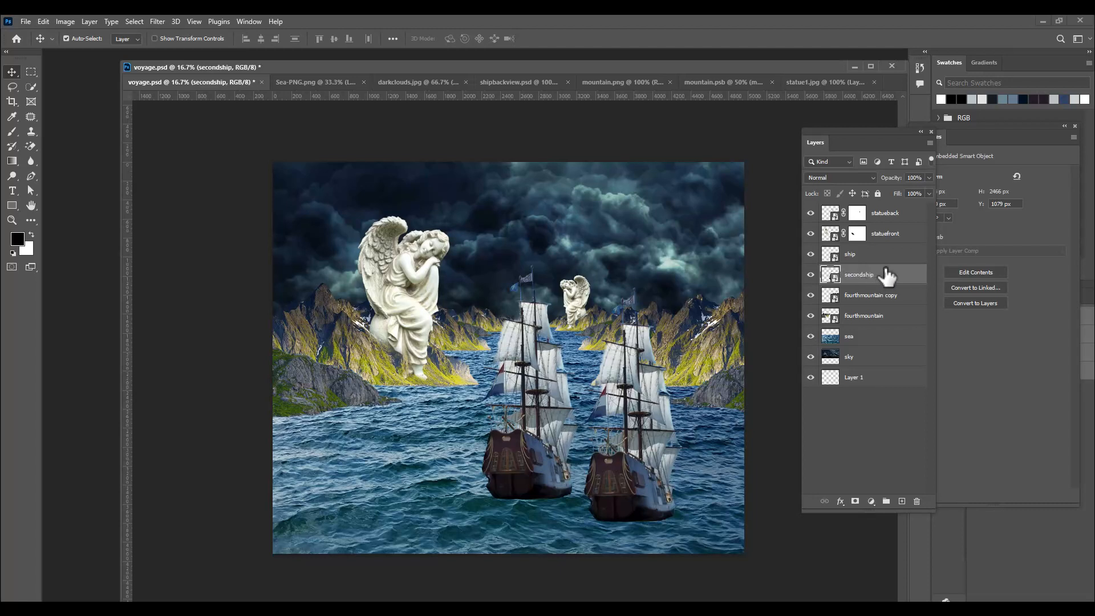
Step: Scale secondship to about 35.2% and position it on the water just right of the left mountain's tip
key(ctrl+t)
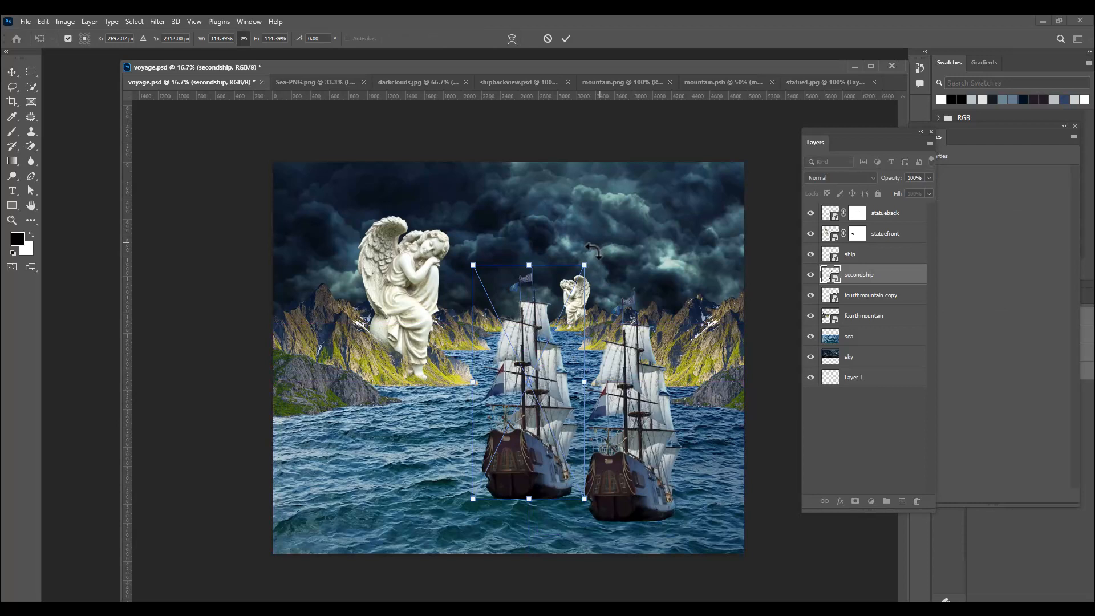
drag(588, 263, 556, 322)
drag(552, 400, 541, 352)
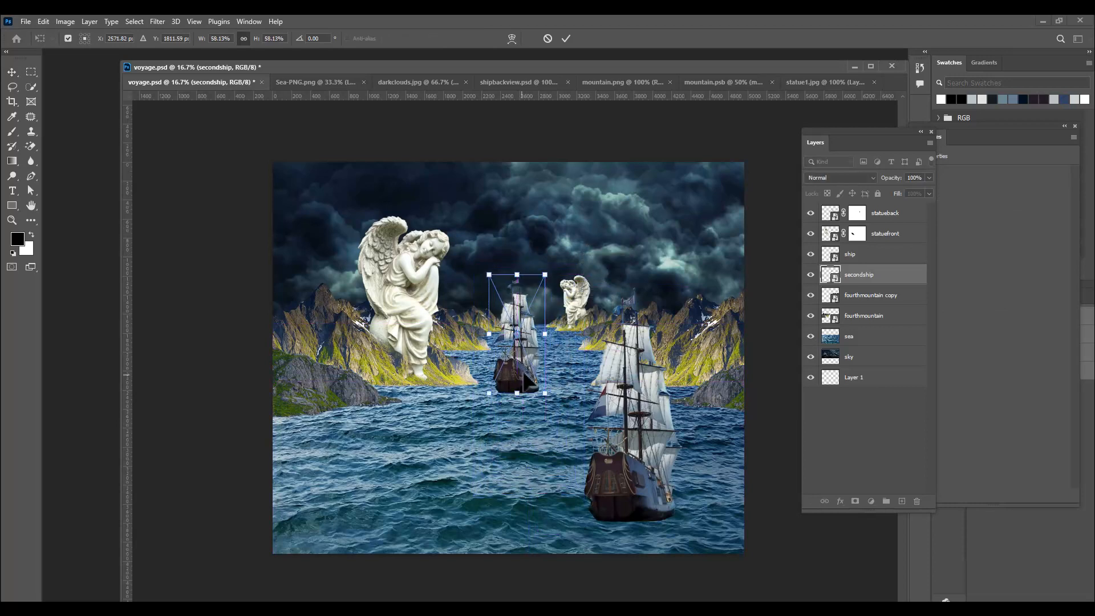
drag(549, 267, 541, 281)
drag(520, 348, 518, 358)
drag(535, 298, 531, 304)
drag(521, 361, 515, 363)
key(Left)
key(Left)
key(Left)
key(Down)
key(Down)
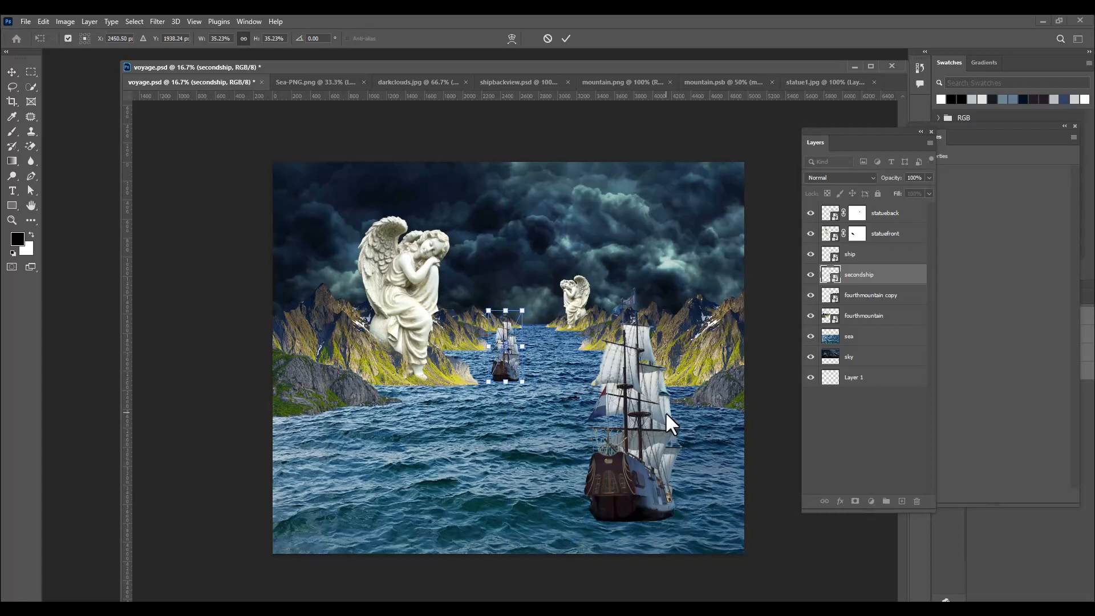
key(Return)
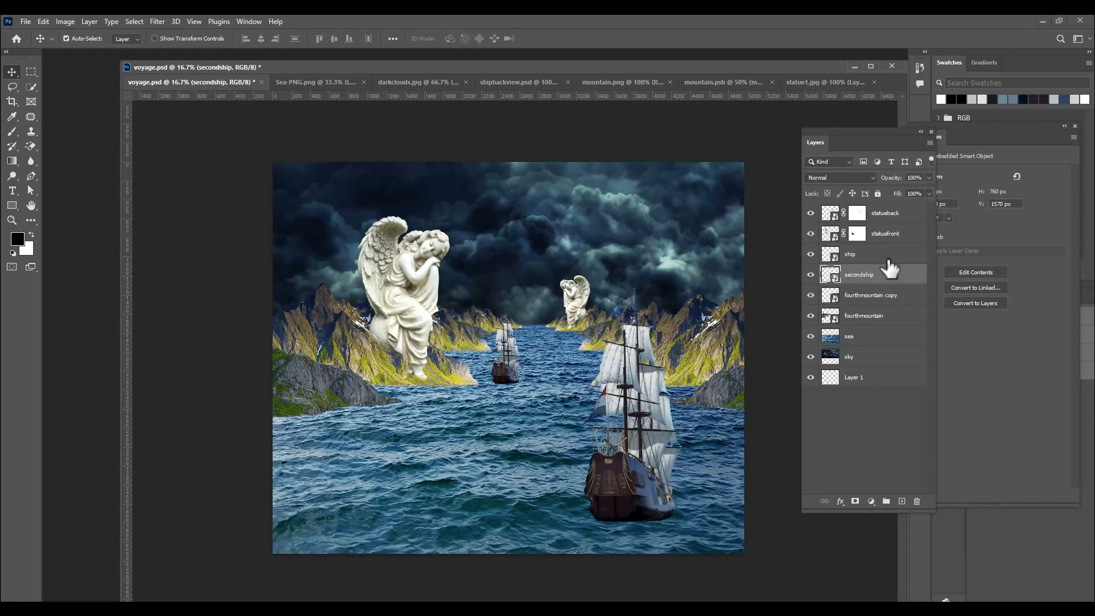
Step: Create a duplicate of the secondship layer named "thirdship" directly beneath it
key(ctrl+j)
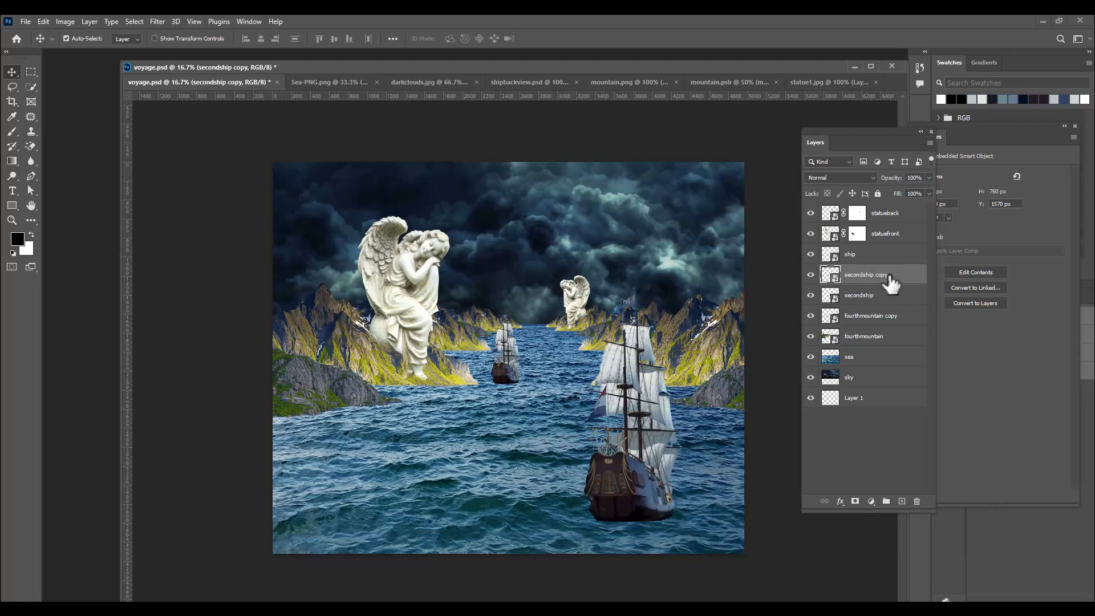
drag(904, 281, 892, 296)
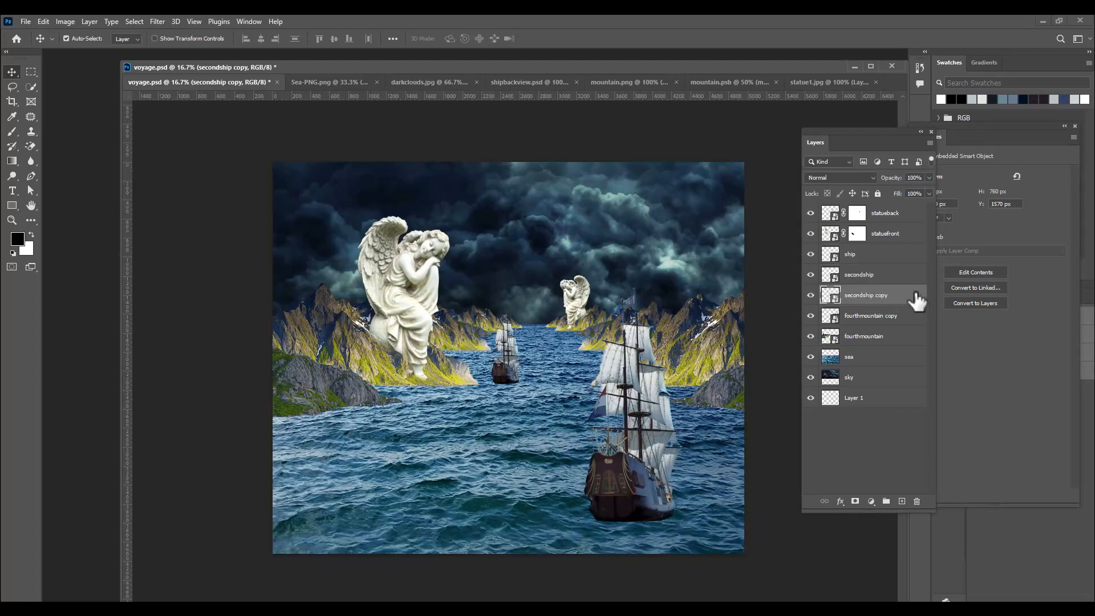
double_click(882, 296)
text(thirdsho)
text(p)
key(Return)
Step: Move the secondship layer to the horizon between the mountains and scale it down to about 12.7%
drag(498, 371, 577, 345)
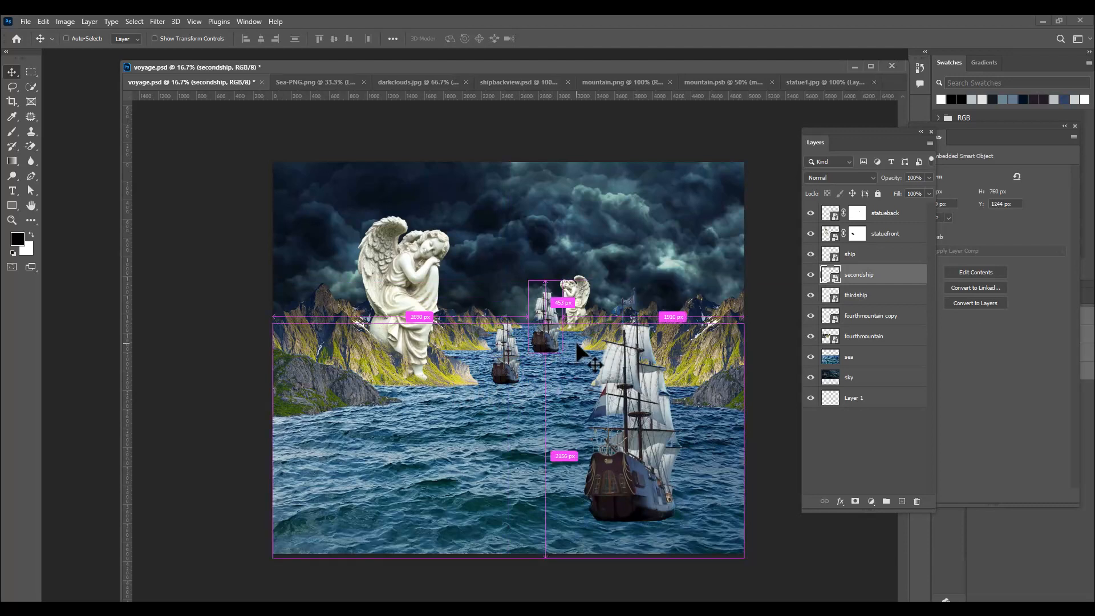
key(ctrl+t)
drag(563, 281, 553, 303)
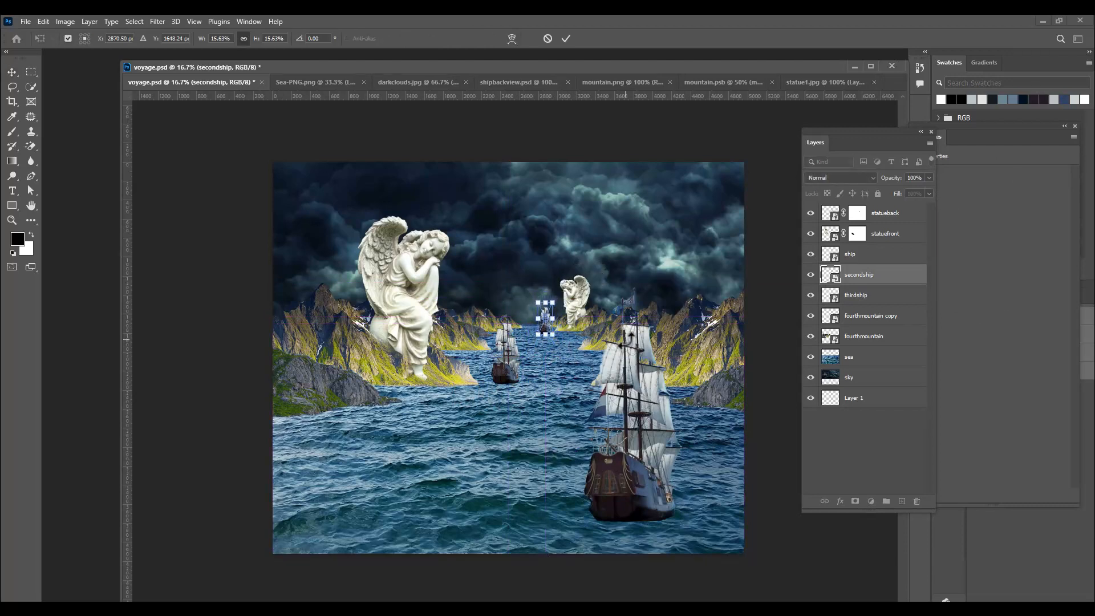
drag(555, 302, 551, 306)
key(Left)
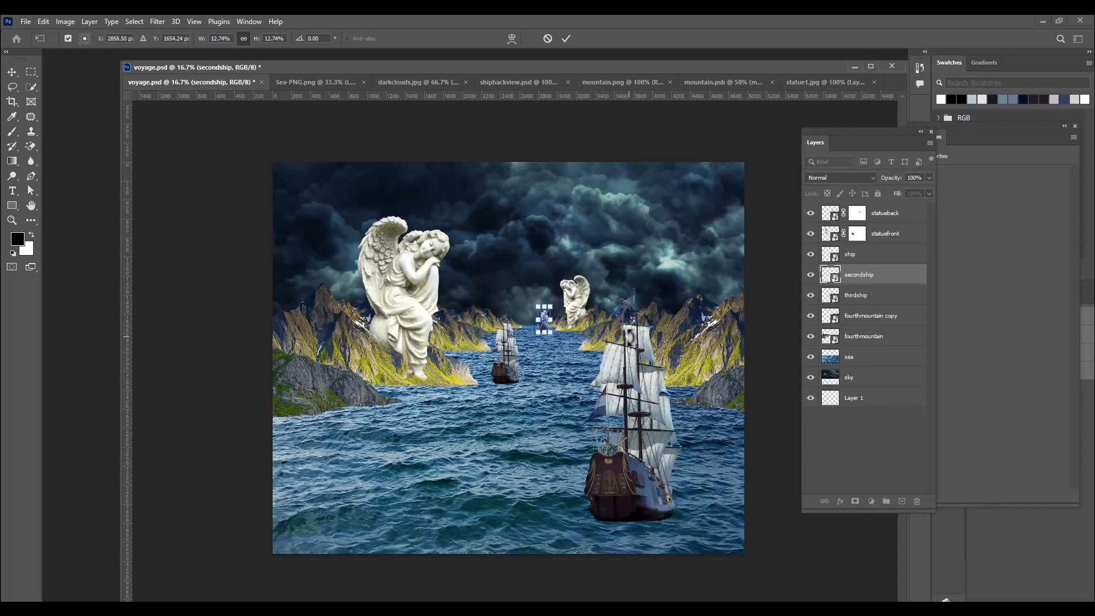
key(Return)
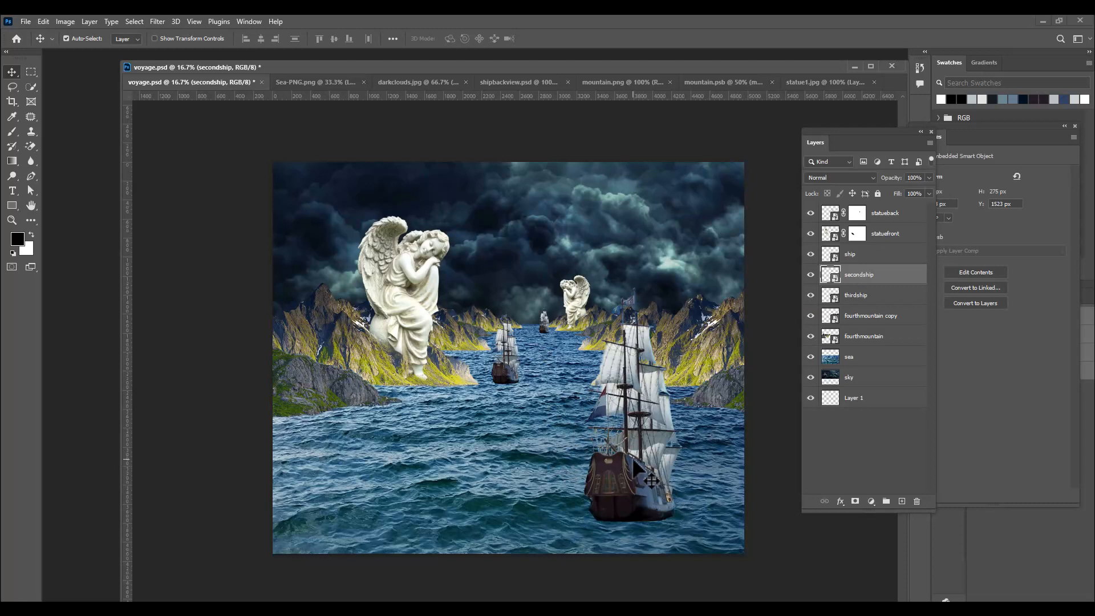
Step: Flip the large foreground ship horizontally, shift it slightly to the right and enlarge it to about 131.8%
click(633, 460)
right_click(631, 469)
click(623, 479)
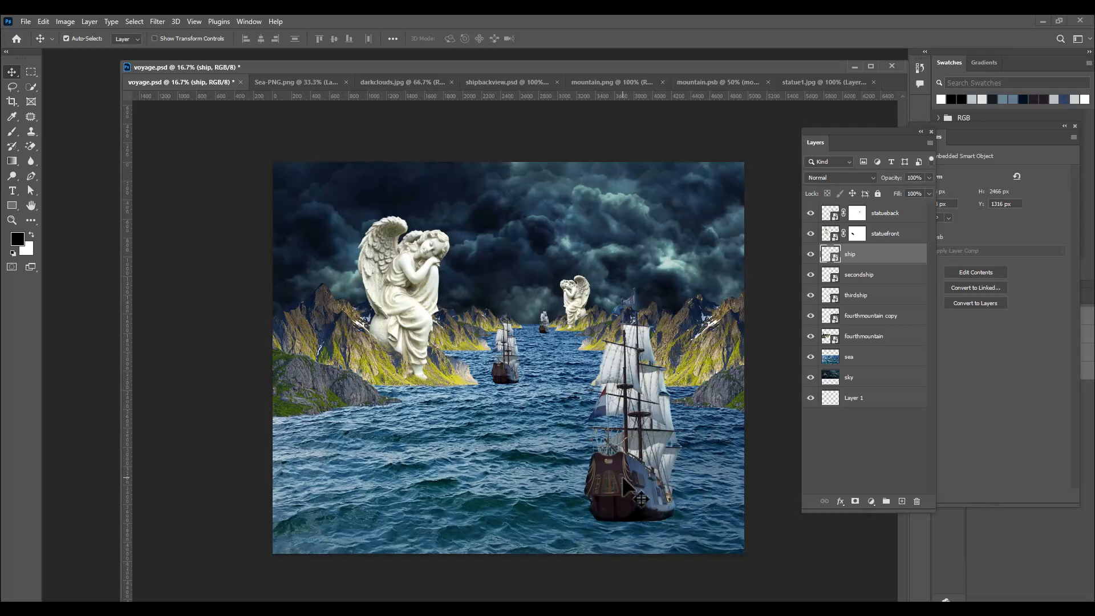
key(ctrl+t)
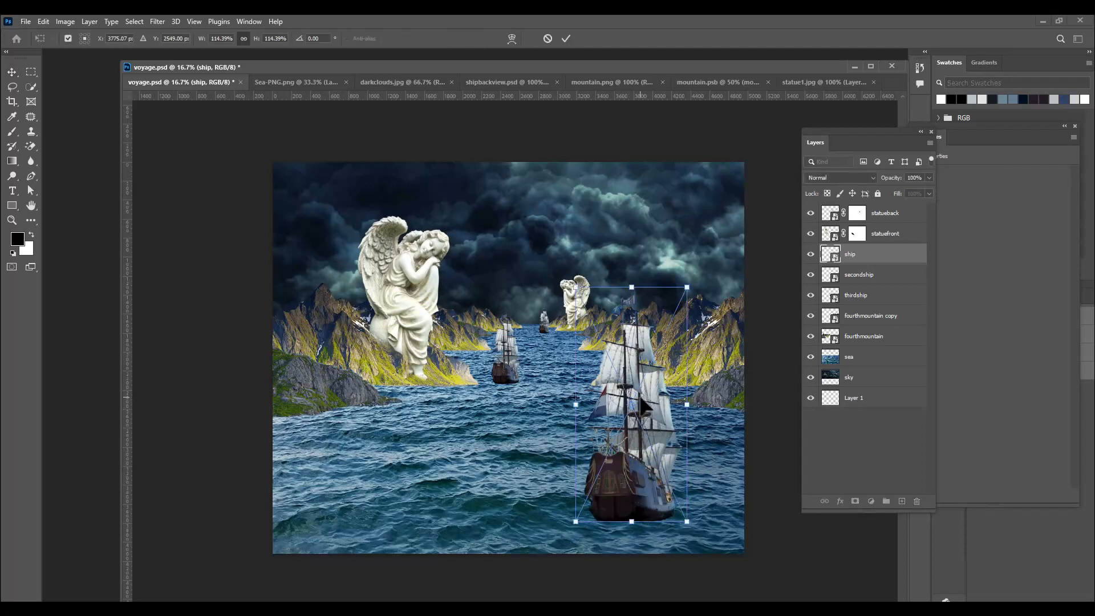
right_click(653, 397)
click(692, 381)
drag(633, 489, 637, 489)
drag(692, 522, 714, 535)
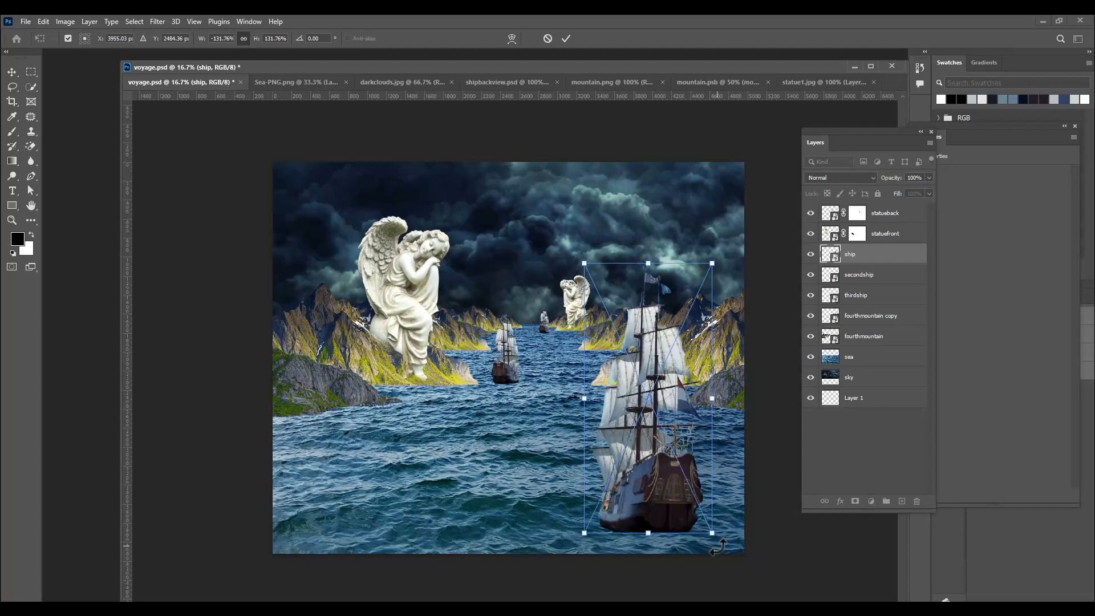
key(Return)
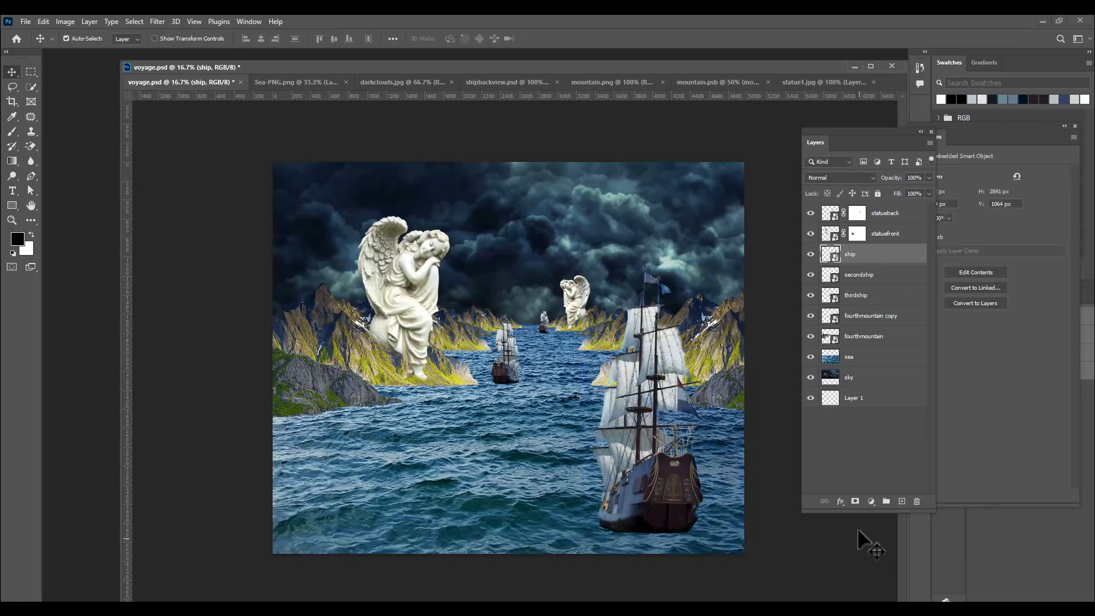
Step: Add a layer mask to the ship layer and paint out the hull's lower edge in black with a size 250 brush
click(855, 501)
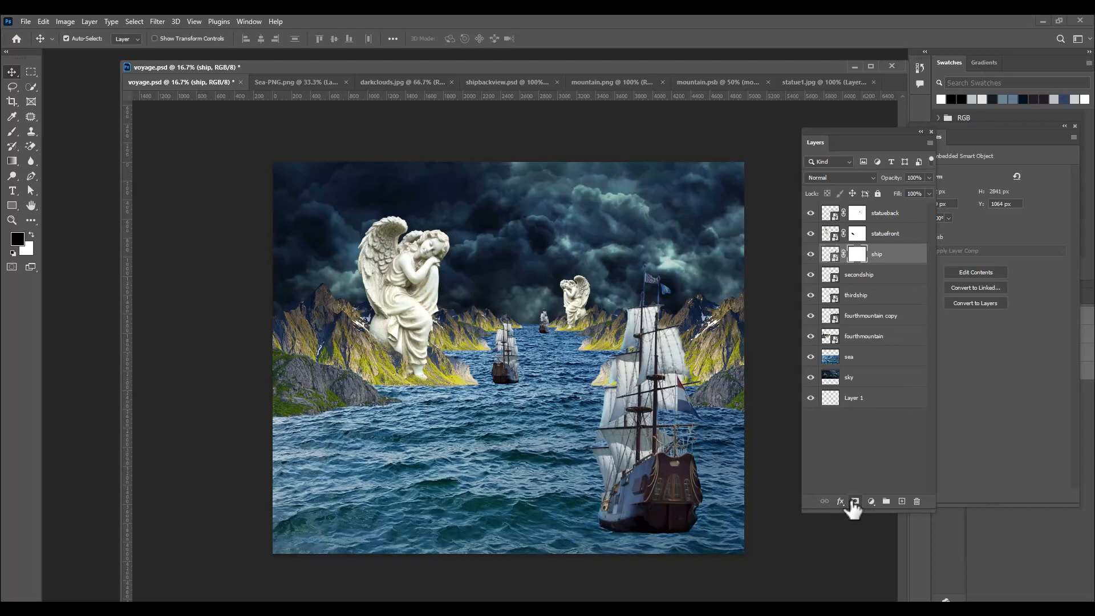
click(13, 132)
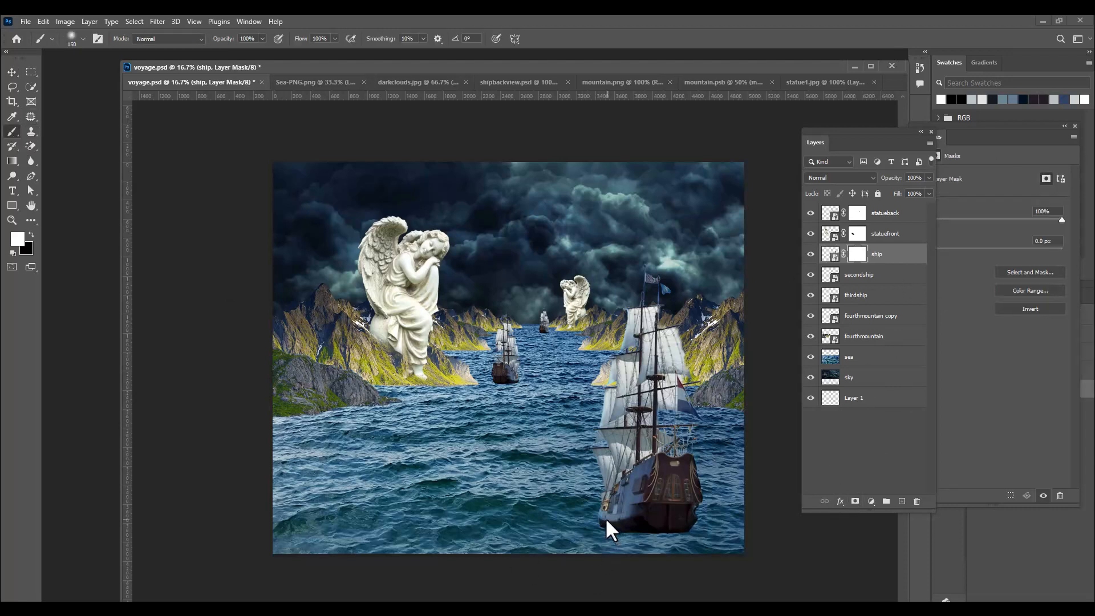
key(bracketright)
key(bracketright)
key(bracketright)
click(32, 234)
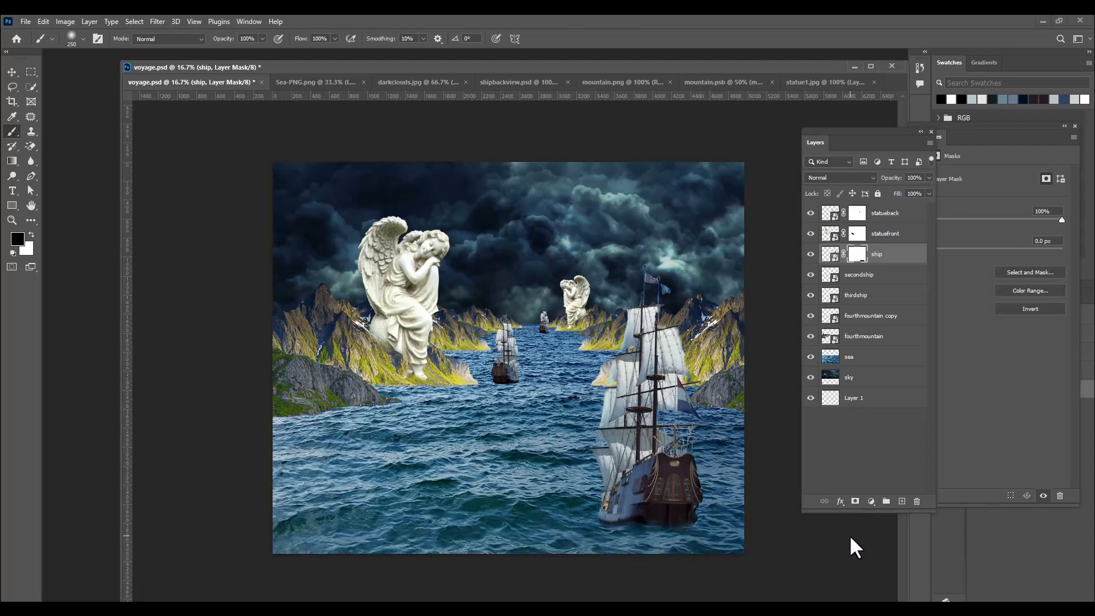
click(11, 71)
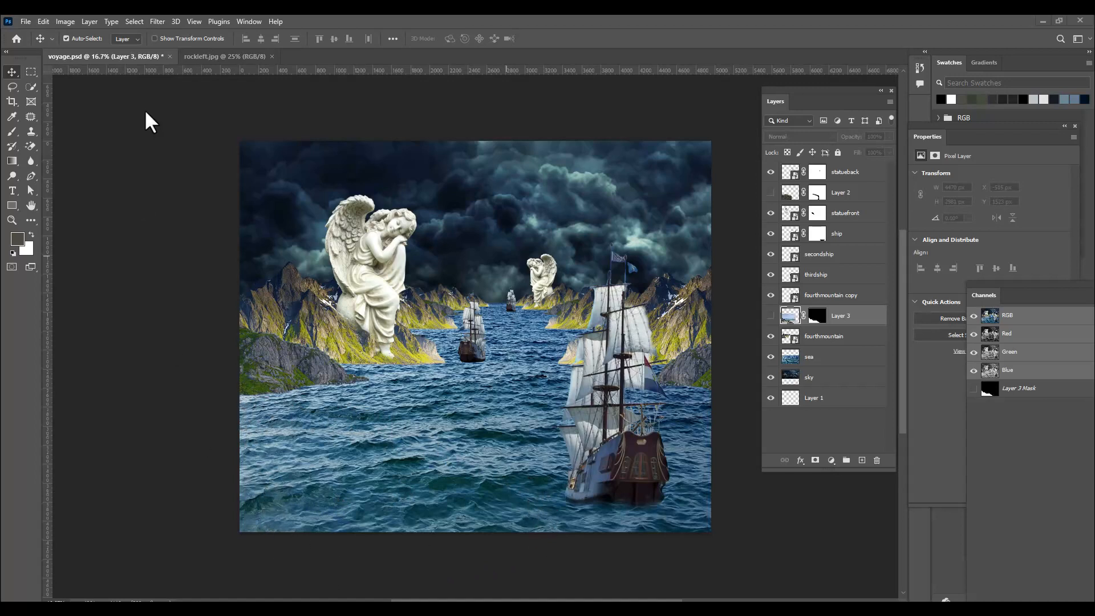
Step: In rockleft.jpg, draw a loose Lasso selection around the rocks and the beach below them
click(195, 57)
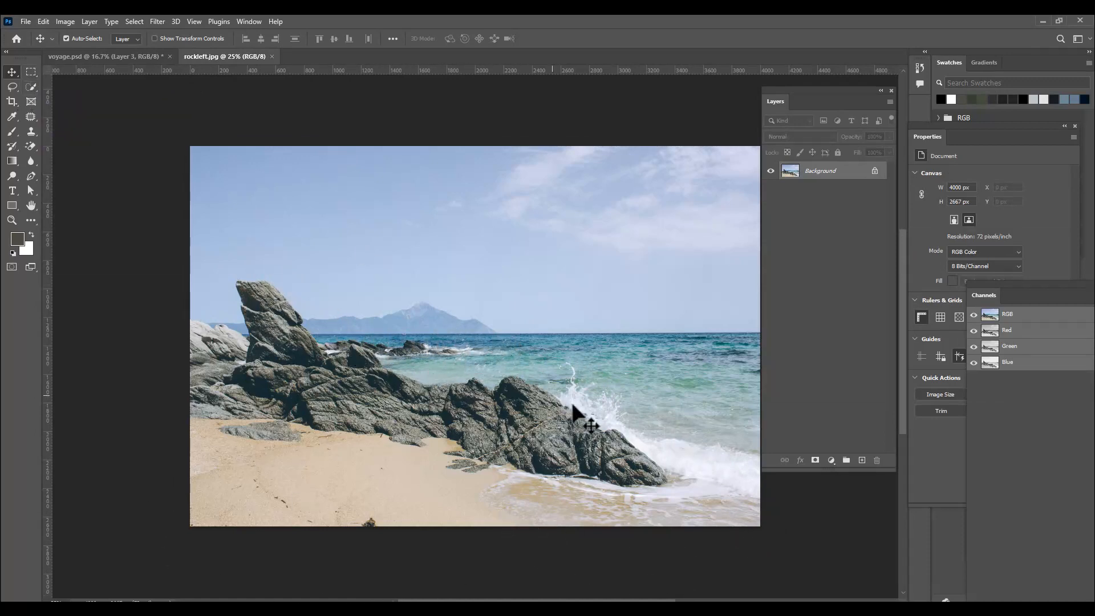
click(32, 89)
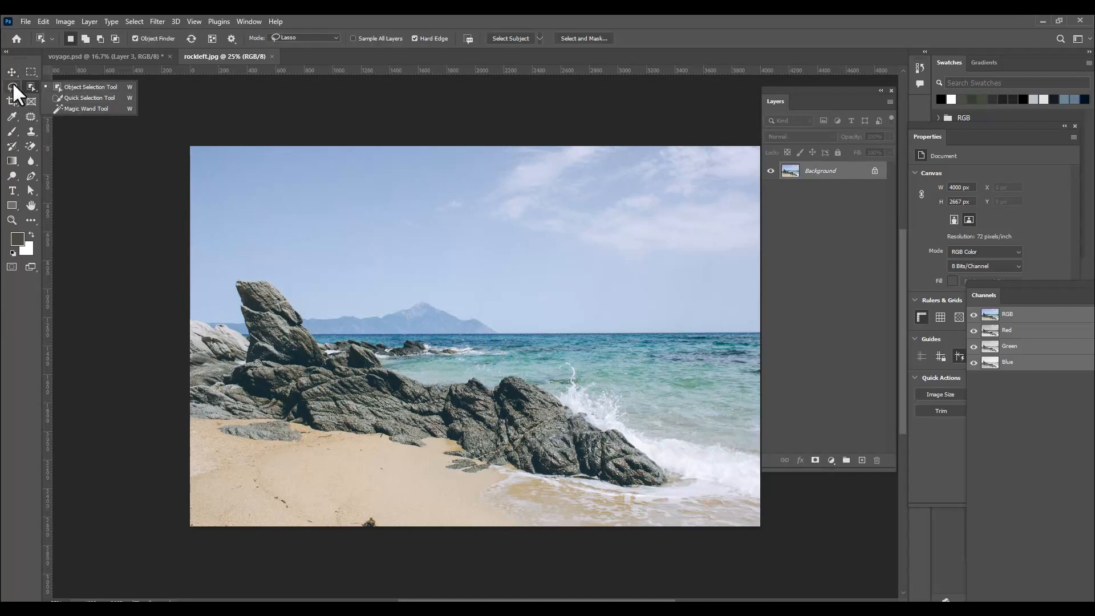
click(12, 81)
click(38, 87)
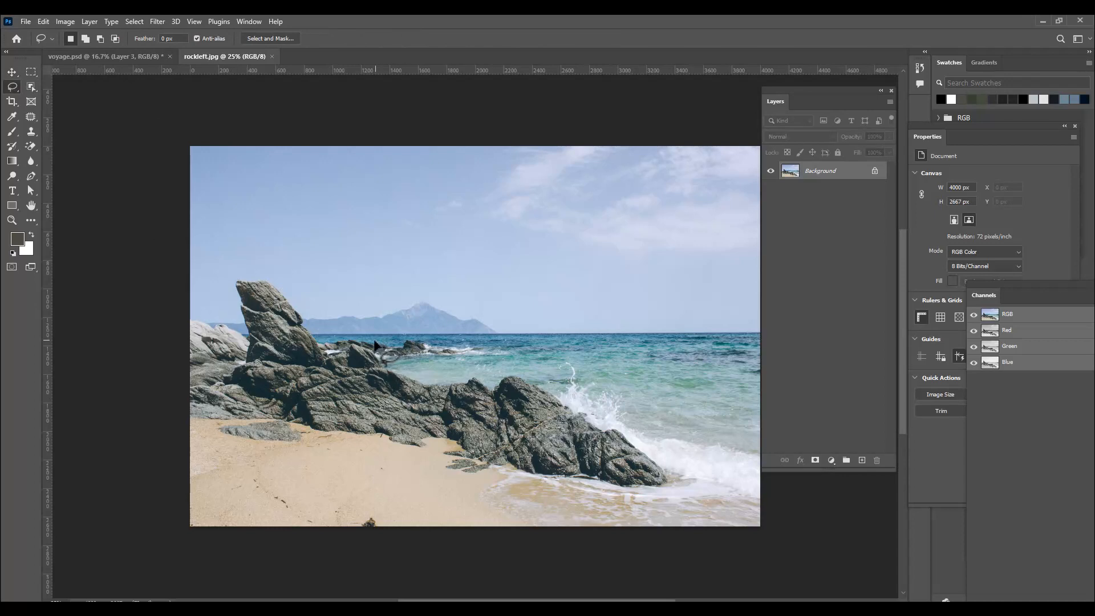
mouse_move(339, 341)
mouse_down()
mouse_move(424, 329)
mouse_move(473, 344)
mouse_up()
key(ctrl+d)
mouse_move(317, 339)
mouse_down()
mouse_move(482, 349)
mouse_move(394, 366)
mouse_move(451, 385)
mouse_move(560, 380)
mouse_move(664, 452)
mouse_move(703, 502)
mouse_move(684, 525)
mouse_move(619, 556)
mouse_move(442, 585)
mouse_move(312, 587)
mouse_move(187, 564)
mouse_move(111, 476)
mouse_move(96, 367)
mouse_move(116, 318)
mouse_move(137, 304)
mouse_move(244, 332)
mouse_move(227, 289)
mouse_move(243, 272)
mouse_move(284, 278)
mouse_move(332, 359)
mouse_up()
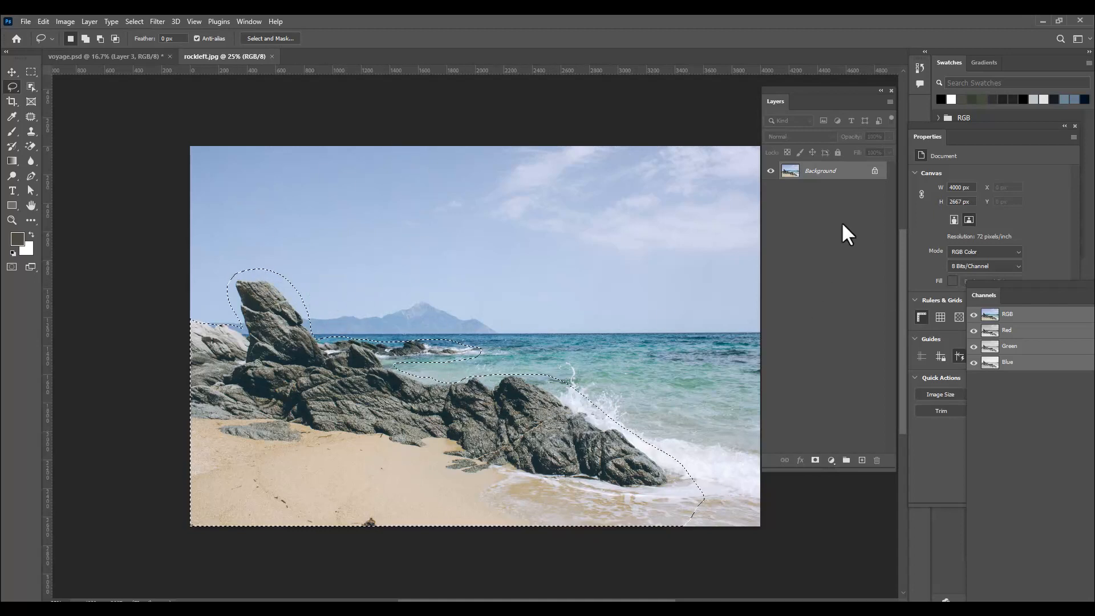
Step: Mask the rock photo to the lasso selection and apply the mask permanently to the layer
click(814, 460)
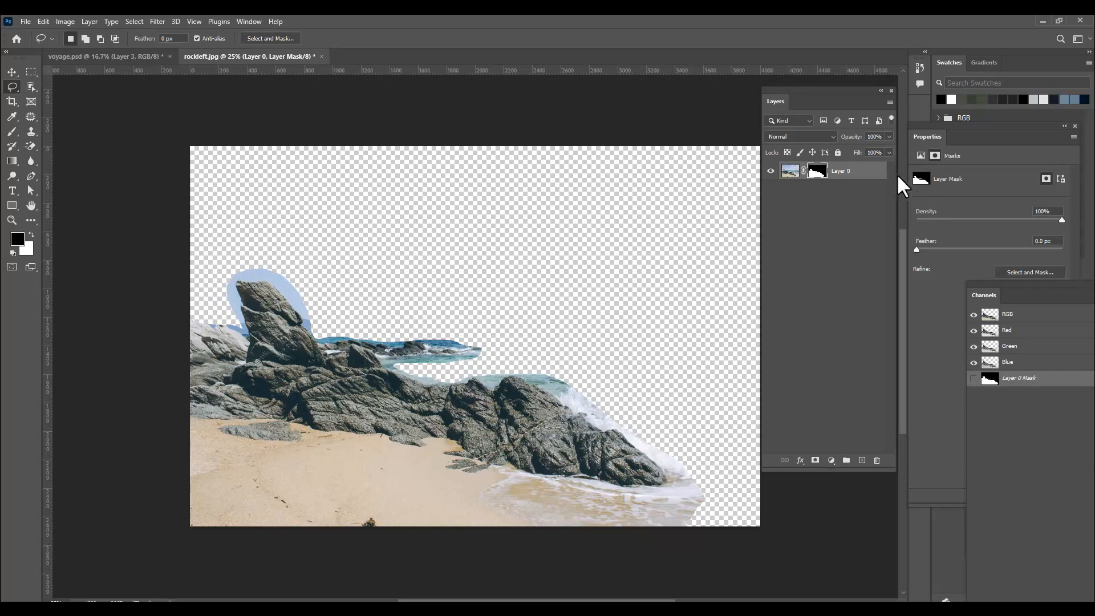
right_click(825, 180)
click(833, 202)
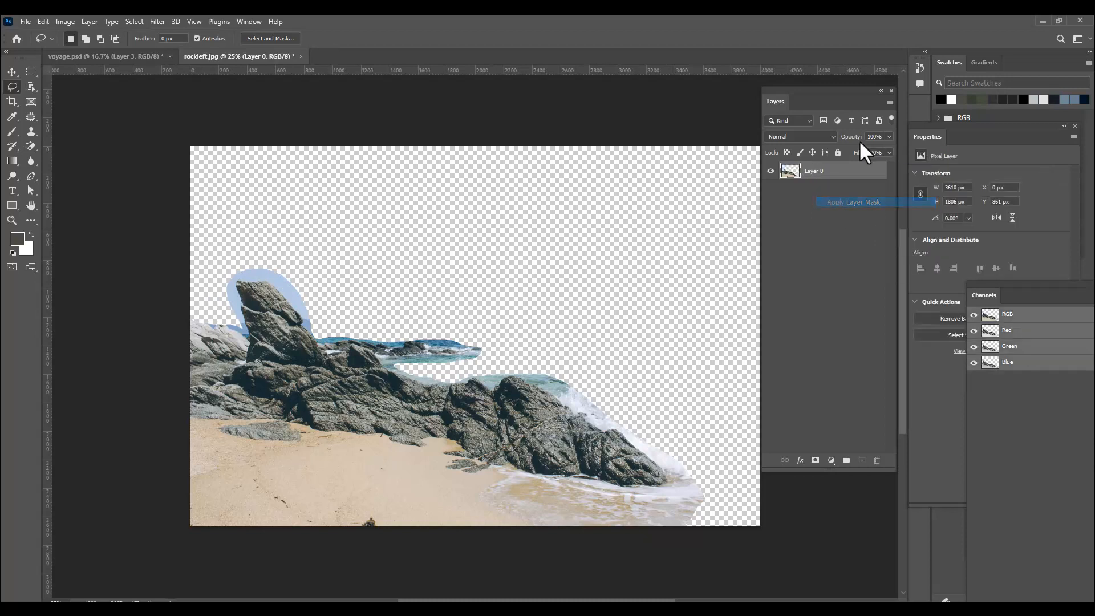
Step: Compare the Blue and Red channels of the rock image and duplicate the Red channel
drag(1015, 288, 742, 81)
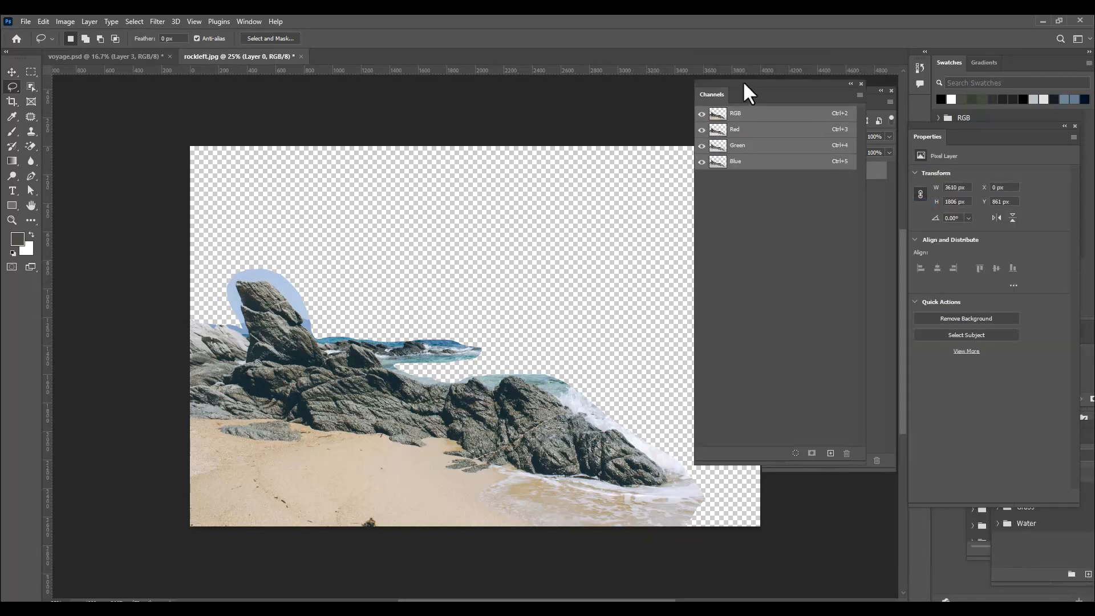
click(757, 164)
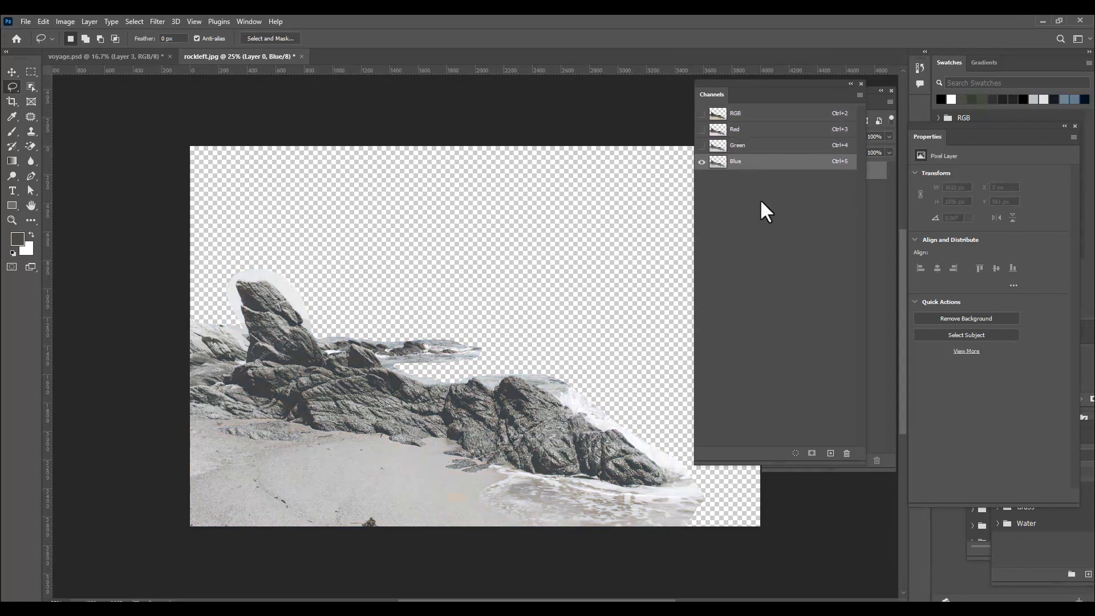
click(736, 131)
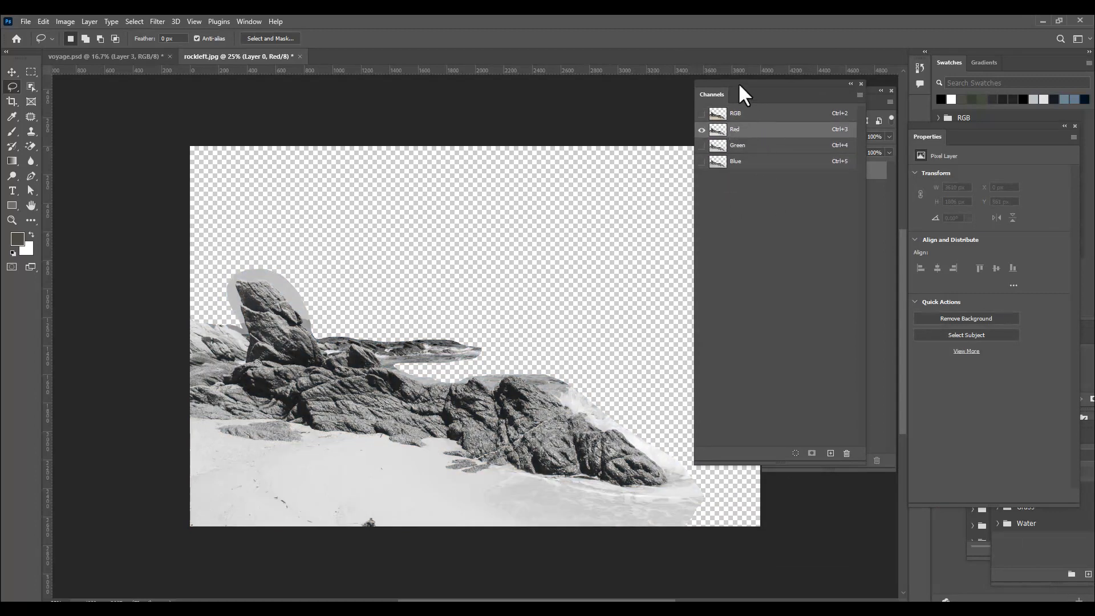
drag(739, 83, 745, 83)
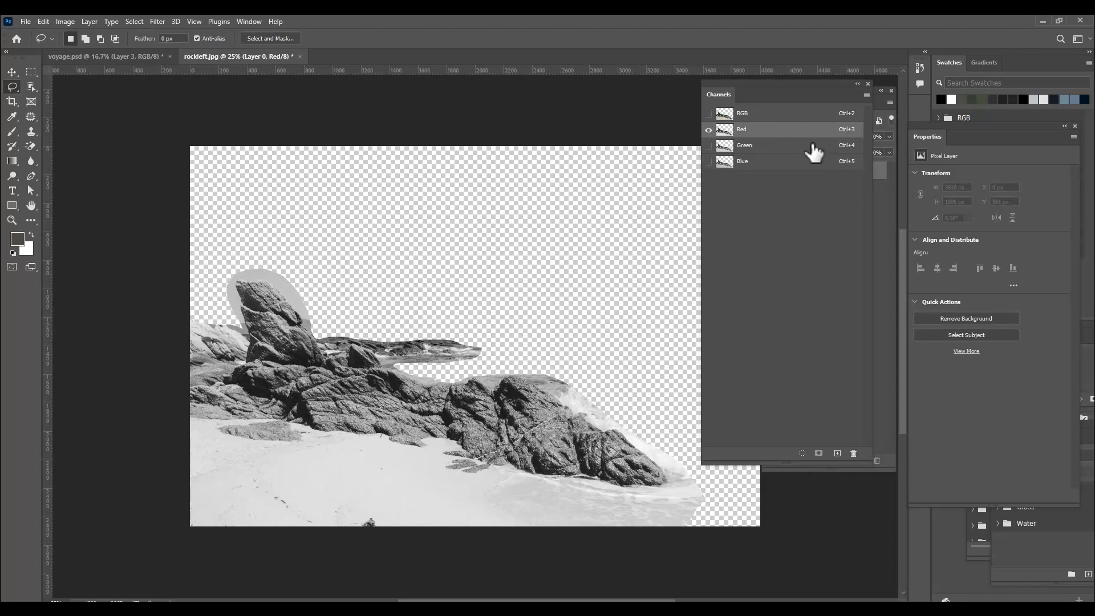
drag(807, 137, 837, 453)
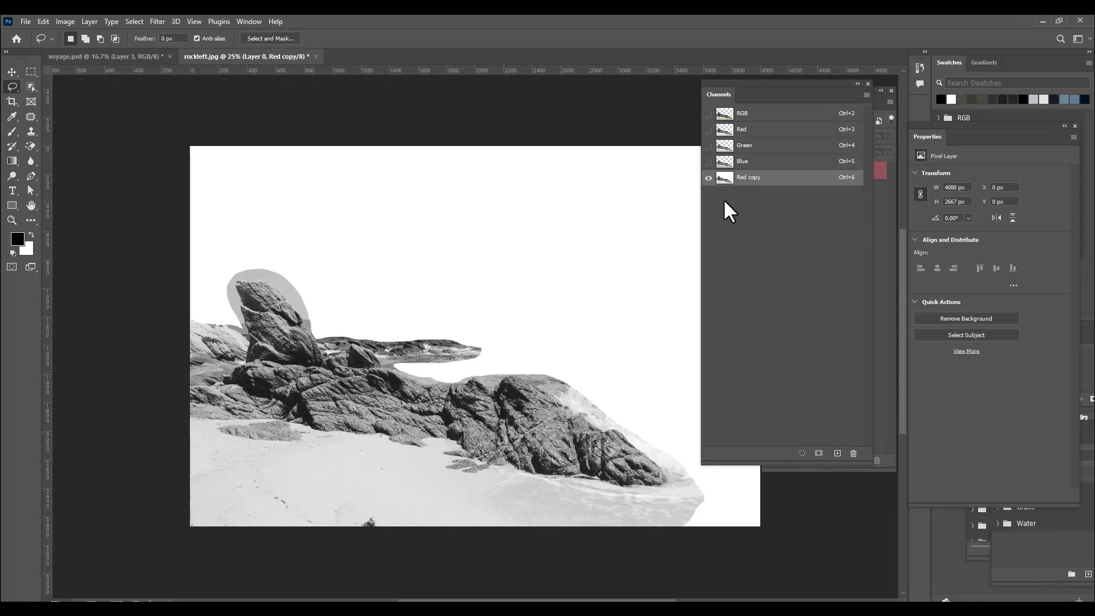
drag(725, 84, 734, 84)
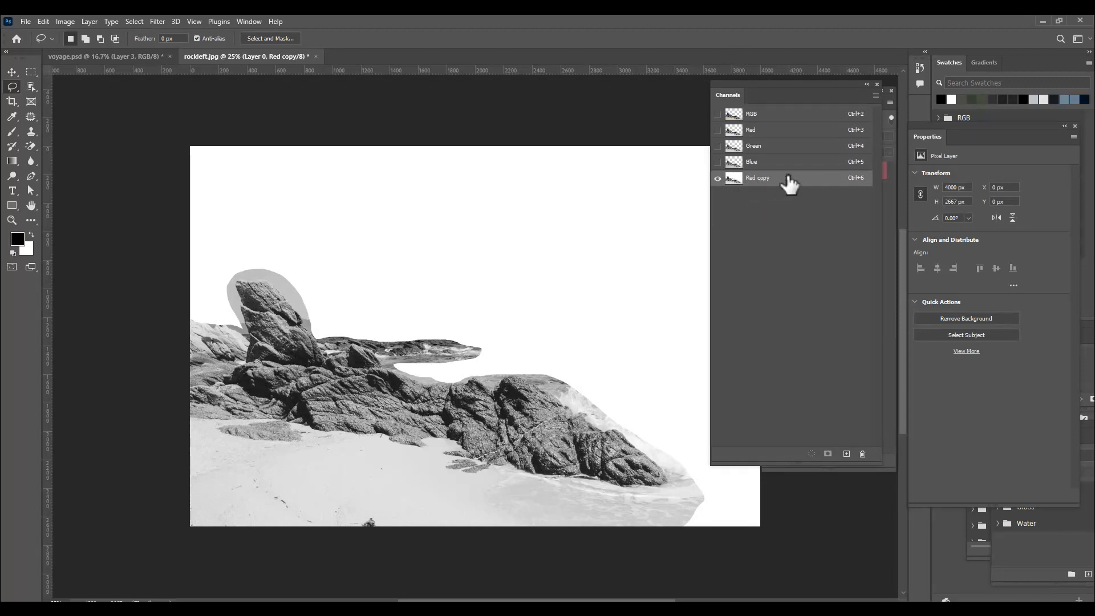
Step: Apply Levels to the Red copy channel with input levels 117, 0.74 and 233 to darken the rocks
key(ctrl+l)
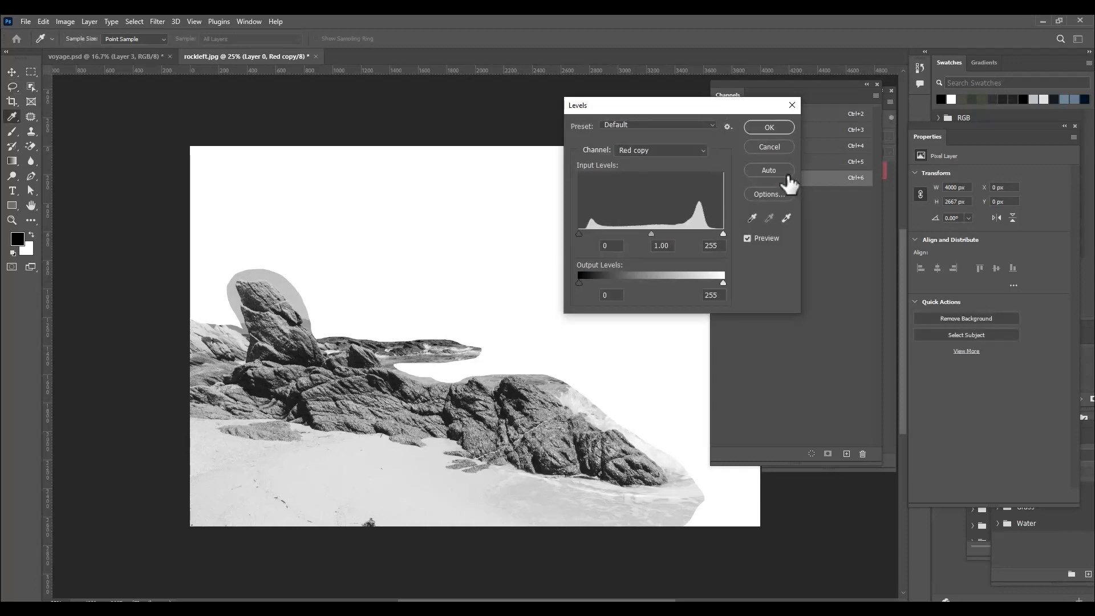
drag(597, 101, 575, 101)
drag(562, 231, 618, 234)
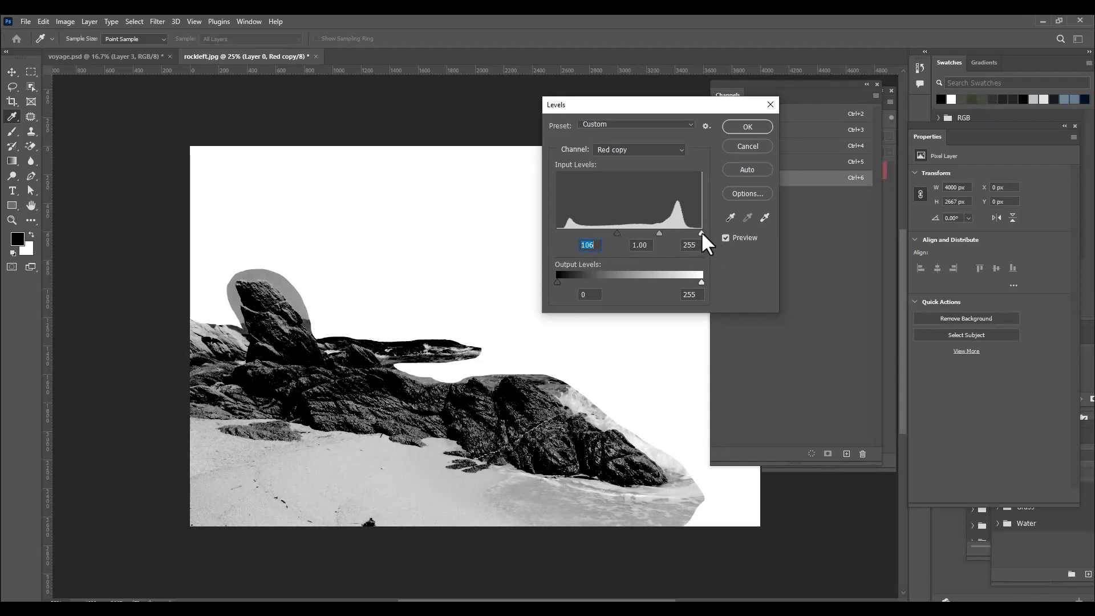
click(700, 231)
drag(616, 232, 624, 233)
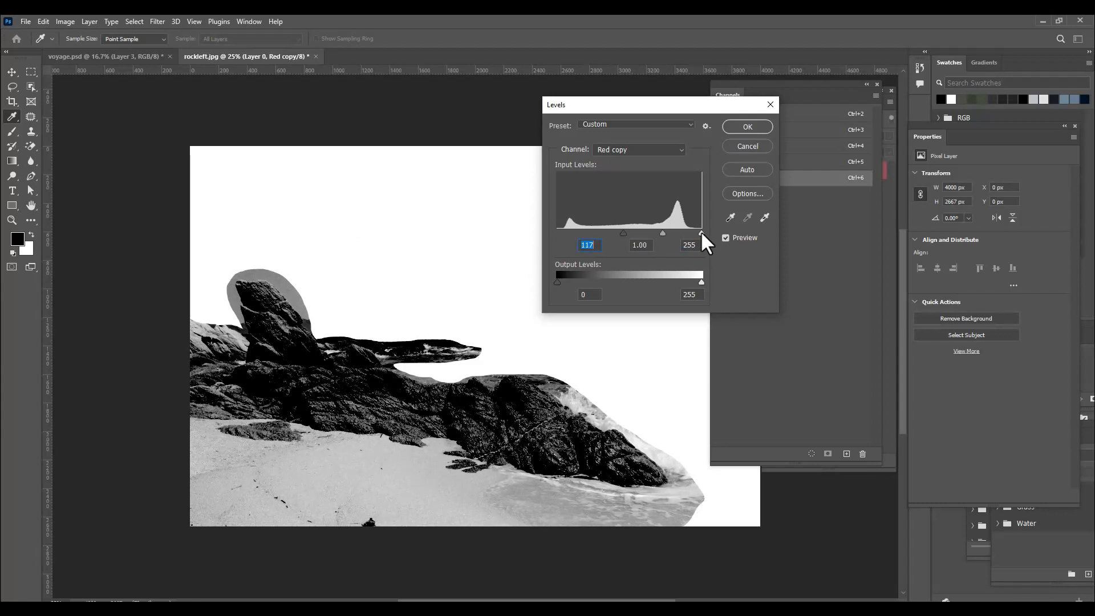
drag(701, 231, 667, 232)
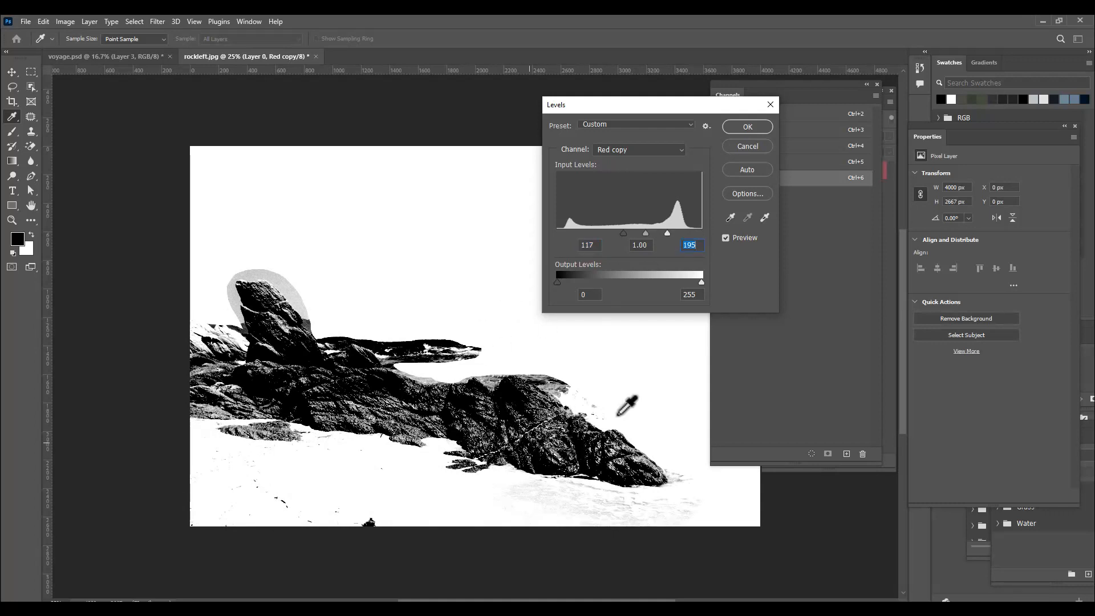
drag(666, 231, 690, 234)
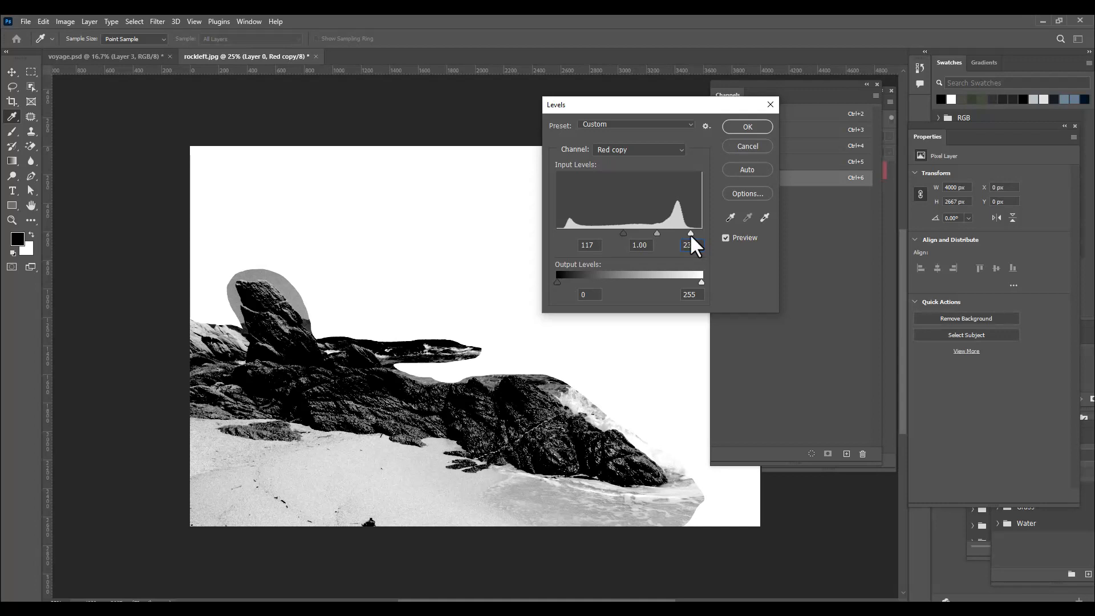
drag(656, 233, 689, 231)
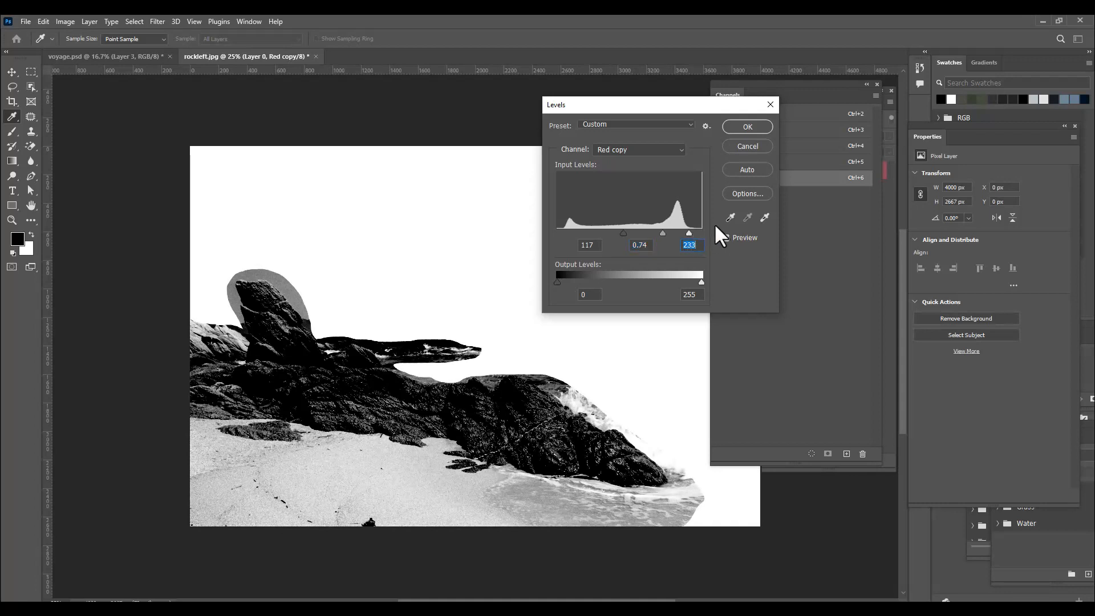
click(744, 125)
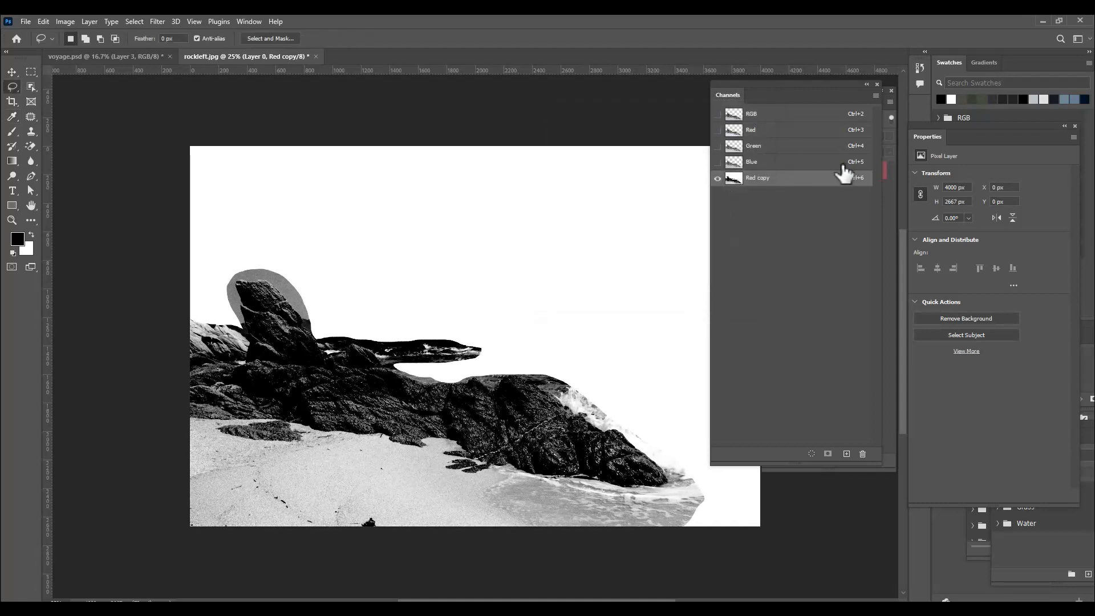
Step: Load the Red copy channel as a selection, mask Layer 0 with its inverse and display that mask on the canvas
drag(730, 84, 614, 95)
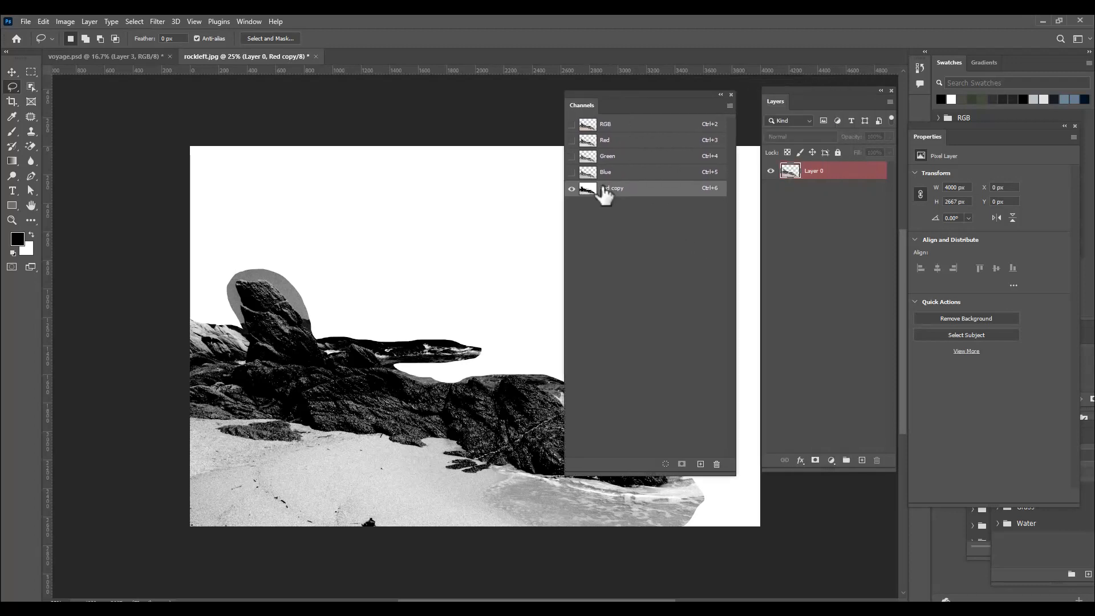
ctrl+click(589, 194)
drag(795, 97, 779, 98)
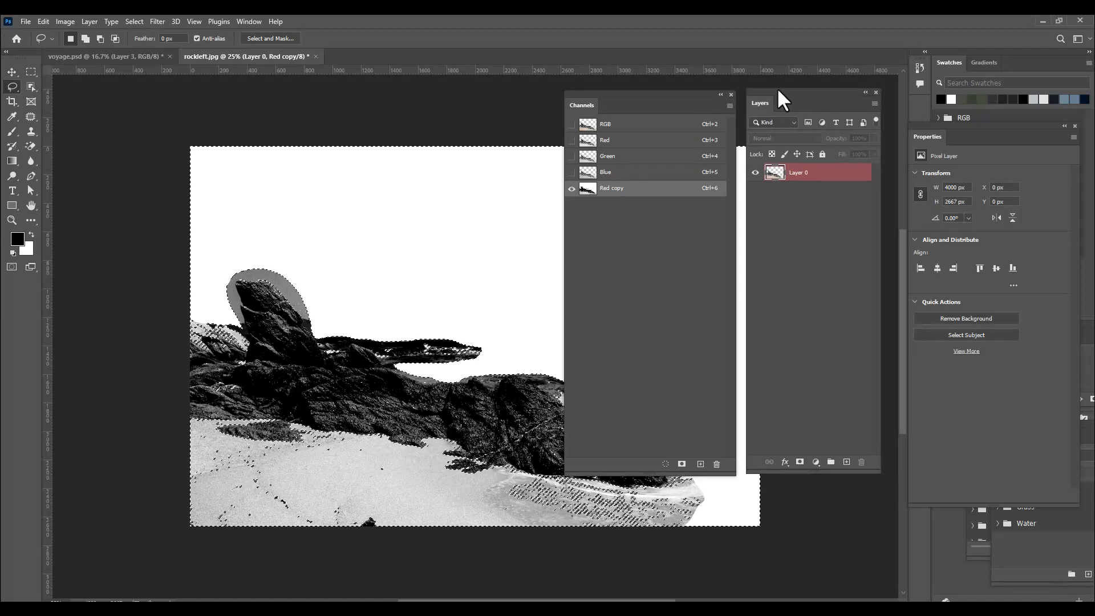
click(800, 462)
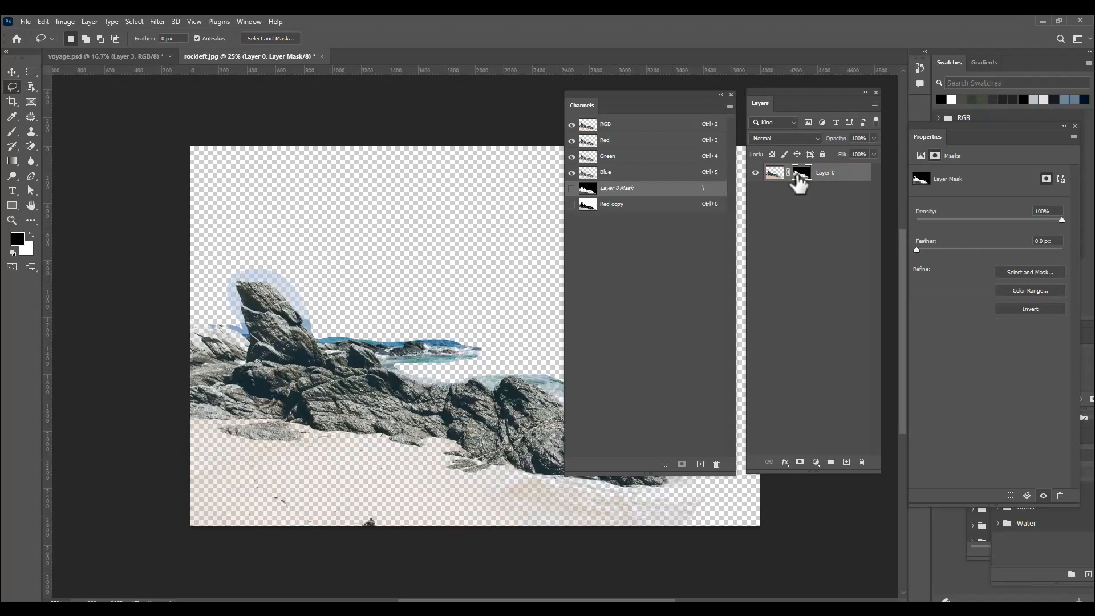
drag(597, 96, 866, 355)
alt+click(801, 172)
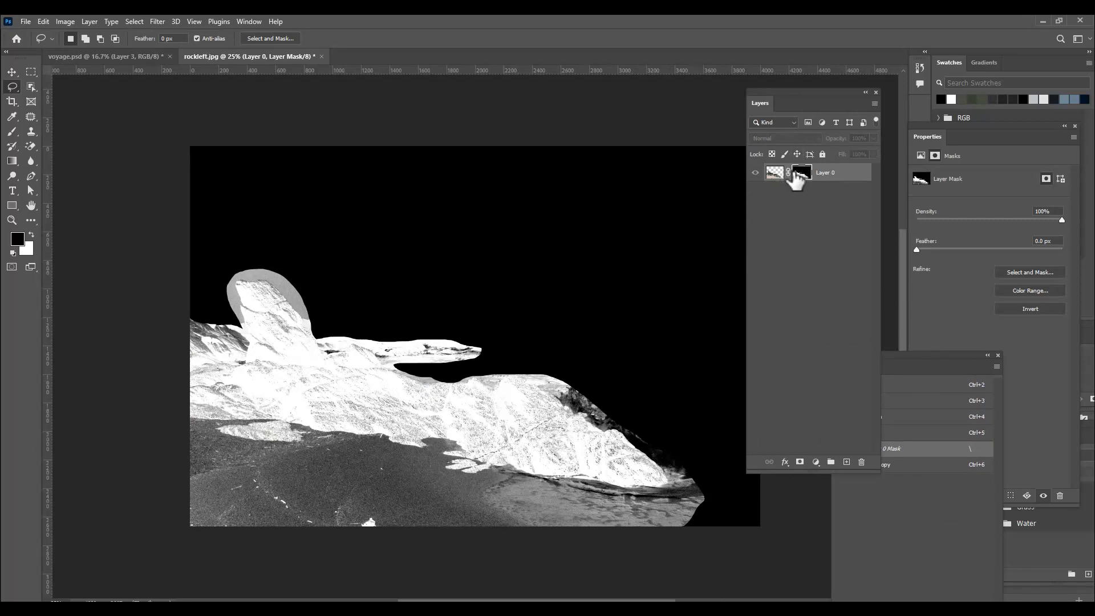
Step: Paint the grey sand and lower rocks of the layer mask white with an Overlay-mode brush of about 800 px
click(12, 133)
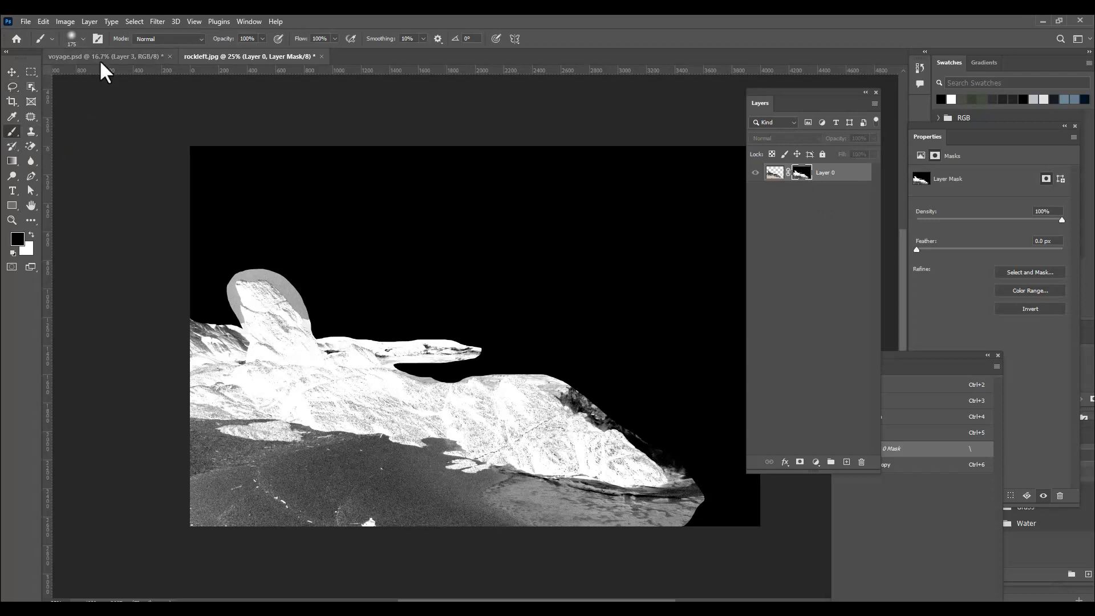
click(162, 36)
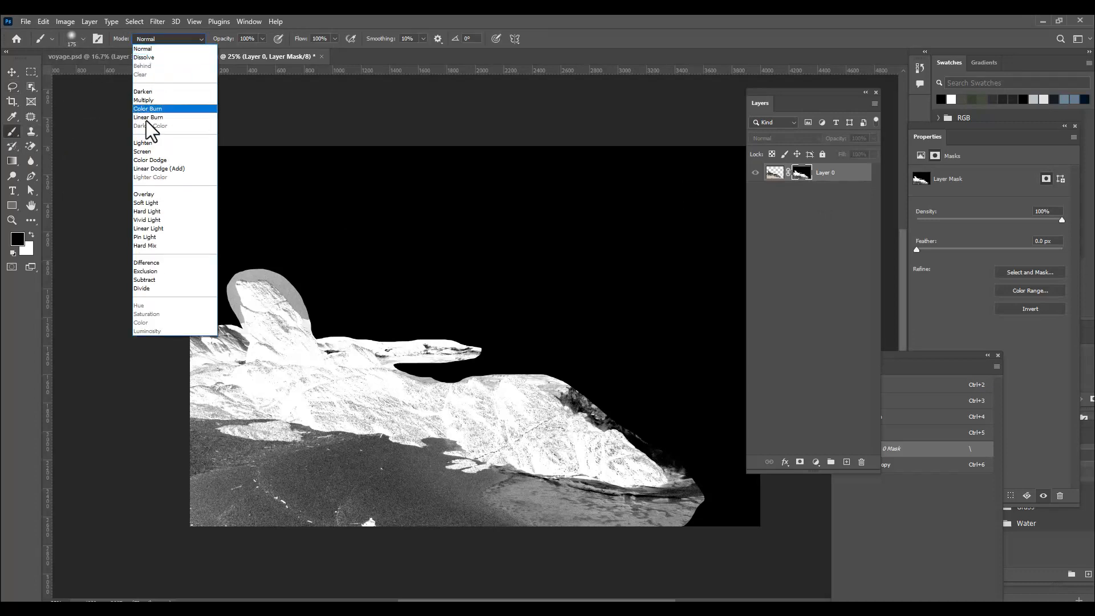
click(146, 194)
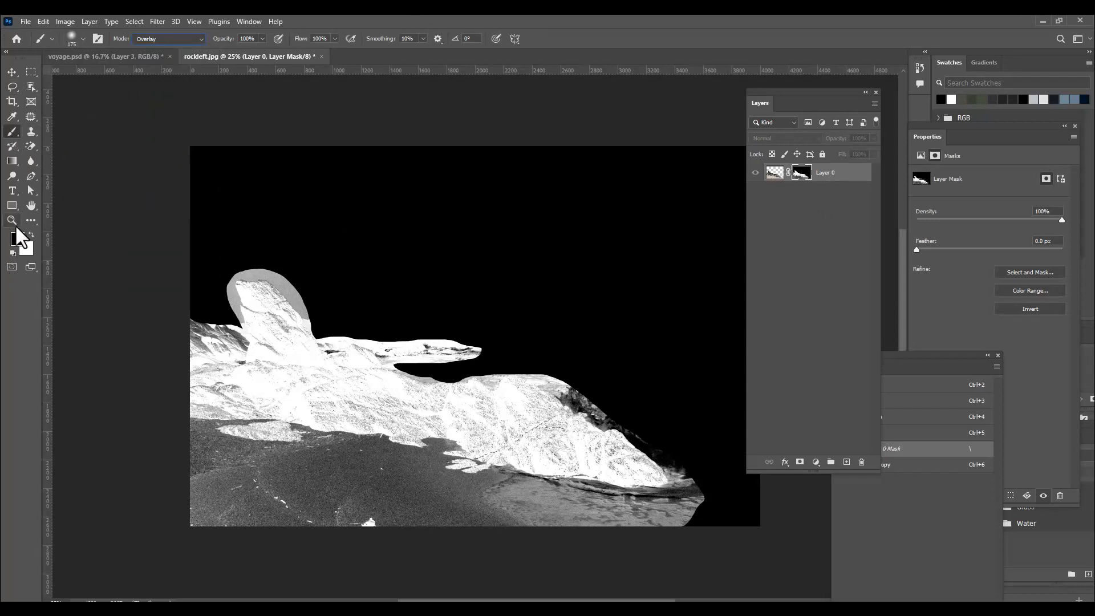
click(26, 234)
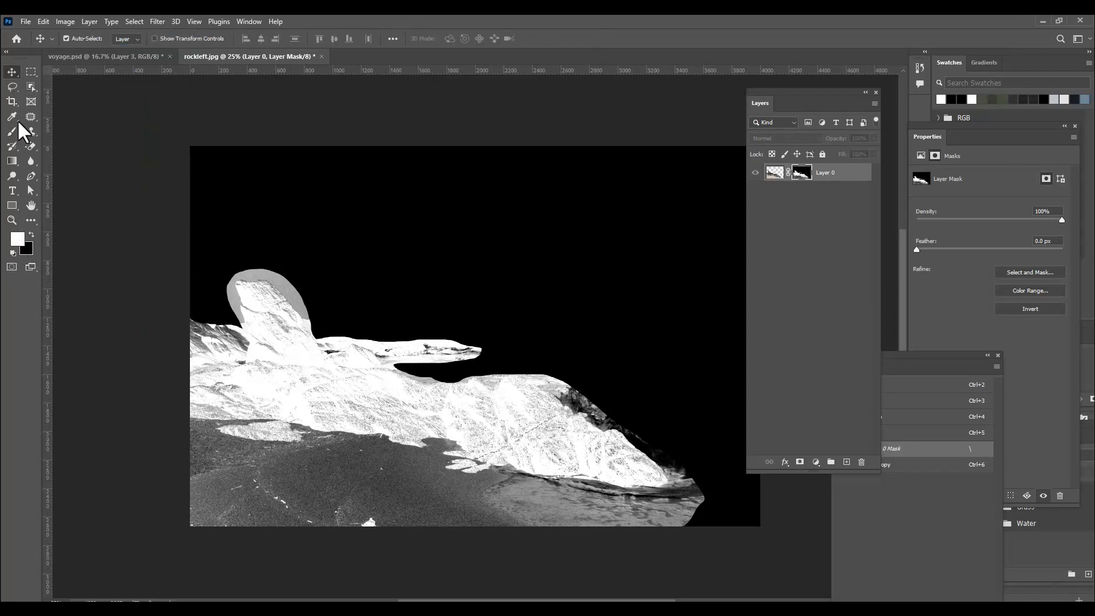
key(bracketright)
key(bracketright)
key(bracketright)
key(bracketright)
key(bracketright)
key(bracketright)
key(bracketright)
key(bracketright)
key(bracketright)
key(bracketright)
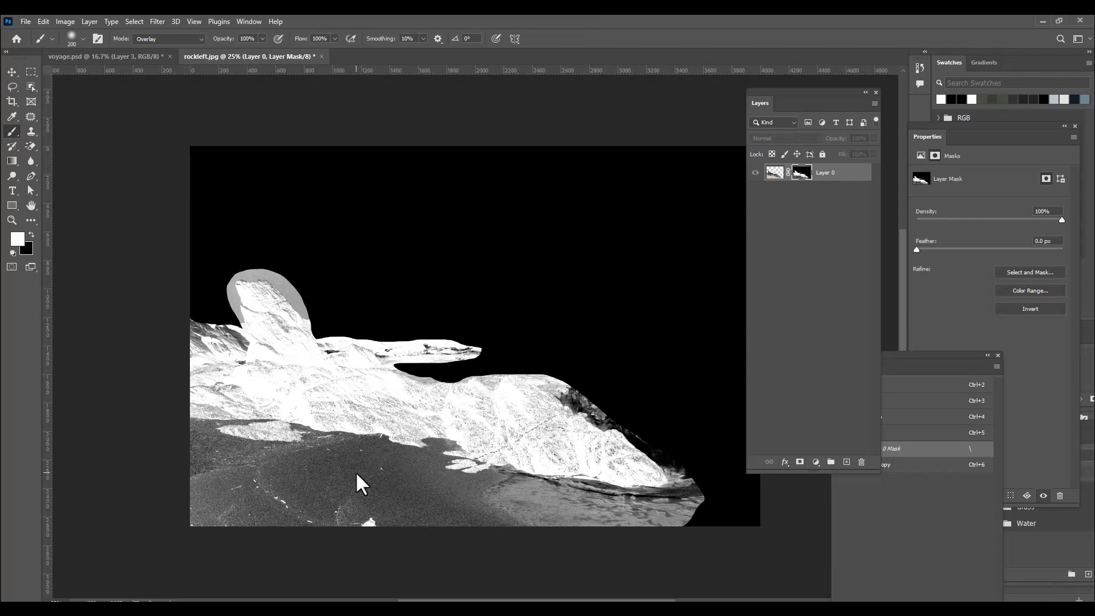
key(bracketleft)
key(bracketleft)
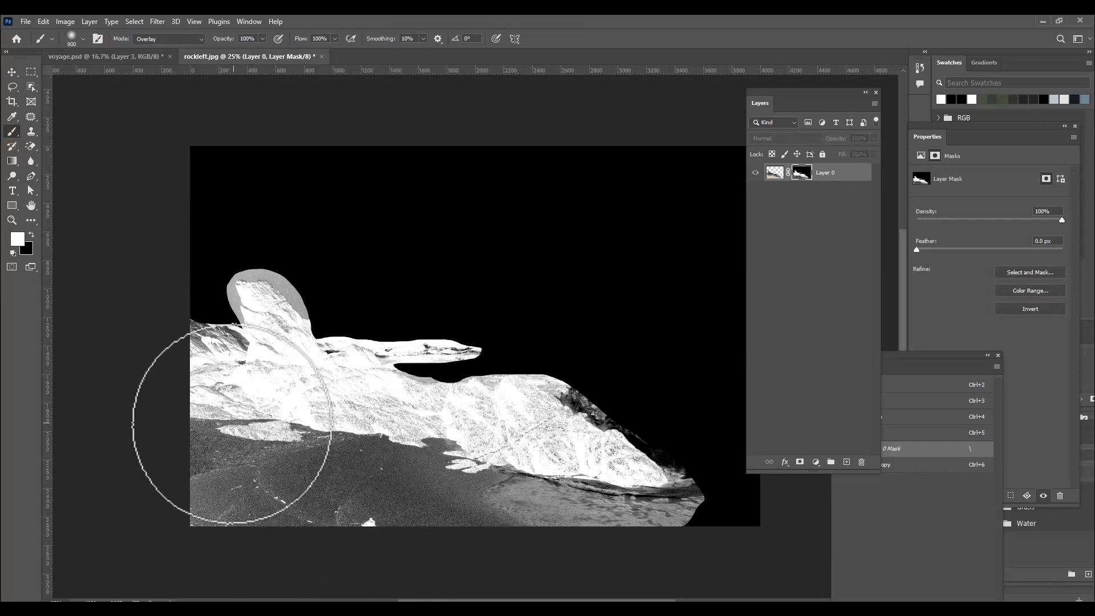
mouse_move(354, 452)
mouse_down()
mouse_move(311, 440)
mouse_move(288, 448)
mouse_move(413, 465)
mouse_move(187, 430)
mouse_move(555, 487)
mouse_move(543, 488)
mouse_move(566, 478)
mouse_move(643, 520)
mouse_move(572, 495)
mouse_move(627, 516)
mouse_move(665, 513)
mouse_move(598, 481)
mouse_move(686, 504)
mouse_move(671, 568)
mouse_move(677, 502)
mouse_move(413, 566)
mouse_move(224, 557)
mouse_move(435, 468)
mouse_move(293, 500)
mouse_move(488, 495)
mouse_move(507, 516)
mouse_move(122, 606)
mouse_up()
key(bracketleft)
mouse_move(386, 504)
mouse_down()
mouse_move(282, 485)
mouse_move(102, 484)
mouse_move(201, 493)
mouse_move(210, 466)
mouse_move(271, 552)
mouse_move(180, 431)
mouse_move(200, 549)
mouse_move(364, 463)
mouse_move(267, 442)
mouse_move(559, 505)
mouse_move(629, 542)
mouse_up()
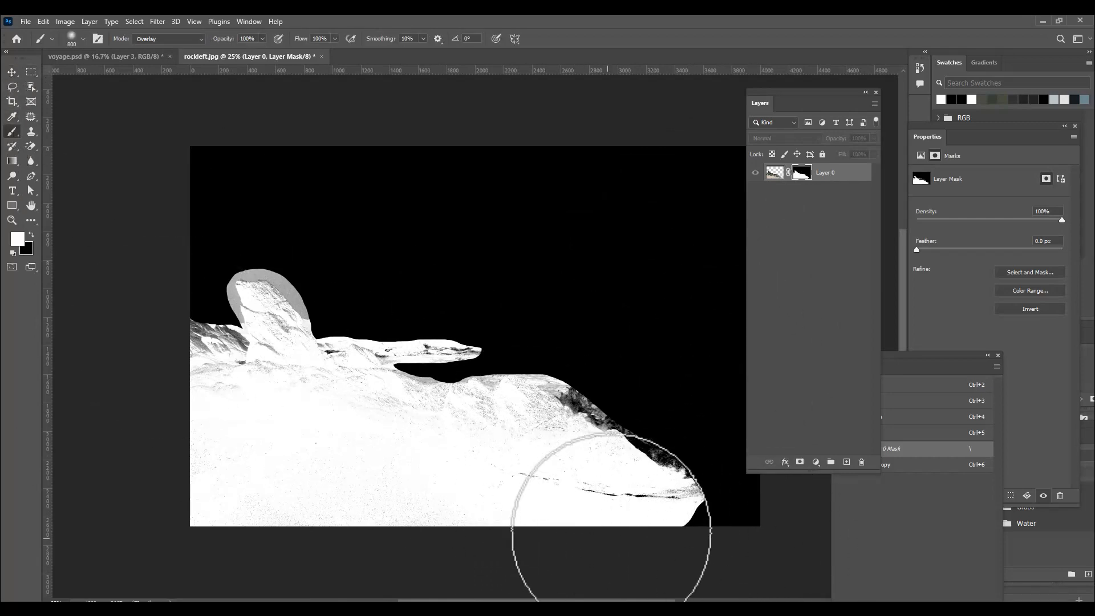
Step: Paint over the dark shoreline streaks beside the sand in the mask with a 200 px white brush in Normal mode
key(bracketleft)
key(bracketleft)
key(bracketleft)
key(bracketleft)
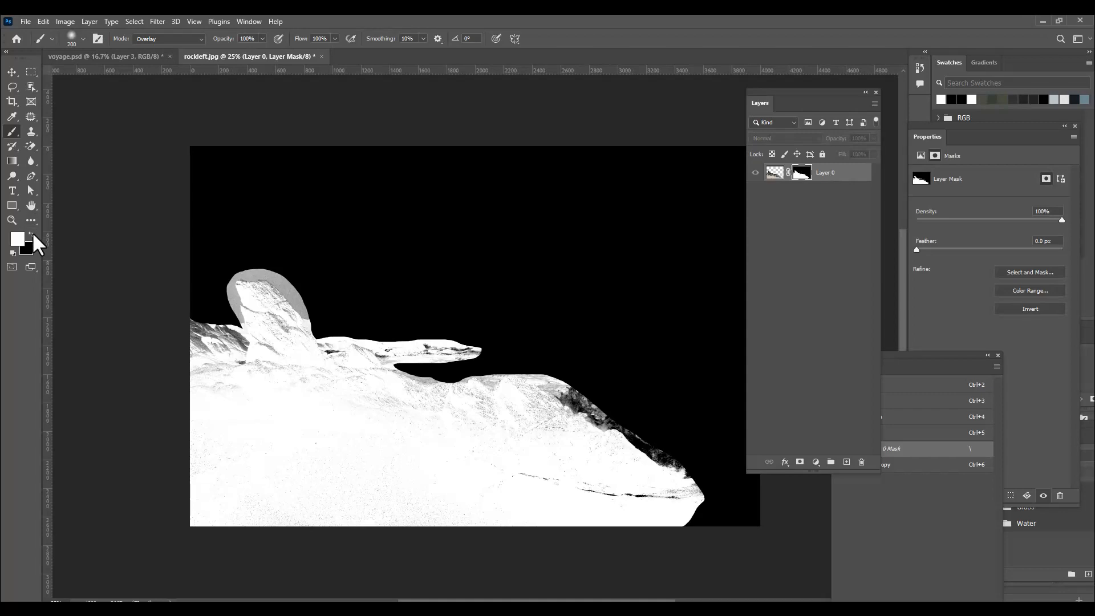
click(171, 40)
click(160, 49)
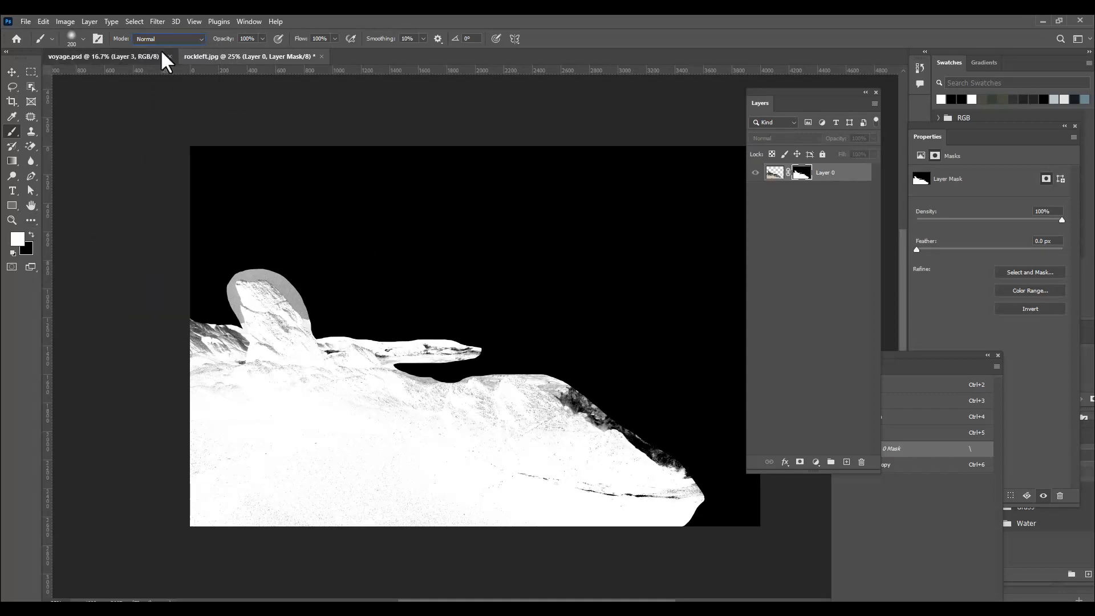
click(162, 53)
click(276, 56)
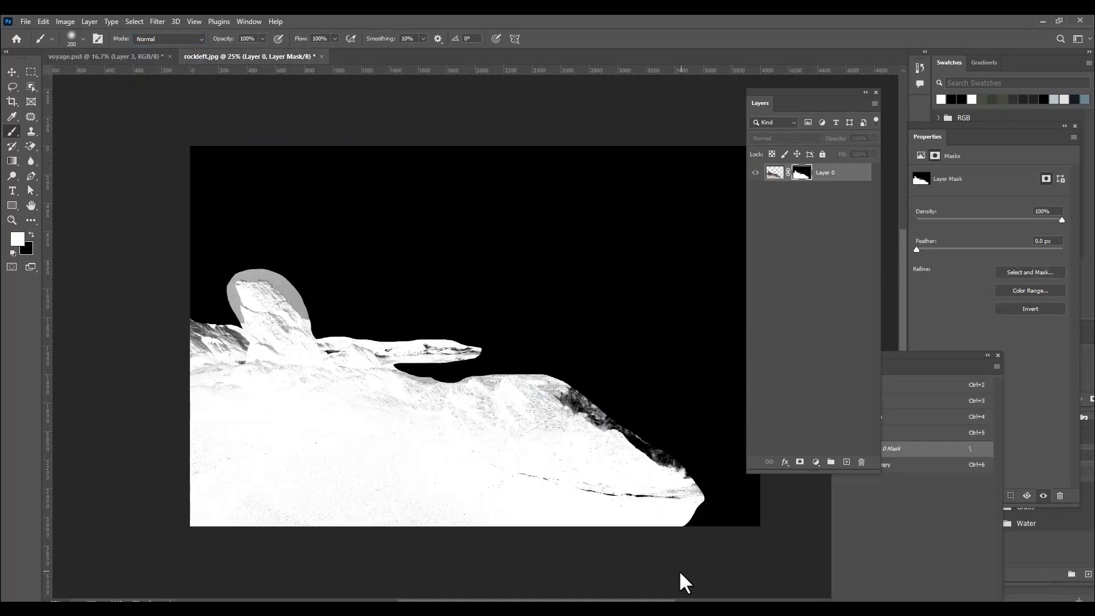
mouse_move(527, 484)
mouse_down()
mouse_move(640, 504)
mouse_move(594, 497)
mouse_move(679, 496)
mouse_move(635, 511)
mouse_move(679, 496)
mouse_up()
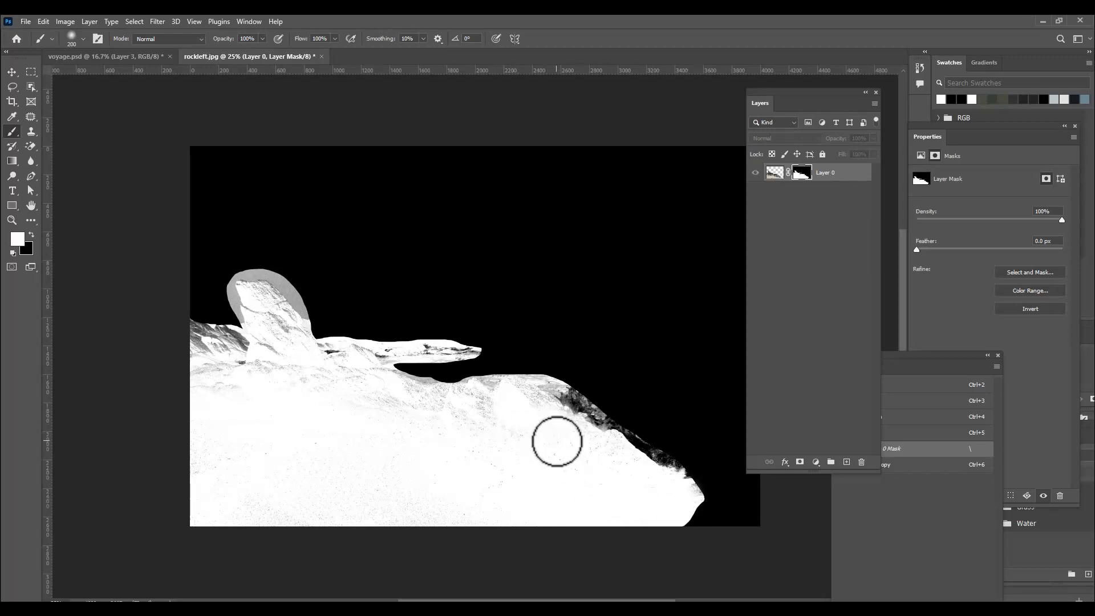
Step: Fill the mask's remaining grey rock details, the narrow spit and the sloping shore edge with white, using brush sizes down to 125 px
key(bracketright)
key(bracketright)
mouse_move(541, 397)
mouse_down()
mouse_move(454, 405)
mouse_move(471, 412)
mouse_move(372, 396)
mouse_move(440, 418)
mouse_move(438, 408)
mouse_move(415, 405)
mouse_move(389, 431)
mouse_move(271, 370)
mouse_move(298, 375)
mouse_move(263, 338)
mouse_move(298, 389)
mouse_move(276, 319)
mouse_move(299, 363)
mouse_move(292, 387)
mouse_move(230, 379)
mouse_move(263, 405)
mouse_move(229, 351)
mouse_move(210, 350)
mouse_move(226, 348)
mouse_move(197, 355)
mouse_move(210, 359)
mouse_move(195, 345)
mouse_move(378, 394)
mouse_move(361, 368)
mouse_up()
key(bracketleft)
key(bracketleft)
key(bracketleft)
key(bracketleft)
drag(378, 357, 427, 351)
key(bracketleft)
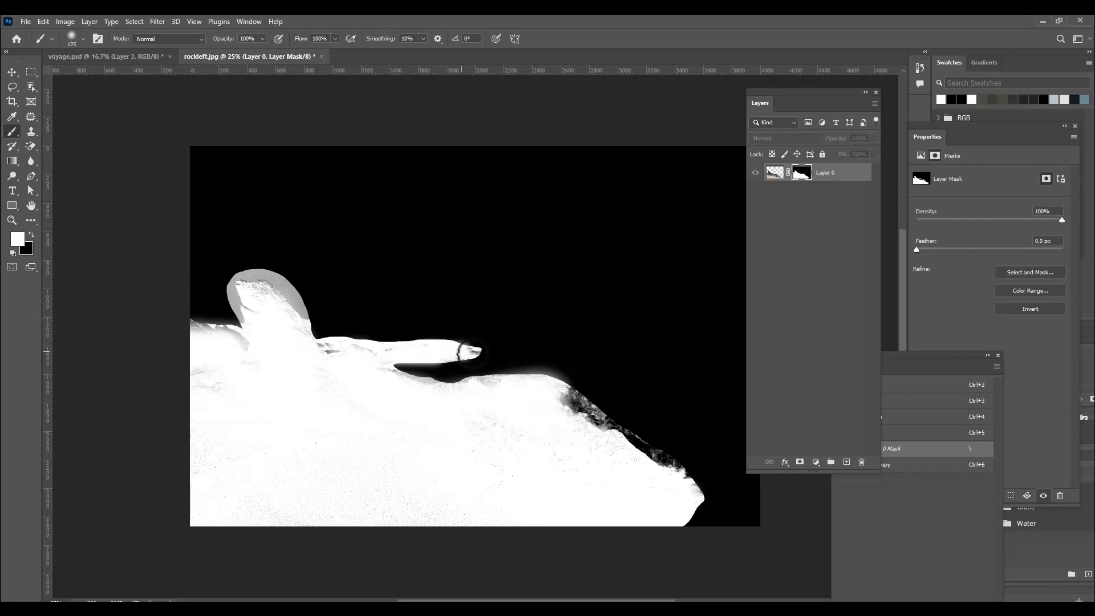
mouse_move(332, 352)
mouse_down()
mouse_move(403, 384)
mouse_move(396, 379)
mouse_move(467, 391)
mouse_move(511, 384)
mouse_move(589, 410)
mouse_move(581, 401)
mouse_move(630, 441)
mouse_move(619, 440)
mouse_move(689, 481)
mouse_move(562, 398)
mouse_move(537, 447)
mouse_up()
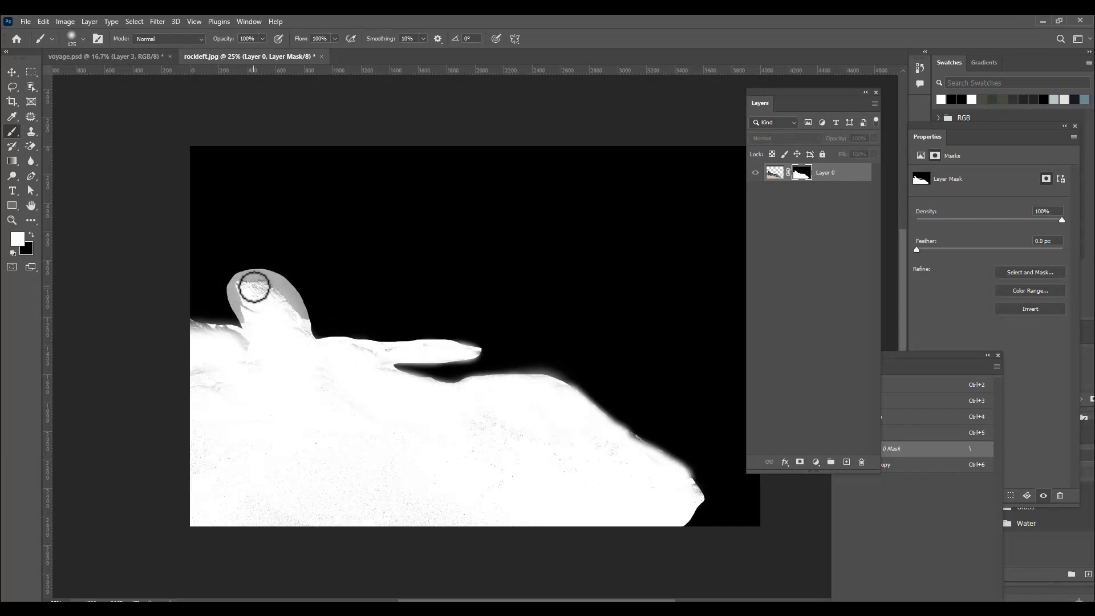
mouse_move(276, 301)
mouse_down()
mouse_move(309, 345)
mouse_move(253, 324)
mouse_move(251, 309)
mouse_move(273, 347)
mouse_up()
Step: Remove the grey halo around the upright rock in the mask with a 125 px black brush in Overlay mode
click(165, 38)
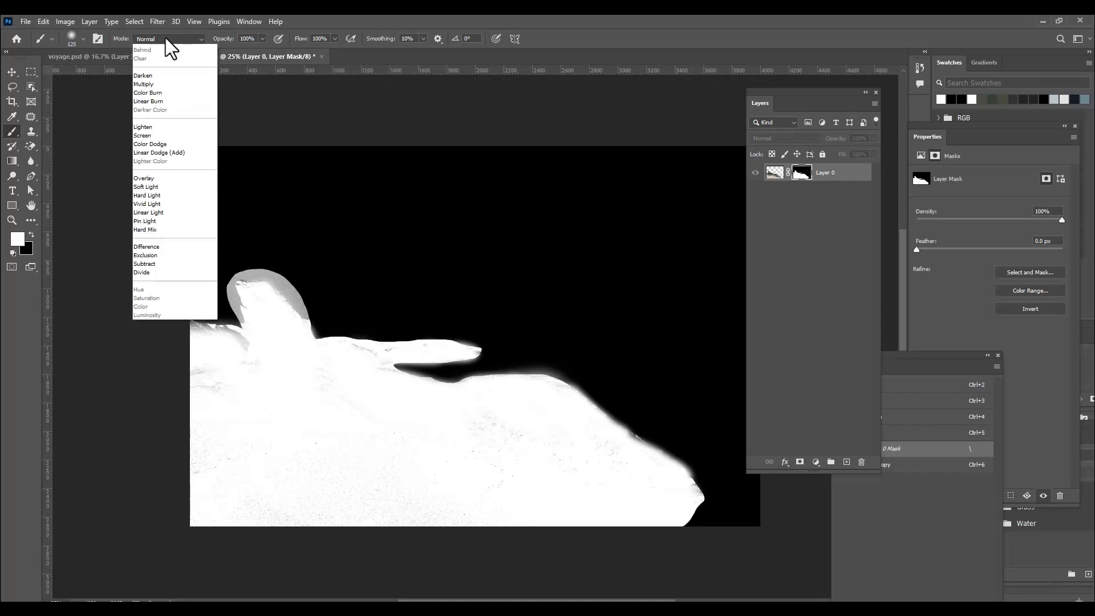
click(174, 193)
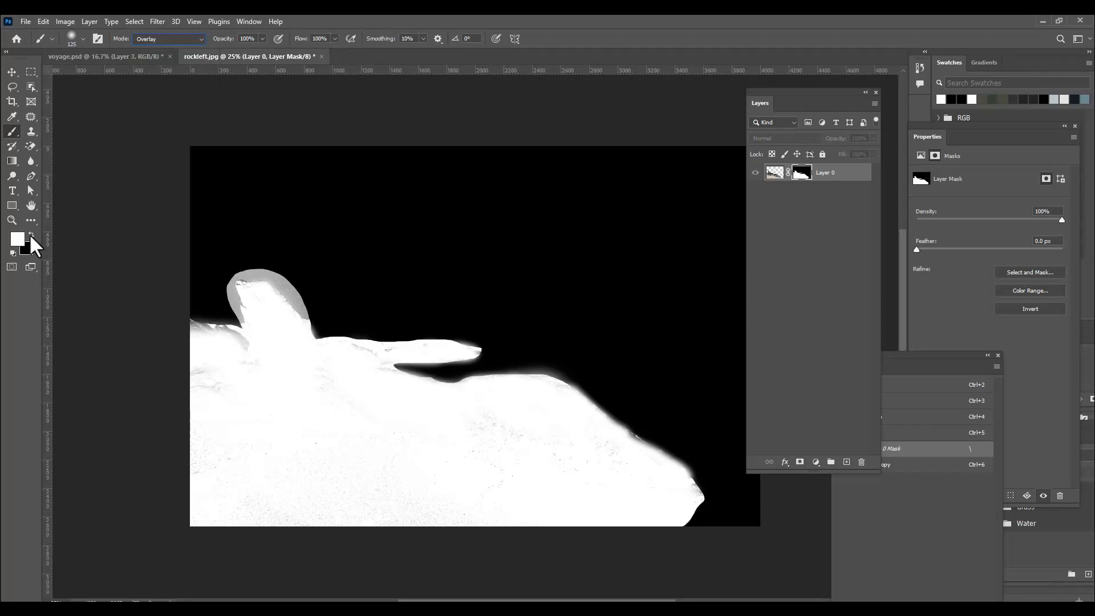
mouse_move(233, 307)
mouse_down()
mouse_move(223, 288)
mouse_move(235, 313)
mouse_move(238, 264)
mouse_move(286, 293)
mouse_move(286, 269)
mouse_move(317, 336)
mouse_move(232, 318)
mouse_move(245, 299)
mouse_move(213, 334)
mouse_move(218, 318)
mouse_move(179, 315)
mouse_up()
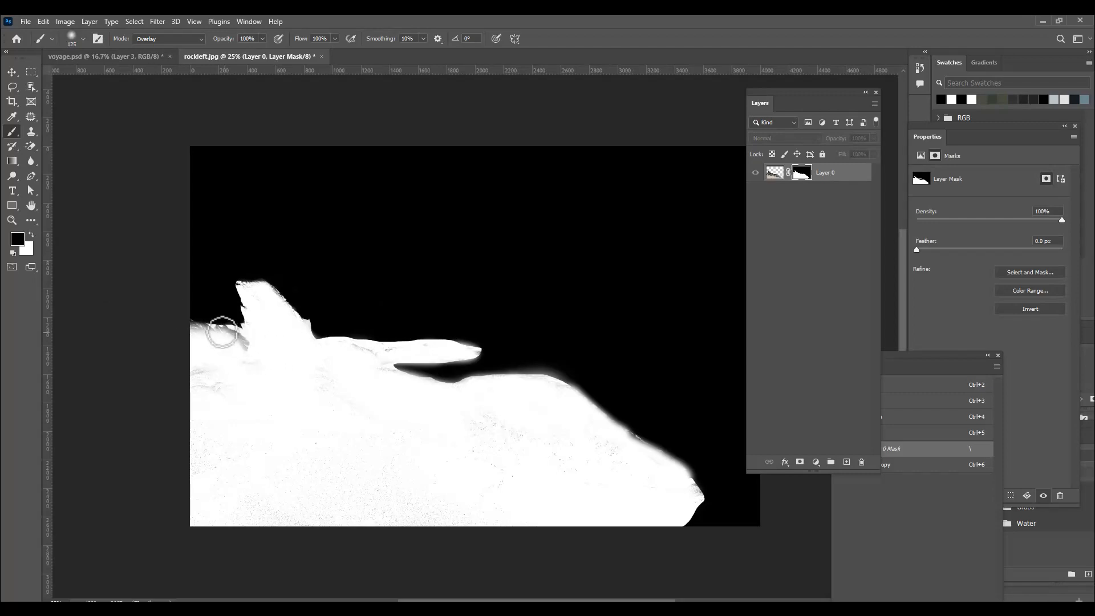
Step: Paint white in Overlay mode over the grey rocks at the mask's far-left edge and the tip of the upright rock
click(31, 234)
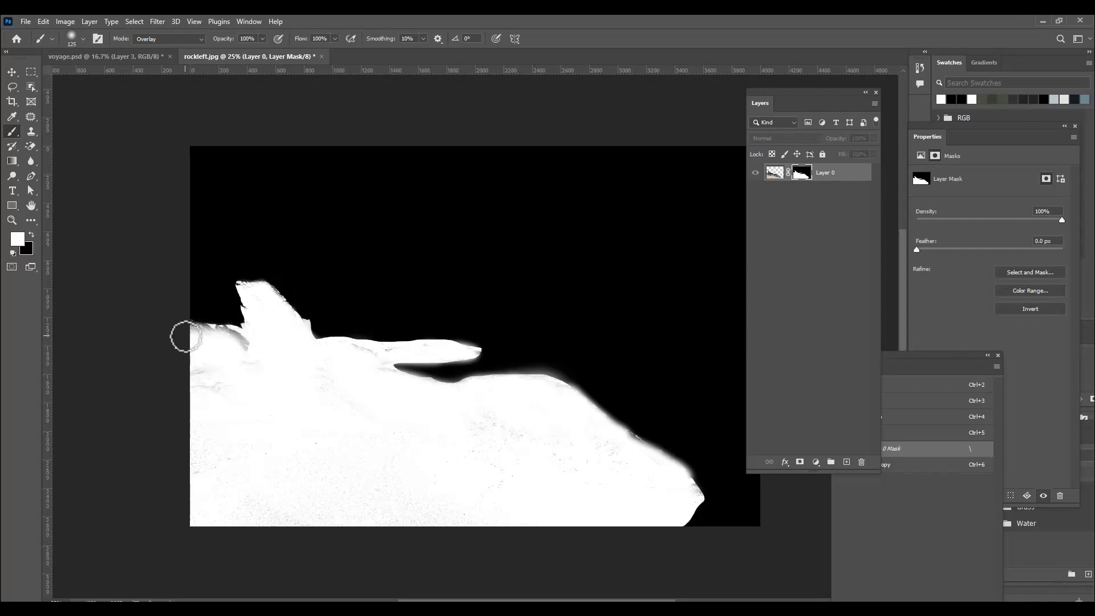
mouse_move(196, 328)
mouse_down()
mouse_move(248, 330)
mouse_move(262, 347)
mouse_move(242, 340)
mouse_move(204, 376)
mouse_up()
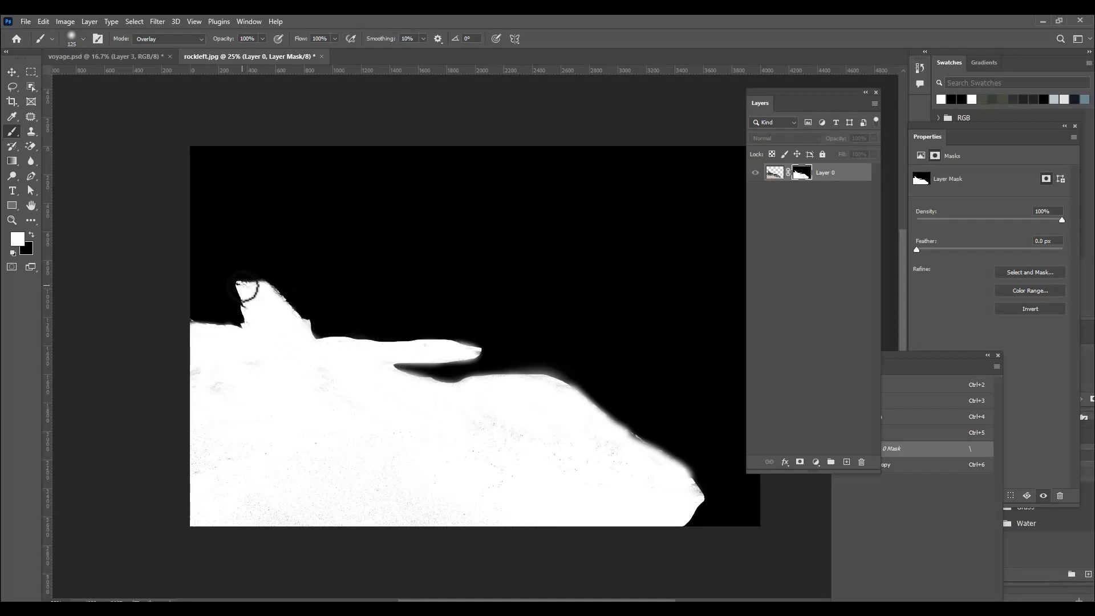
mouse_move(272, 283)
mouse_down()
mouse_move(293, 303)
mouse_move(234, 273)
mouse_move(242, 280)
mouse_up()
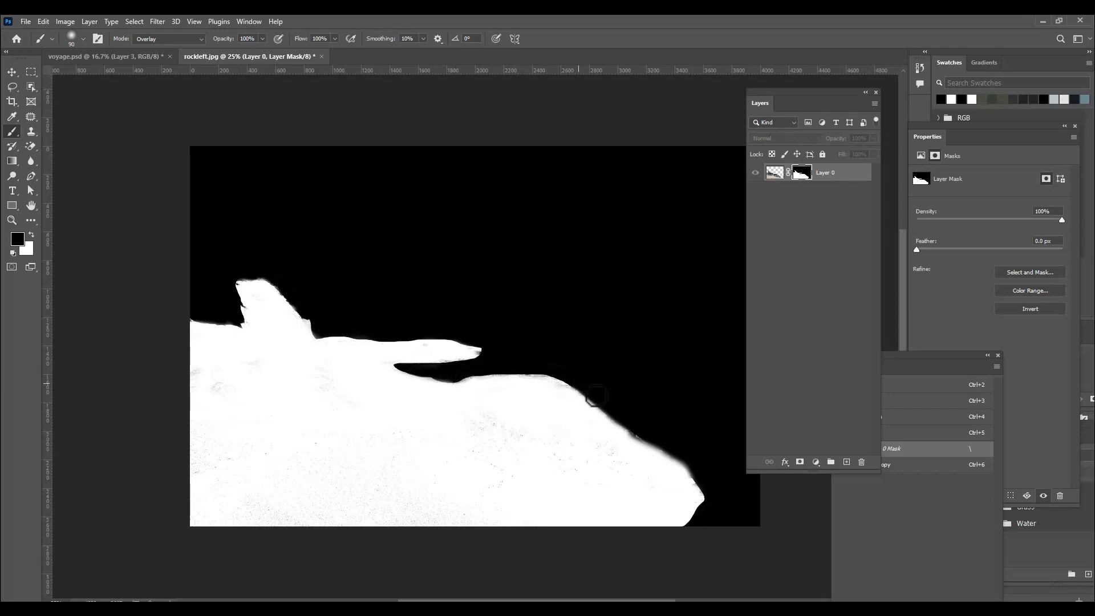
Step: Exit the mask view, return the brush mode to Normal and apply the layer mask permanently to Layer 0
alt+click(803, 178)
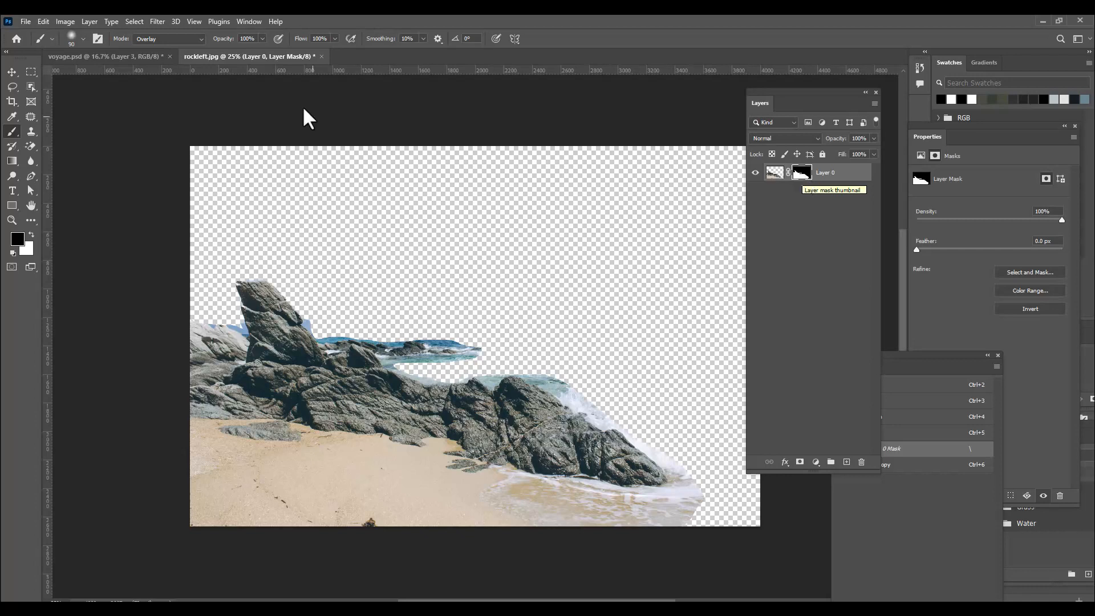
click(161, 40)
scroll(161, 40, up, 2)
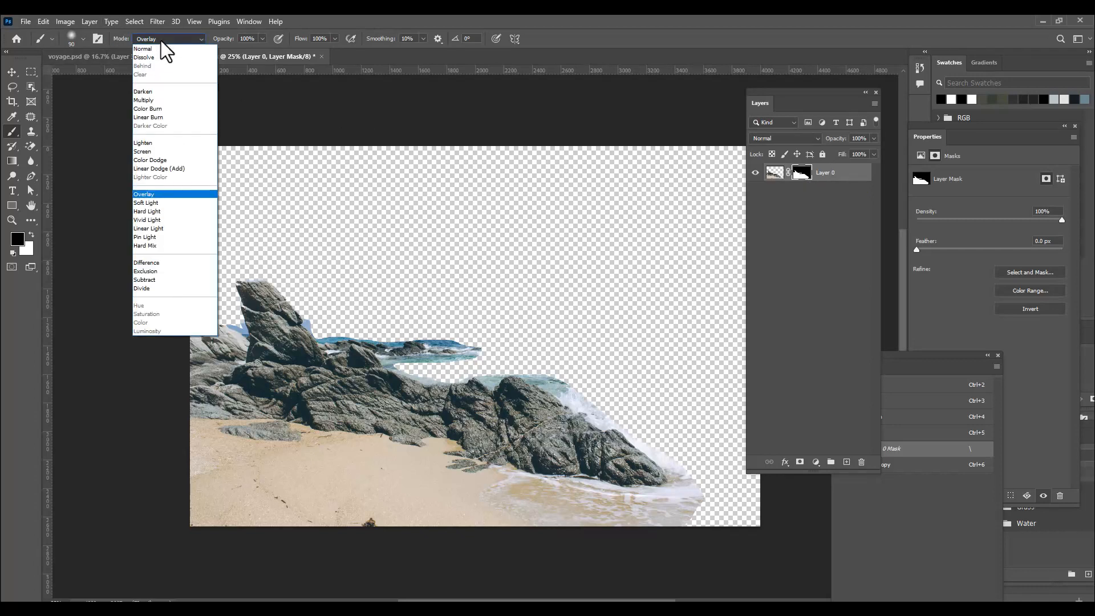
click(159, 46)
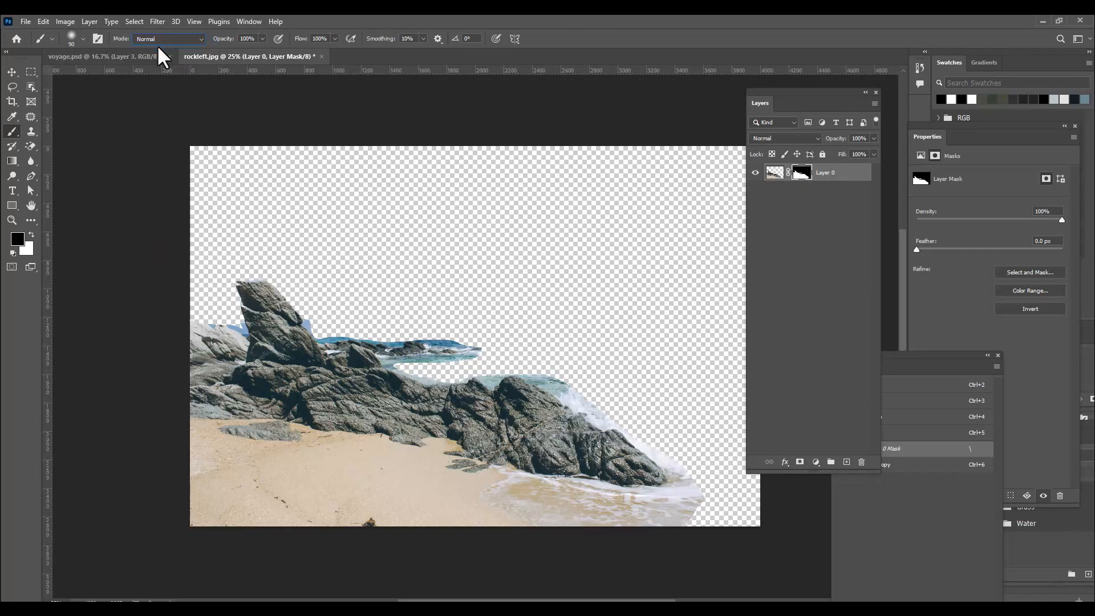
right_click(799, 176)
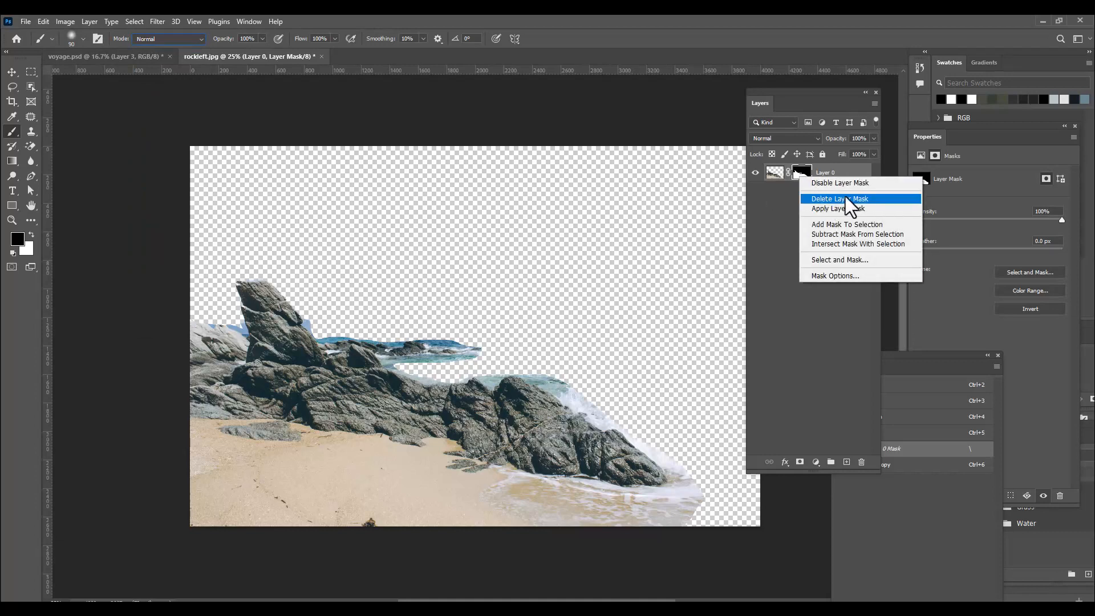
click(827, 207)
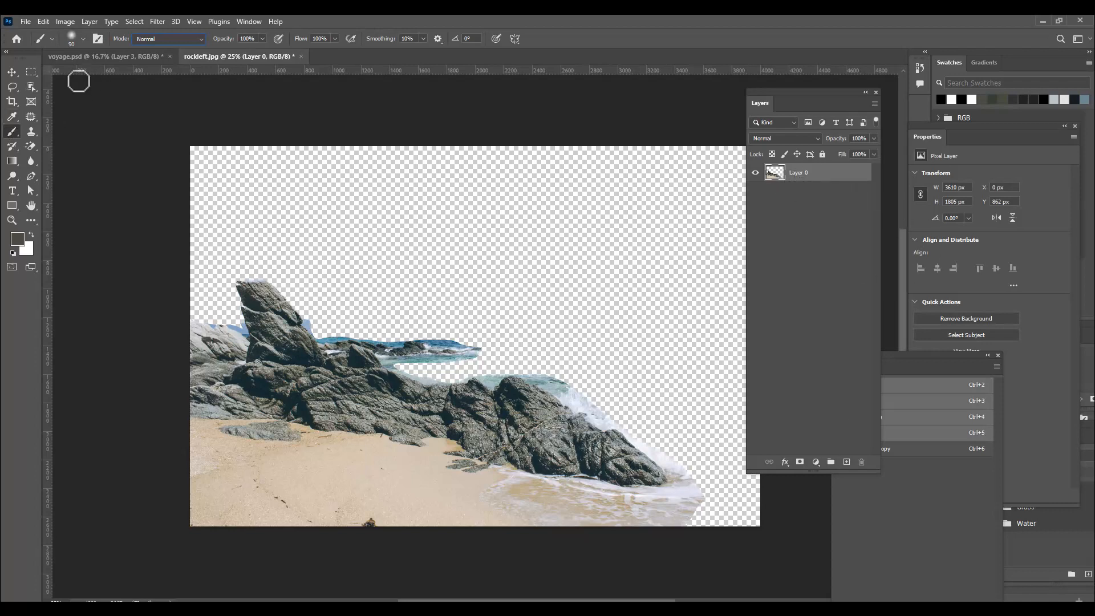
Step: Move the rock cutout into voyage.psd and scale it to about 87% in the lower-left corner of the scene
click(9, 72)
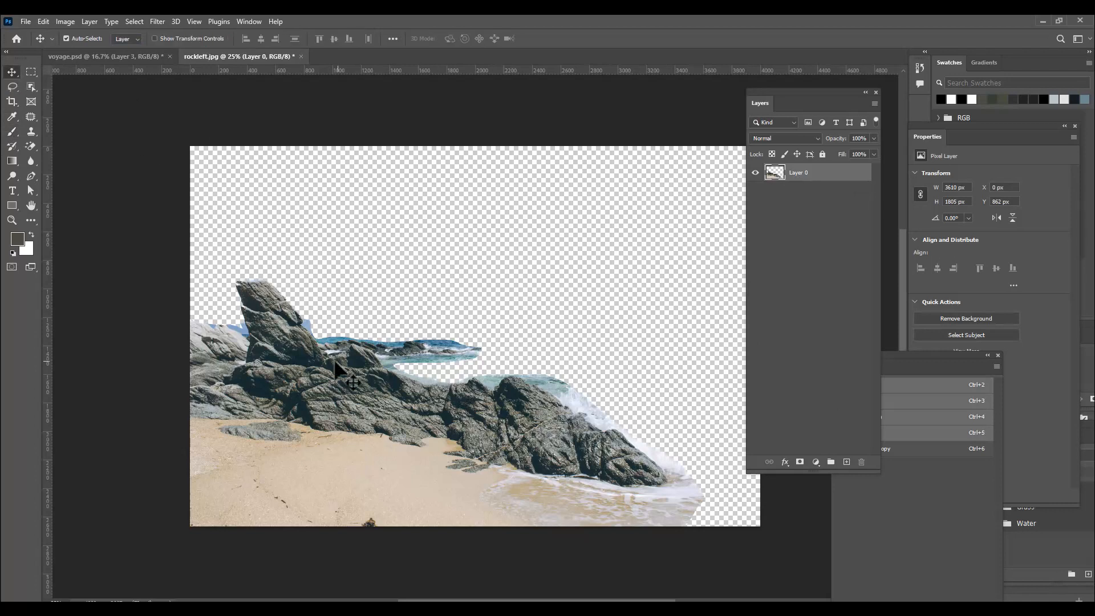
drag(326, 368, 396, 473)
key(ctrl+t)
drag(564, 377, 526, 390)
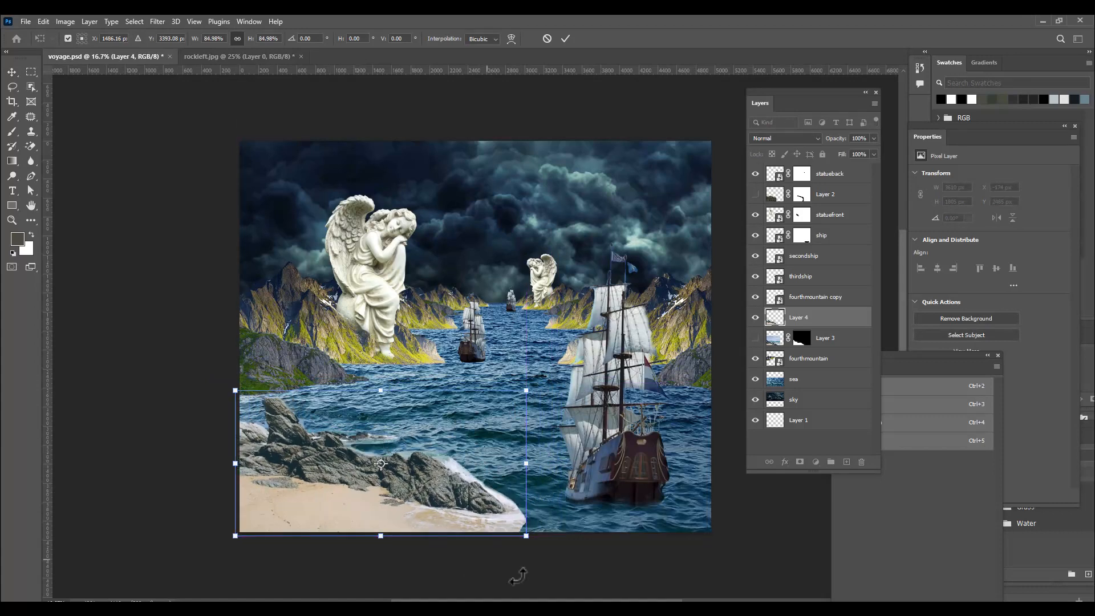
drag(526, 534, 529, 537)
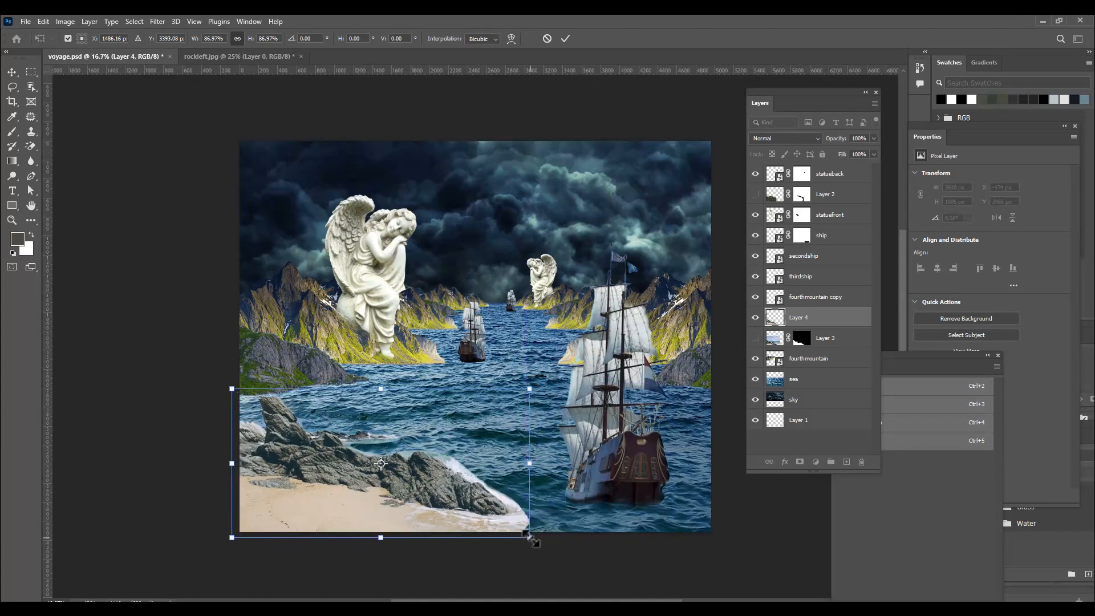
key(Return)
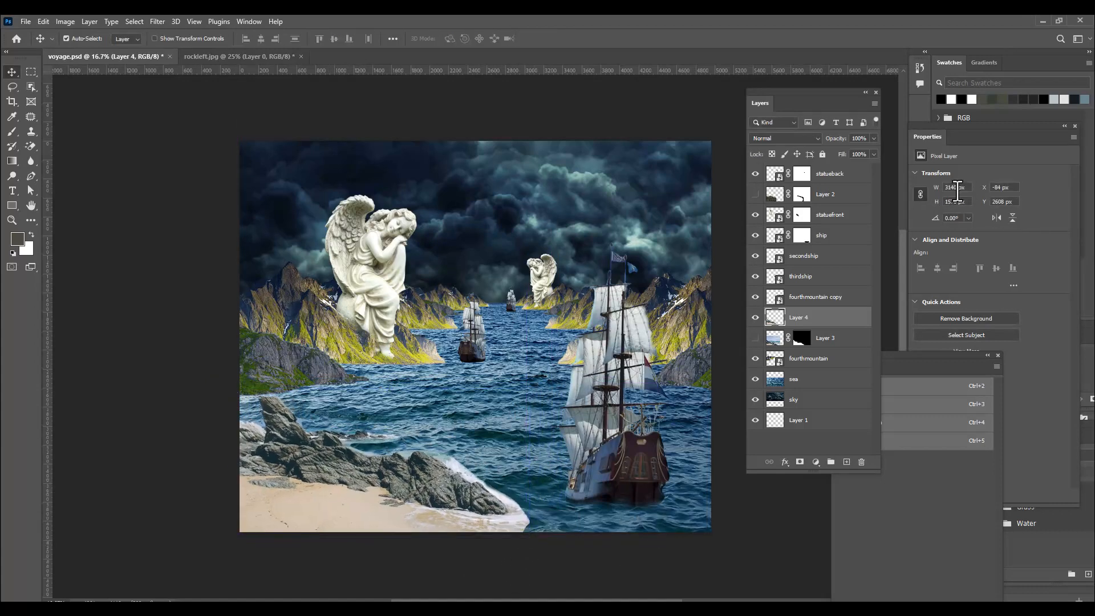
Step: Add a layer mask to the rock layer and hide the white surf along its sea-facing edge with a soft 250 px black brush
click(800, 463)
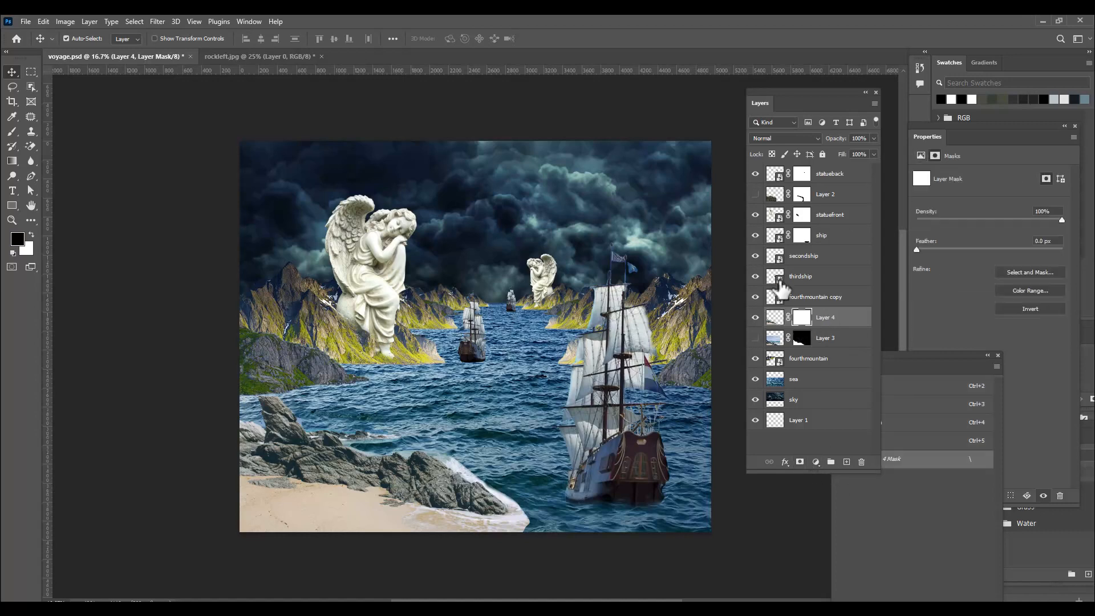
click(10, 132)
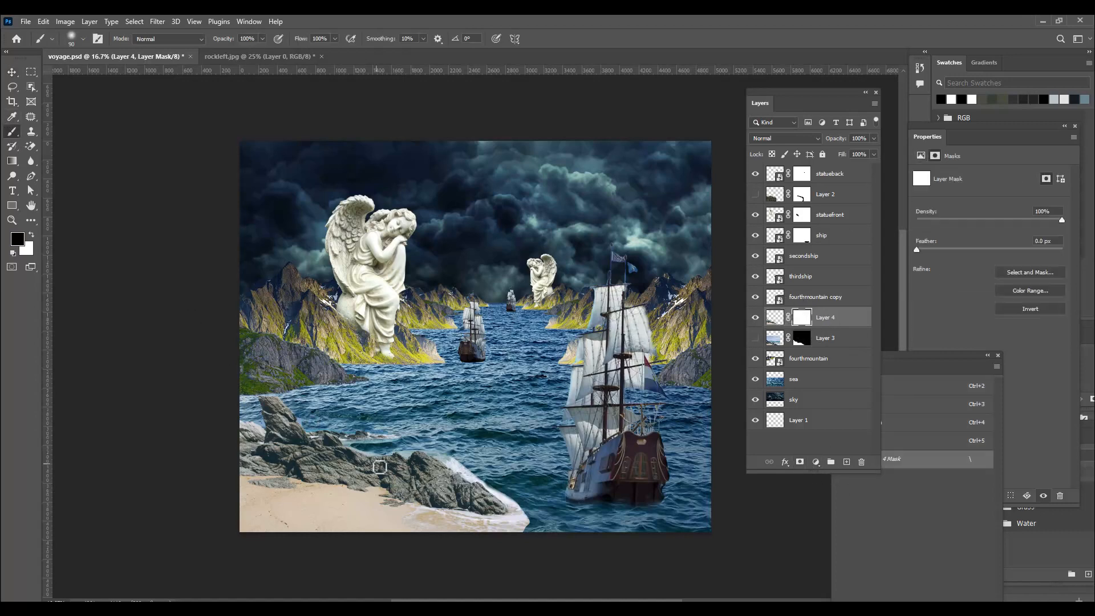
key(])
key(])
key(])
key(])
key(])
key(])
key(])
key(])
key([)
key([)
key([)
key([)
key([)
key(])
key(])
key([)
mouse_move(403, 450)
mouse_down()
mouse_move(430, 445)
mouse_move(451, 458)
mouse_up()
mouse_move(457, 460)
mouse_down()
mouse_move(534, 525)
mouse_move(498, 541)
mouse_move(501, 527)
mouse_move(501, 546)
mouse_up()
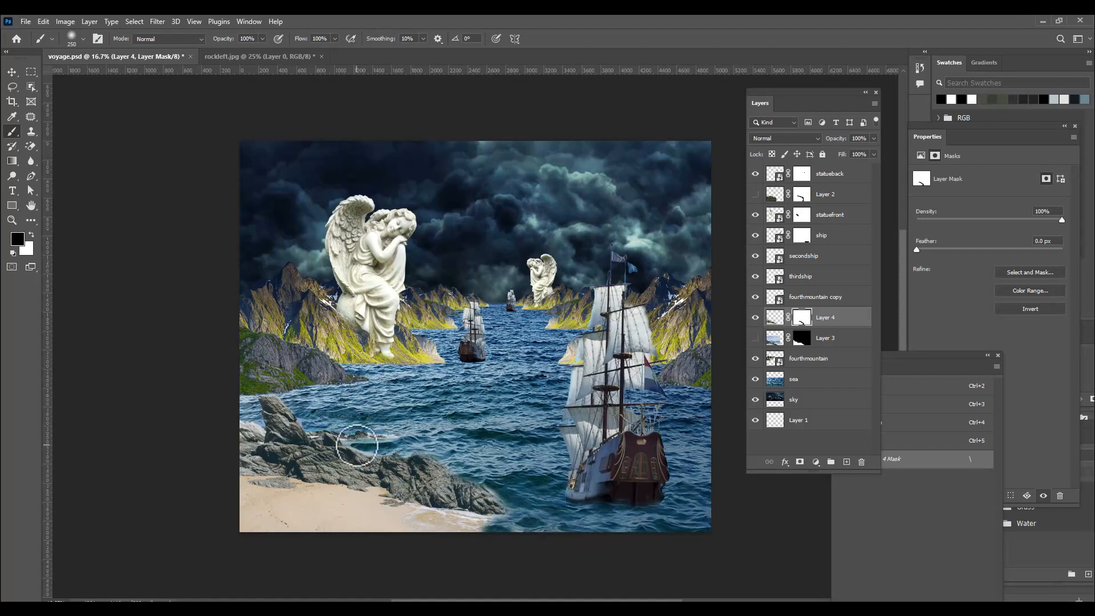
Step: Mask out the leftover surf behind the rocks with a 150 px black brush
key(bracketleft)
key(bracketleft)
key(bracketleft)
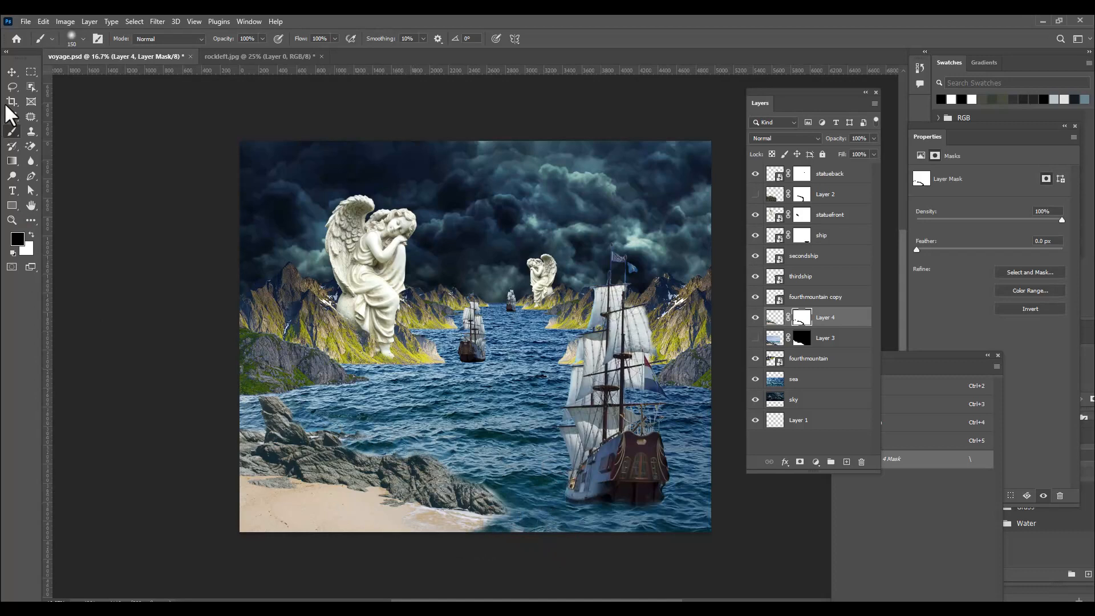
Step: Enlarge the masked rock layer slightly and reposition it in the lower-left foreground
click(12, 72)
key(ctrl+t)
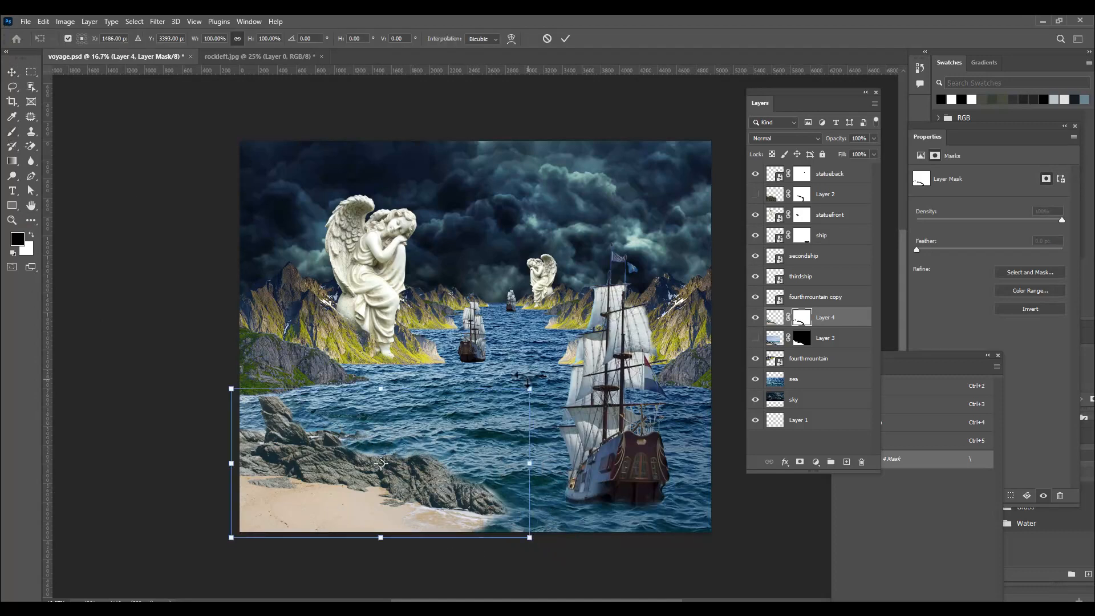
drag(525, 386, 549, 383)
drag(378, 476, 385, 474)
key(Return)
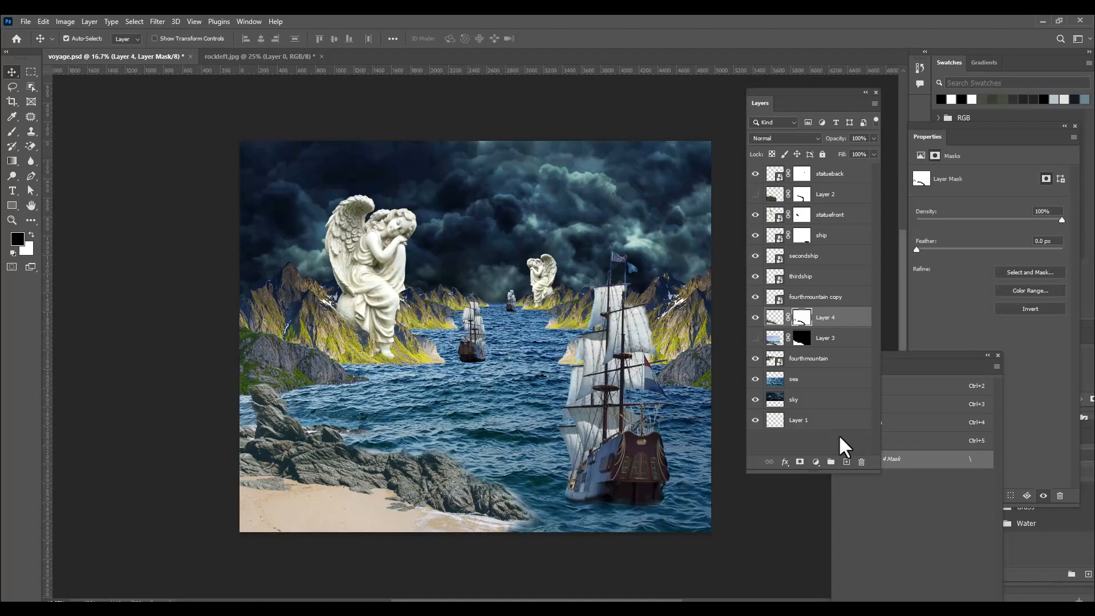
Step: Match the sea layer's color to the fourthmountain layer of voyage.psd with the Match Color adjustment
click(832, 385)
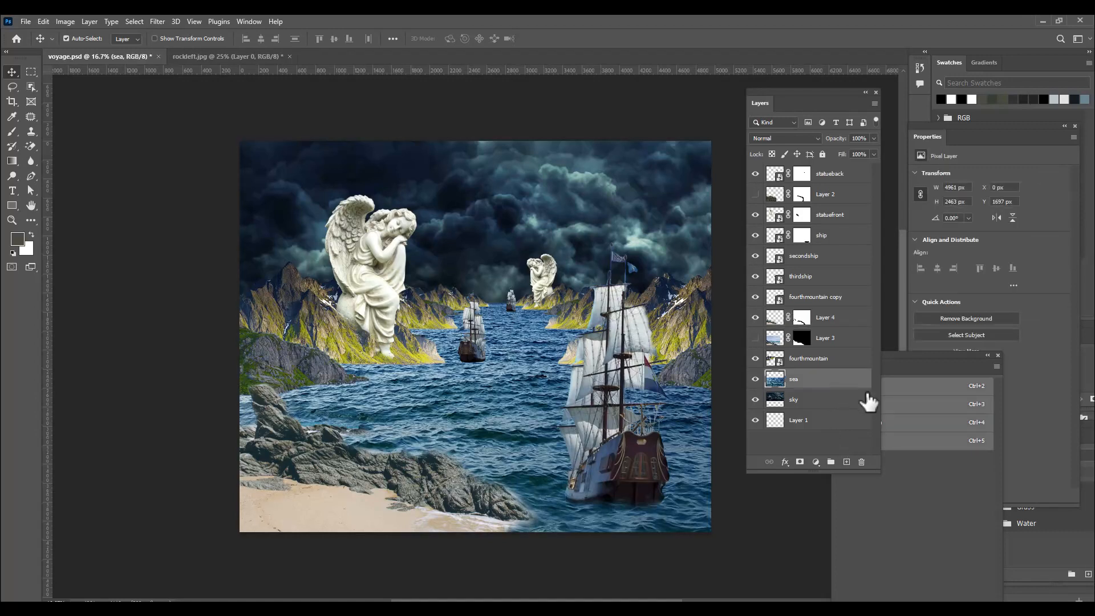
click(65, 22)
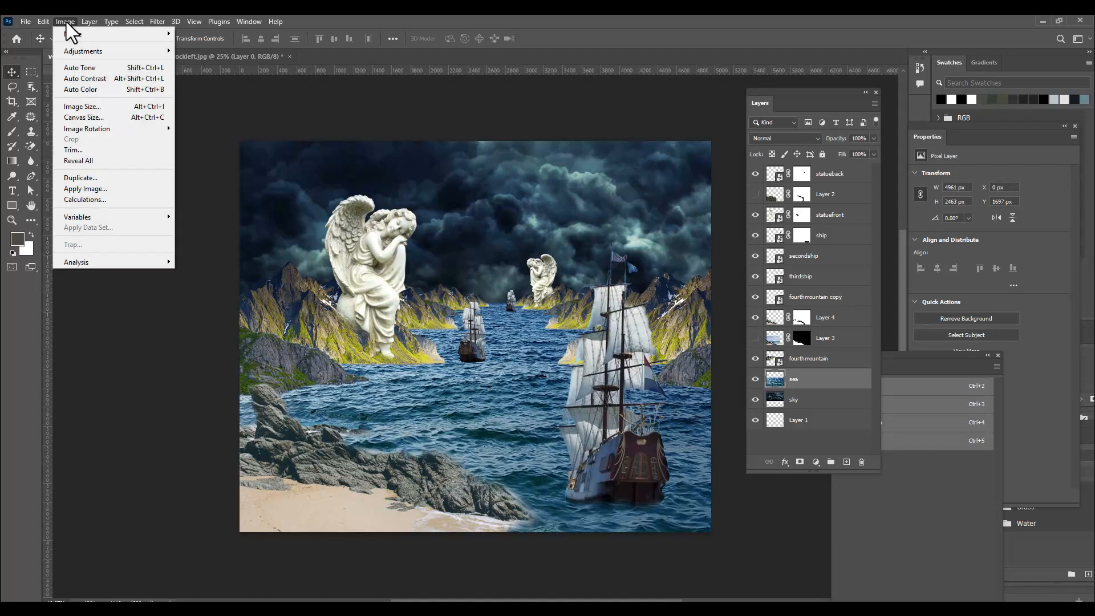
mouse_move(115, 51)
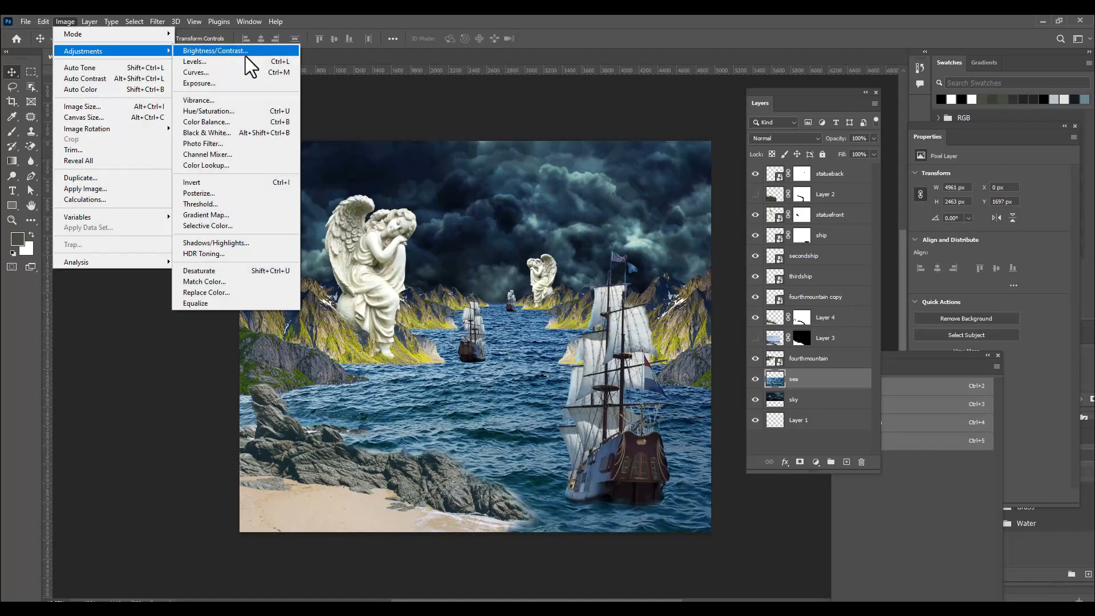
click(244, 283)
drag(694, 32, 523, 21)
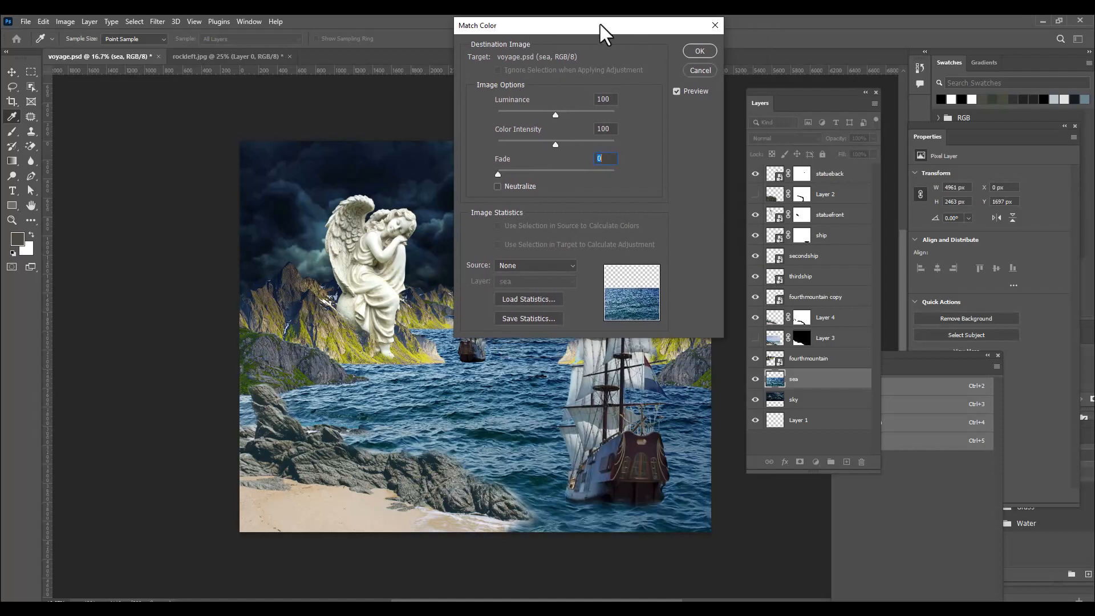
drag(585, 26, 613, 24)
click(553, 263)
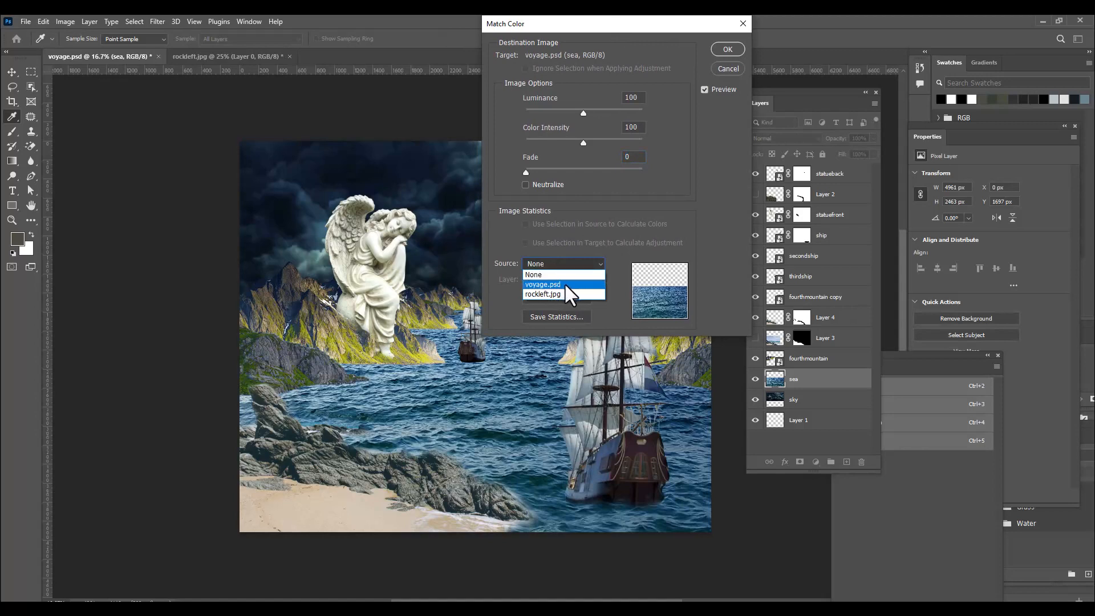
click(565, 284)
drag(559, 25, 603, 25)
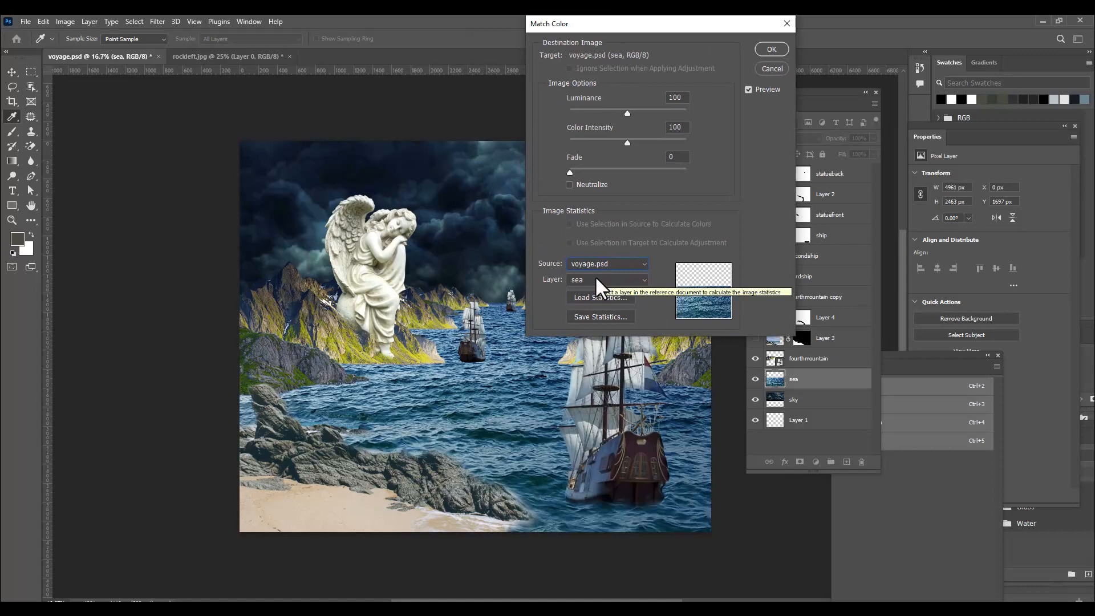
click(602, 275)
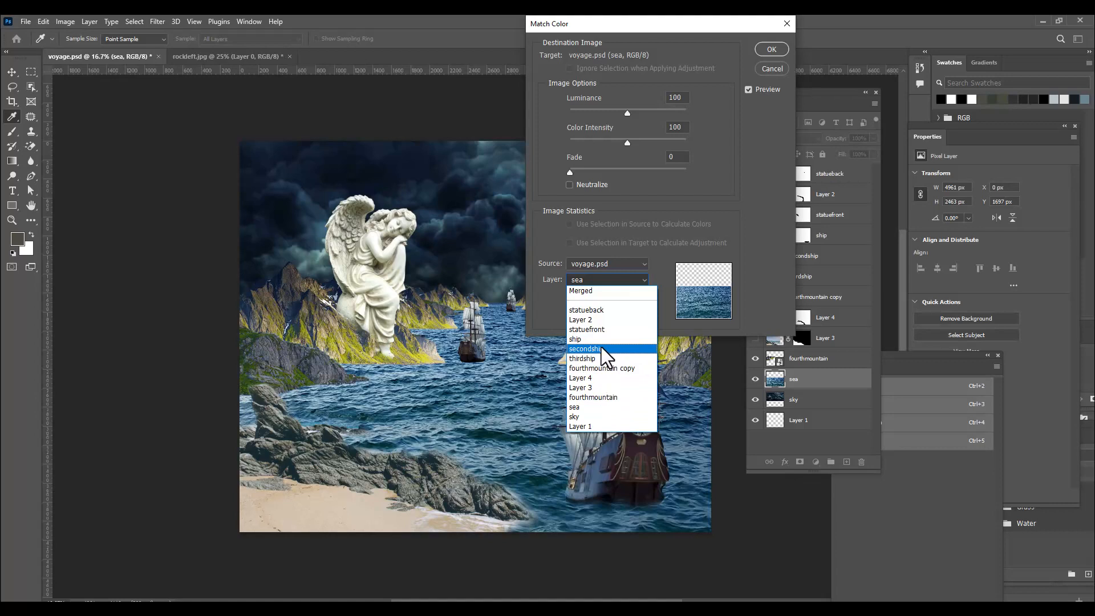
click(617, 397)
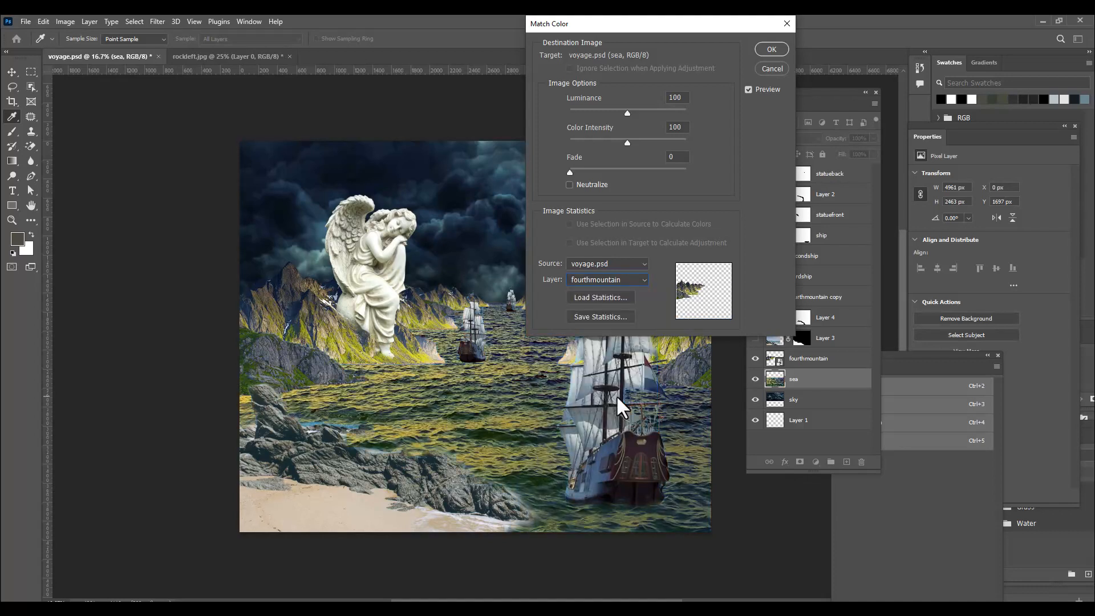
Step: Fade the sea's color match to slightly over half strength and apply it
drag(629, 22, 734, 22)
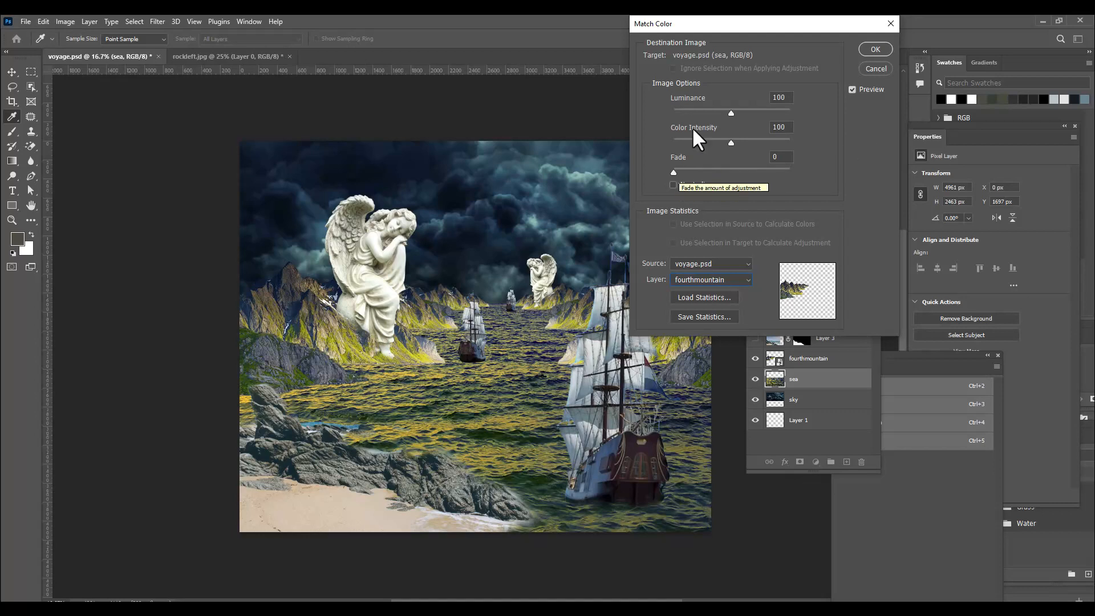
drag(711, 24, 701, 25)
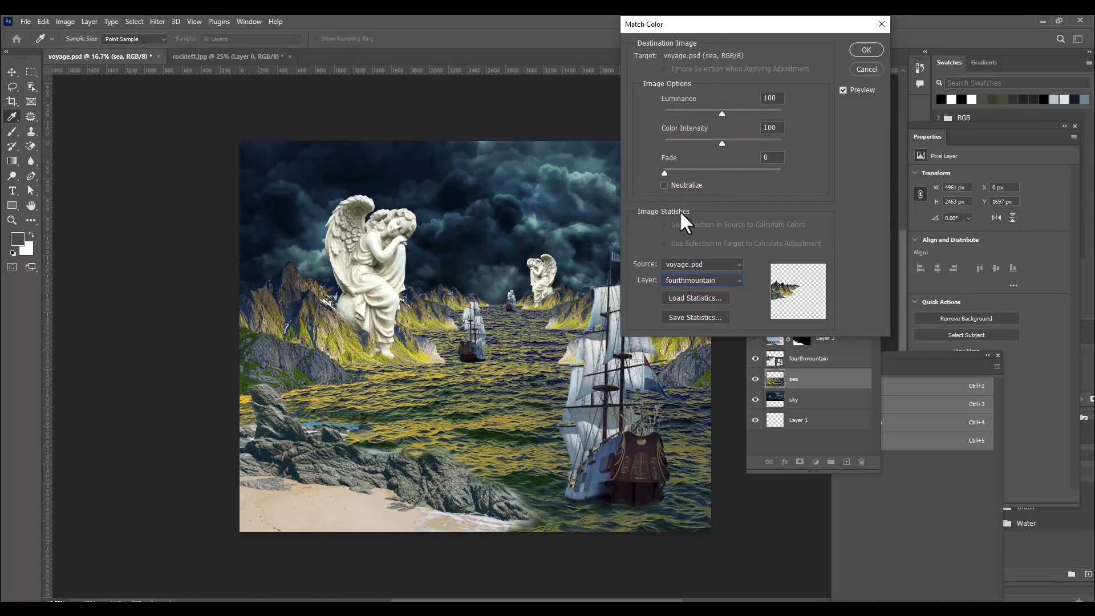
drag(665, 173, 727, 171)
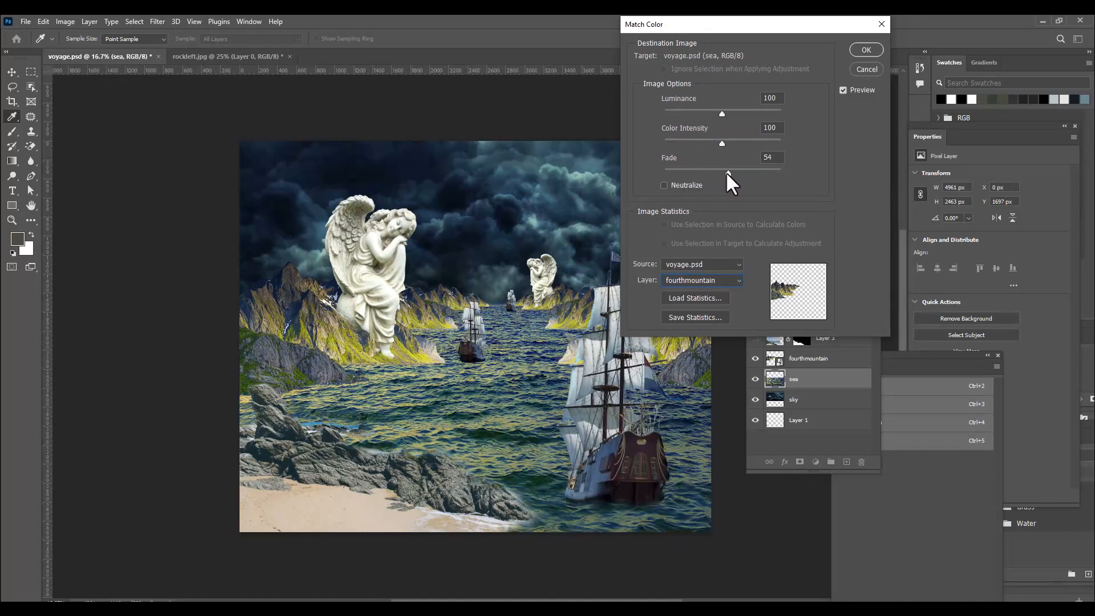
drag(725, 172, 731, 171)
click(865, 49)
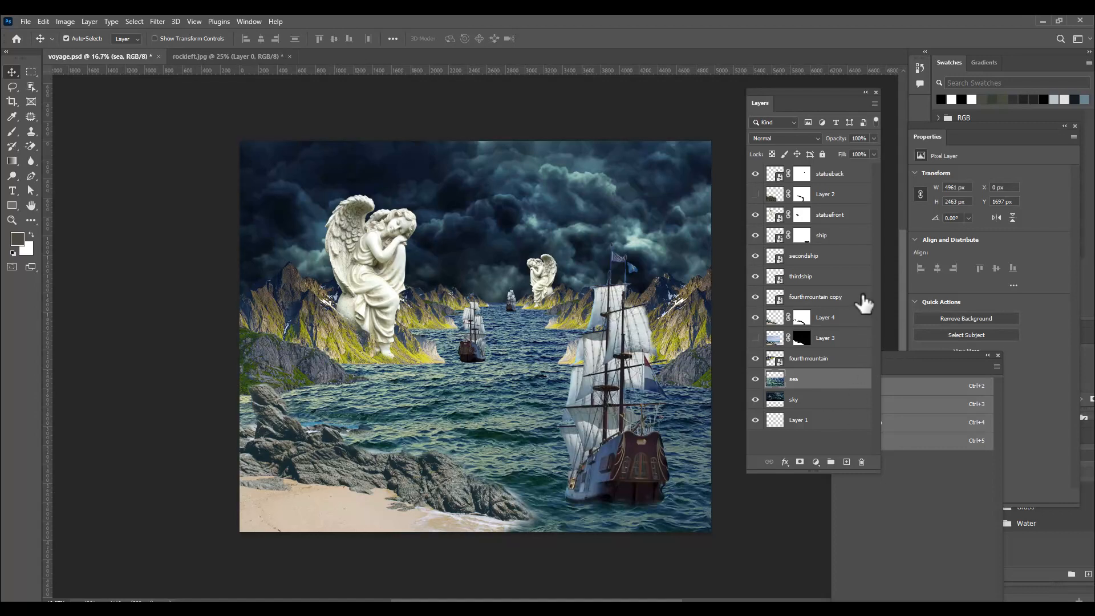
Step: Rename the foreground rock layer, Layer 4, as rockorshore
click(777, 320)
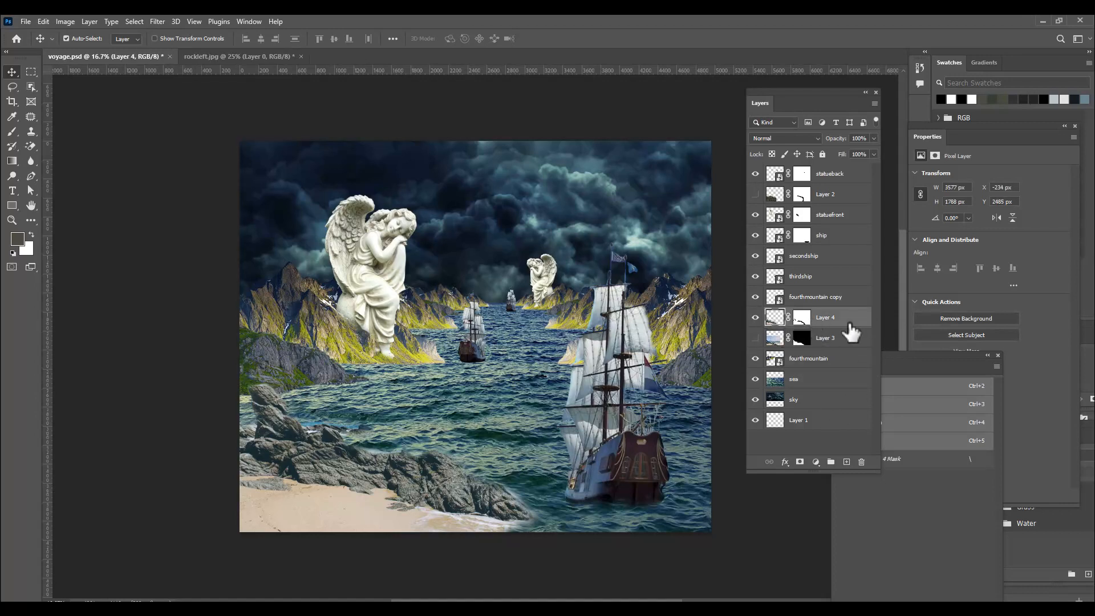
double_click(836, 319)
text(rockorshore)
key(Return)
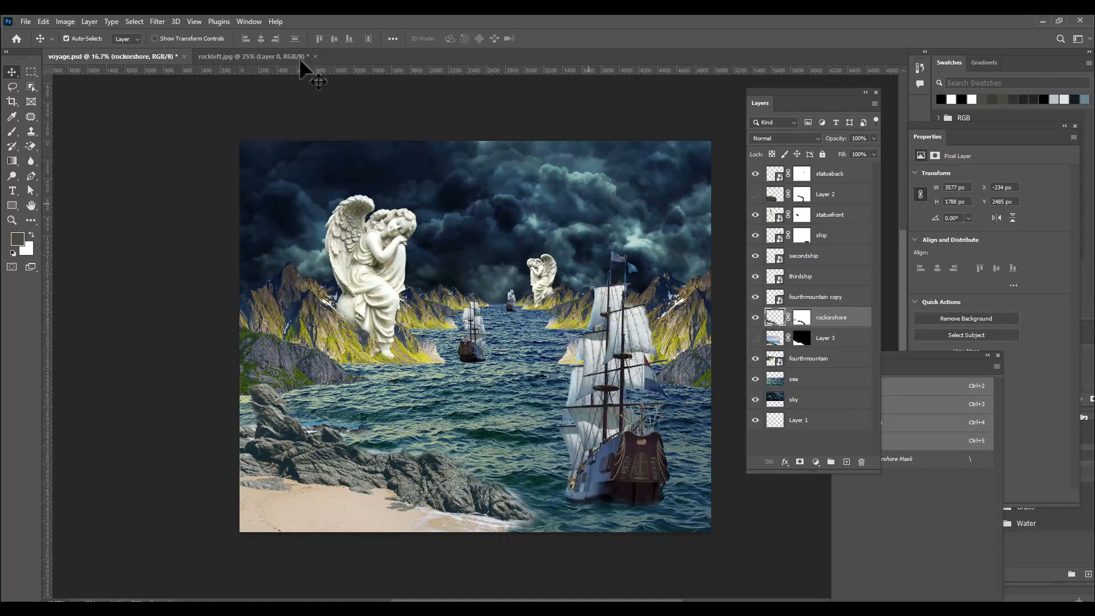
Step: Match the rockorshore layer's color to the sea layer of voyage.psd with the Match Color adjustment
click(70, 20)
mouse_move(118, 52)
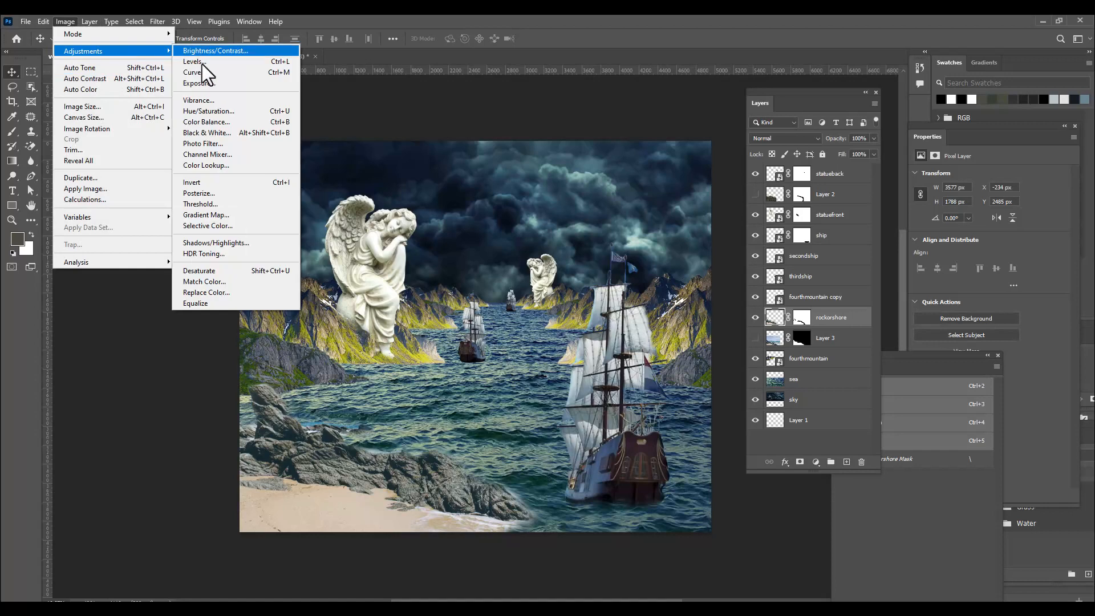
click(228, 285)
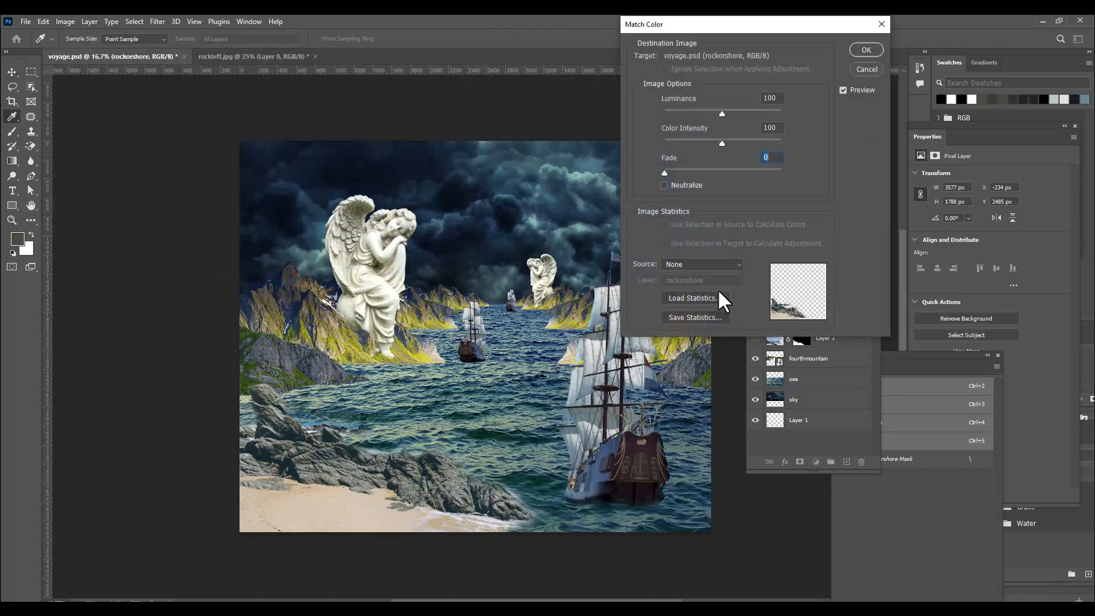
click(701, 266)
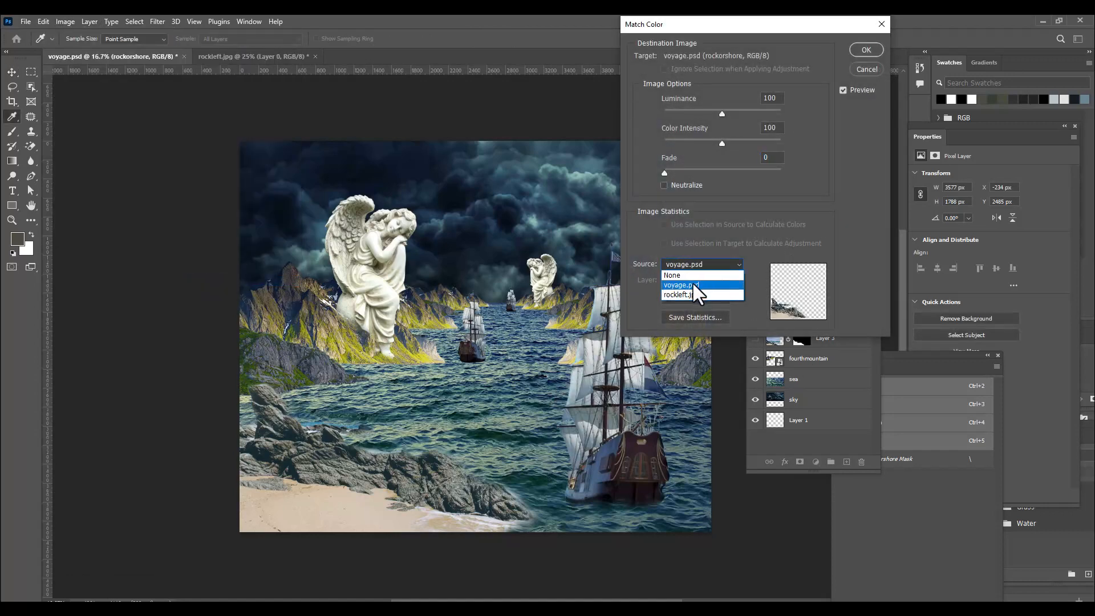
click(701, 276)
click(695, 280)
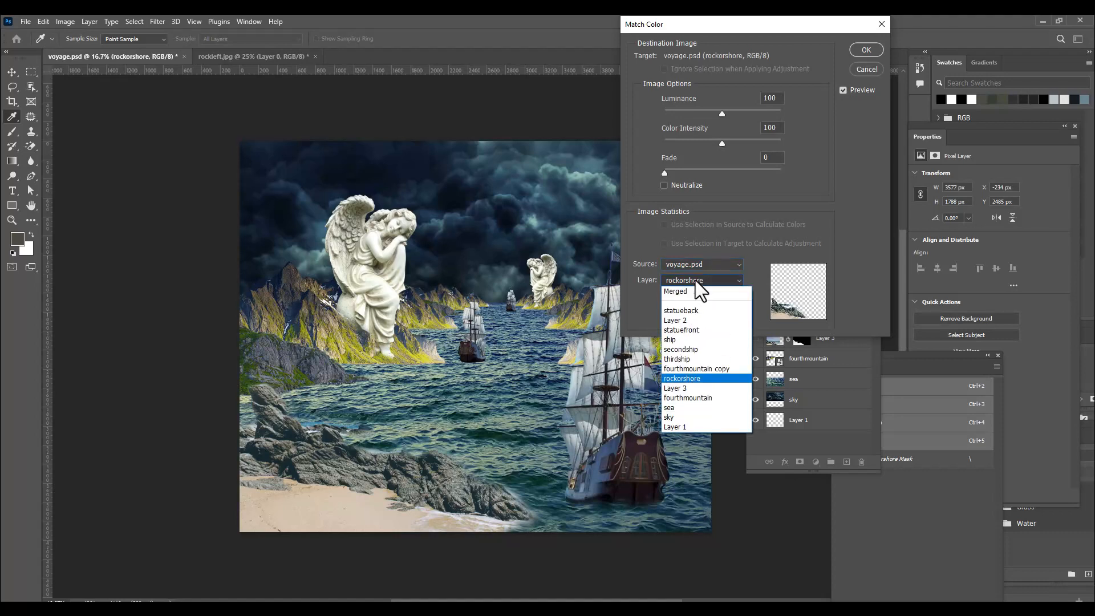
click(681, 408)
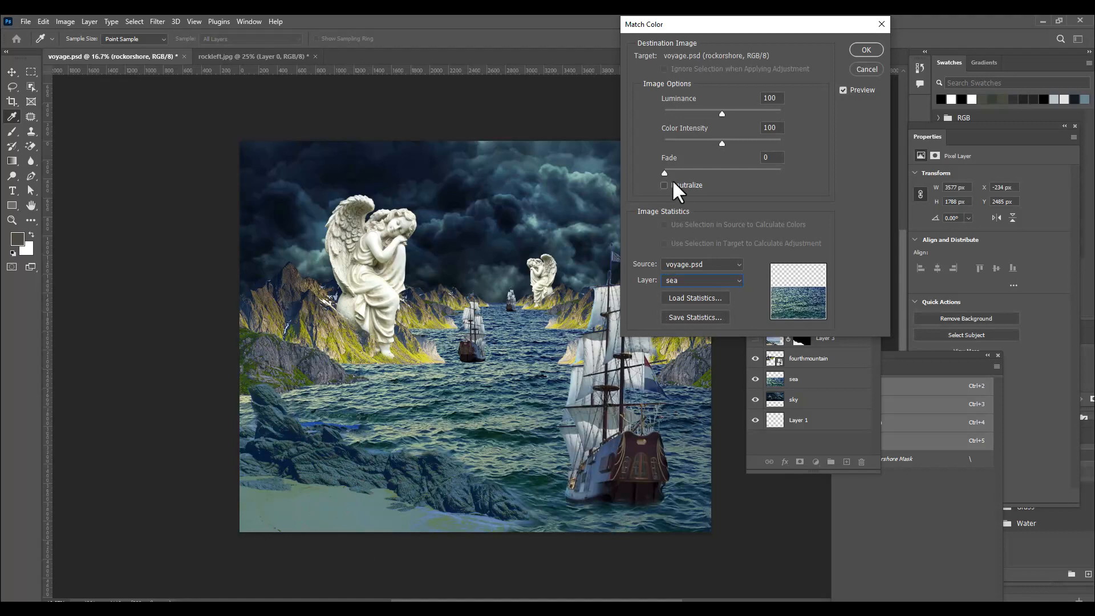
Step: Set the rock's color match to Fade 64 and Luminance about 144, fine-tune its Color Intensity, and apply it
drag(664, 173, 739, 180)
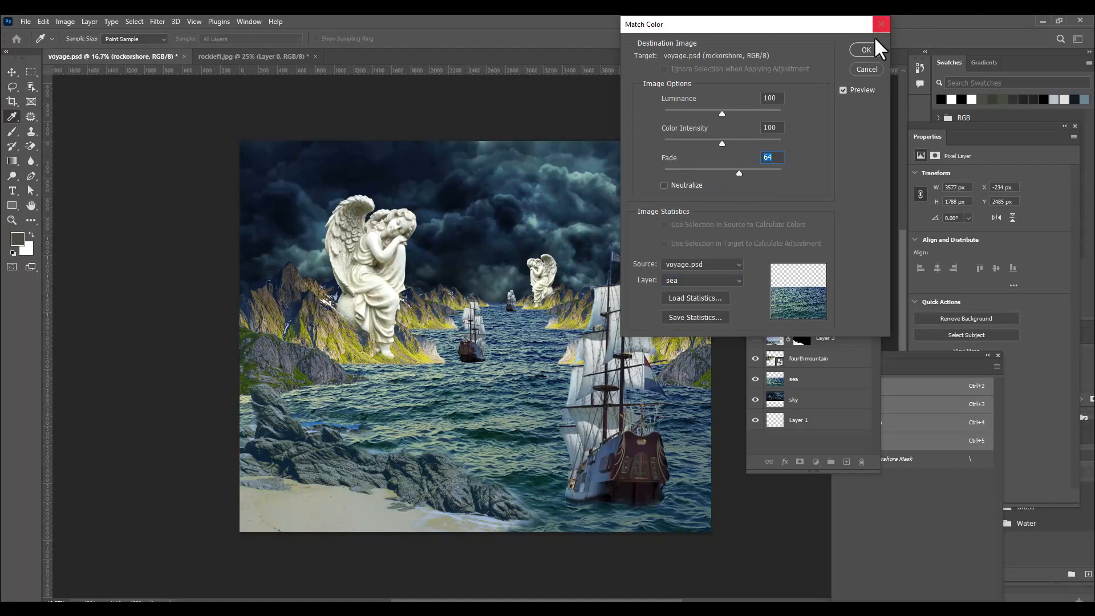
click(741, 111)
drag(755, 112, 753, 112)
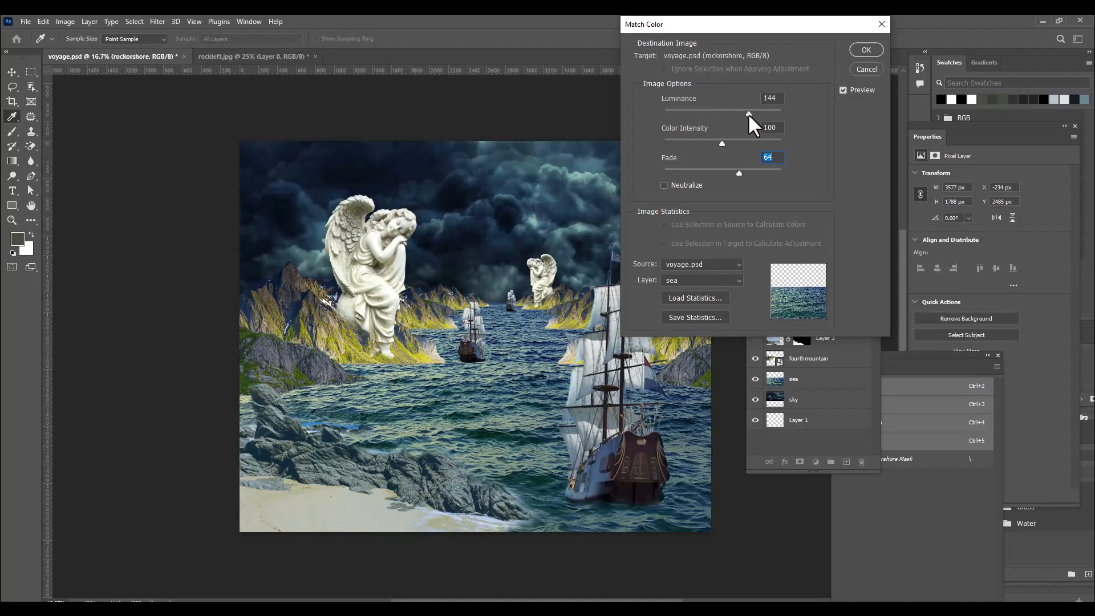
click(748, 114)
mouse_move(720, 144)
mouse_down()
mouse_move(730, 151)
mouse_move(720, 152)
mouse_up()
drag(762, 152, 710, 155)
click(865, 50)
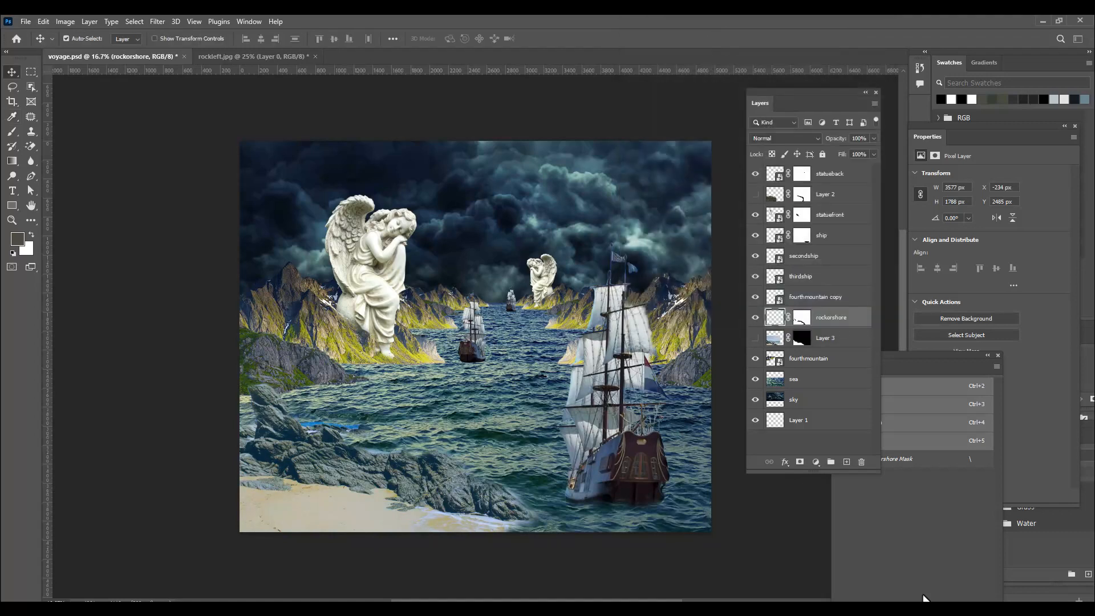
Step: Mask out the leftover bright blue fringe behind the rocks and at the shore's tip with a 250 px black brush
click(802, 317)
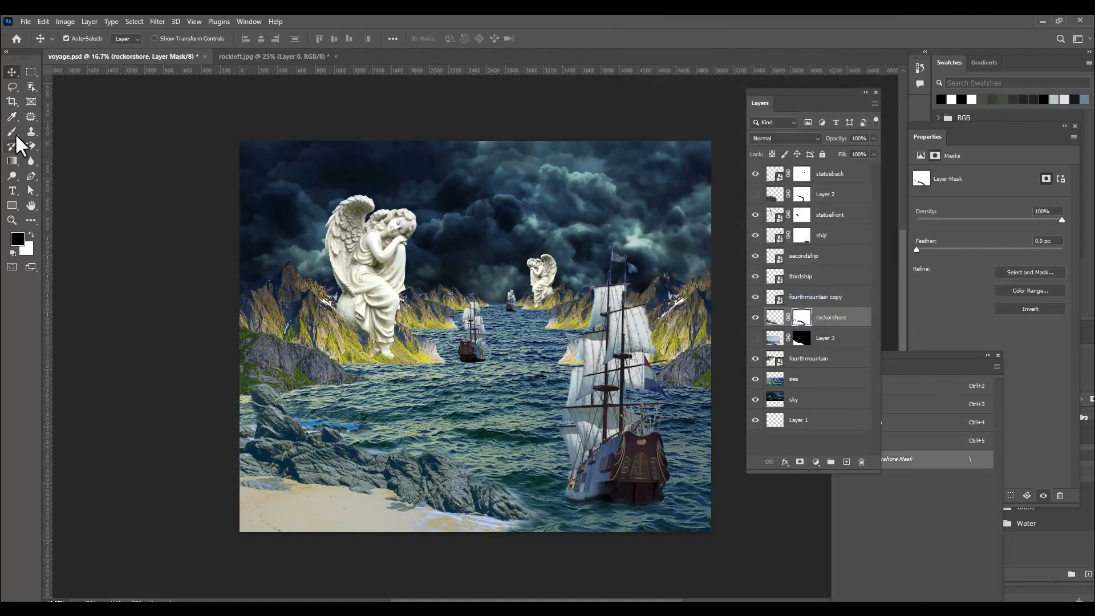
click(13, 132)
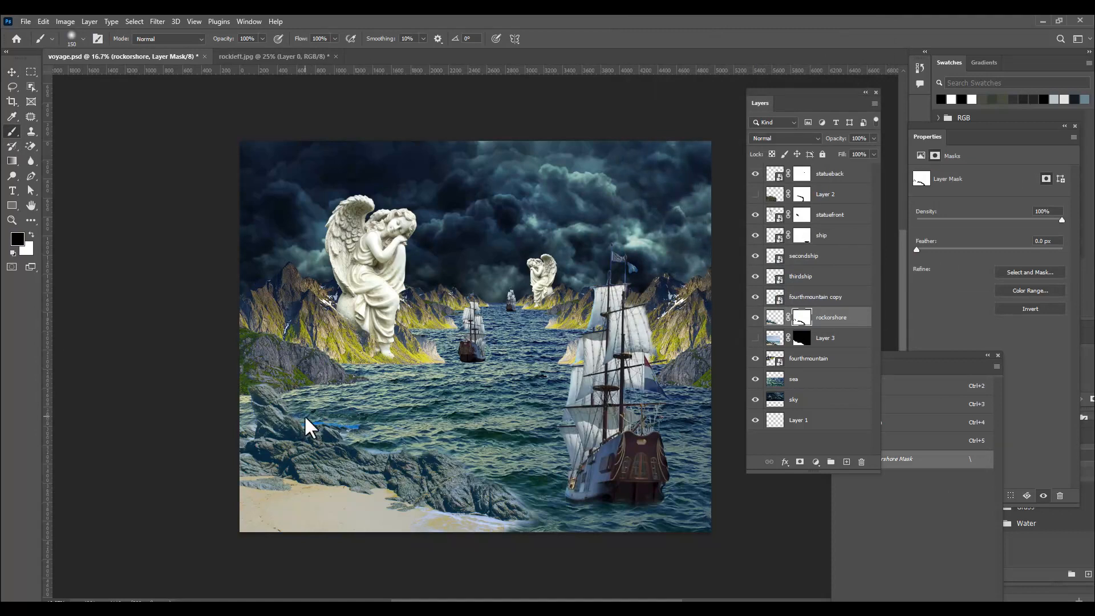
key(bracketright)
key(bracketright)
key(bracketright)
key(bracketright)
mouse_move(327, 421)
mouse_down()
mouse_move(318, 414)
mouse_move(372, 421)
mouse_up()
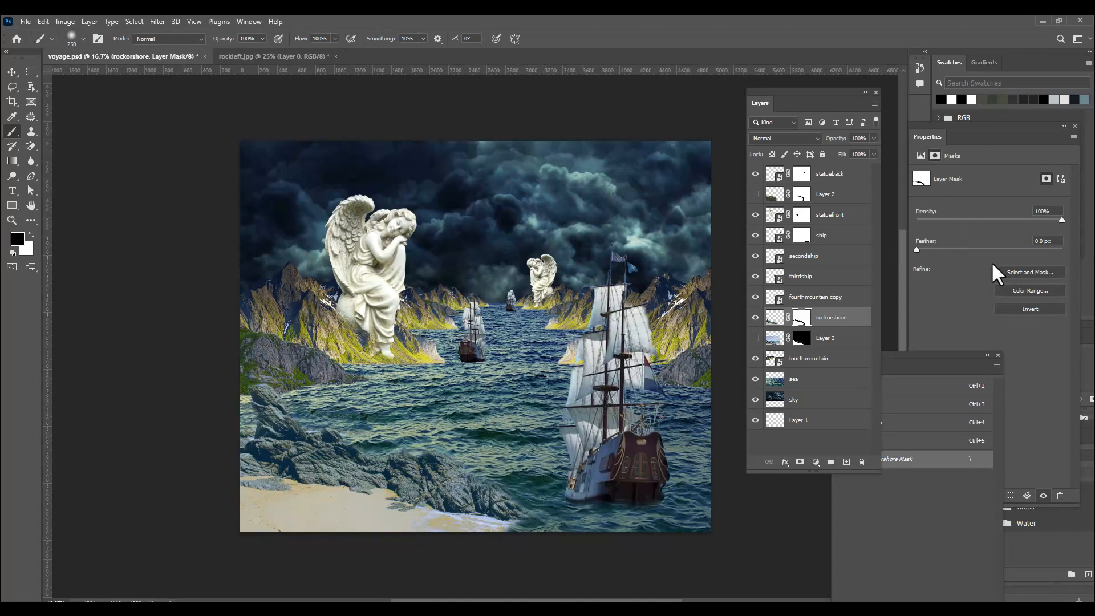
click(12, 72)
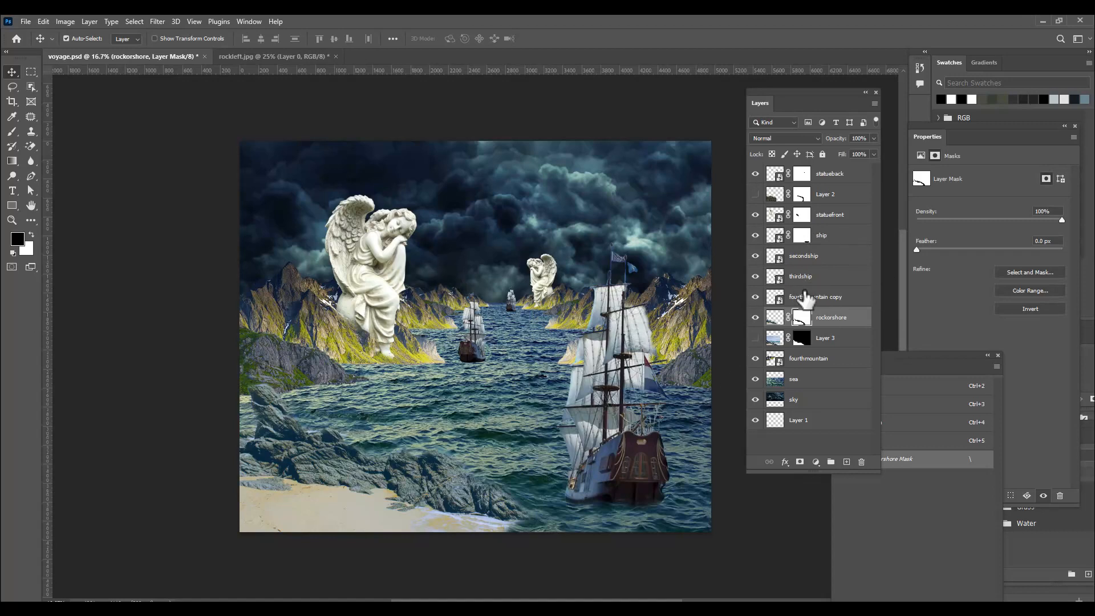
Step: Open the contents of the statuefront smart object for editing
drag(767, 91, 758, 92)
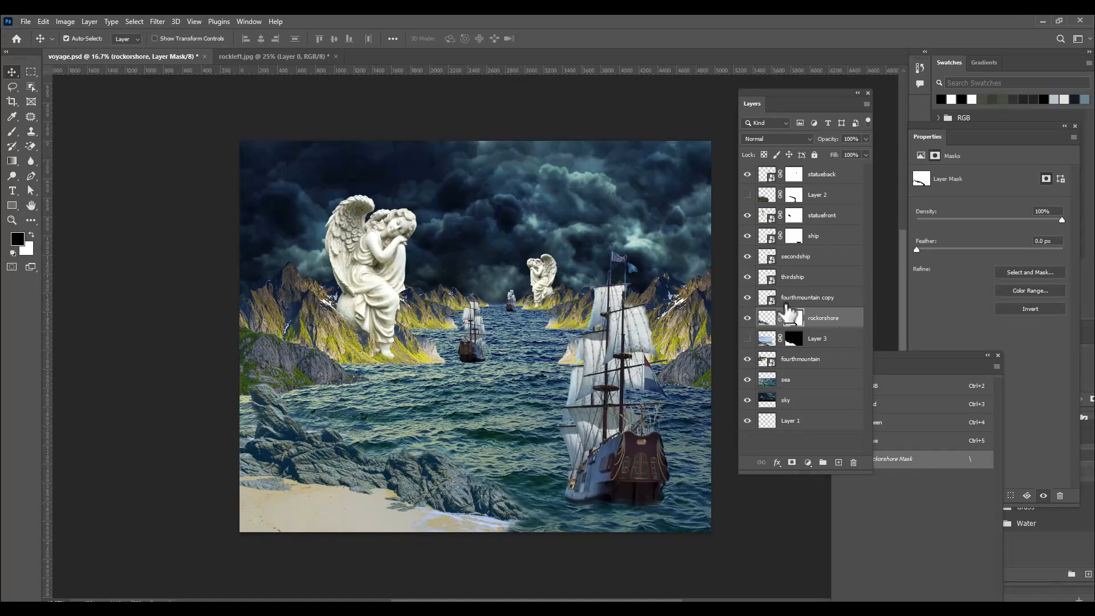
click(769, 218)
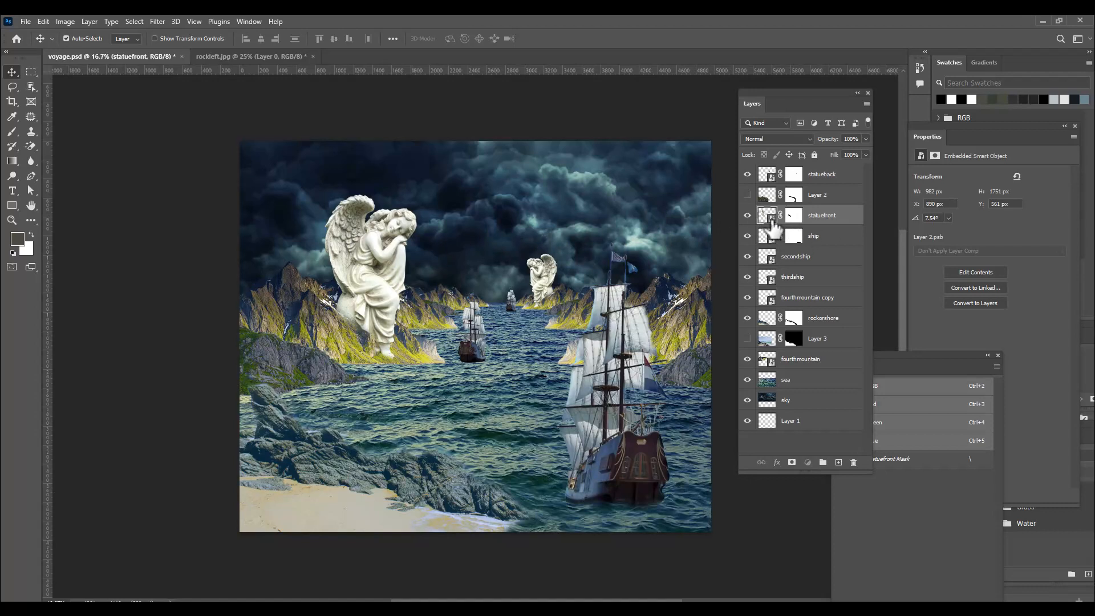
double_click(767, 217)
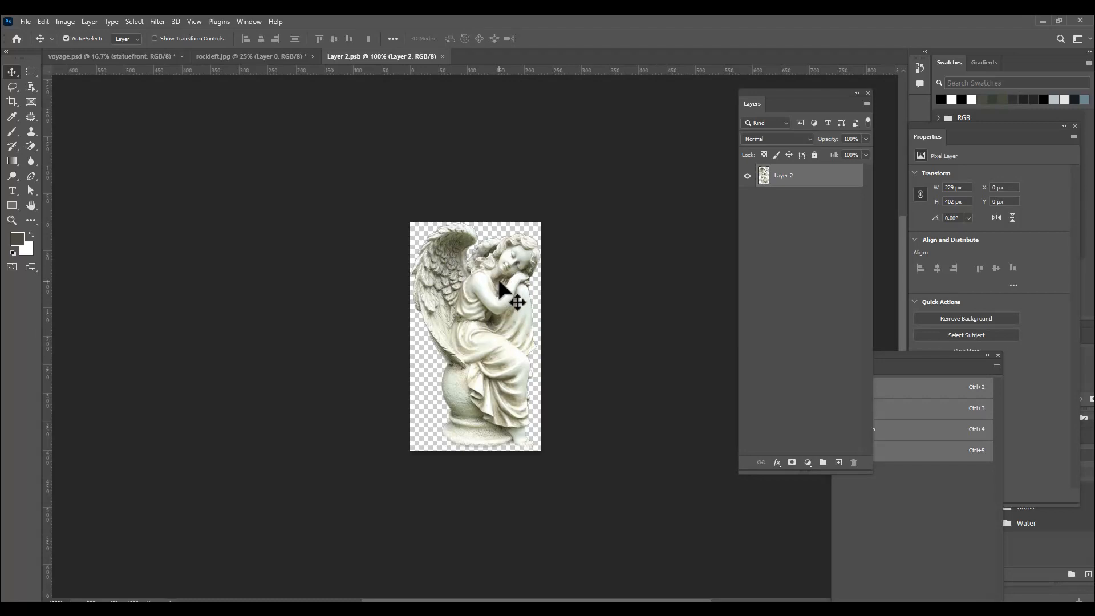
Step: Match the angel statue's color to the fourthmountain layer of voyage.psd with the Match Color adjustment
click(66, 22)
mouse_move(101, 51)
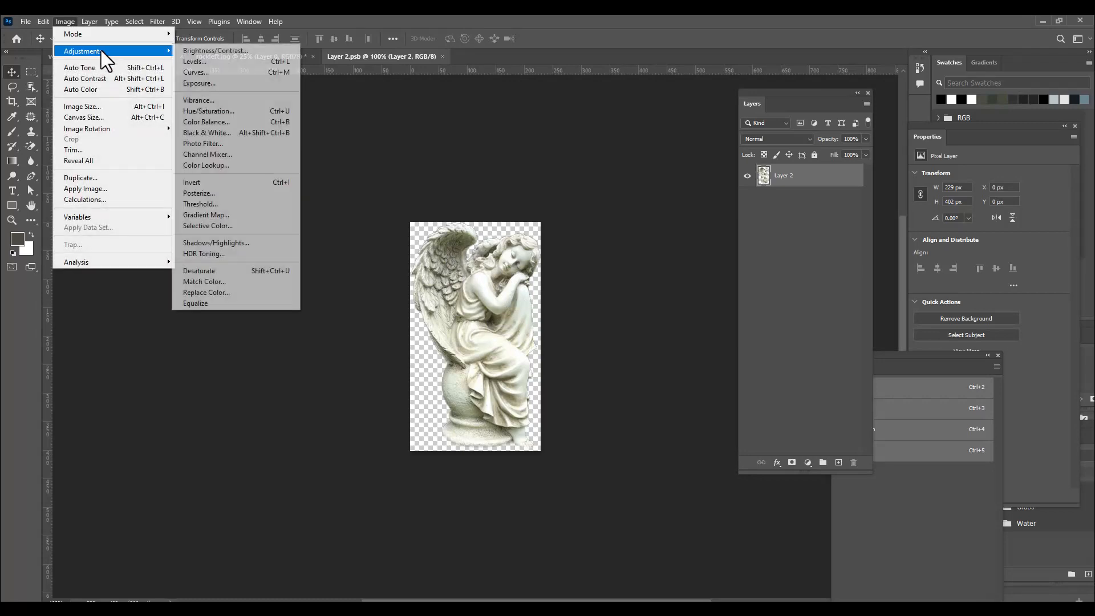
click(238, 282)
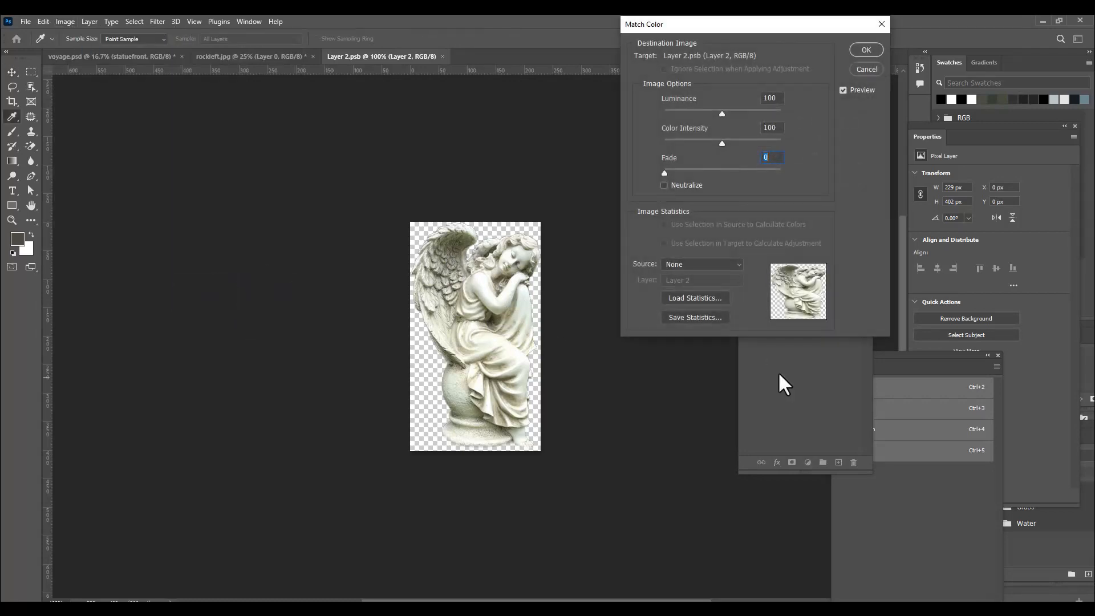
click(701, 262)
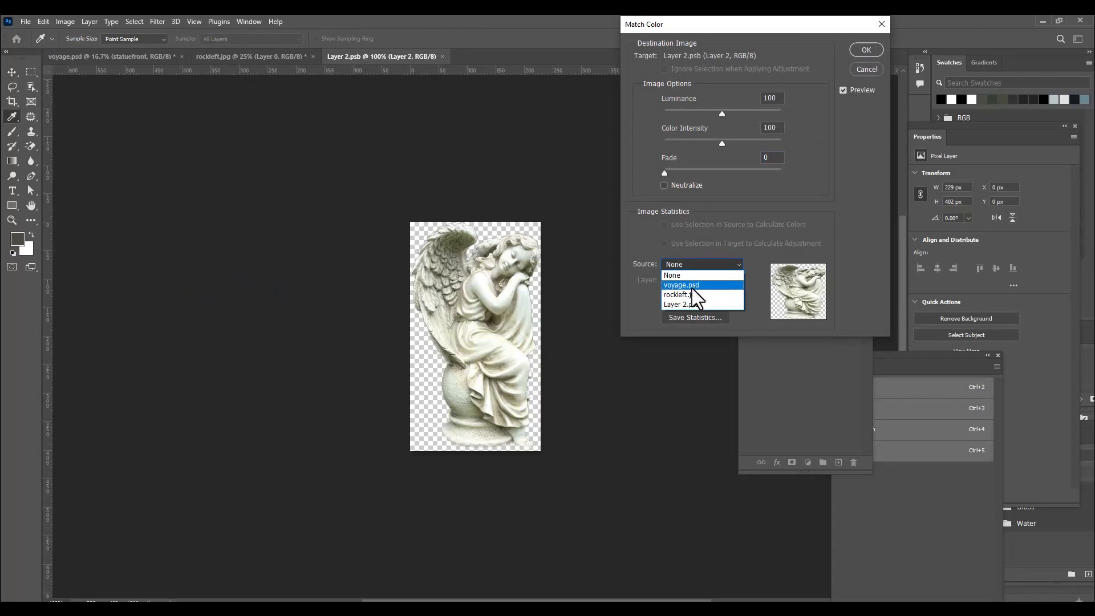
click(675, 286)
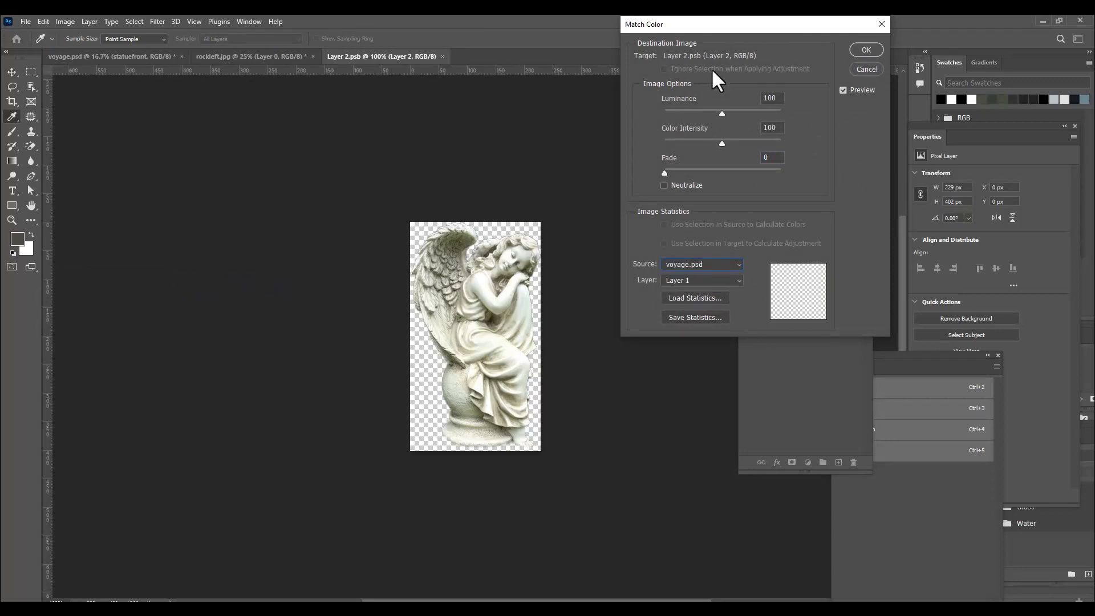
drag(721, 28, 680, 33)
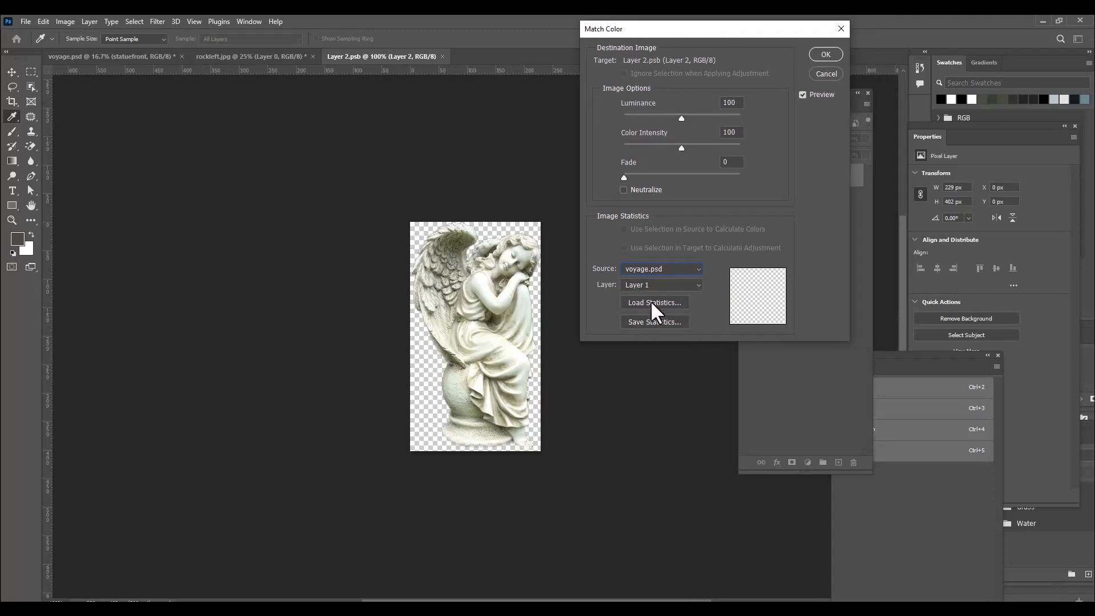
click(665, 284)
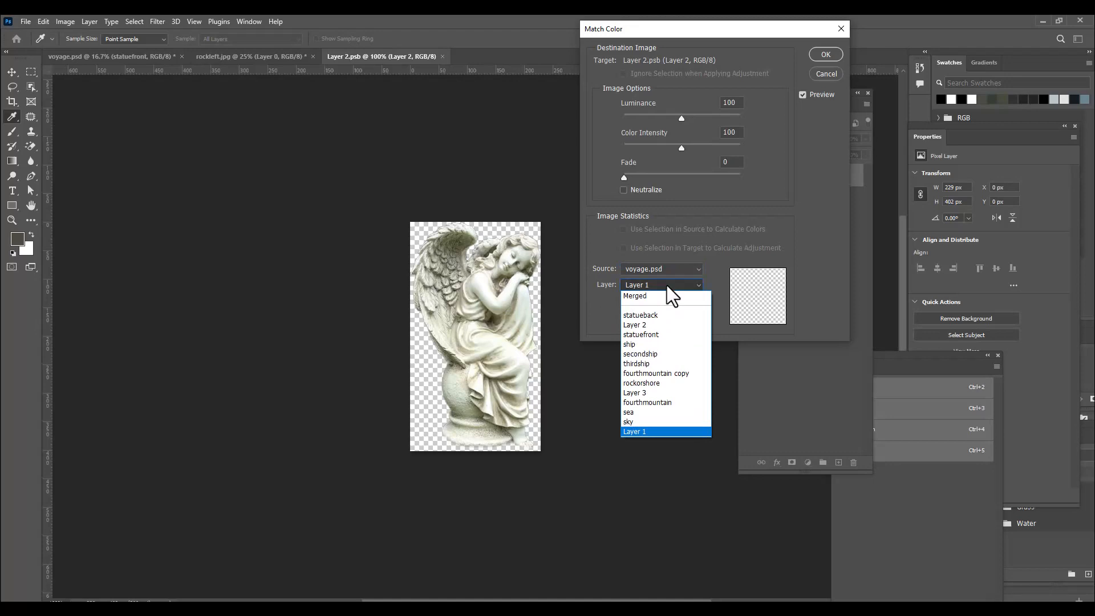
click(641, 401)
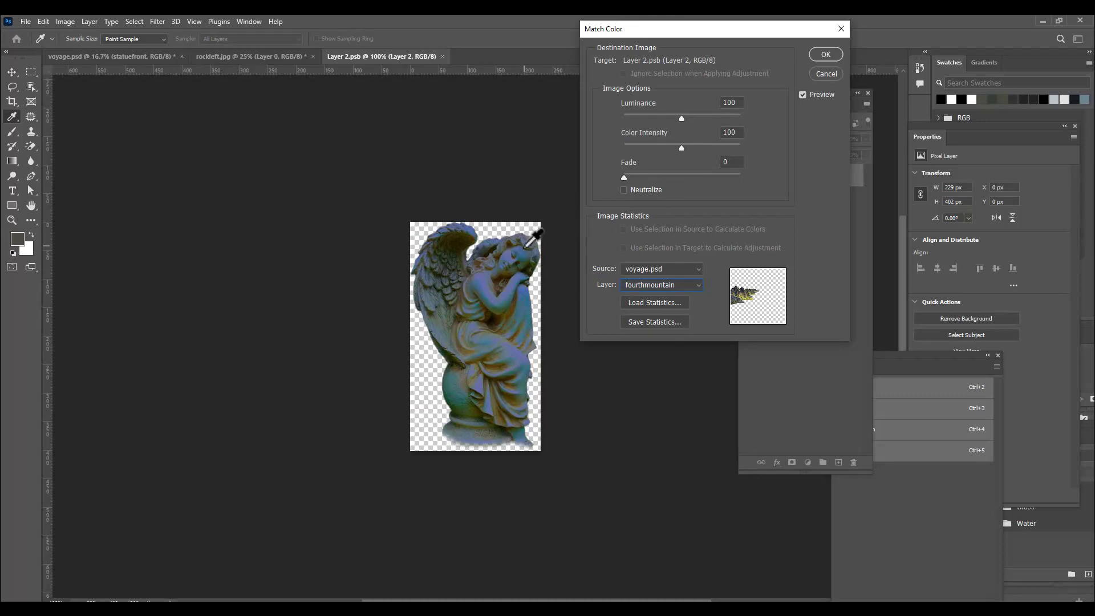
Step: Apply the statue's color match at Fade 54 and save the smart object back into voyage.psd
click(687, 175)
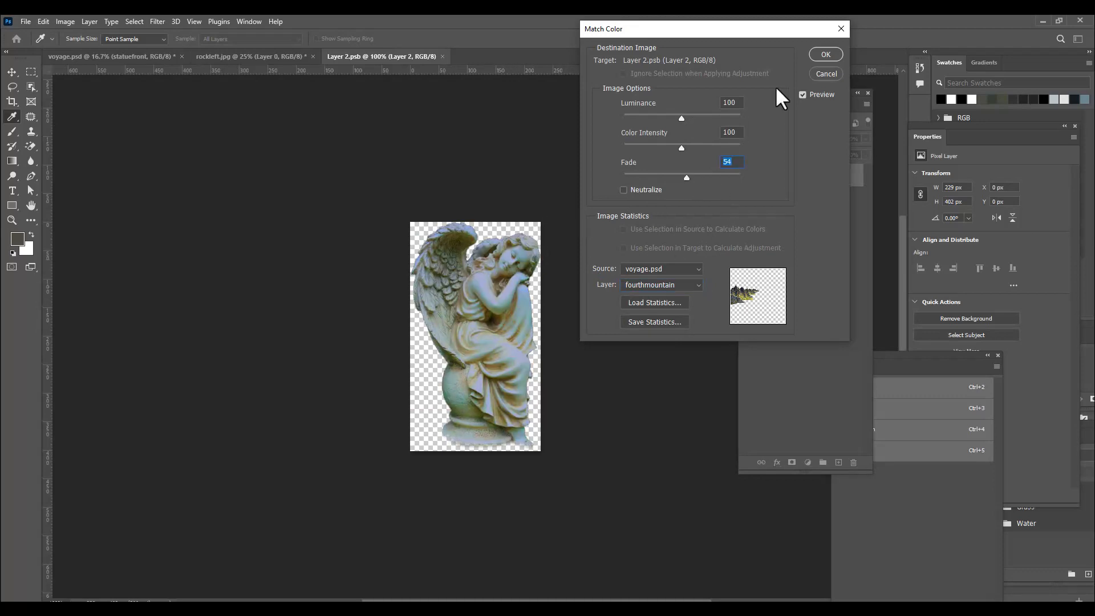
click(824, 54)
click(25, 22)
click(66, 149)
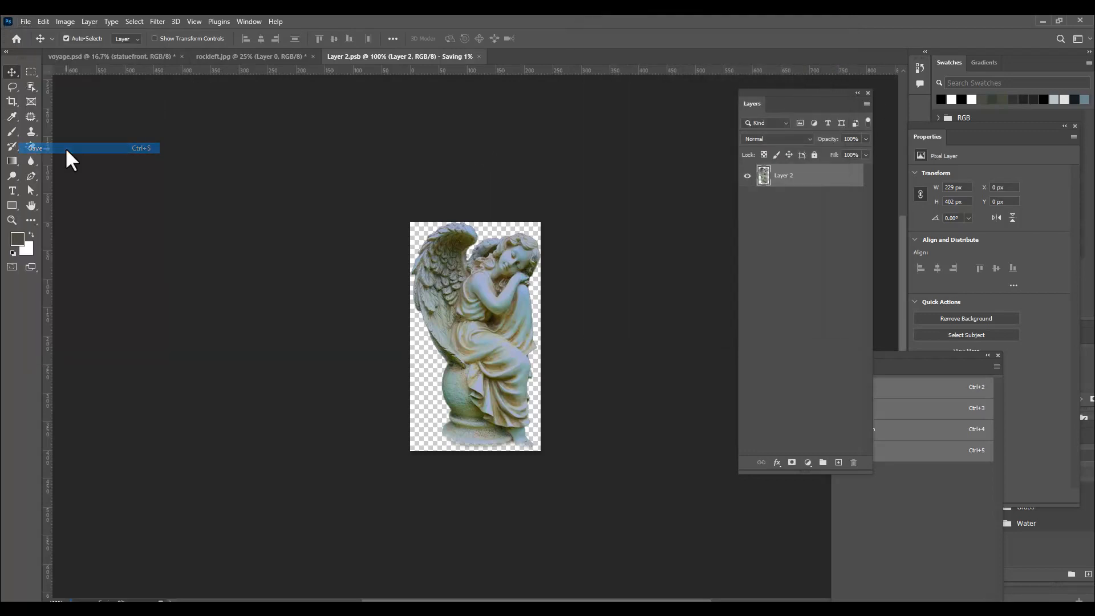
click(132, 57)
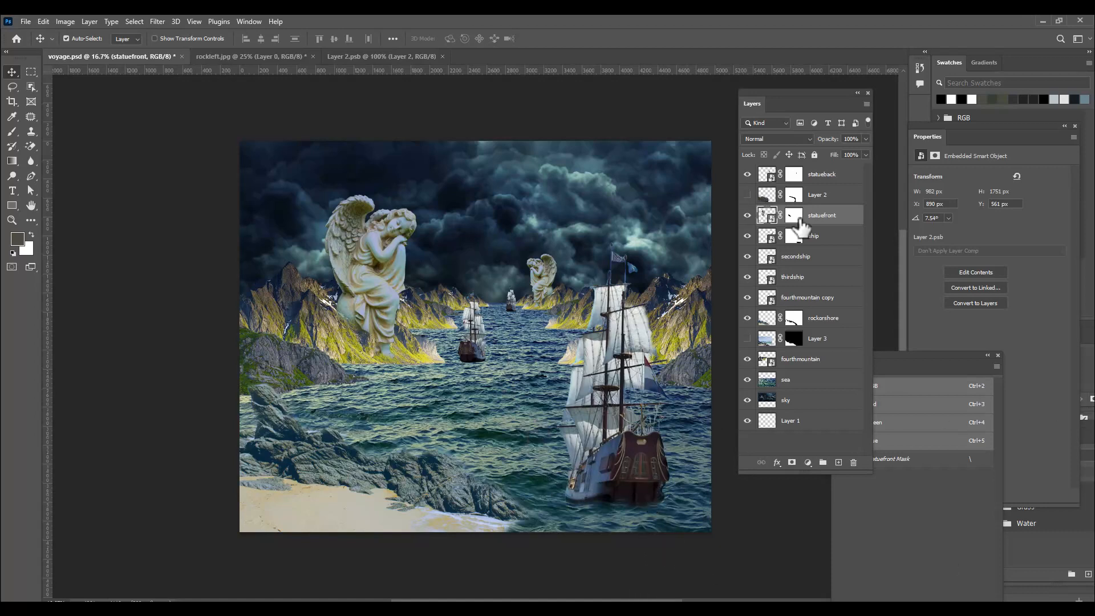
Step: Open the ship smart object's contents and match its color to the sea layer of voyage.psd with Match Color
click(831, 240)
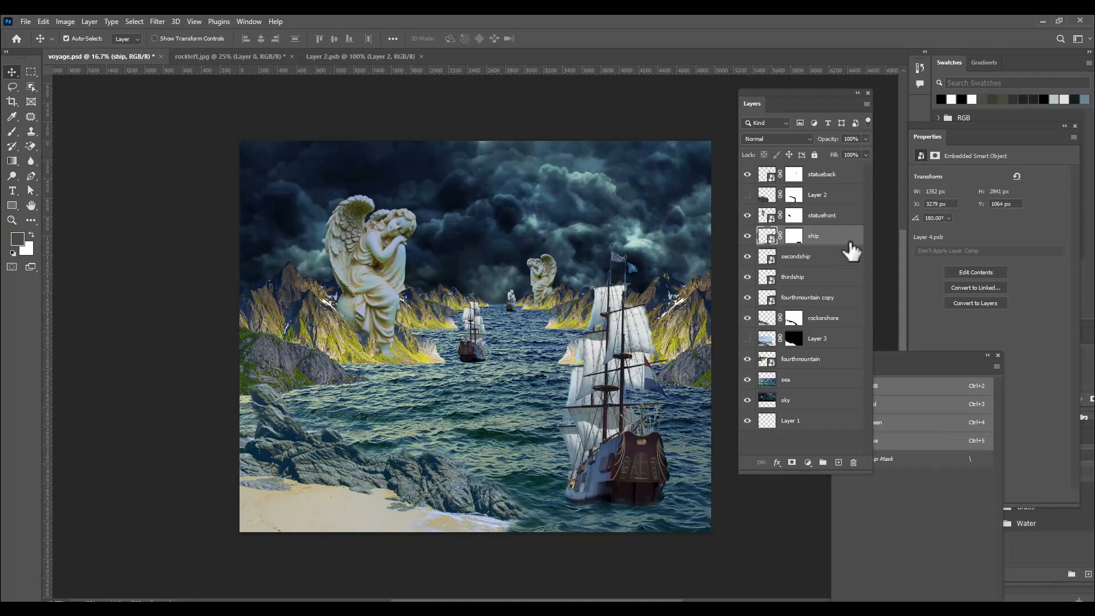
double_click(770, 239)
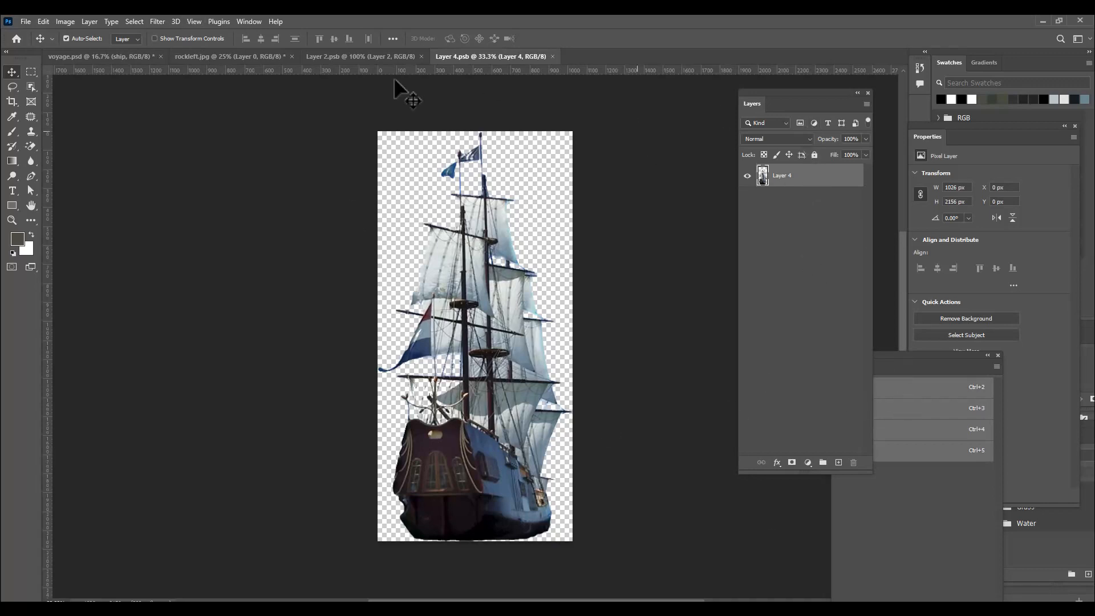
click(68, 22)
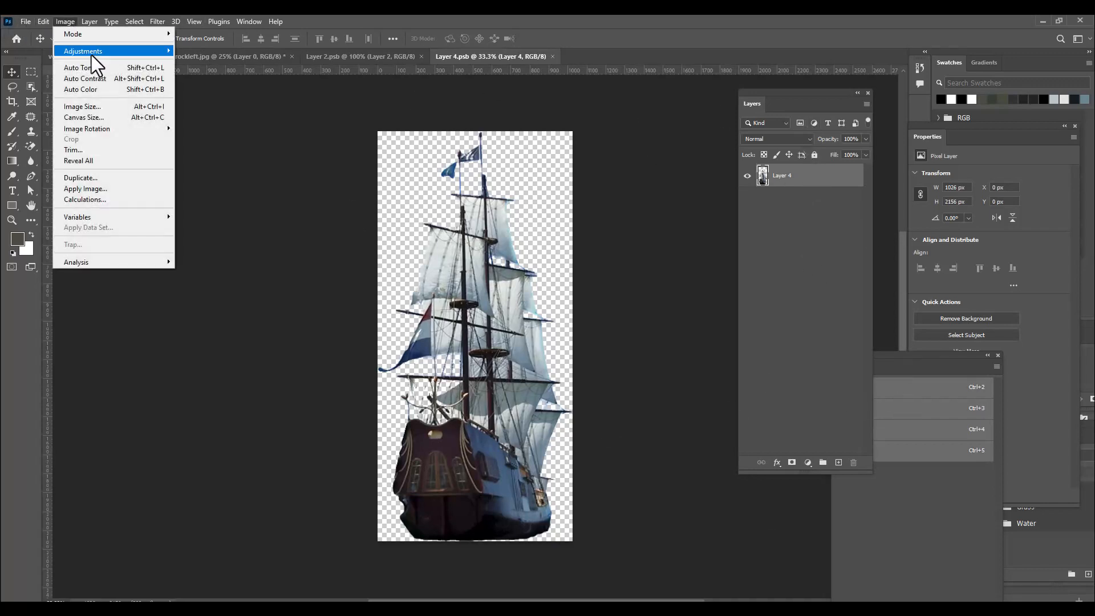
mouse_move(91, 53)
click(249, 281)
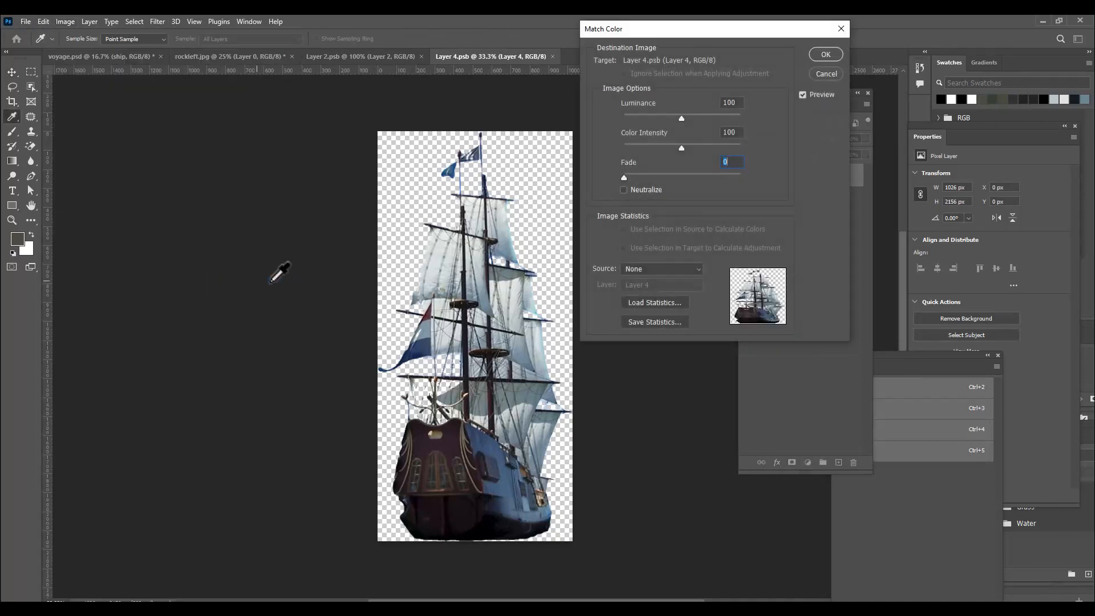
drag(693, 35, 654, 38)
click(613, 272)
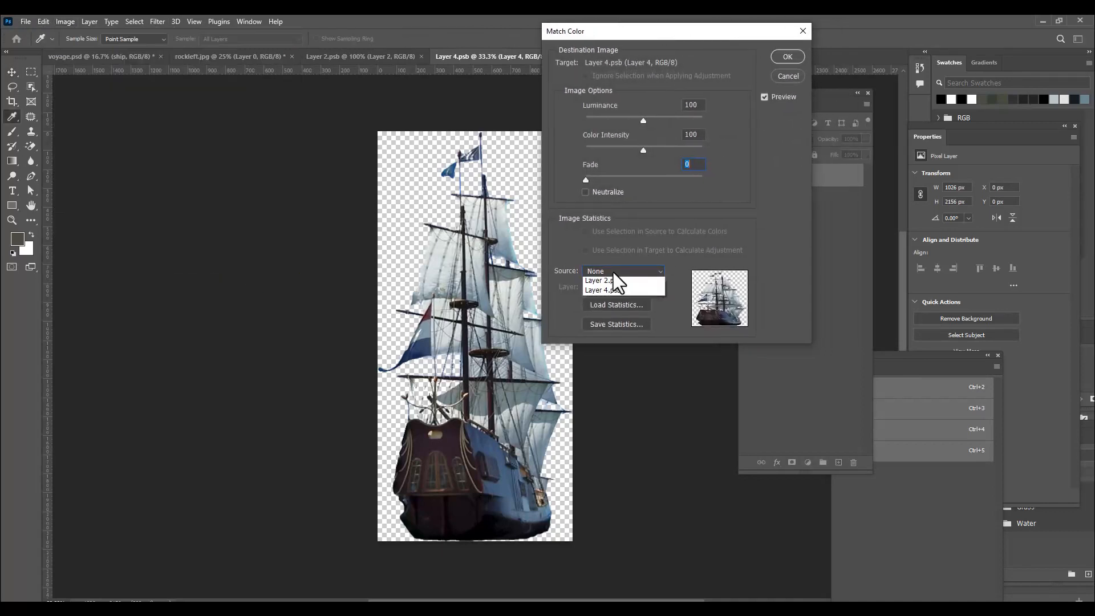
click(613, 291)
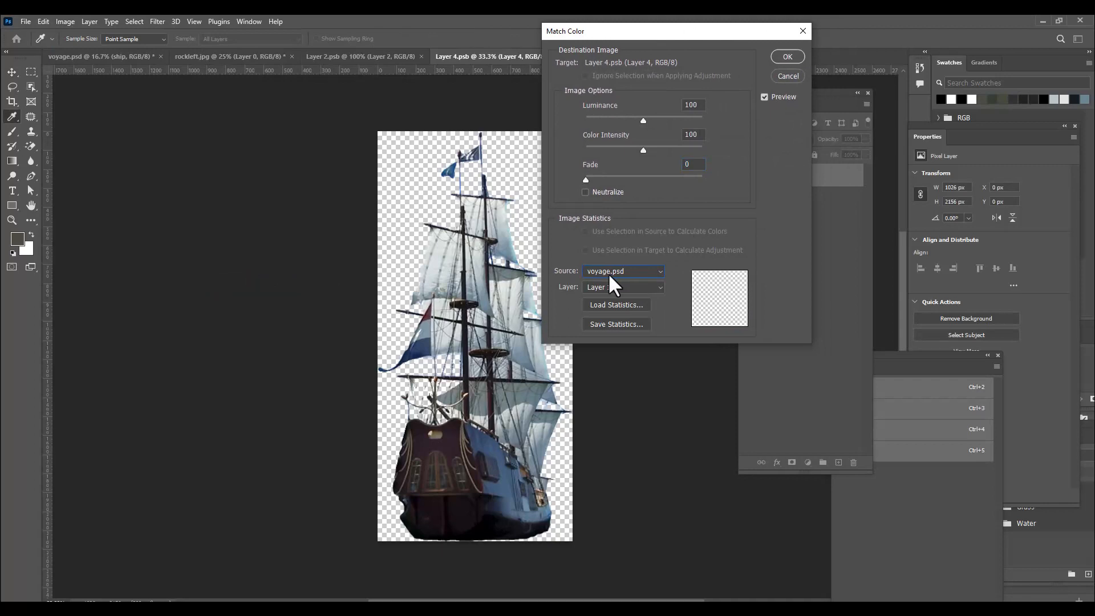
click(623, 288)
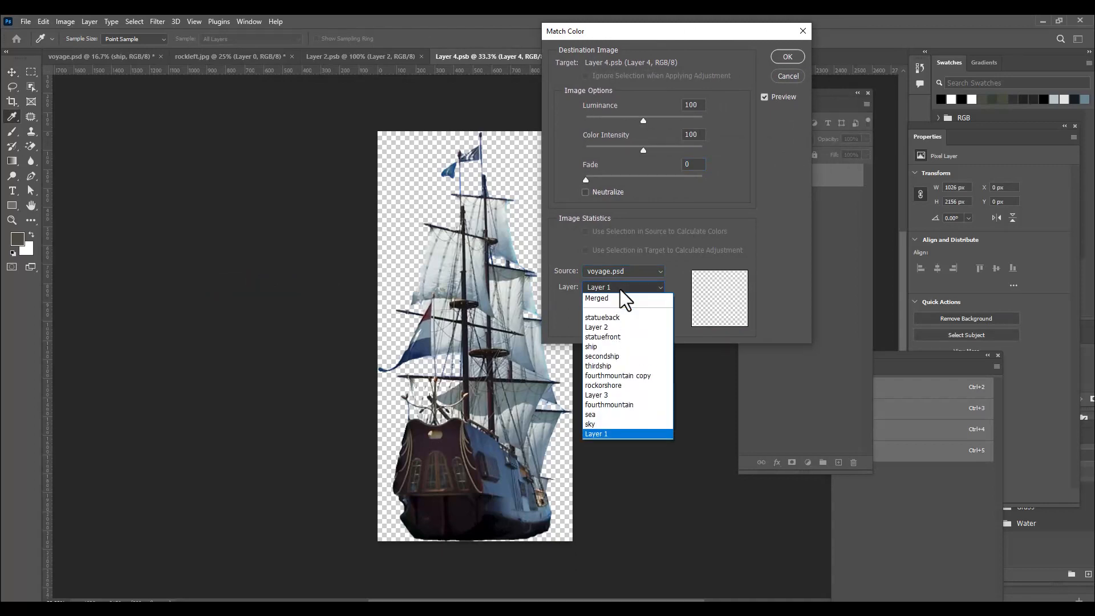
click(600, 414)
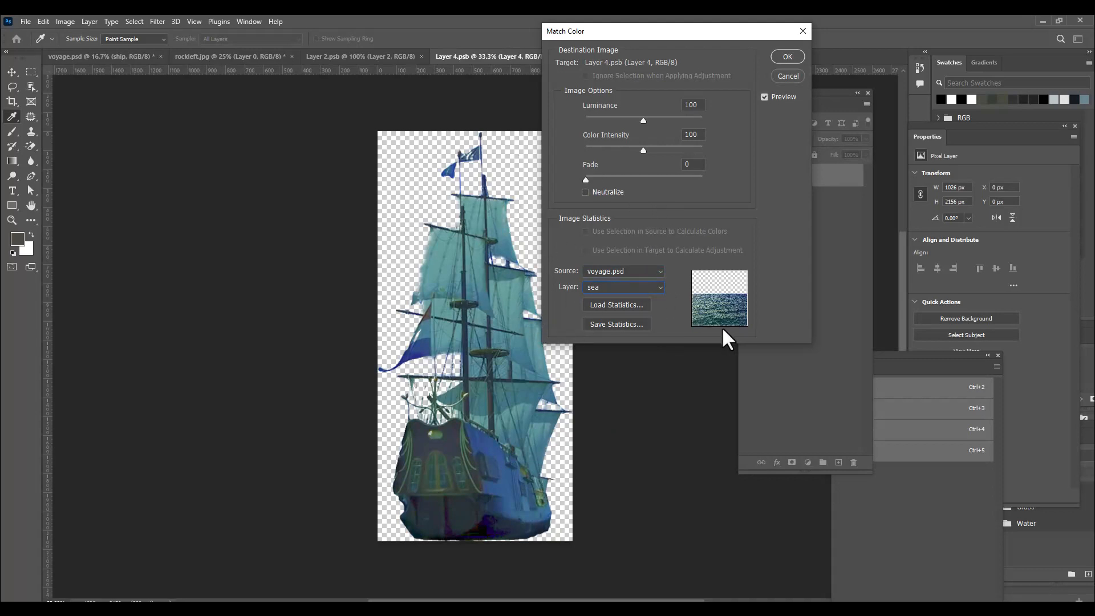
Step: Apply the ship's color match at Fade 60 and save the smart object back into voyage.psd
click(660, 177)
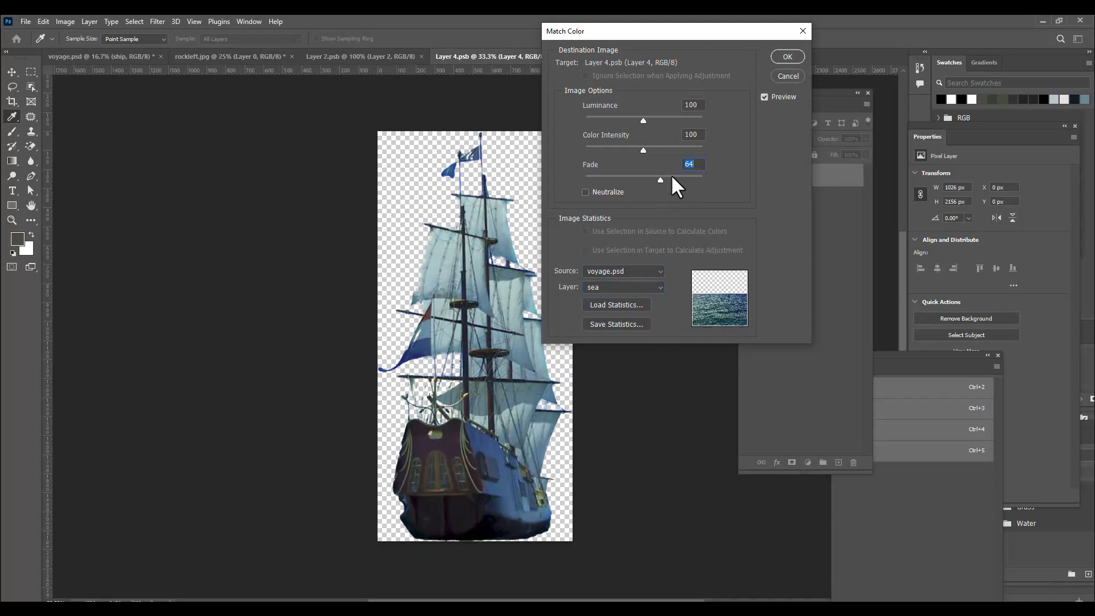
drag(662, 175, 648, 175)
drag(652, 35, 654, 45)
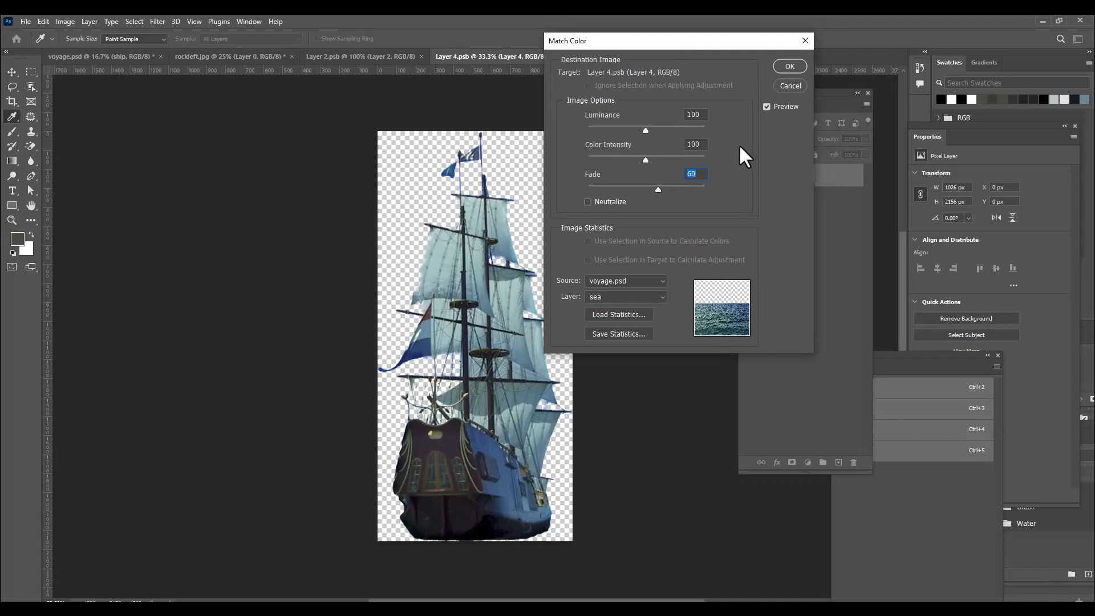
drag(631, 41, 642, 40)
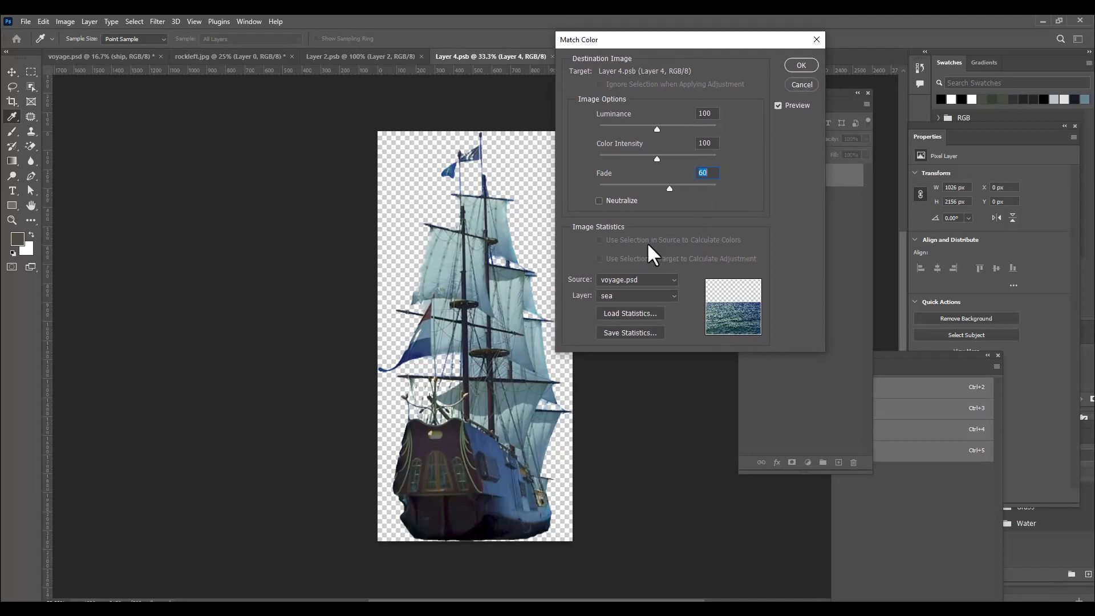
click(796, 65)
click(22, 21)
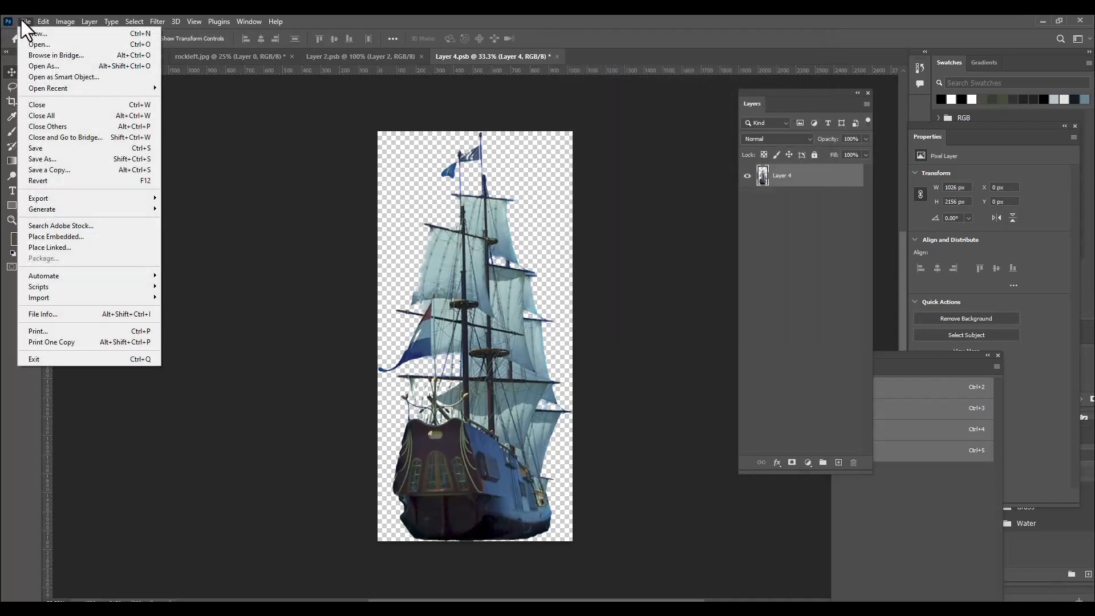
click(60, 148)
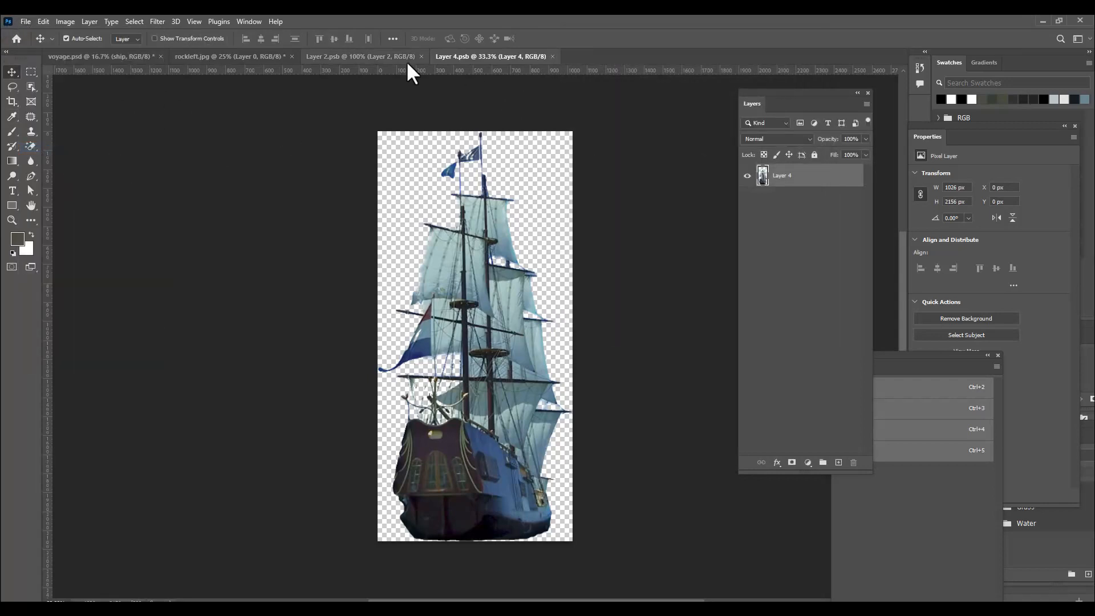
click(104, 57)
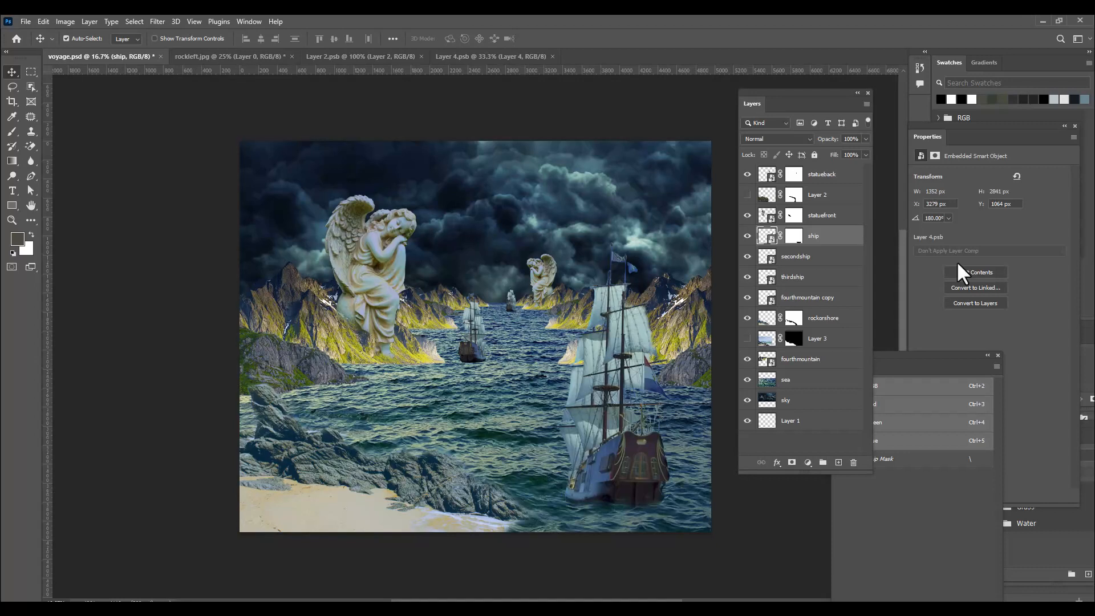
Step: Add a Curves adjustment layer above statueback and darken the midtones with an RGB curve point at Input 138, Output 90
click(852, 174)
drag(763, 96, 786, 94)
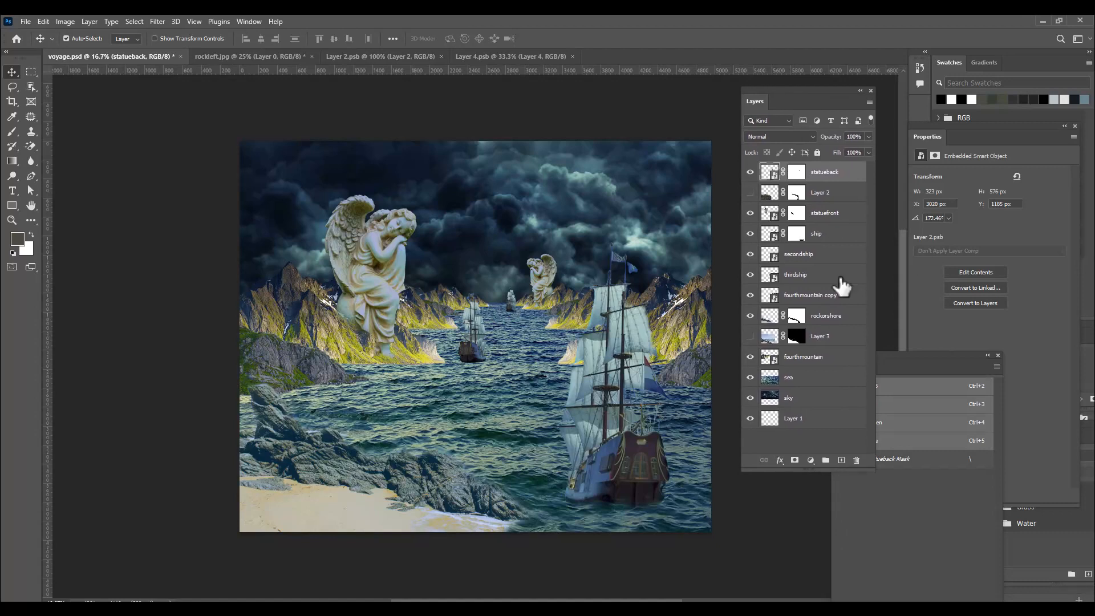
click(810, 461)
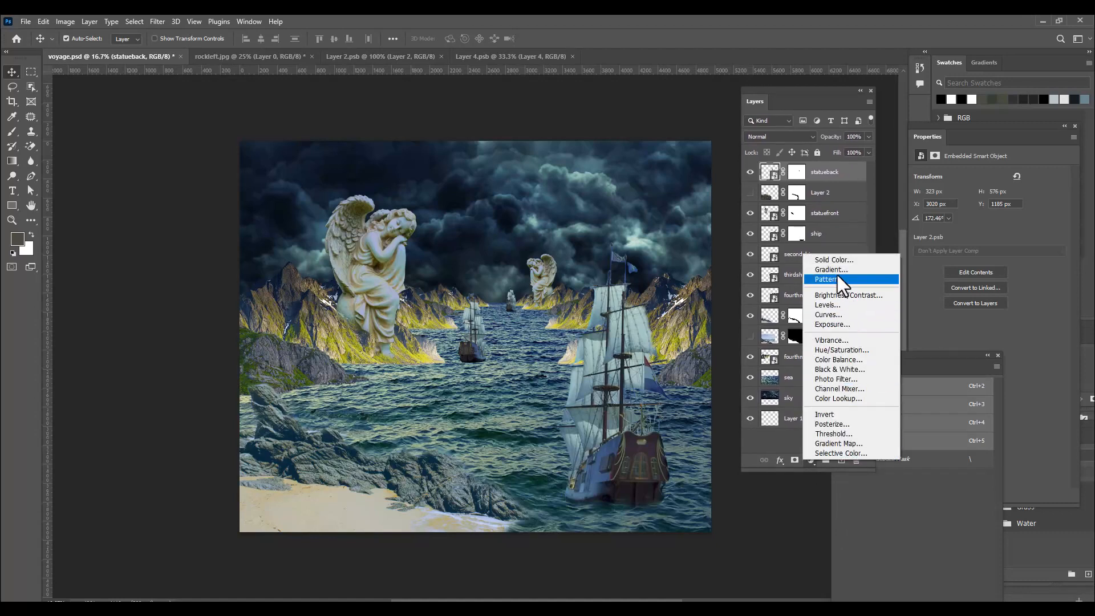
click(838, 314)
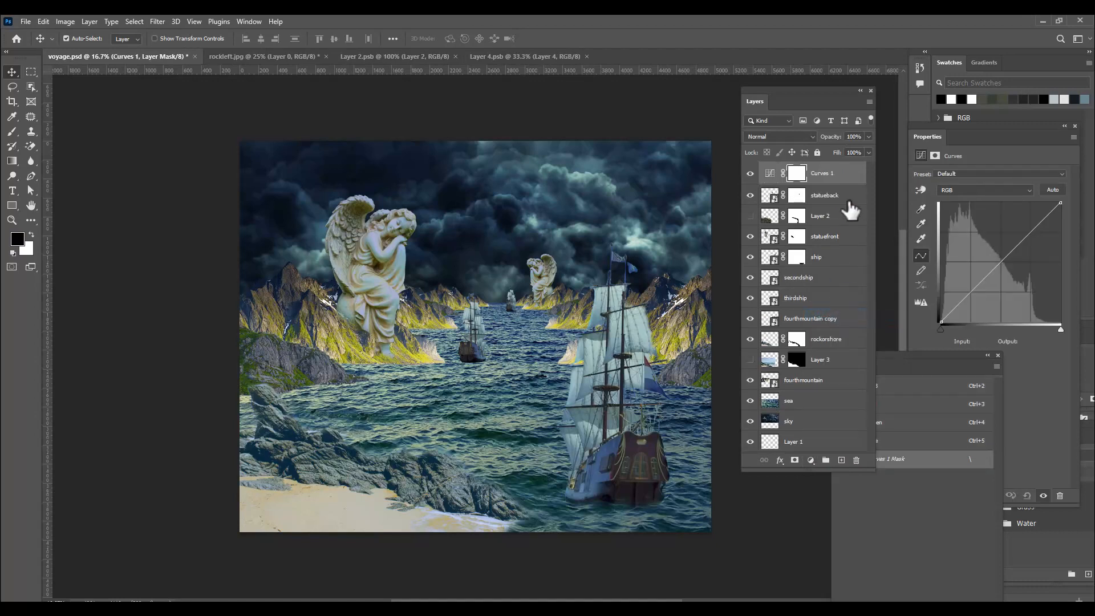
drag(997, 268, 1005, 280)
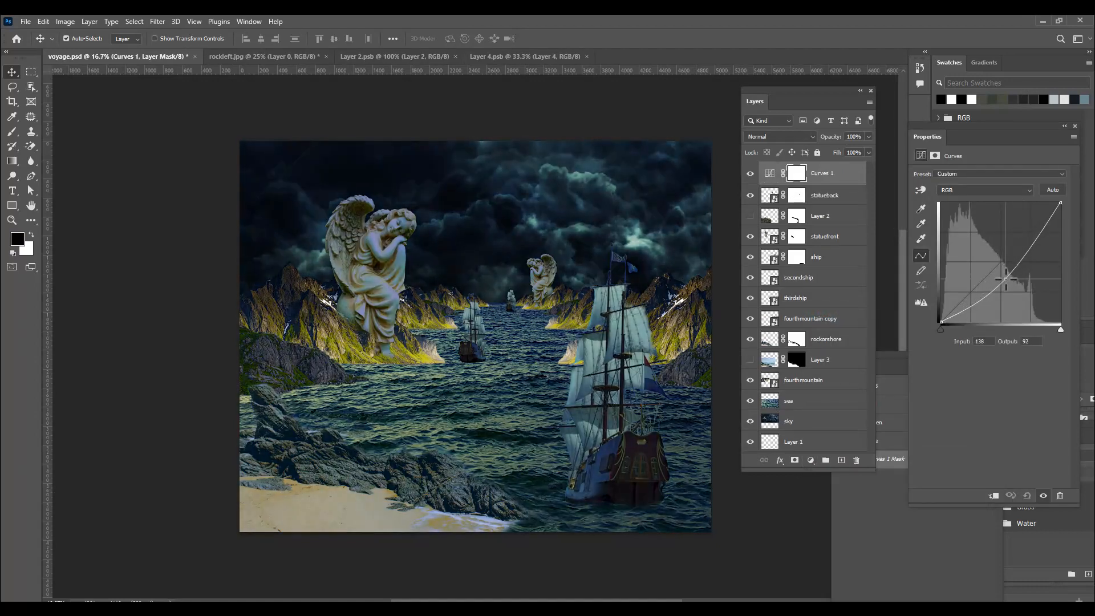
drag(1005, 279, 1007, 282)
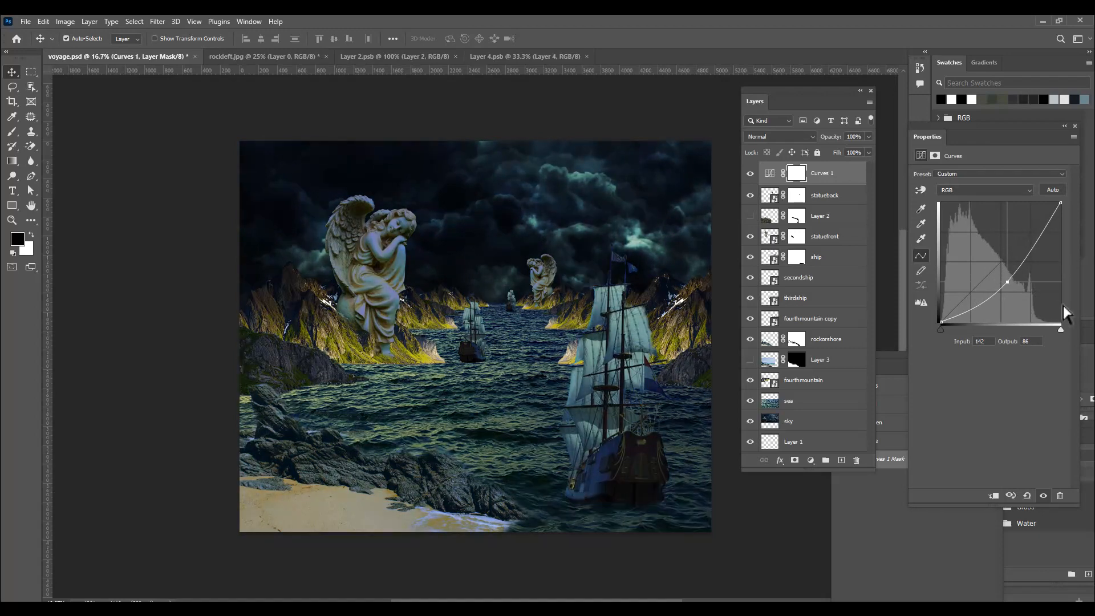
drag(1007, 282, 999, 275)
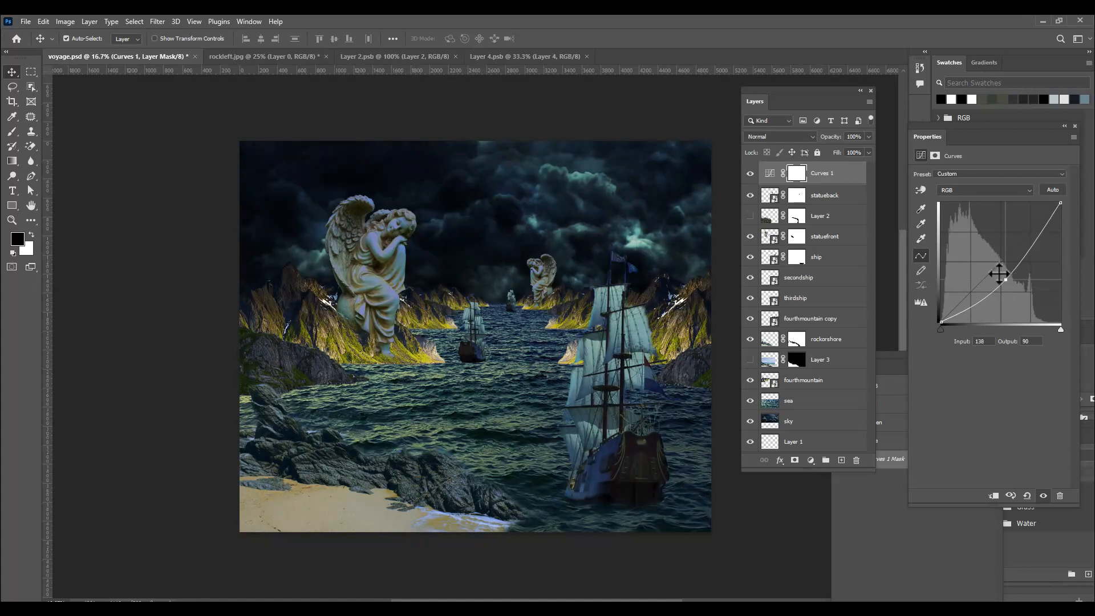
Step: Add a Color Balance adjustment layer above the Curves layer with midtones Magenta-Green +33 and Yellow-Blue +25
click(833, 181)
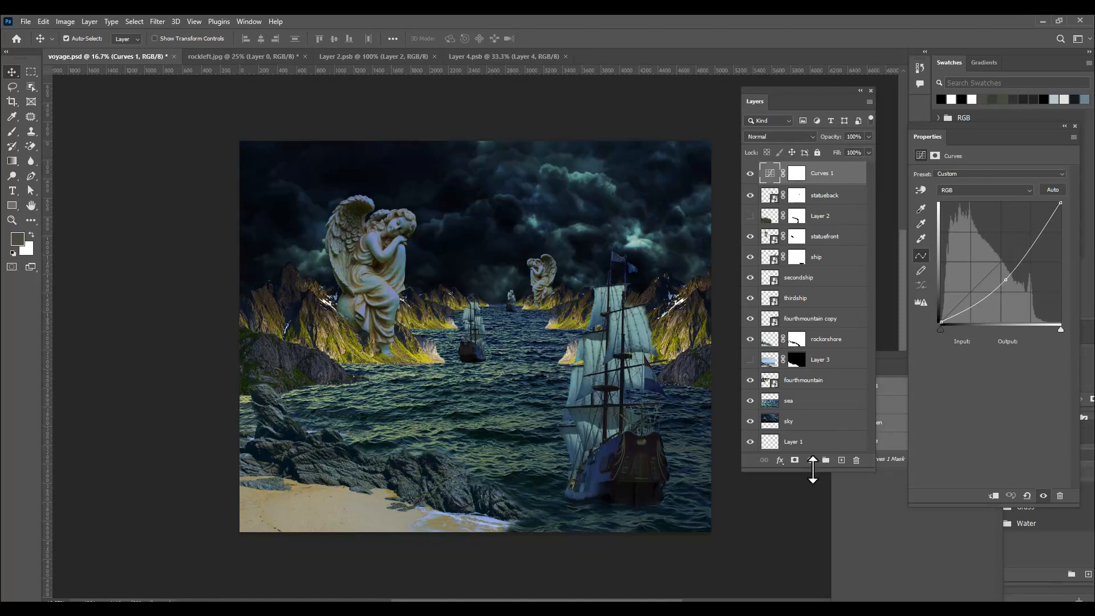
click(811, 460)
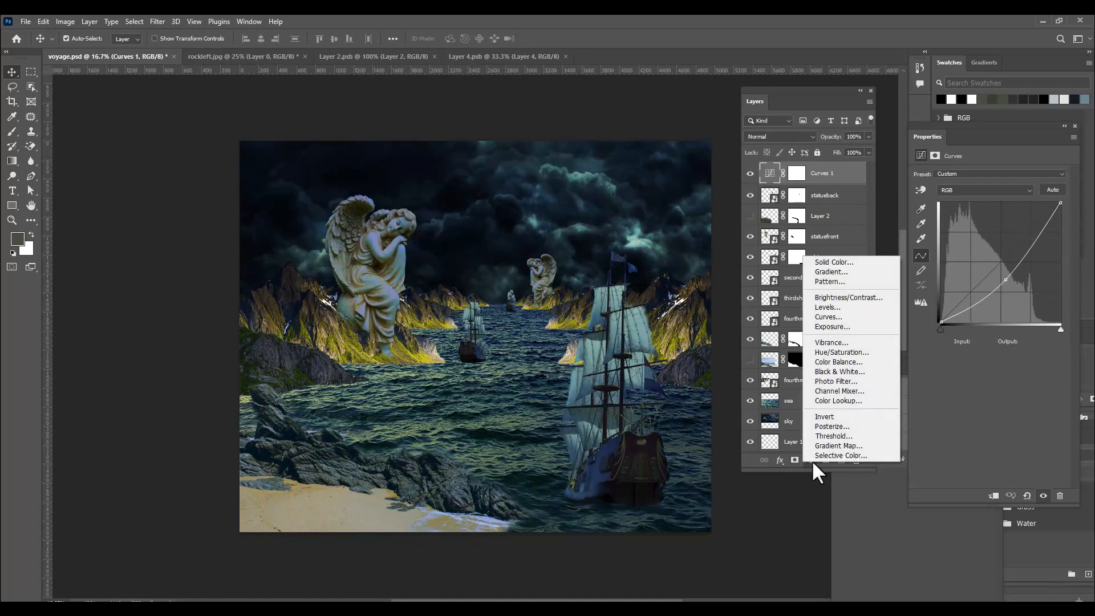
click(826, 360)
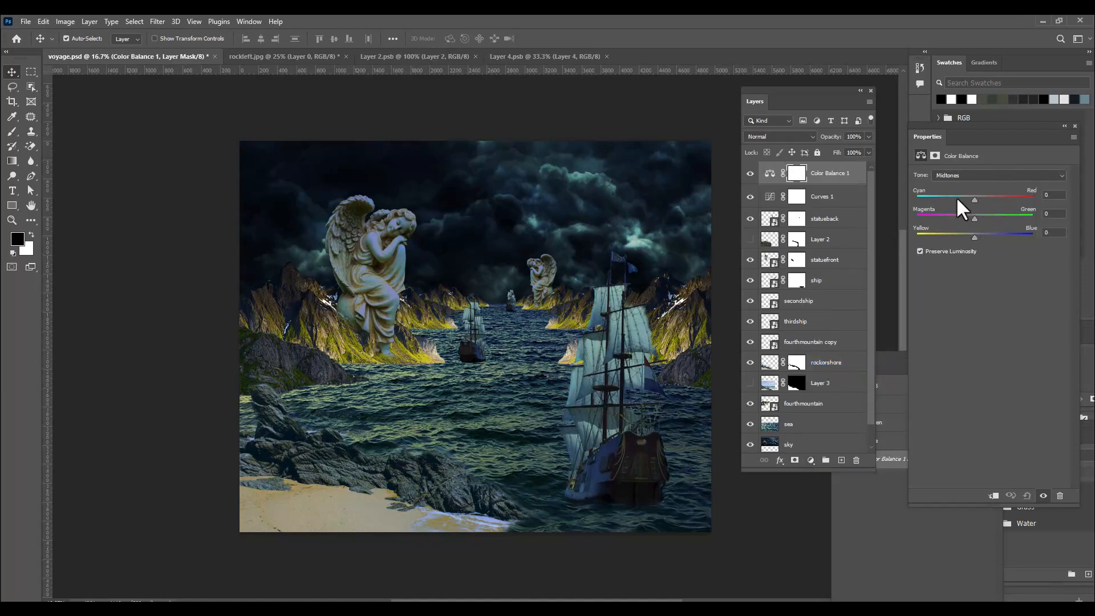
drag(974, 219, 976, 218)
drag(975, 237, 980, 238)
drag(757, 88, 762, 93)
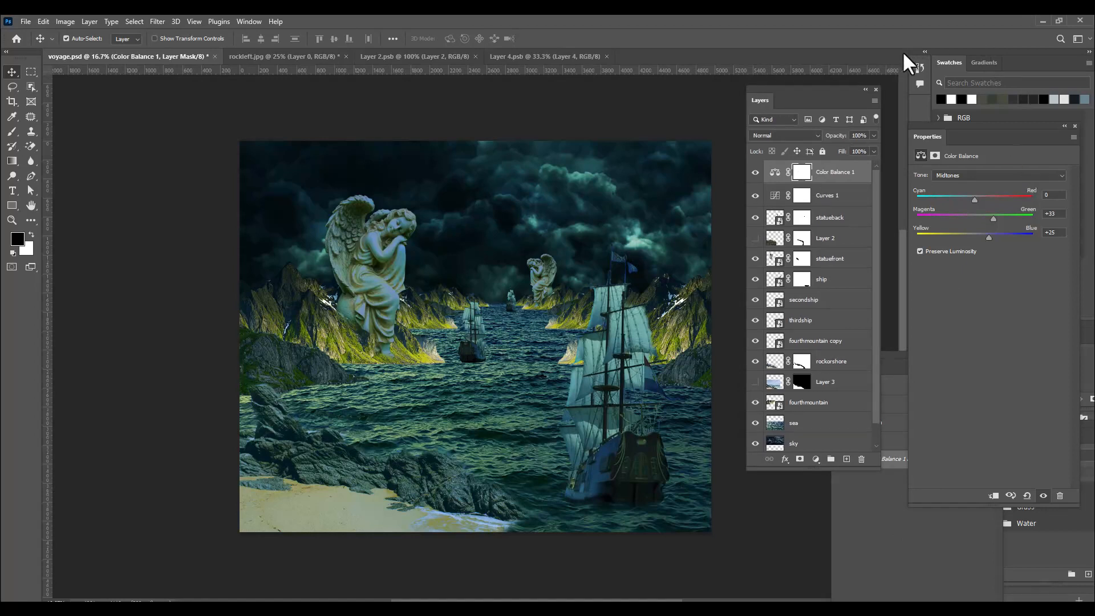
drag(798, 87, 800, 87)
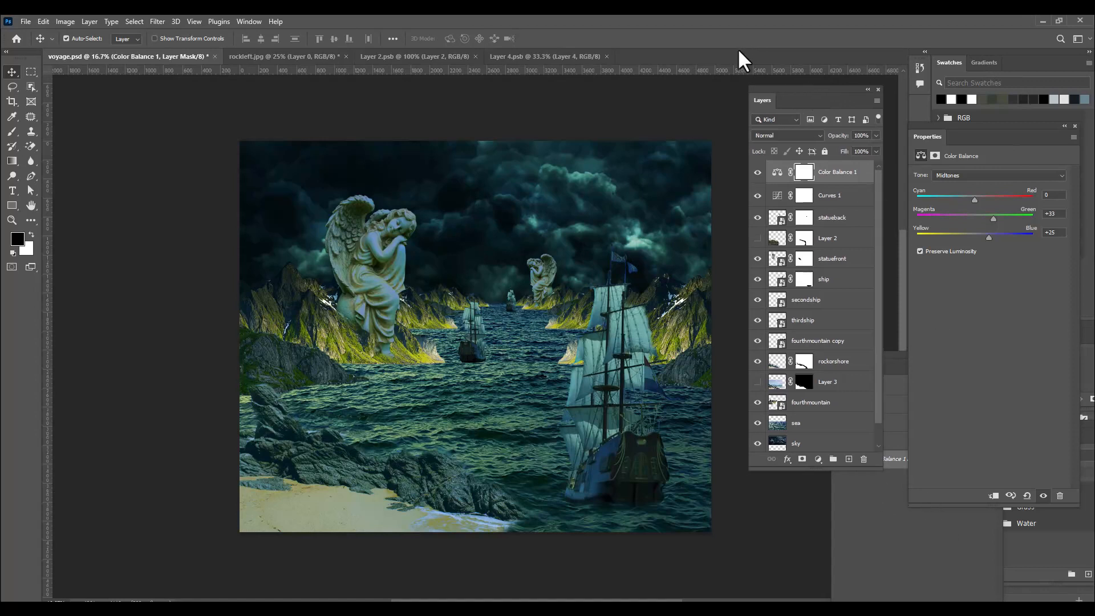
Step: Add a Color Lookup adjustment layer above the Color Balance layer, keeping its properties within easy reach beside the image
drag(817, 87, 817, 89)
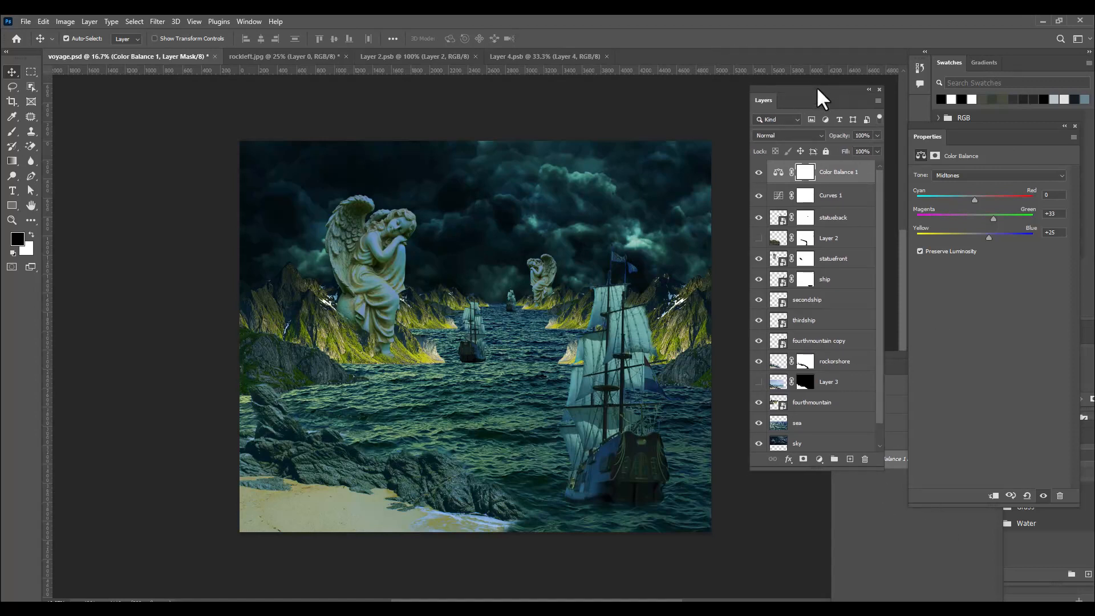
click(818, 460)
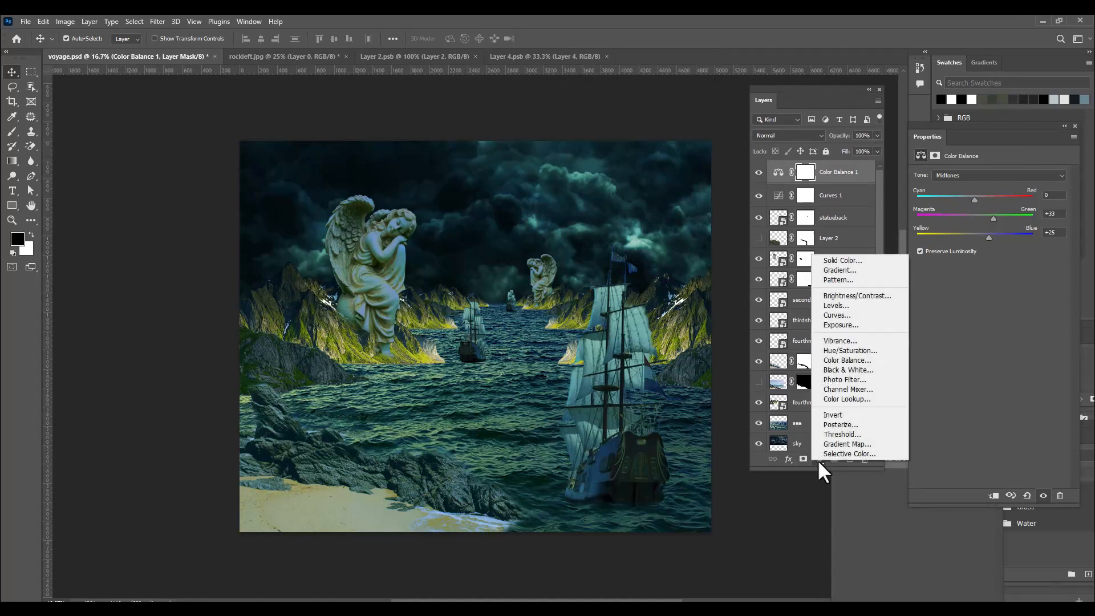
click(877, 398)
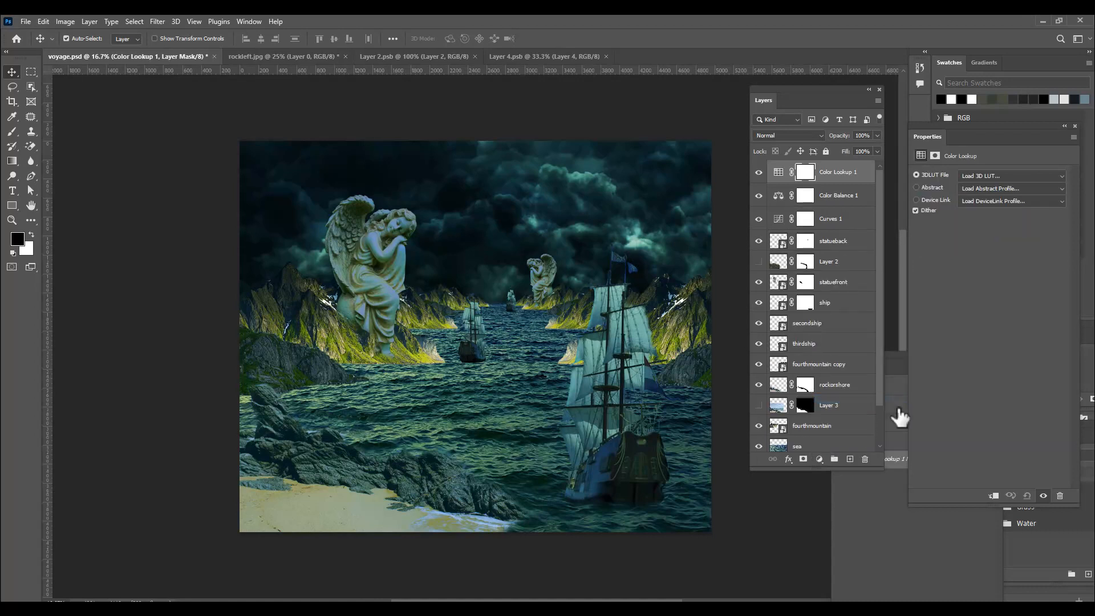
drag(921, 125, 710, 57)
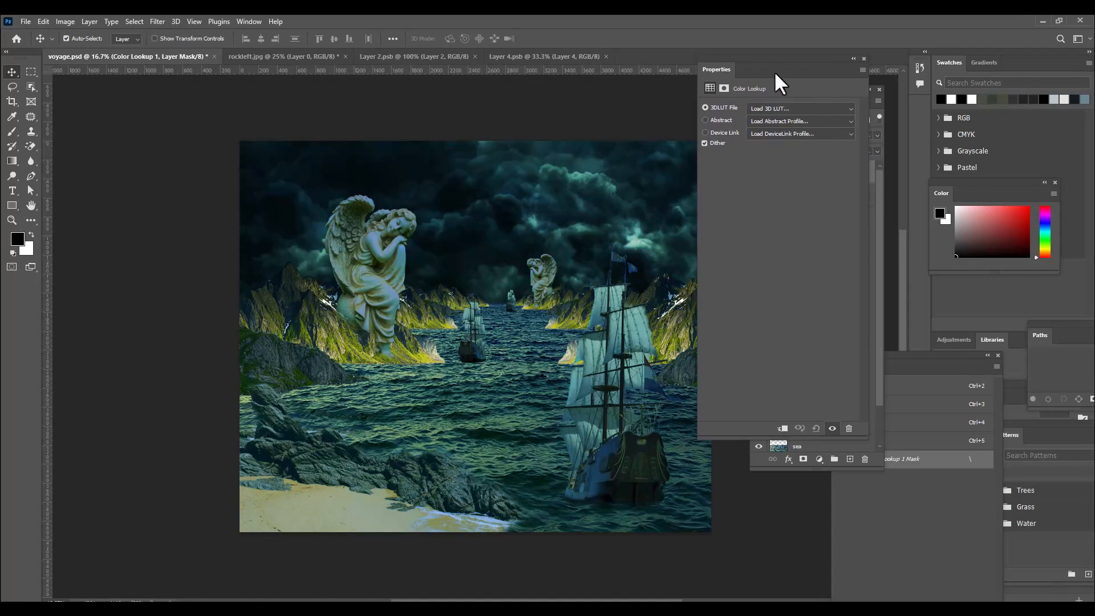
drag(762, 60, 763, 68)
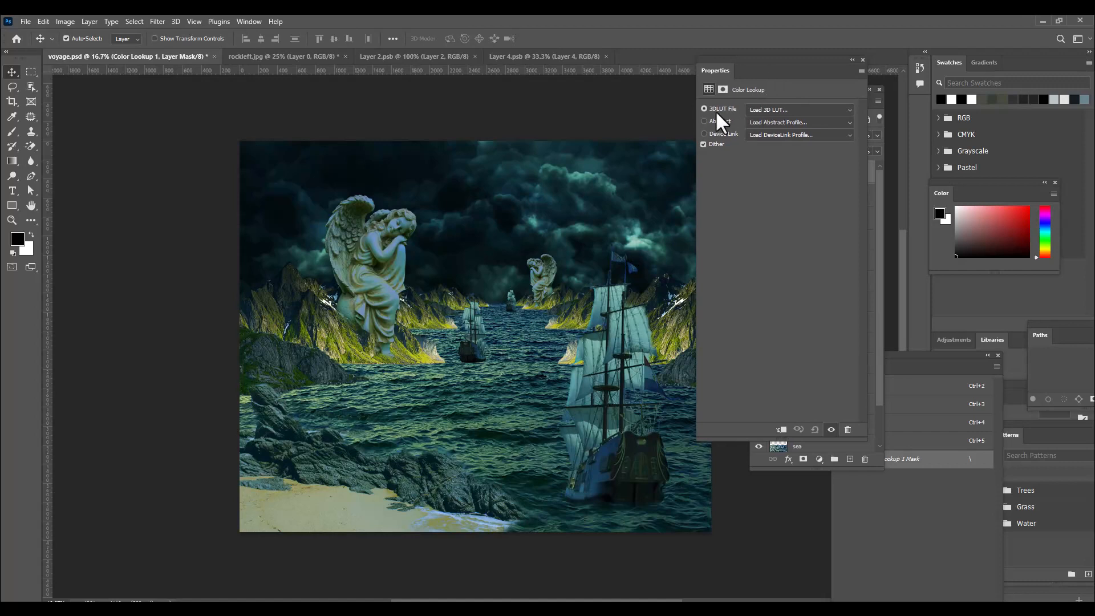
Step: Try the EdgyAmber.3DL and HorrorBlue.3DL looks as the Color Lookup layer's 3D LUT
click(776, 109)
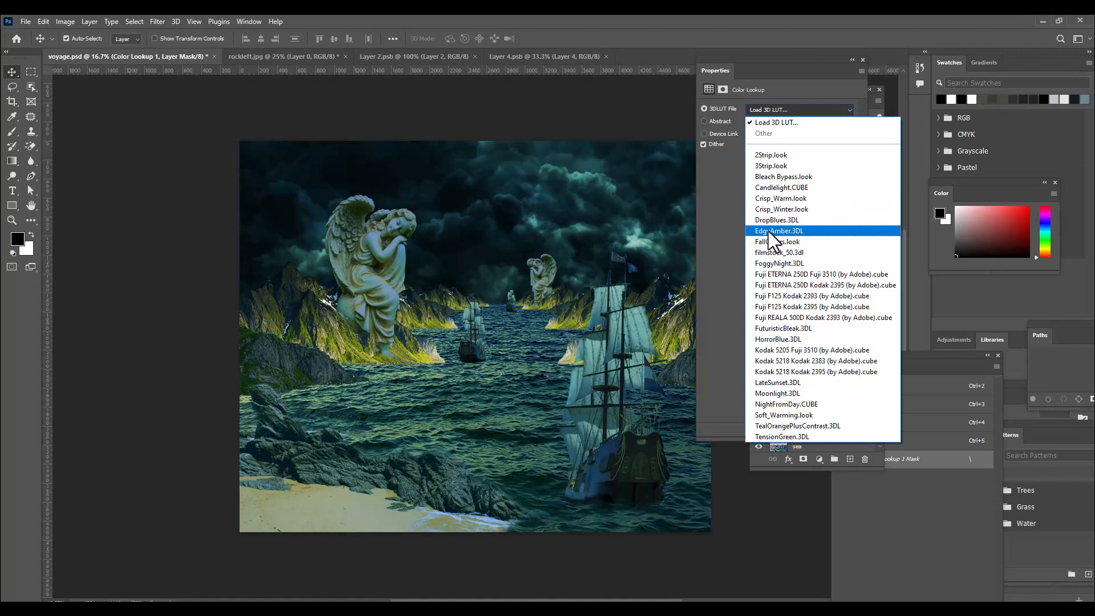
click(791, 232)
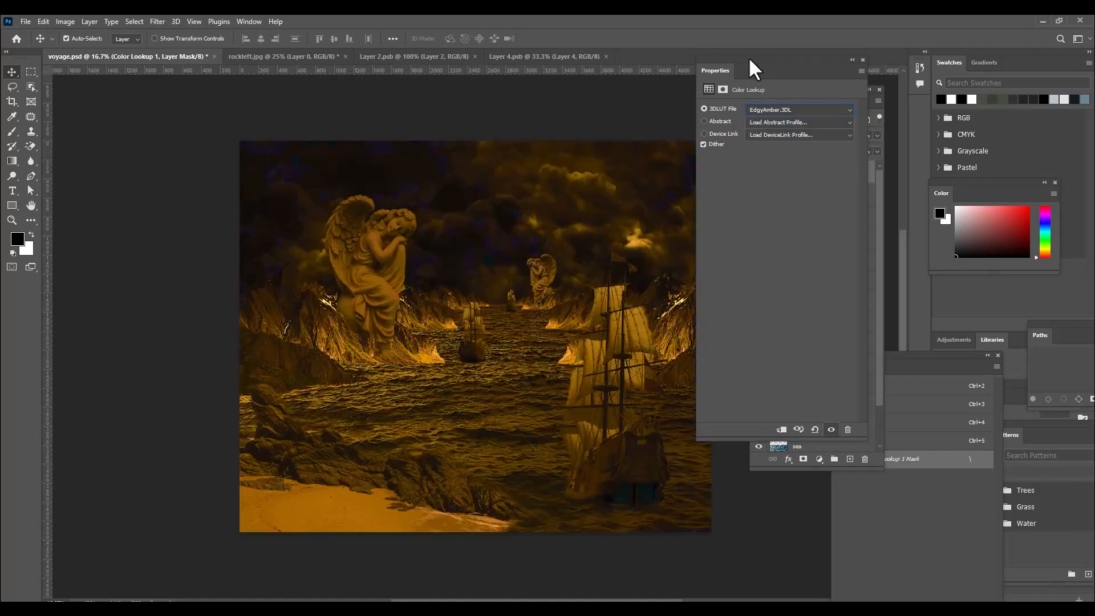
drag(749, 59, 778, 63)
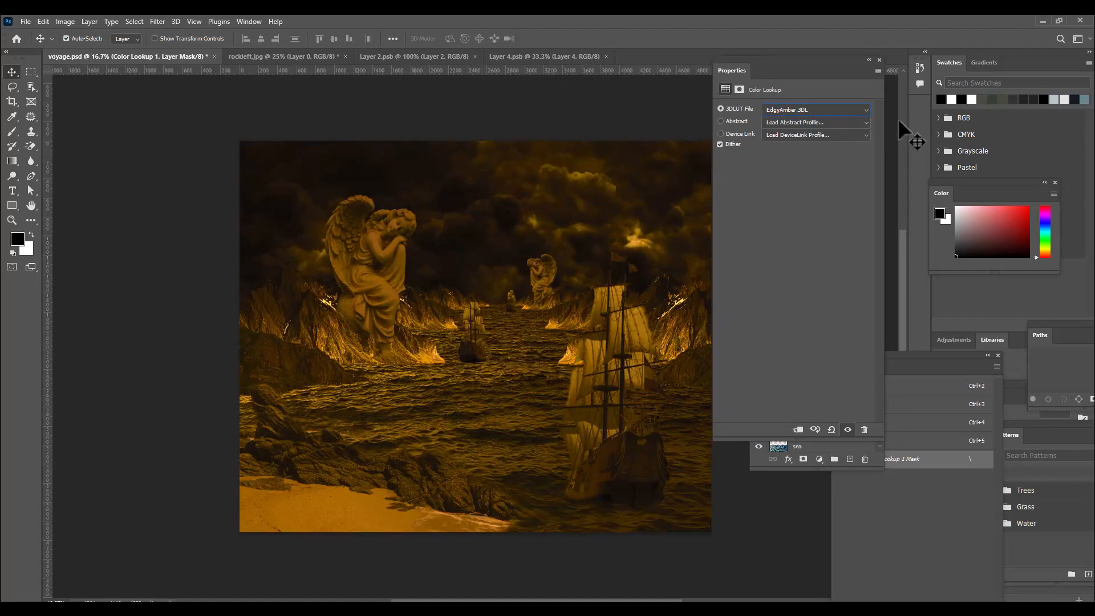
click(819, 110)
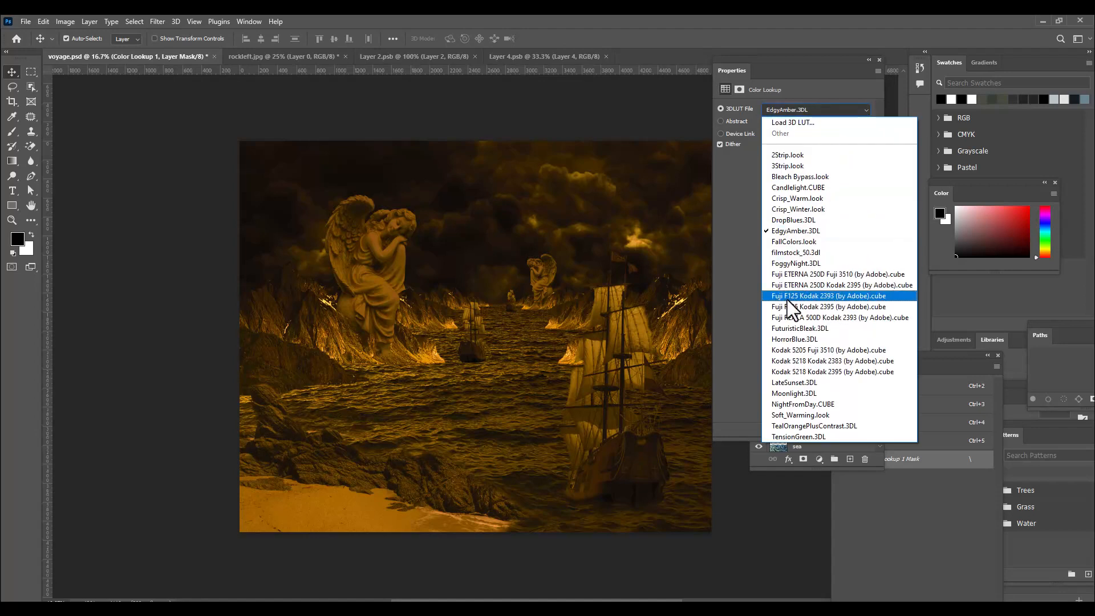
click(786, 339)
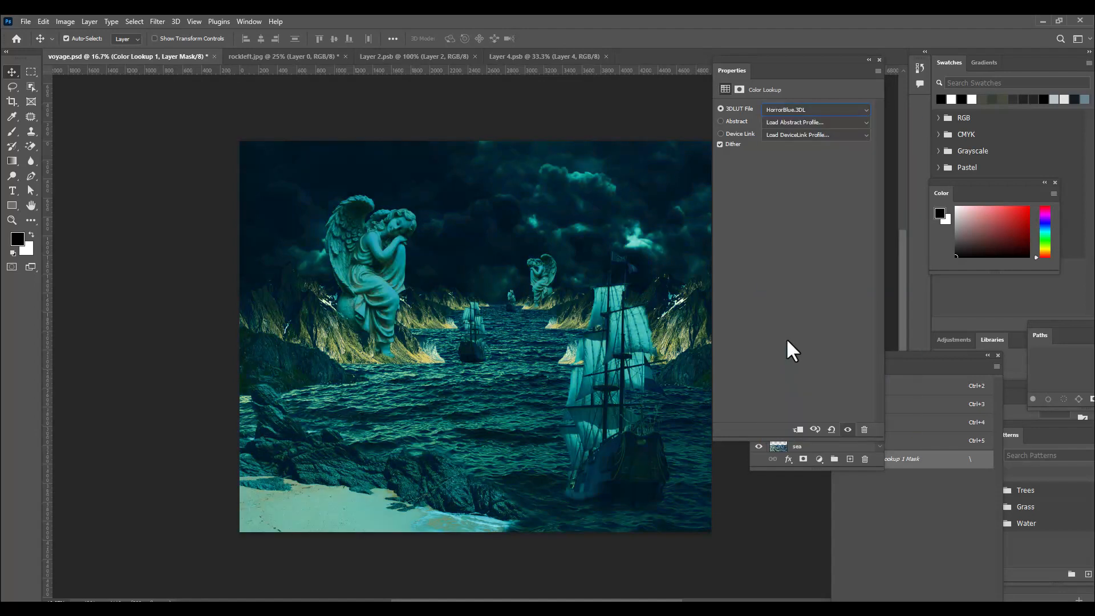
Step: Try the DropBlues.3DL, FoggyNight.3DL and Fuji F125 Kodak 2393 looks on the Color Lookup layer
click(789, 108)
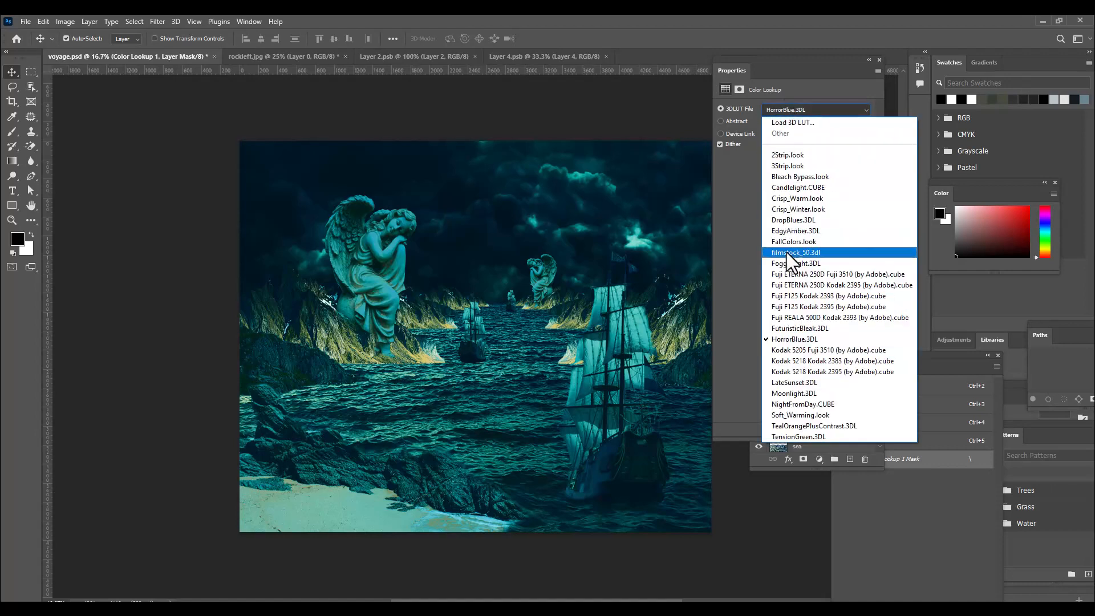
click(785, 220)
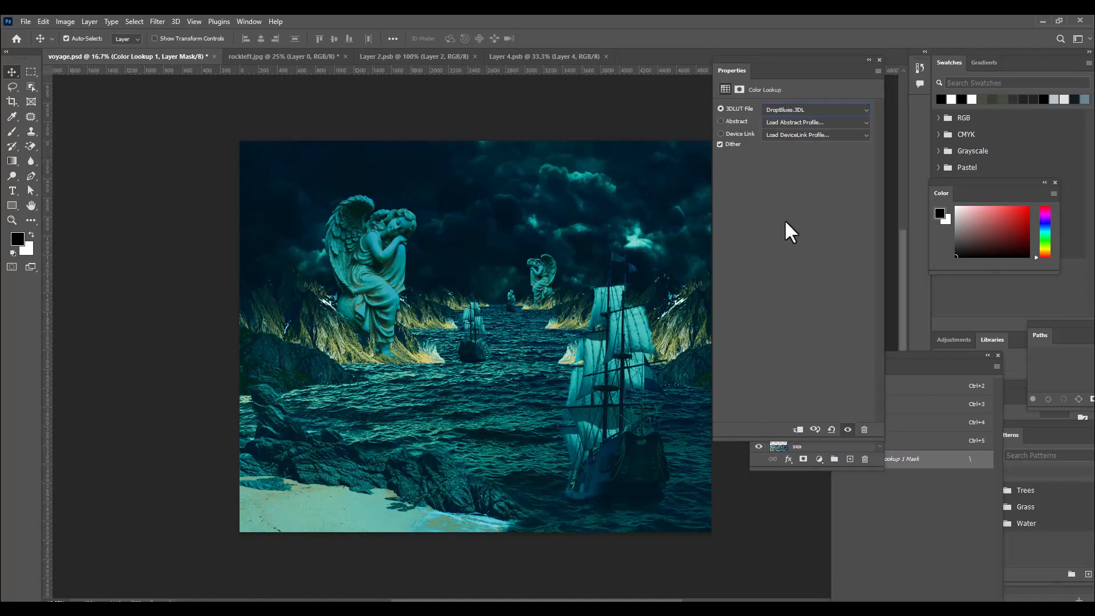
click(804, 109)
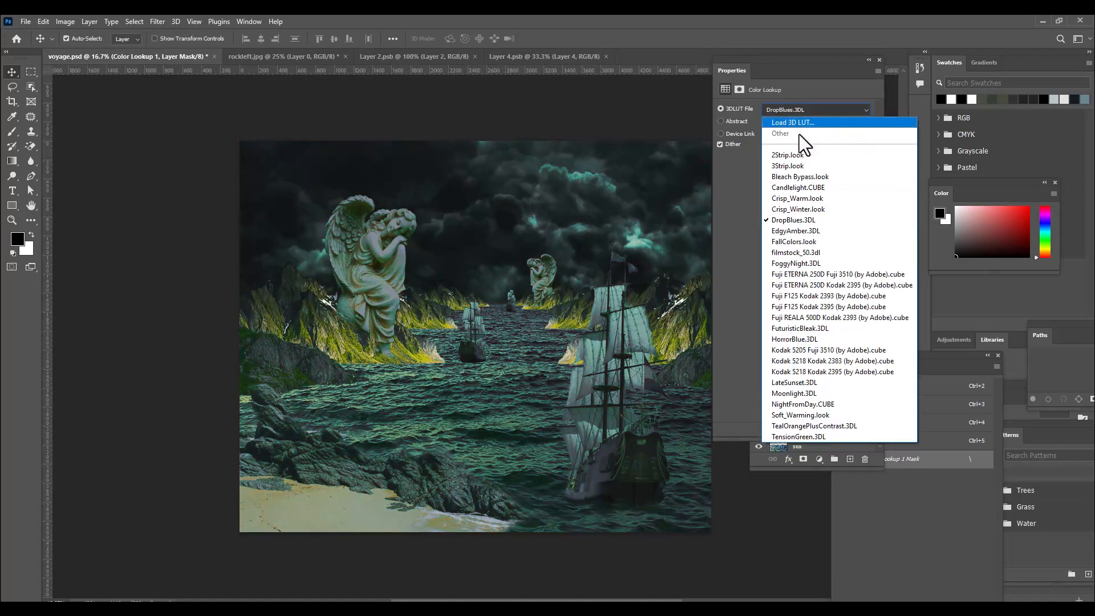
click(805, 263)
click(830, 111)
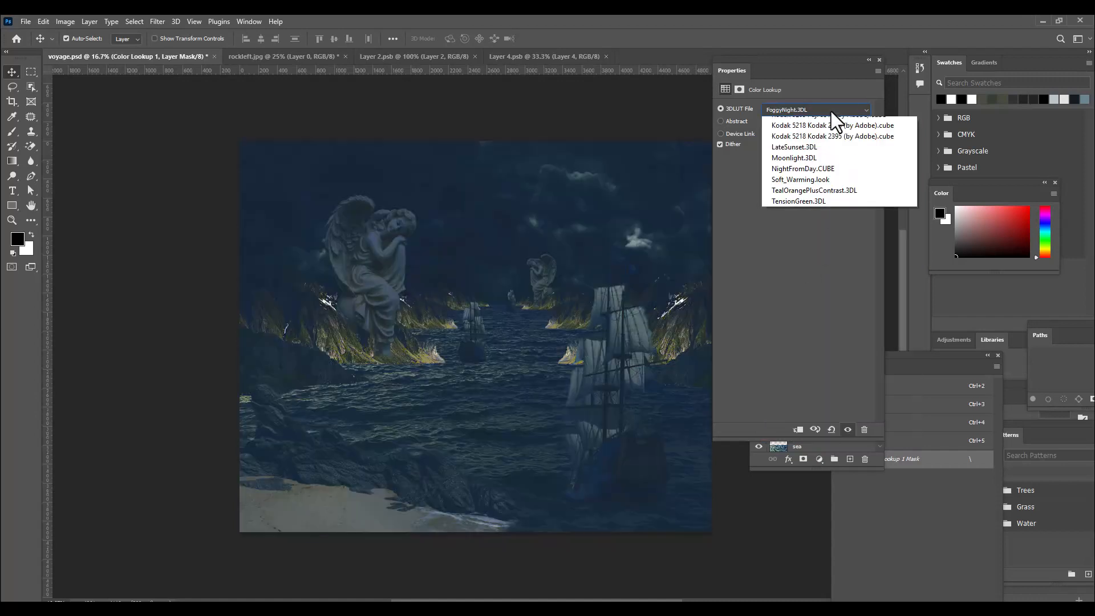
click(822, 300)
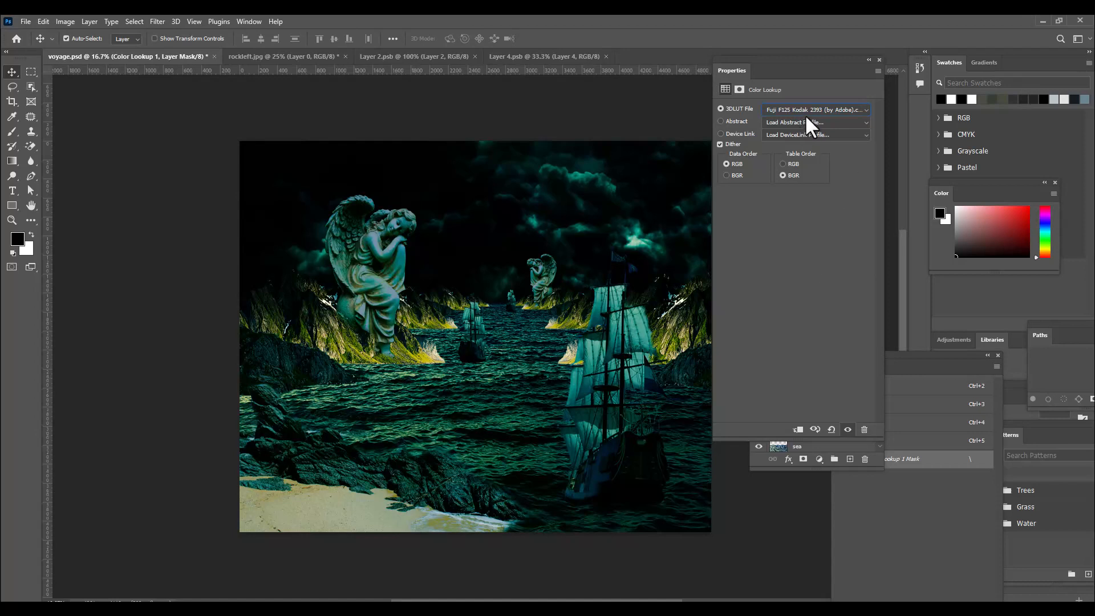
Step: Try the TealOrangePlusContrast.3DL, TensionGreen.3DL and FuturisticBleak.3DL looks on the Color Lookup layer
click(779, 105)
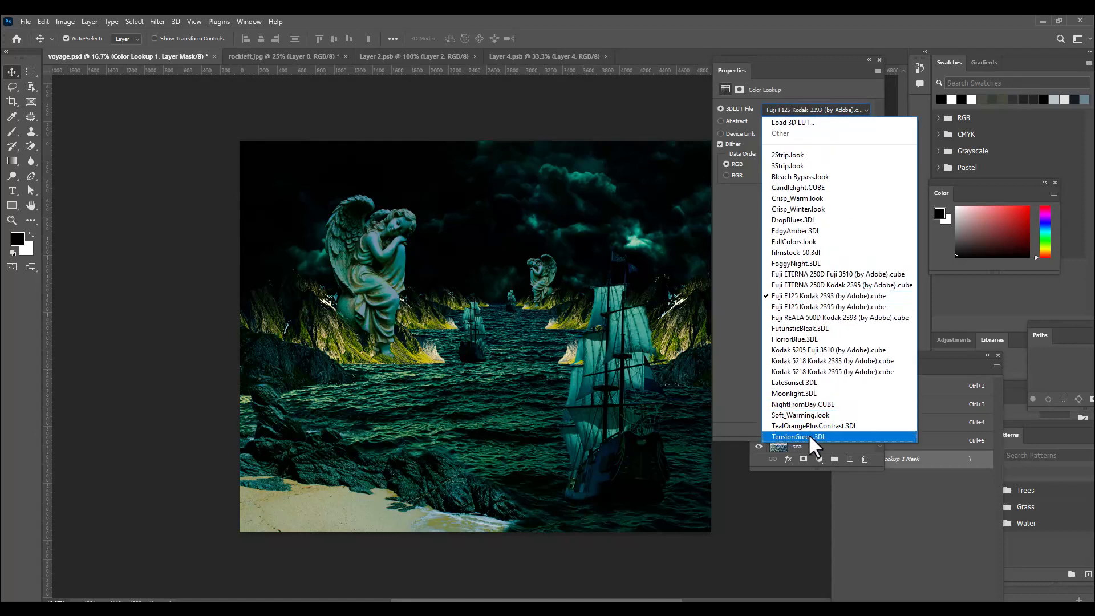
click(809, 426)
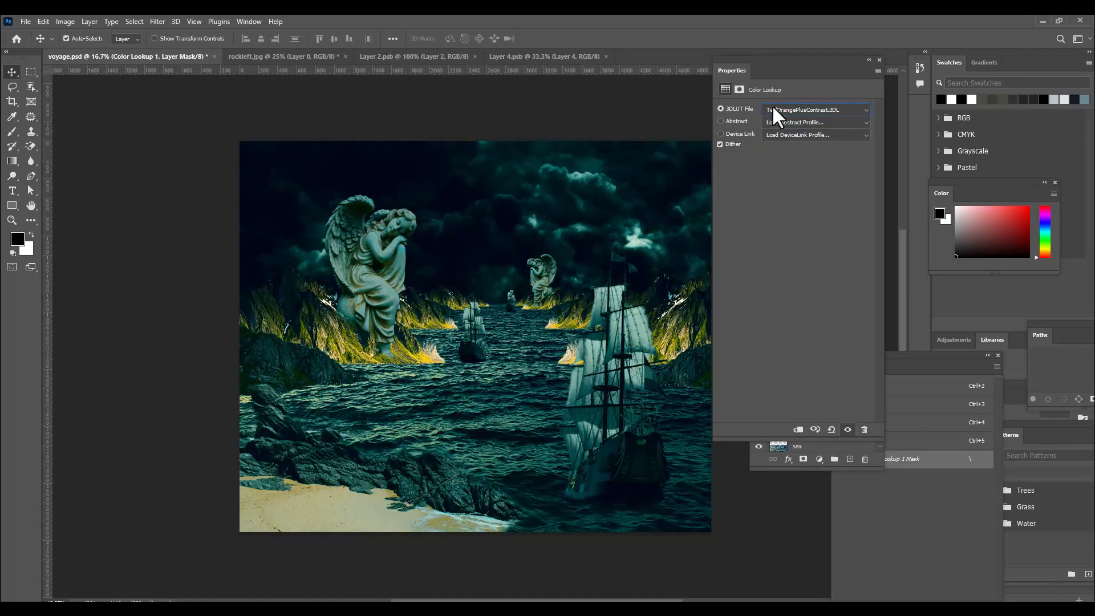
click(773, 108)
click(801, 436)
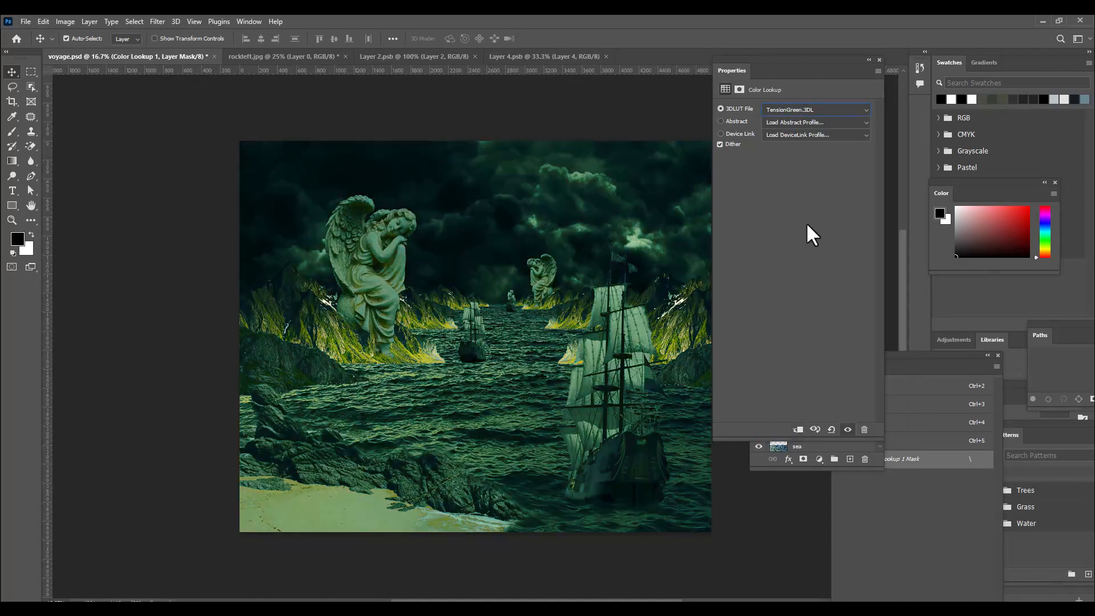
click(788, 108)
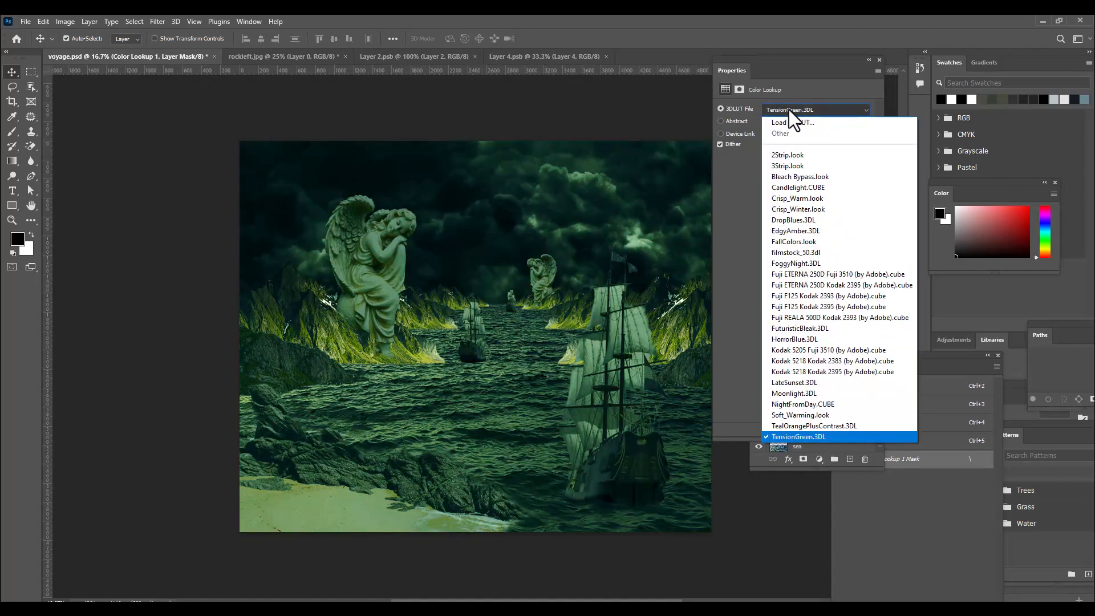
click(799, 328)
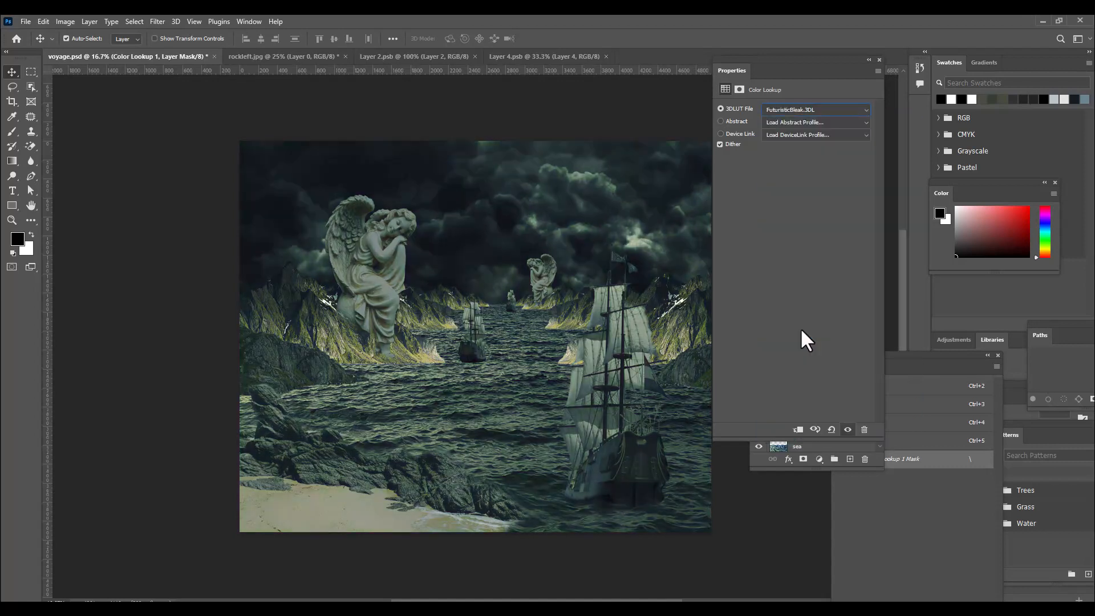
Step: Set the Color Lookup layer's 3D LUT to HorrorBlue.3DL and put its properties away
click(811, 109)
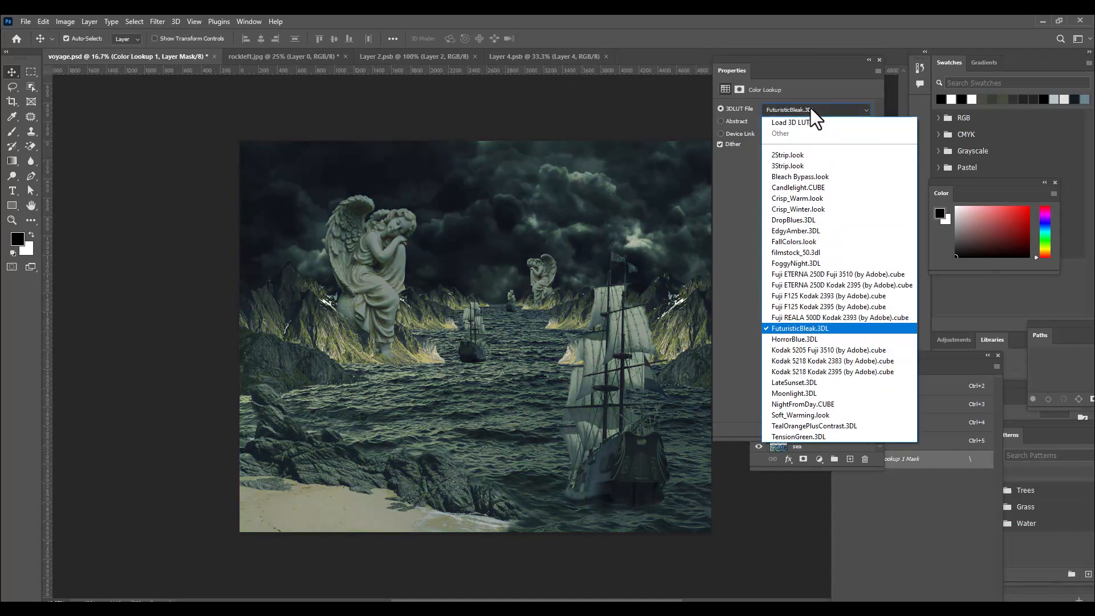
click(798, 344)
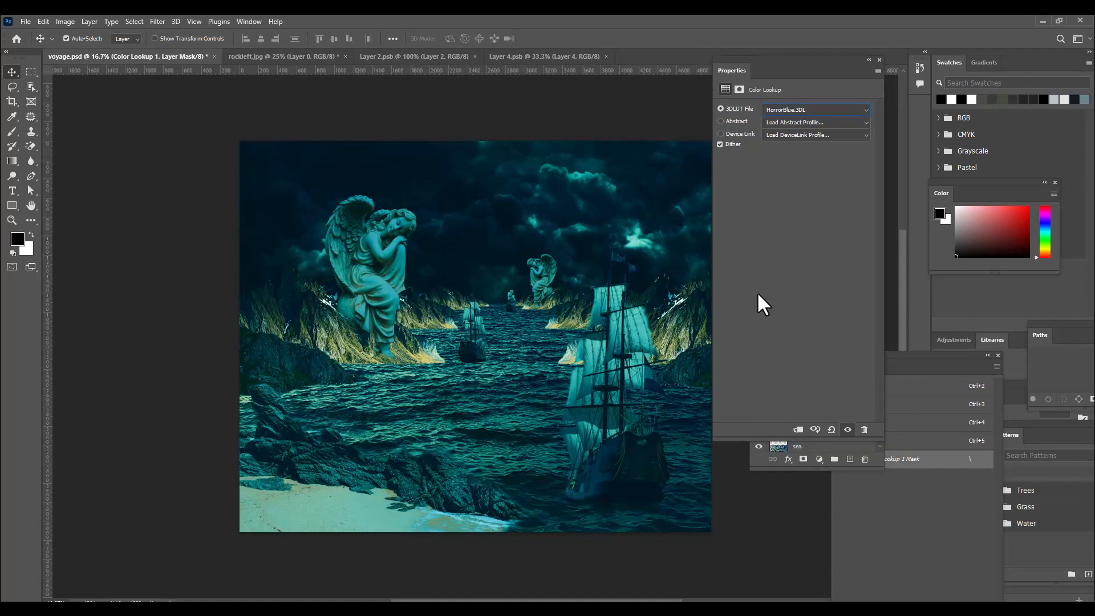
drag(772, 68, 783, 157)
click(890, 149)
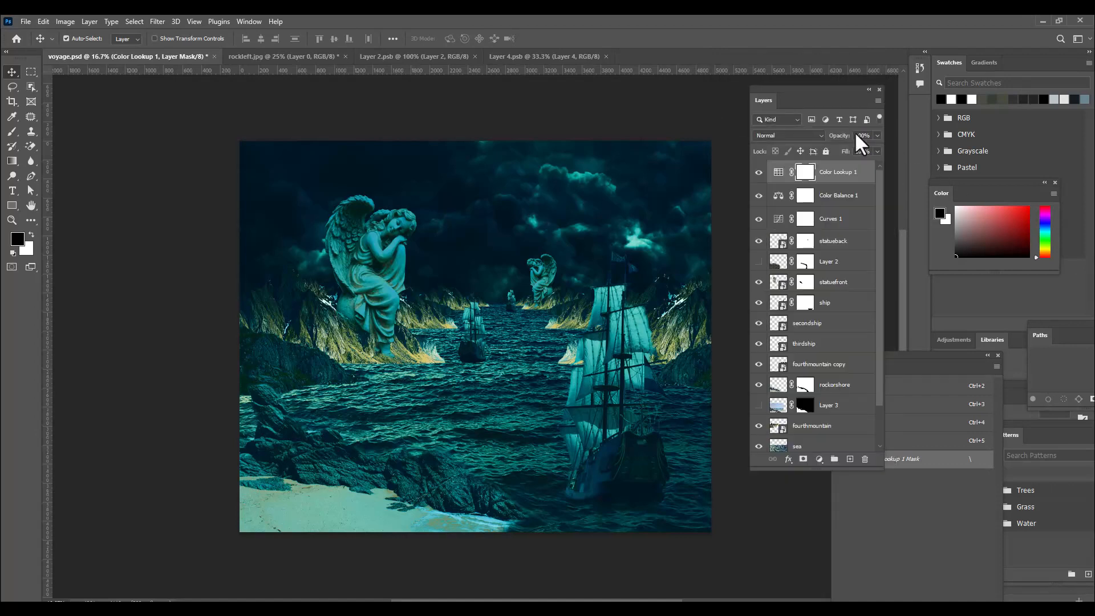
Step: Invert the Color Lookup layer's mask to black so the look is hidden across the whole image
drag(769, 88, 764, 88)
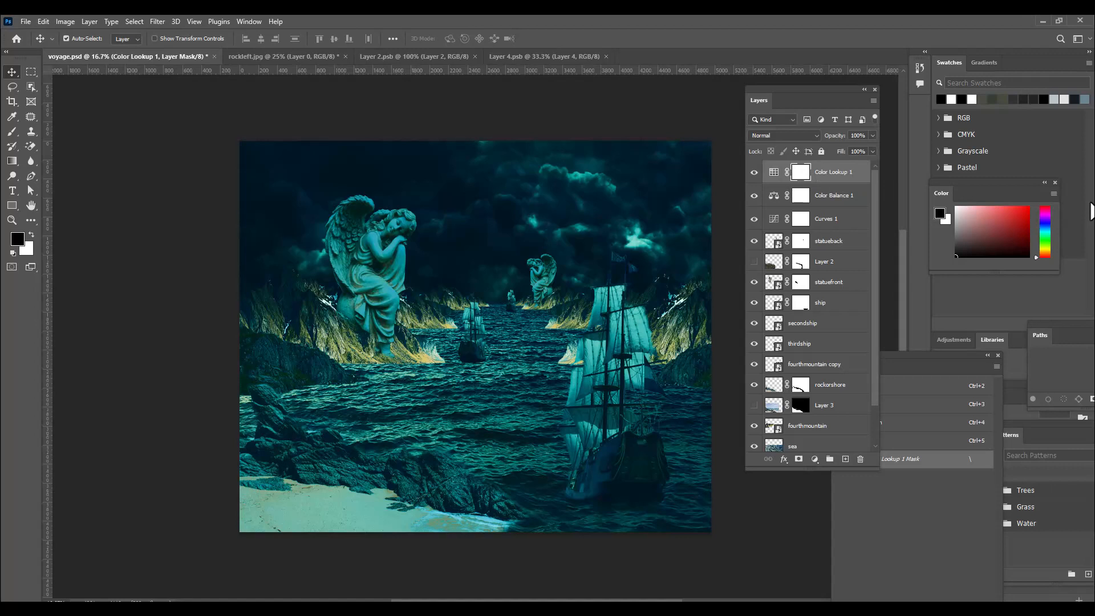
key(ctrl)
key(ctrl+i)
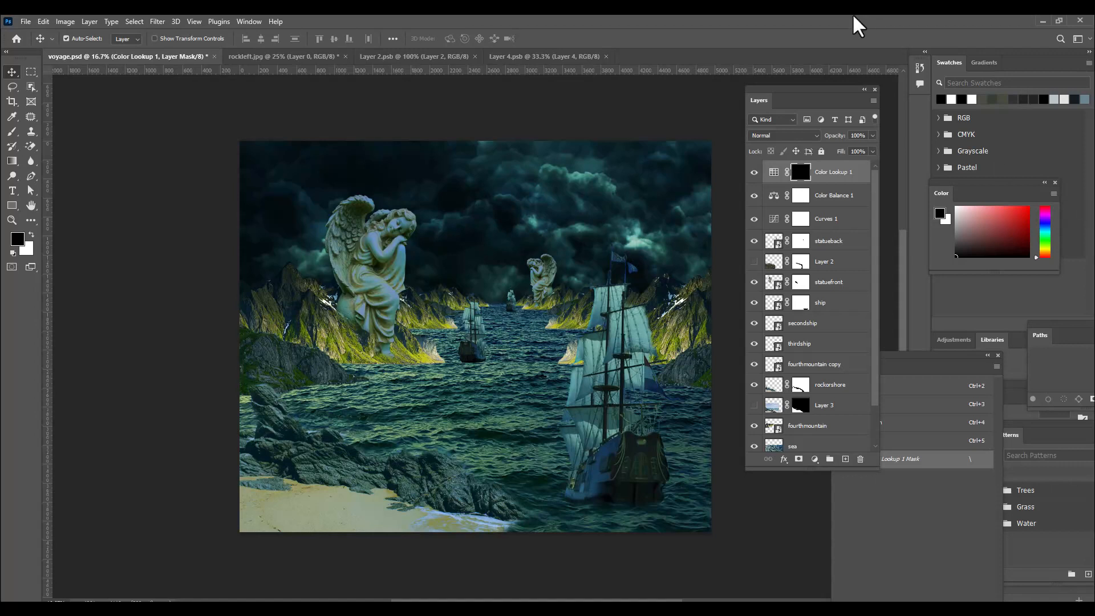
drag(781, 93, 789, 93)
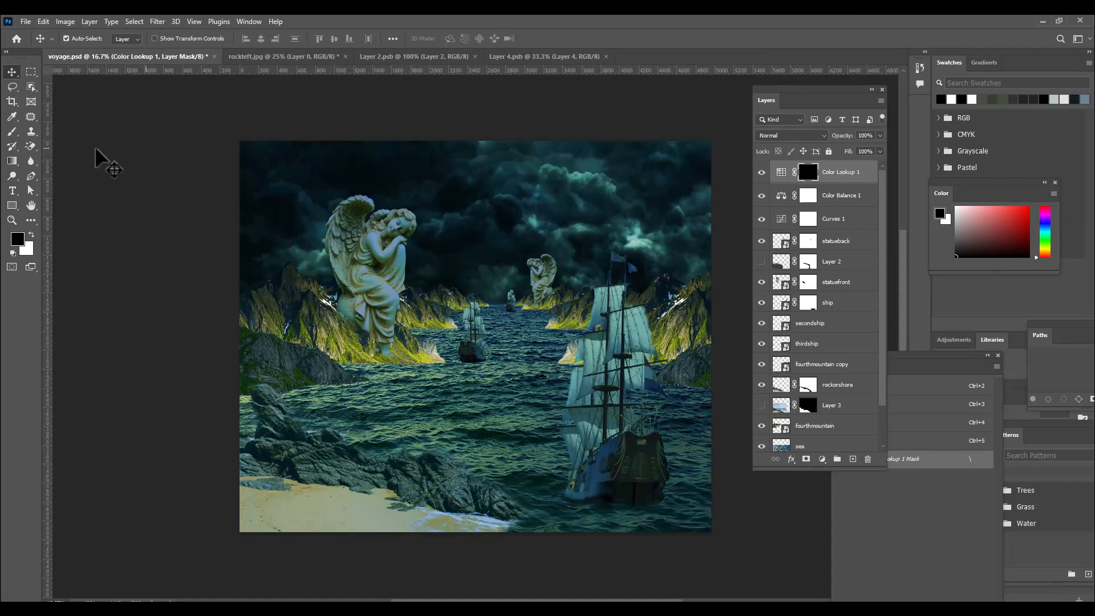
Step: Activate the Brush tool and set its flow to 25% for painting on the Color Lookup mask
click(14, 132)
click(36, 131)
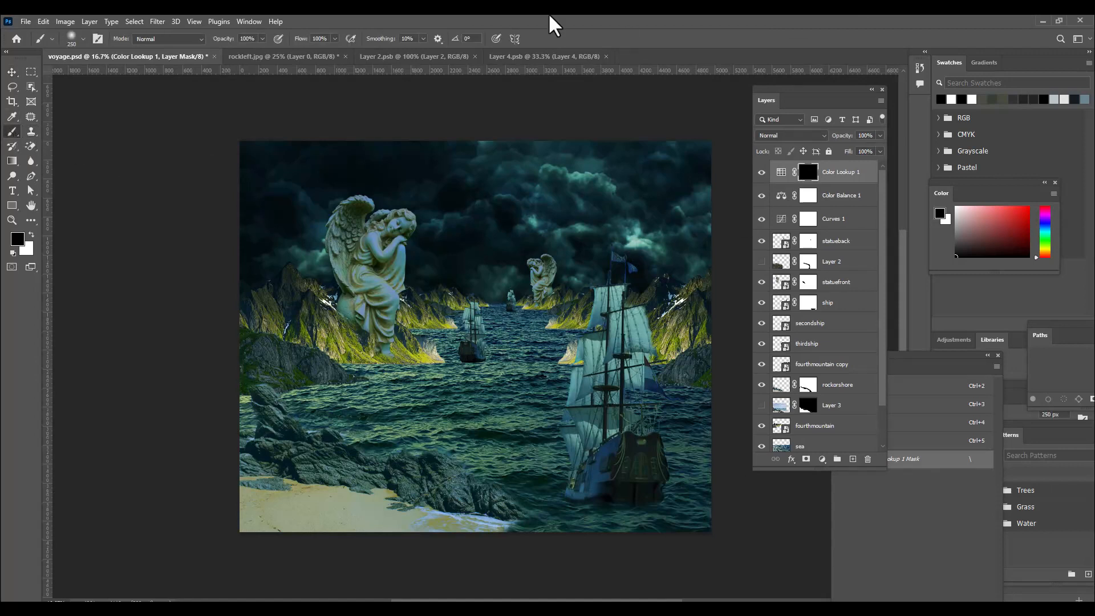
drag(777, 93, 791, 96)
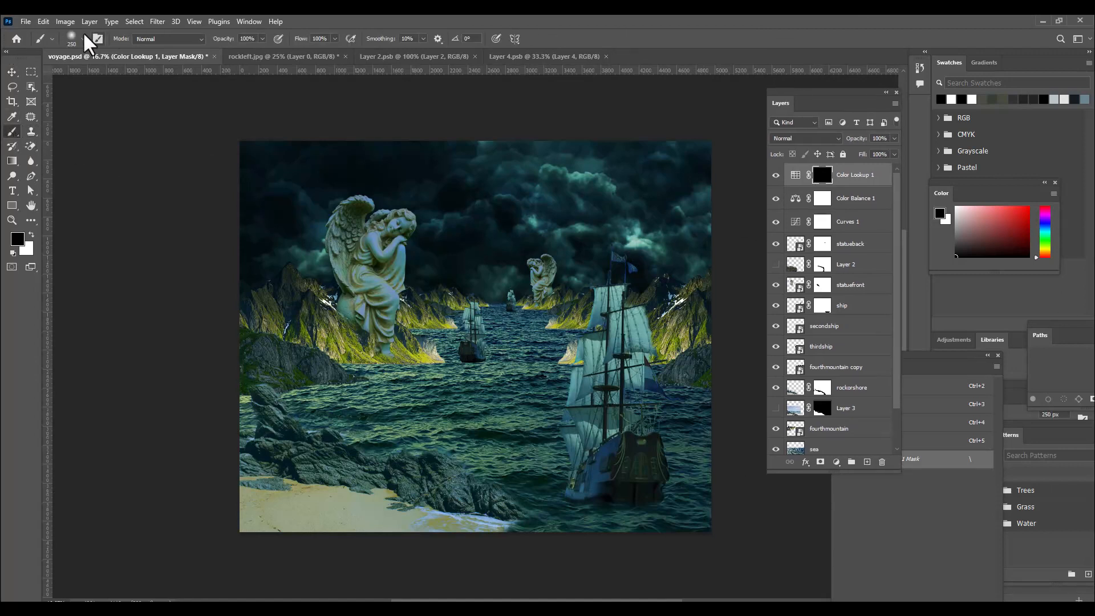
click(335, 38)
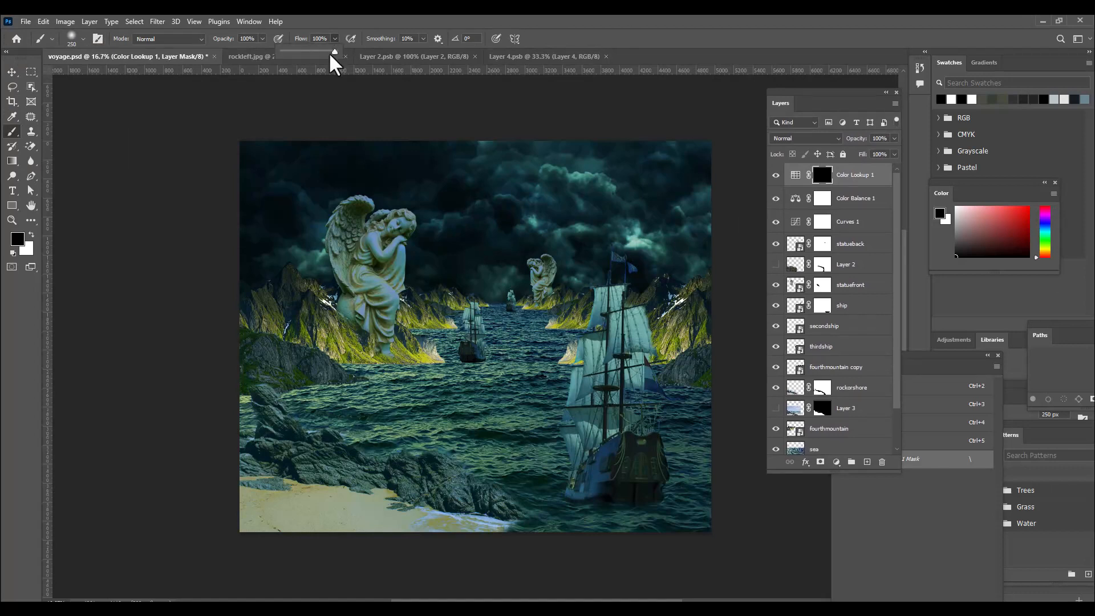
drag(330, 52, 296, 51)
drag(297, 50, 297, 51)
Step: Enlarge the brush to 4800 px so that it is wider than the canvas
key(bracketright)
key(bracketright)
key(bracketright)
key(bracketright)
key(bracketright)
key(bracketright)
key(bracketright)
key(bracketright)
key(bracketright)
key(bracketright)
key(bracketright)
key(bracketright)
key(bracketright)
key(bracketright)
key(bracketright)
key(bracketright)
key(bracketright)
key(bracketright)
key(bracketright)
key(bracketright)
key(bracketright)
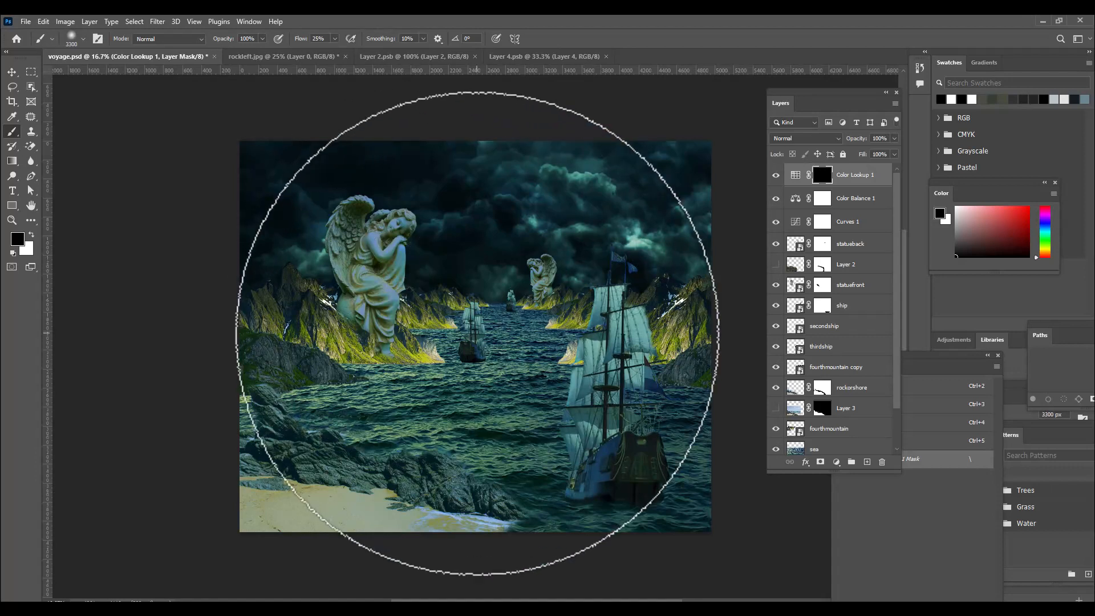
key(bracketright)
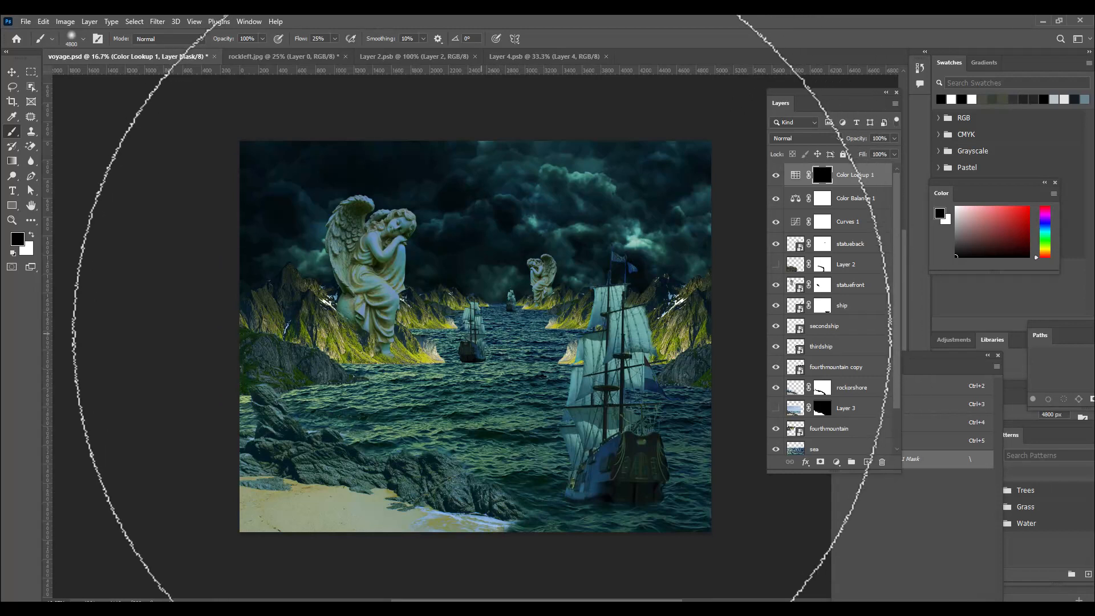
Step: Flatten the Soft Round brush tip into a wide horizontal ellipse and set its size to 5000 px
right_click(482, 308)
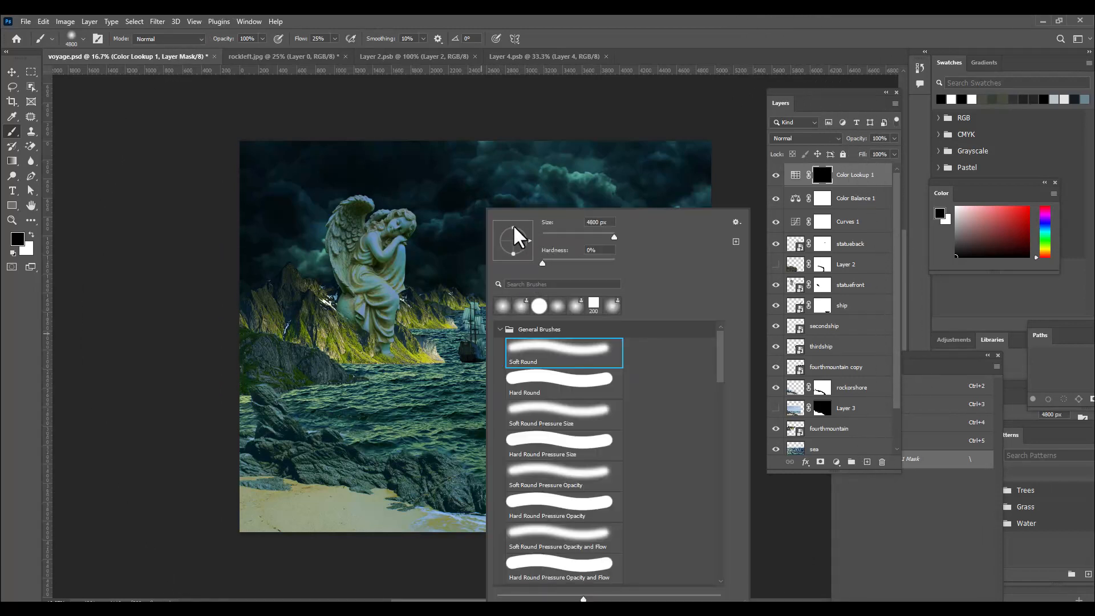
drag(512, 227, 513, 231)
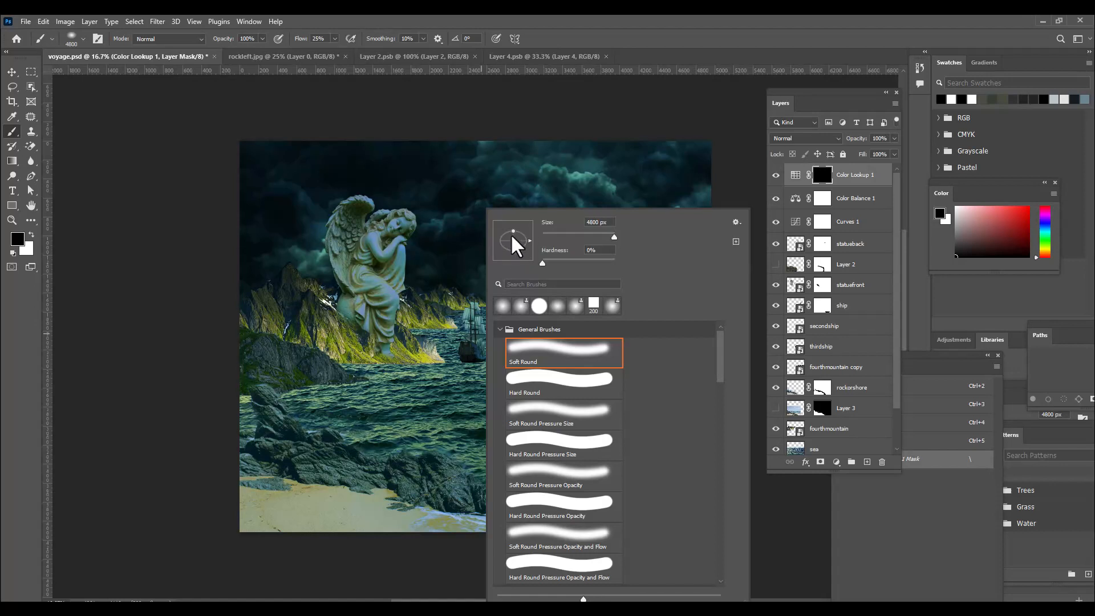
click(573, 24)
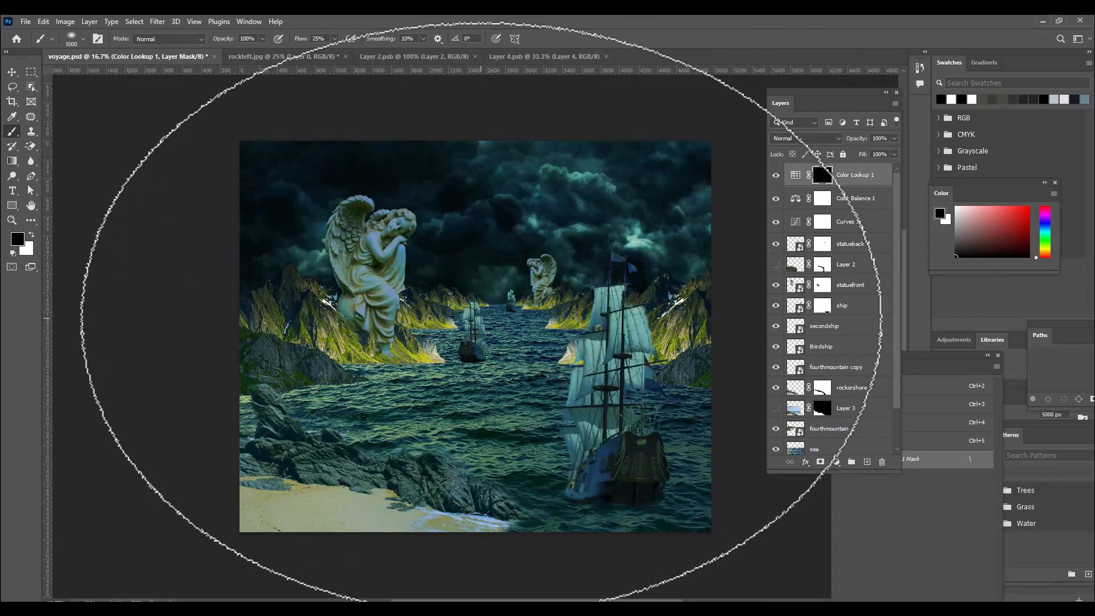
key(bracketleft)
key(bracketleft)
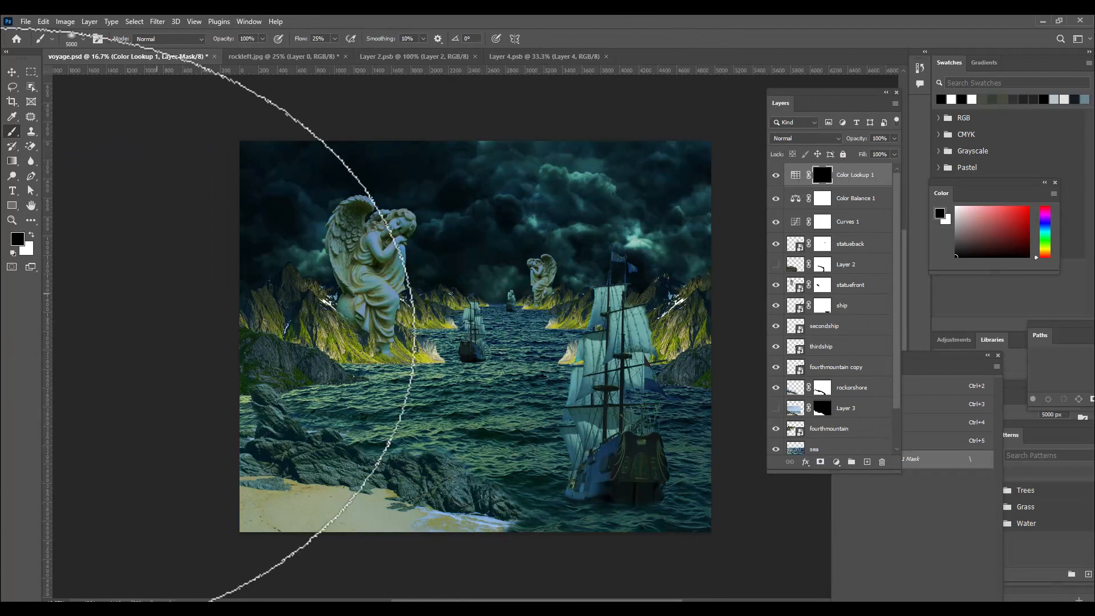
Step: Paint white over the Color Lookup mask to reveal the look, and tone it down with black across the canvas
click(30, 235)
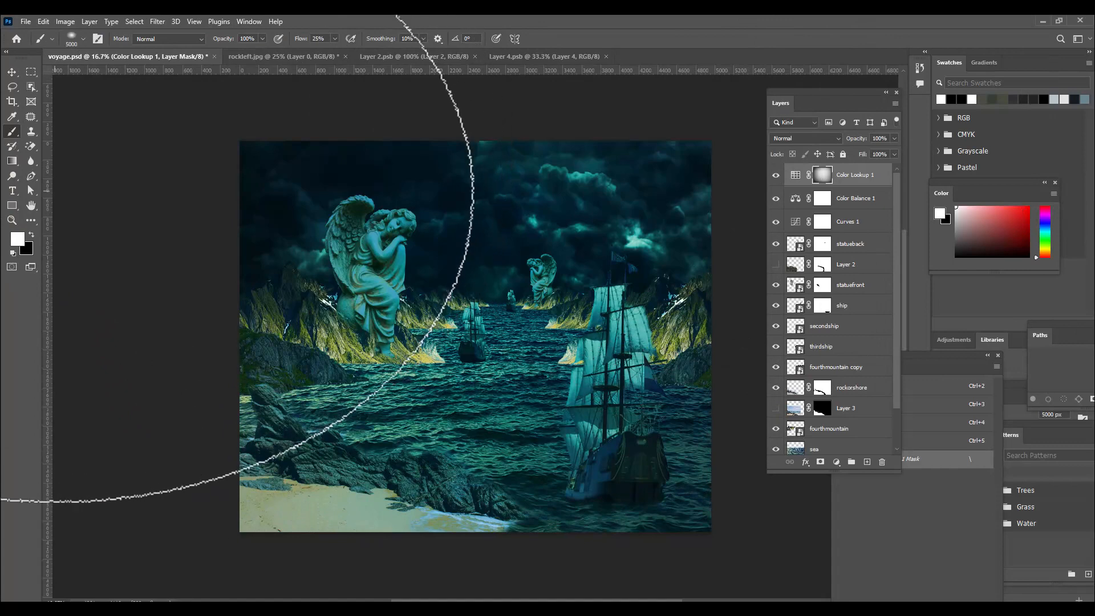
click(32, 234)
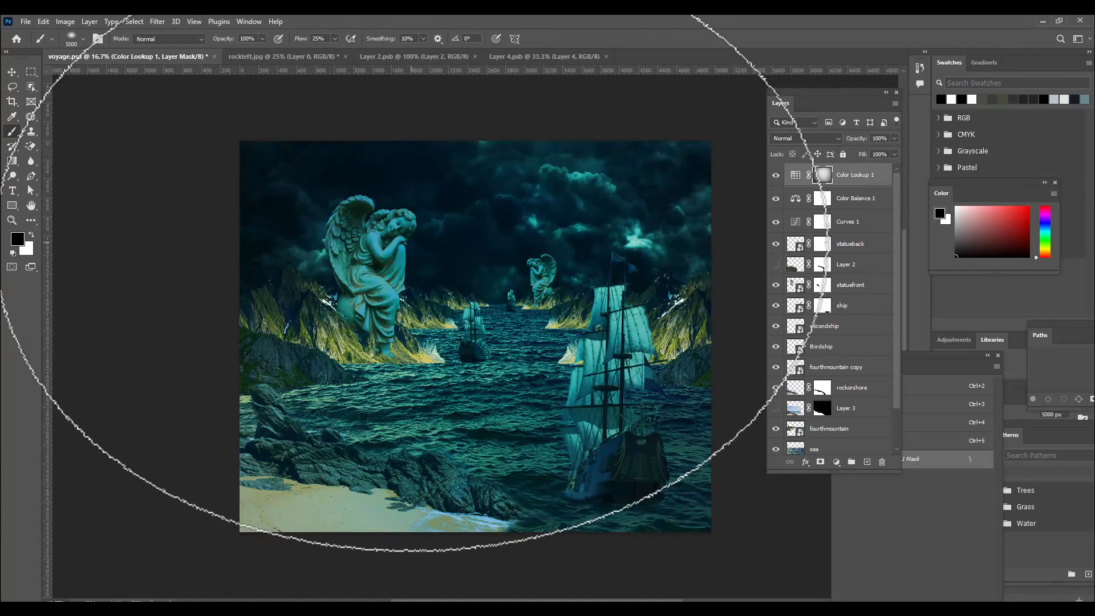
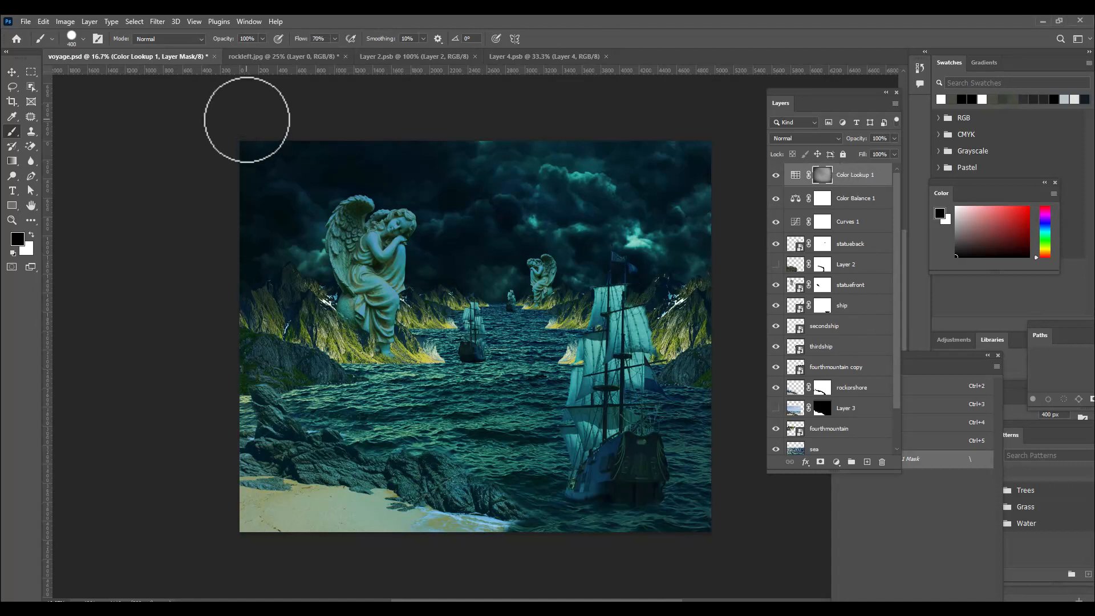
Step: Open the full-moon image from the voyage folder
key(ctrl+o)
click(186, 153)
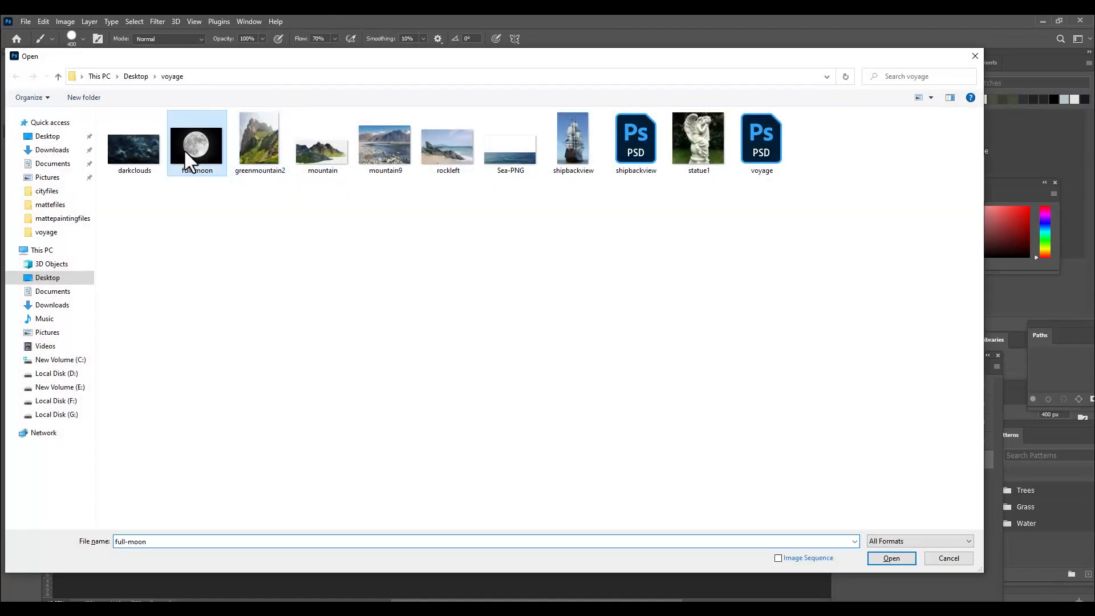
click(878, 557)
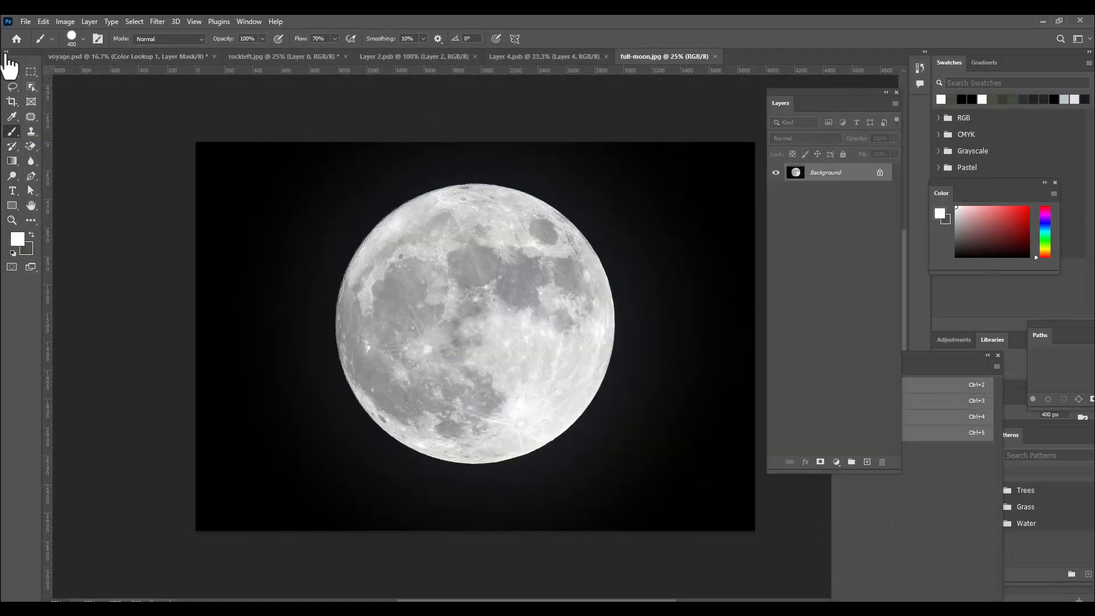
Step: Select the entire moon disc with the Quick Selection tool, using a brush of 500 px
click(32, 86)
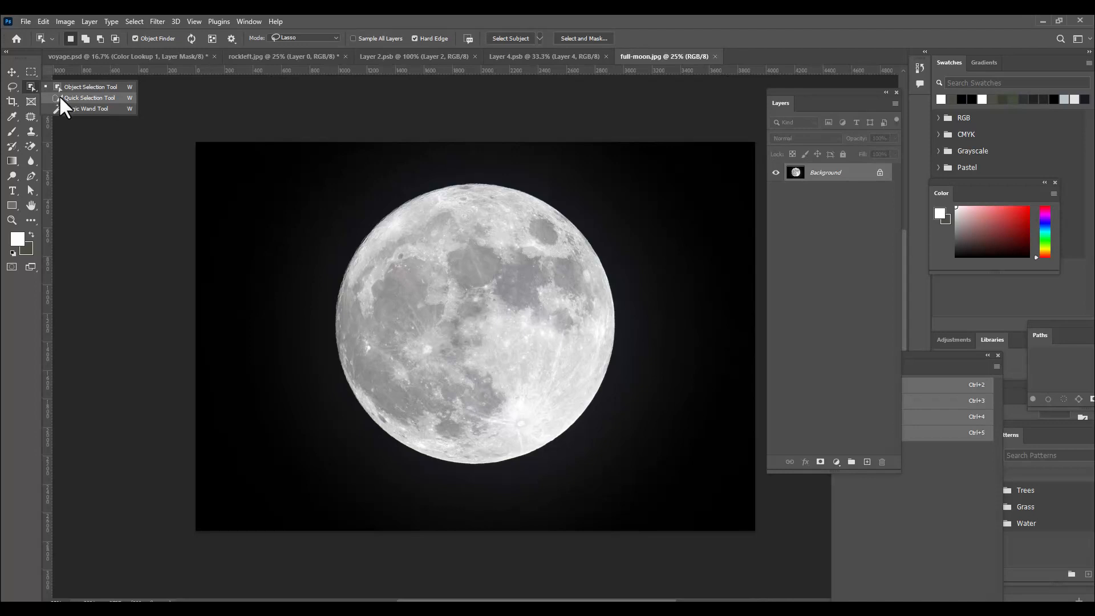
click(59, 97)
key(bracketright)
key(bracketright)
key(bracketright)
key(bracketright)
key(bracketright)
key(bracketright)
key(bracketright)
key(bracketright)
key(bracketright)
key(bracketright)
key(bracketright)
key(bracketright)
key(bracketright)
key(bracketright)
key(bracketright)
key(bracketright)
mouse_move(457, 236)
mouse_down()
mouse_move(498, 238)
mouse_move(545, 301)
mouse_move(524, 389)
mouse_move(440, 379)
mouse_move(422, 342)
mouse_up()
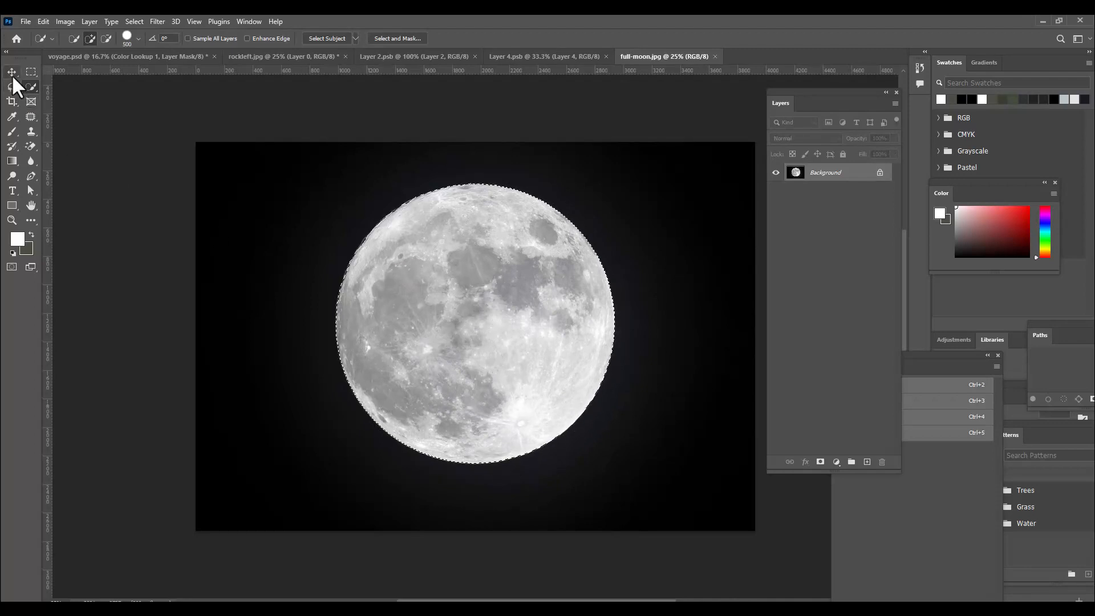
Step: Move the selected moon into voyage.psd, scale it to about 22% and place it high in the sky near the large angel statue
click(12, 72)
drag(485, 291, 496, 194)
key(ctrl+t)
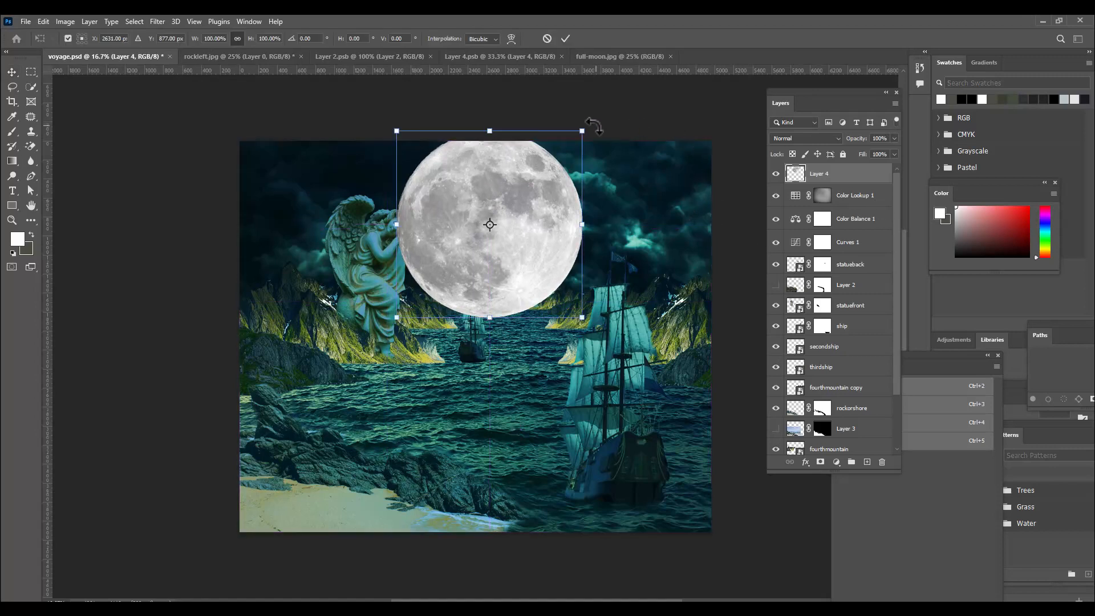
drag(582, 132, 493, 176)
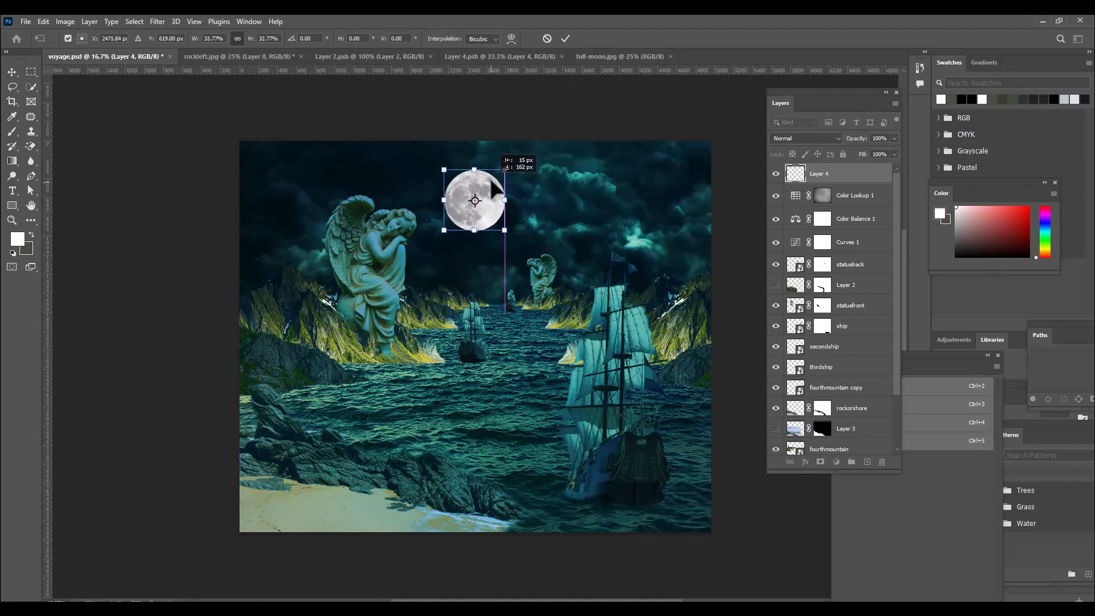
drag(509, 231, 474, 191)
drag(483, 149, 459, 195)
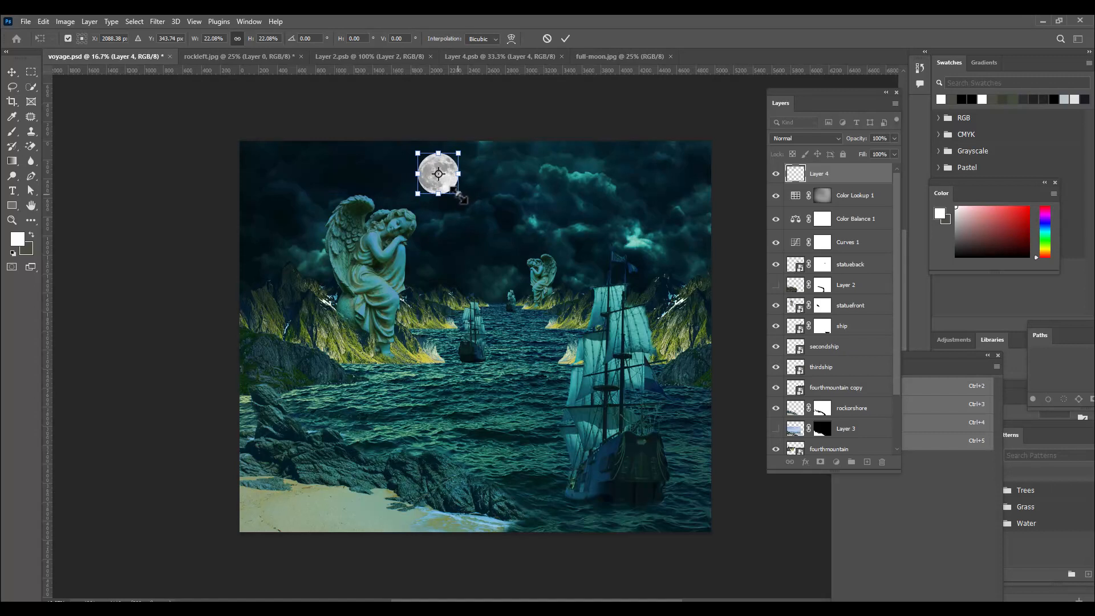
drag(460, 197, 463, 200)
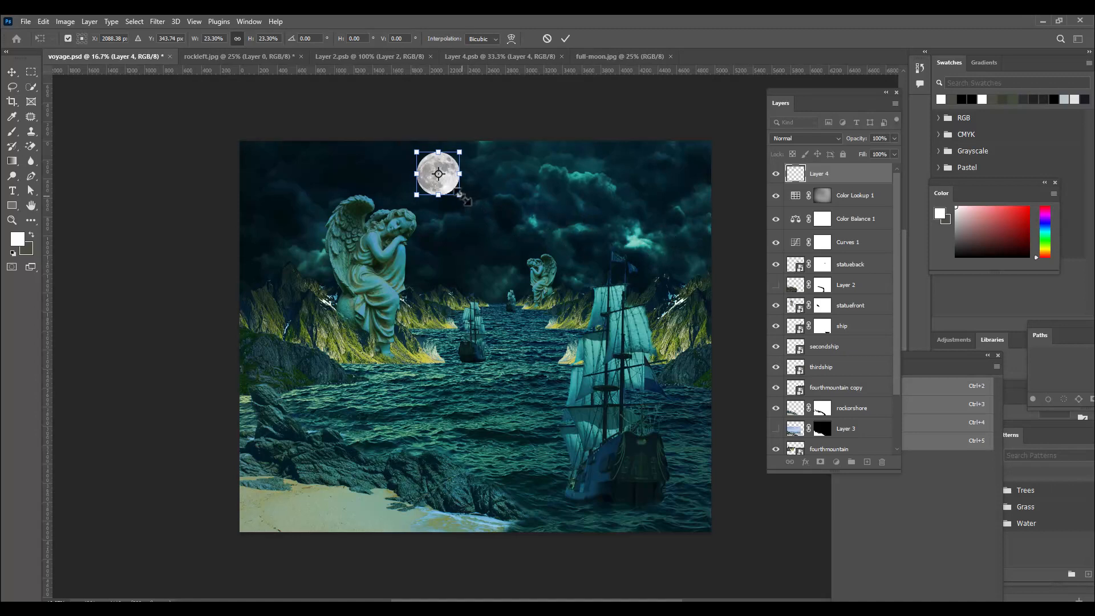
drag(465, 200, 460, 196)
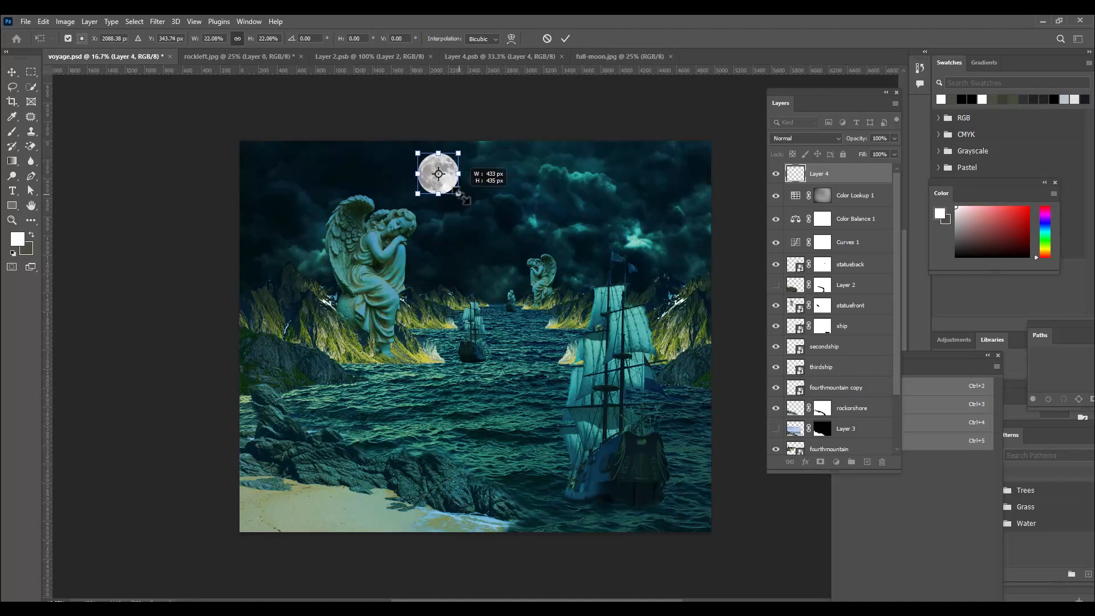
key(Return)
Step: Nudge the moon slightly left and up in the sky
key(shift+Left)
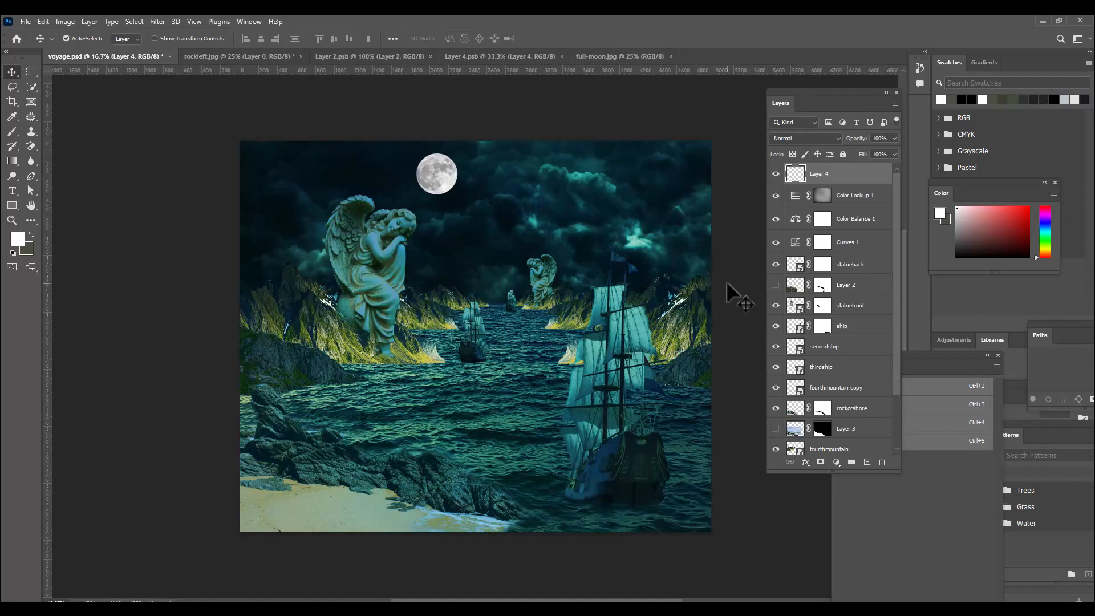
key(shift+Left)
key(shift+Left)
key(shift+Left)
key(shift+Up)
key(shift+Up)
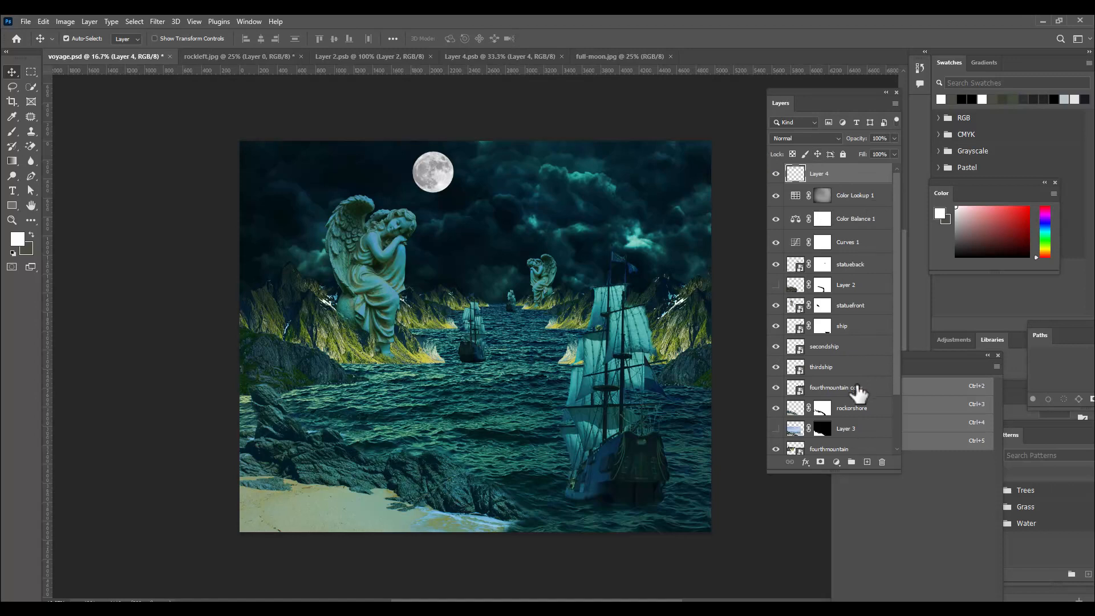
Step: Add a new empty layer above the moon and rename the moon's layer moon
click(865, 461)
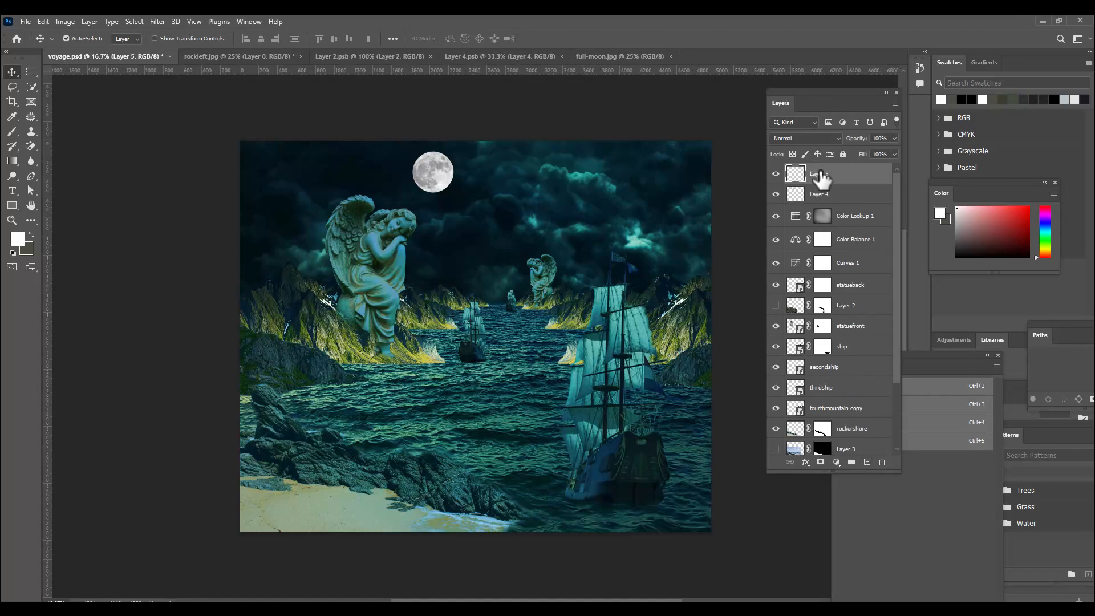
double_click(827, 194)
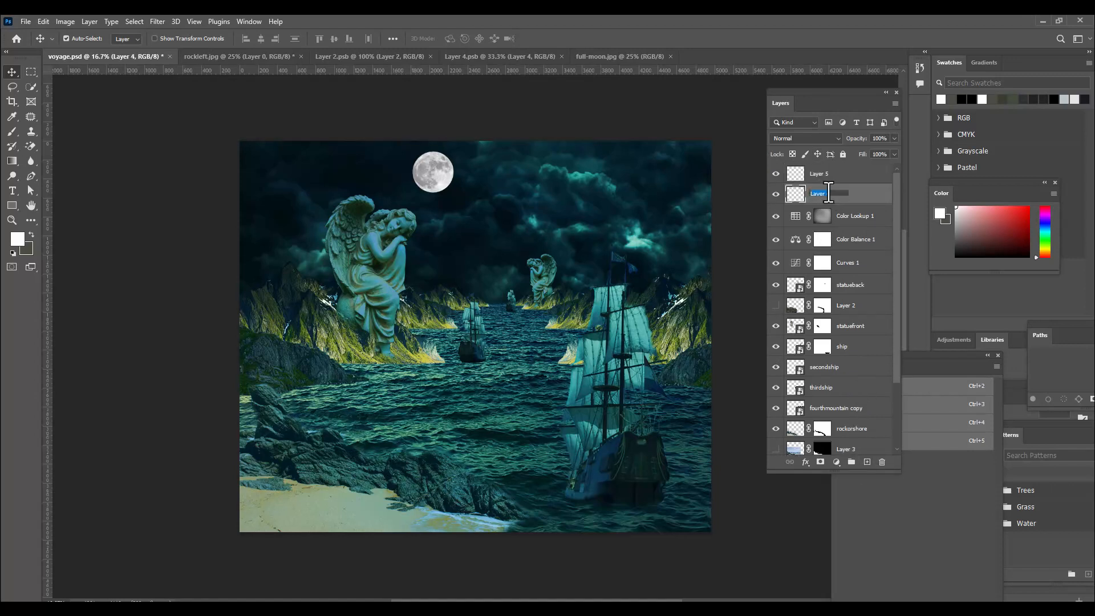
text(moon)
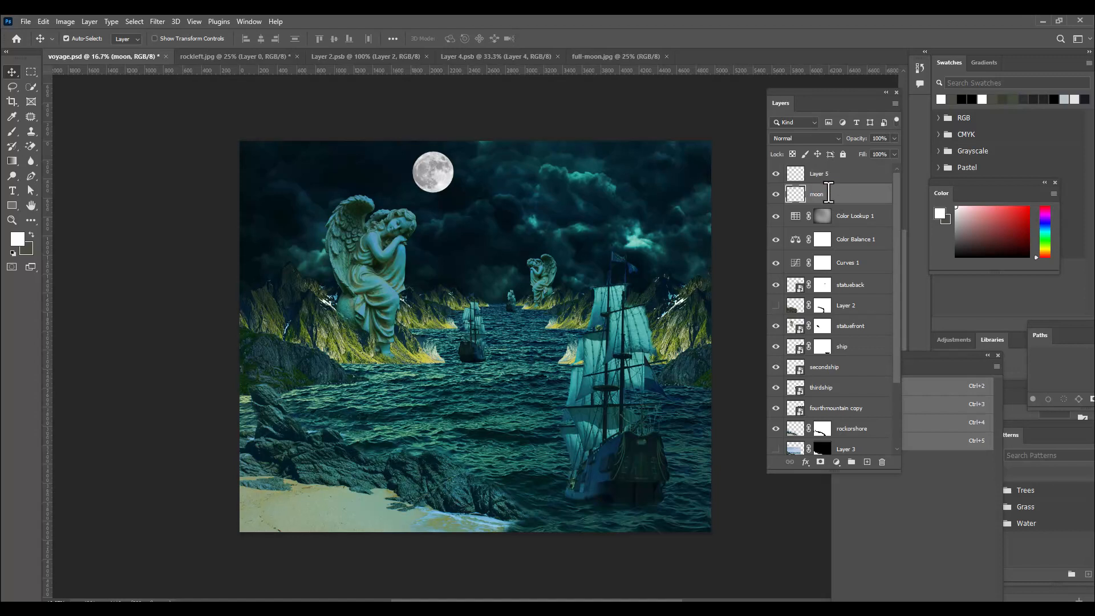
Step: Name the new top layer lighting and set its blend mode to Linear Dodge (Add)
click(824, 176)
double_click(821, 174)
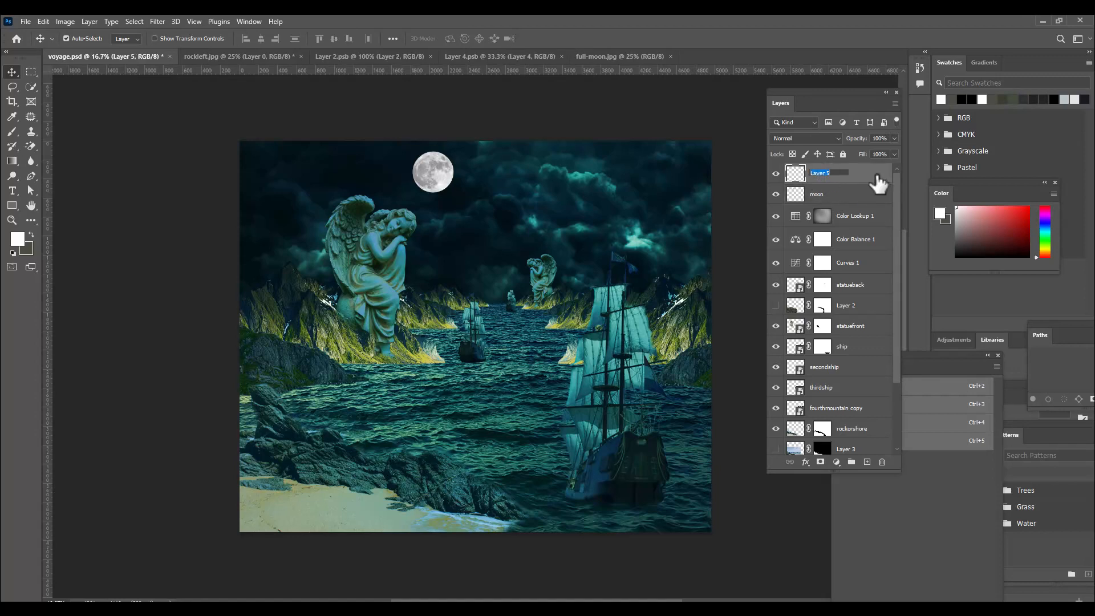
text(lighting)
key(Return)
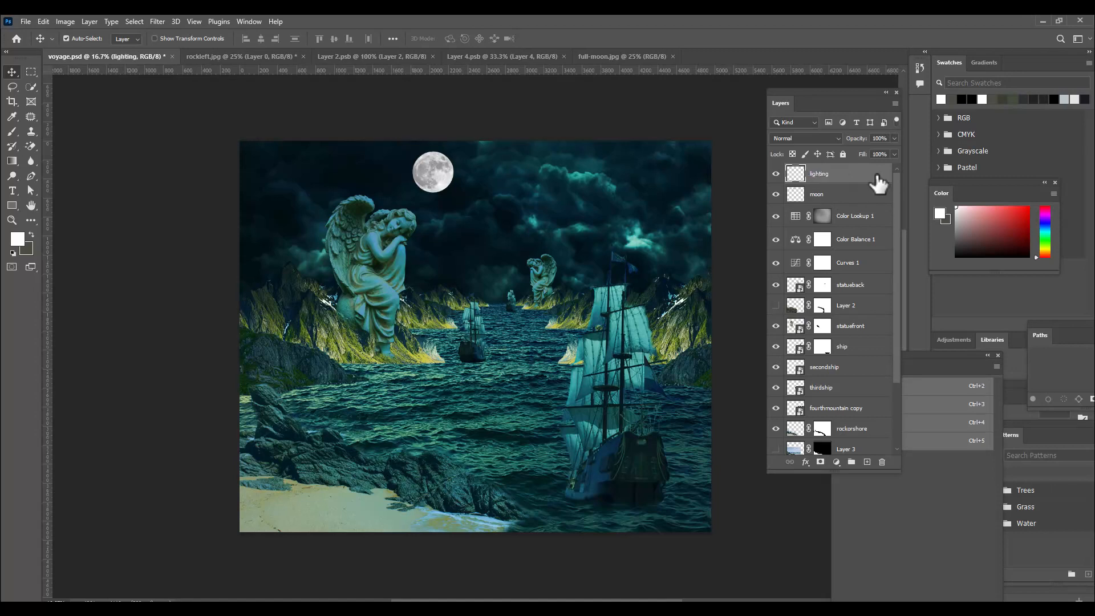
click(815, 138)
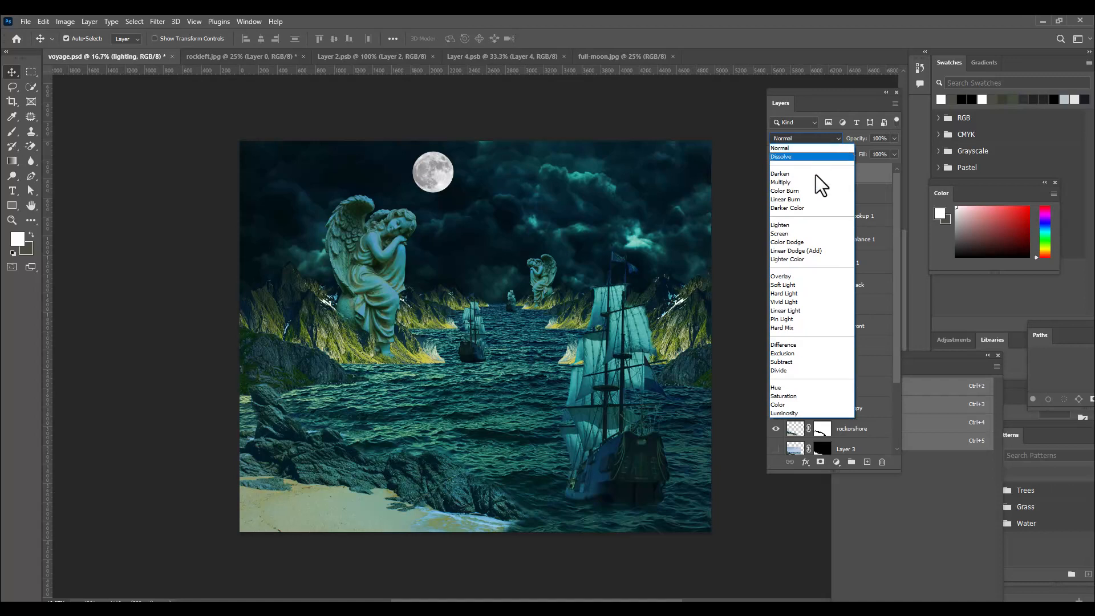
click(822, 251)
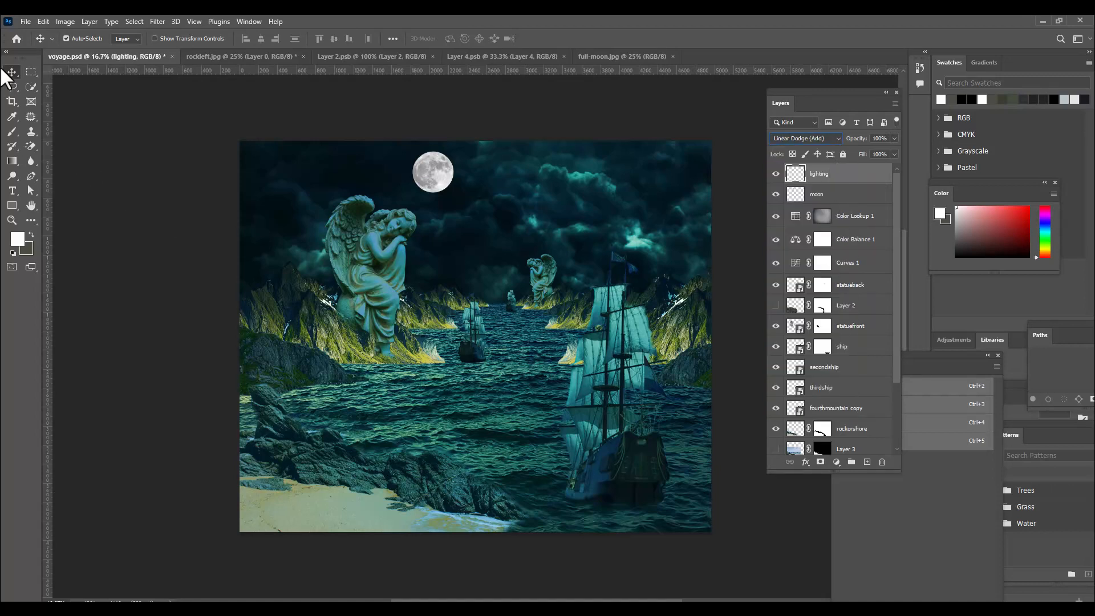
Step: Try a white 600 px hard brush dab over the moon on the lighting layer, and undo it
click(11, 133)
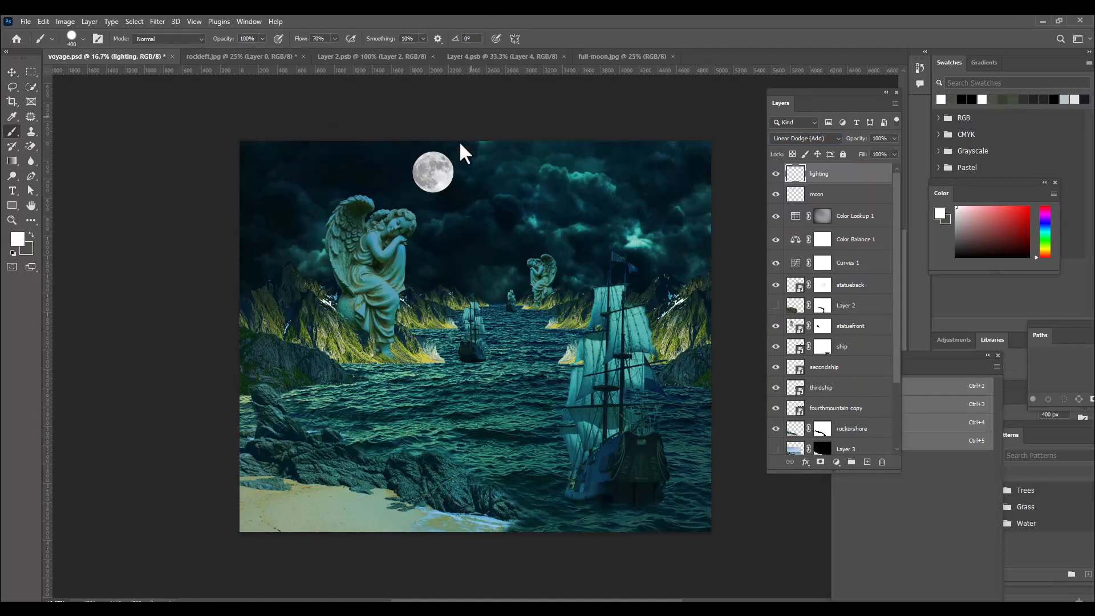
key(bracketright)
key(bracketright)
key(bracketleft)
click(432, 172)
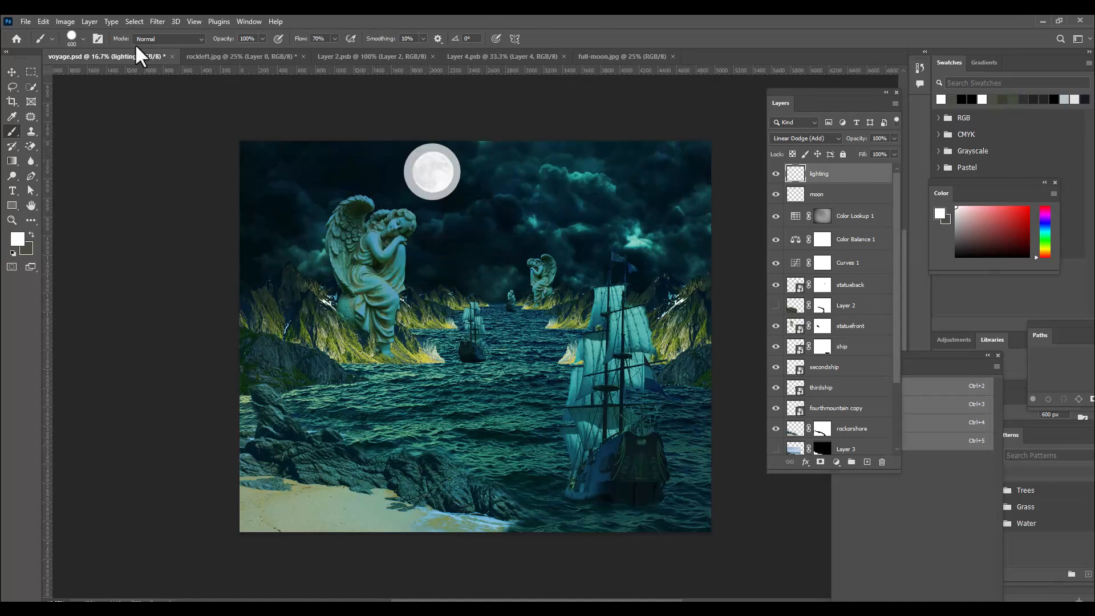
key(ctrl+z)
Step: Choose a soft round brush tip and place the lighting layer directly below the moon layer
click(68, 36)
click(86, 189)
click(867, 188)
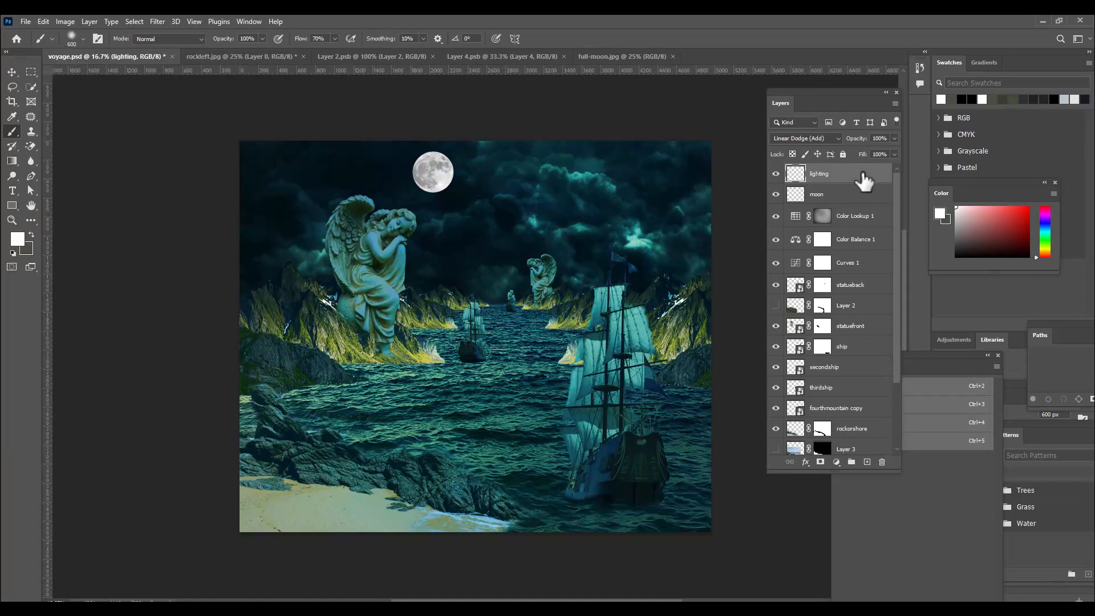
drag(861, 175, 832, 208)
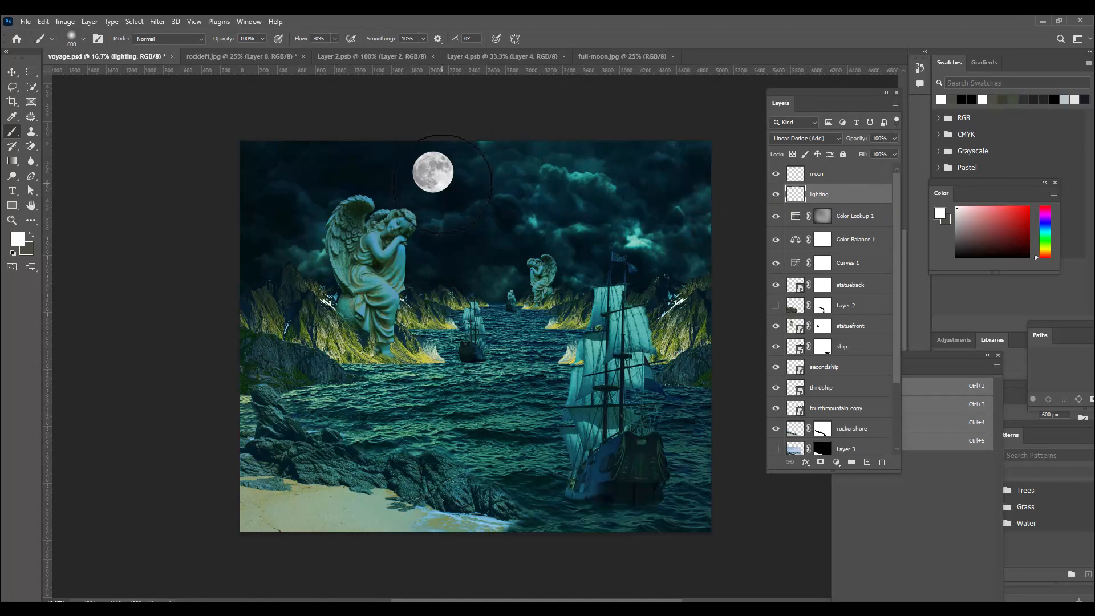
Step: Try a white 1000 px soft glow at 70% flow behind the moon on the lighting layer
key(bracketright)
key(bracketright)
key(bracketright)
key(bracketright)
click(433, 174)
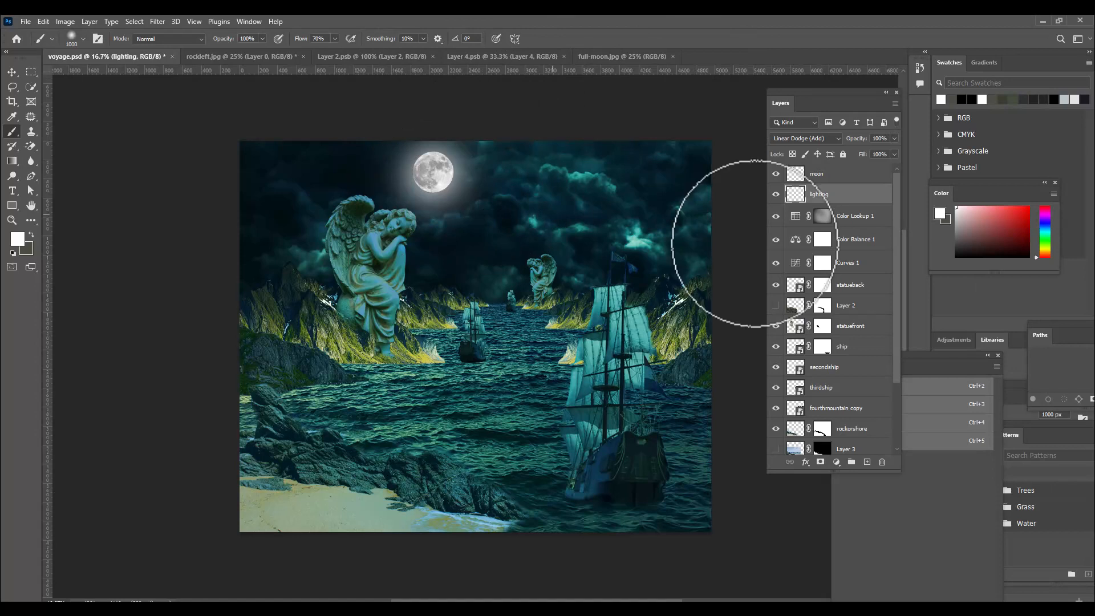
Step: Lower the brush flow to 30% and paint a white glow behind the moon on the lighting layer
click(336, 38)
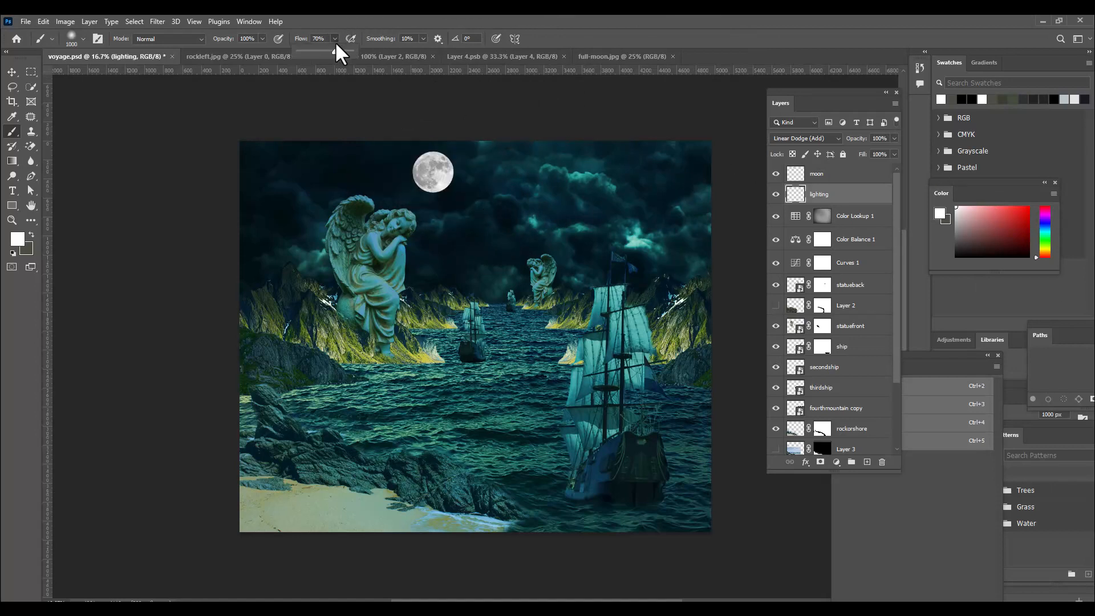
drag(325, 54, 320, 54)
click(433, 175)
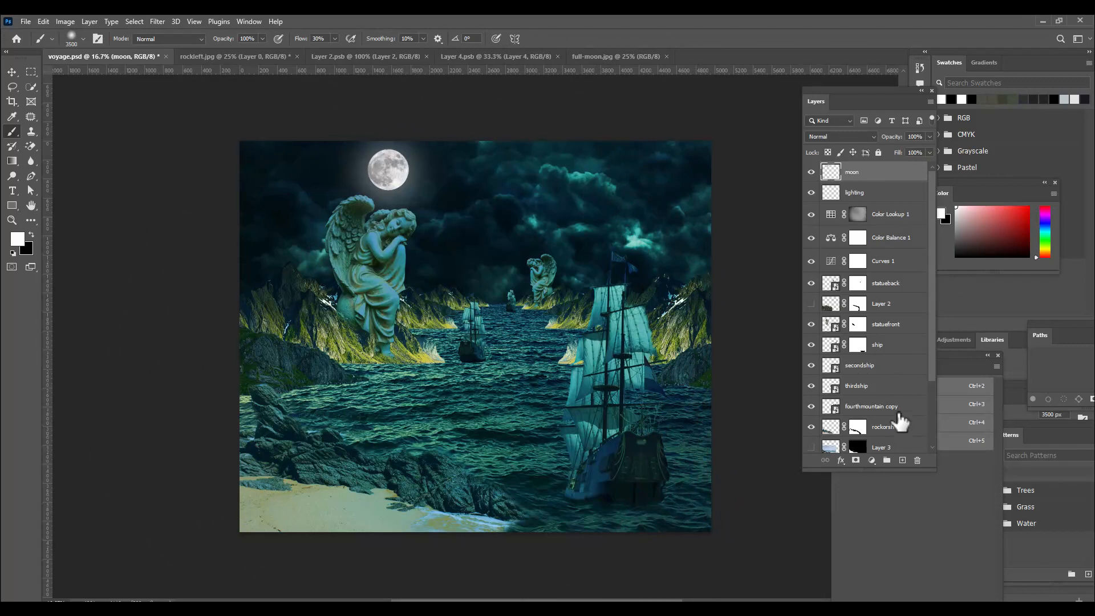
Step: Add a layer named extrabrightness above the moon and set its blend mode to Color Dodge
click(901, 460)
double_click(860, 173)
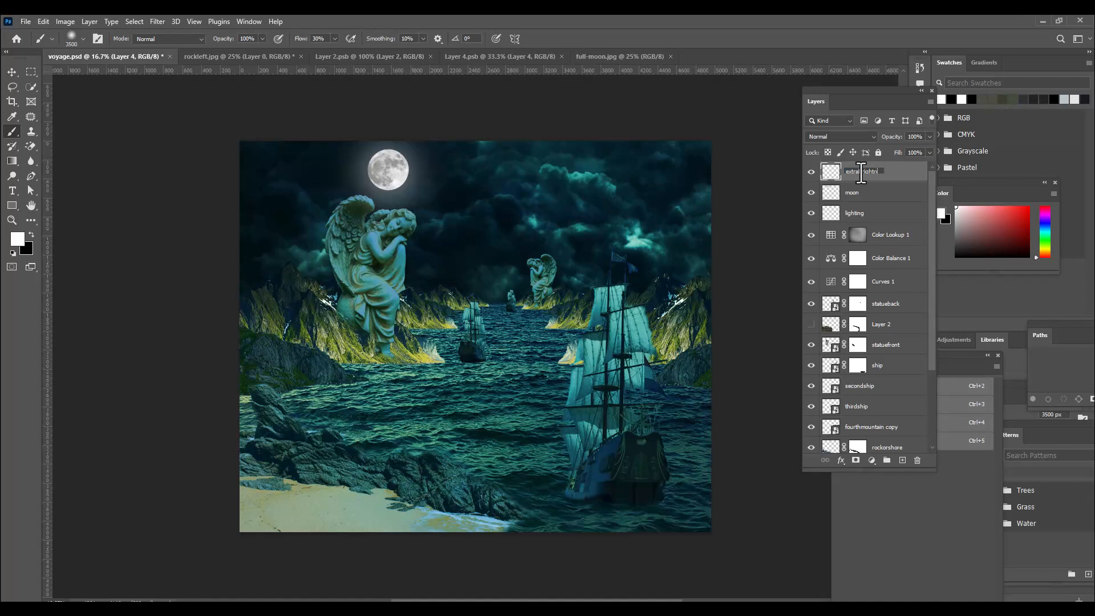
key(Return)
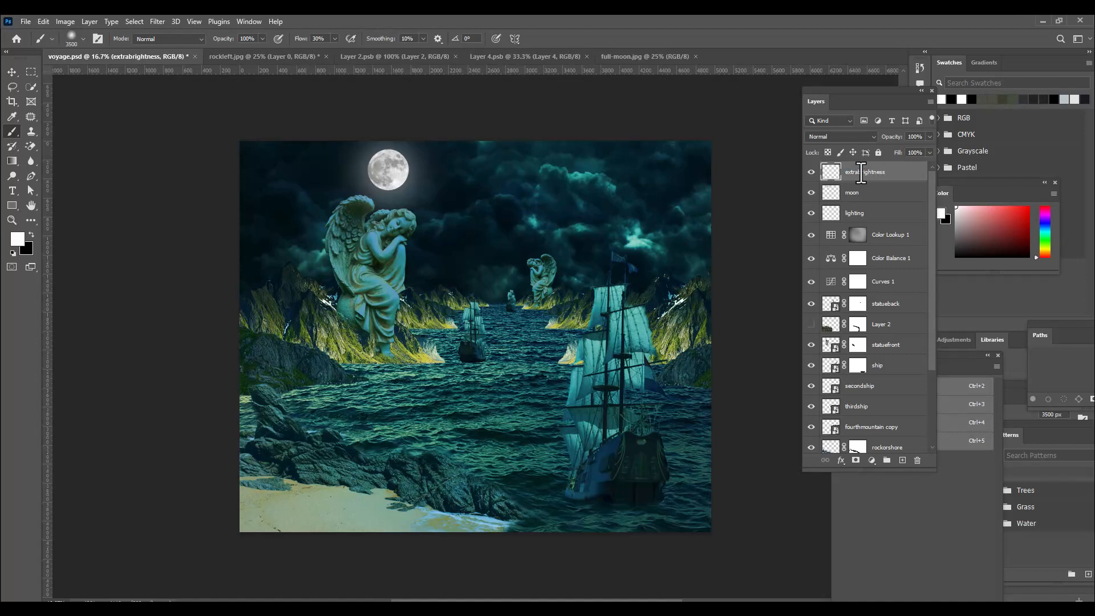
click(830, 135)
click(837, 239)
Step: Turn off Transparency Shapes Layer in the extrabrightness layer's blending options
double_click(907, 175)
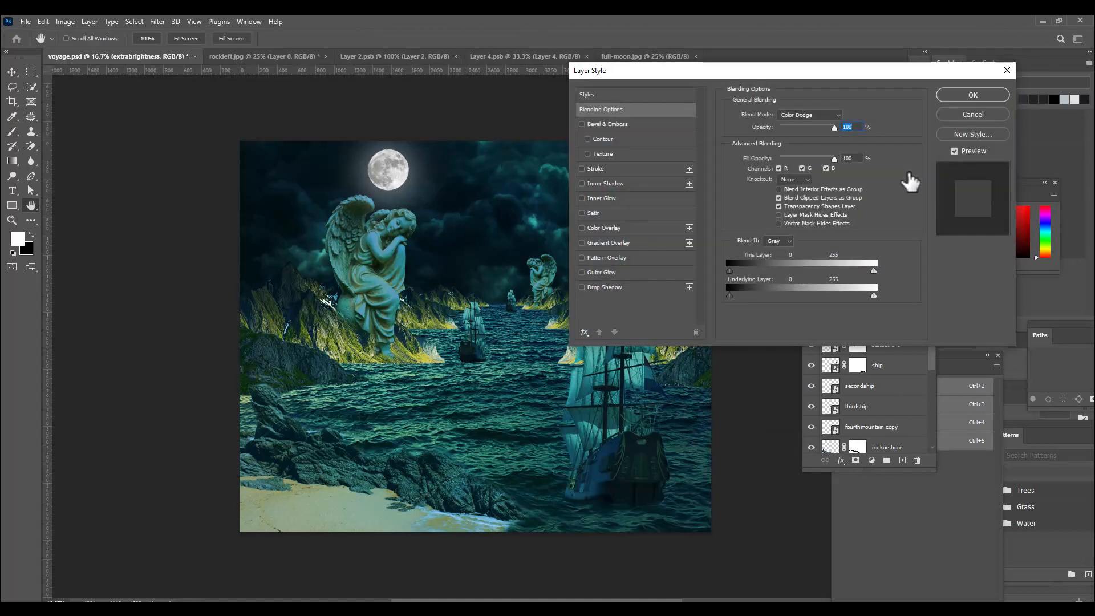
drag(733, 71, 721, 60)
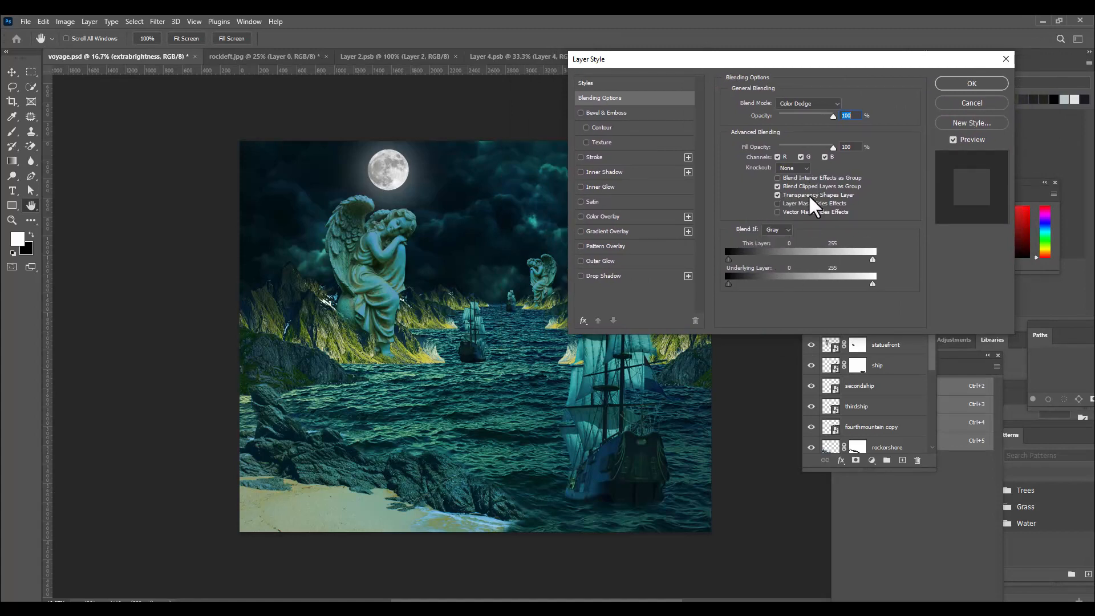
click(778, 195)
drag(798, 59, 684, 92)
click(856, 116)
Step: Reduce the soft brush to 2600 px and dab white over the moon and large angel statue on the extrabrightness layer
key(b)
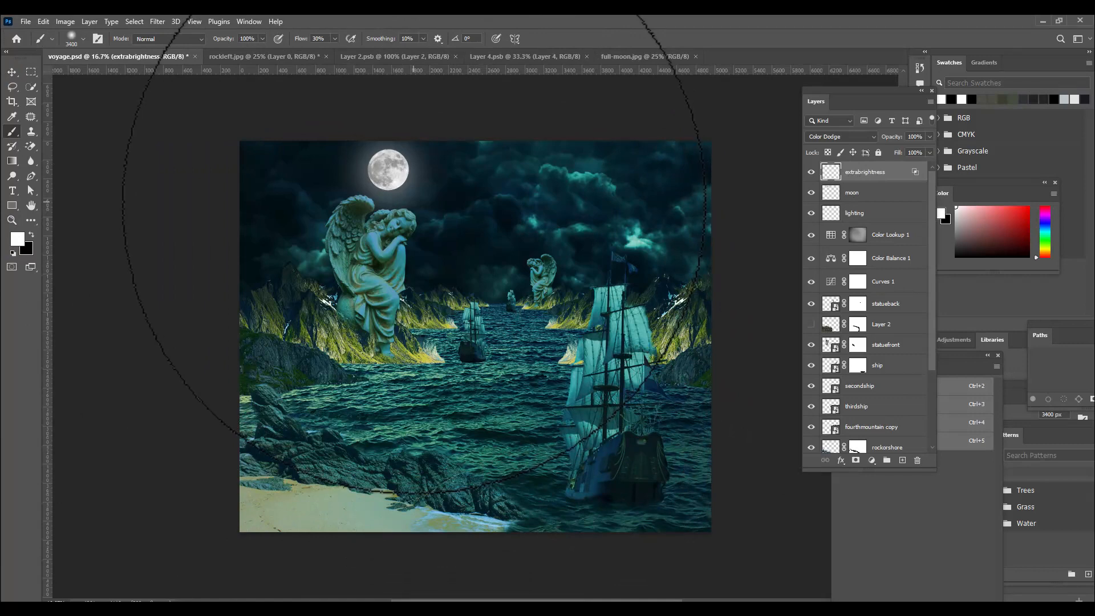
click(12, 72)
click(11, 131)
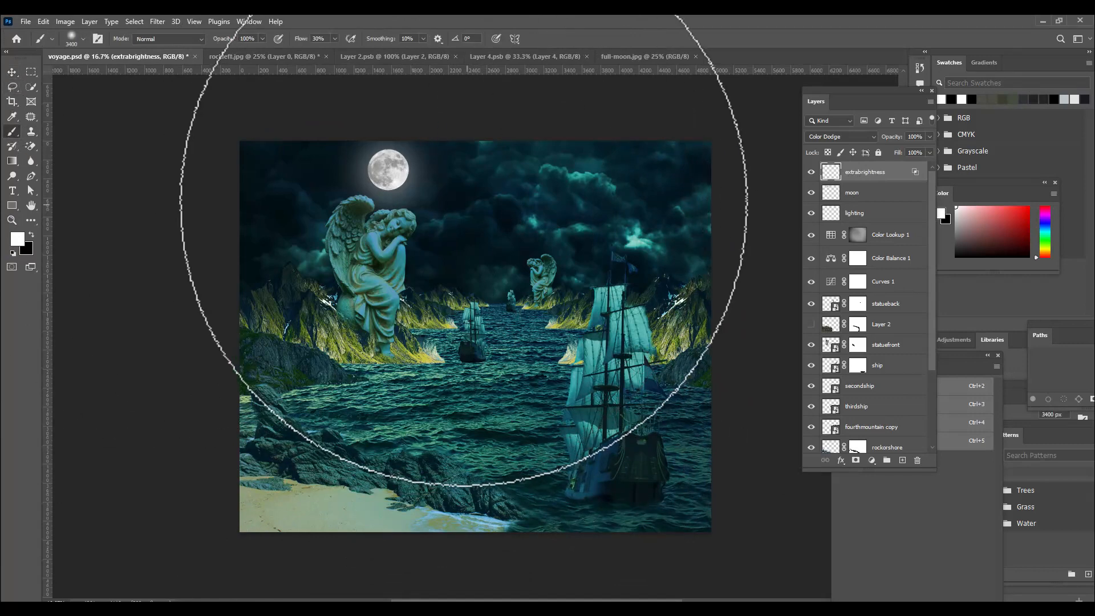
key(bracketleft)
key(bracketleft)
key(bracketleft)
key(bracketleft)
key(bracketleft)
key(bracketleft)
key(bracketleft)
key(bracketleft)
click(405, 193)
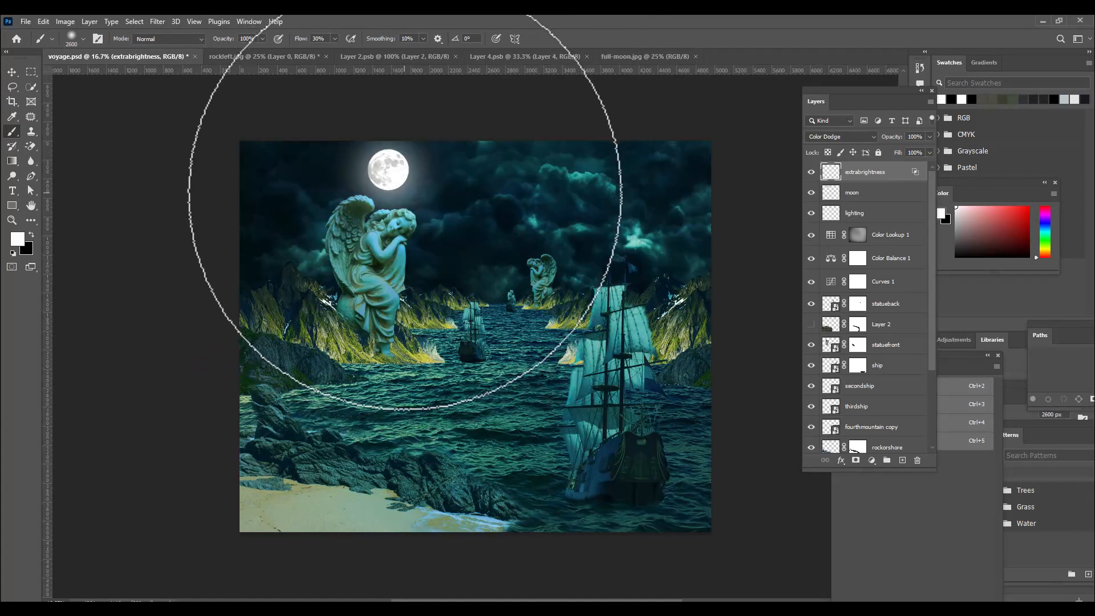
click(460, 201)
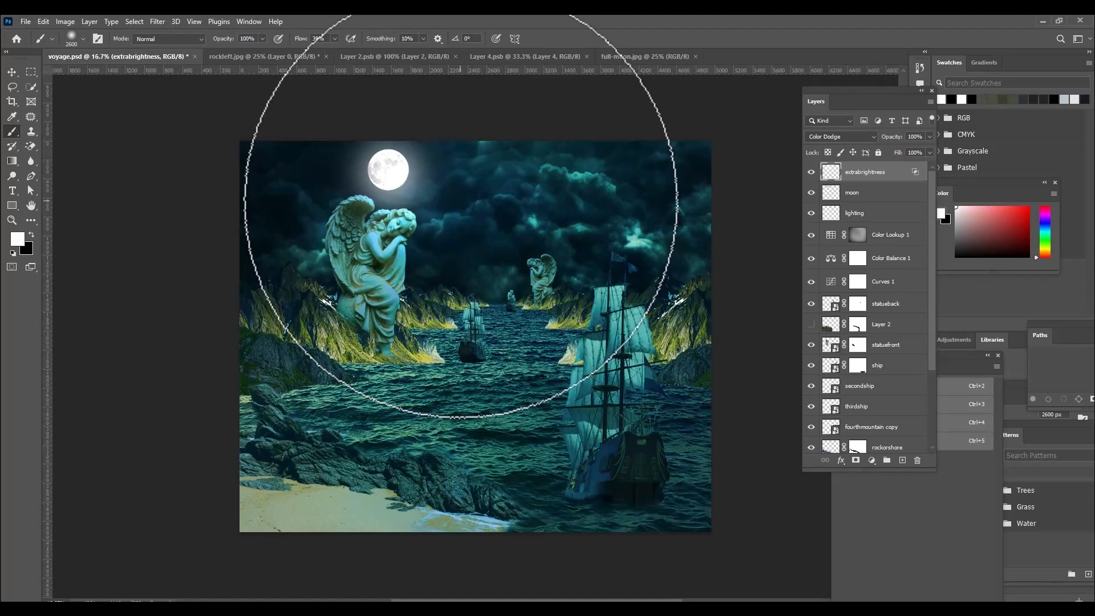
click(465, 179)
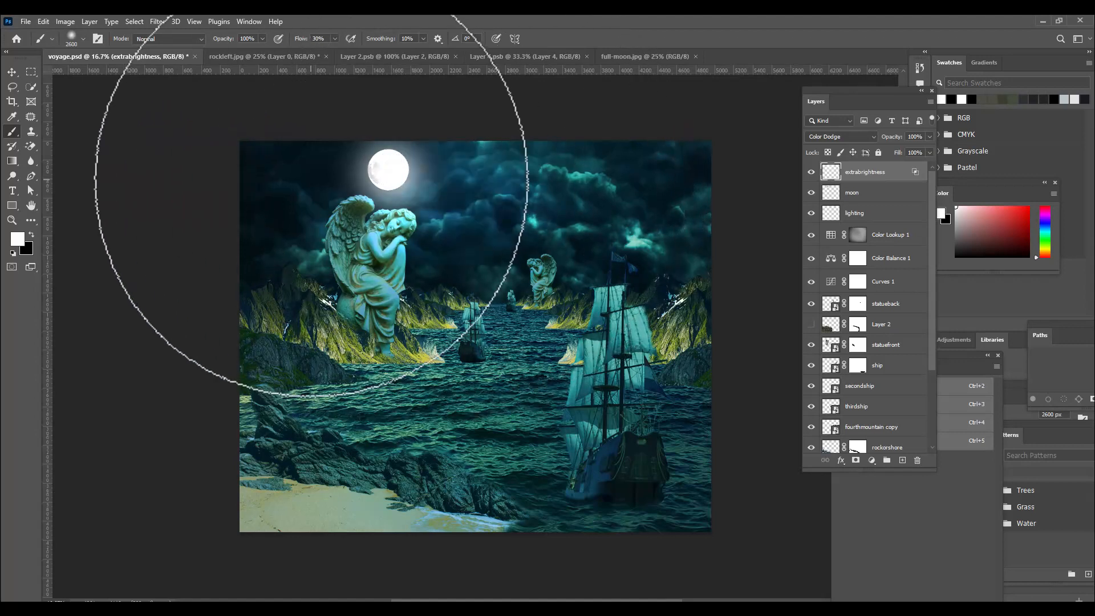
click(320, 165)
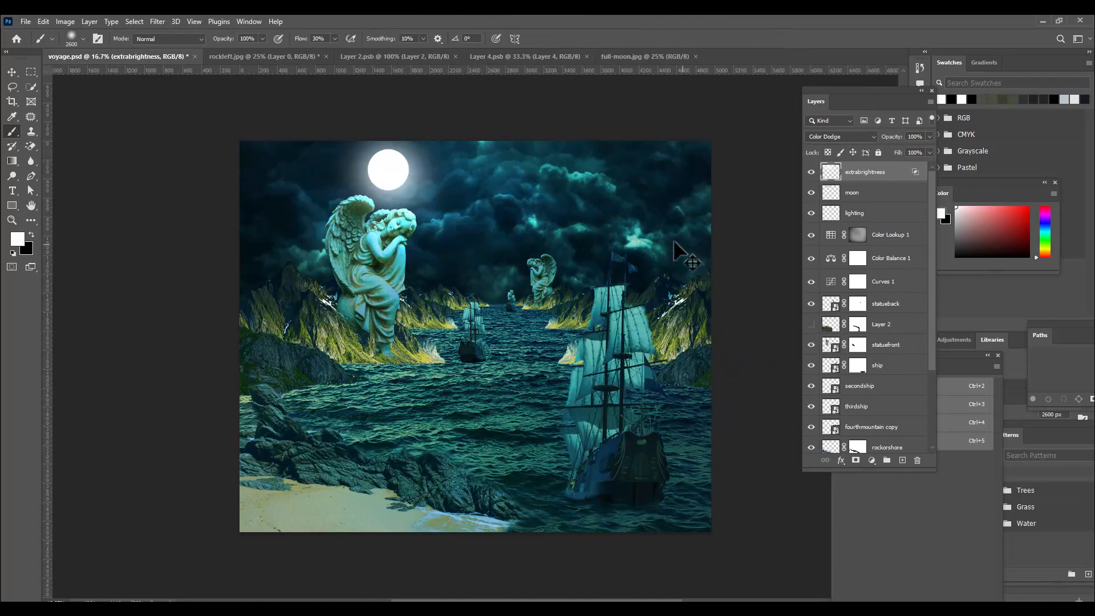
key(ctrl+z)
key(ctrl+z)
key(ctrl+z)
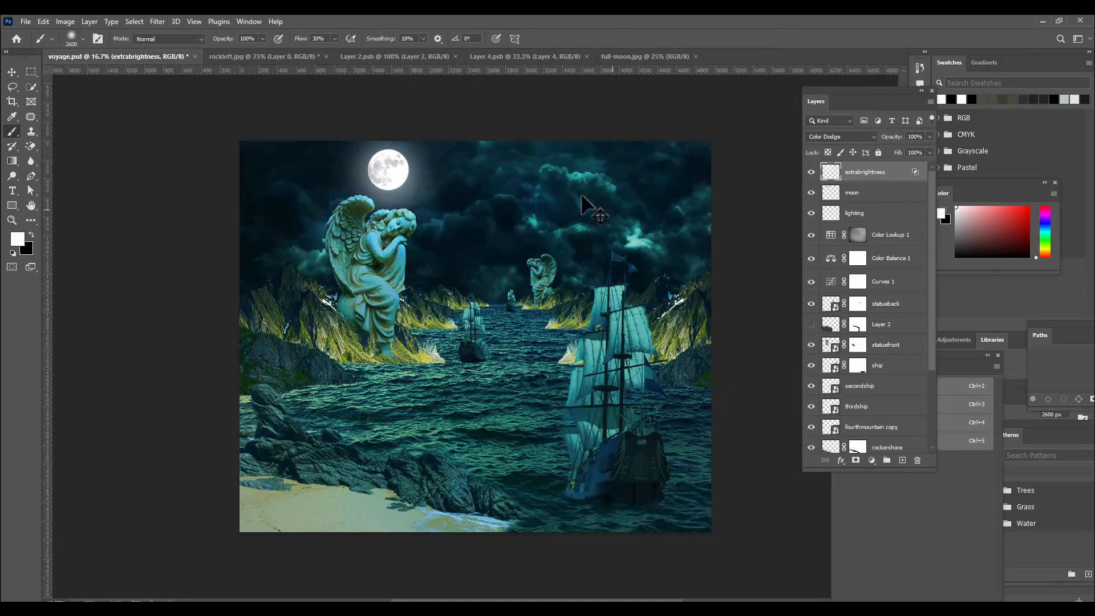
Step: Reduce the soft brush to 1300 px and dab white over the sea around the small ship on the extrabrightness layer
key(bracketleft)
key(bracketleft)
key(bracketleft)
key(bracketleft)
key(bracketleft)
key(bracketleft)
key(bracketleft)
key(bracketleft)
key(bracketleft)
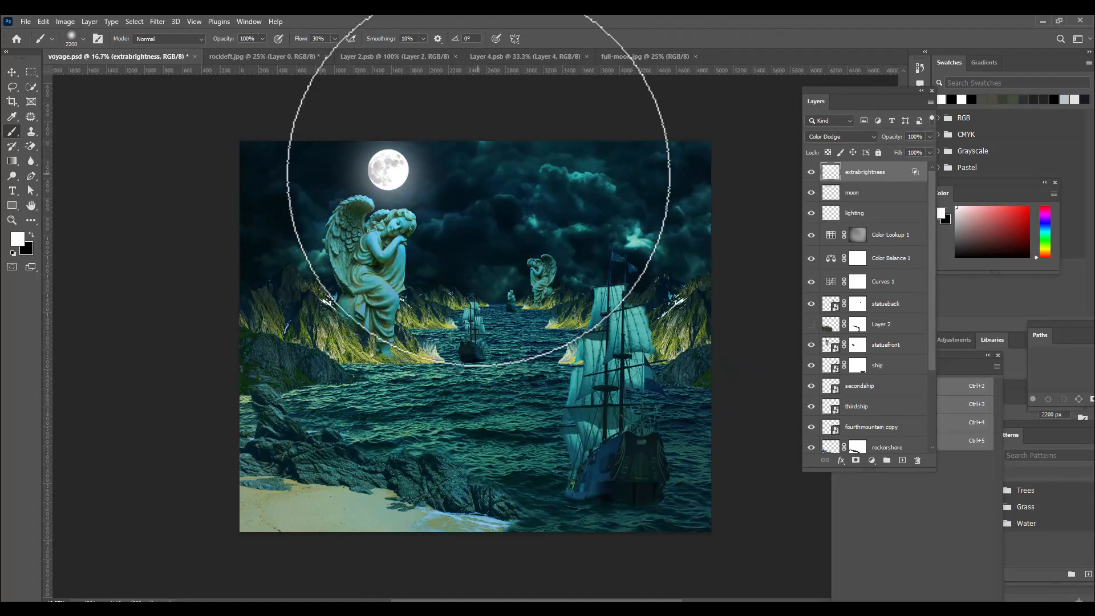
key(bracketleft)
key(bracketleft)
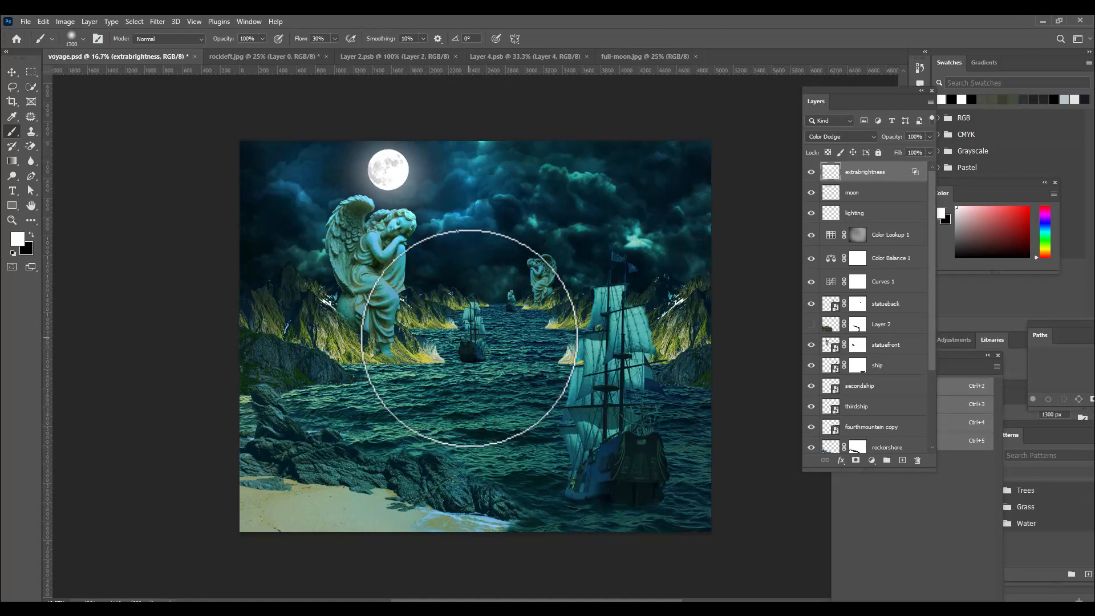
click(468, 339)
click(433, 393)
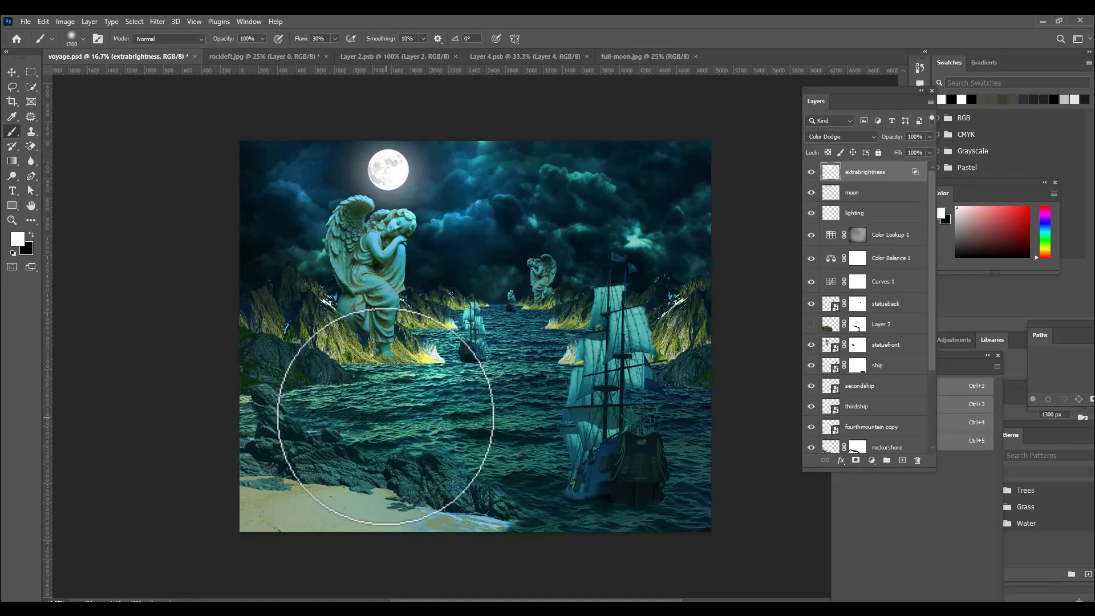
click(388, 408)
click(457, 413)
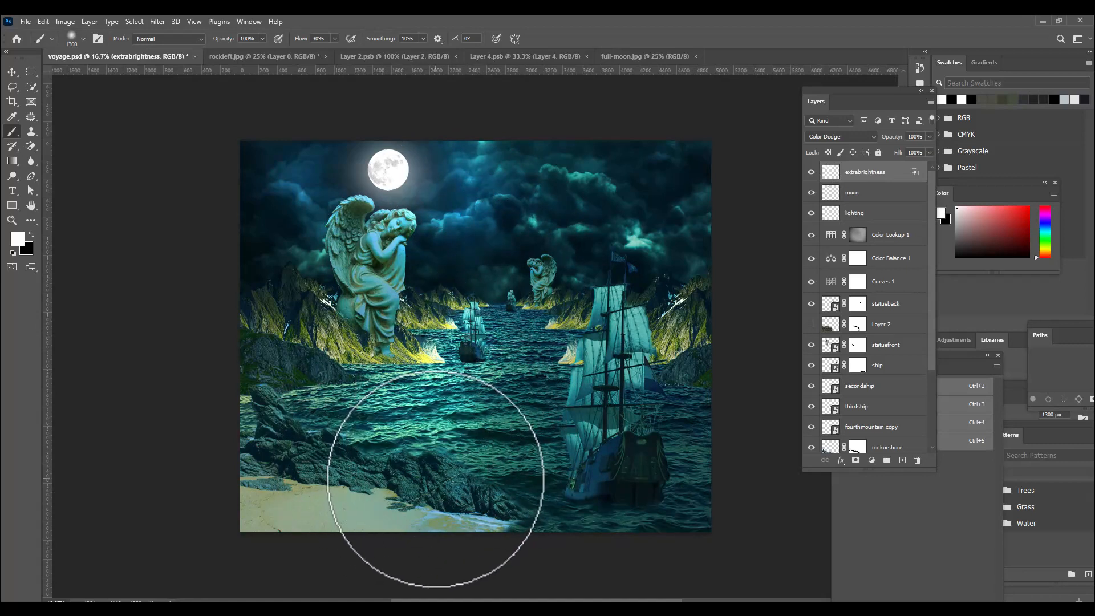
Step: Brighten the foreground rocks, the beach and the nearby water with white dabs on the extrabrightness layer
click(435, 476)
click(391, 475)
click(335, 472)
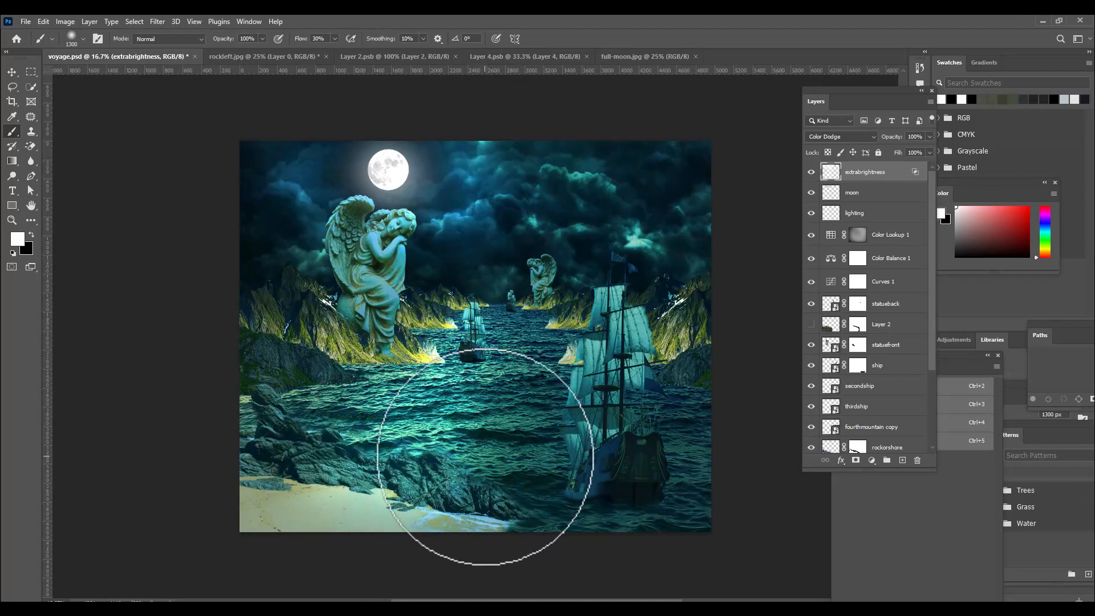
click(490, 461)
click(504, 464)
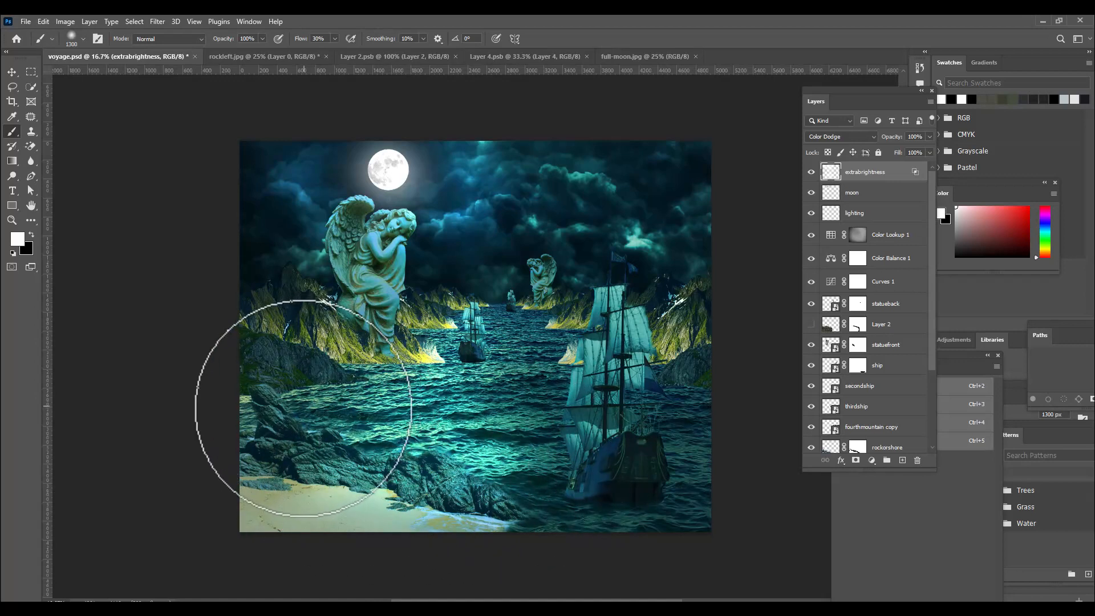
click(296, 400)
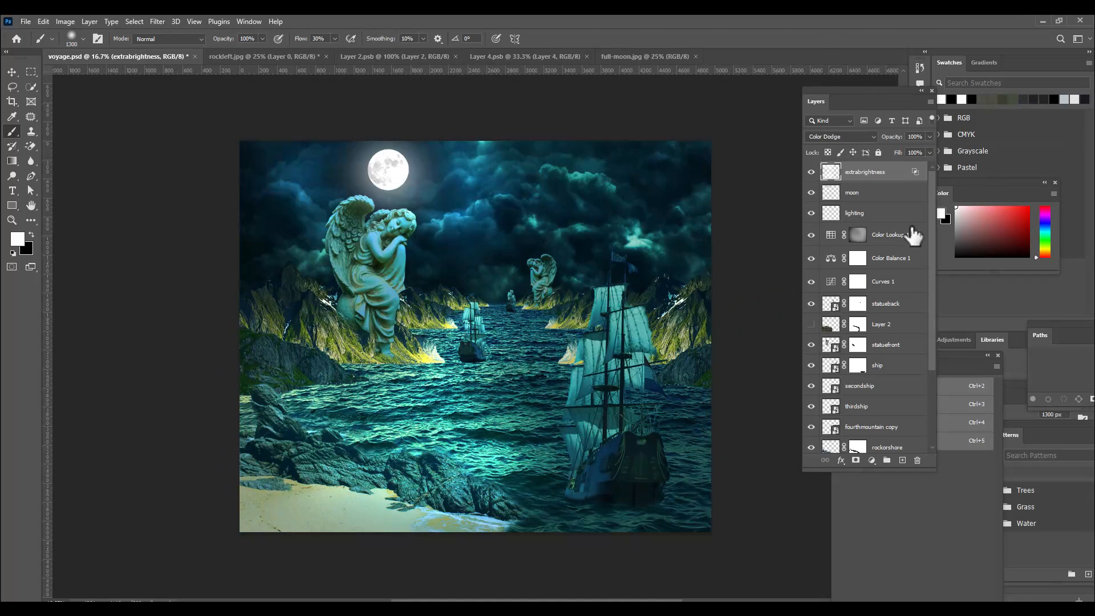
Step: Slightly lower the opacity of the lighting layer
click(874, 217)
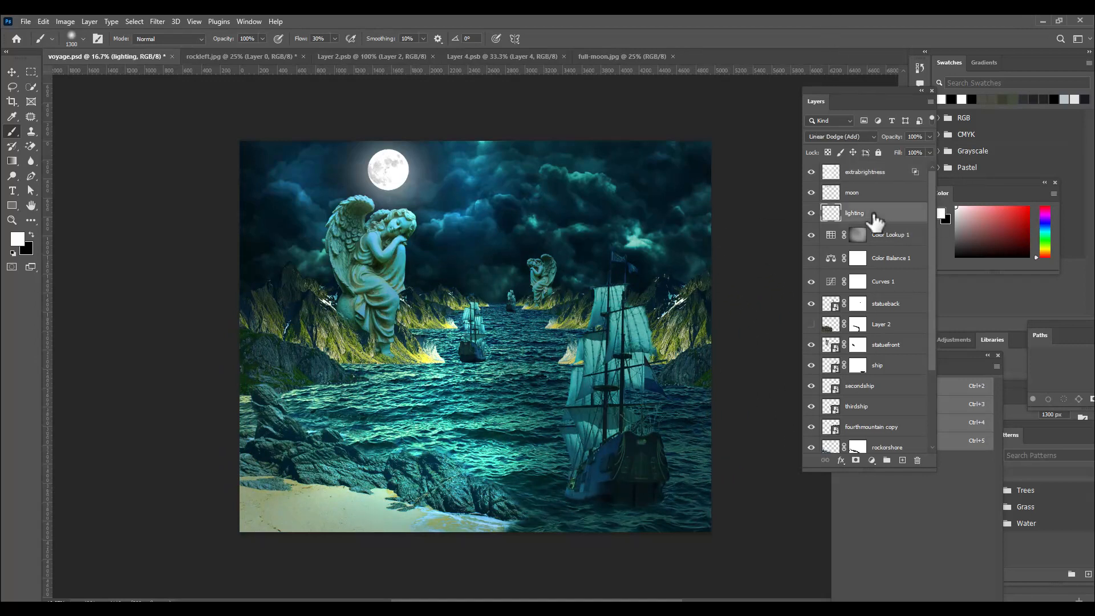
click(926, 137)
drag(919, 151, 915, 150)
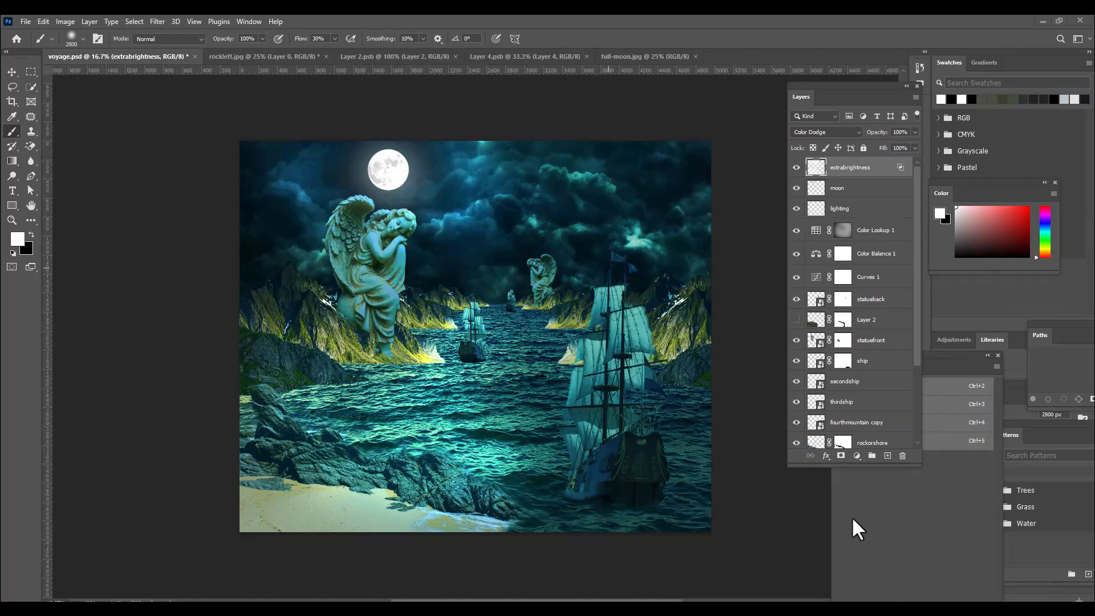
Step: Add a Color Lookup adjustment layer above extrabrightness using the TensionGreen.3DL 3D LUT
click(857, 455)
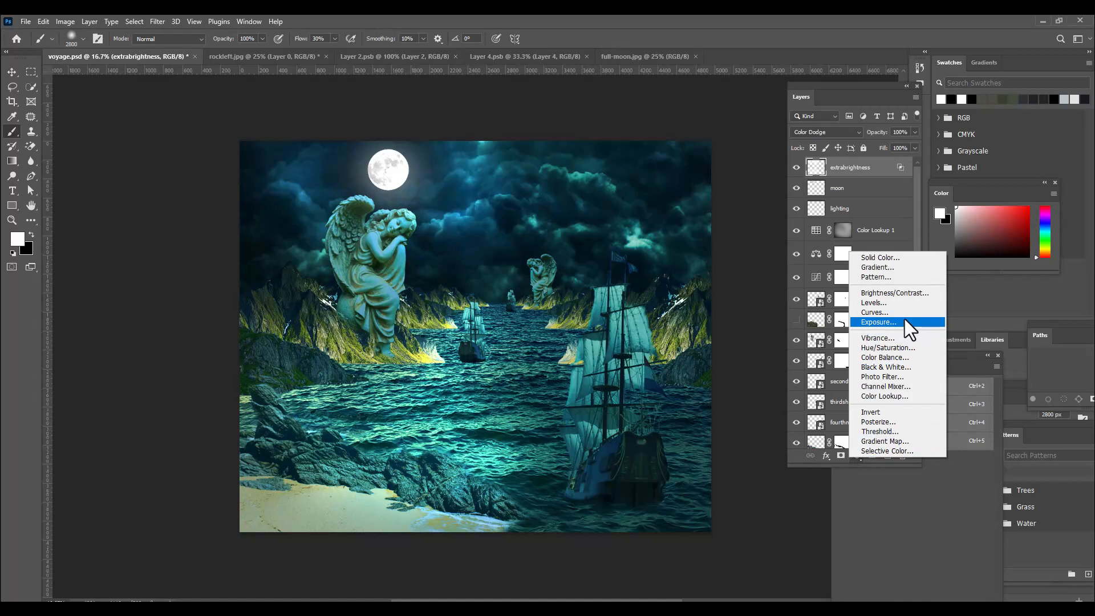
click(903, 401)
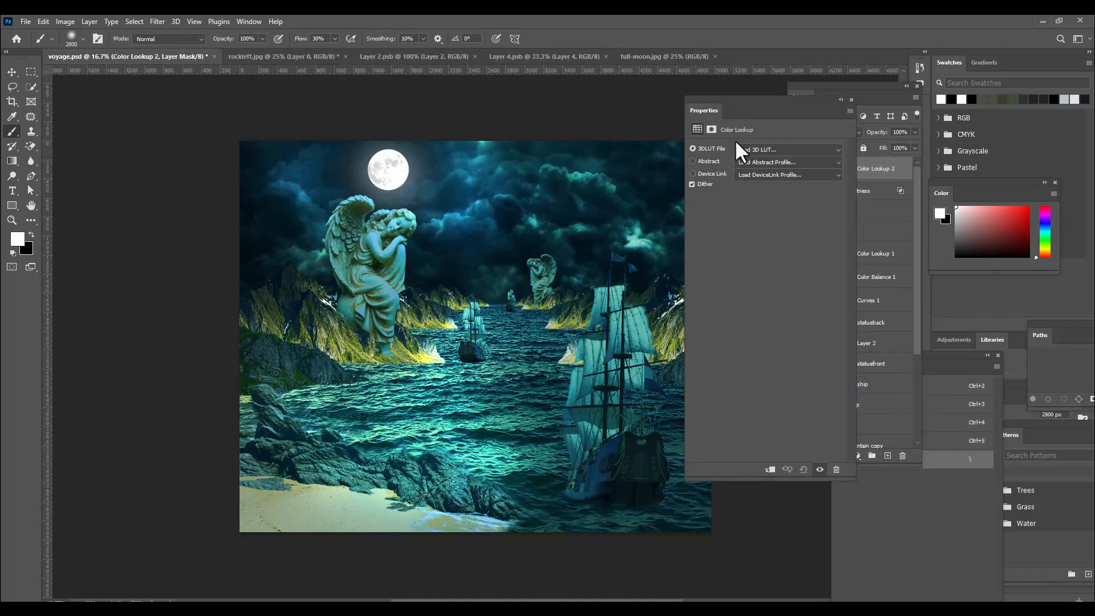
drag(715, 101, 746, 94)
click(803, 148)
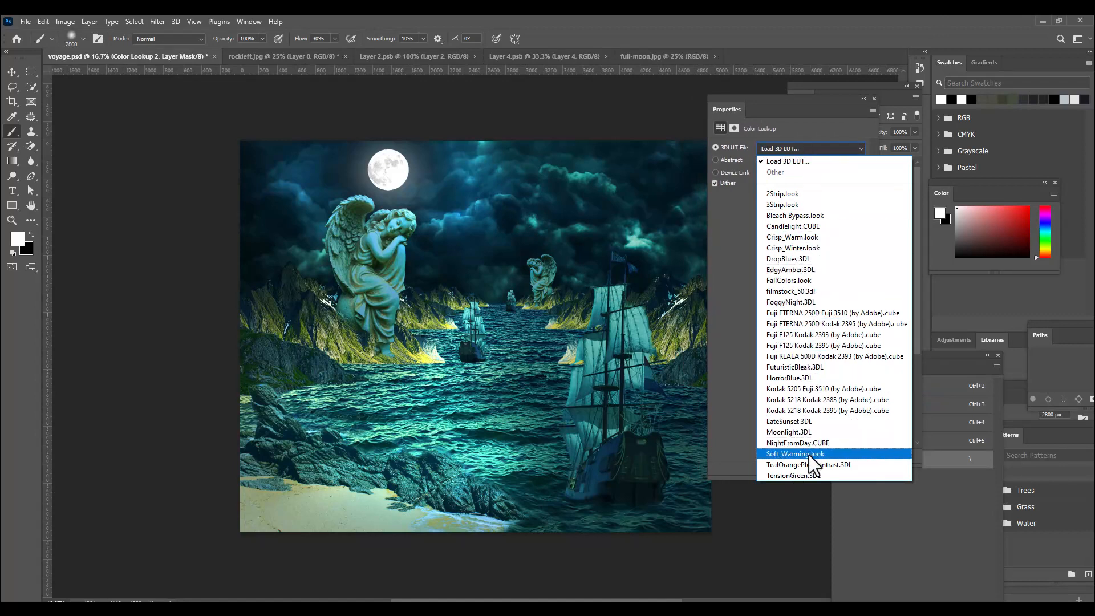
click(804, 475)
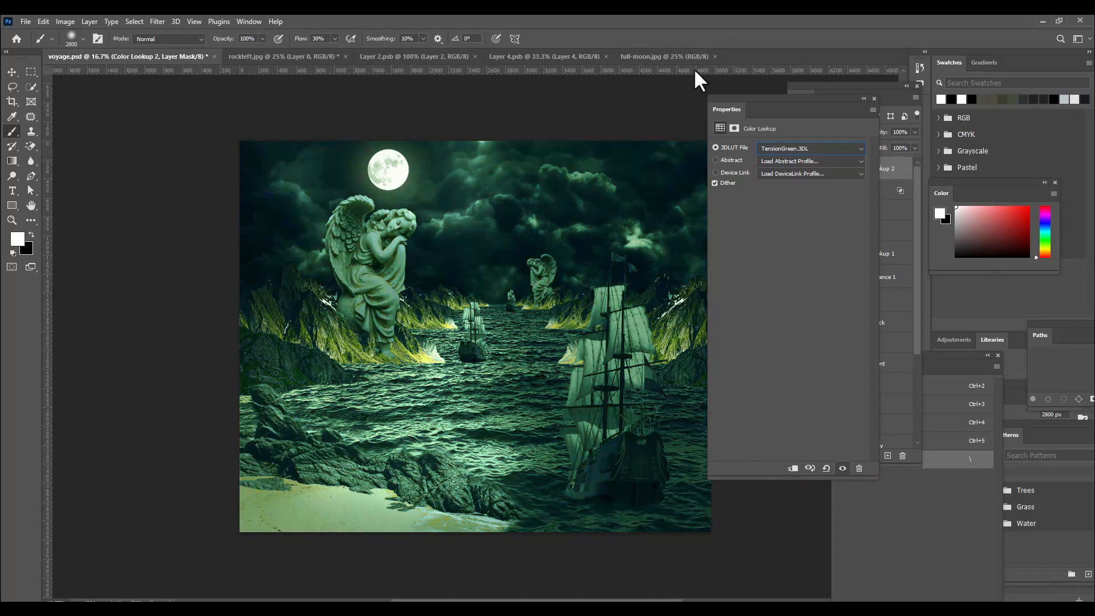
mouse_move(736, 102)
mouse_down()
mouse_move(706, 112)
mouse_move(722, 109)
mouse_up()
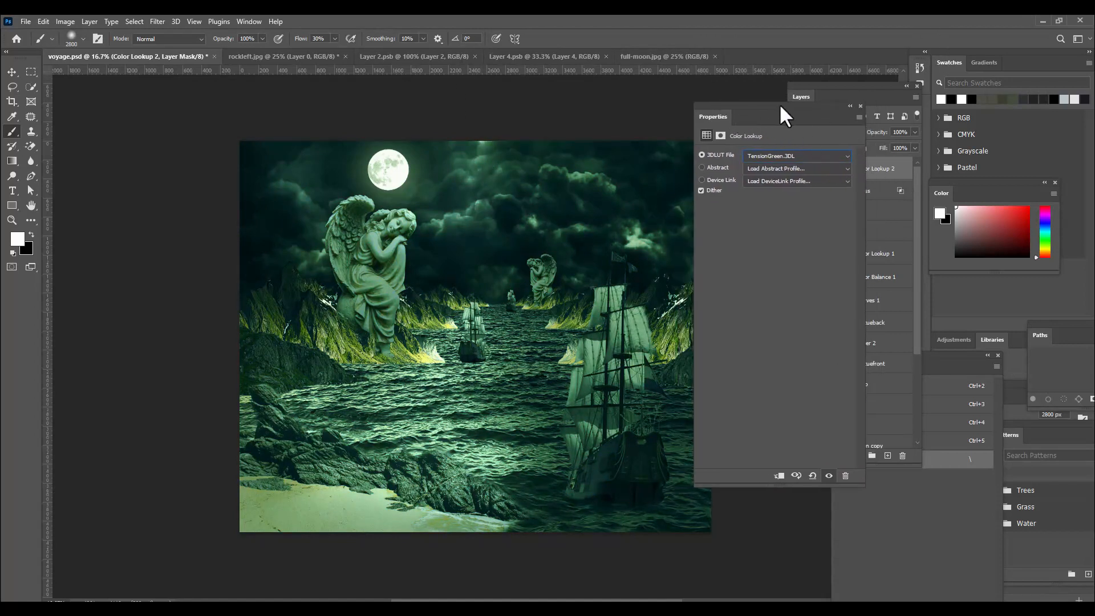
drag(781, 106, 752, 113)
click(832, 113)
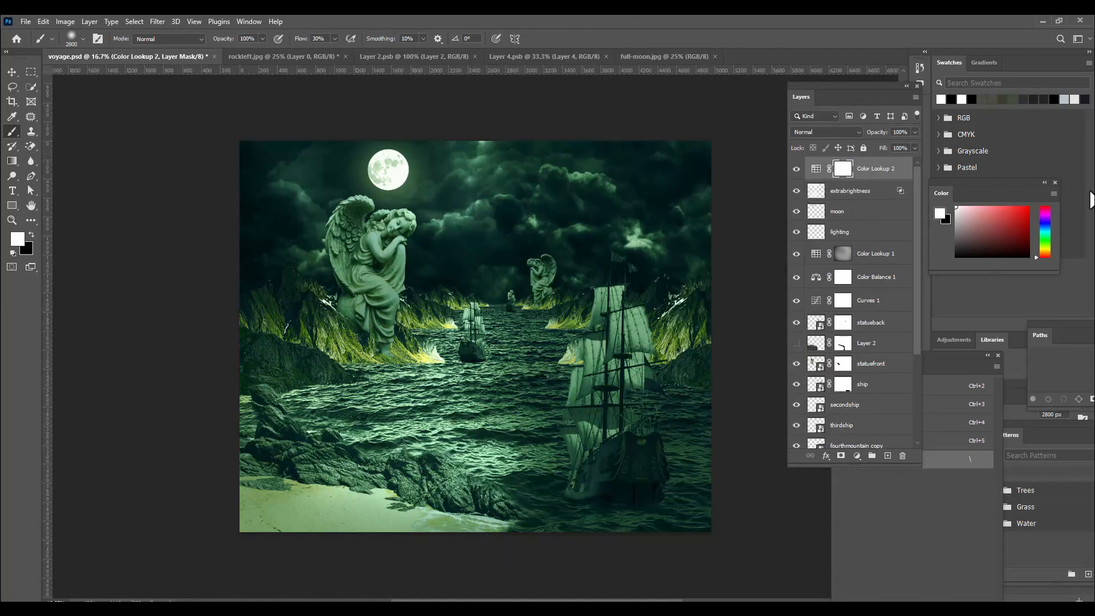
Step: Set the opacity of the TensionGreen Color Lookup layer to 60%
click(915, 132)
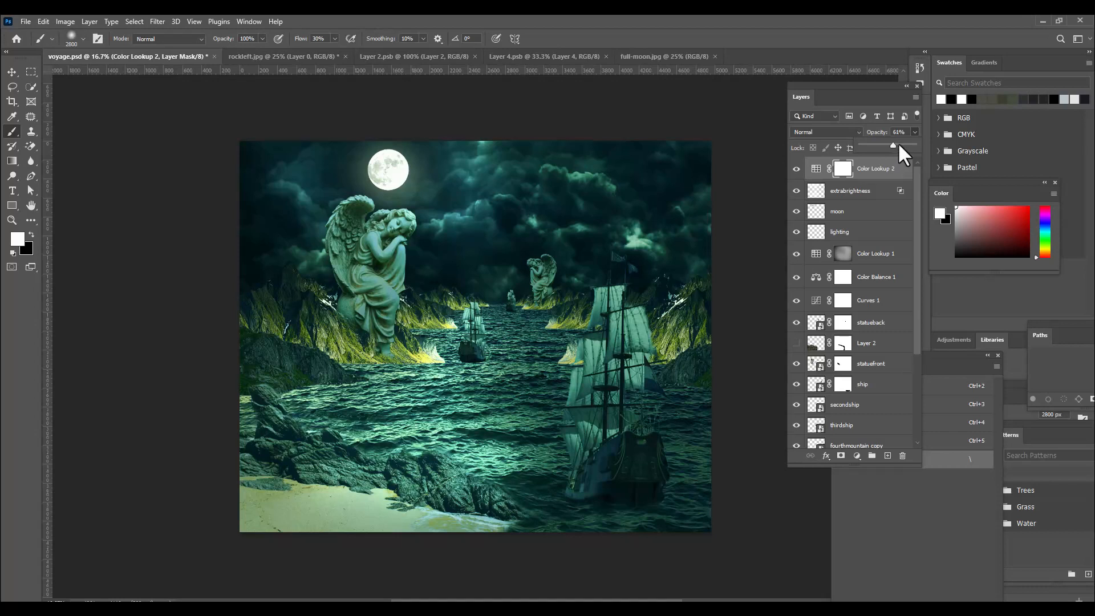
click(875, 132)
text(60)
key(Tab)
Step: Add a white-to-transparent linear Gradient Fill layer at a 90° angle on top of the layer stack
click(857, 456)
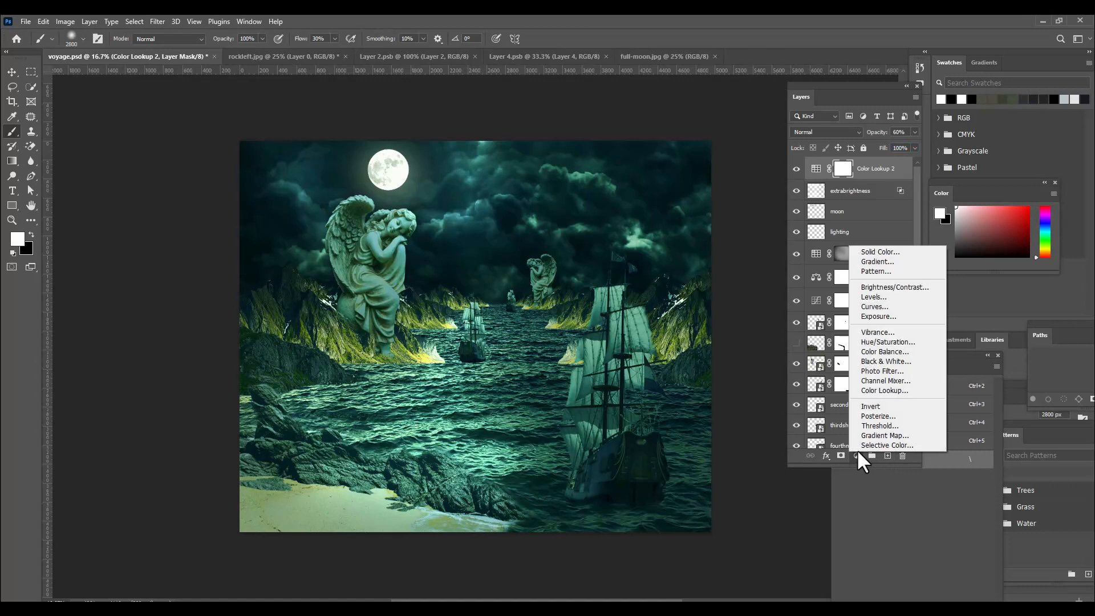
click(885, 261)
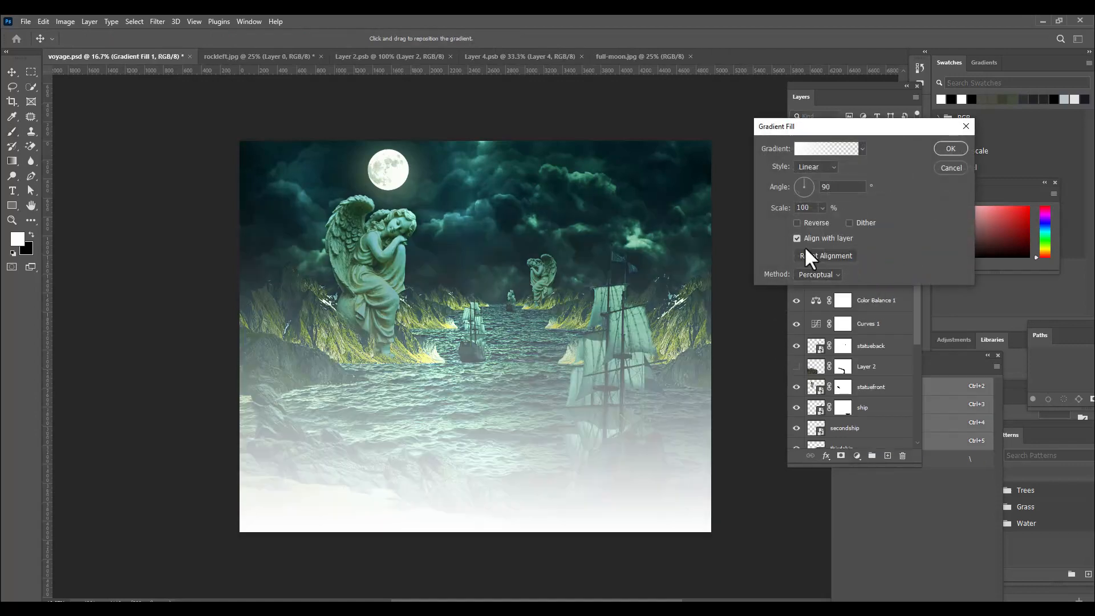
drag(799, 131, 760, 142)
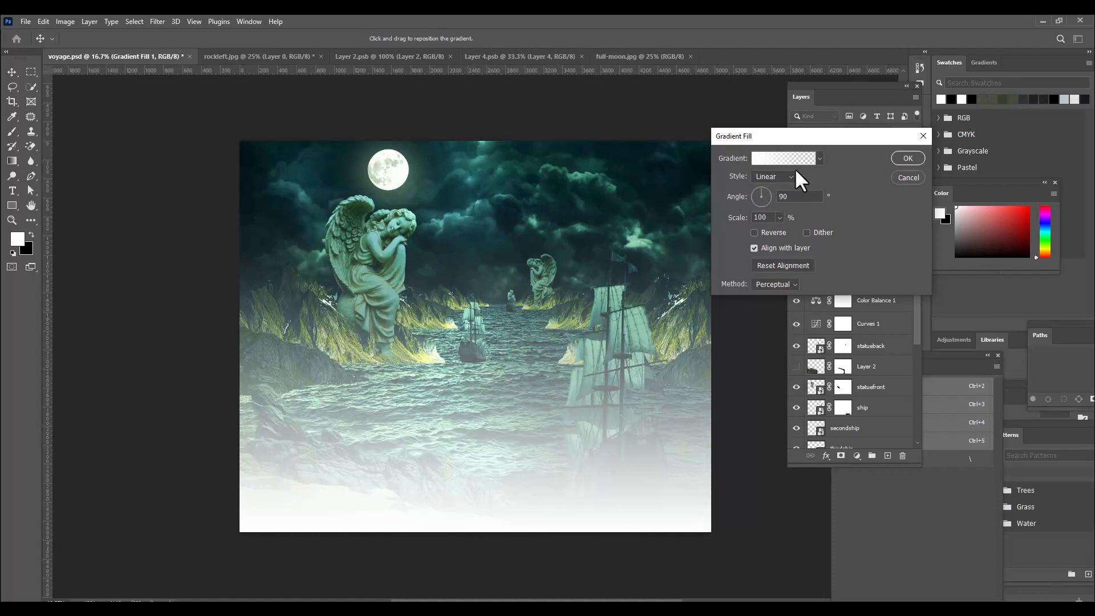
drag(773, 138, 780, 137)
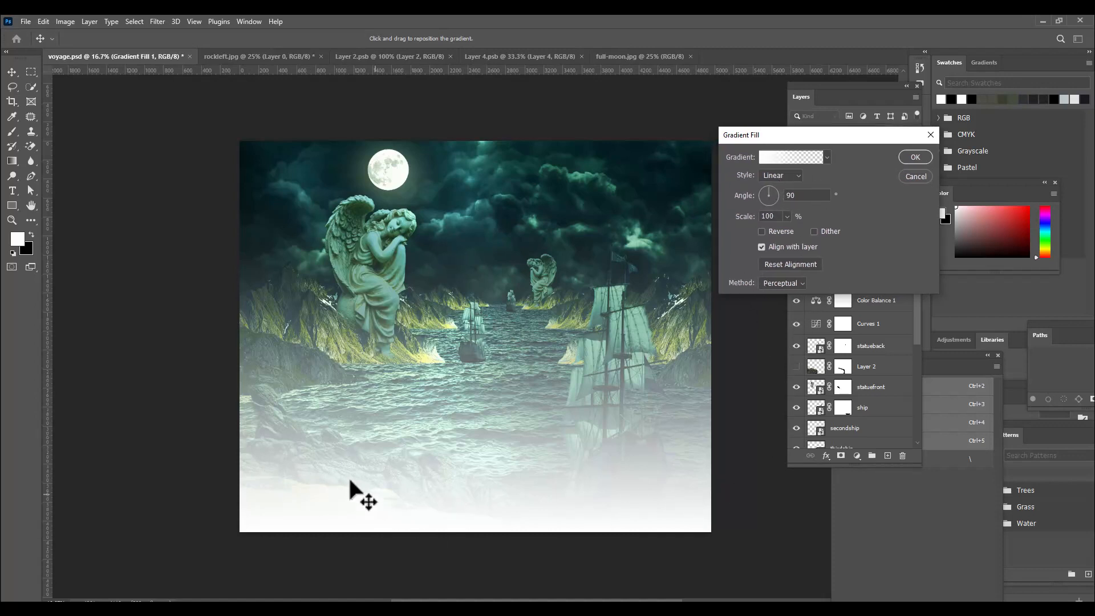
Step: Raise the gradient's transparent end stop to 43% opacity and accept the gradient fill
click(775, 159)
drag(647, 87, 701, 87)
click(841, 269)
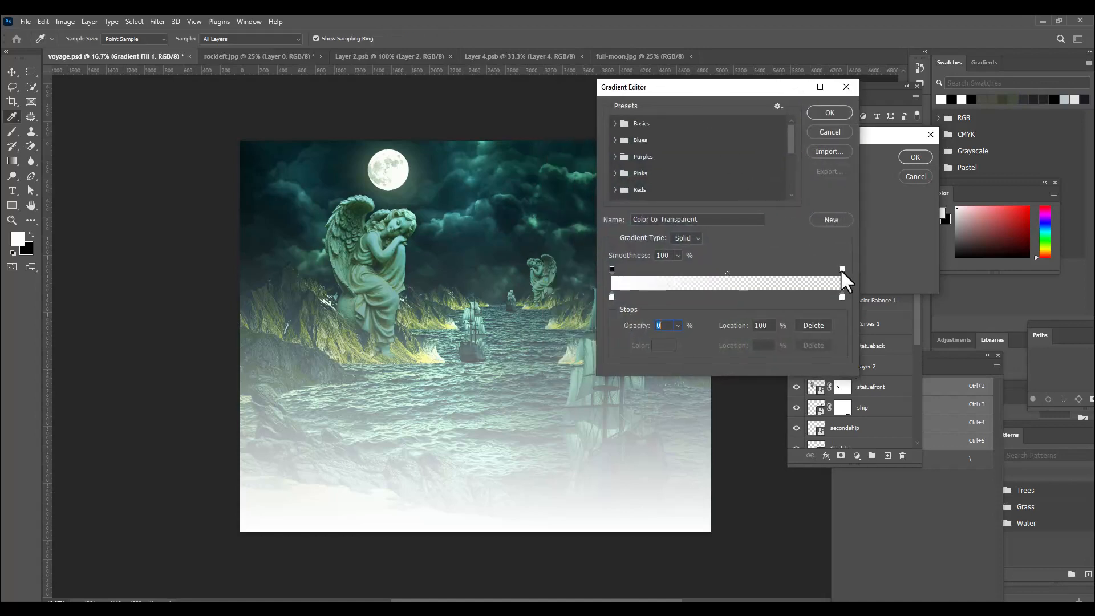
click(678, 325)
drag(676, 338, 687, 339)
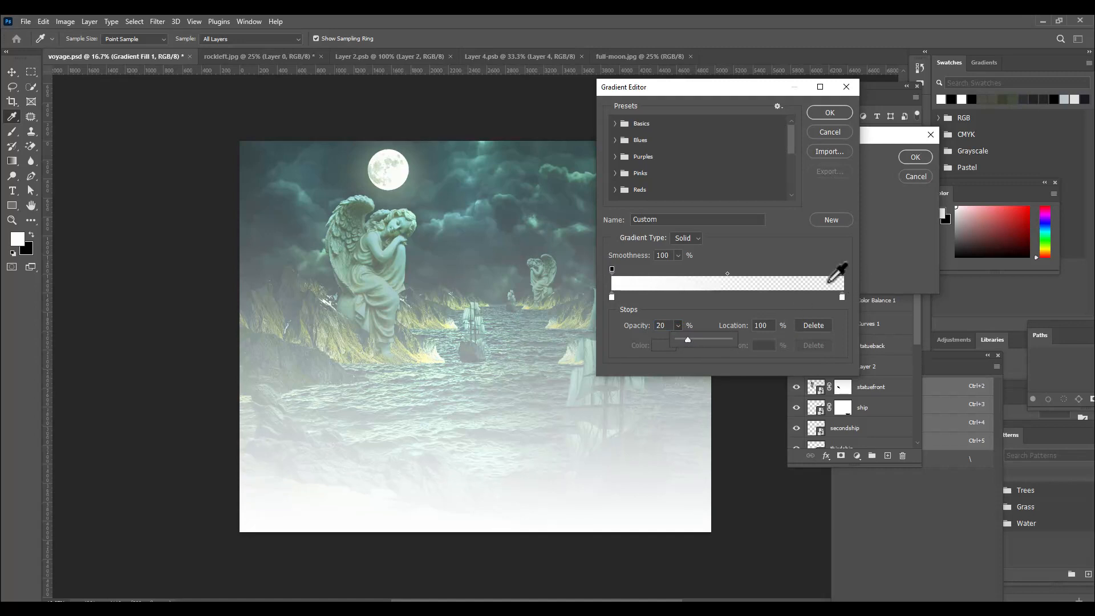
drag(689, 339, 697, 340)
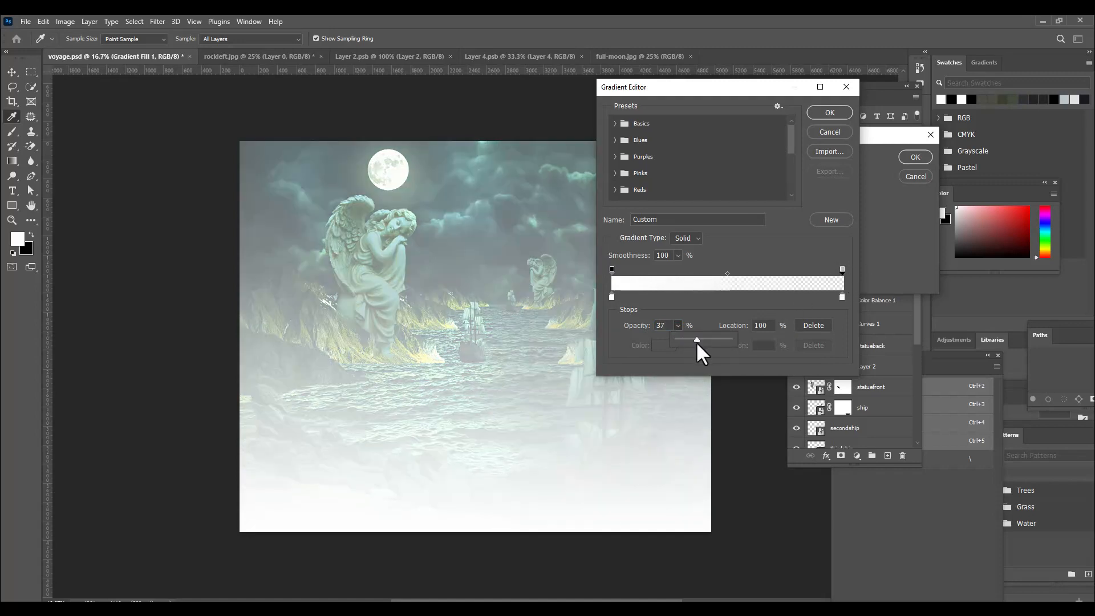
drag(698, 340, 699, 337)
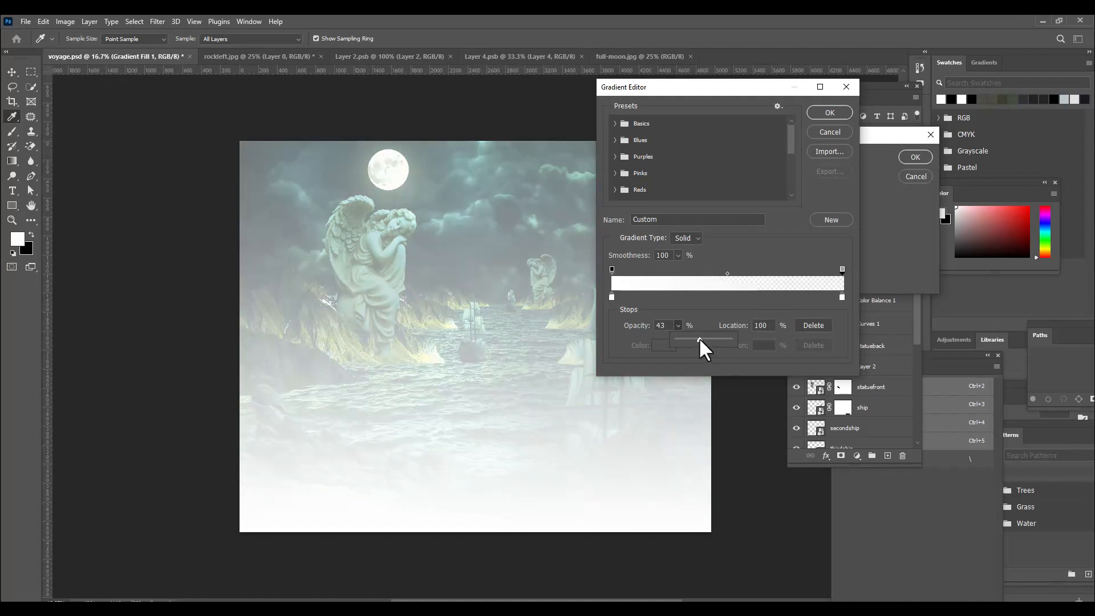
click(830, 113)
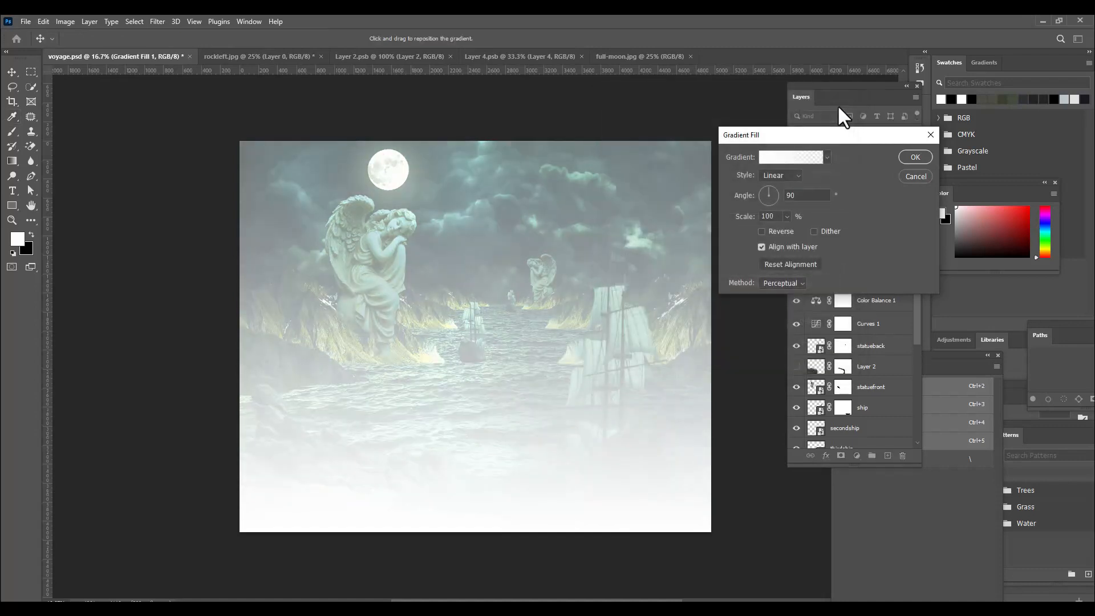
drag(823, 135, 801, 136)
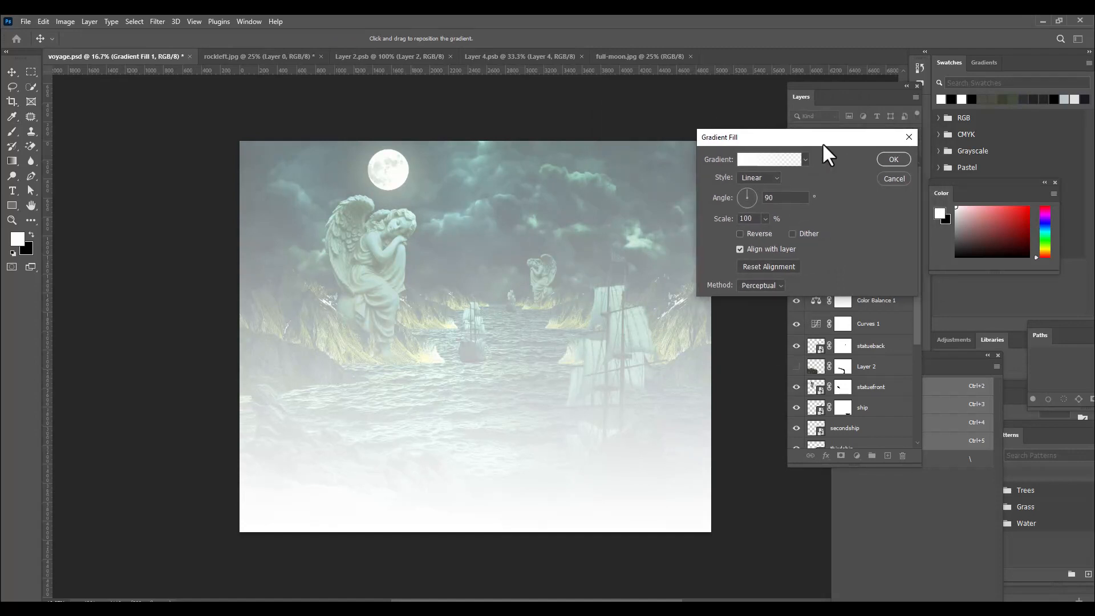
click(894, 159)
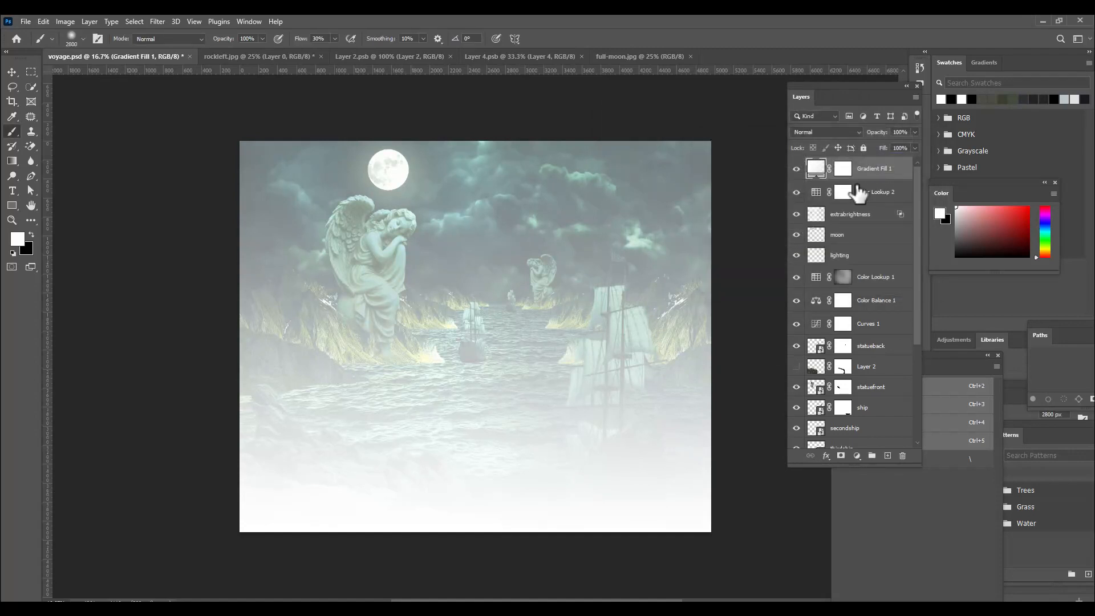
Step: Invert the gradient fill's mask and paint white on it with the 2800 px brush to bring fog over the beach and foreground water
click(844, 170)
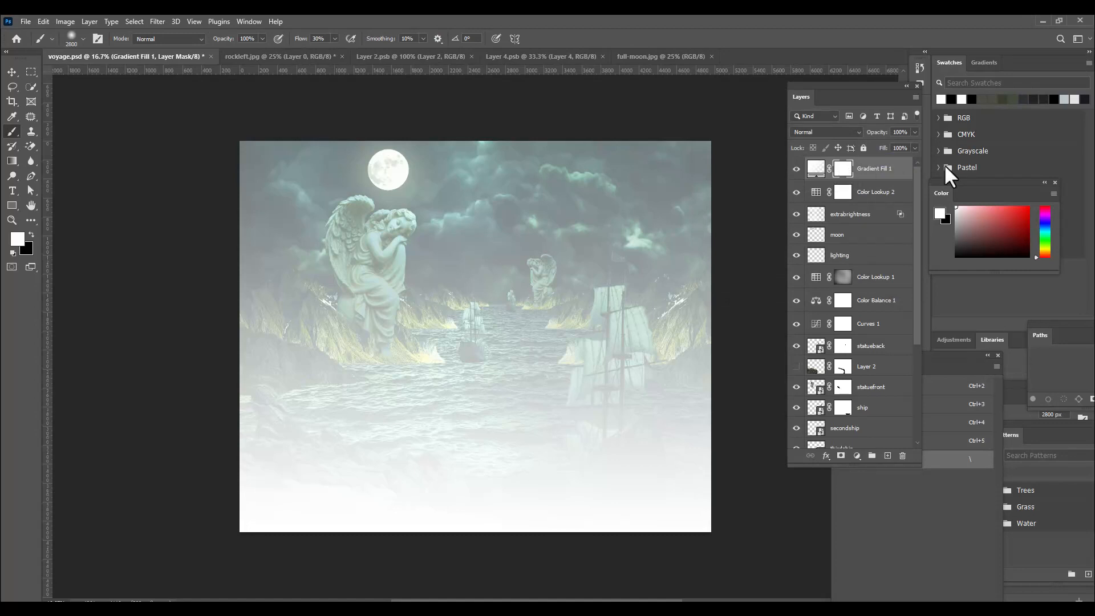
key(ctrl+i)
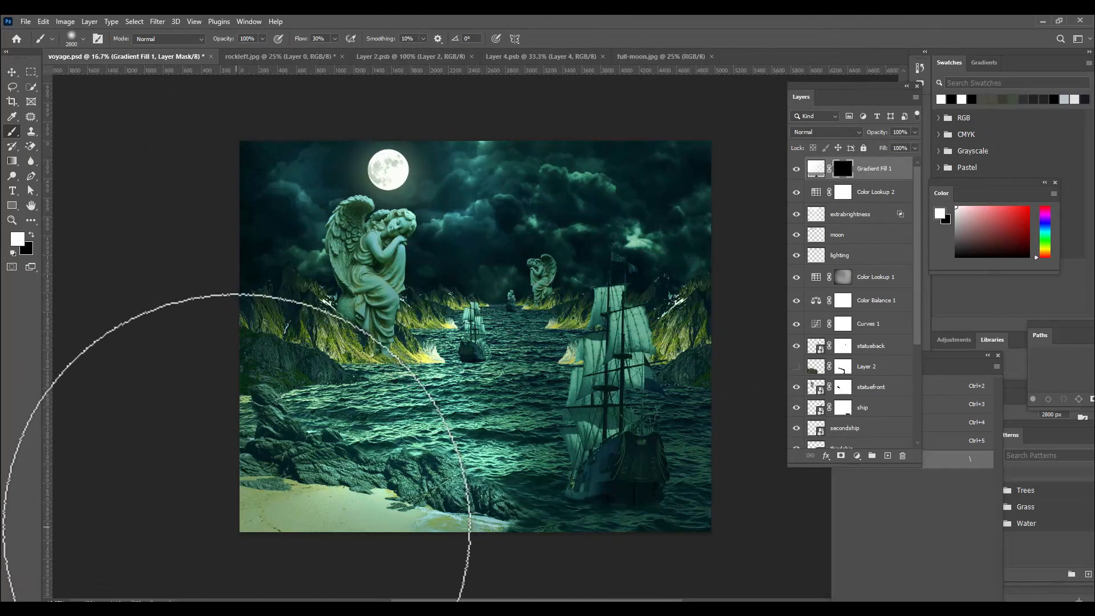
click(265, 517)
click(297, 521)
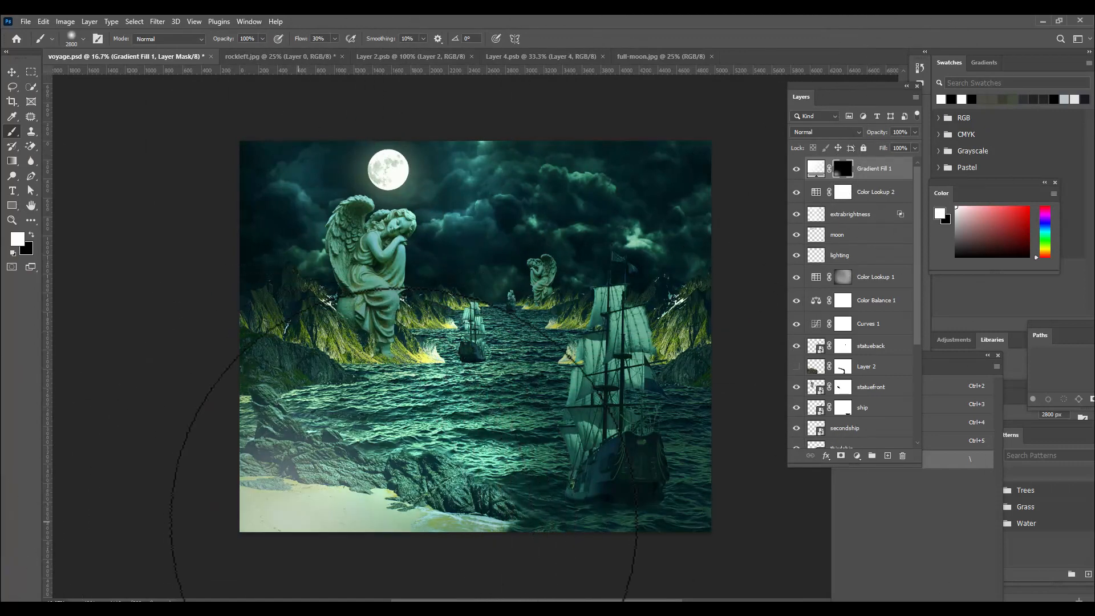
click(404, 522)
click(483, 528)
click(547, 533)
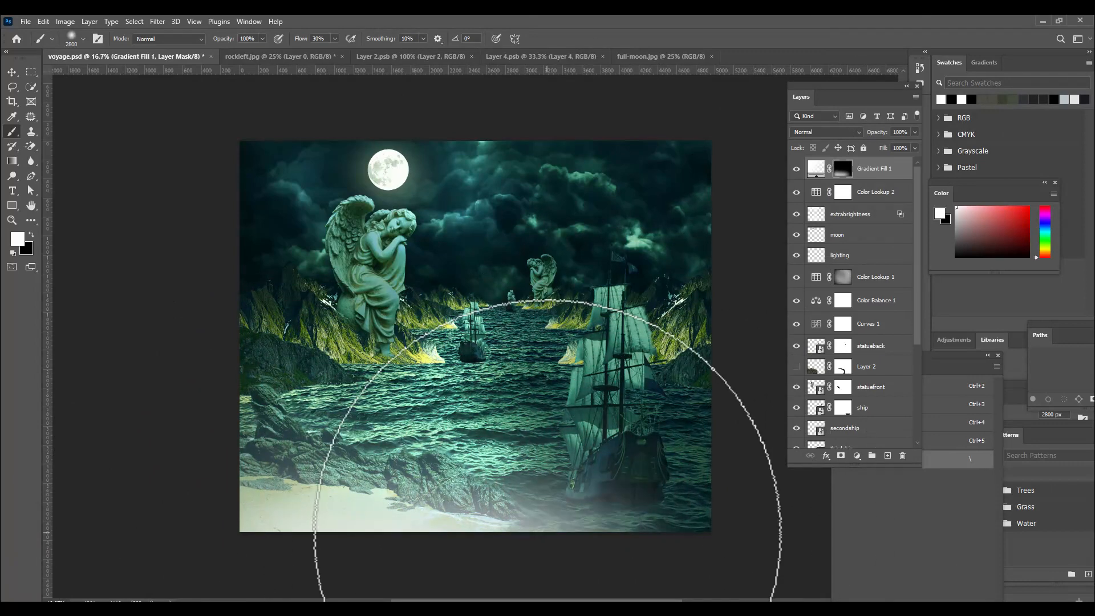
Step: Paint more white fog on the gradient mask over the ship's hull, foreground water and shoreline rocks, then undo the last stroke
click(573, 533)
click(621, 522)
click(600, 531)
click(661, 521)
click(257, 480)
click(246, 489)
click(365, 512)
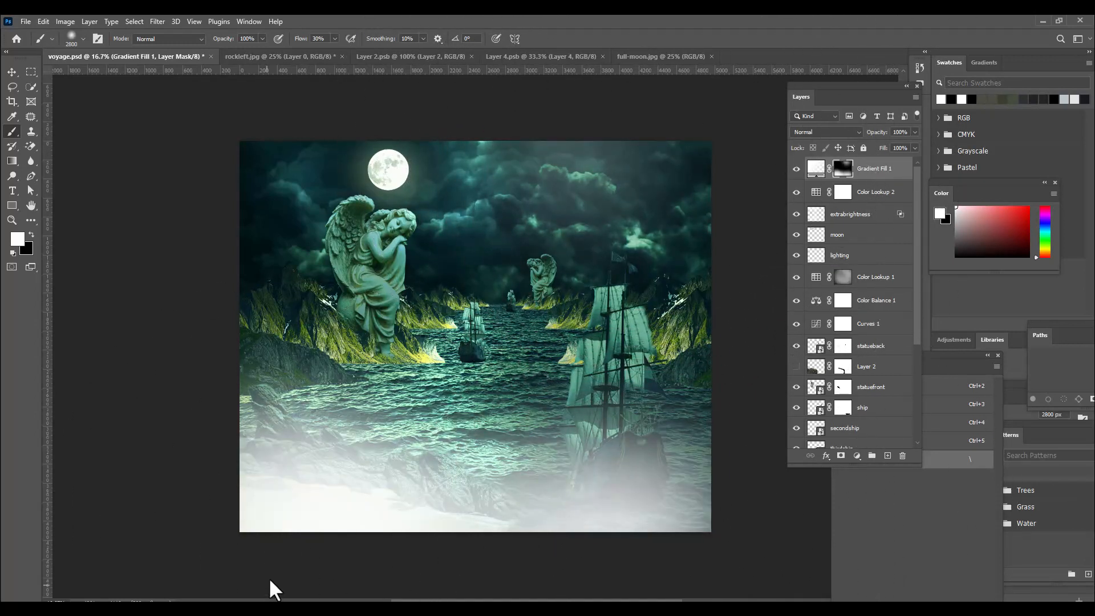
key(ctrl+z)
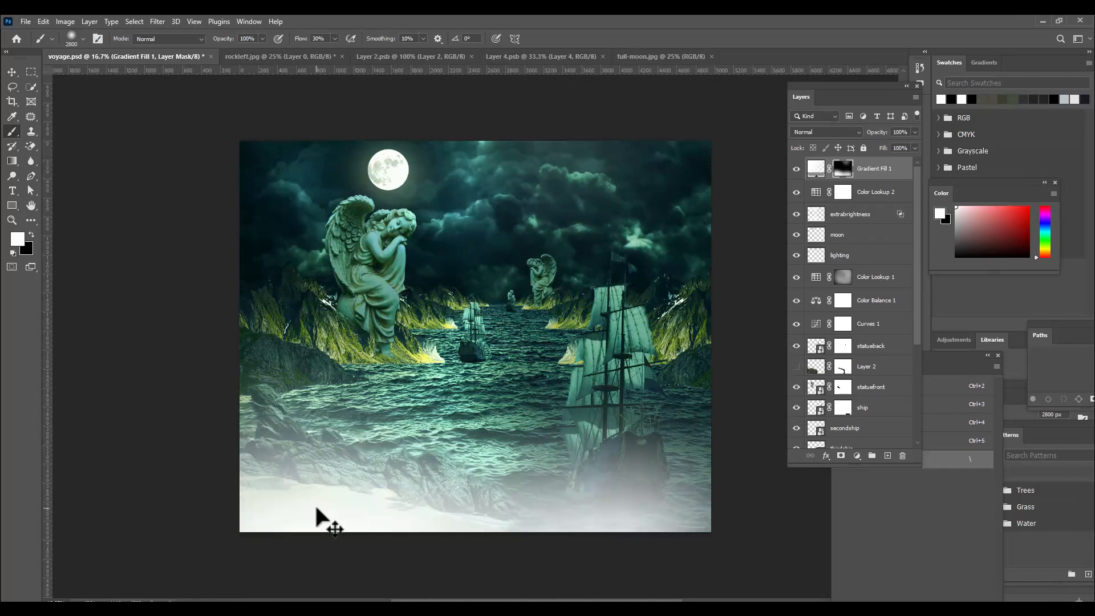
Step: Reduce the brush to 2100 px and paint white on the gradient mask to add haze to the sky above the large ship
key(bracketleft)
key(bracketleft)
key(bracketleft)
key(bracketleft)
key(bracketleft)
key(bracketleft)
key(bracketleft)
mouse_move(533, 143)
mouse_down()
mouse_move(584, 152)
mouse_move(641, 190)
mouse_move(720, 190)
mouse_up()
click(700, 217)
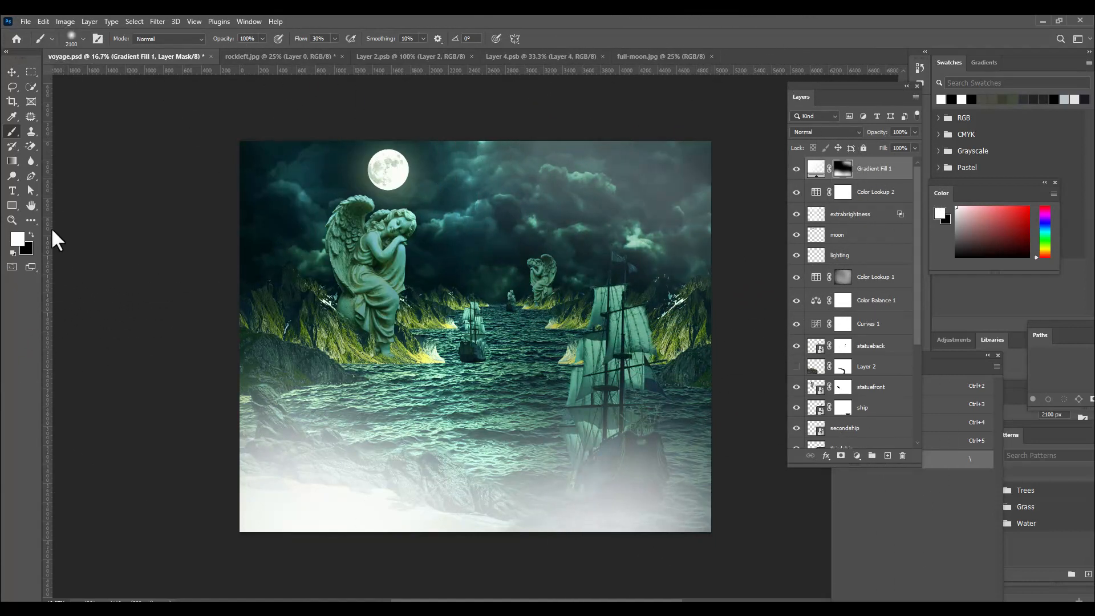
Step: Paint black on the gradient mask to thin the fog over the beach, foreground rocks and water around the large ship
click(32, 234)
mouse_move(374, 570)
mouse_down()
mouse_move(435, 569)
mouse_move(645, 573)
mouse_move(635, 540)
mouse_move(648, 529)
mouse_move(631, 526)
mouse_move(672, 516)
mouse_up()
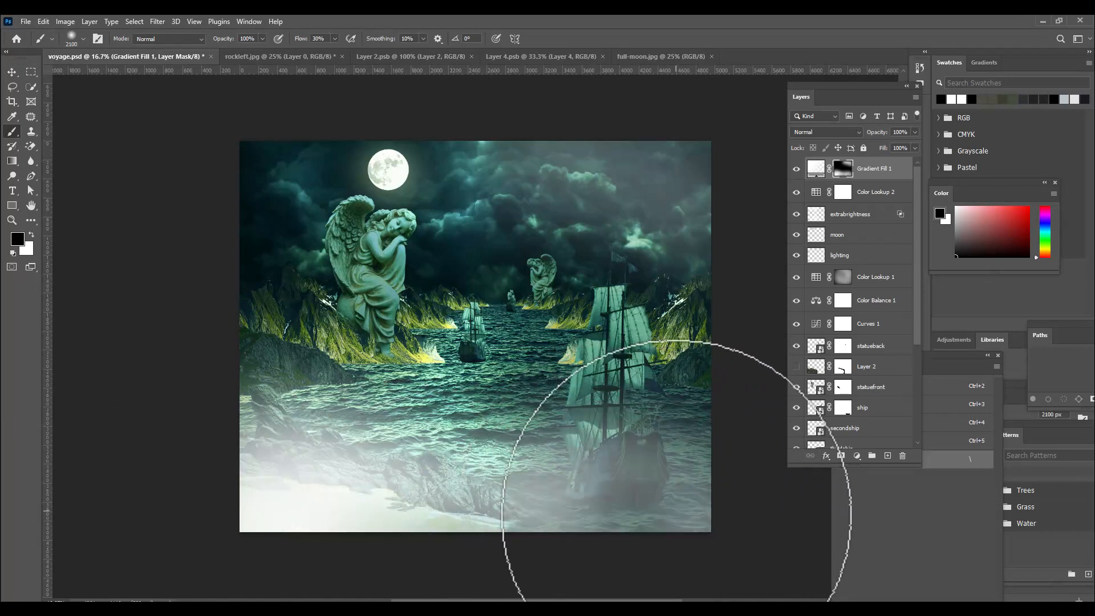
drag(390, 522, 103, 439)
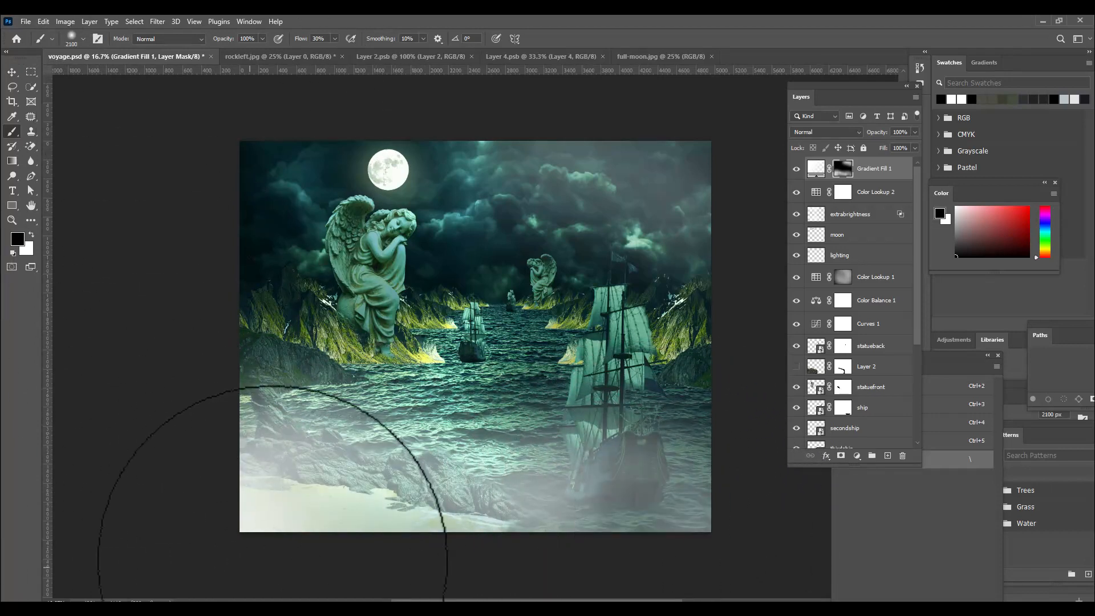
drag(257, 533, 217, 505)
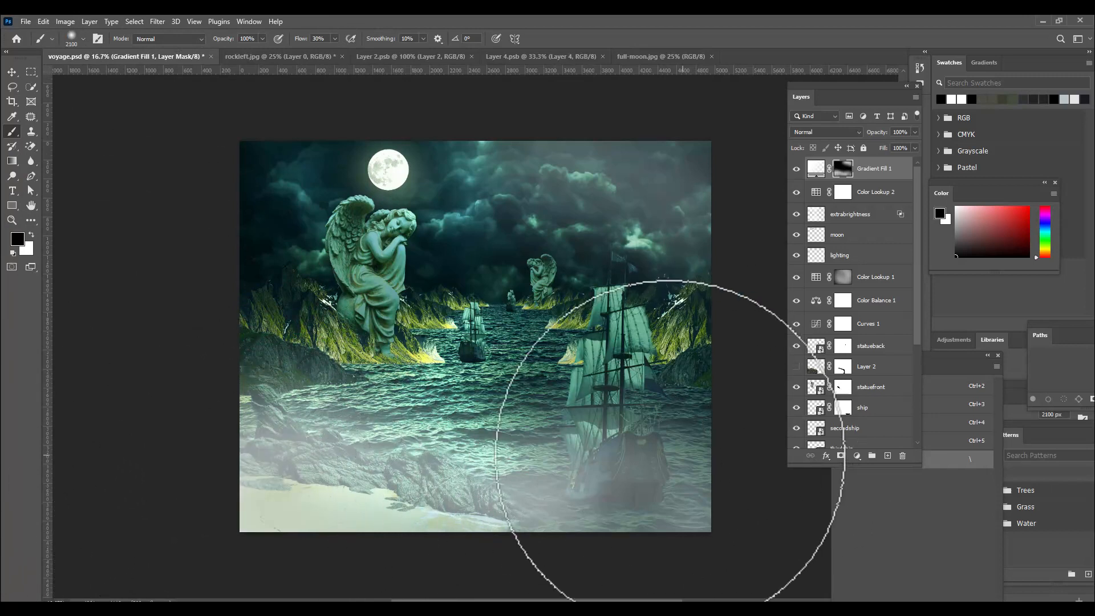
Step: Paint white on the gradient mask to add fog along the image's left edge, from the sky down past the large statue
click(31, 234)
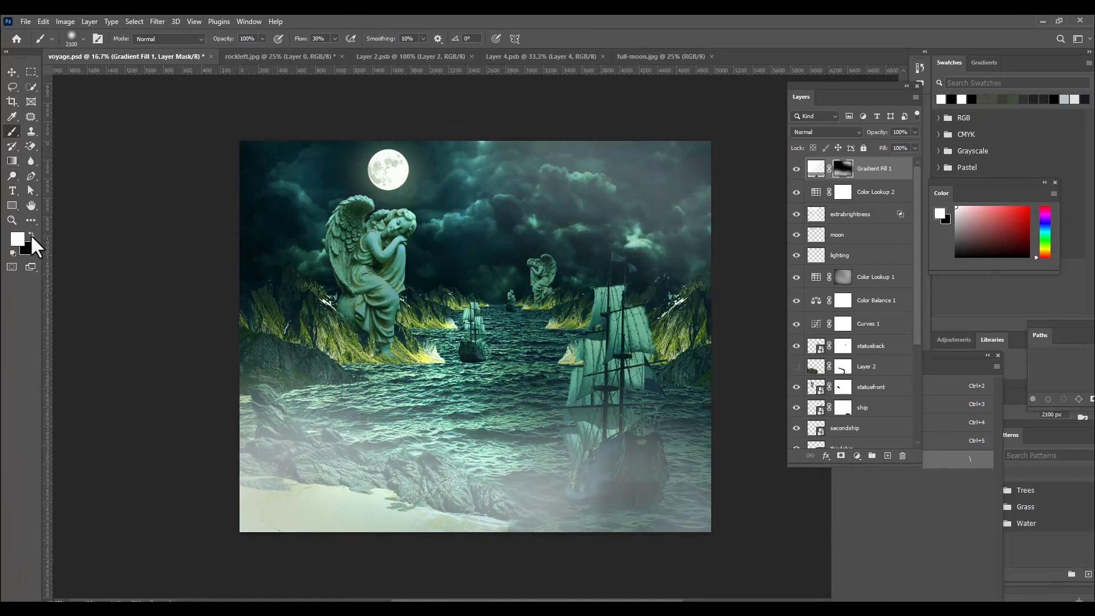
mouse_move(279, 115)
mouse_down()
mouse_move(193, 234)
mouse_move(188, 310)
mouse_move(220, 366)
mouse_move(257, 367)
mouse_move(151, 304)
mouse_up()
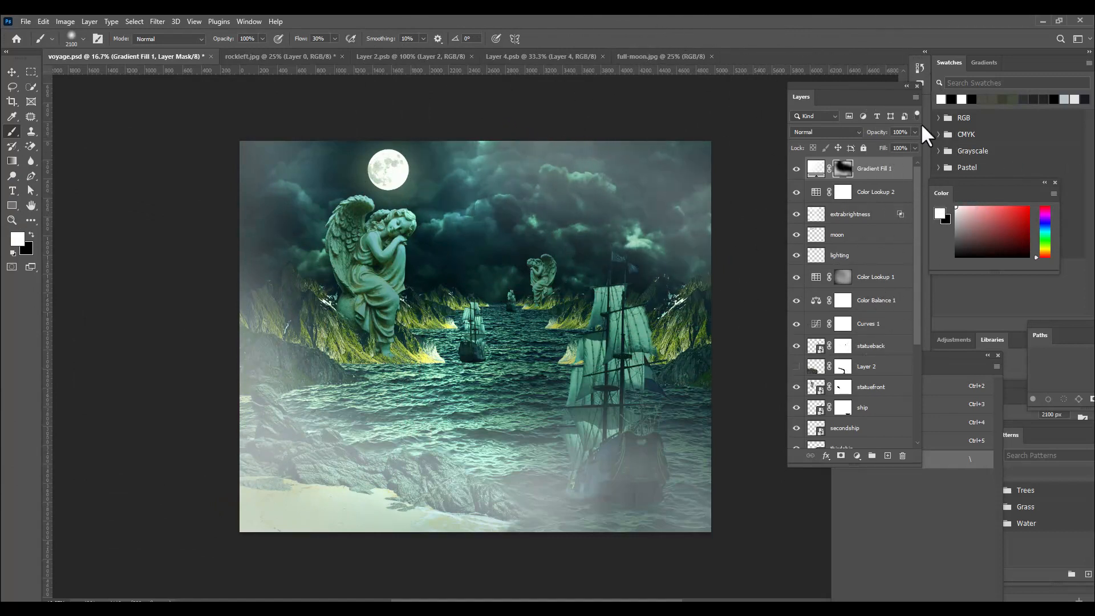
click(13, 68)
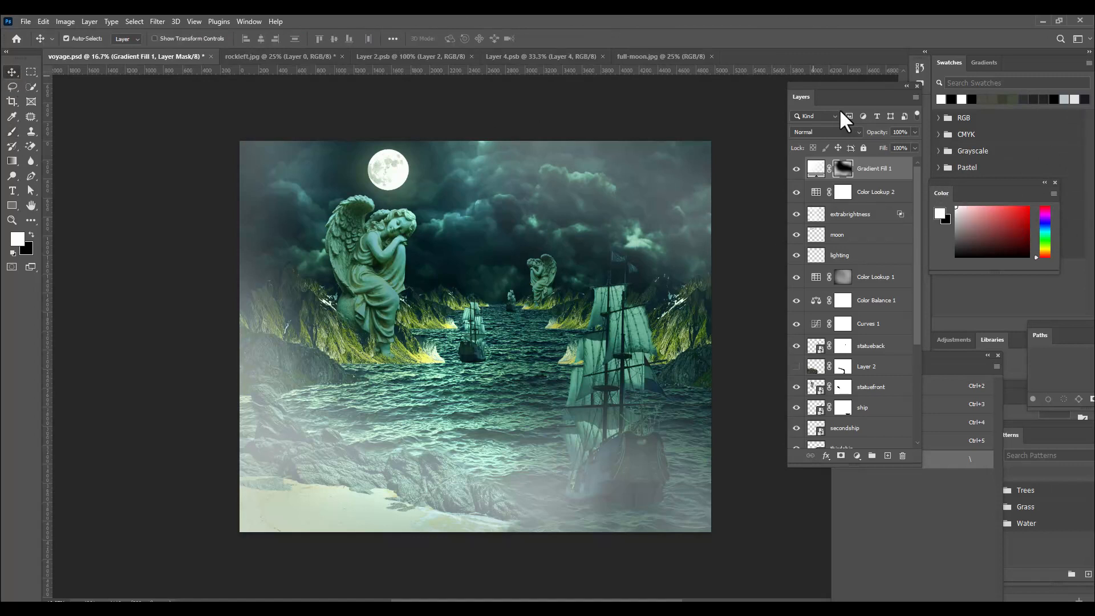
Step: Set the opacity of the Gradient Fill 1 layer to 63%
click(915, 131)
drag(908, 144, 904, 144)
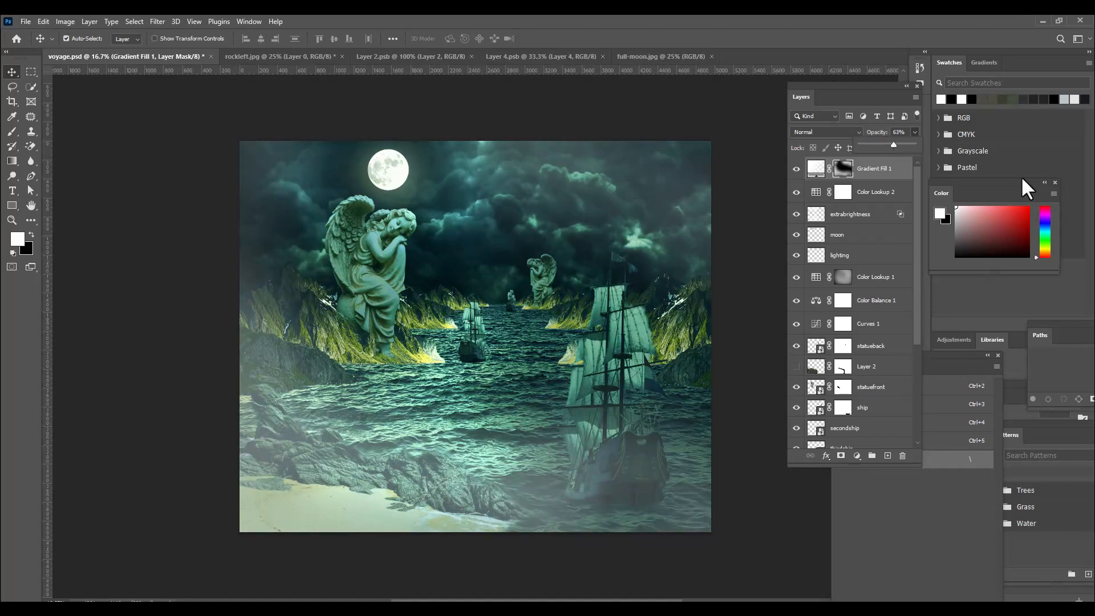
click(7, 71)
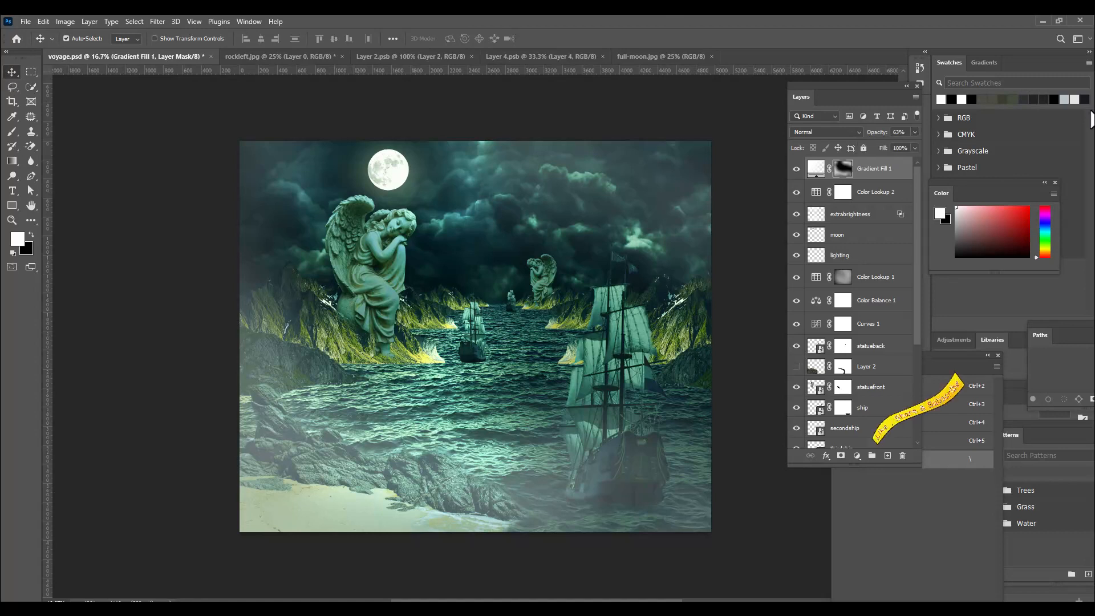